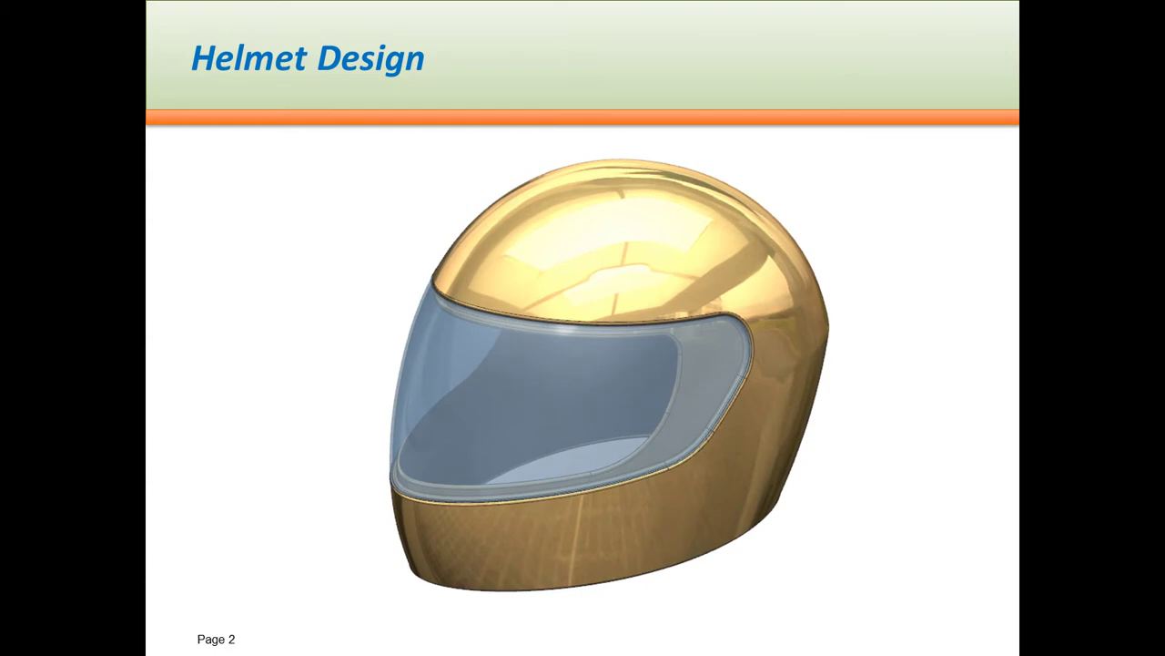
Advance the helmet tutorial slideshow from the Helmet Design overview toward the page 9 Sew slide
{"action": "key", "text": "Right"}
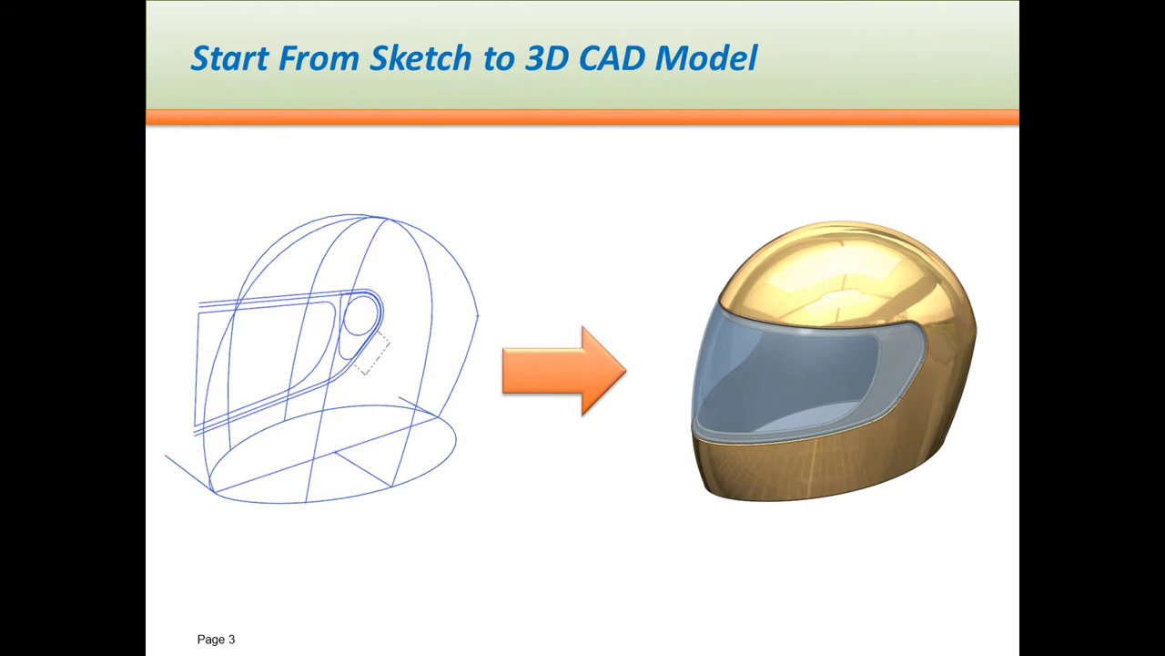
{"action": "key", "text": "Right"}
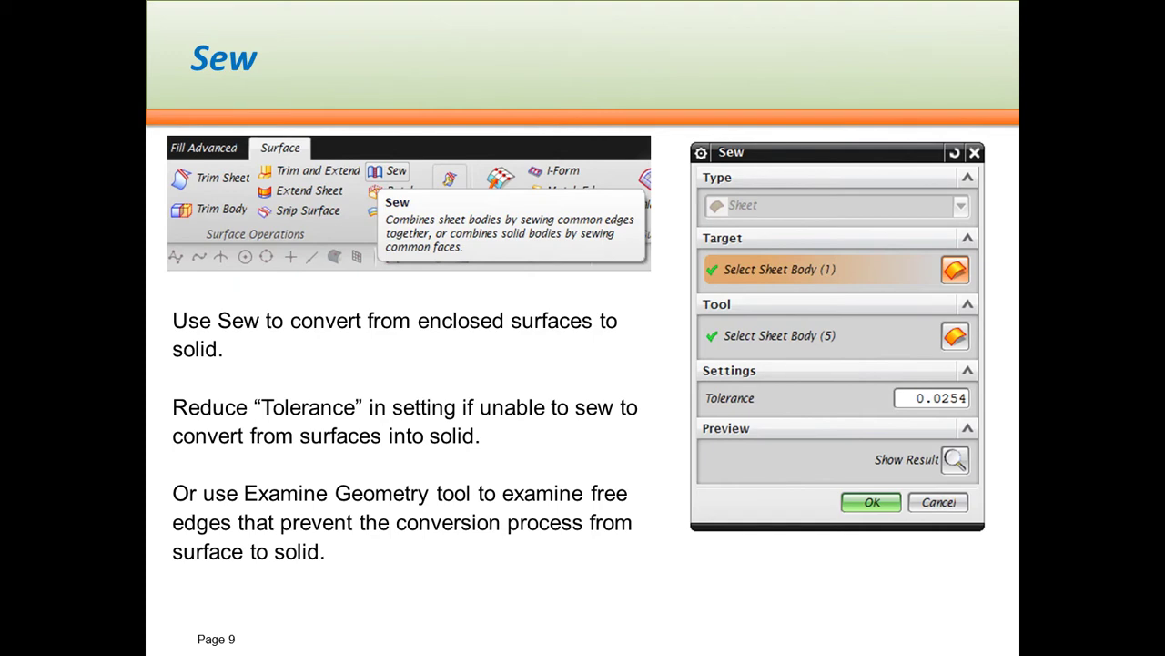
Advance past the Thicken slide to the Edge Blend slide on page 11
{"action": "key", "text": "Right"}
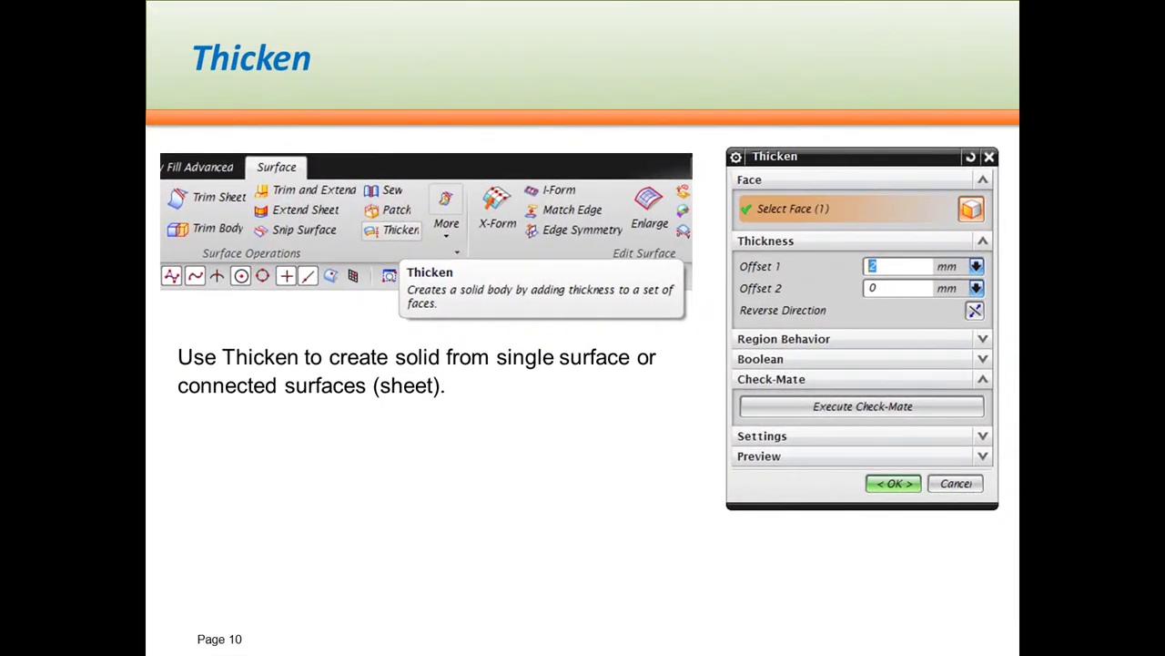
{"action": "key", "text": "Right"}
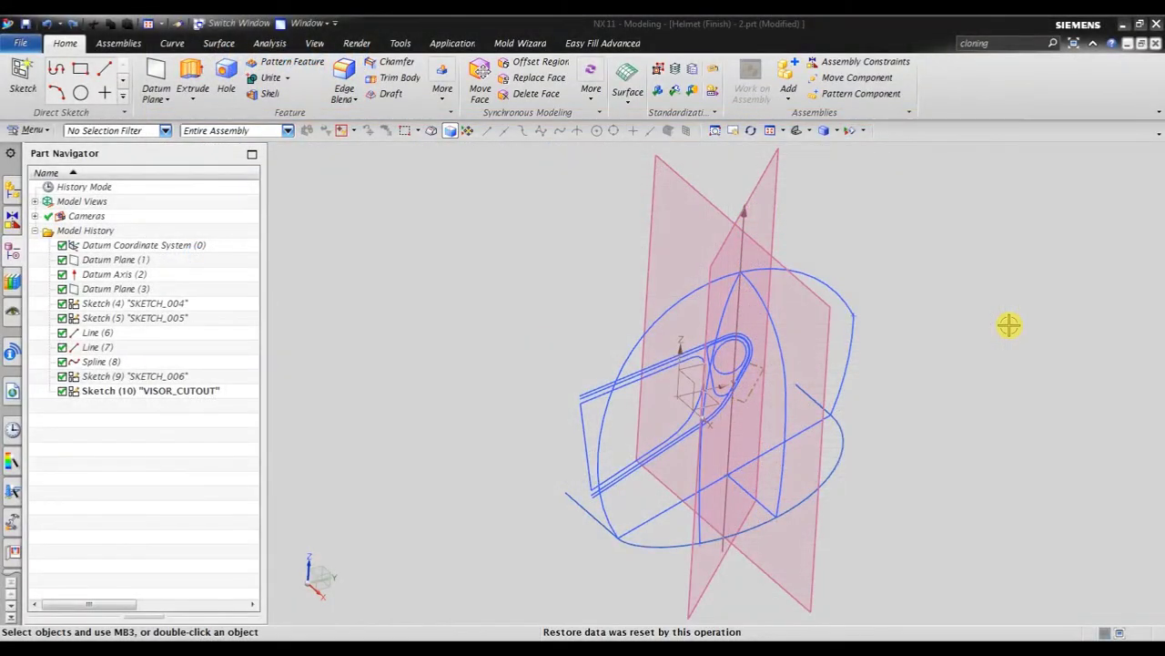
Hide Datum Plane (1), Datum Axis (2) and Datum Plane (3) from the Part Navigator
{"action": "mouse_move", "coordinate": [962, 416]}
{"action": "middle_mouse_down"}
{"action": "mouse_move", "coordinate": [1025, 381]}
{"action": "mouse_move", "coordinate": [1066, 410]}
{"action": "mouse_move", "coordinate": [1074, 457]}
{"action": "middle_mouse_up"}
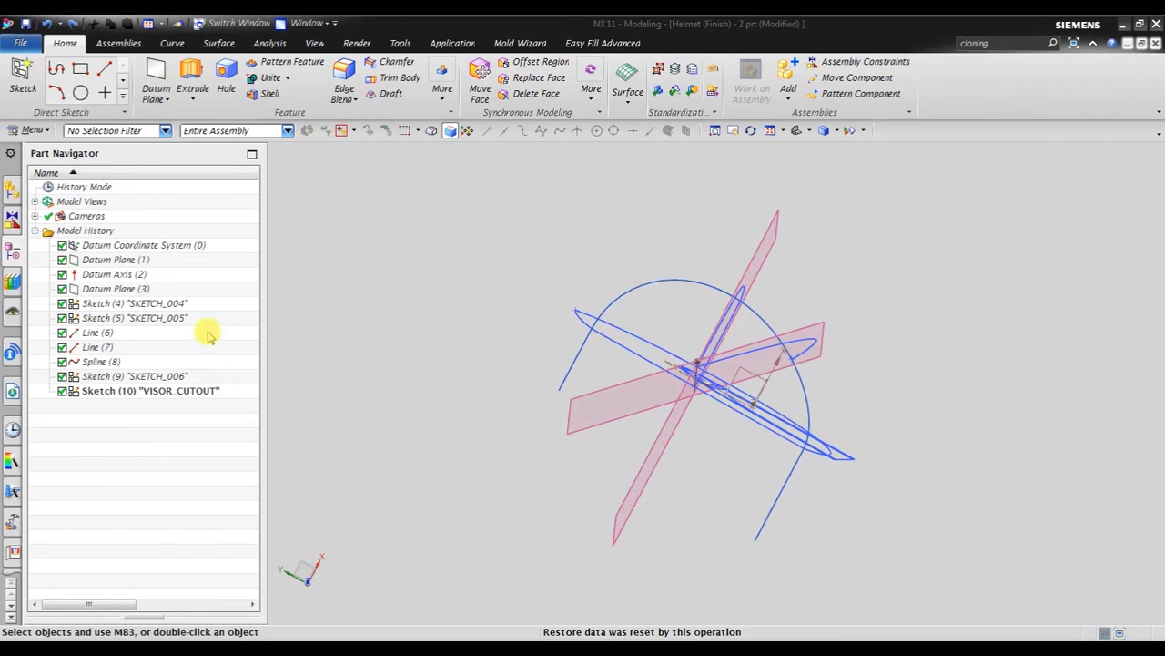
{"action": "left_click", "coordinate": [158, 261]}
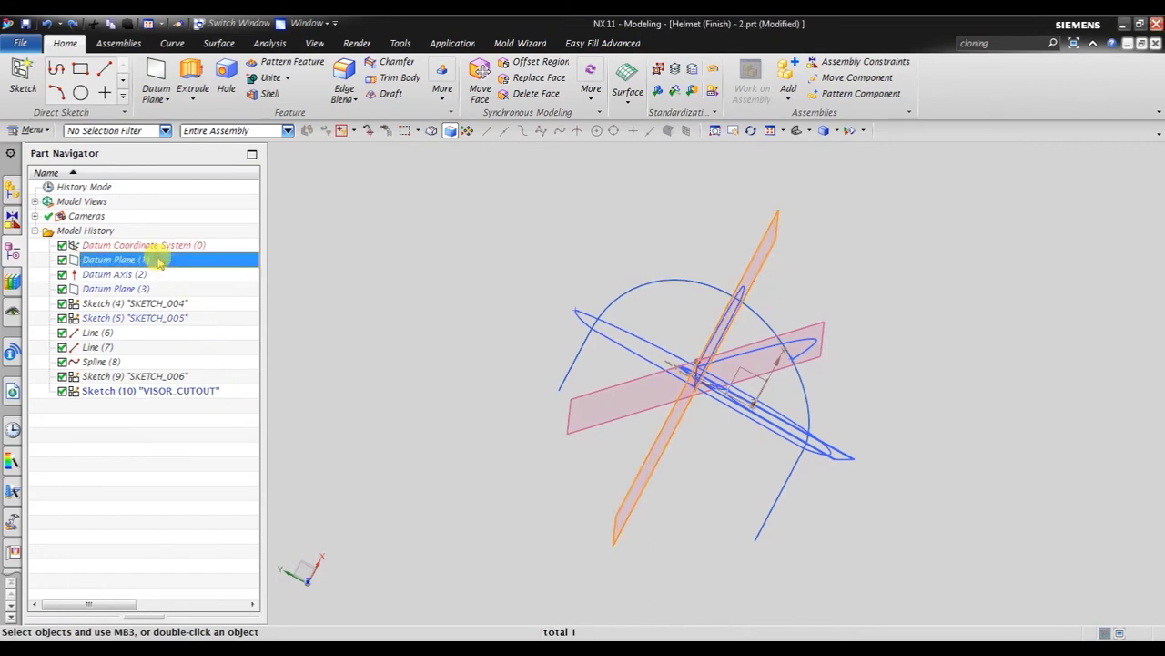
{"action": "left_click", "coordinate": [165, 273], "text": "ctrl"}
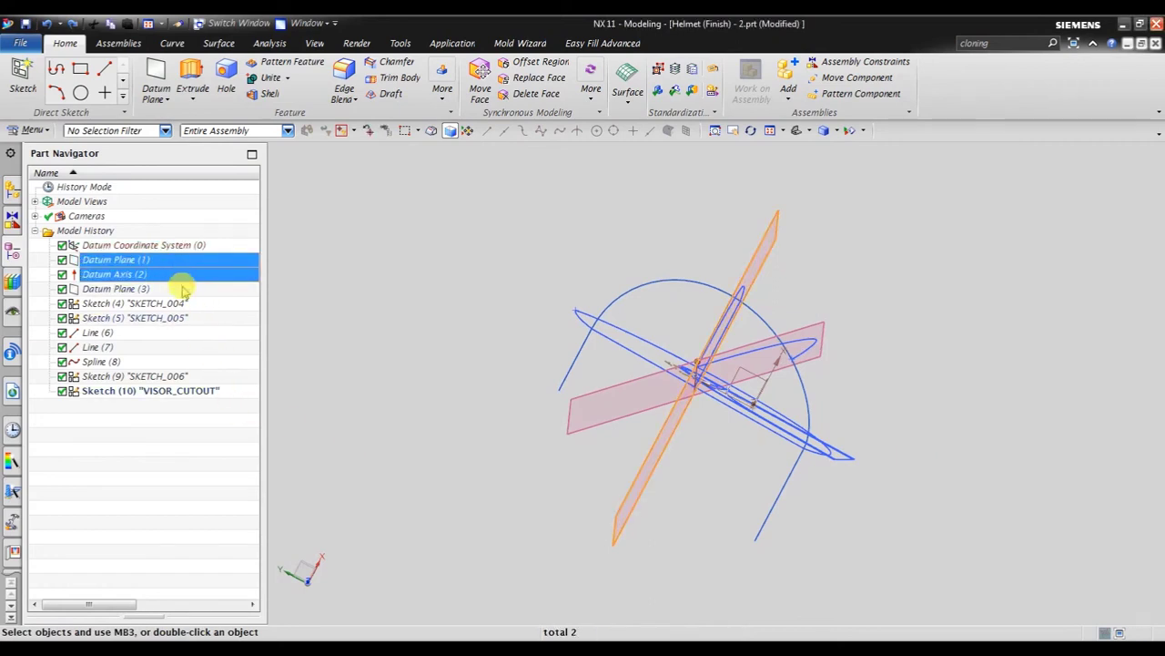
{"action": "left_click", "coordinate": [190, 291], "text": "ctrl"}
{"action": "right_click", "coordinate": [189, 291]}
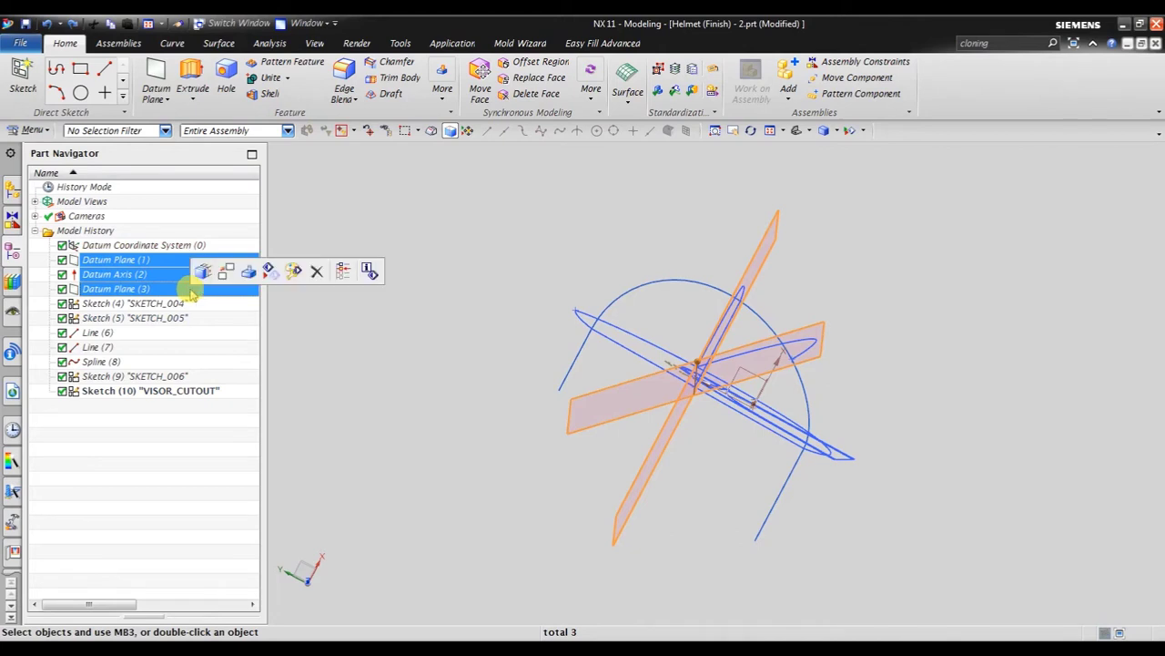
{"action": "left_click", "coordinate": [208, 300]}
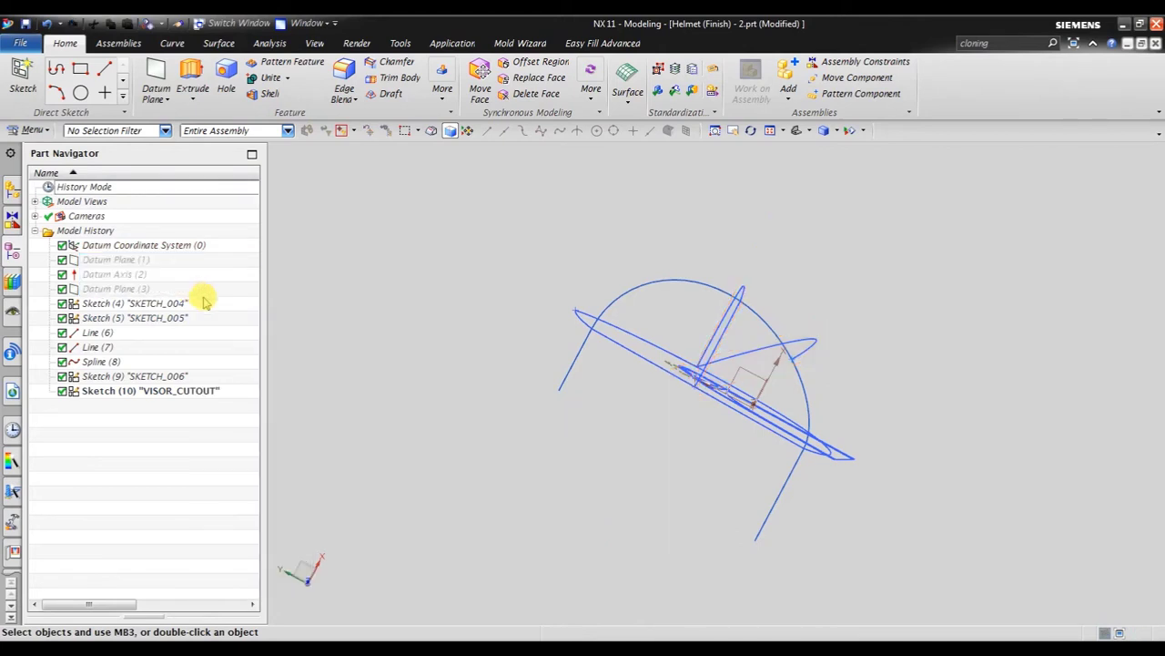
Hide the VISOR_CUTOUT sketch so only the helmet outline curves stay visible
{"action": "mouse_move", "coordinate": [565, 409]}
{"action": "middle_mouse_down"}
{"action": "mouse_move", "coordinate": [583, 383]}
{"action": "mouse_move", "coordinate": [582, 328]}
{"action": "mouse_move", "coordinate": [468, 315]}
{"action": "mouse_move", "coordinate": [455, 334]}
{"action": "middle_mouse_up"}
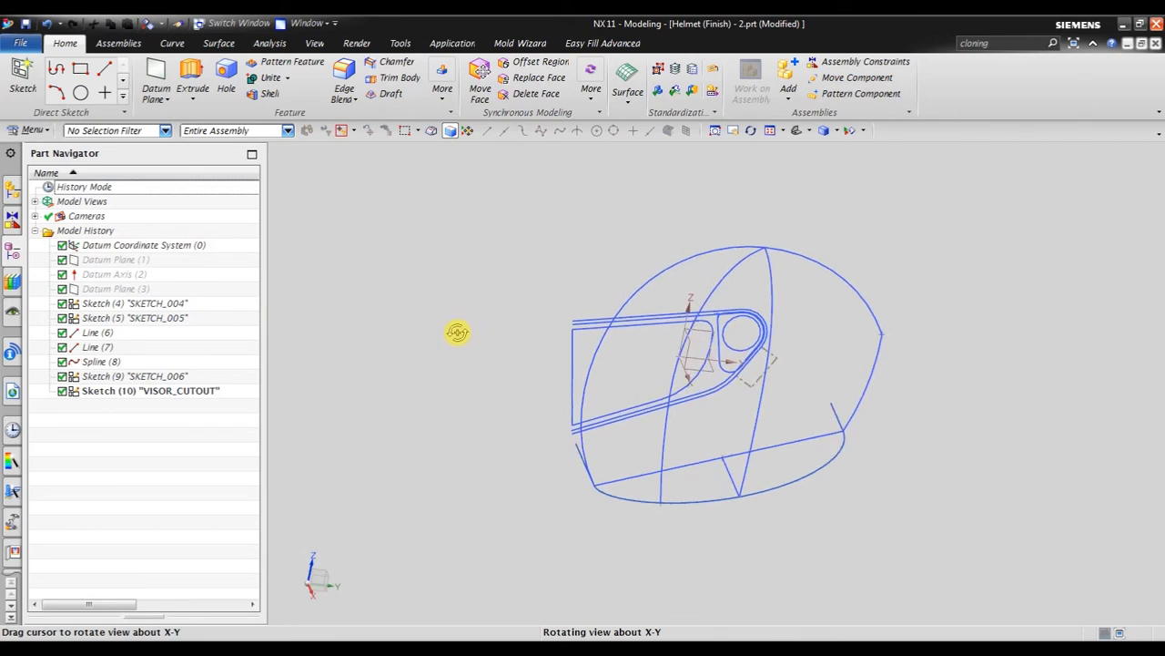
{"action": "scroll", "coordinate": [484, 301], "scroll_direction": "up", "scroll_amount": 1}
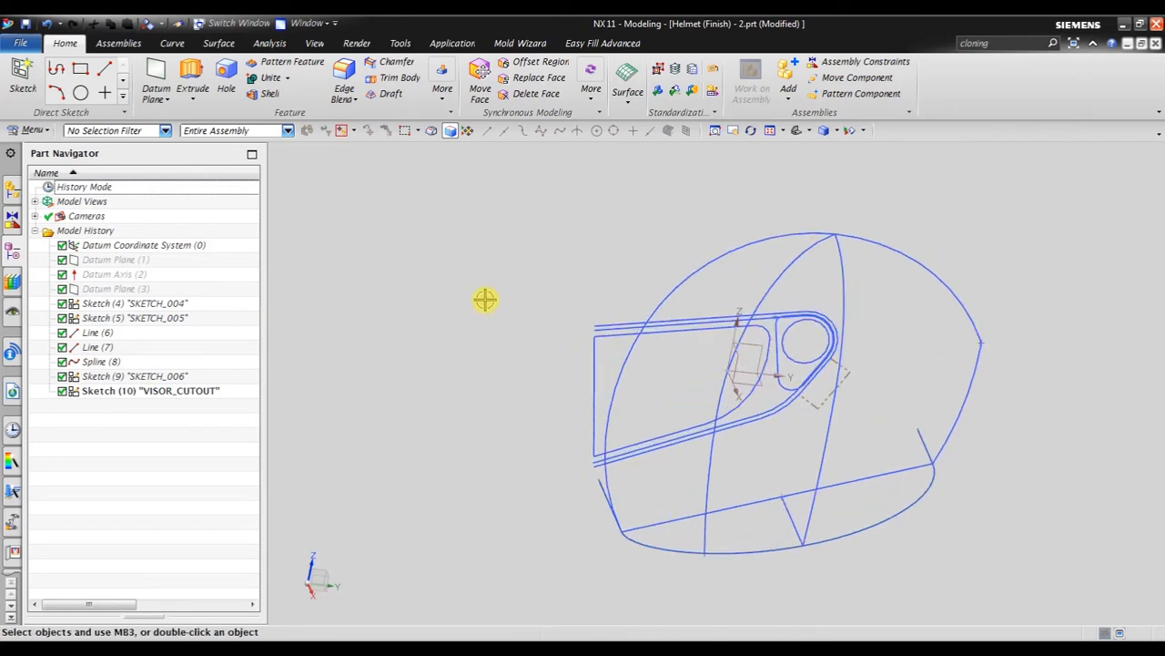
{"action": "left_click", "coordinate": [769, 130]}
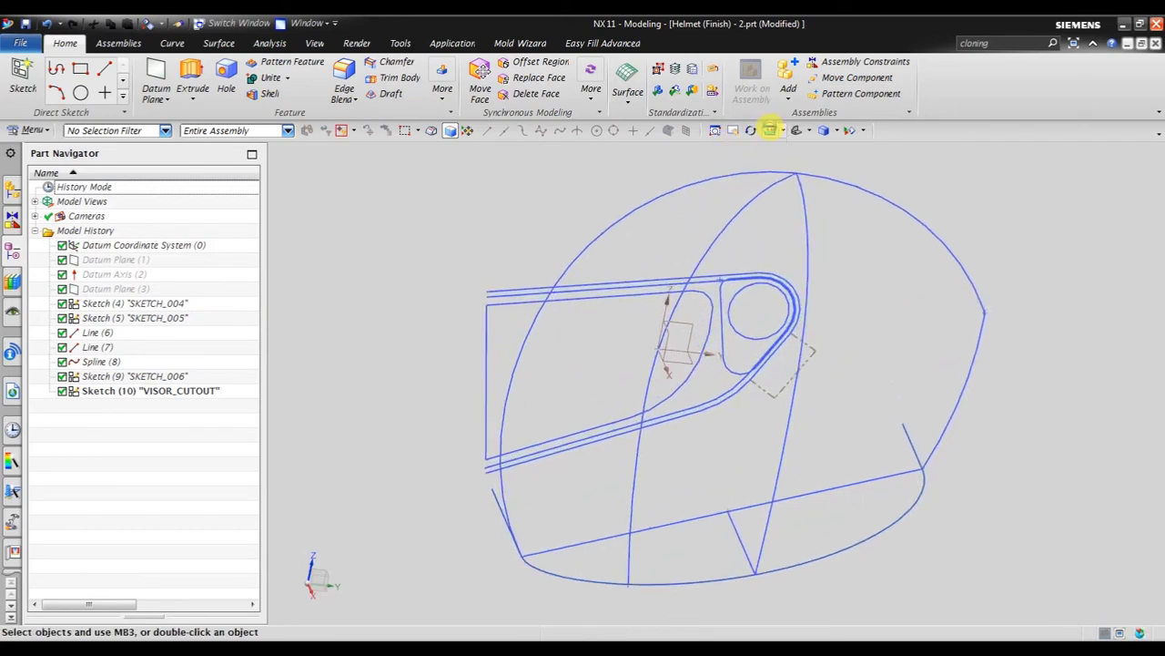
{"action": "left_click", "coordinate": [207, 392]}
{"action": "right_click", "coordinate": [207, 392]}
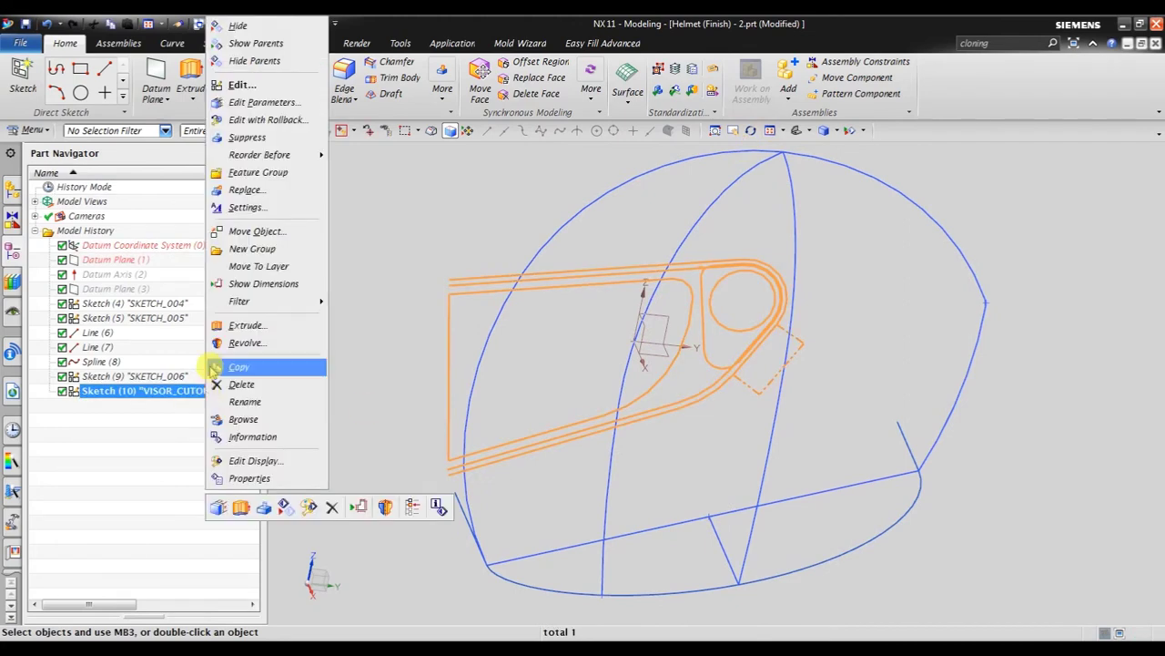
{"action": "left_click", "coordinate": [257, 27]}
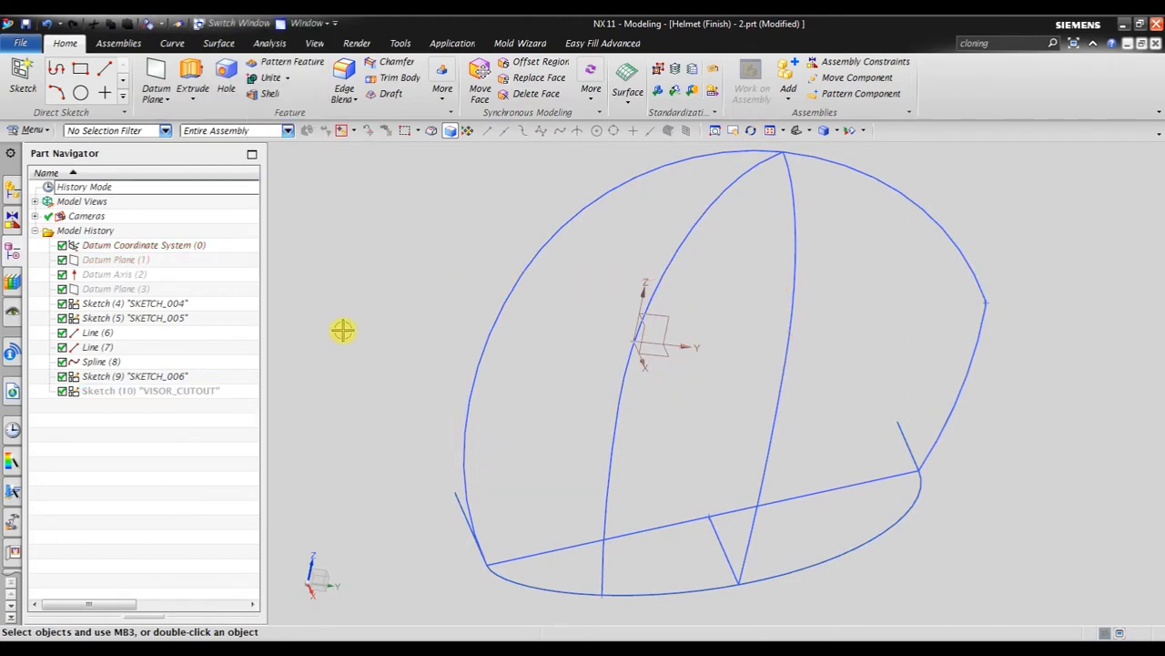
{"action": "mouse_move", "coordinate": [340, 330]}
{"action": "middle_mouse_down"}
{"action": "mouse_move", "coordinate": [372, 351]}
{"action": "mouse_move", "coordinate": [421, 325]}
{"action": "mouse_move", "coordinate": [518, 353]}
{"action": "middle_mouse_up"}
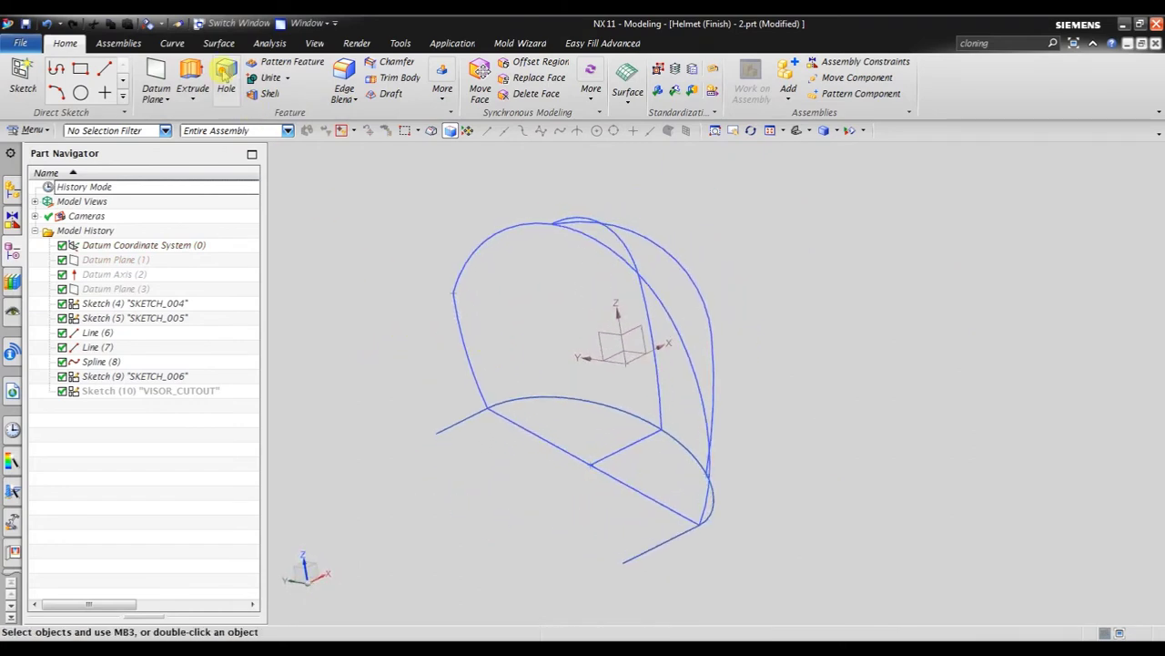
Start Mirror Curve and select the middle, outer and lower arc chains as connected curves
{"action": "left_click", "coordinate": [187, 44]}
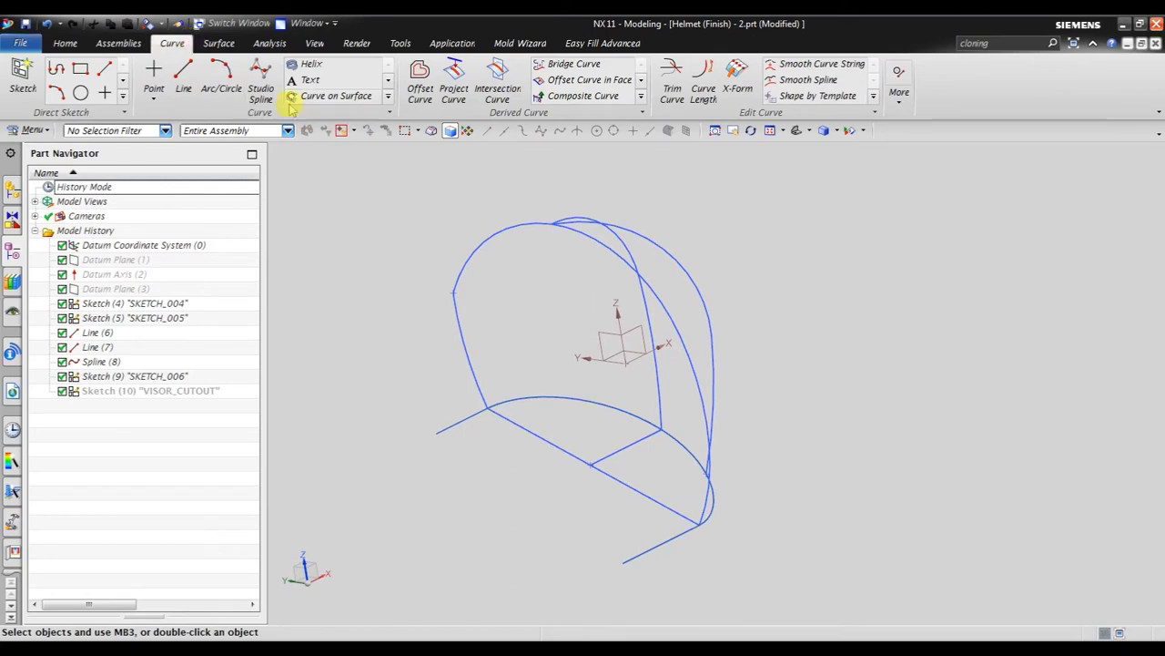
{"action": "left_click", "coordinate": [641, 98]}
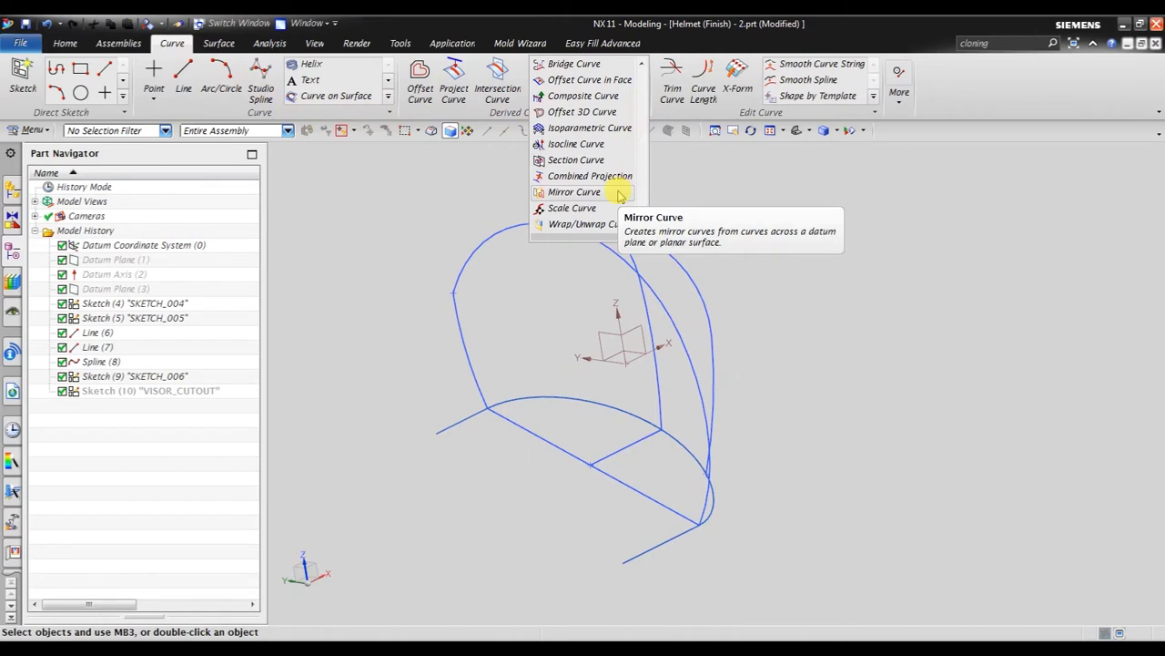
{"action": "left_click", "coordinate": [619, 194]}
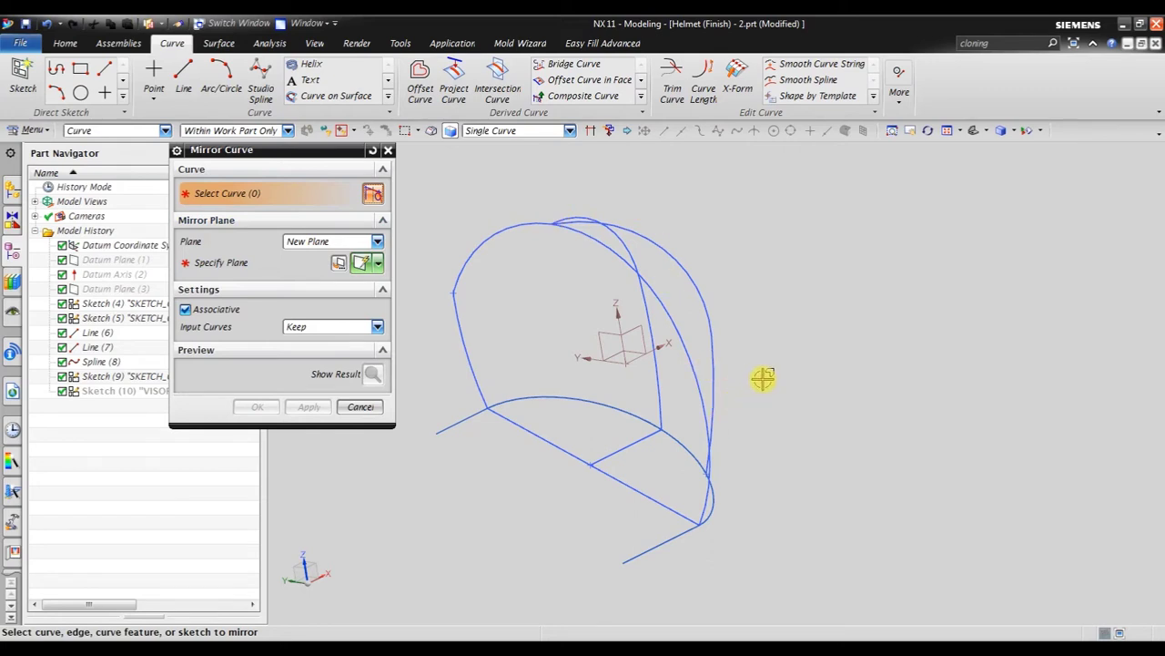
{"action": "middle_click_drag", "start_coordinate": [763, 377], "coordinate": [701, 360]}
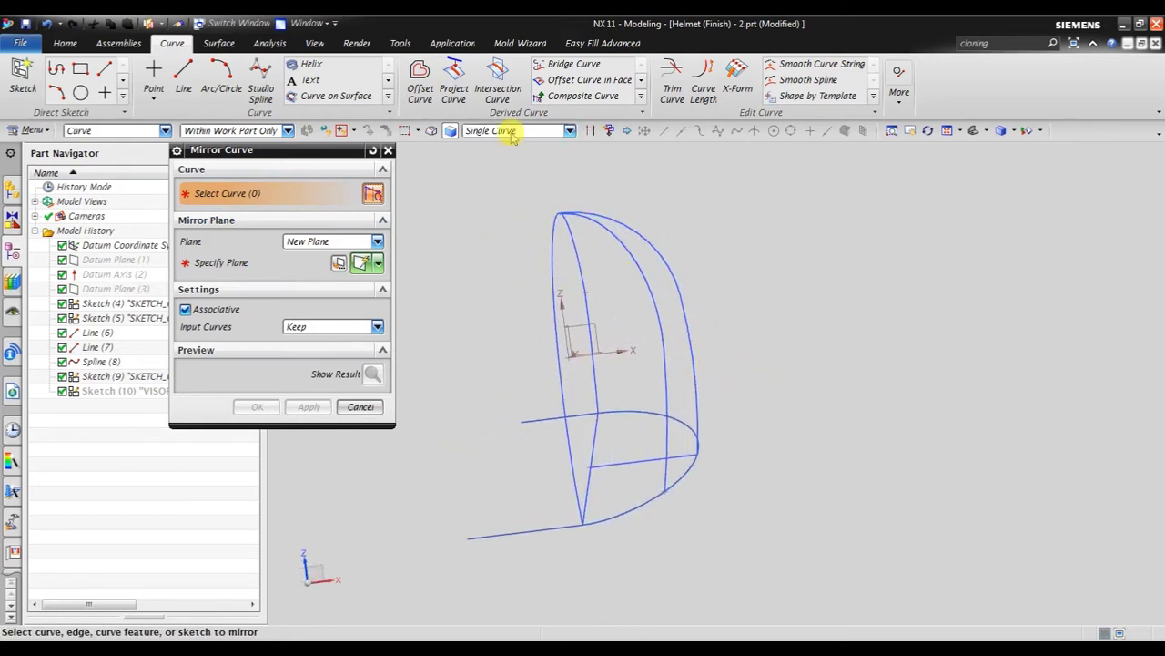
{"action": "left_click", "coordinate": [511, 132]}
{"action": "left_click", "coordinate": [515, 152]}
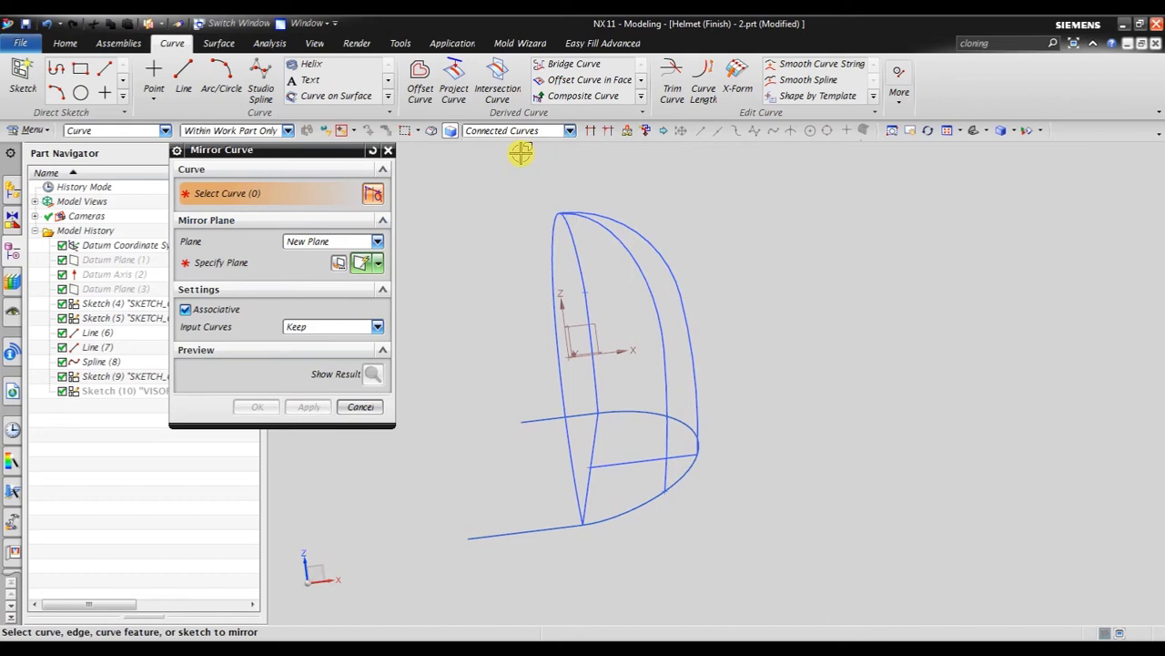
{"action": "left_click", "coordinate": [665, 378]}
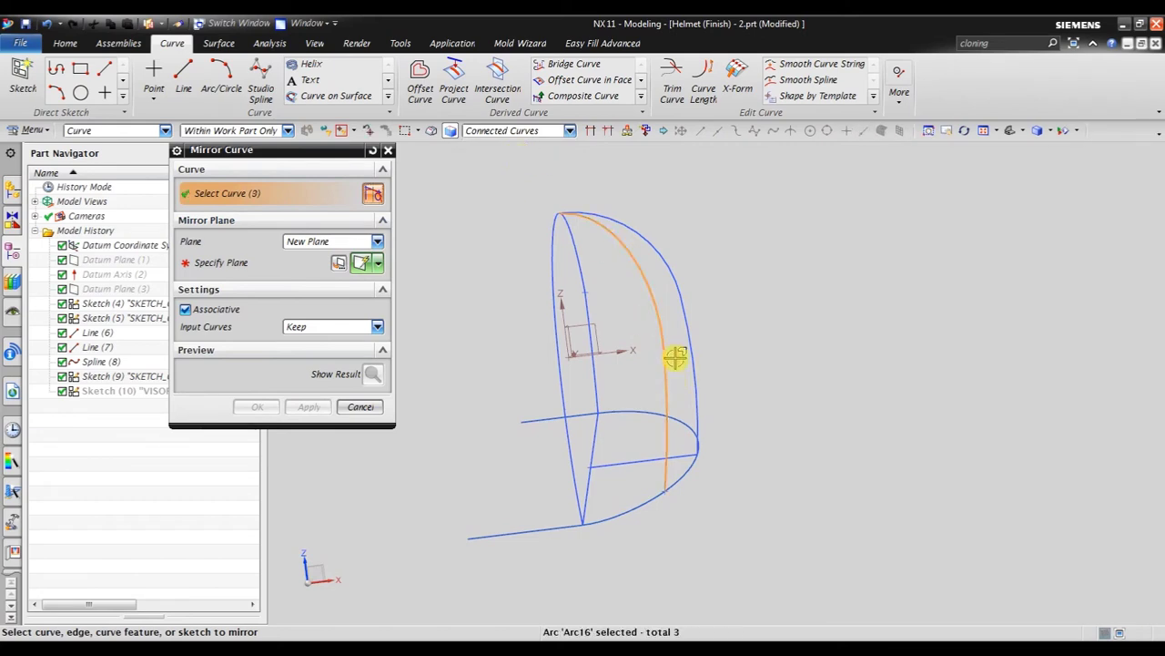
{"action": "left_click", "coordinate": [695, 368]}
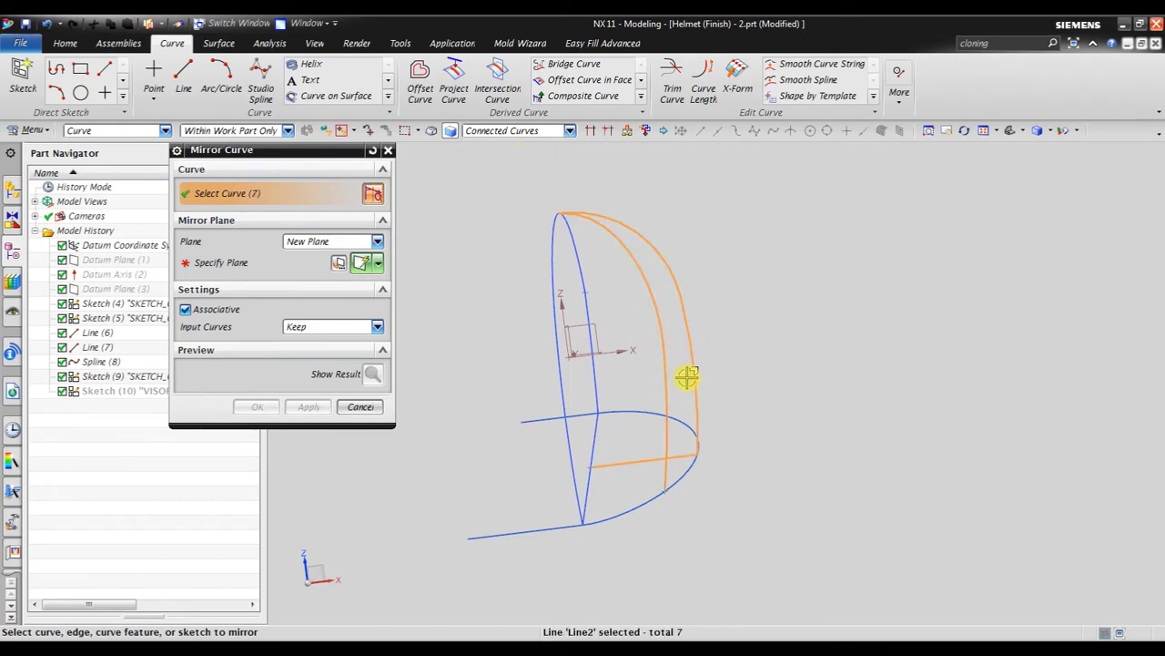
{"action": "left_click", "coordinate": [647, 510]}
{"action": "middle_click_drag", "start_coordinate": [820, 392], "coordinate": [862, 388]}
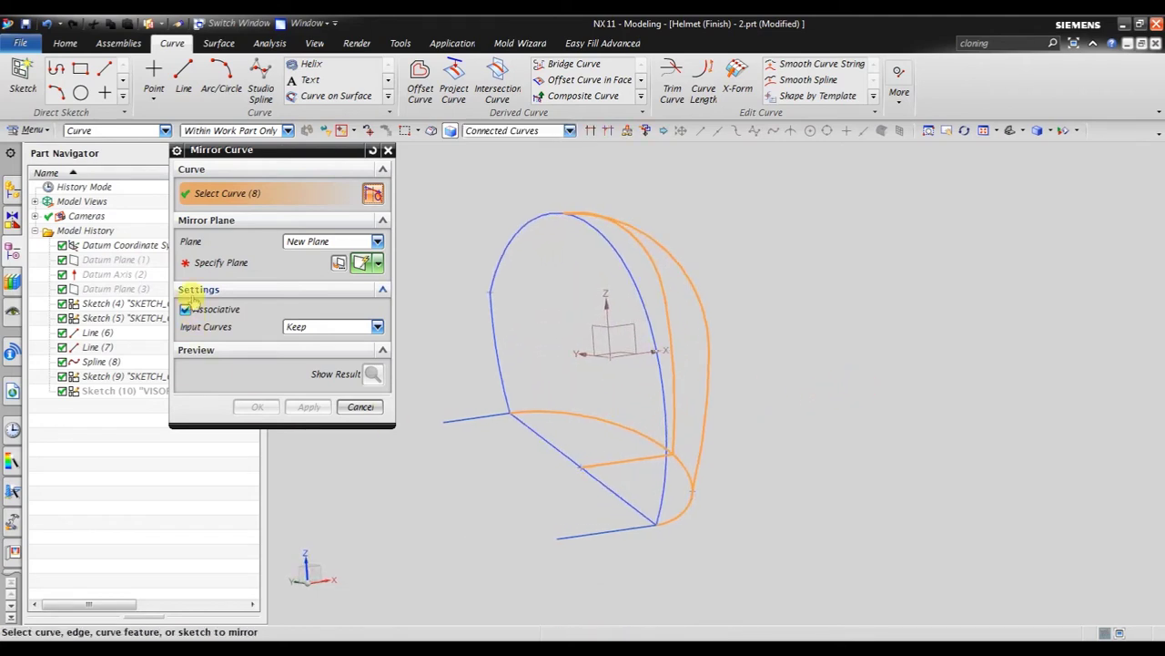
Mirror the selected curves across the YZ datum plane and inspect the symmetric helmet outline
{"action": "left_click", "coordinate": [191, 262]}
{"action": "mouse_move", "coordinate": [567, 263]}
{"action": "middle_mouse_down"}
{"action": "mouse_move", "coordinate": [595, 273]}
{"action": "mouse_move", "coordinate": [616, 356]}
{"action": "middle_mouse_up"}
{"action": "scroll", "coordinate": [607, 359], "scroll_direction": "down", "scroll_amount": 2}
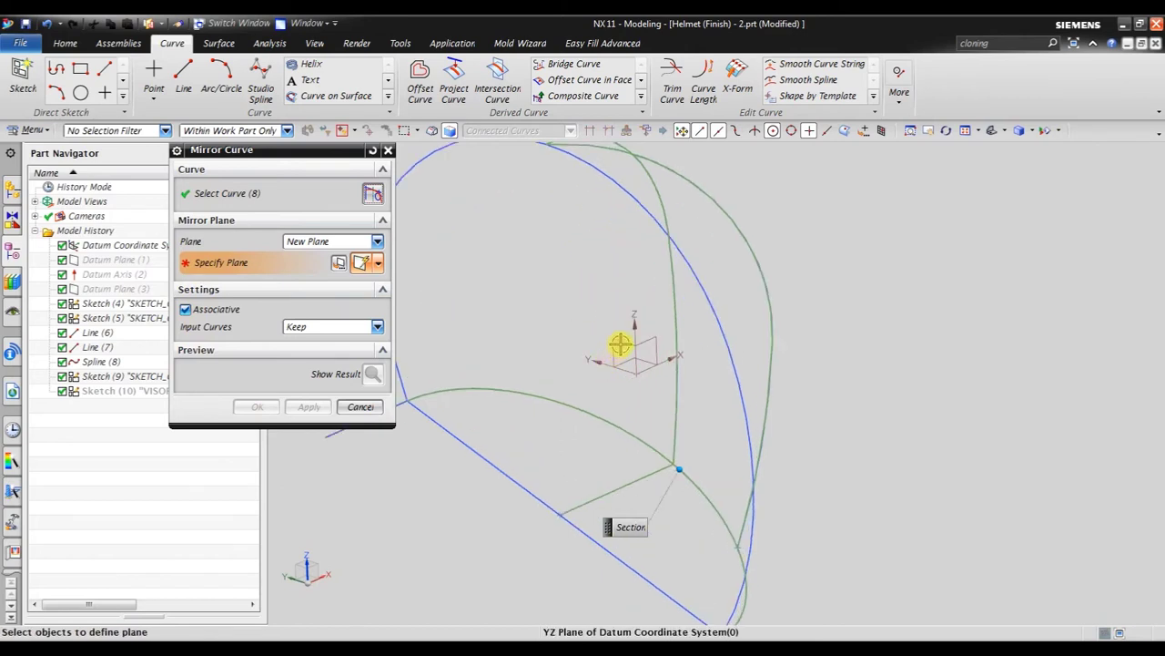
{"action": "left_click", "coordinate": [620, 343]}
{"action": "scroll", "coordinate": [656, 333], "scroll_direction": "up", "scroll_amount": 3}
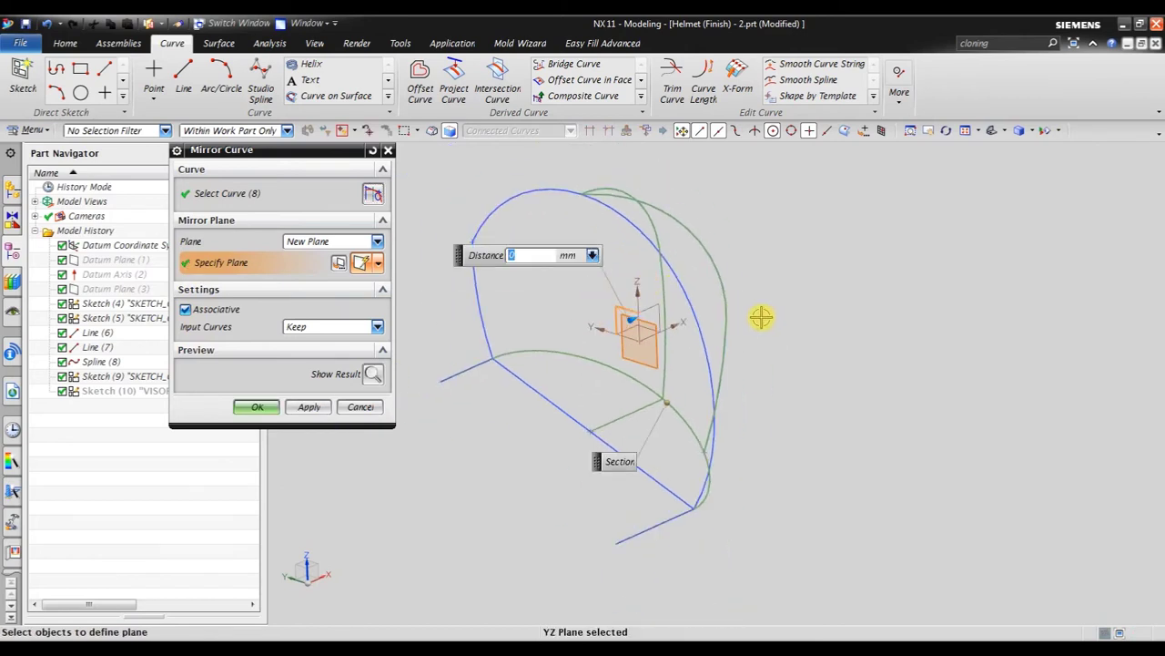
{"action": "middle_click_drag", "start_coordinate": [762, 316], "coordinate": [731, 330]}
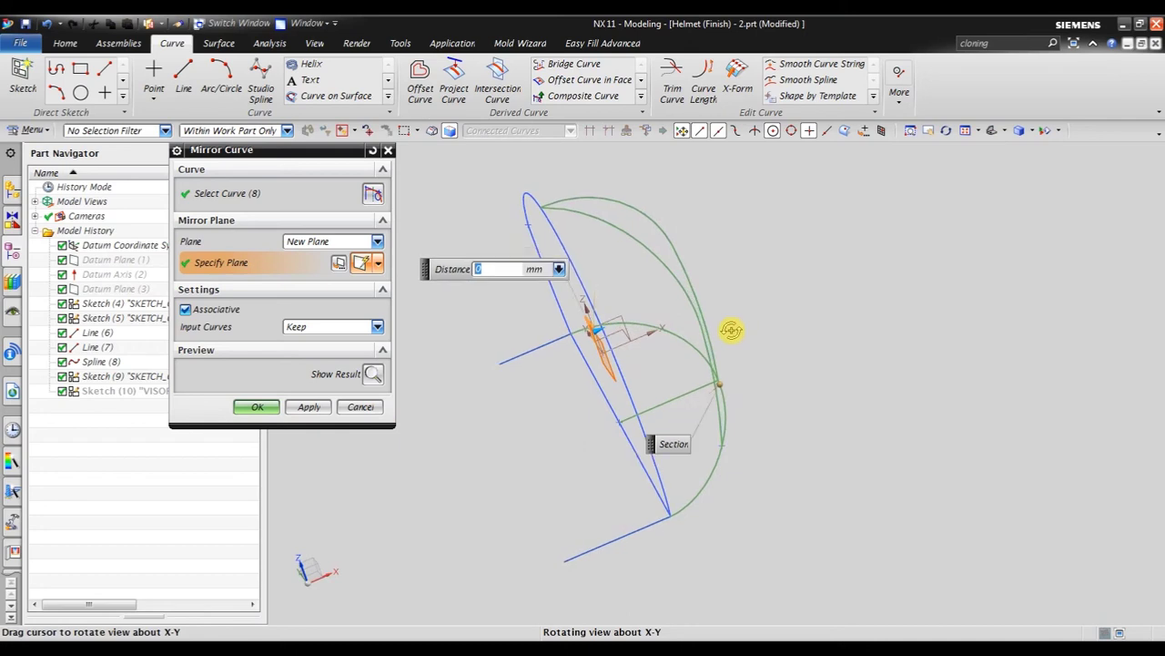
{"action": "left_click", "coordinate": [308, 407]}
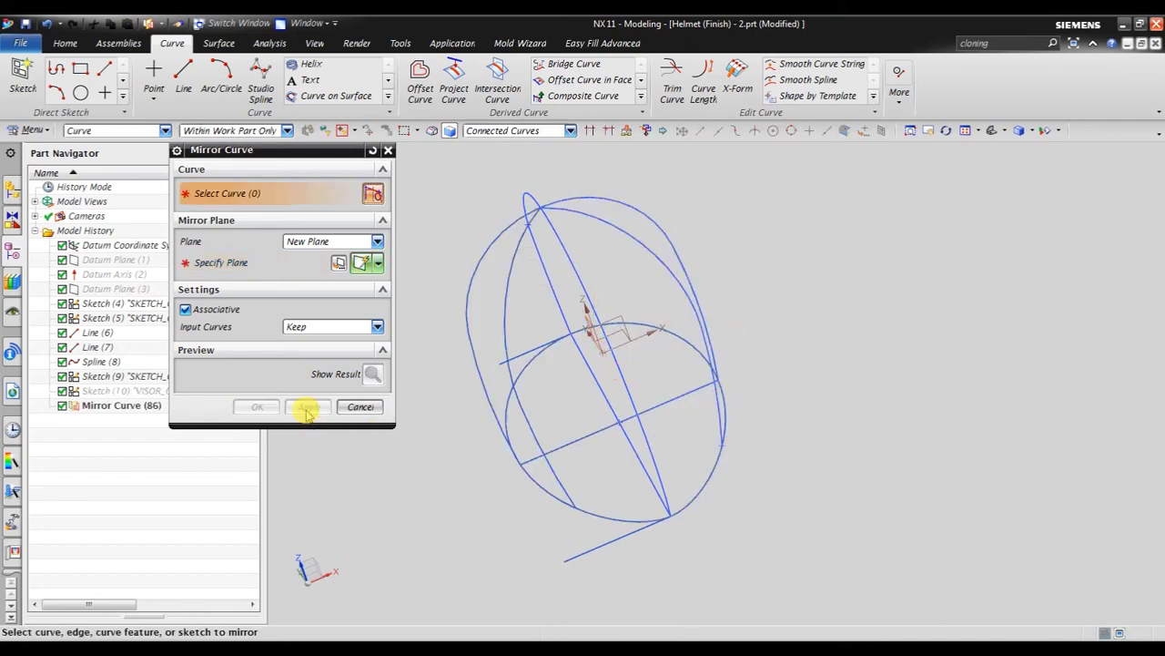
{"action": "left_click", "coordinate": [363, 406]}
{"action": "mouse_move", "coordinate": [507, 377]}
{"action": "middle_mouse_down"}
{"action": "mouse_move", "coordinate": [509, 357]}
{"action": "mouse_move", "coordinate": [578, 333]}
{"action": "mouse_move", "coordinate": [569, 339]}
{"action": "middle_mouse_up"}
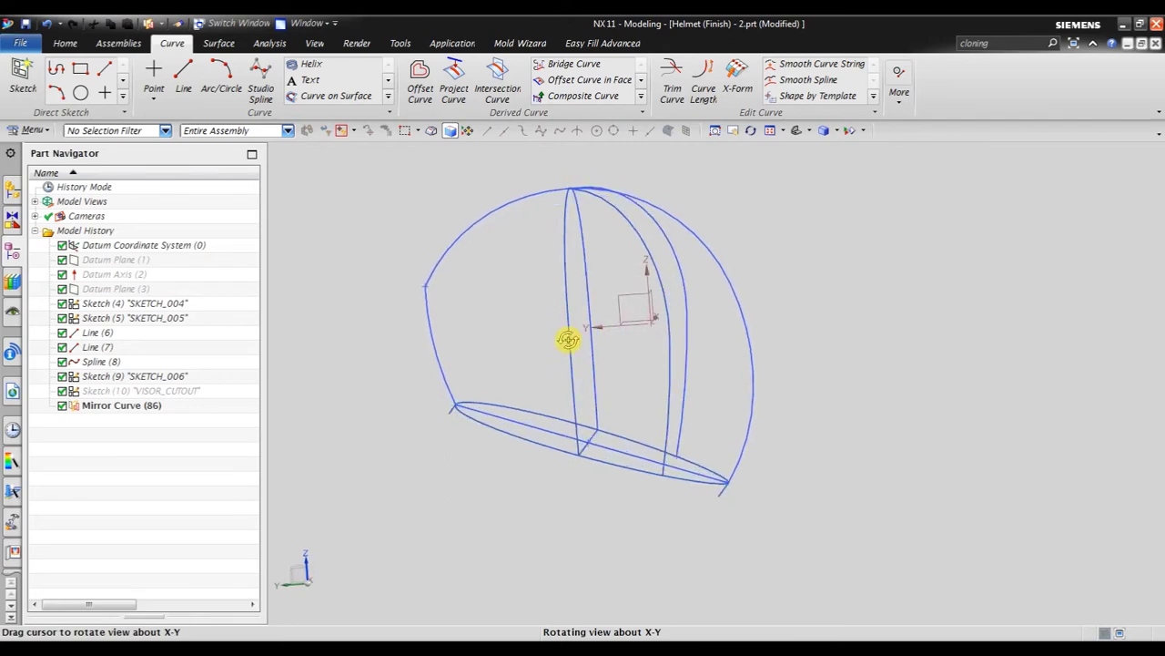
{"action": "mouse_move", "coordinate": [562, 341]}
{"action": "middle_mouse_down"}
{"action": "mouse_move", "coordinate": [453, 340]}
{"action": "mouse_move", "coordinate": [397, 367]}
{"action": "mouse_move", "coordinate": [422, 389]}
{"action": "mouse_move", "coordinate": [435, 367]}
{"action": "mouse_move", "coordinate": [443, 379]}
{"action": "middle_mouse_up"}
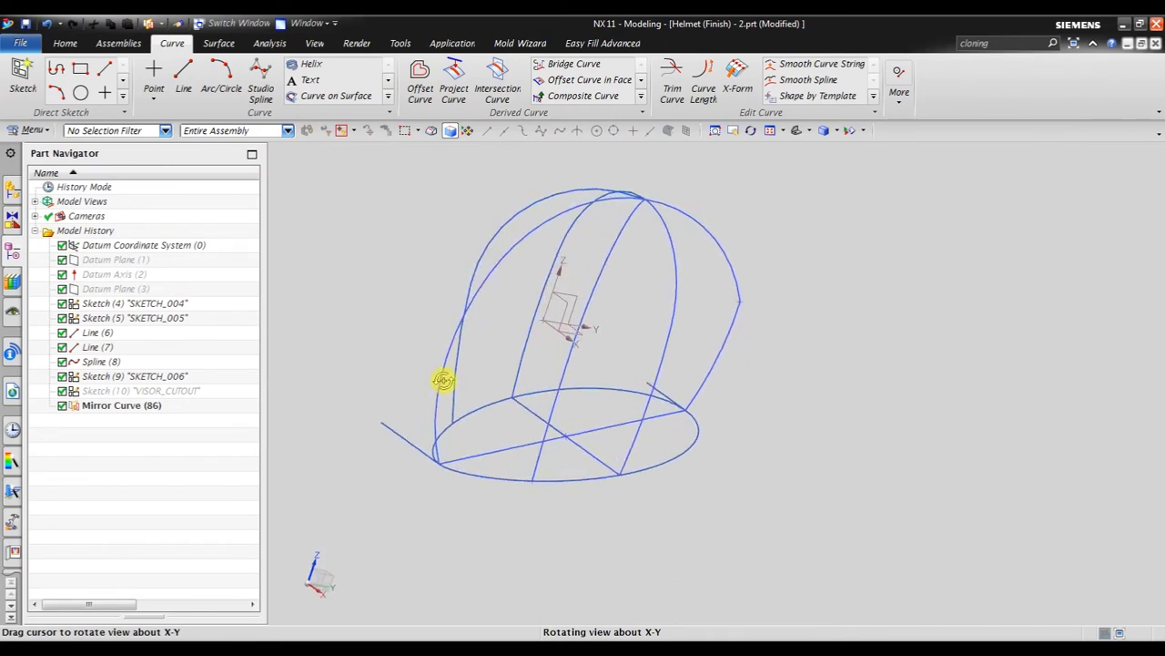
Start Through Curve Mesh with the crown apex End Point as Primary Curve 1
{"action": "left_click", "coordinate": [78, 45]}
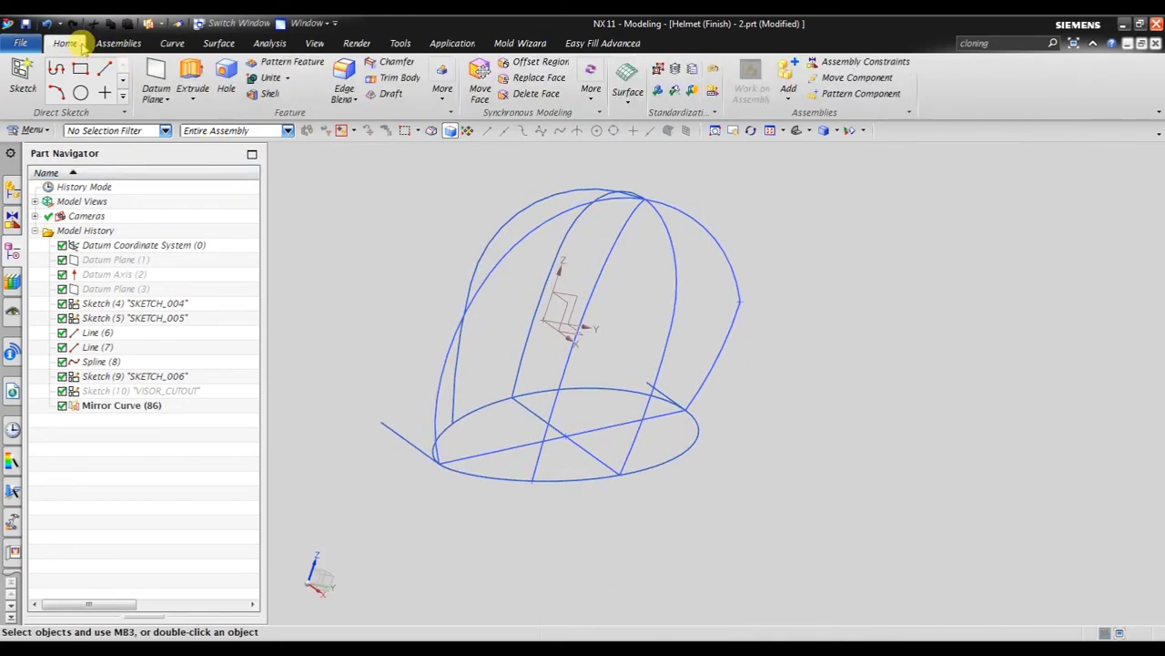
{"action": "left_click", "coordinate": [630, 103]}
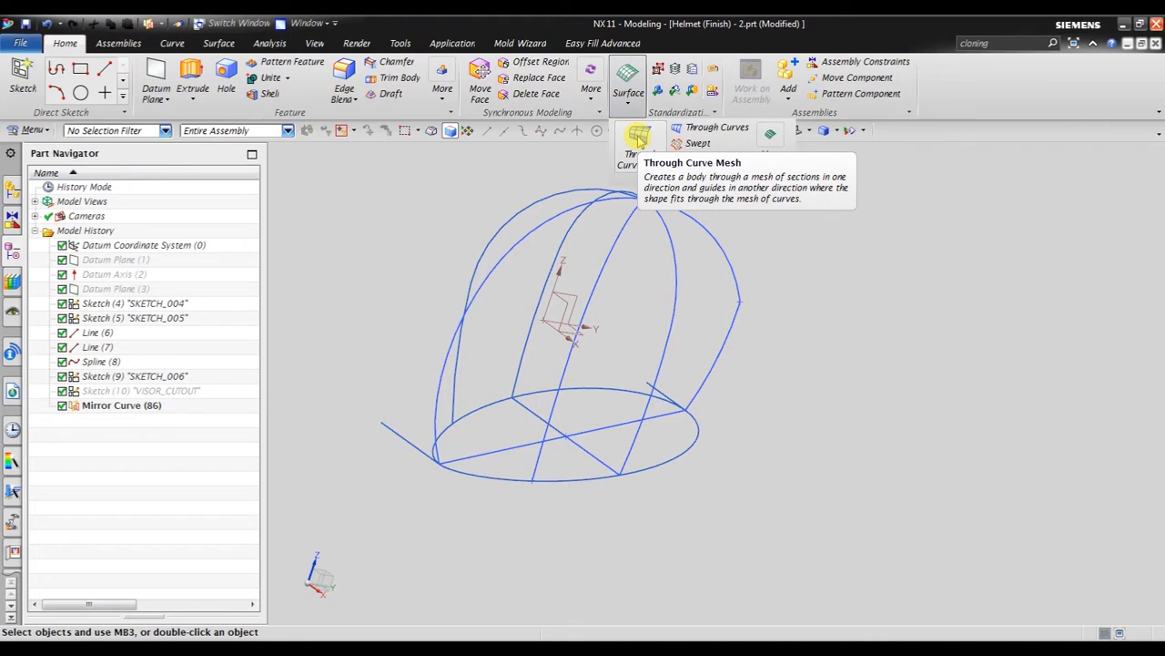
{"action": "left_click", "coordinate": [639, 136]}
{"action": "scroll", "coordinate": [845, 389], "scroll_direction": "up", "scroll_amount": 1}
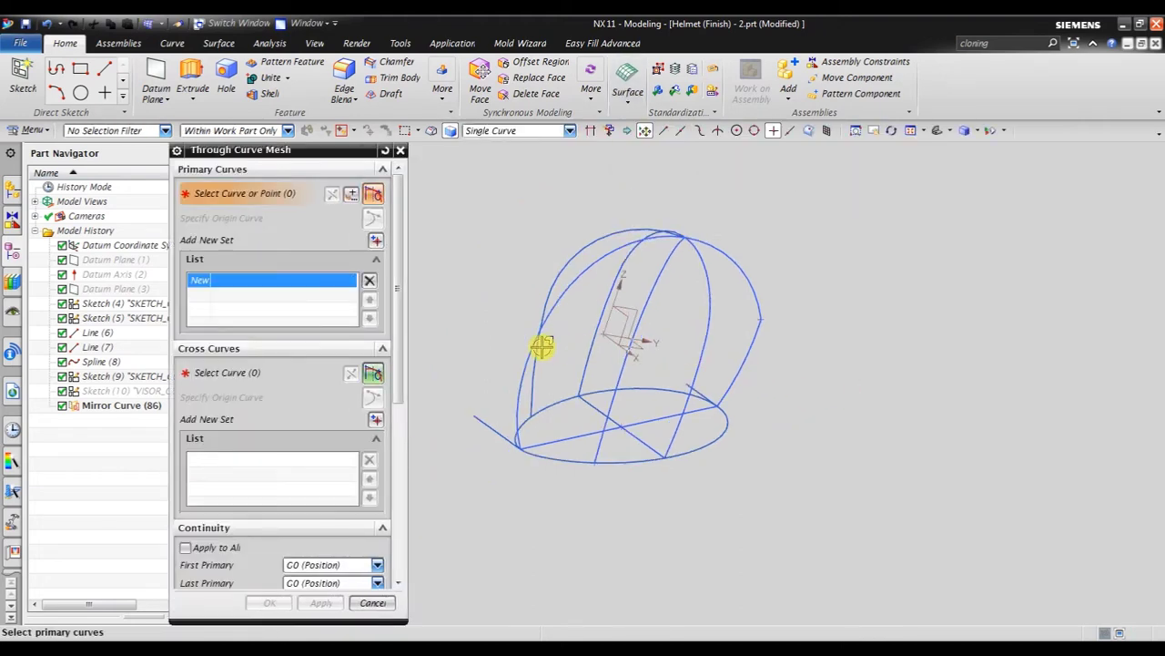
{"action": "scroll", "coordinate": [541, 346], "scroll_direction": "down", "scroll_amount": 2}
{"action": "left_click", "coordinate": [351, 195]}
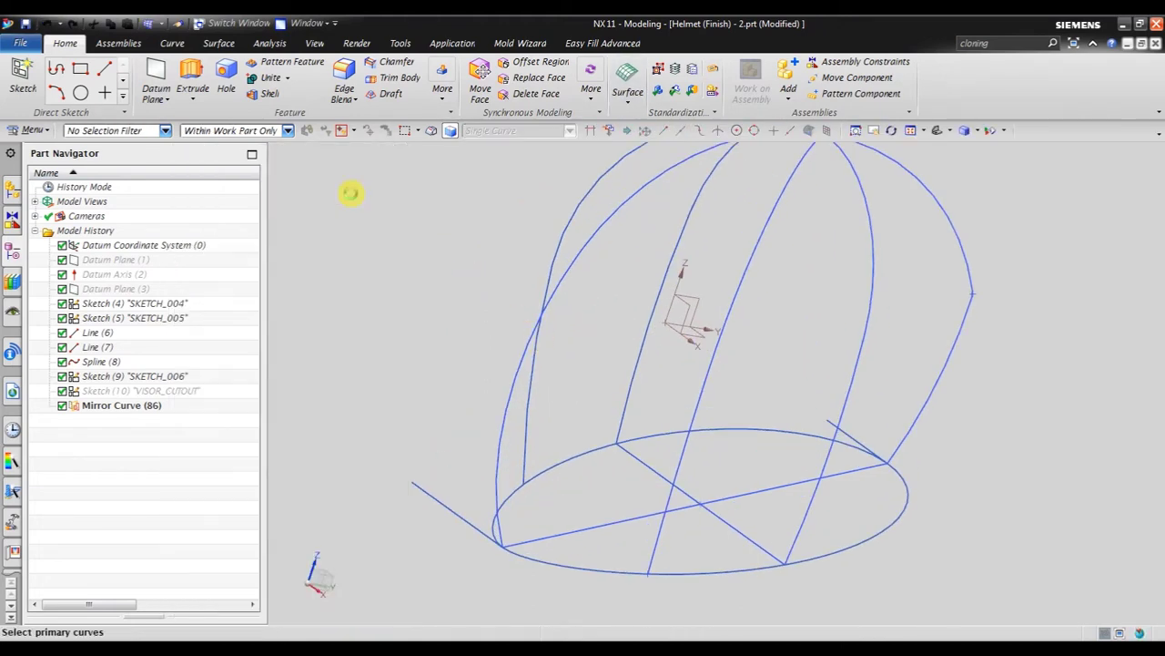
{"action": "left_click", "coordinate": [355, 192]}
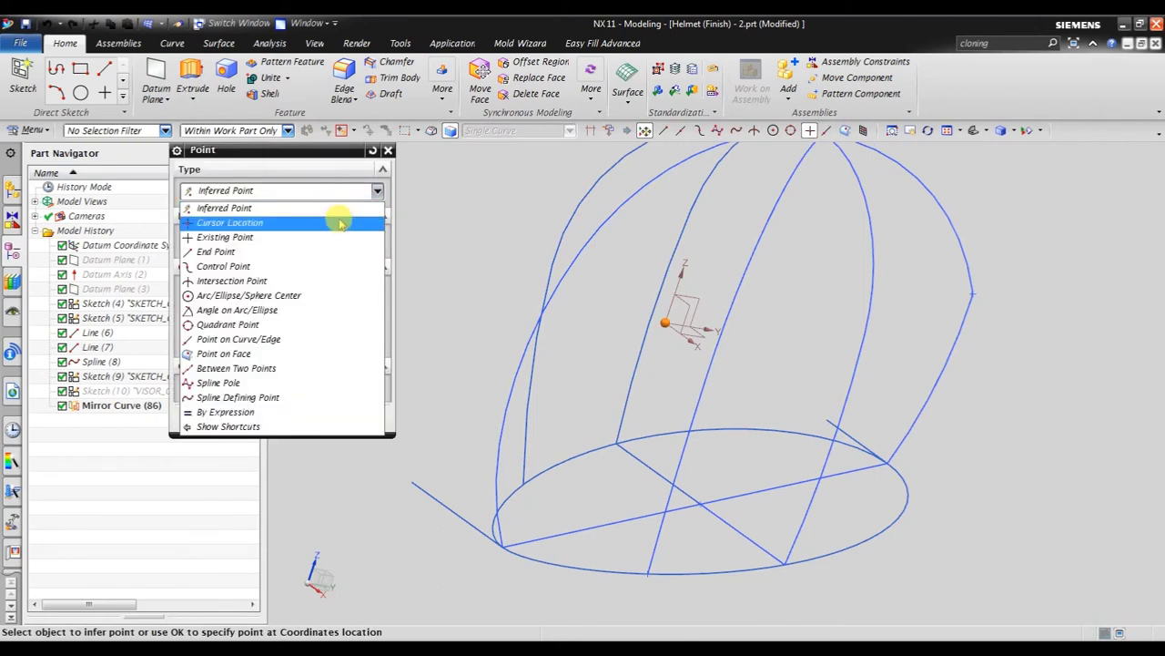
{"action": "left_click", "coordinate": [333, 258]}
{"action": "scroll", "coordinate": [537, 455], "scroll_direction": "up", "scroll_amount": 2}
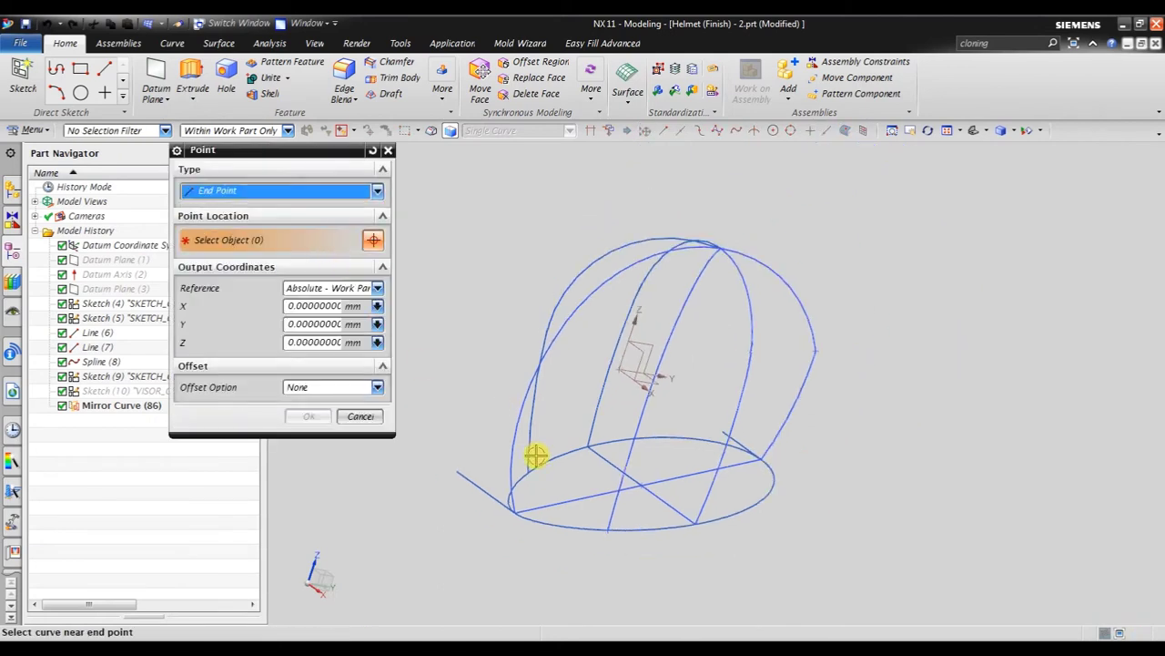
{"action": "middle_click_drag", "start_coordinate": [758, 359], "coordinate": [738, 362]}
{"action": "scroll", "coordinate": [718, 242], "scroll_direction": "down", "scroll_amount": 3}
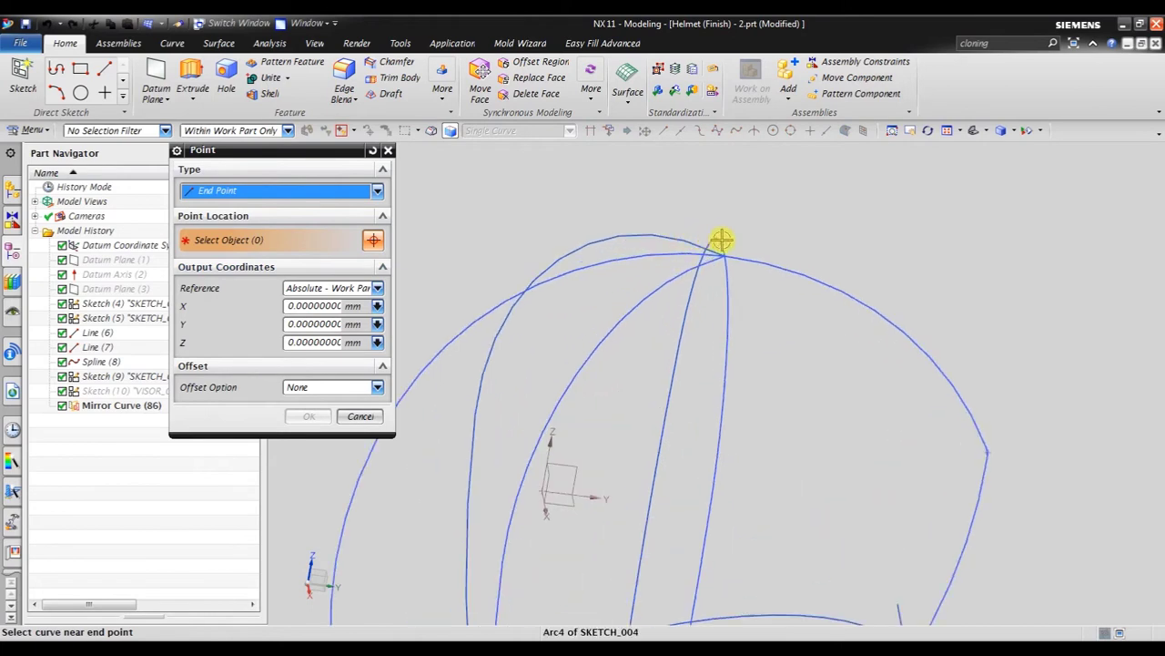
{"action": "left_click", "coordinate": [740, 257]}
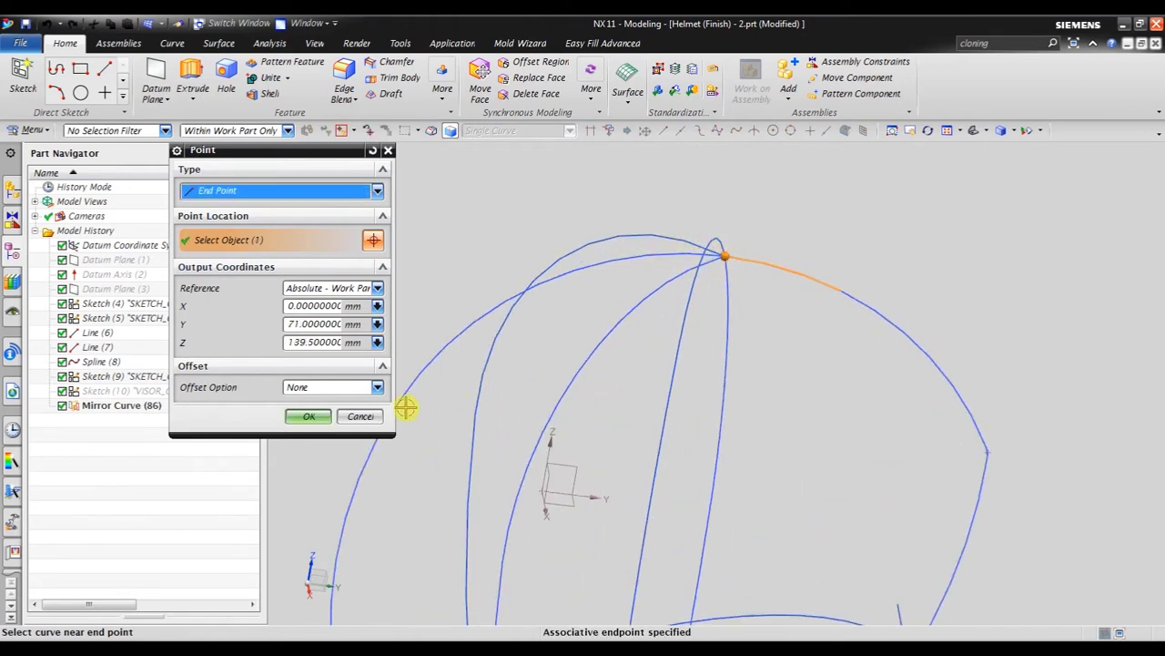
{"action": "left_click", "coordinate": [309, 415]}
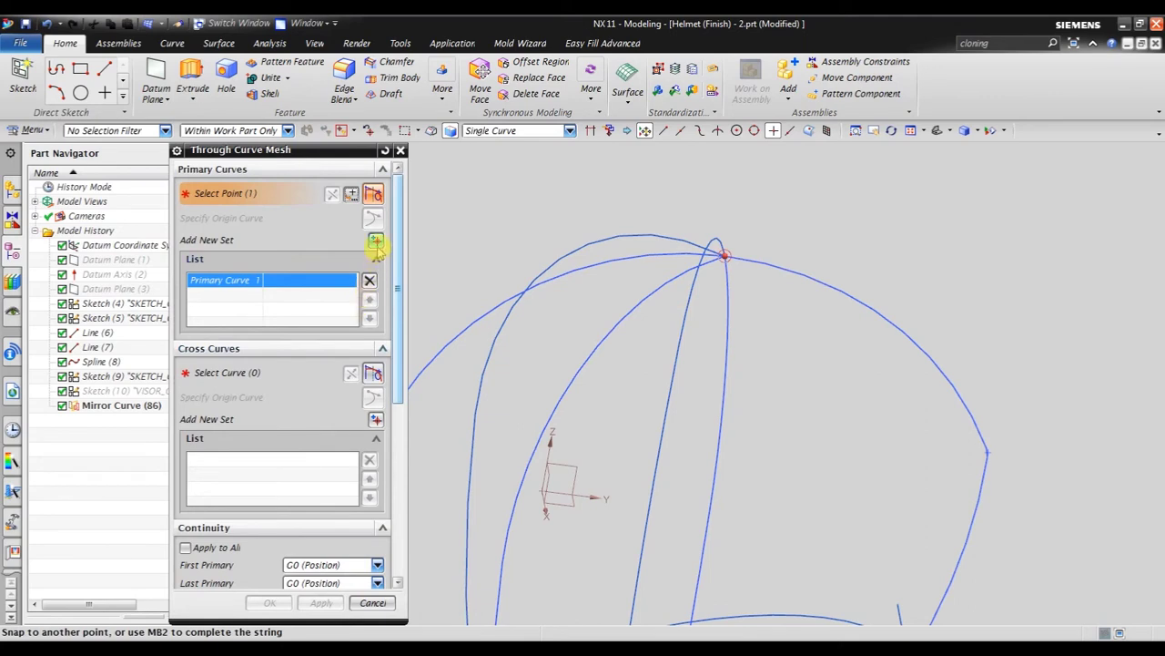
Set Primary Curve 2 to the front and back halves of the base ellipse
{"action": "left_click", "coordinate": [376, 241]}
{"action": "middle_click_drag", "start_coordinate": [596, 224], "coordinate": [611, 213]}
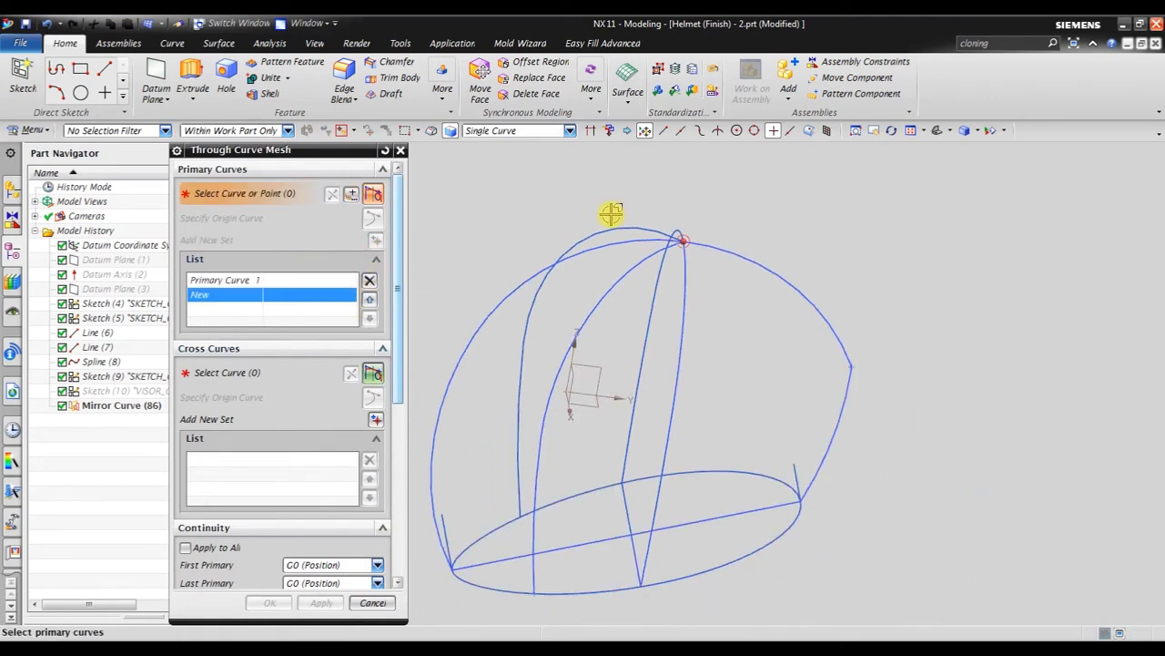
{"action": "middle_click_drag", "start_coordinate": [642, 330], "coordinate": [664, 333]}
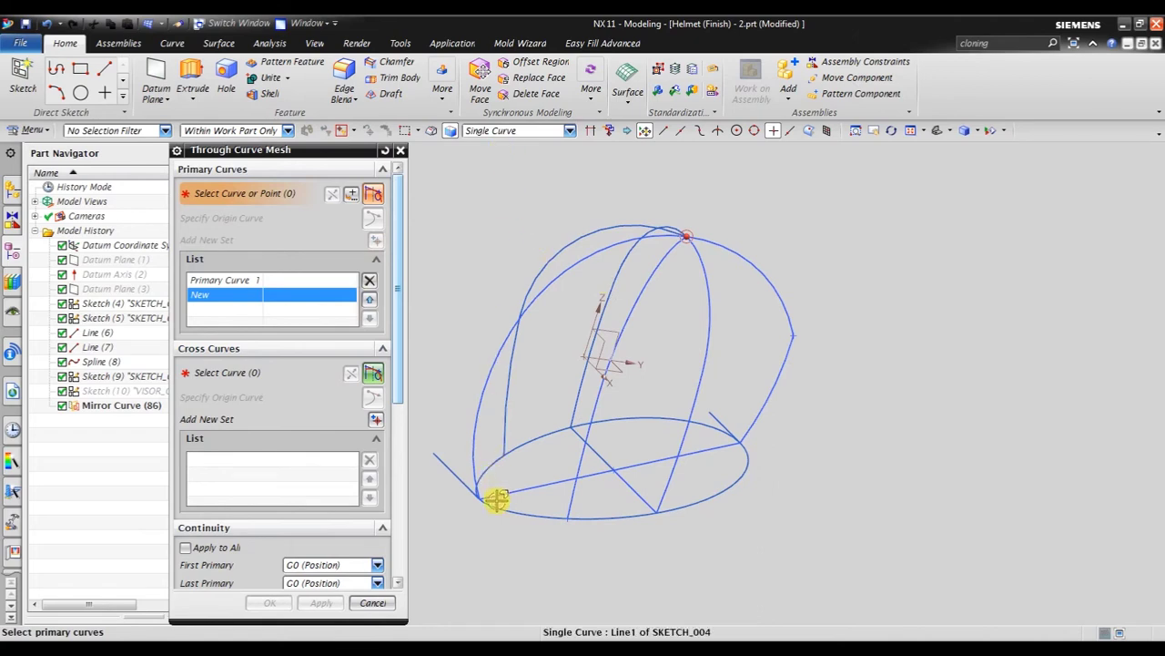
{"action": "left_click", "coordinate": [489, 505]}
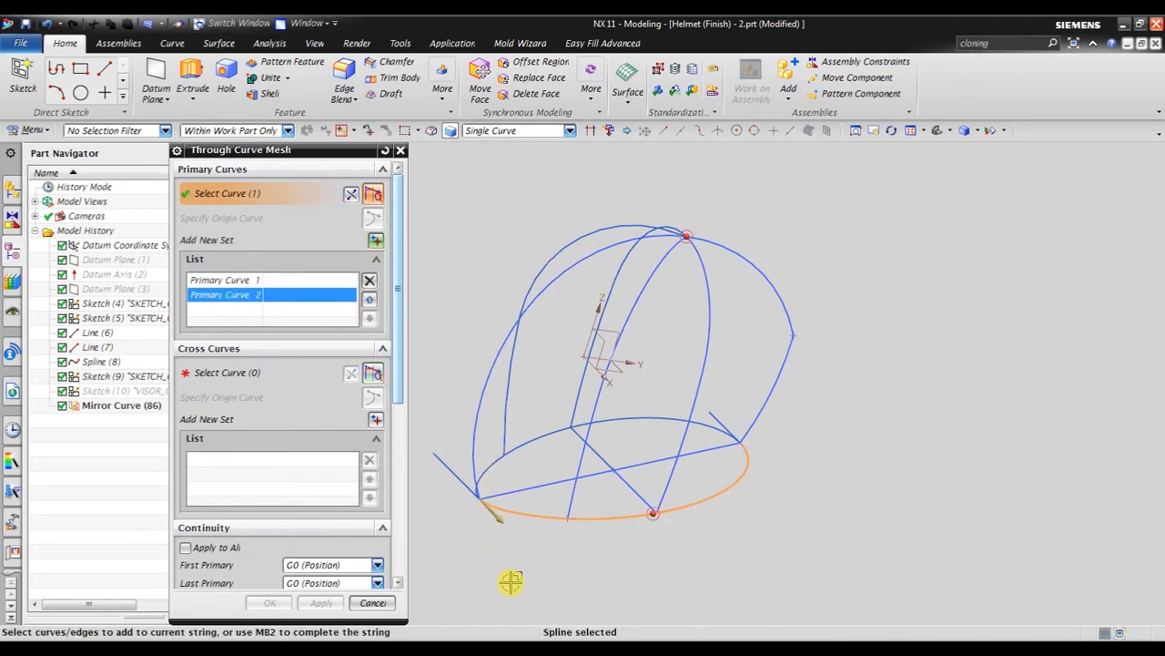
{"action": "left_click", "coordinate": [709, 422]}
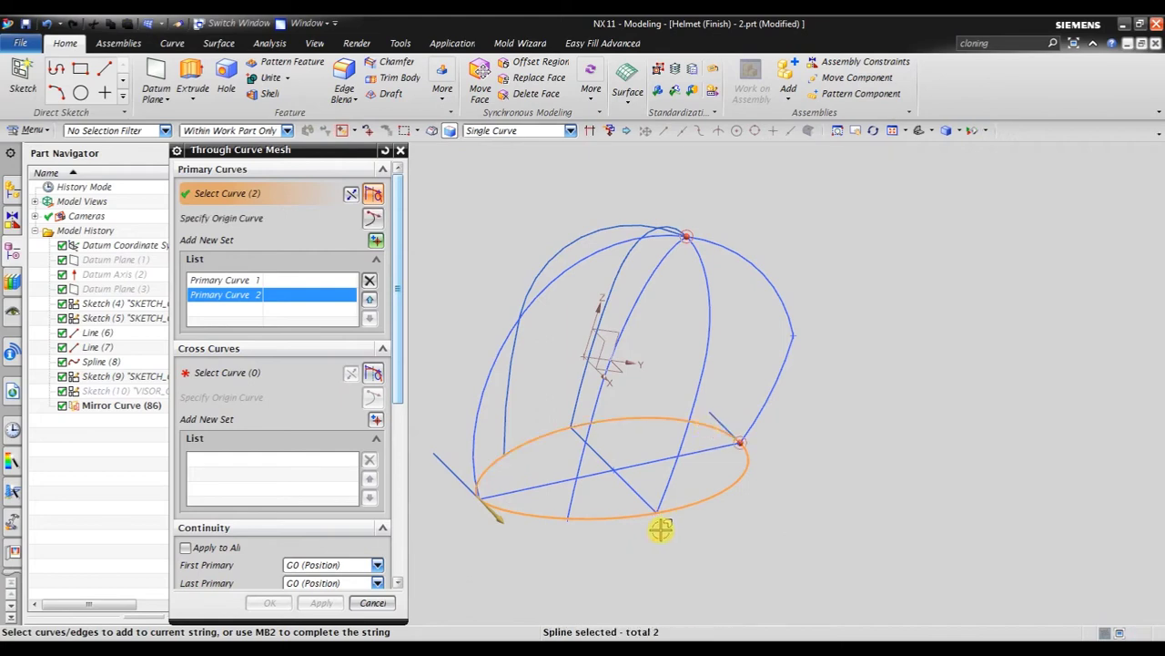
{"action": "left_click", "coordinate": [217, 382]}
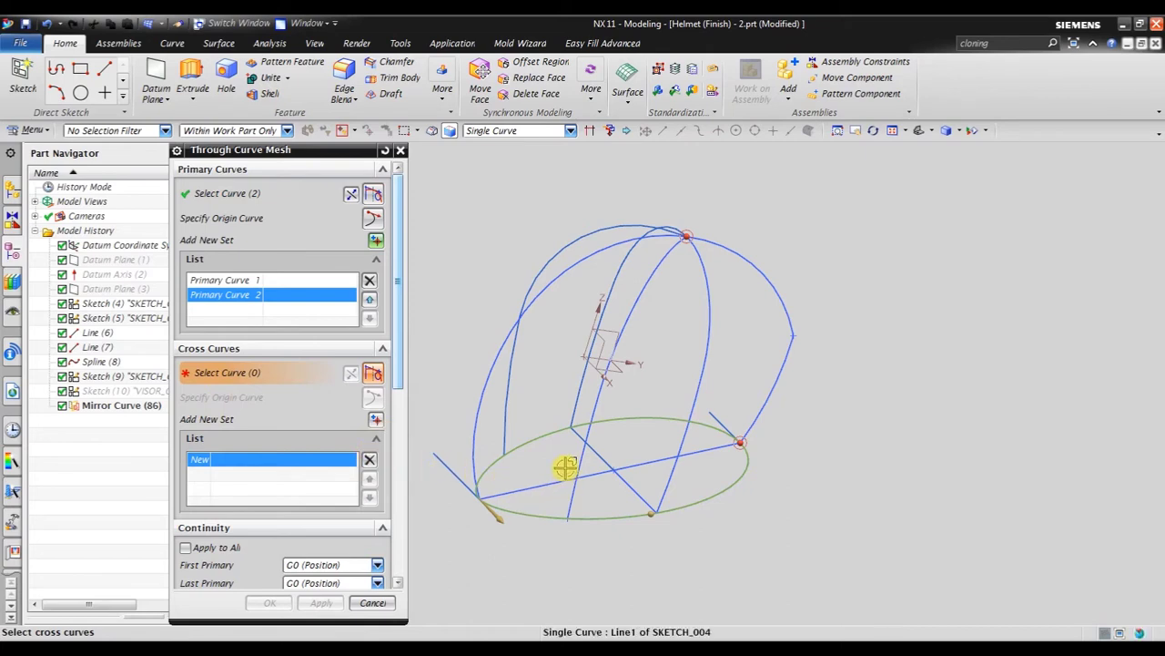
{"action": "mouse_move", "coordinate": [564, 465]}
{"action": "middle_mouse_down"}
{"action": "mouse_move", "coordinate": [513, 447]}
{"action": "mouse_move", "coordinate": [409, 468]}
{"action": "mouse_move", "coordinate": [444, 471]}
{"action": "middle_mouse_up"}
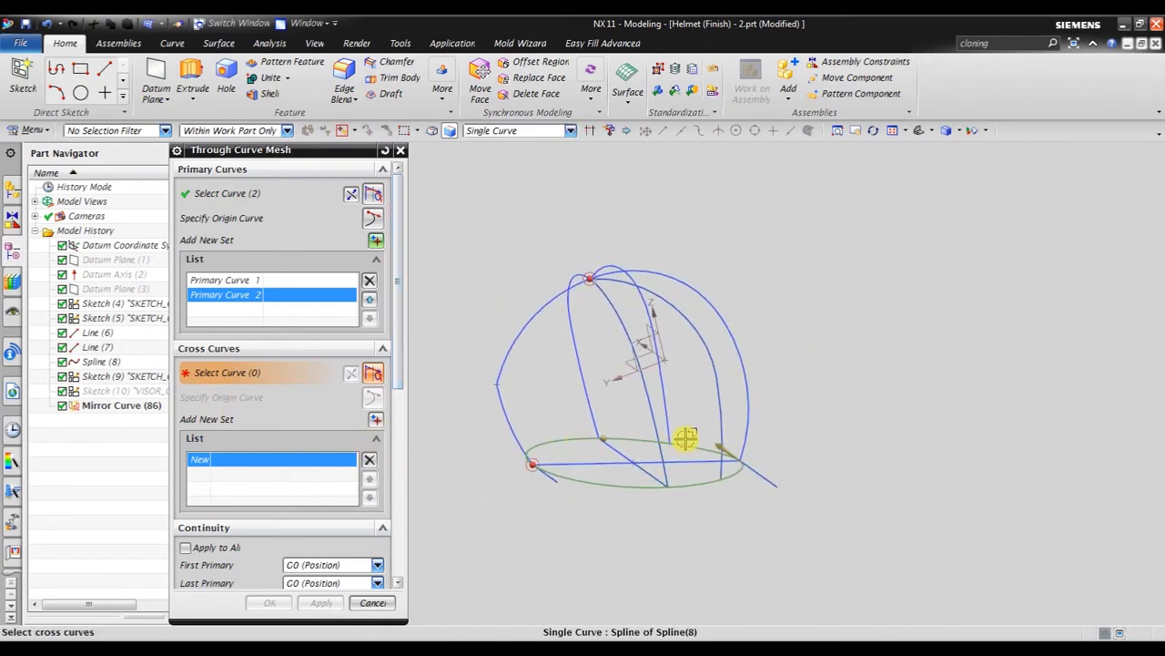
Define Cross Curve 1 from the lower left side curve, the left arc and the upper arc
{"action": "mouse_move", "coordinate": [684, 437]}
{"action": "middle_mouse_down"}
{"action": "mouse_move", "coordinate": [591, 435]}
{"action": "mouse_move", "coordinate": [529, 446]}
{"action": "mouse_move", "coordinate": [510, 468]}
{"action": "middle_mouse_up"}
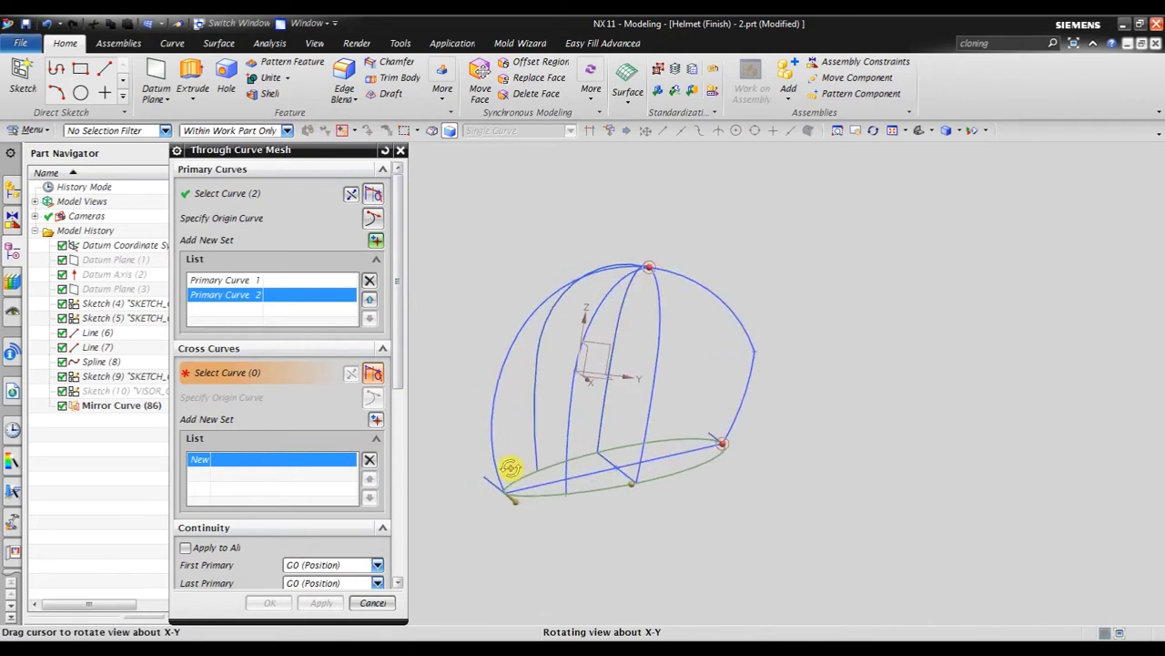
{"action": "scroll", "coordinate": [486, 470], "scroll_direction": "down", "scroll_amount": 3}
{"action": "scroll", "coordinate": [507, 480], "scroll_direction": "down", "scroll_amount": 2}
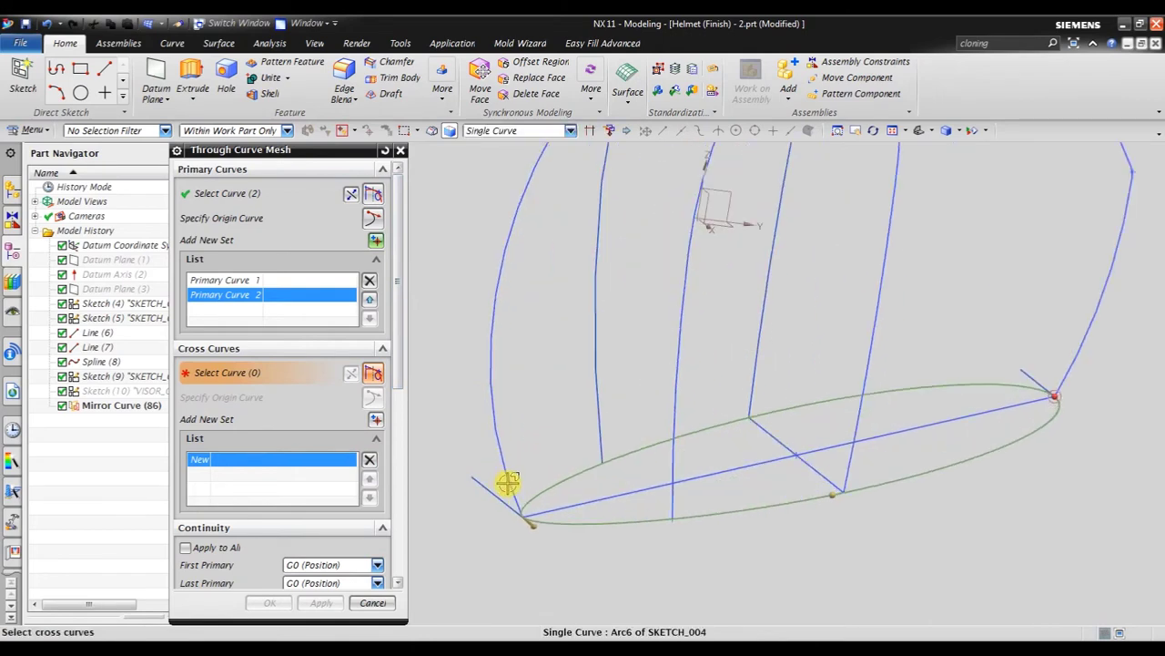
{"action": "left_click", "coordinate": [513, 485]}
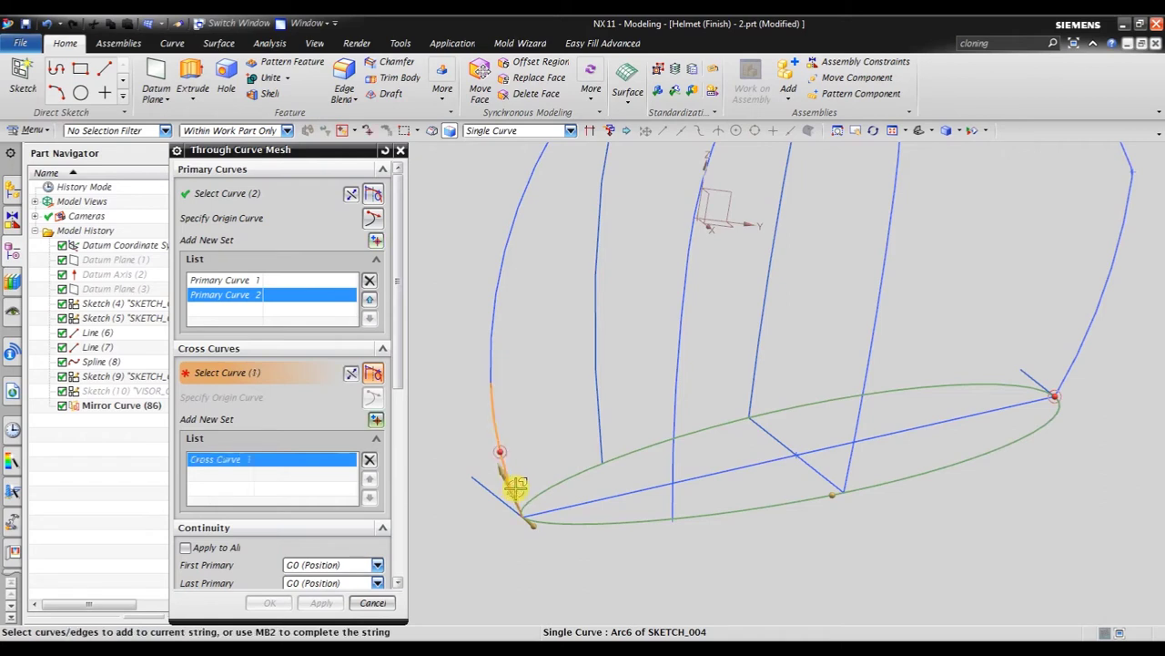
{"action": "scroll", "coordinate": [542, 401], "scroll_direction": "down", "scroll_amount": 2}
{"action": "scroll", "coordinate": [503, 345], "scroll_direction": "down", "scroll_amount": 2}
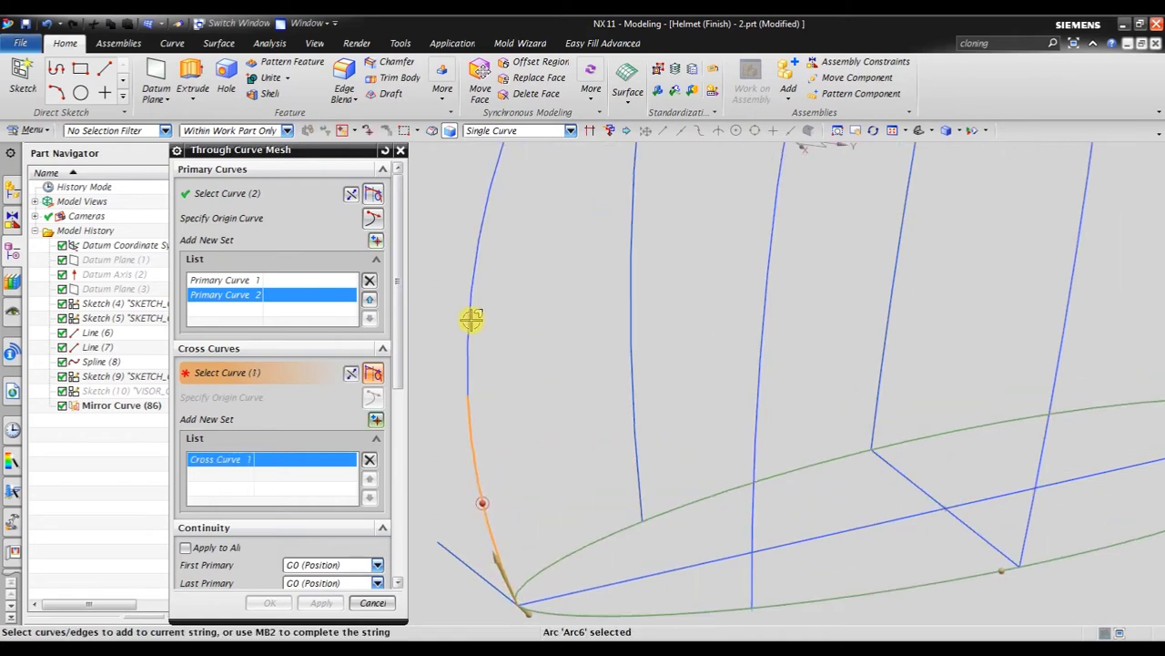
{"action": "left_click", "coordinate": [509, 364]}
{"action": "scroll", "coordinate": [533, 450], "scroll_direction": "up", "scroll_amount": 4}
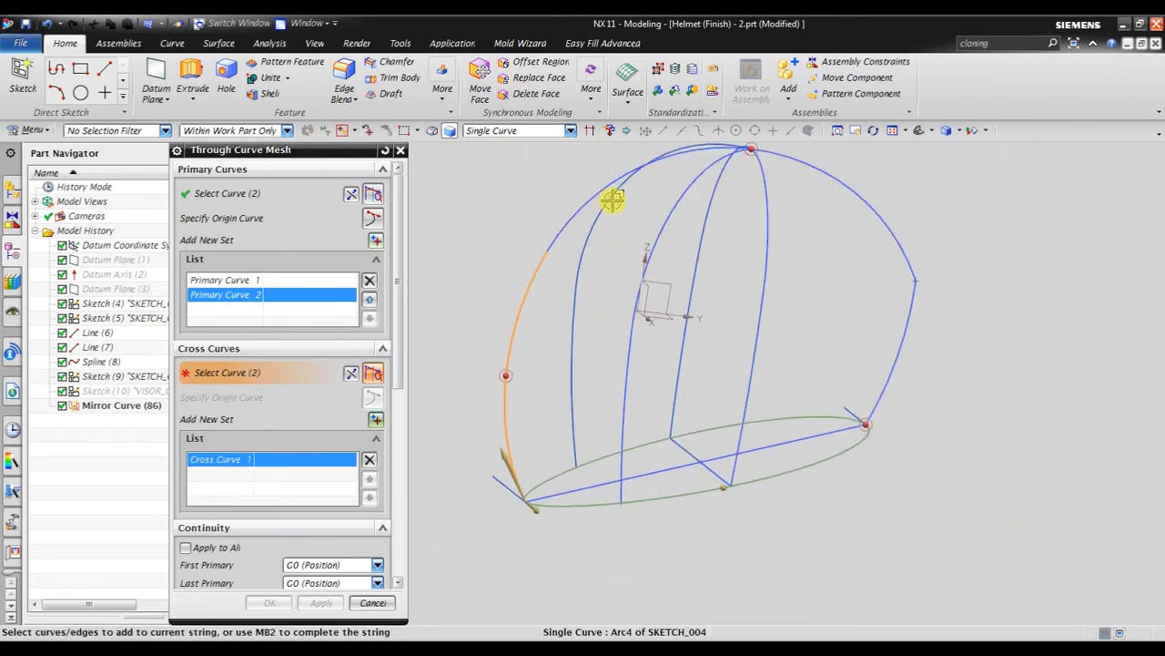
{"action": "middle_click_drag", "start_coordinate": [613, 200], "coordinate": [624, 203]}
{"action": "scroll", "coordinate": [610, 216], "scroll_direction": "down", "scroll_amount": 3}
{"action": "left_click", "coordinate": [608, 221]}
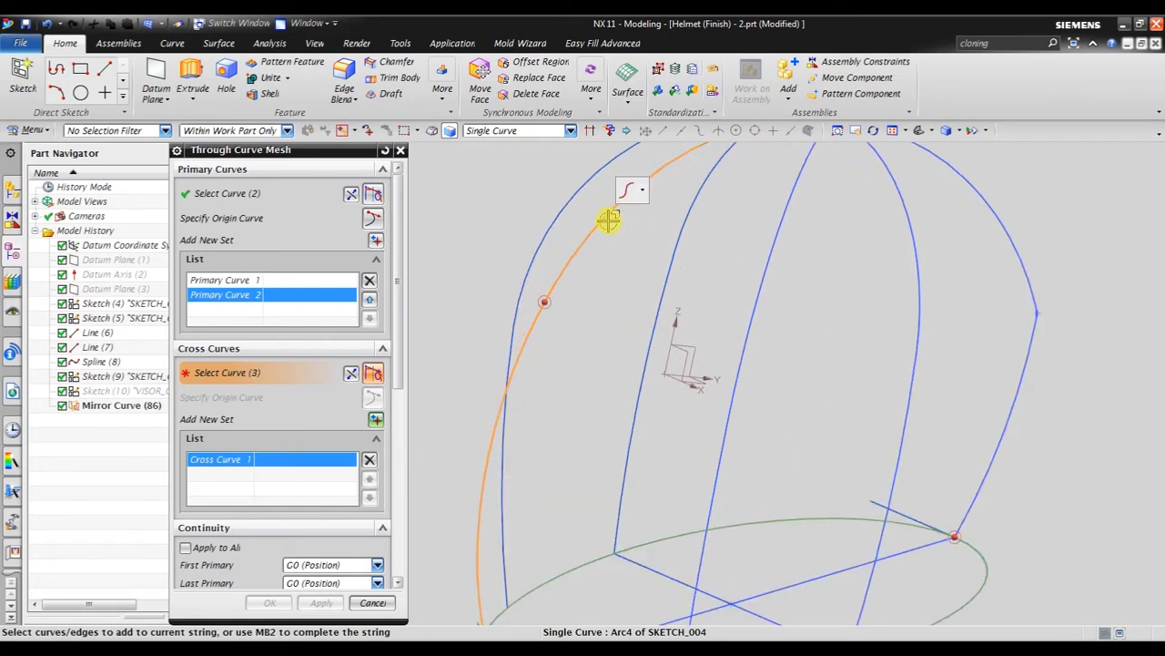
{"action": "scroll", "coordinate": [564, 369], "scroll_direction": "up", "scroll_amount": 4}
{"action": "middle_click_drag", "start_coordinate": [565, 369], "coordinate": [689, 227]}
{"action": "scroll", "coordinate": [711, 264], "scroll_direction": "down", "scroll_amount": 3}
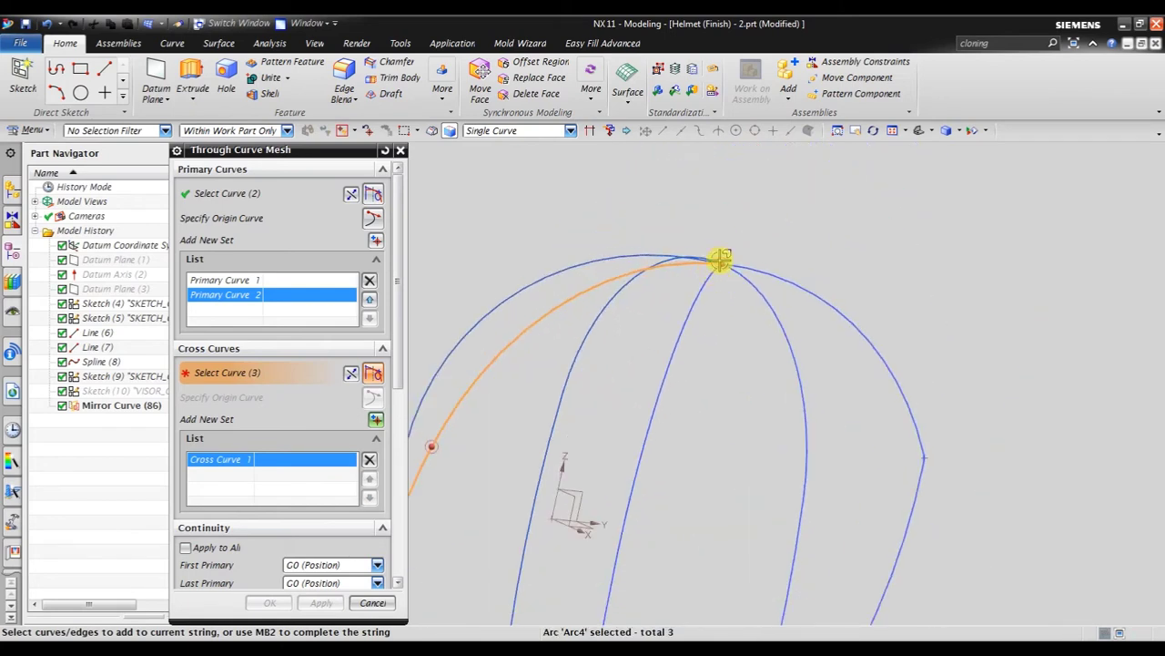
{"action": "scroll", "coordinate": [720, 261], "scroll_direction": "up", "scroll_amount": 4}
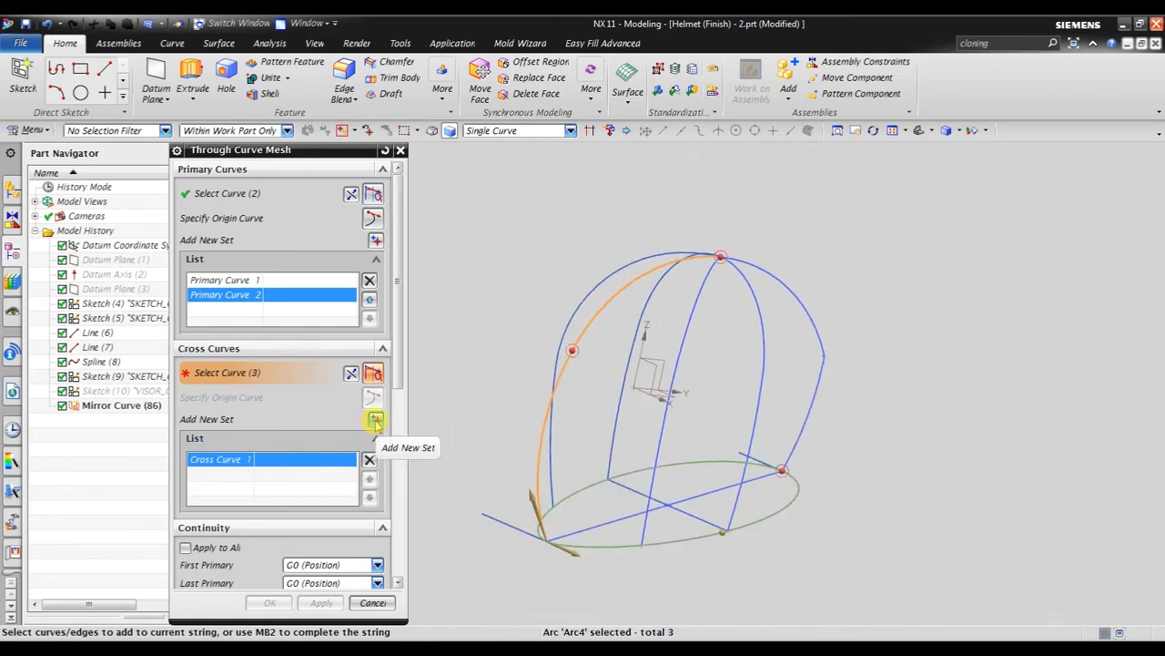
Define Cross Curve 2 from the lower middle curve extended up to the crown
{"action": "left_click", "coordinate": [376, 419]}
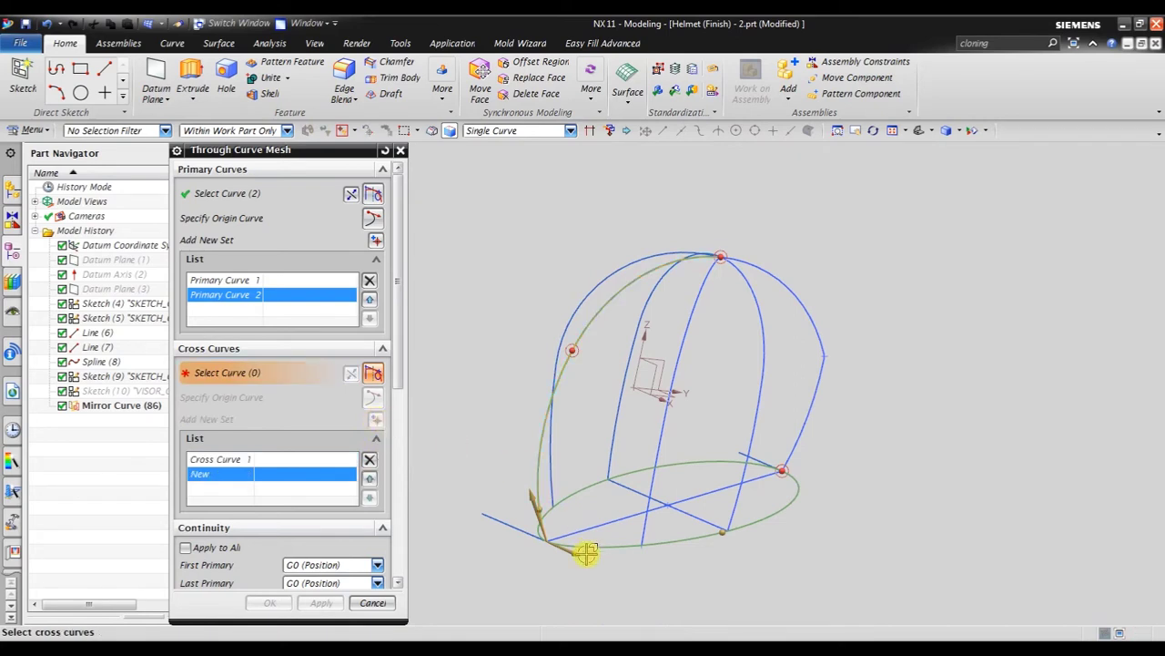
{"action": "scroll", "coordinate": [628, 557], "scroll_direction": "down", "scroll_amount": 3}
{"action": "left_click", "coordinate": [648, 526]}
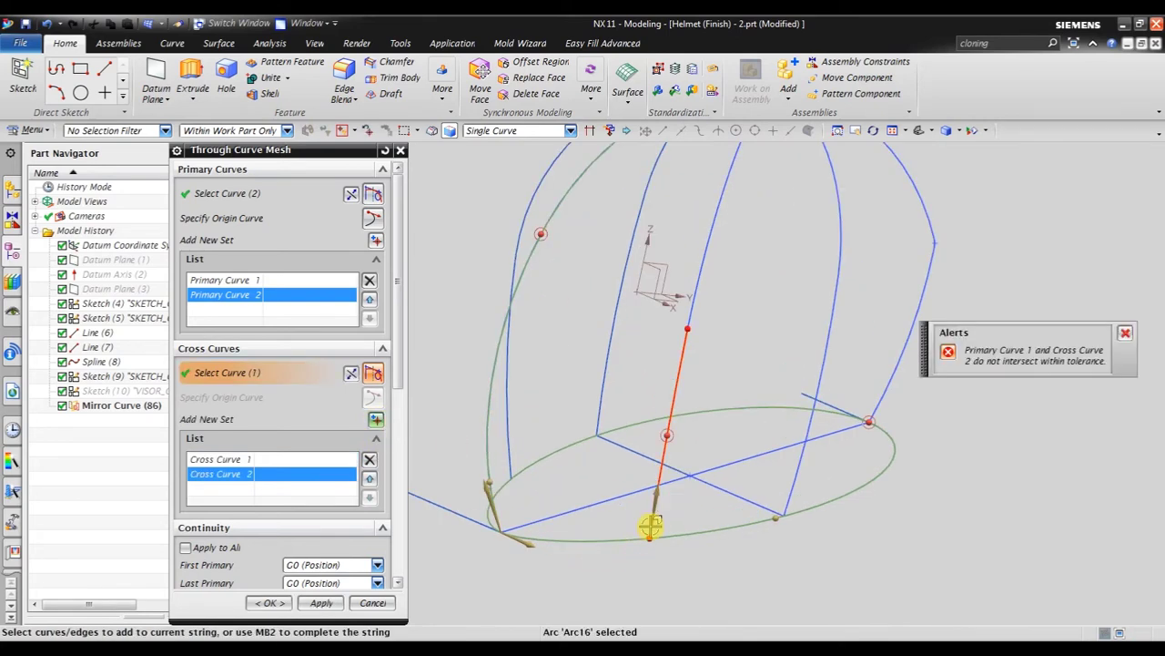
{"action": "scroll", "coordinate": [702, 273], "scroll_direction": "up", "scroll_amount": 3}
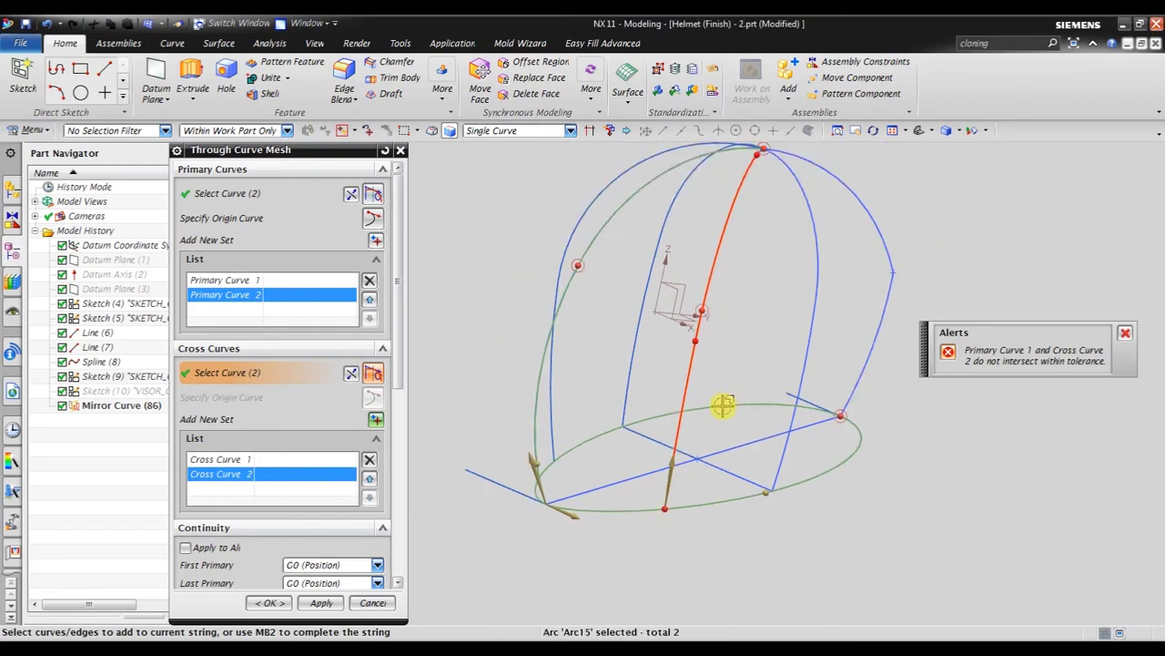
{"action": "mouse_move", "coordinate": [734, 422]}
{"action": "middle_mouse_down"}
{"action": "mouse_move", "coordinate": [703, 428]}
{"action": "mouse_move", "coordinate": [689, 411]}
{"action": "middle_mouse_up"}
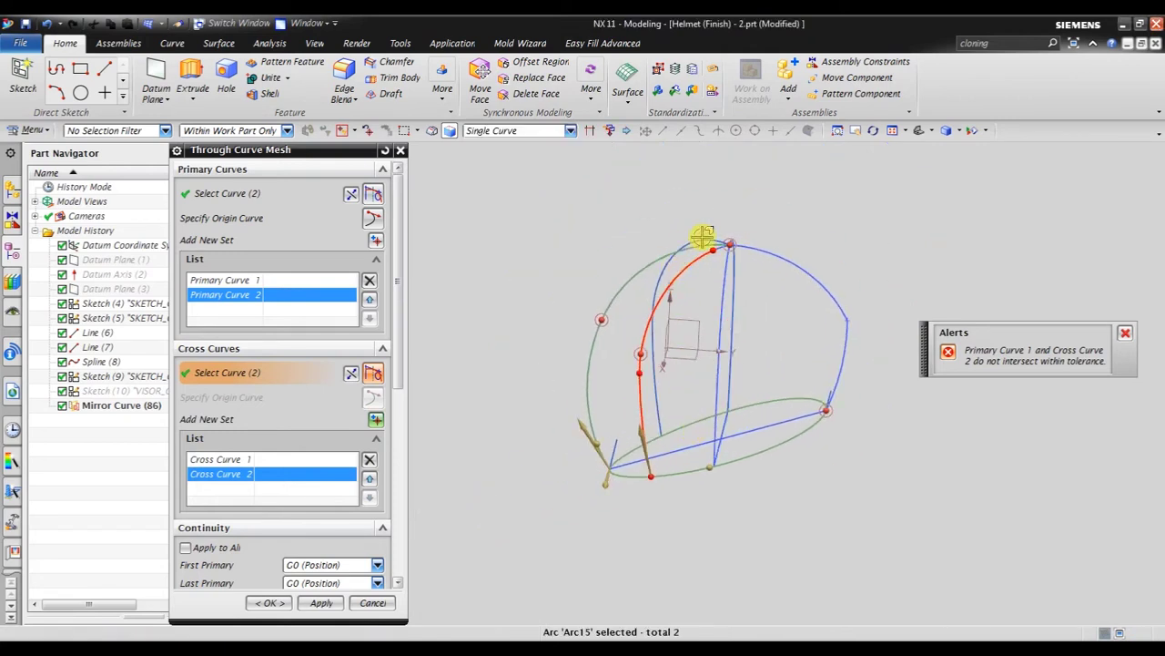
{"action": "scroll", "coordinate": [699, 235], "scroll_direction": "down", "scroll_amount": 3}
{"action": "scroll", "coordinate": [719, 241], "scroll_direction": "down", "scroll_amount": 3}
{"action": "left_click", "coordinate": [748, 270]}
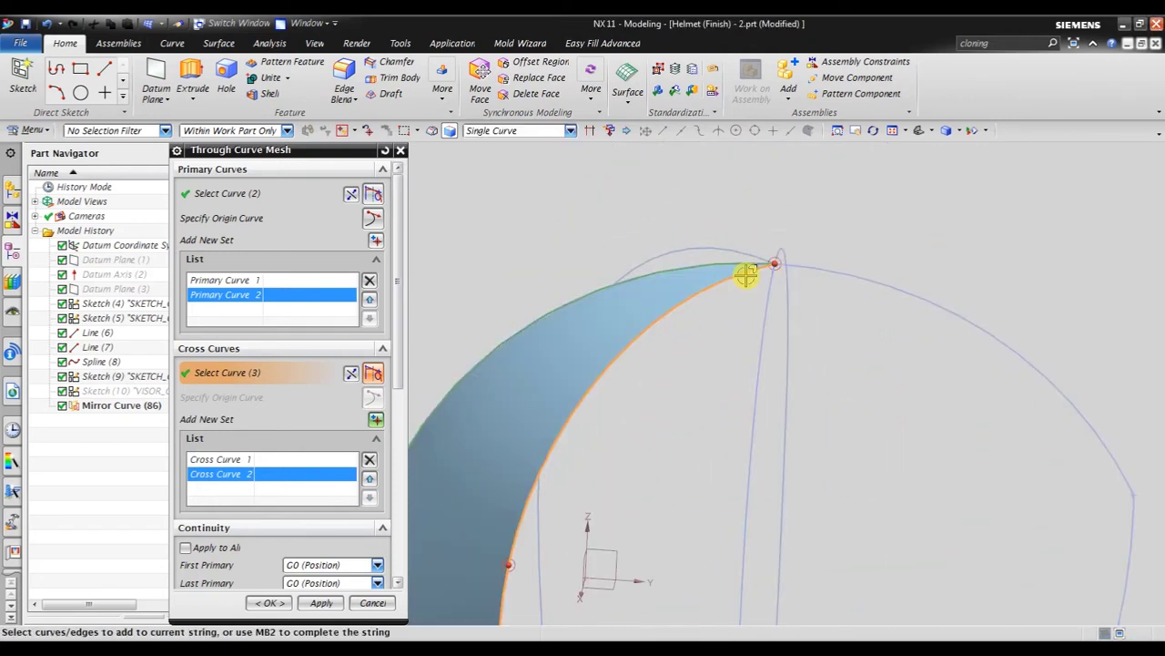
{"action": "scroll", "coordinate": [751, 270], "scroll_direction": "up", "scroll_amount": 3}
{"action": "scroll", "coordinate": [751, 273], "scroll_direction": "up", "scroll_amount": 1}
{"action": "middle_click_drag", "start_coordinate": [748, 413], "coordinate": [775, 403]}
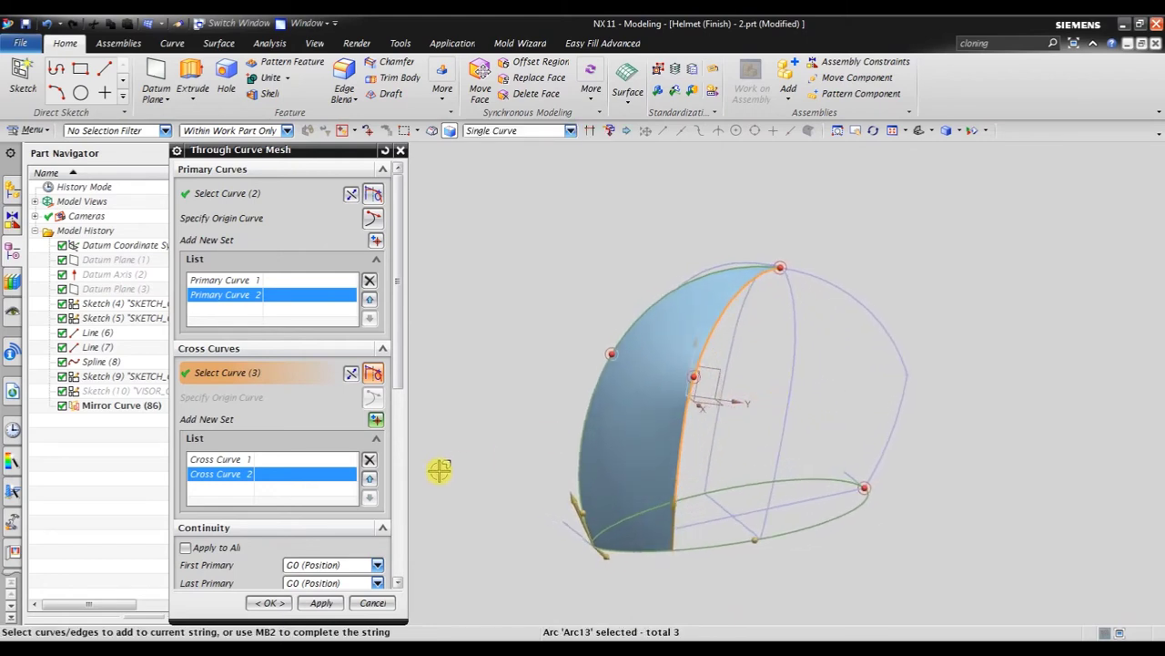
{"action": "left_click", "coordinate": [377, 418]}
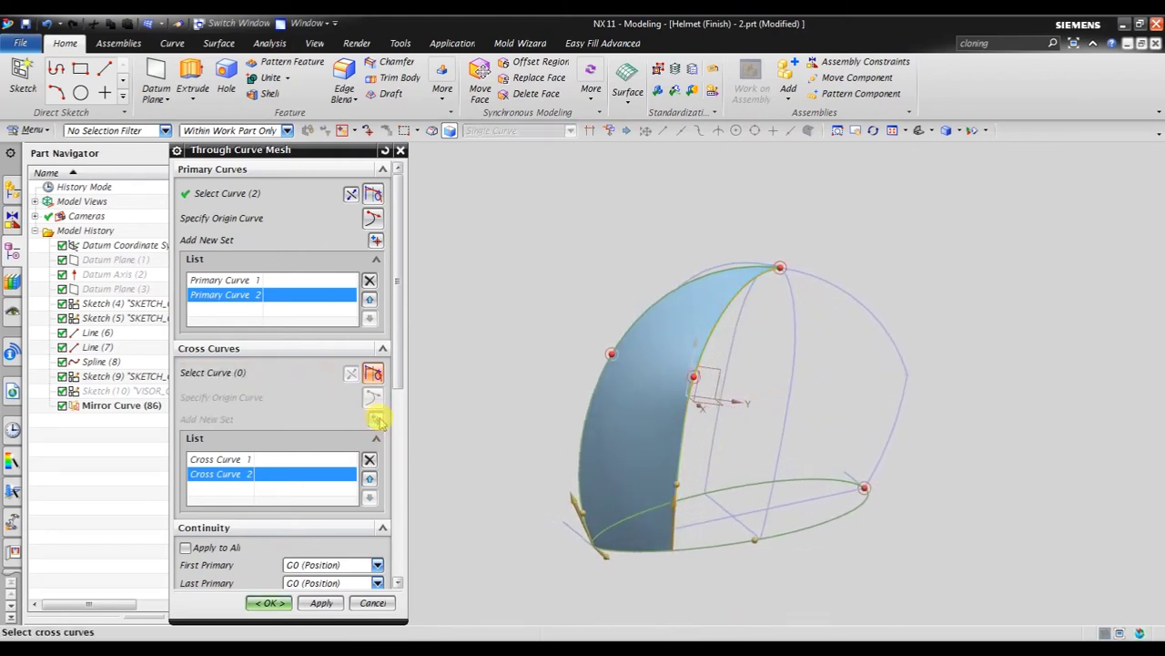
Define Cross Curve 3 from a lower arc, an upper arc and the arc at the top point
{"action": "left_click", "coordinate": [766, 529]}
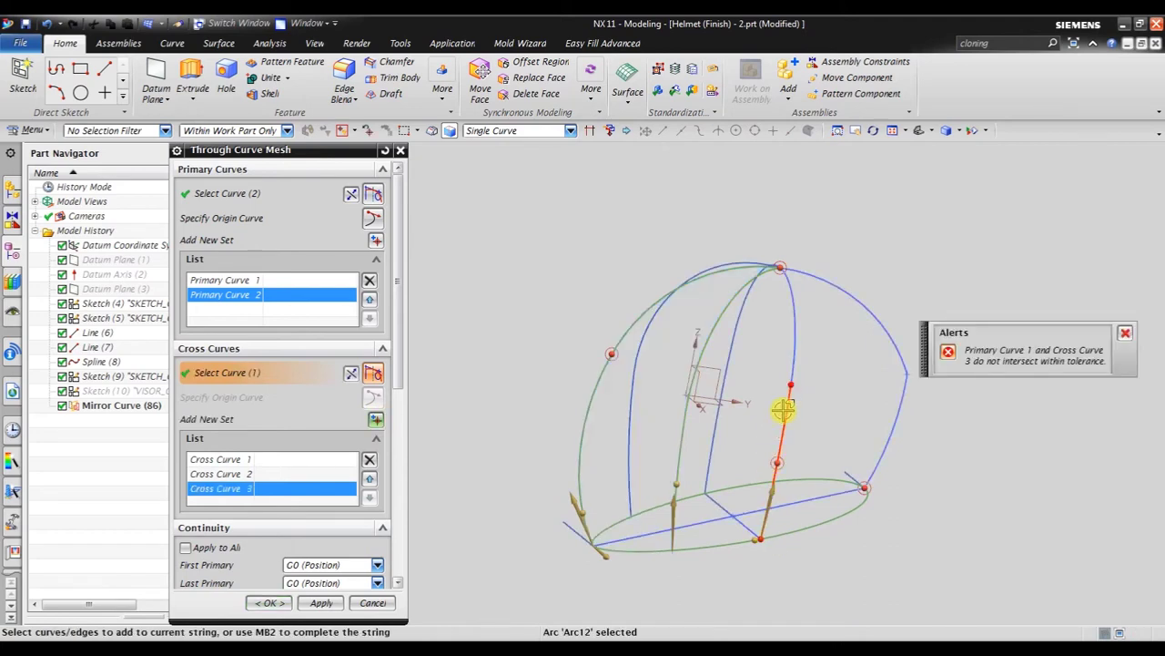
{"action": "left_click", "coordinate": [794, 346]}
{"action": "scroll", "coordinate": [801, 265], "scroll_direction": "up", "scroll_amount": 3}
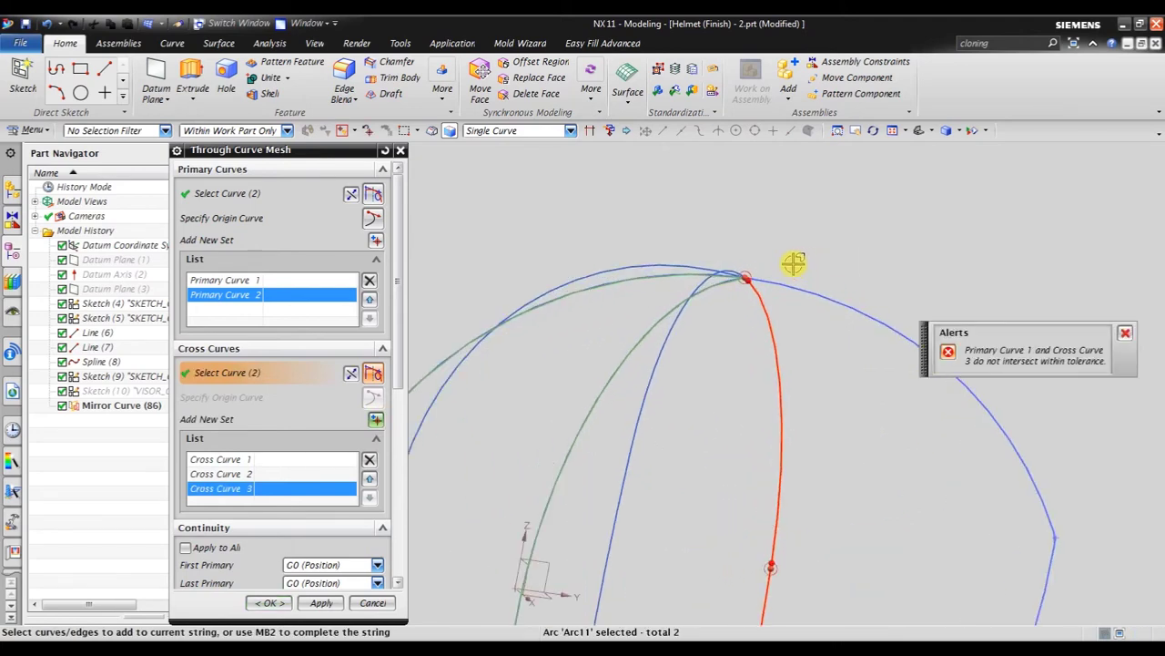
{"action": "scroll", "coordinate": [793, 264], "scroll_direction": "up", "scroll_amount": 2}
{"action": "mouse_move", "coordinate": [711, 316]}
{"action": "middle_mouse_down"}
{"action": "mouse_move", "coordinate": [751, 310]}
{"action": "mouse_move", "coordinate": [709, 263]}
{"action": "middle_mouse_up"}
{"action": "left_click", "coordinate": [708, 263]}
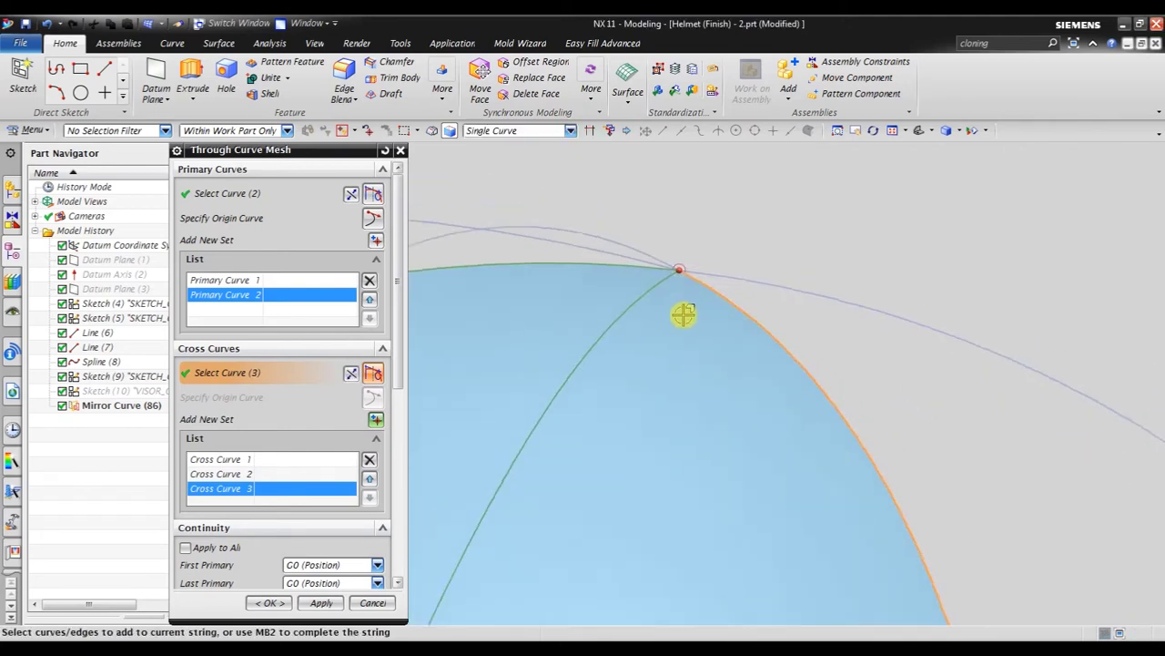
{"action": "scroll", "coordinate": [682, 312], "scroll_direction": "down", "scroll_amount": 2}
{"action": "scroll", "coordinate": [688, 321], "scroll_direction": "down", "scroll_amount": 2}
{"action": "scroll", "coordinate": [719, 373], "scroll_direction": "down", "scroll_amount": 2}
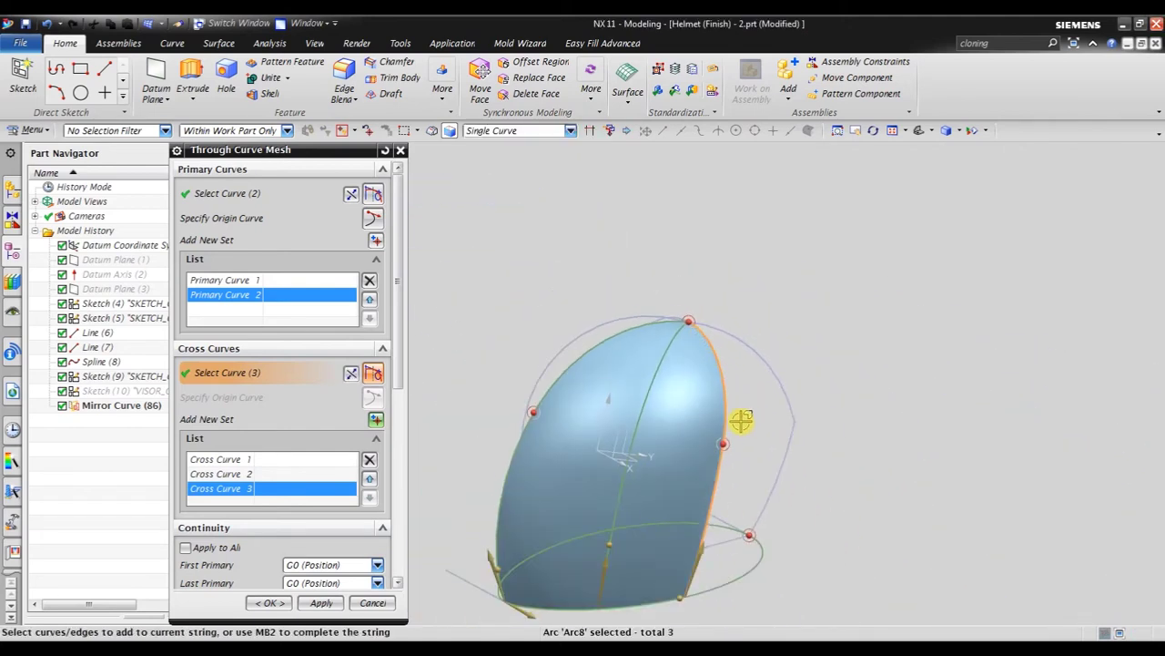
{"action": "mouse_move", "coordinate": [741, 420]}
{"action": "middle_mouse_down"}
{"action": "mouse_move", "coordinate": [722, 398]}
{"action": "mouse_move", "coordinate": [694, 404]}
{"action": "middle_mouse_up"}
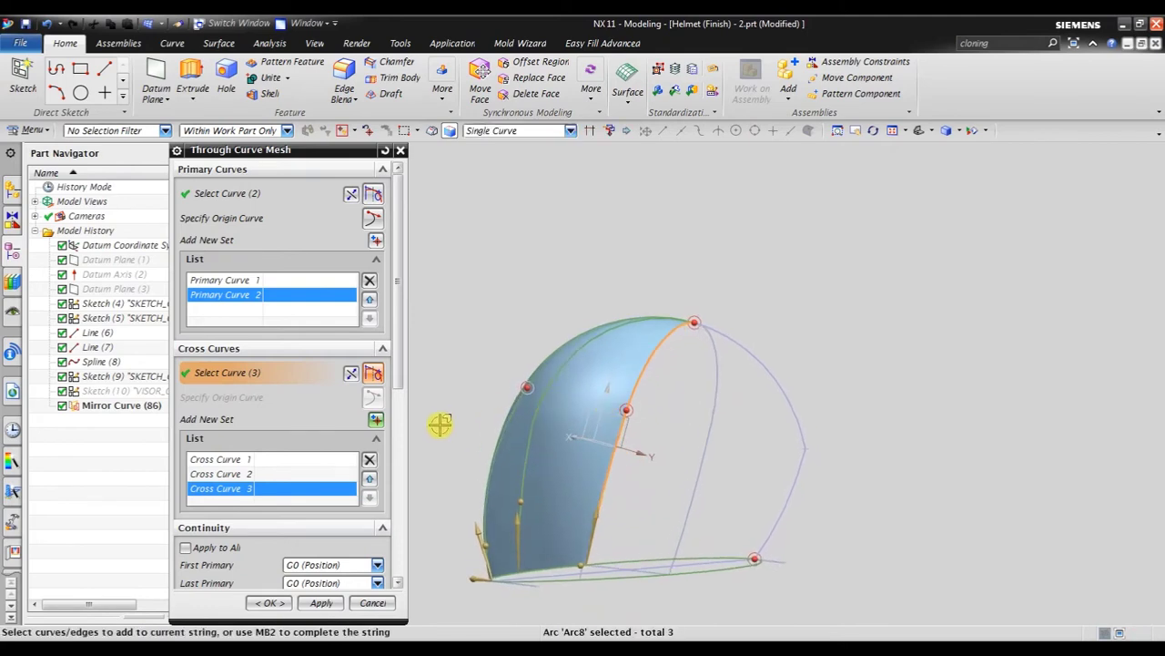
Build Cross Curve 4 from the lower arc up through the upper arc
{"action": "left_click", "coordinate": [376, 420]}
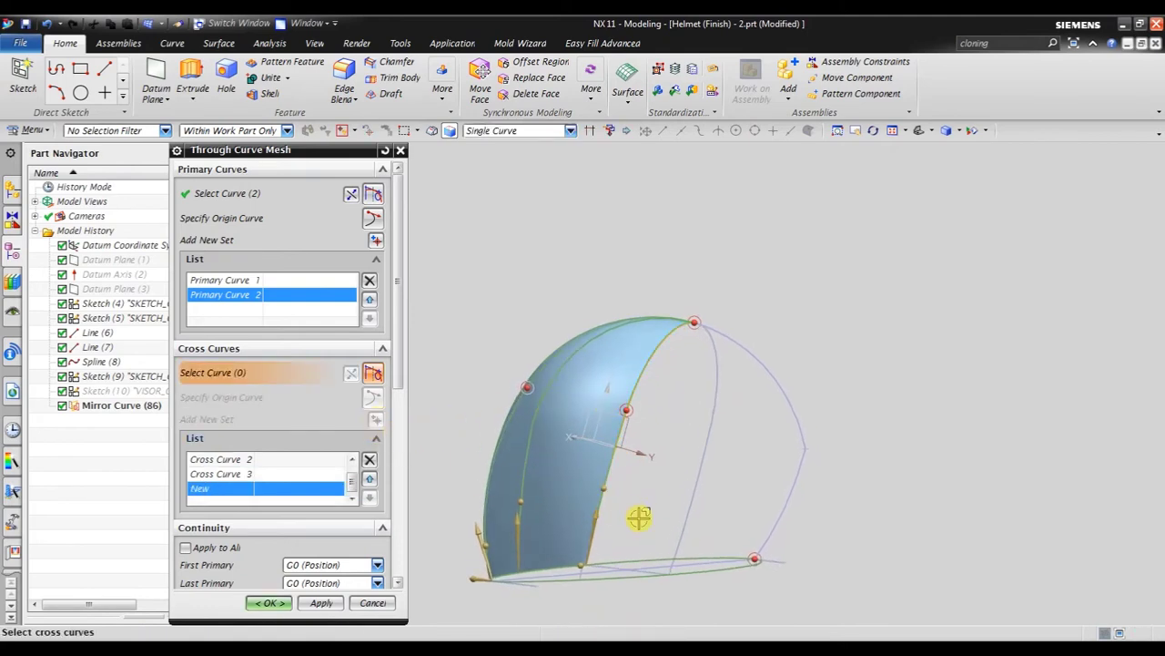
{"action": "scroll", "coordinate": [755, 535], "scroll_direction": "up", "scroll_amount": 2}
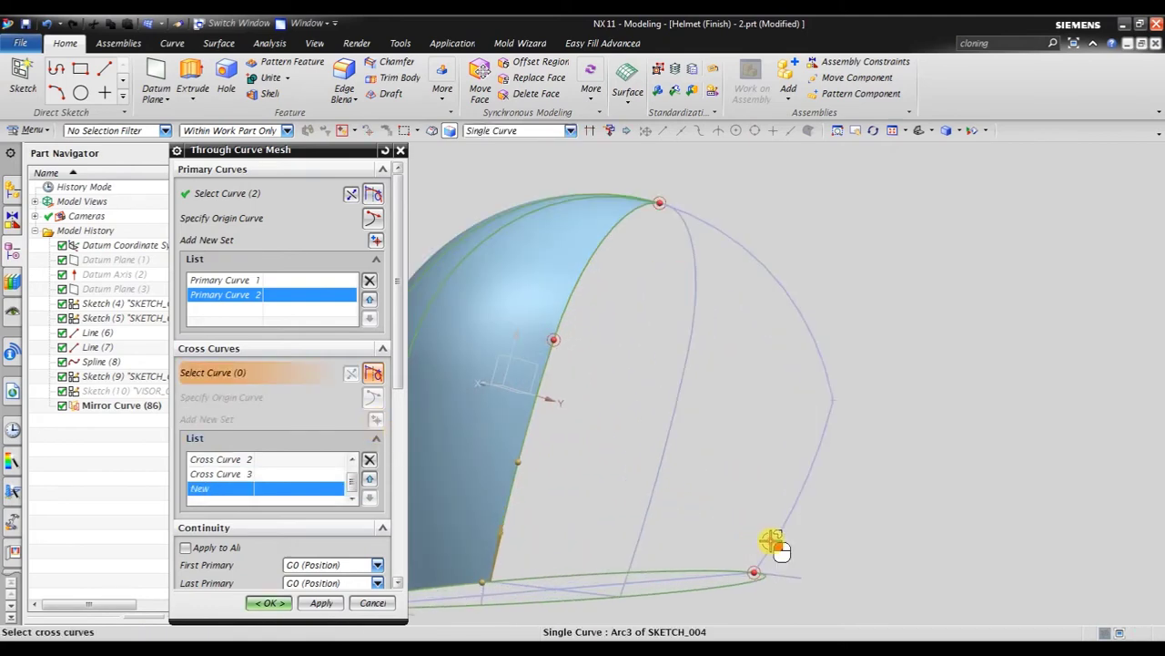
{"action": "left_click", "coordinate": [773, 549]}
{"action": "scroll", "coordinate": [801, 492], "scroll_direction": "up", "scroll_amount": 2}
{"action": "scroll", "coordinate": [842, 401], "scroll_direction": "up", "scroll_amount": 2}
{"action": "scroll", "coordinate": [849, 381], "scroll_direction": "up", "scroll_amount": 2}
{"action": "scroll", "coordinate": [846, 391], "scroll_direction": "up", "scroll_amount": 2}
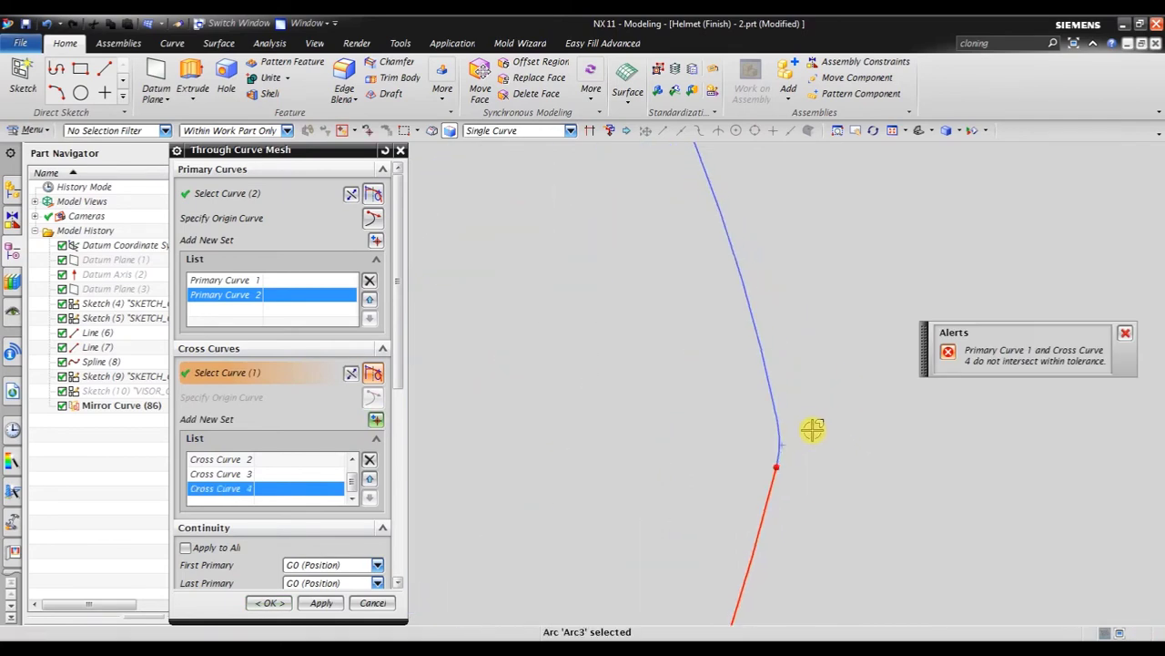
{"action": "left_click", "coordinate": [771, 404]}
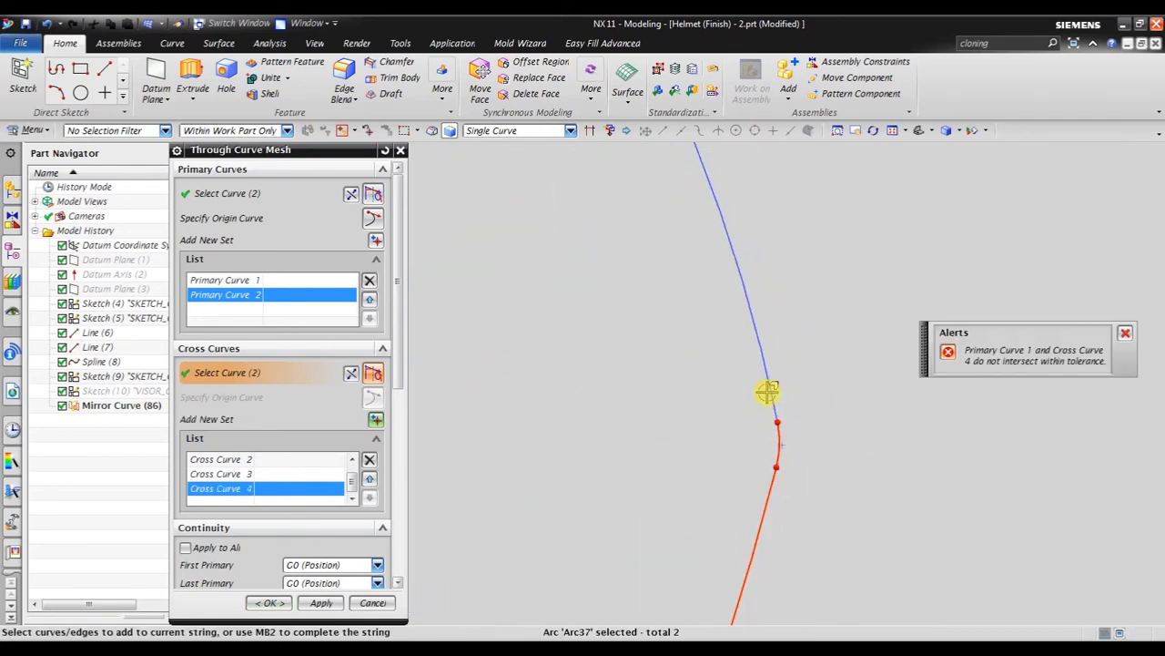
{"action": "left_click", "coordinate": [768, 390]}
{"action": "scroll", "coordinate": [815, 460], "scroll_direction": "down", "scroll_amount": 2}
{"action": "scroll", "coordinate": [811, 419], "scroll_direction": "down", "scroll_amount": 2}
{"action": "scroll", "coordinate": [689, 268], "scroll_direction": "up", "scroll_amount": 2}
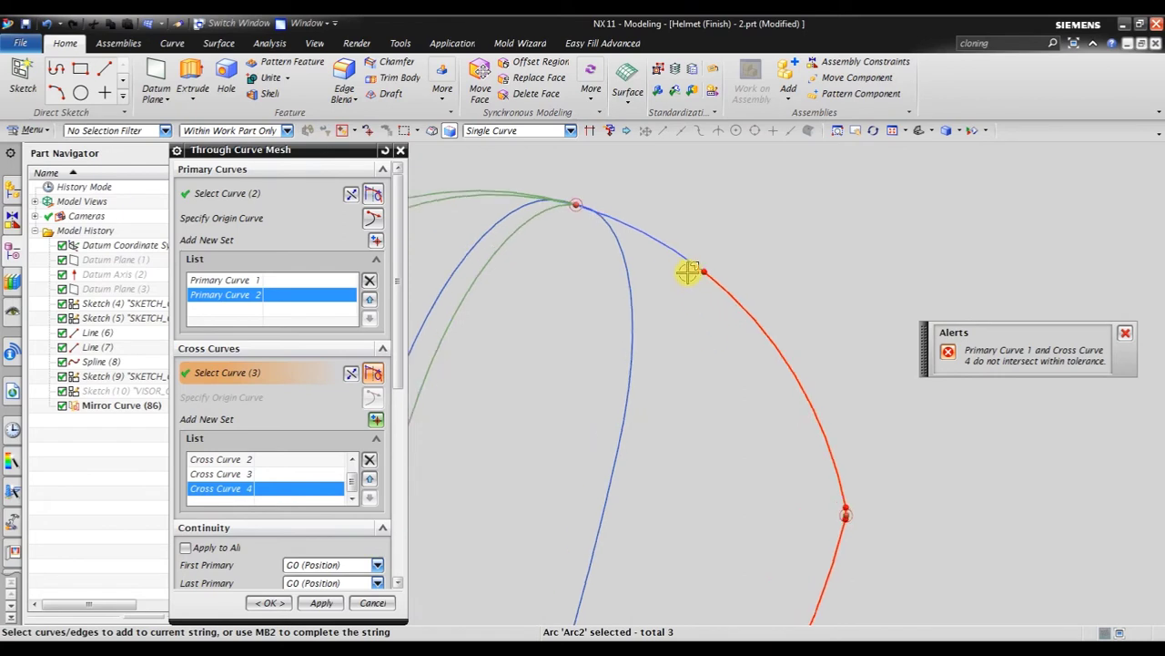
{"action": "scroll", "coordinate": [682, 246], "scroll_direction": "up", "scroll_amount": 1}
{"action": "left_click", "coordinate": [678, 244]}
Fix Cross Curve 4 from the far side, adding a base arc and deselecting the wrongly picked one
{"action": "scroll", "coordinate": [683, 250], "scroll_direction": "down", "scroll_amount": 2}
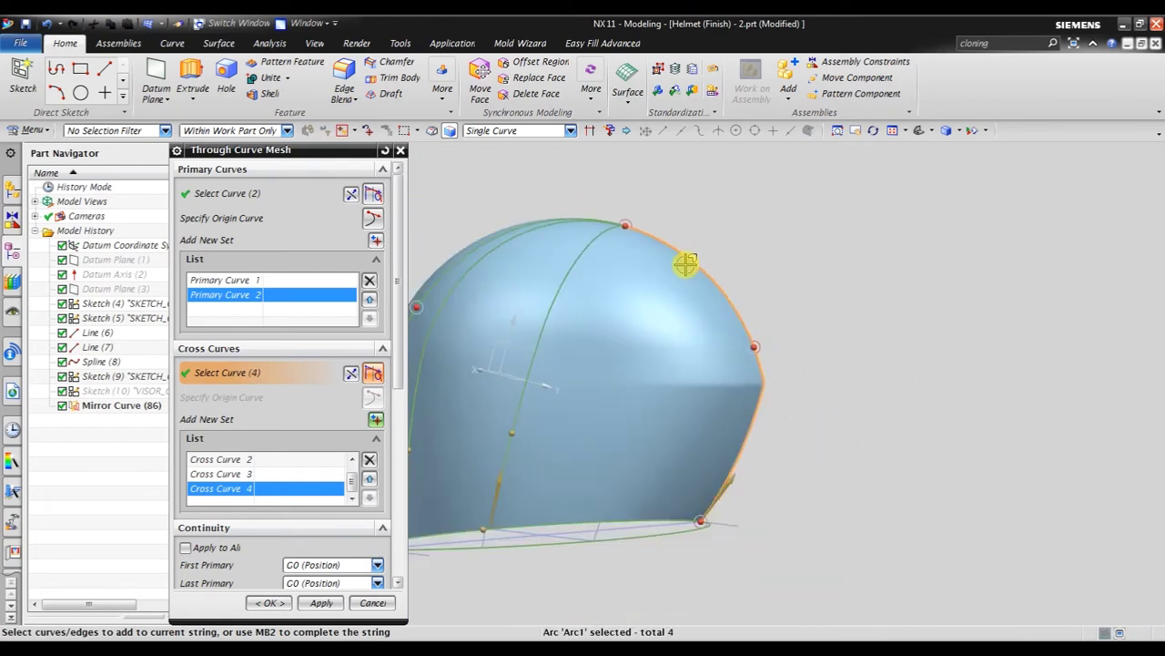
{"action": "scroll", "coordinate": [728, 300], "scroll_direction": "down", "scroll_amount": 1}
{"action": "mouse_move", "coordinate": [772, 350]}
{"action": "middle_mouse_down"}
{"action": "mouse_move", "coordinate": [668, 356]}
{"action": "mouse_move", "coordinate": [684, 365]}
{"action": "mouse_move", "coordinate": [677, 401]}
{"action": "middle_mouse_up"}
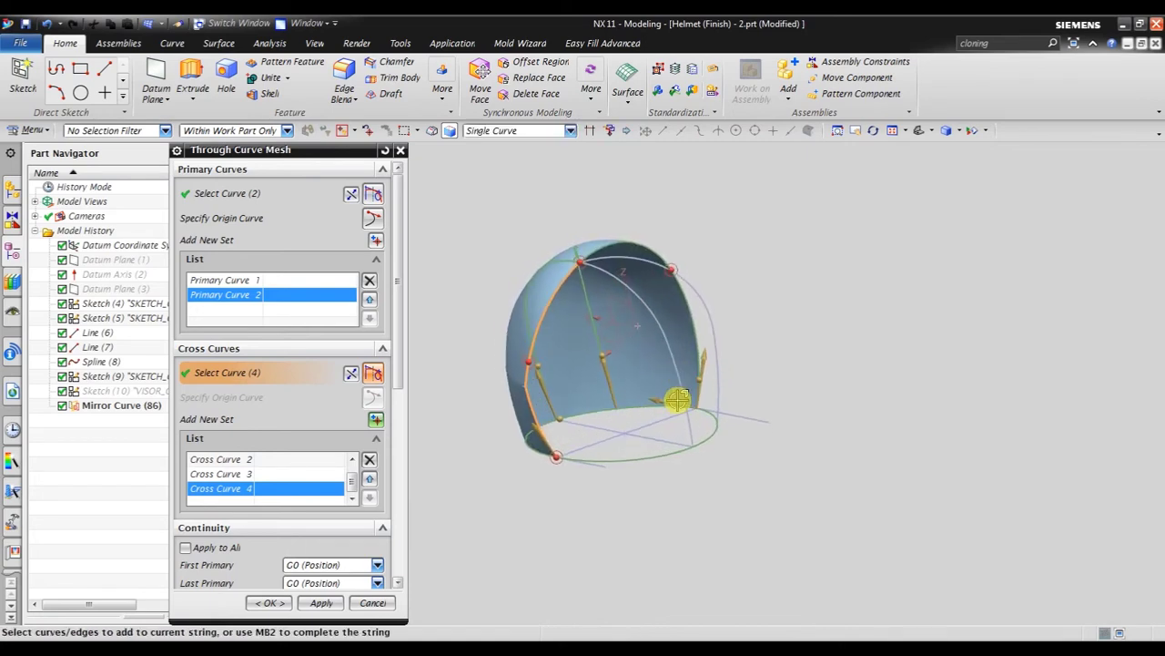
{"action": "scroll", "coordinate": [660, 424], "scroll_direction": "up", "scroll_amount": 4}
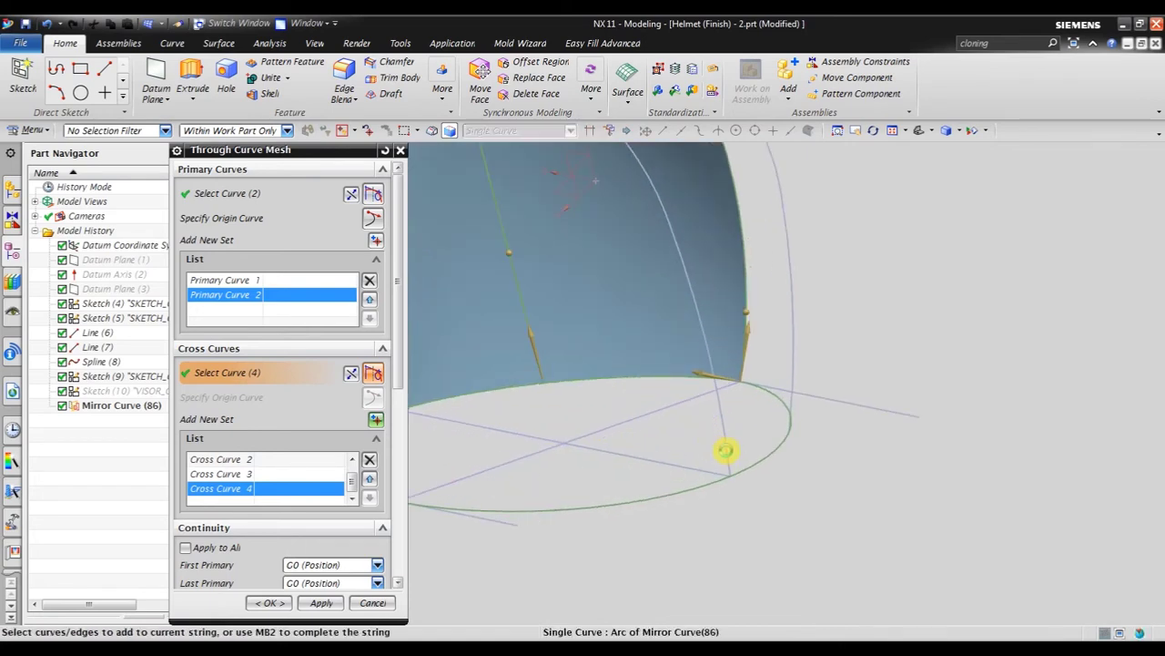
{"action": "left_click", "coordinate": [727, 455]}
{"action": "scroll", "coordinate": [761, 549], "scroll_direction": "down", "scroll_amount": 3}
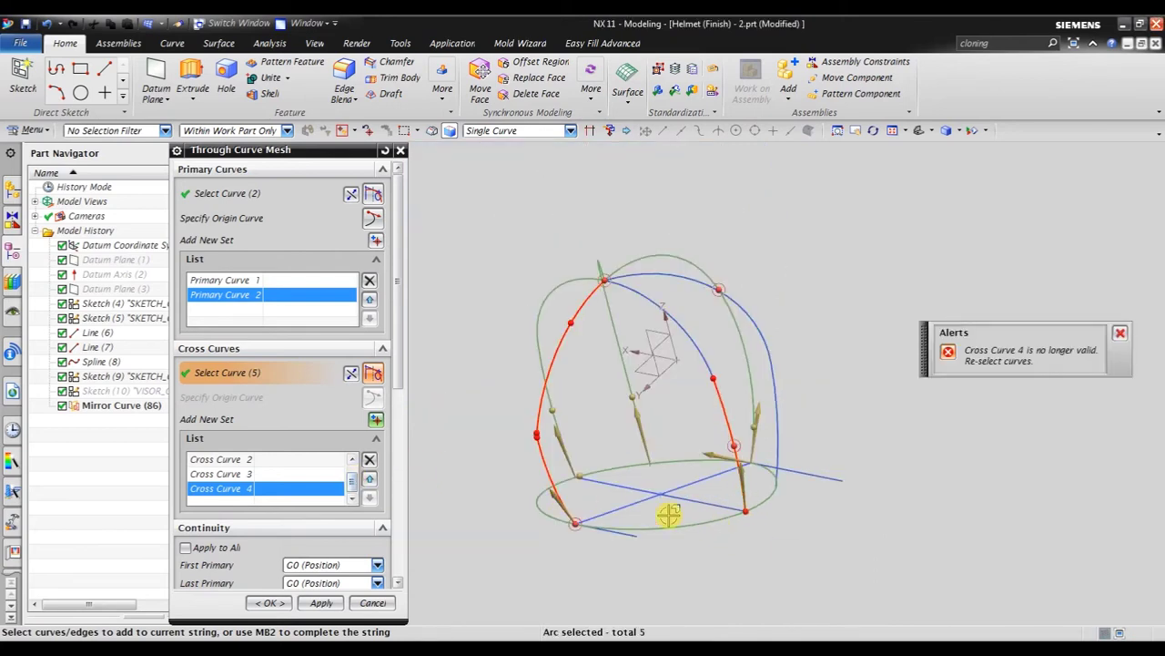
{"action": "left_click", "coordinate": [724, 409], "text": "shift"}
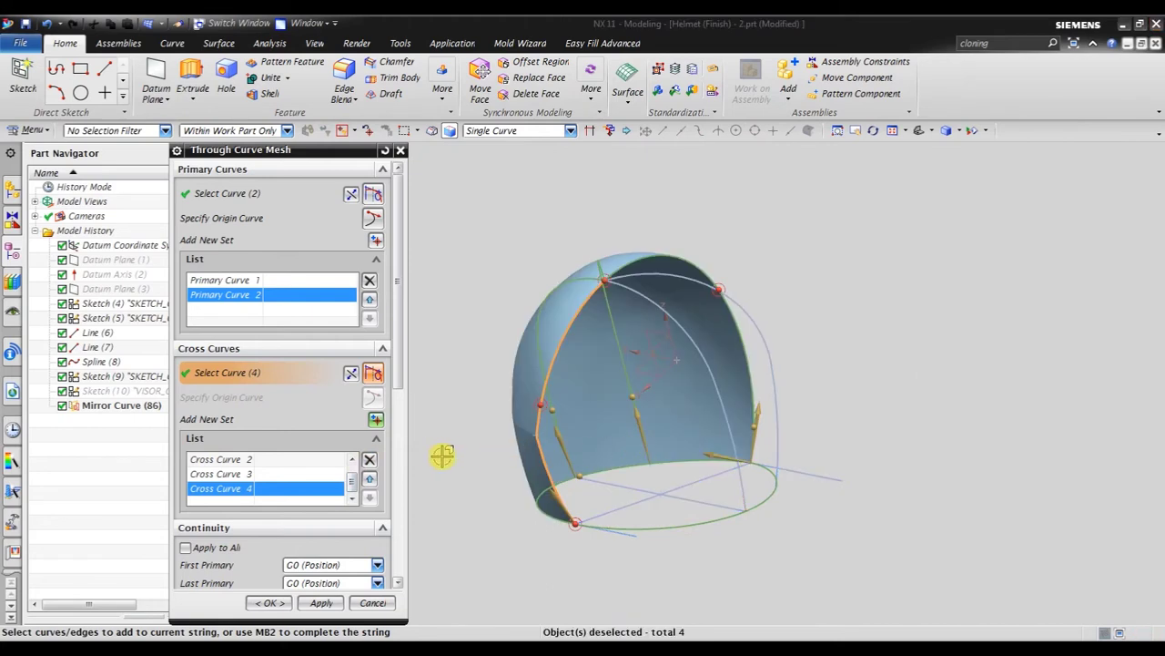
Add a new cross-curve set made of the lower and upper arcs as Cross Curve 5
{"action": "left_click", "coordinate": [376, 421]}
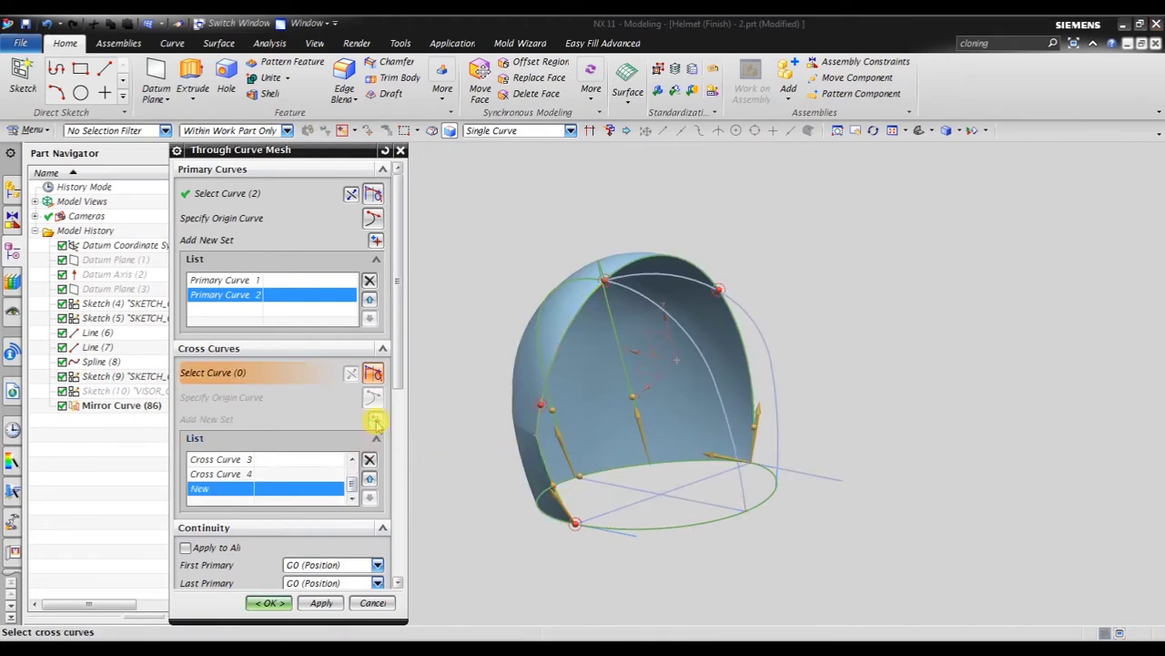
{"action": "left_click", "coordinate": [742, 494]}
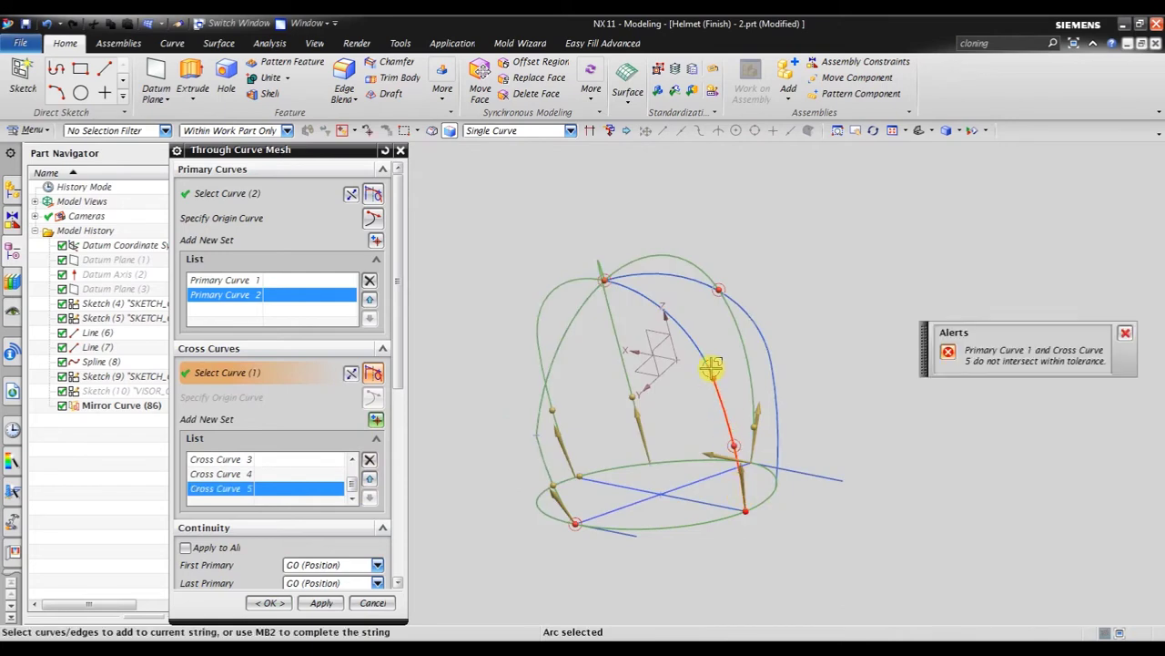
{"action": "left_click", "coordinate": [669, 294]}
{"action": "scroll", "coordinate": [600, 273], "scroll_direction": "up", "scroll_amount": 3}
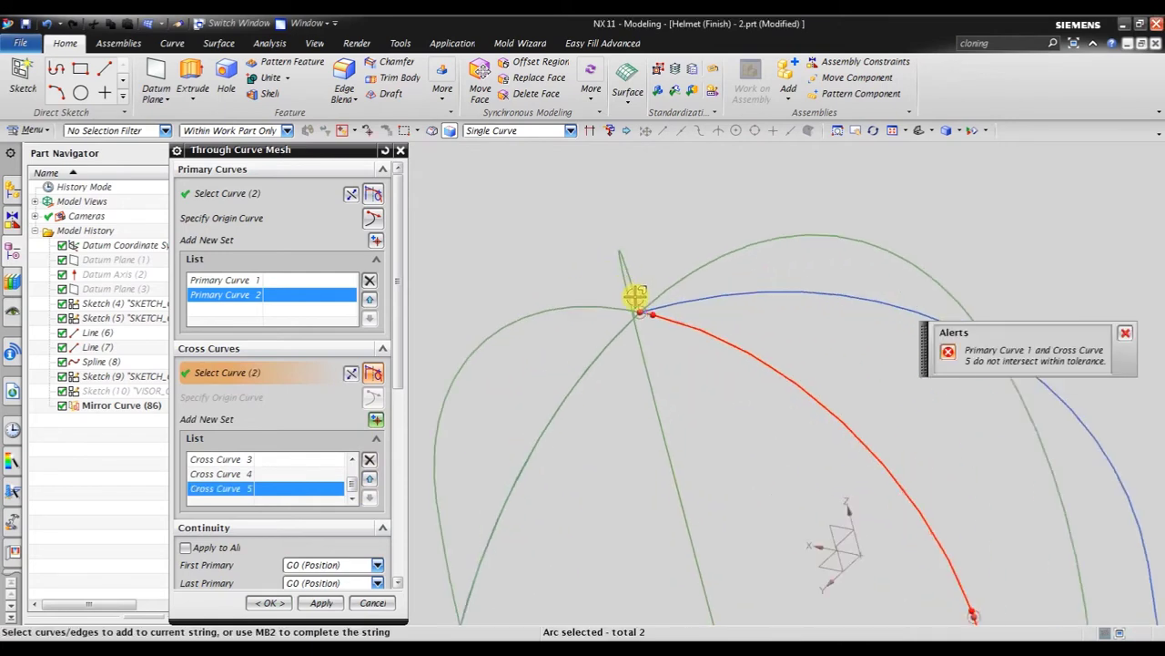
{"action": "scroll", "coordinate": [655, 310], "scroll_direction": "up", "scroll_amount": 2}
{"action": "scroll", "coordinate": [622, 292], "scroll_direction": "up", "scroll_amount": 2}
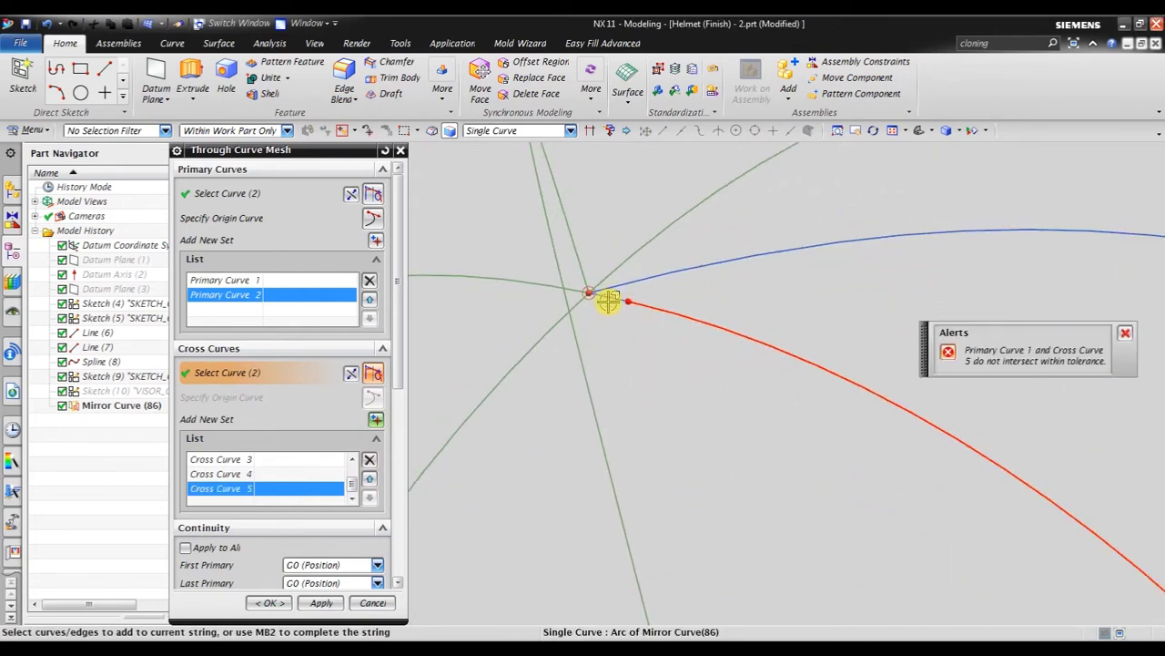
{"action": "scroll", "coordinate": [606, 301], "scroll_direction": "down", "scroll_amount": 1}
{"action": "scroll", "coordinate": [615, 310], "scroll_direction": "down", "scroll_amount": 2}
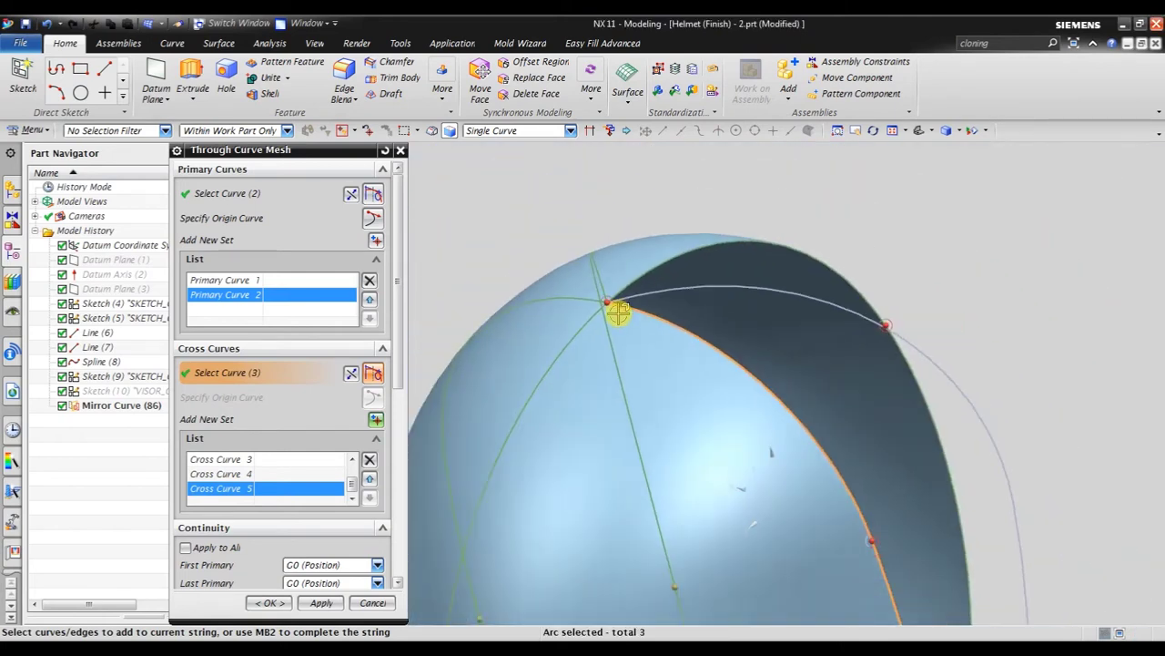
{"action": "scroll", "coordinate": [619, 320], "scroll_direction": "down", "scroll_amount": 2}
{"action": "mouse_move", "coordinate": [723, 421]}
{"action": "middle_mouse_down"}
{"action": "mouse_move", "coordinate": [659, 419]}
{"action": "mouse_move", "coordinate": [583, 455]}
{"action": "middle_mouse_up"}
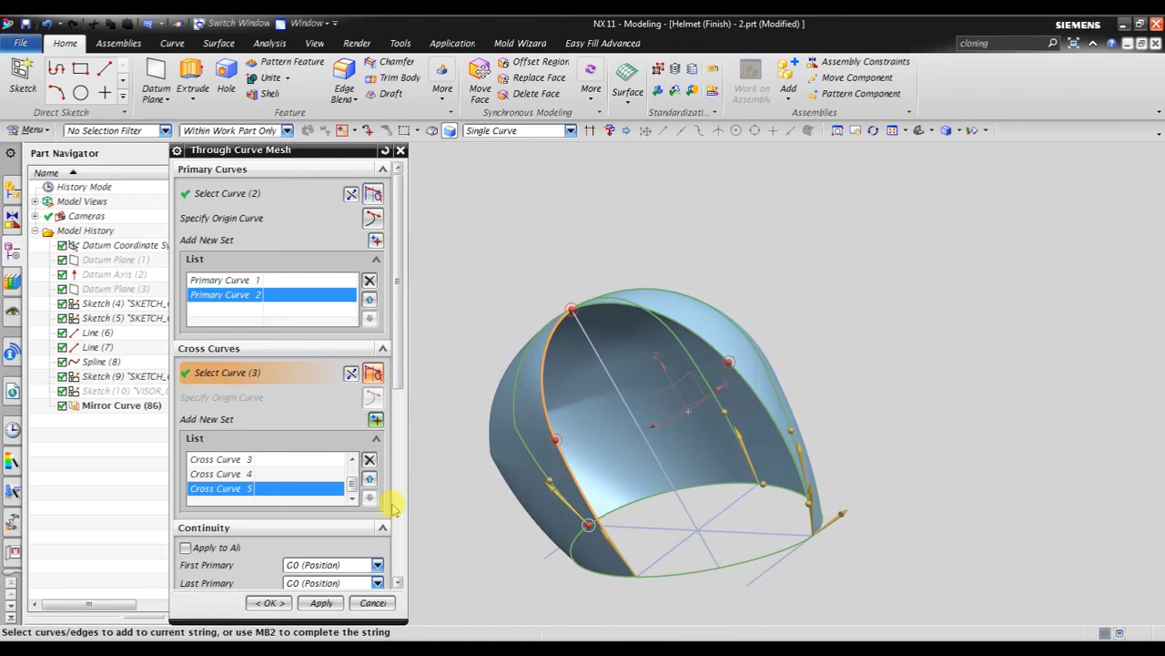
Add Cross Curve 6 from three arcs on the helmet's other side
{"action": "left_click", "coordinate": [376, 420]}
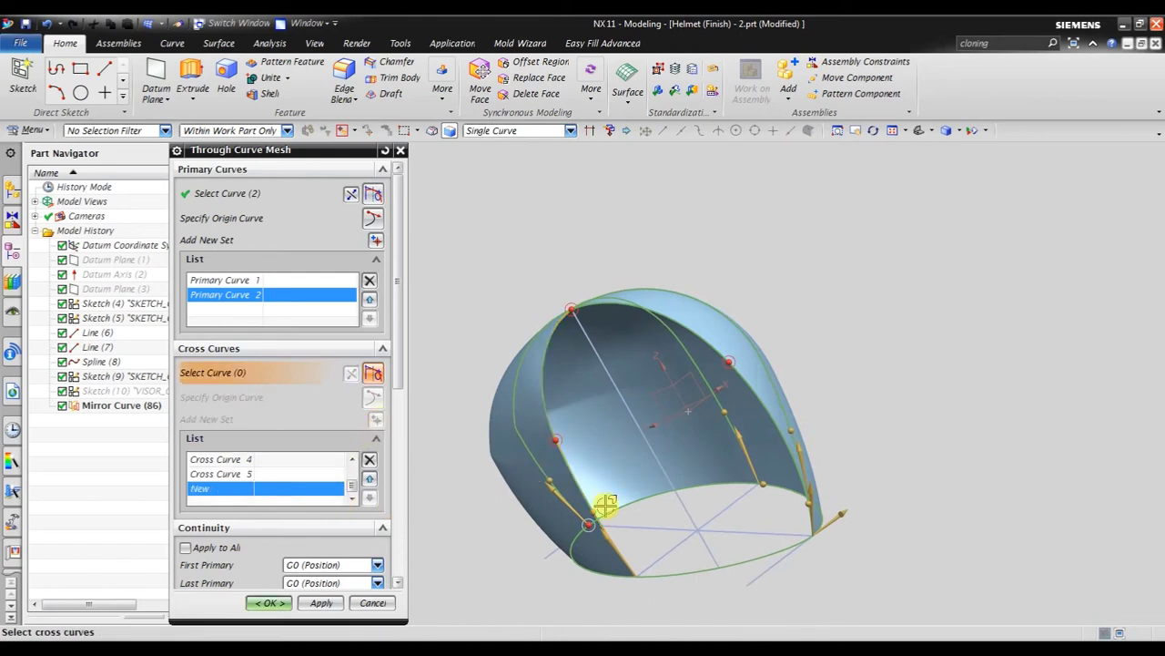
{"action": "middle_click_drag", "start_coordinate": [744, 541], "coordinate": [770, 544]}
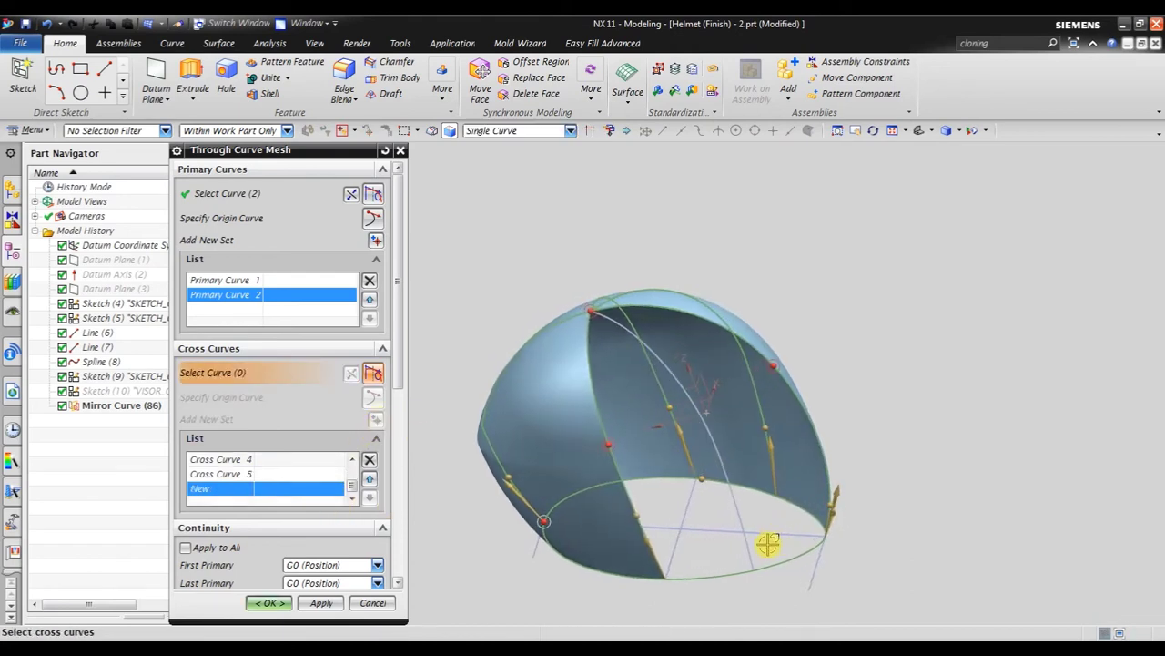
{"action": "left_click", "coordinate": [751, 552]}
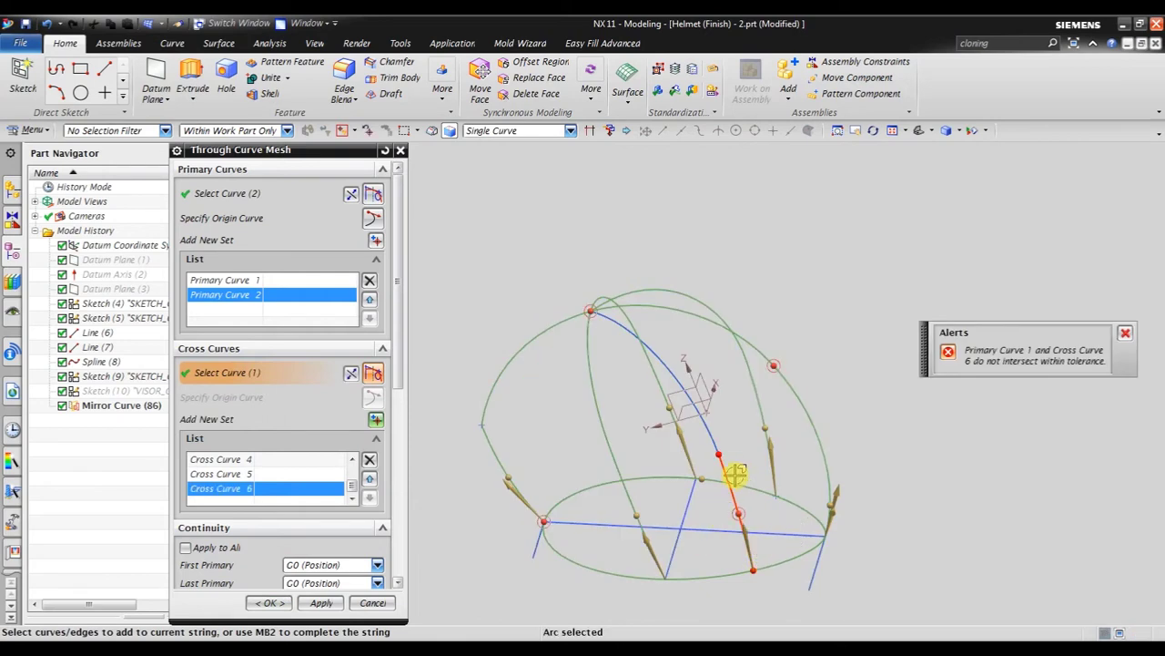
{"action": "left_click", "coordinate": [708, 429]}
{"action": "scroll", "coordinate": [604, 321], "scroll_direction": "up", "scroll_amount": 2}
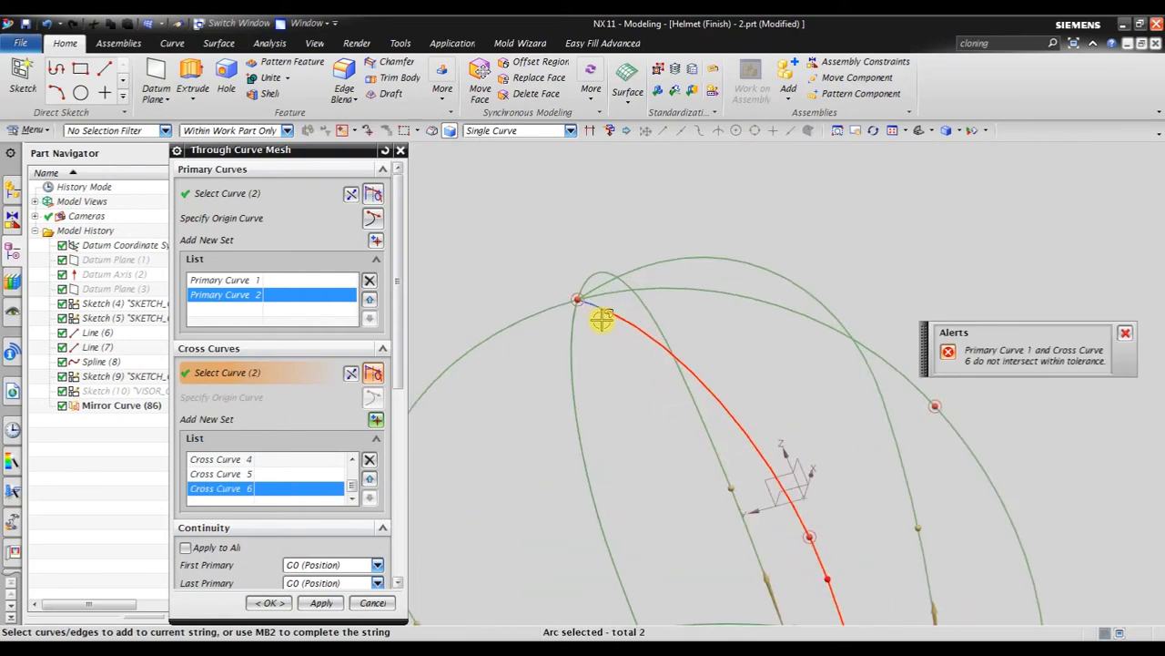
{"action": "scroll", "coordinate": [595, 308], "scroll_direction": "up", "scroll_amount": 2}
{"action": "left_click", "coordinate": [594, 306]}
{"action": "scroll", "coordinate": [593, 305], "scroll_direction": "down", "scroll_amount": 2}
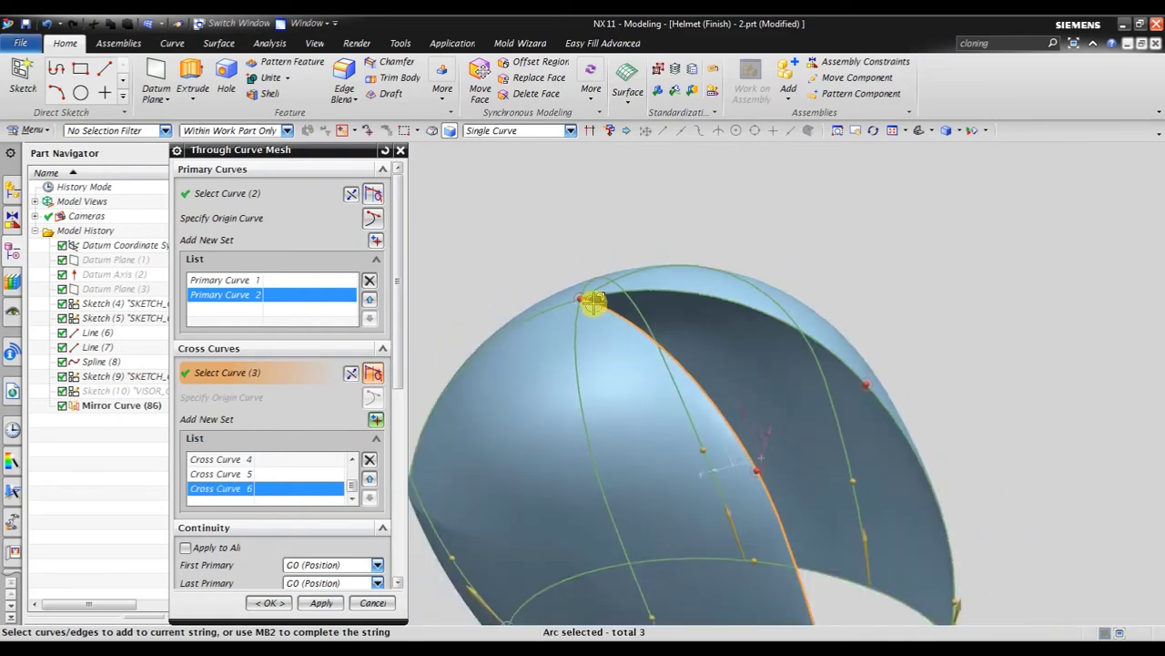
{"action": "scroll", "coordinate": [600, 320], "scroll_direction": "down", "scroll_amount": 2}
{"action": "mouse_move", "coordinate": [746, 423]}
{"action": "middle_mouse_down"}
{"action": "mouse_move", "coordinate": [762, 391]}
{"action": "mouse_move", "coordinate": [732, 395]}
{"action": "middle_mouse_up"}
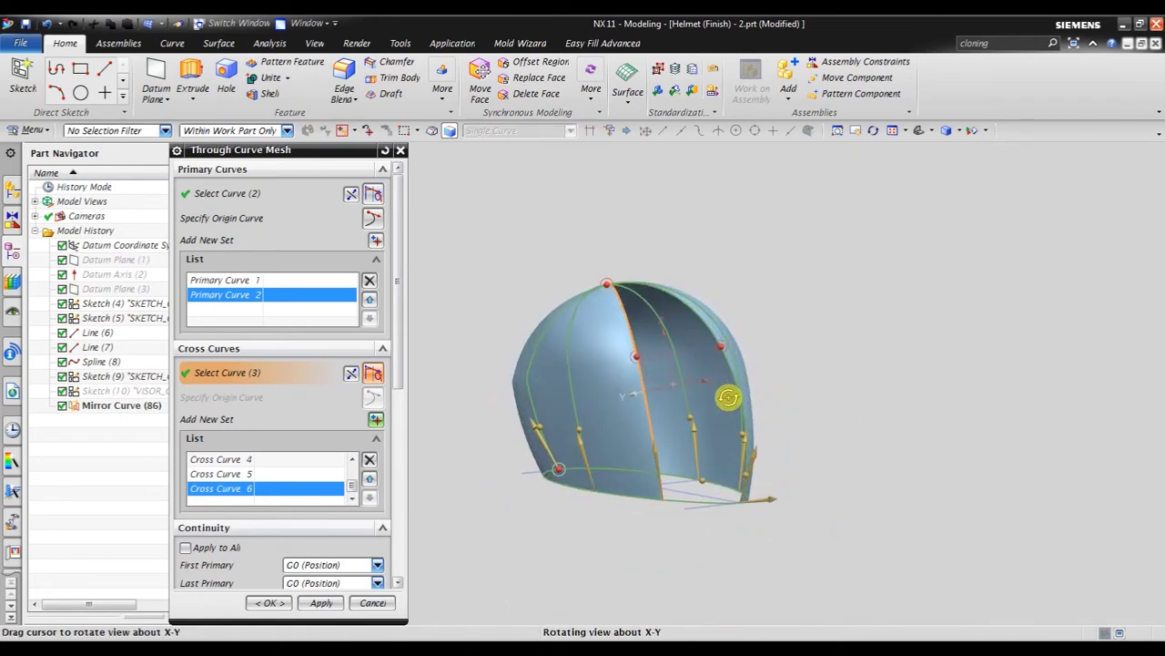
Add Cross Curve 7 from the three arcs along the helmet's lower right side
{"action": "left_click", "coordinate": [376, 421]}
{"action": "scroll", "coordinate": [743, 484], "scroll_direction": "up", "scroll_amount": 3}
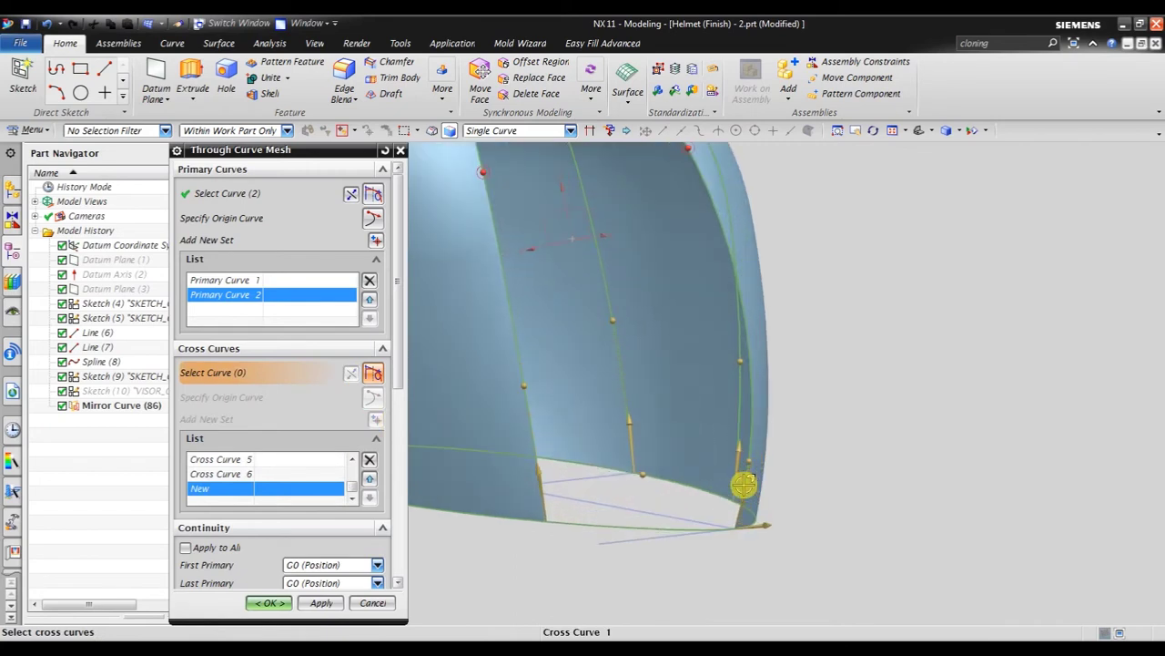
{"action": "middle_click_drag", "start_coordinate": [744, 483], "coordinate": [805, 505]}
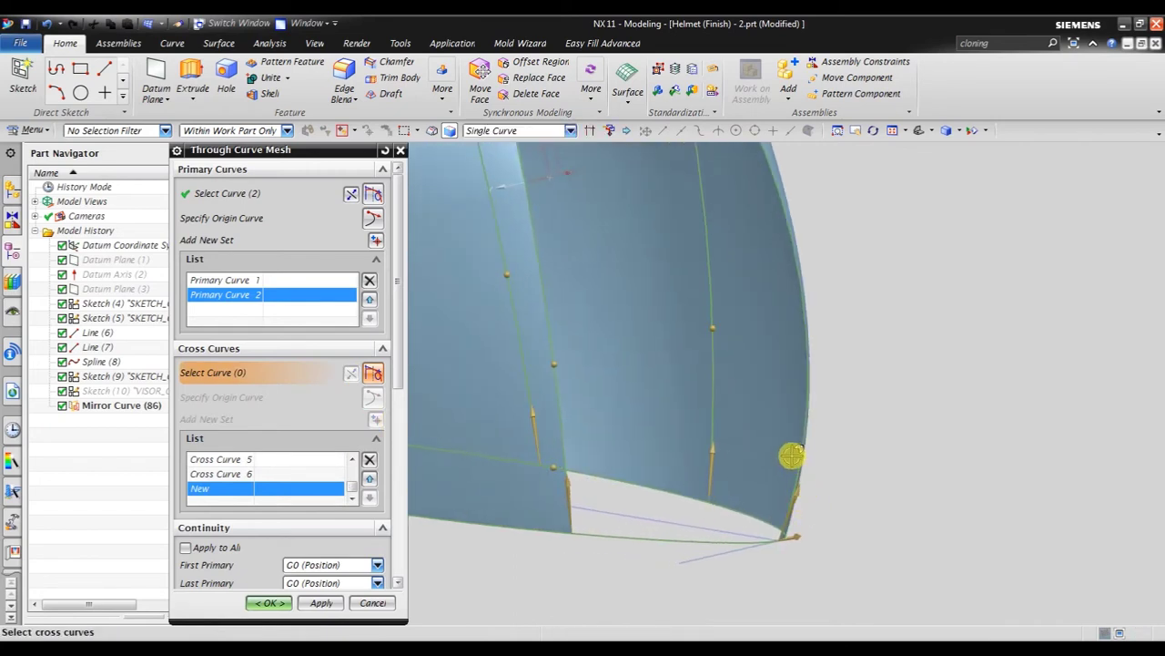
{"action": "mouse_move", "coordinate": [792, 455]}
{"action": "middle_mouse_down"}
{"action": "mouse_move", "coordinate": [774, 471]}
{"action": "mouse_move", "coordinate": [799, 484]}
{"action": "middle_mouse_up"}
{"action": "left_click", "coordinate": [805, 486]}
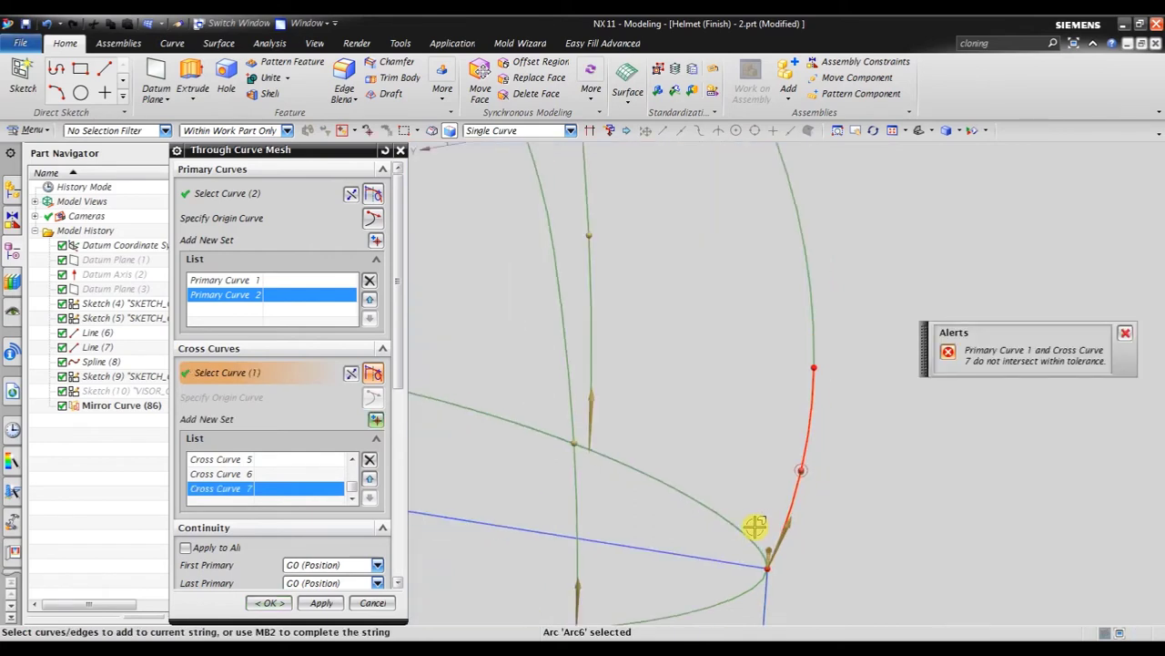
{"action": "left_click", "coordinate": [790, 385]}
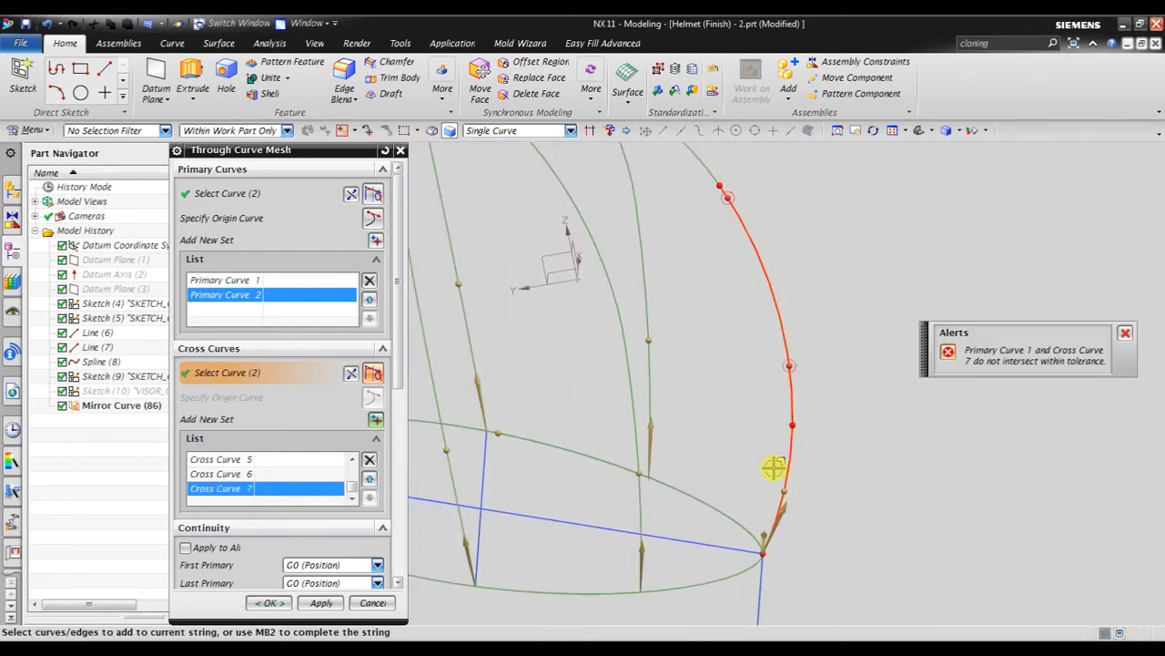
{"action": "mouse_move", "coordinate": [773, 468]}
{"action": "middle_mouse_down"}
{"action": "mouse_move", "coordinate": [736, 376]}
{"action": "mouse_move", "coordinate": [744, 315]}
{"action": "mouse_move", "coordinate": [794, 388]}
{"action": "mouse_move", "coordinate": [741, 356]}
{"action": "mouse_move", "coordinate": [725, 312]}
{"action": "mouse_move", "coordinate": [762, 351]}
{"action": "mouse_move", "coordinate": [758, 397]}
{"action": "mouse_move", "coordinate": [774, 401]}
{"action": "middle_mouse_up"}
{"action": "left_click", "coordinate": [756, 350]}
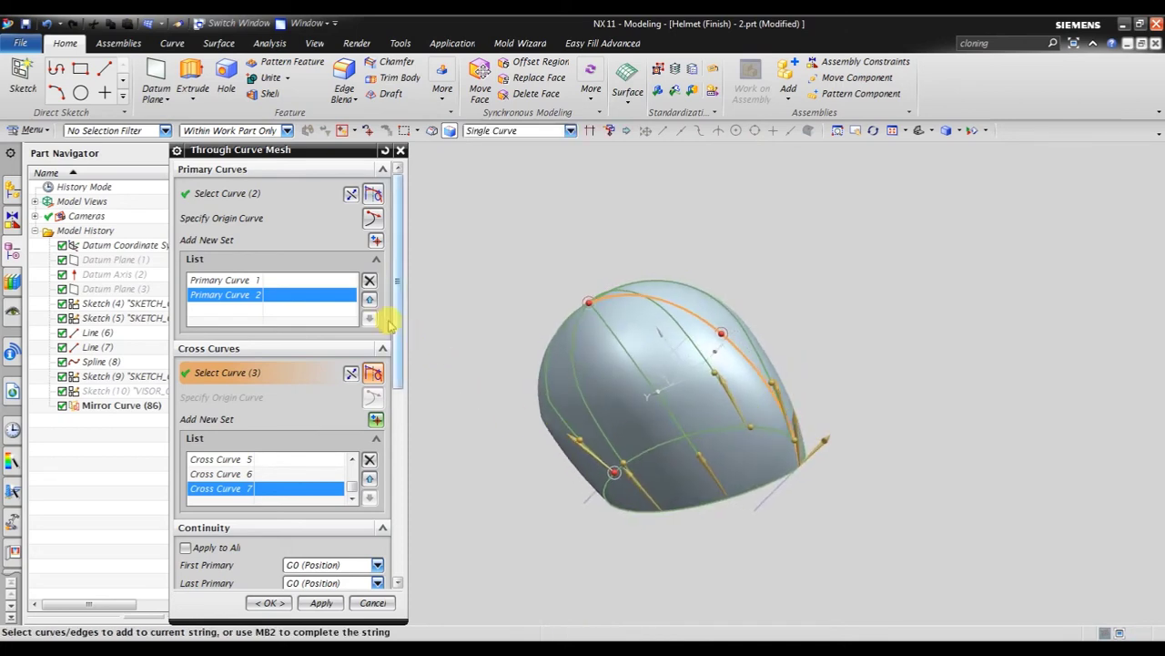
{"action": "mouse_move", "coordinate": [401, 313]}
{"action": "left_mouse_down"}
{"action": "mouse_move", "coordinate": [408, 453]}
{"action": "mouse_move", "coordinate": [428, 512]}
{"action": "left_mouse_up"}
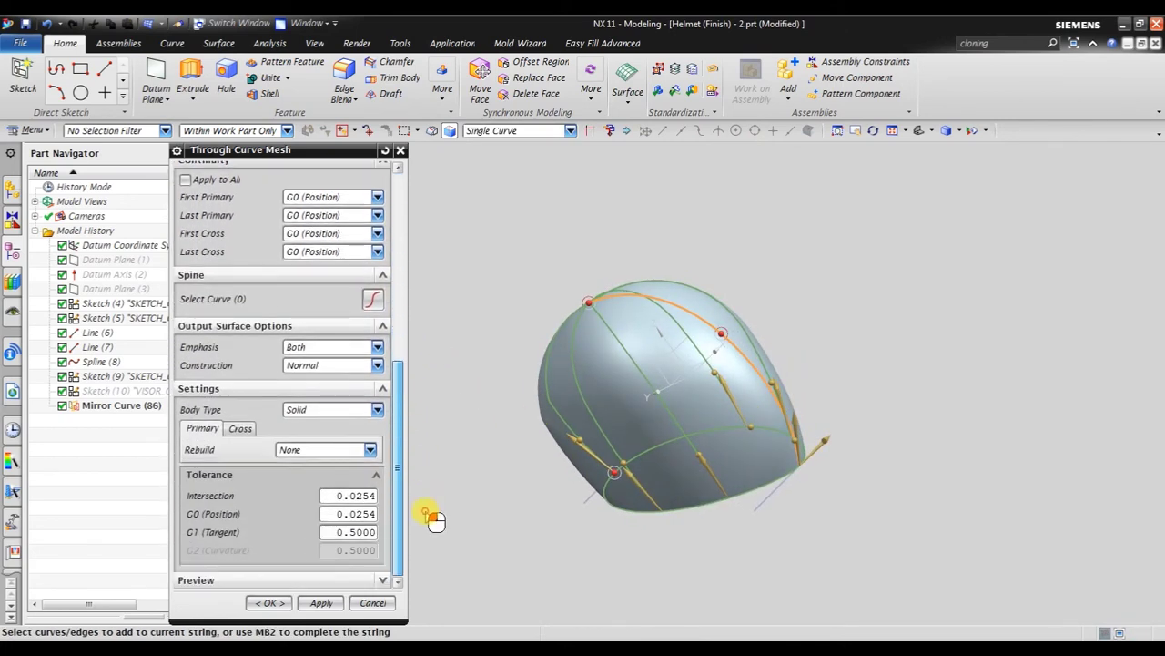
Set Body Type to Sheet and create the Through Curve Mesh (87) helmet surface
{"action": "left_click", "coordinate": [337, 412]}
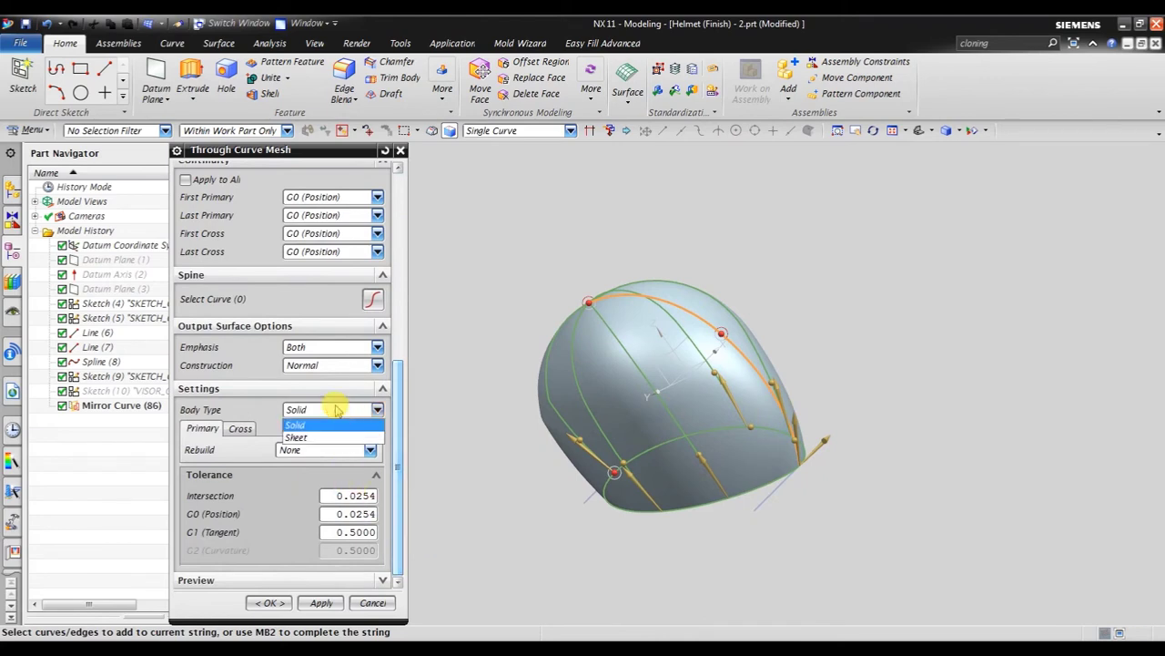
{"action": "middle_click", "coordinate": [501, 486]}
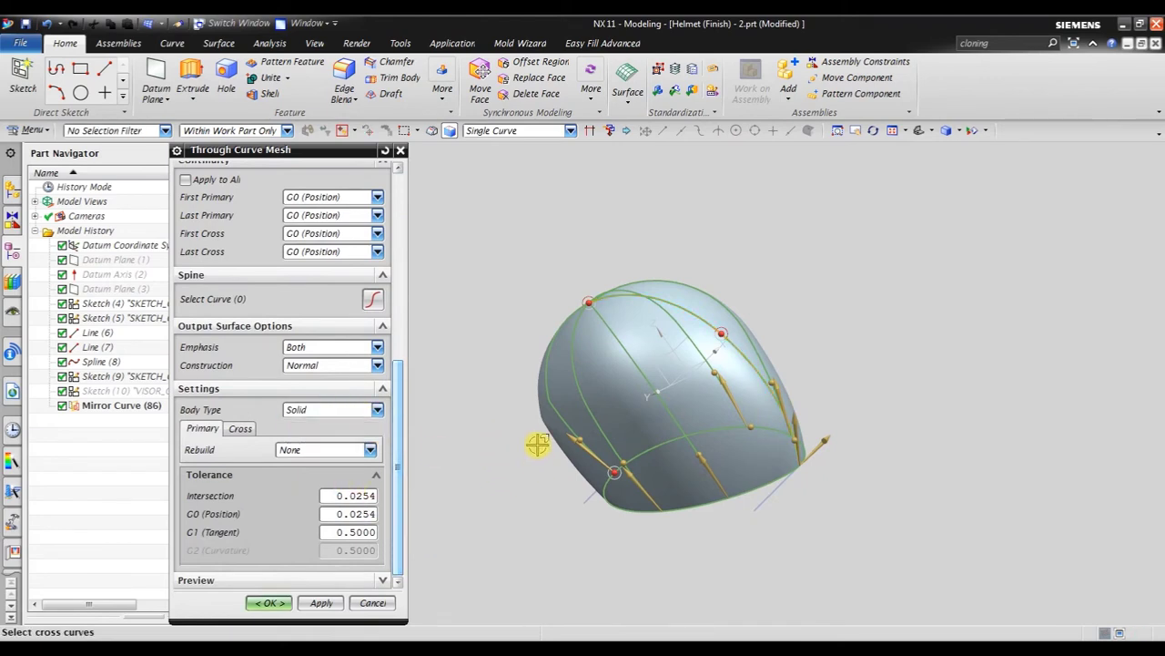
{"action": "middle_click_drag", "start_coordinate": [537, 443], "coordinate": [487, 391]}
{"action": "left_click", "coordinate": [357, 414]}
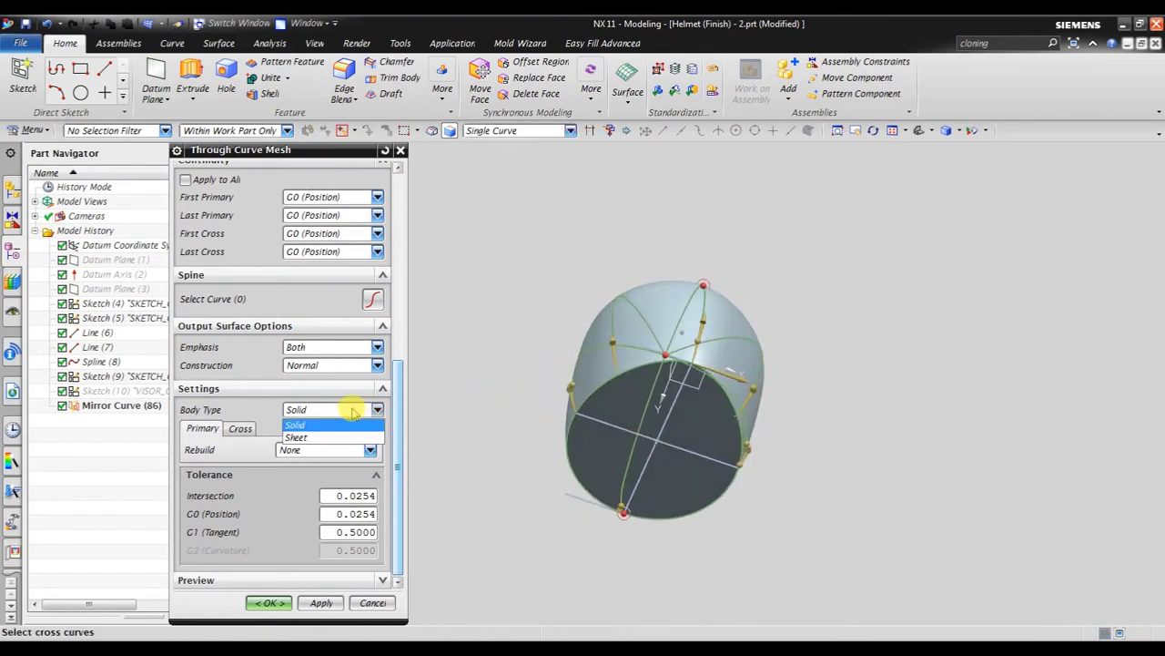
{"action": "left_click", "coordinate": [344, 439]}
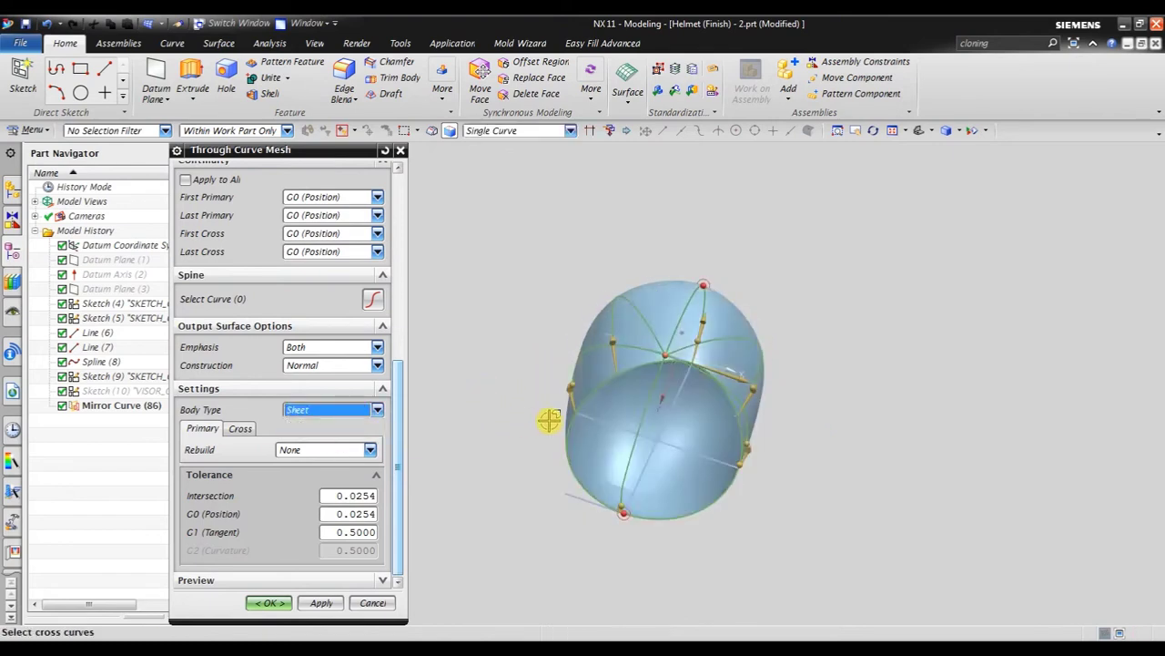
{"action": "scroll", "coordinate": [549, 419], "scroll_direction": "up", "scroll_amount": 3}
{"action": "mouse_move", "coordinate": [560, 423]}
{"action": "middle_mouse_down"}
{"action": "mouse_move", "coordinate": [549, 409]}
{"action": "mouse_move", "coordinate": [584, 456]}
{"action": "middle_mouse_up"}
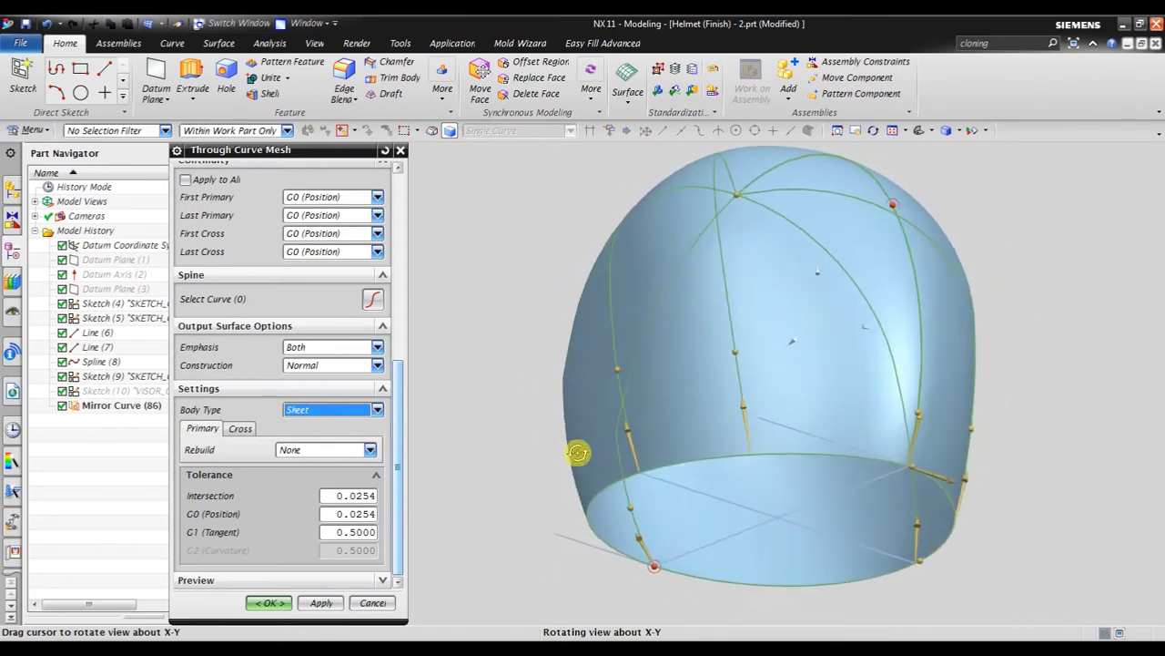
{"action": "left_click", "coordinate": [269, 603]}
Inspect the finished helmet sheet and bring up the Surface commands for Extract Geometry
{"action": "scroll", "coordinate": [516, 403], "scroll_direction": "down", "scroll_amount": 3}
{"action": "middle_click_drag", "start_coordinate": [516, 404], "coordinate": [586, 401]}
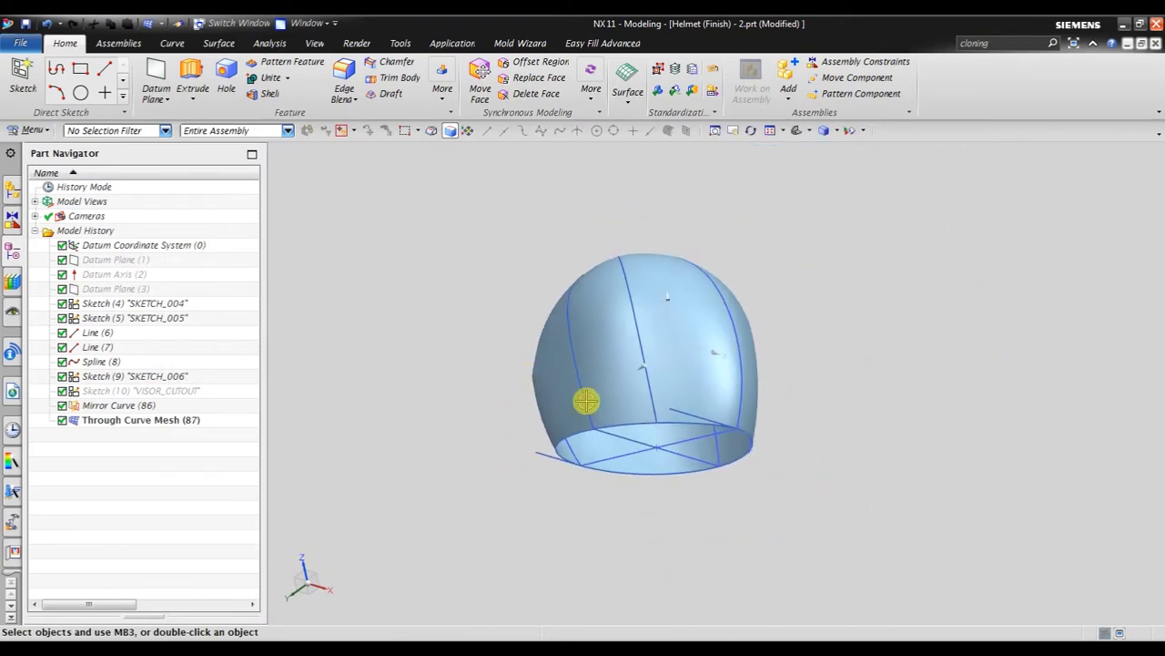
{"action": "mouse_move", "coordinate": [783, 398]}
{"action": "middle_mouse_down"}
{"action": "mouse_move", "coordinate": [728, 411]}
{"action": "mouse_move", "coordinate": [711, 437]}
{"action": "mouse_move", "coordinate": [674, 421]}
{"action": "mouse_move", "coordinate": [700, 416]}
{"action": "middle_mouse_up"}
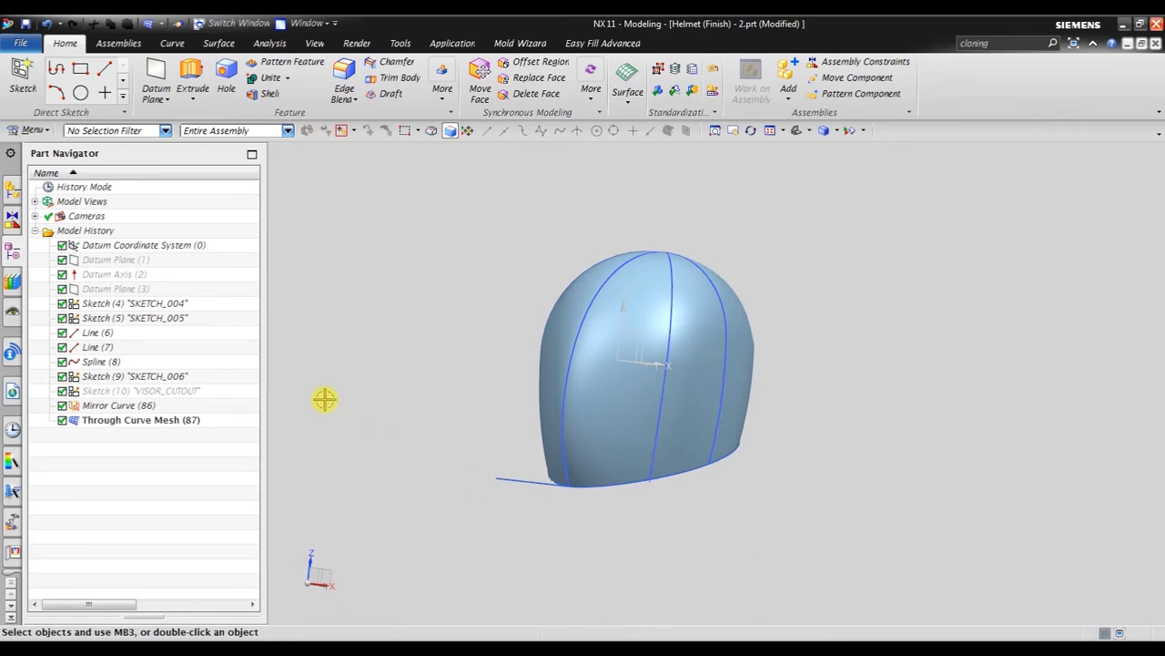
{"action": "left_click", "coordinate": [218, 45]}
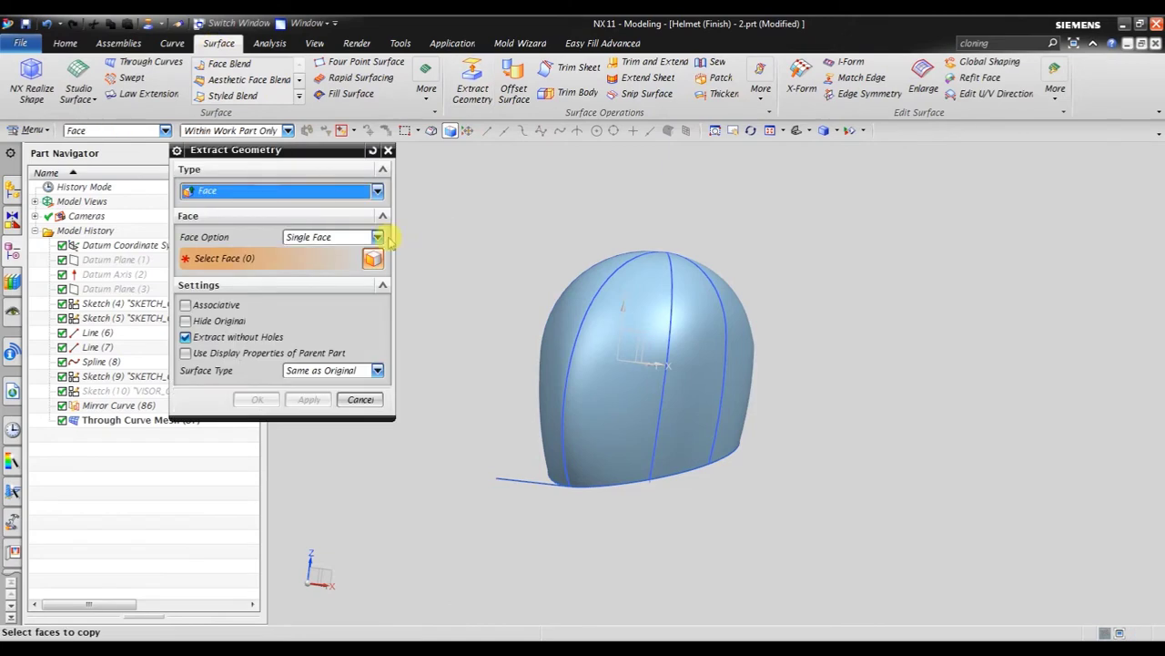
Extract the helmet shell face as Extracted Face (88), with Hide Original checked
{"action": "left_click", "coordinate": [306, 191]}
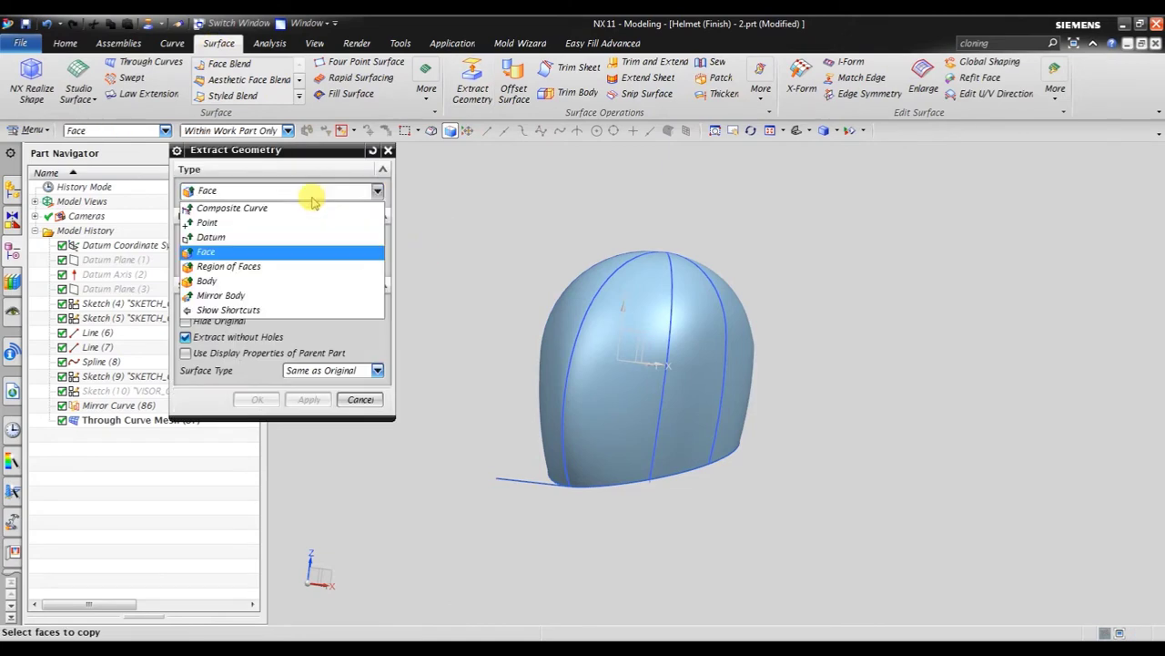
{"action": "left_click", "coordinate": [292, 253]}
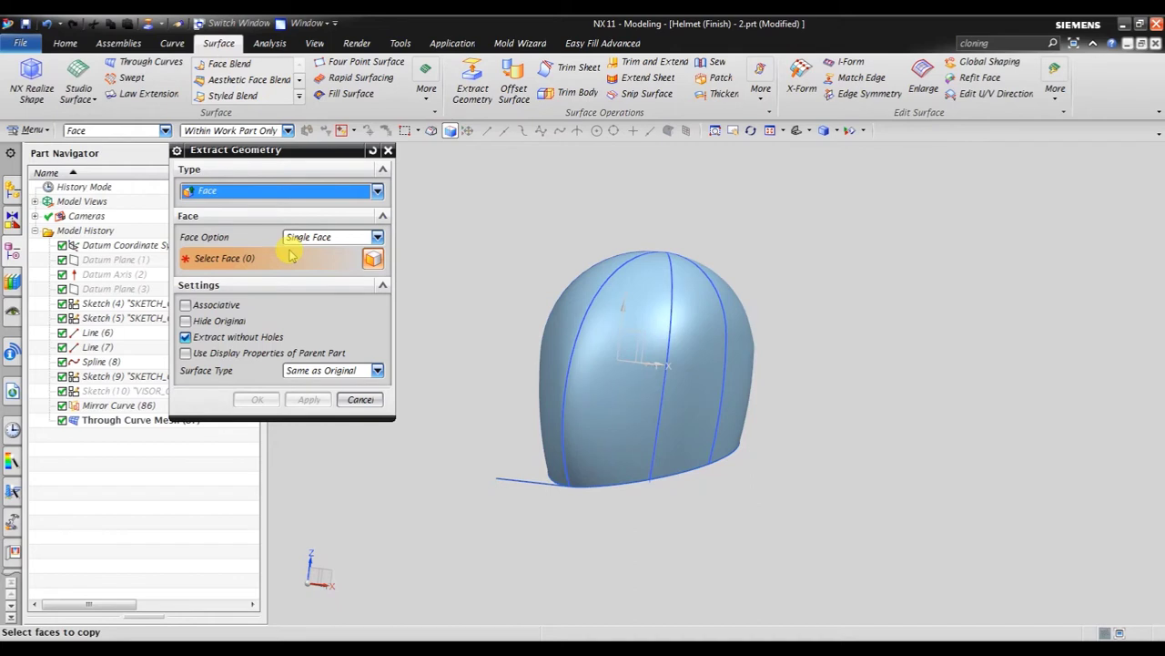
{"action": "left_click", "coordinate": [223, 321]}
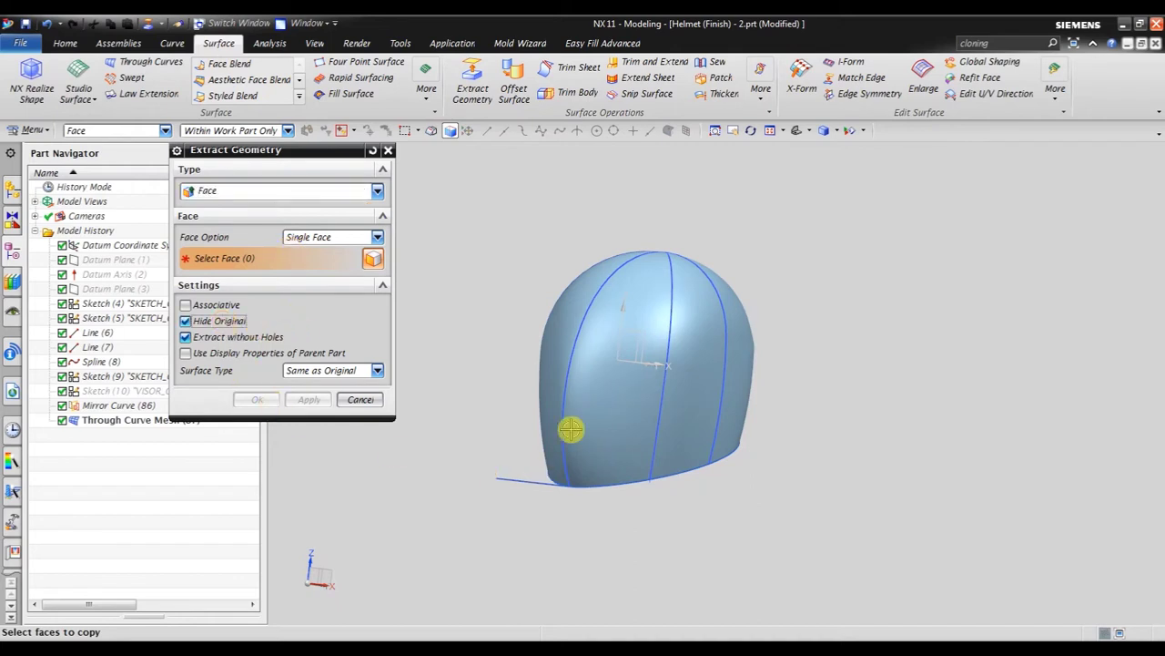
{"action": "left_click", "coordinate": [595, 378]}
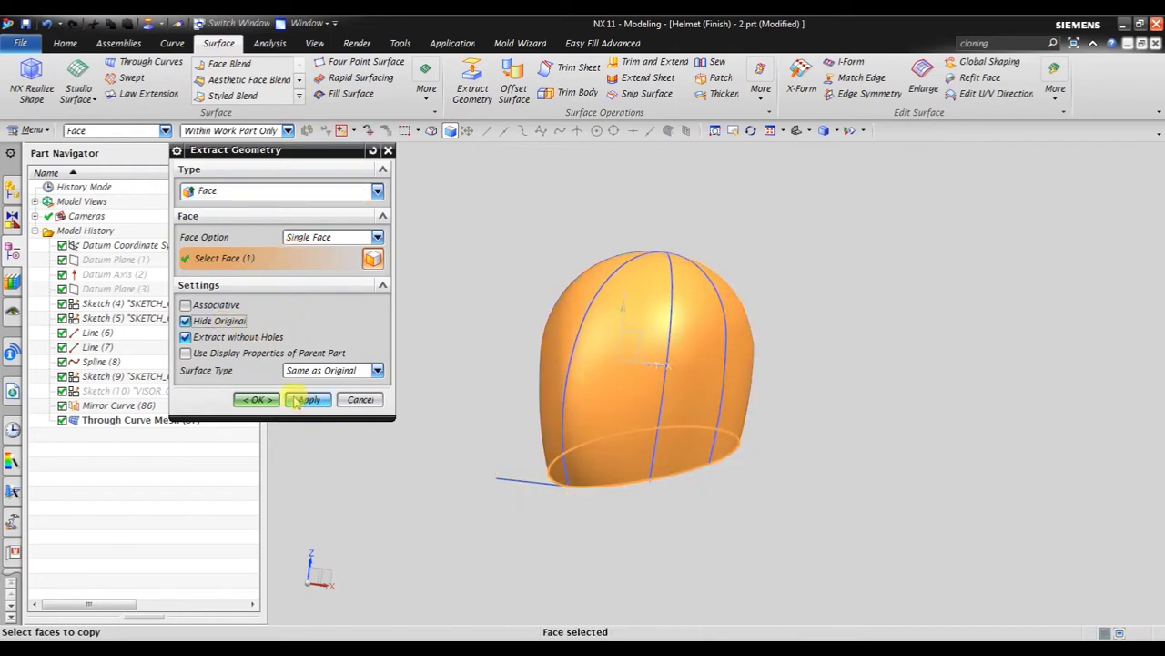
{"action": "left_click", "coordinate": [258, 399]}
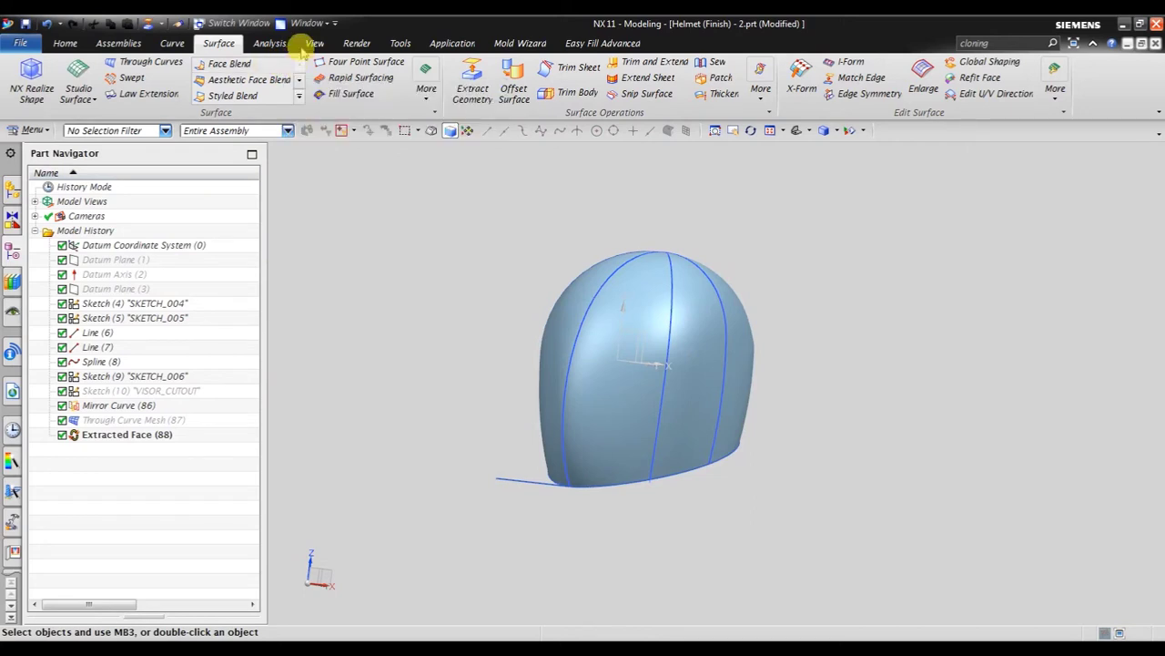
Use Show and Hide to hide all Sketches and Curves, leaving only the extracted face
{"action": "left_click", "coordinate": [311, 43]}
{"action": "left_click", "coordinate": [216, 85]}
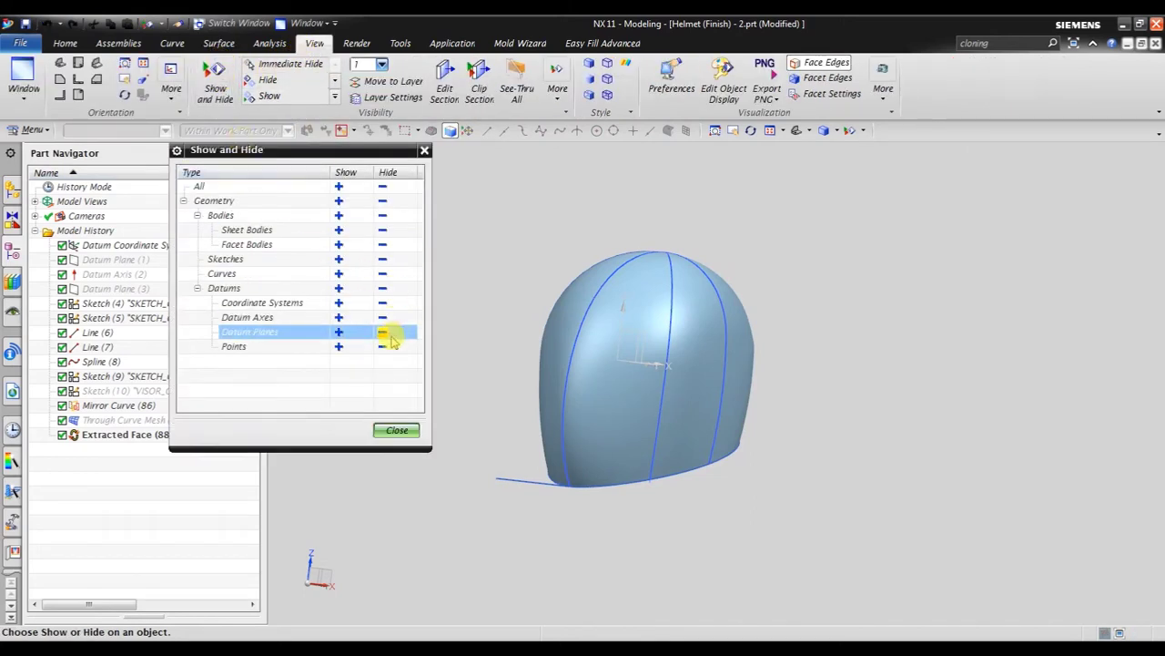
{"action": "left_click", "coordinate": [386, 260]}
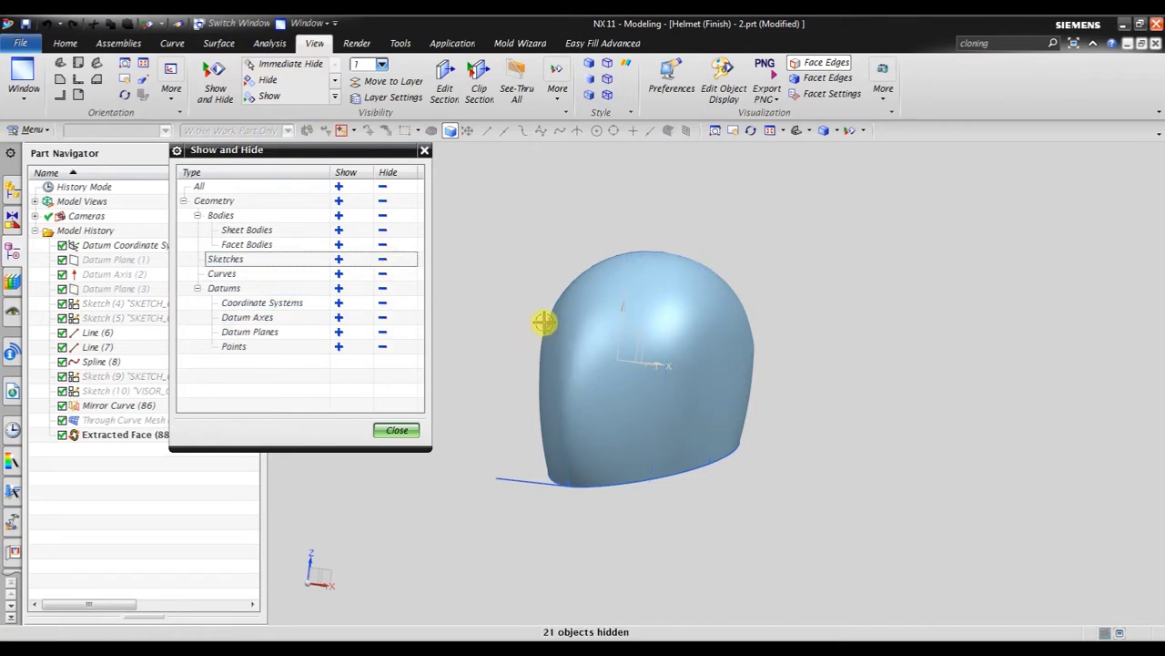
{"action": "middle_click_drag", "start_coordinate": [544, 319], "coordinate": [583, 318]}
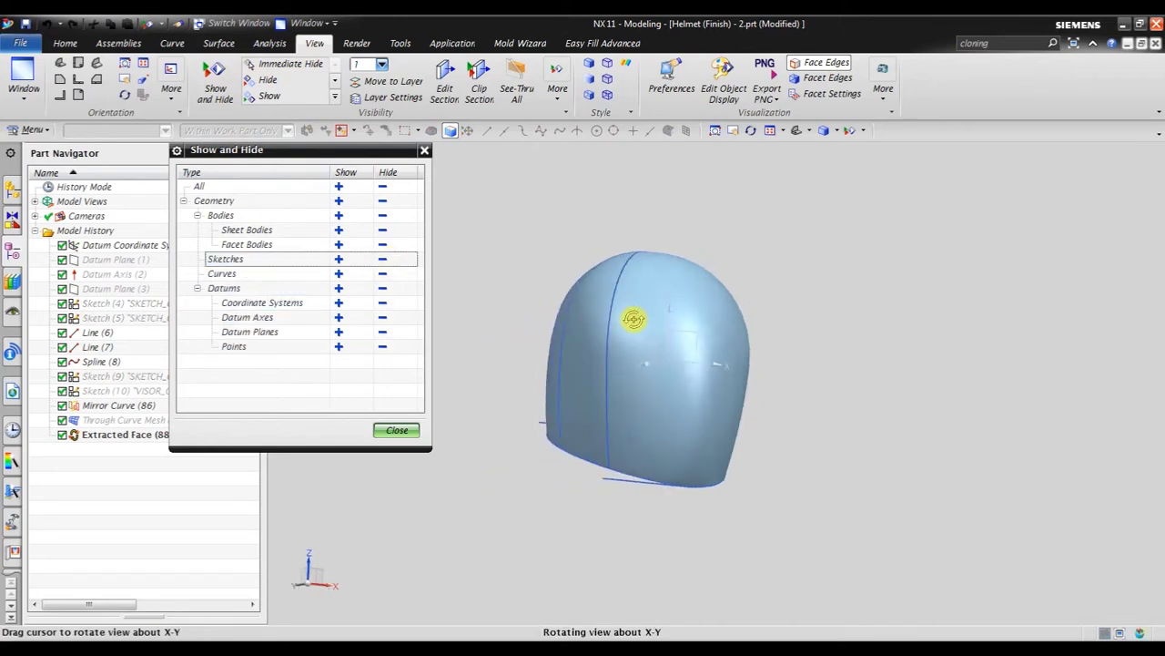
{"action": "left_click", "coordinate": [384, 273]}
{"action": "left_click", "coordinate": [397, 431]}
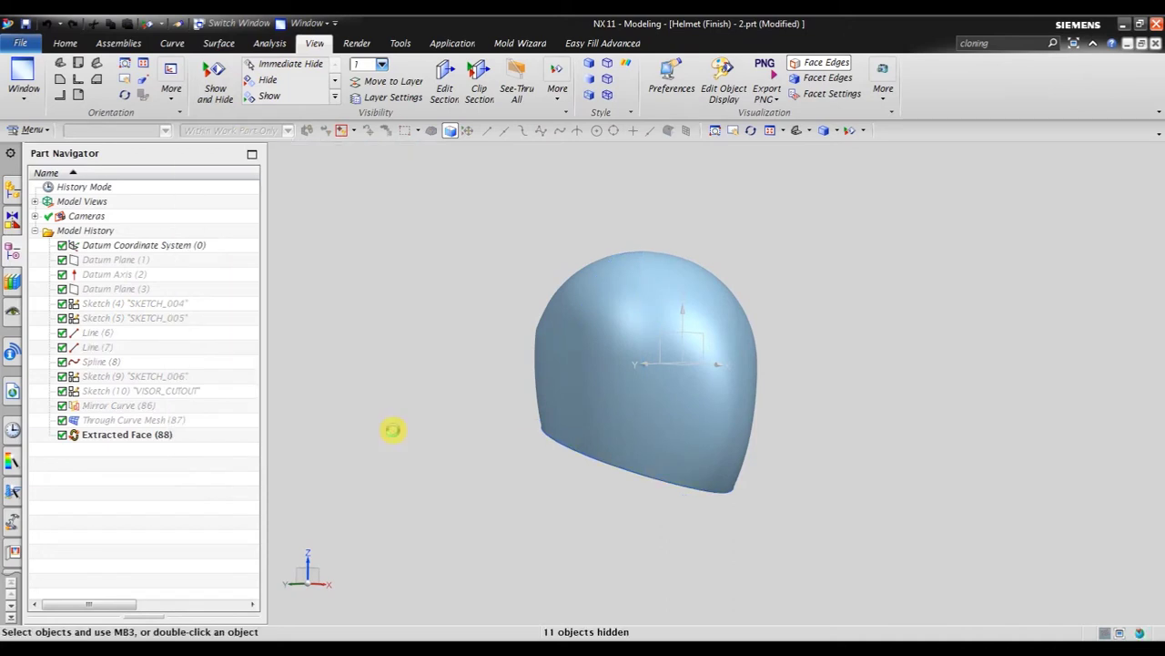
{"action": "mouse_move", "coordinate": [390, 429]}
{"action": "middle_mouse_down"}
{"action": "mouse_move", "coordinate": [734, 443]}
{"action": "mouse_move", "coordinate": [625, 437]}
{"action": "mouse_move", "coordinate": [691, 355]}
{"action": "mouse_move", "coordinate": [671, 275]}
{"action": "mouse_move", "coordinate": [685, 362]}
{"action": "mouse_move", "coordinate": [697, 367]}
{"action": "middle_mouse_up"}
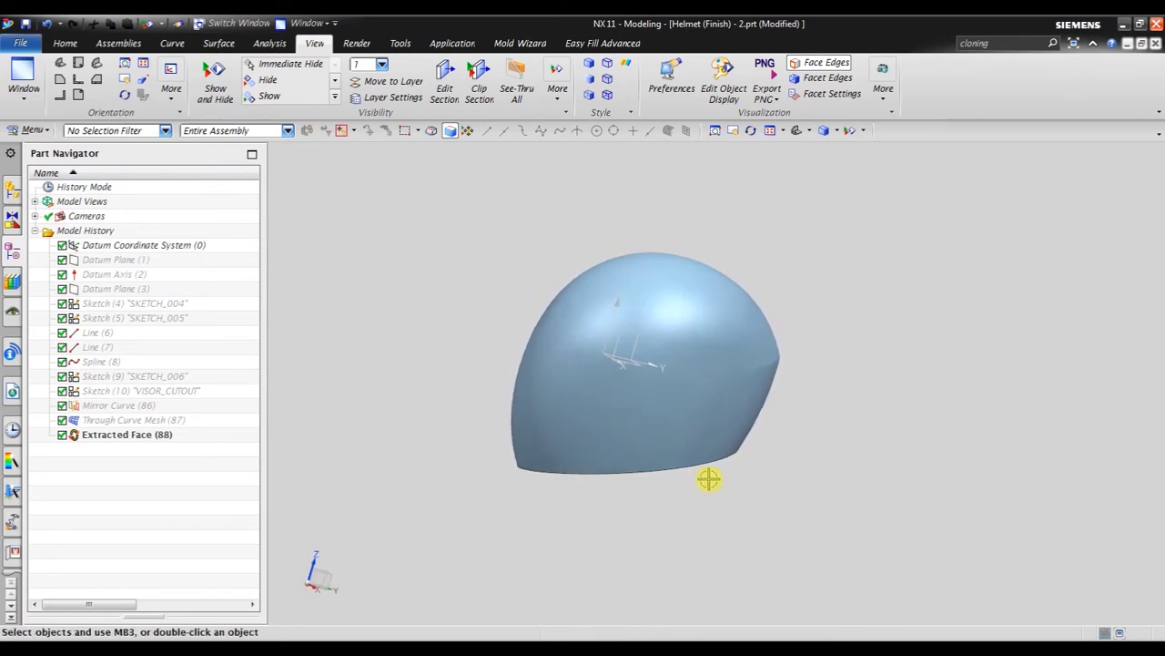
{"action": "scroll", "coordinate": [710, 472], "scroll_direction": "up", "scroll_amount": 1}
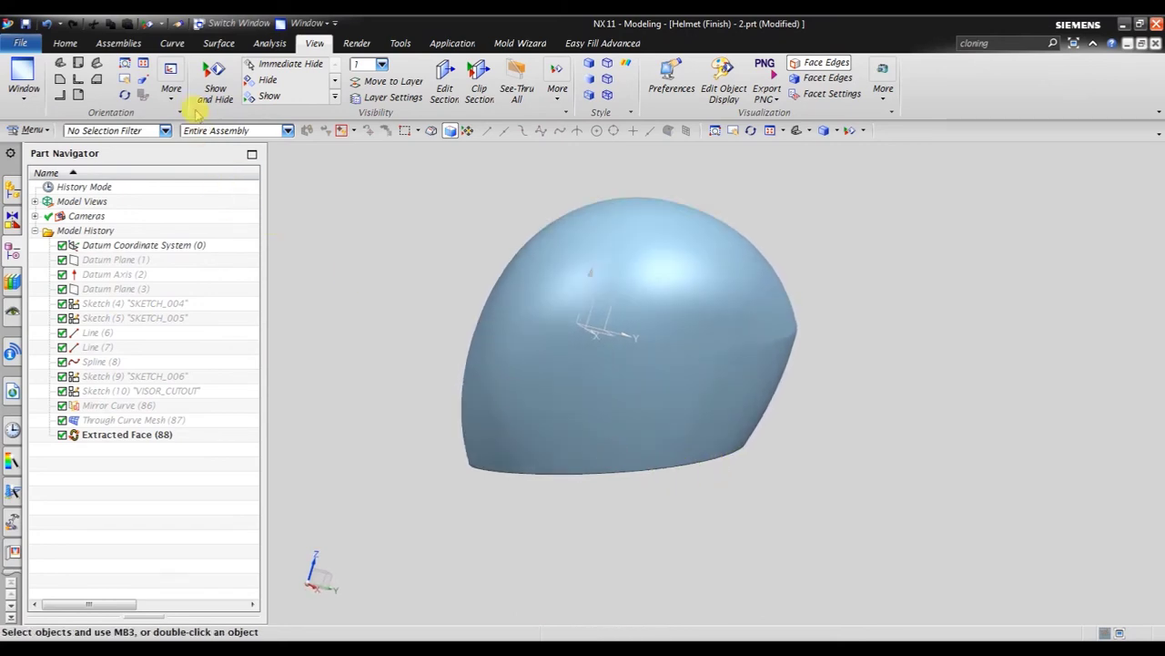
Offset the extracted helmet face by 5 mm, creating Offset Surface (89)
{"action": "left_click", "coordinate": [78, 41]}
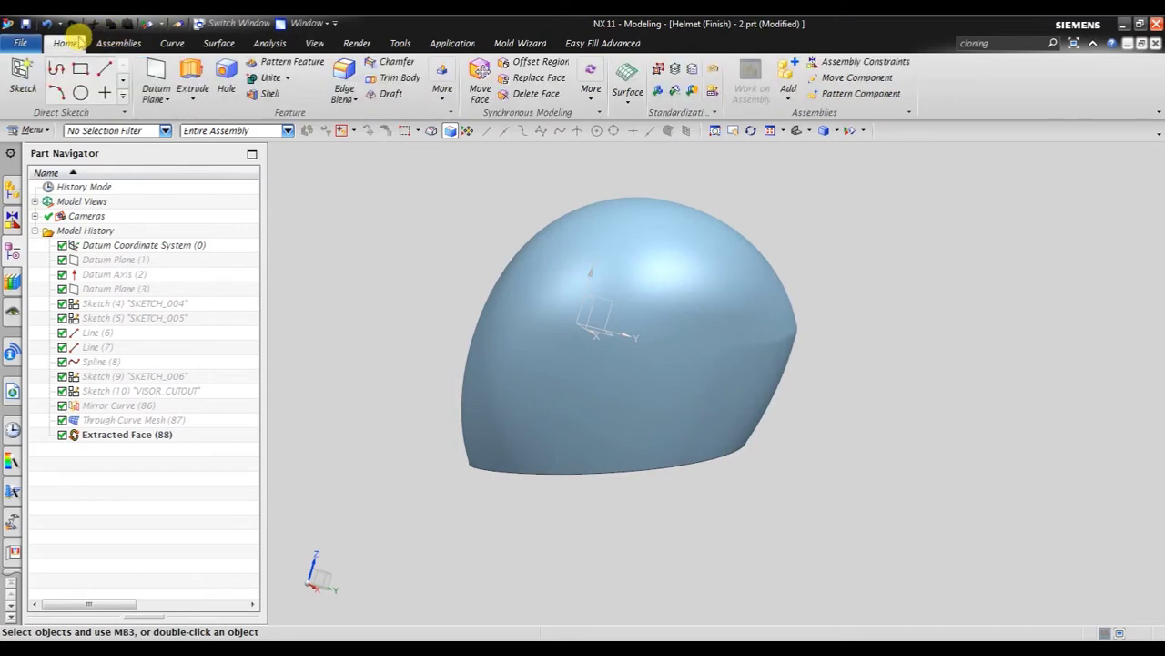
{"action": "left_click", "coordinate": [440, 91]}
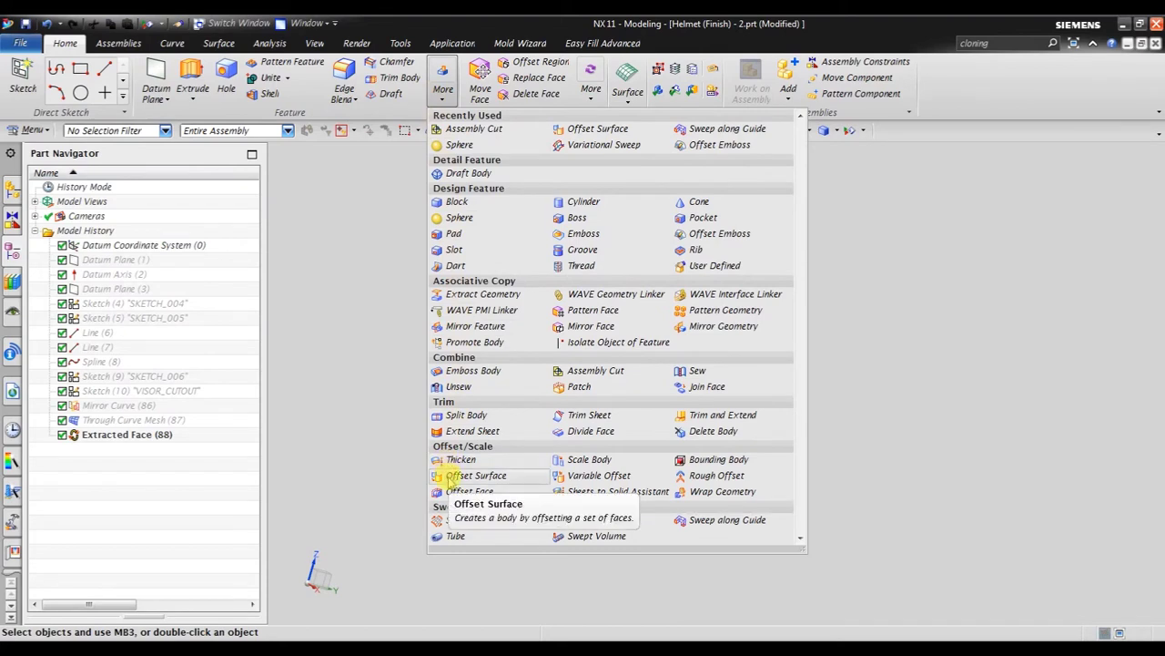
{"action": "left_click", "coordinate": [448, 475]}
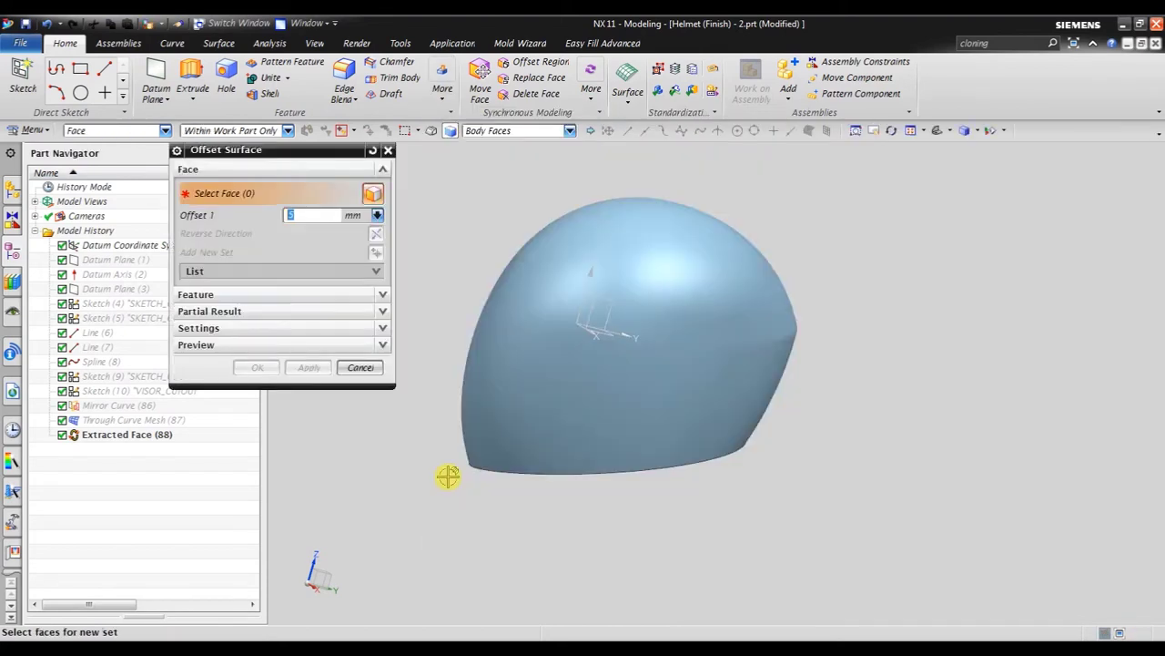
{"action": "middle_click_drag", "start_coordinate": [509, 391], "coordinate": [534, 317]}
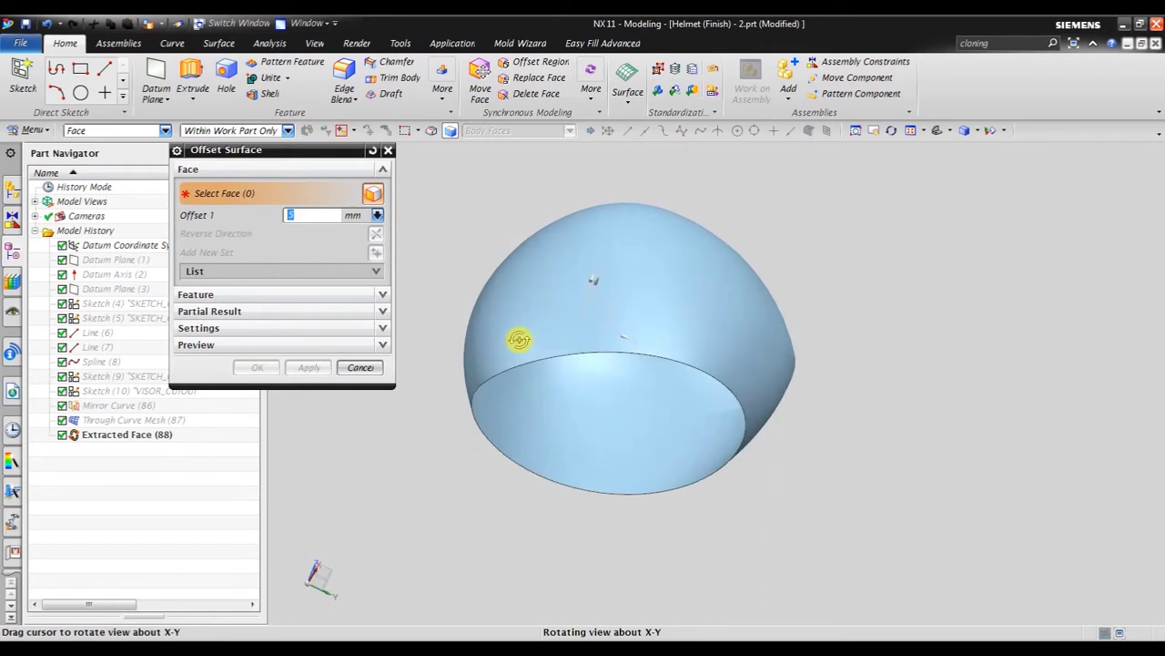
{"action": "left_click", "coordinate": [454, 357]}
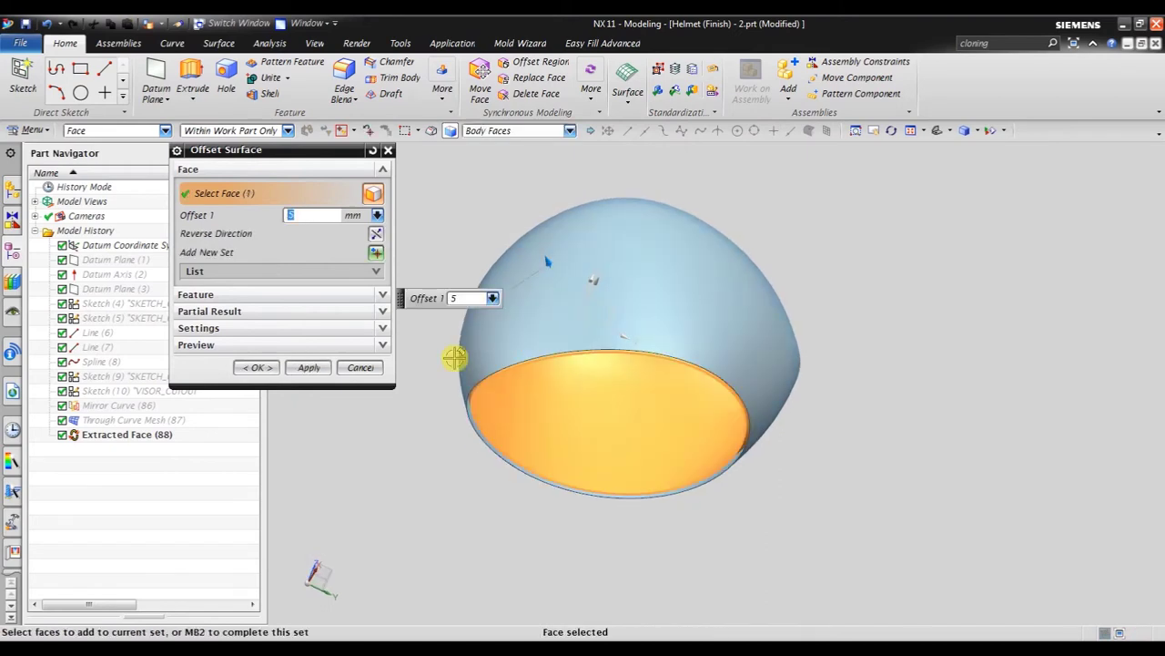
{"action": "scroll", "coordinate": [574, 209], "scroll_direction": "down", "scroll_amount": 3}
{"action": "mouse_move", "coordinate": [630, 279]}
{"action": "middle_mouse_down"}
{"action": "mouse_move", "coordinate": [629, 252]}
{"action": "mouse_move", "coordinate": [630, 271]}
{"action": "middle_mouse_up"}
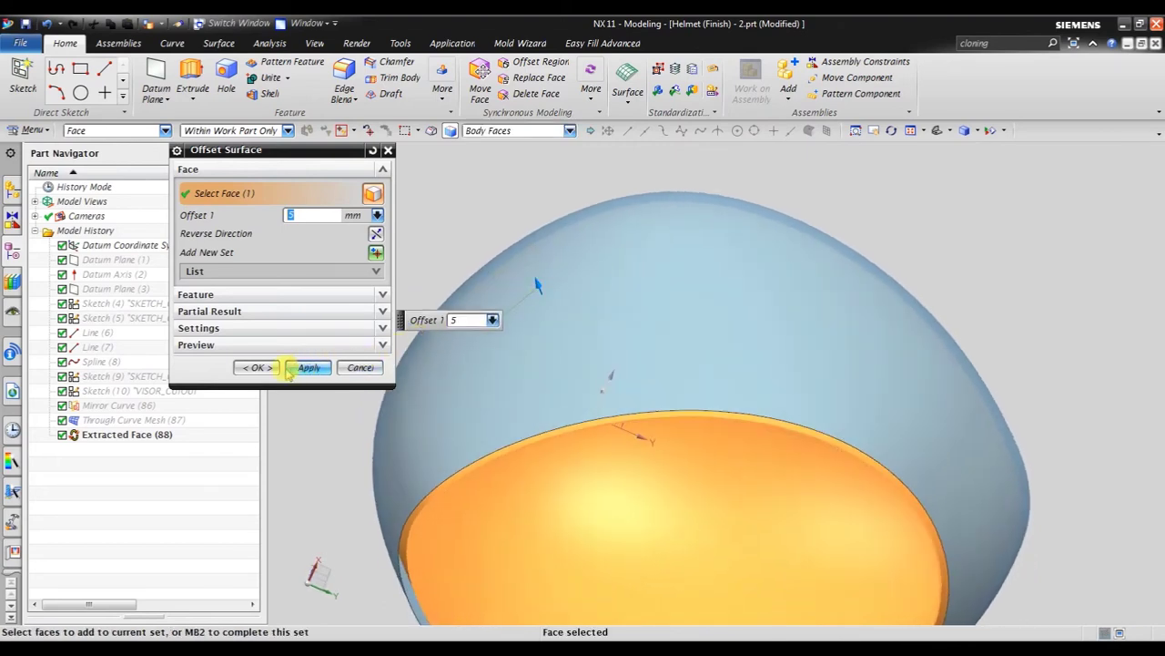
{"action": "left_click", "coordinate": [255, 367]}
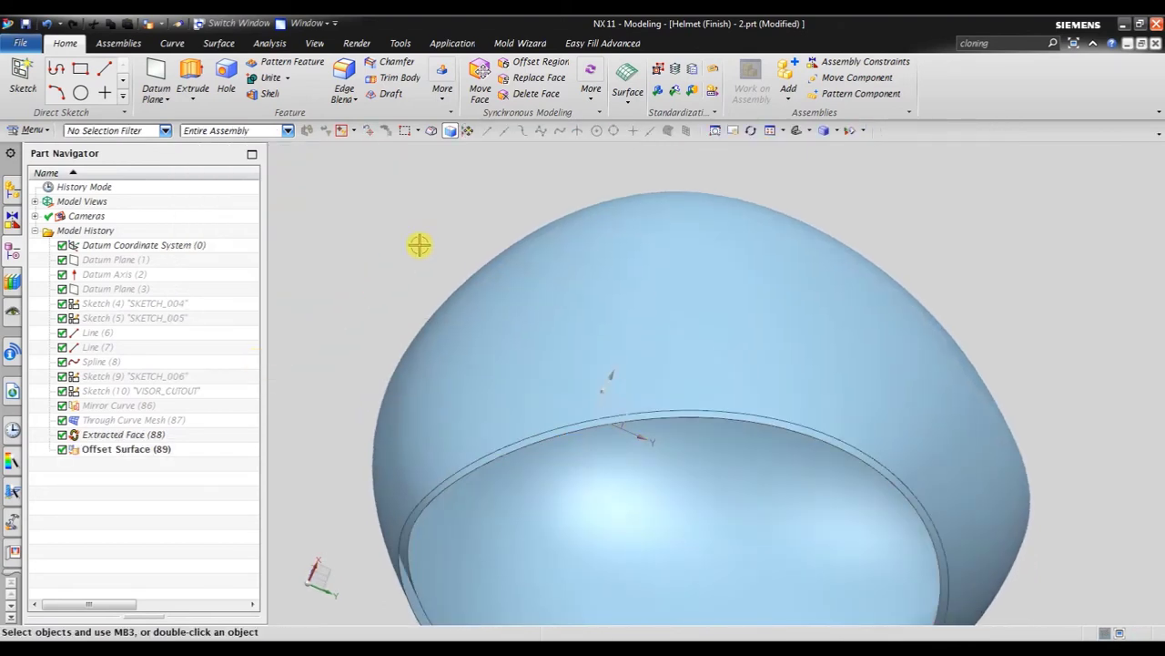
Show Sketch (10) VISOR_CUTOUT curves over the two helmet shell surfaces
{"action": "scroll", "coordinate": [435, 241], "scroll_direction": "down", "scroll_amount": 3}
{"action": "middle_click_drag", "start_coordinate": [465, 240], "coordinate": [447, 287]}
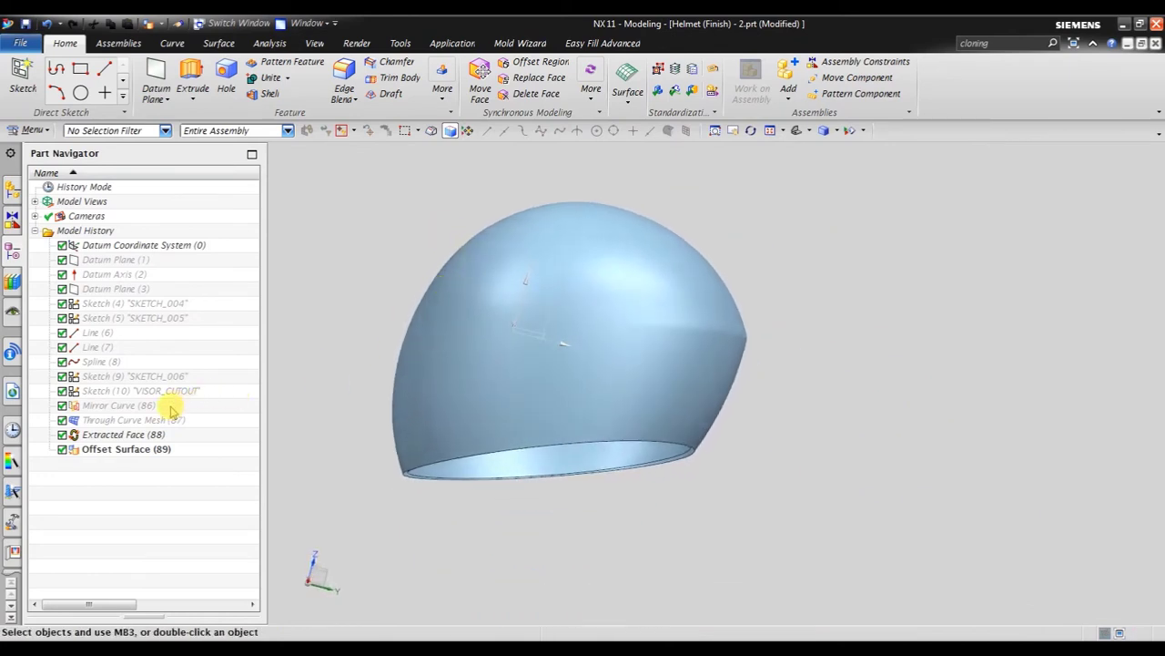
{"action": "left_click", "coordinate": [118, 405]}
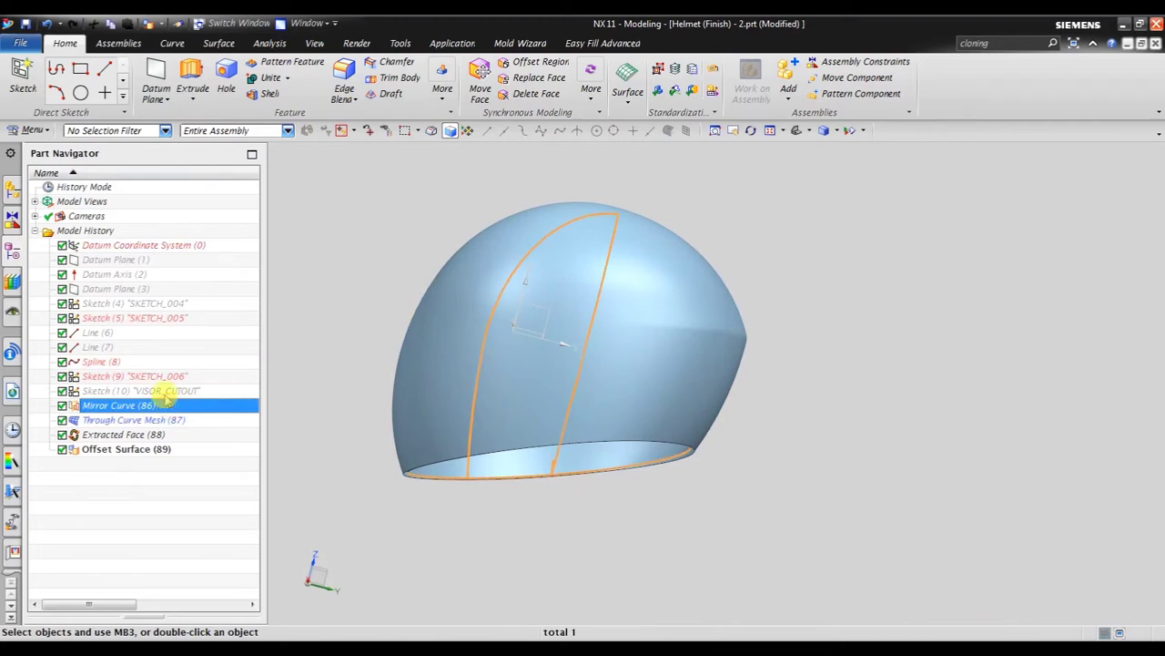
{"action": "left_click", "coordinate": [167, 390]}
{"action": "right_click", "coordinate": [164, 390]}
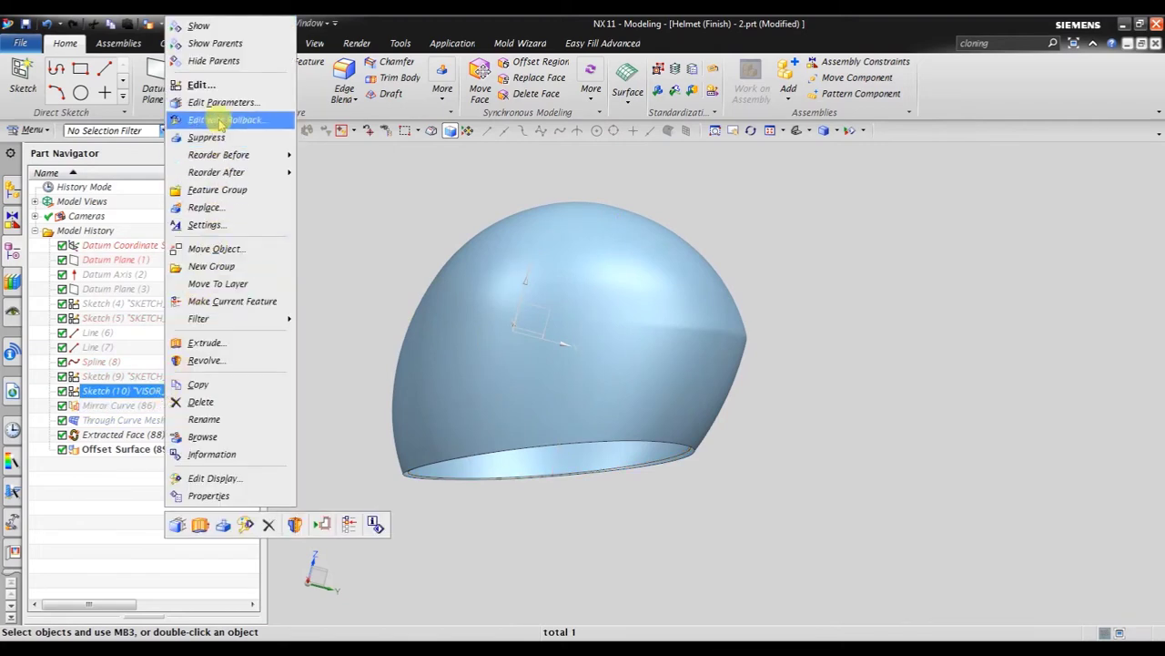
{"action": "left_click", "coordinate": [210, 26]}
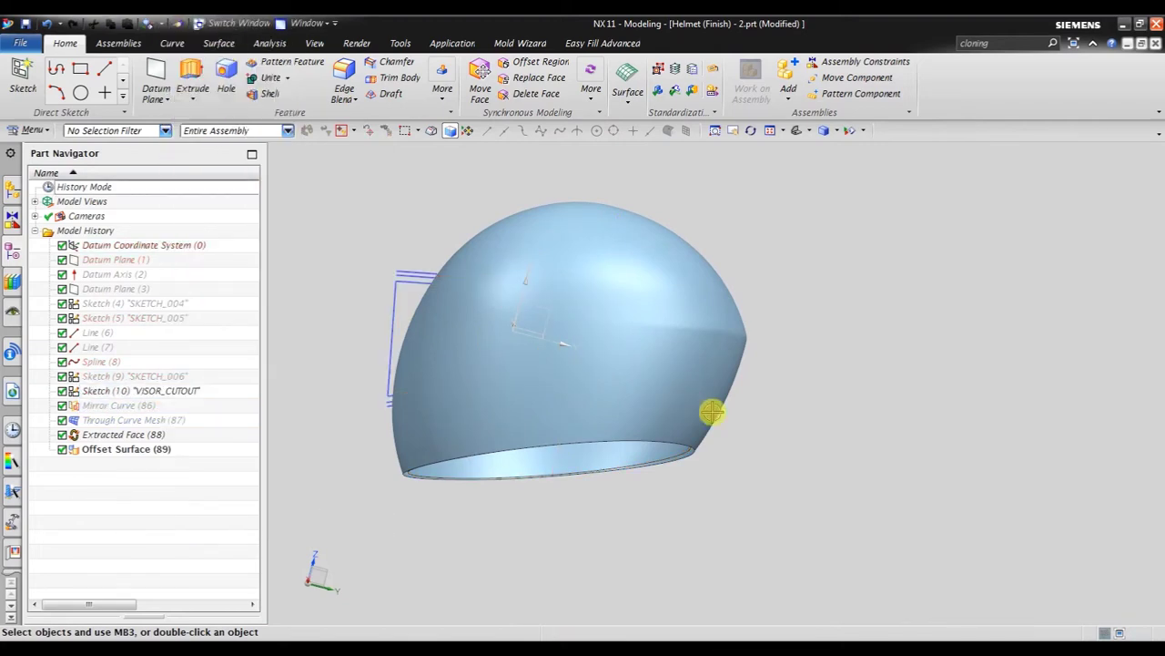
{"action": "mouse_move", "coordinate": [712, 413]}
{"action": "middle_mouse_down"}
{"action": "mouse_move", "coordinate": [798, 398]}
{"action": "mouse_move", "coordinate": [786, 366]}
{"action": "mouse_move", "coordinate": [807, 365]}
{"action": "middle_mouse_up"}
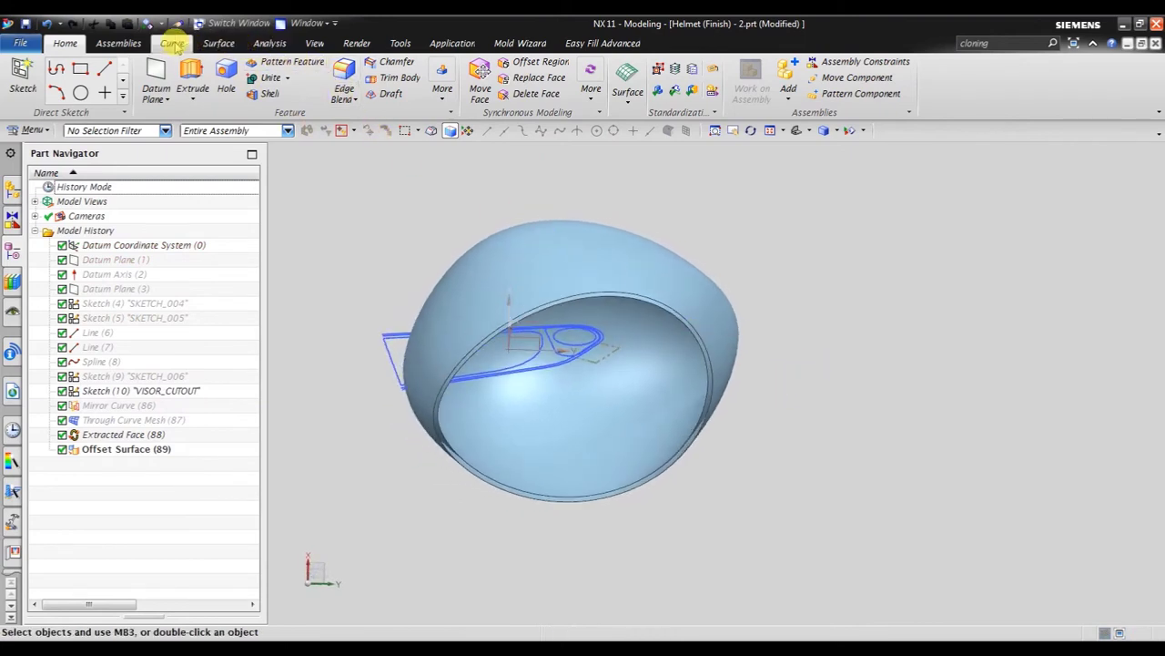
{"action": "left_click", "coordinate": [199, 47]}
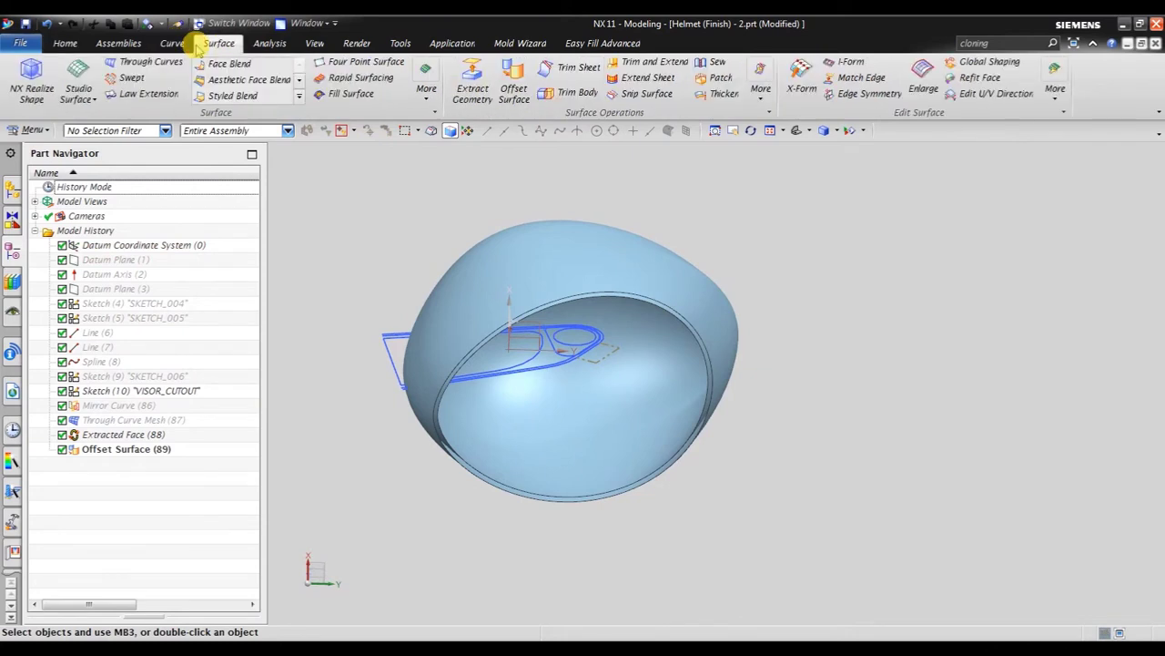
Start Trim Sheet on the outer helmet sheet with Along Vector projection and its vector set
{"action": "left_click", "coordinate": [557, 65]}
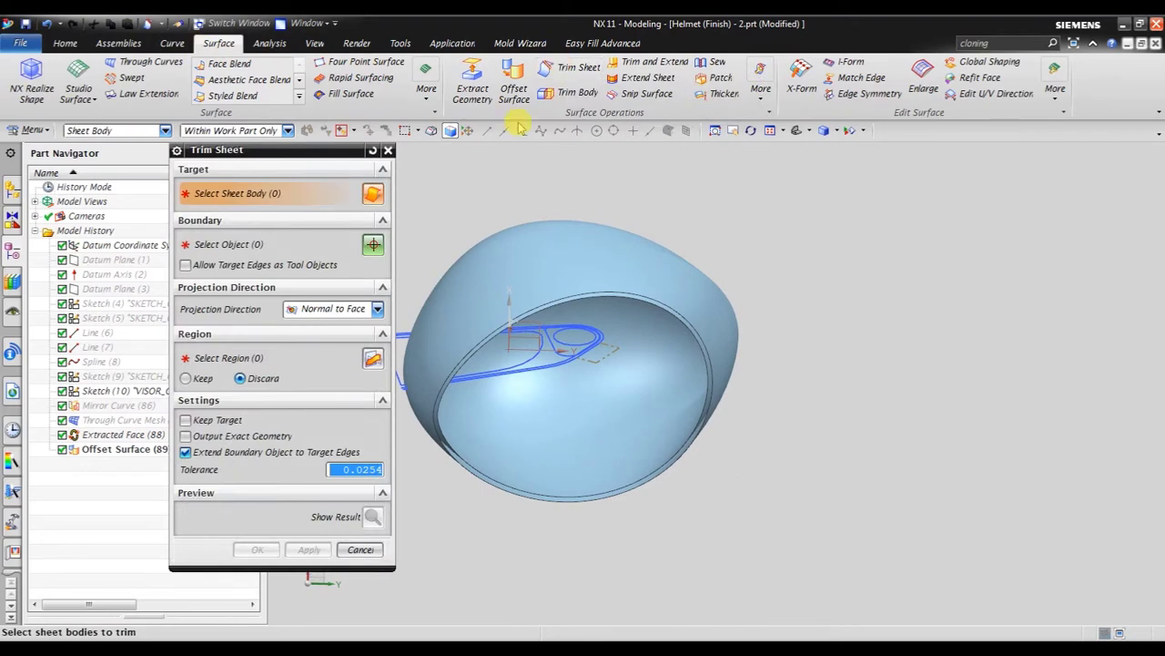
{"action": "scroll", "coordinate": [419, 293], "scroll_direction": "up", "scroll_amount": 3}
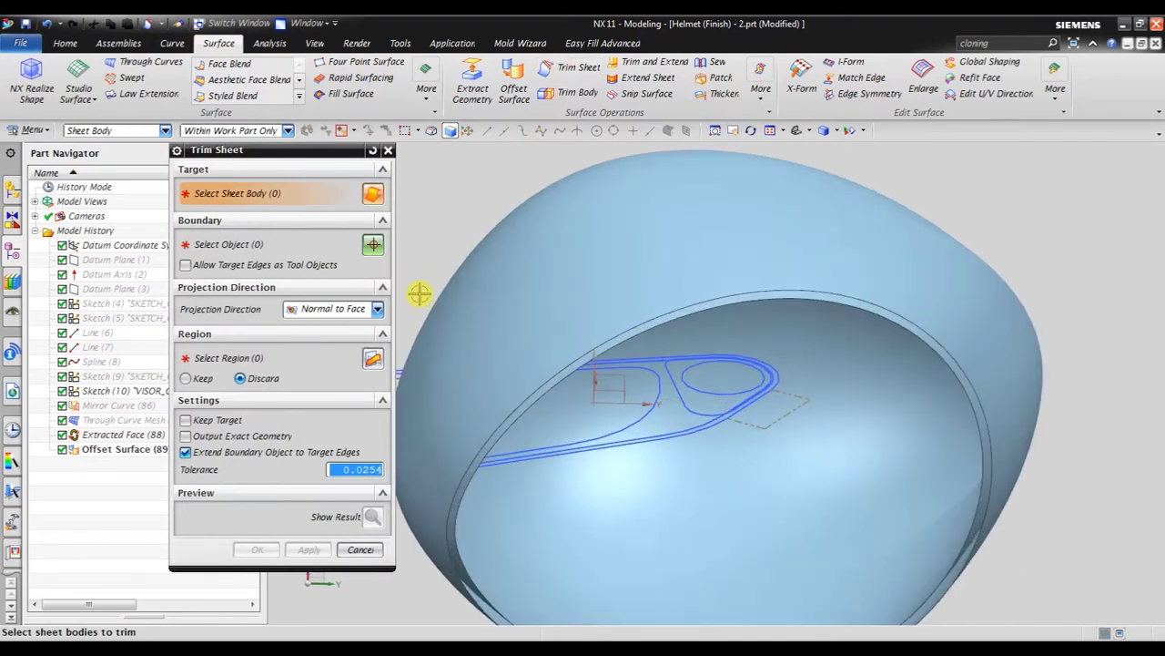
{"action": "left_click", "coordinate": [528, 250]}
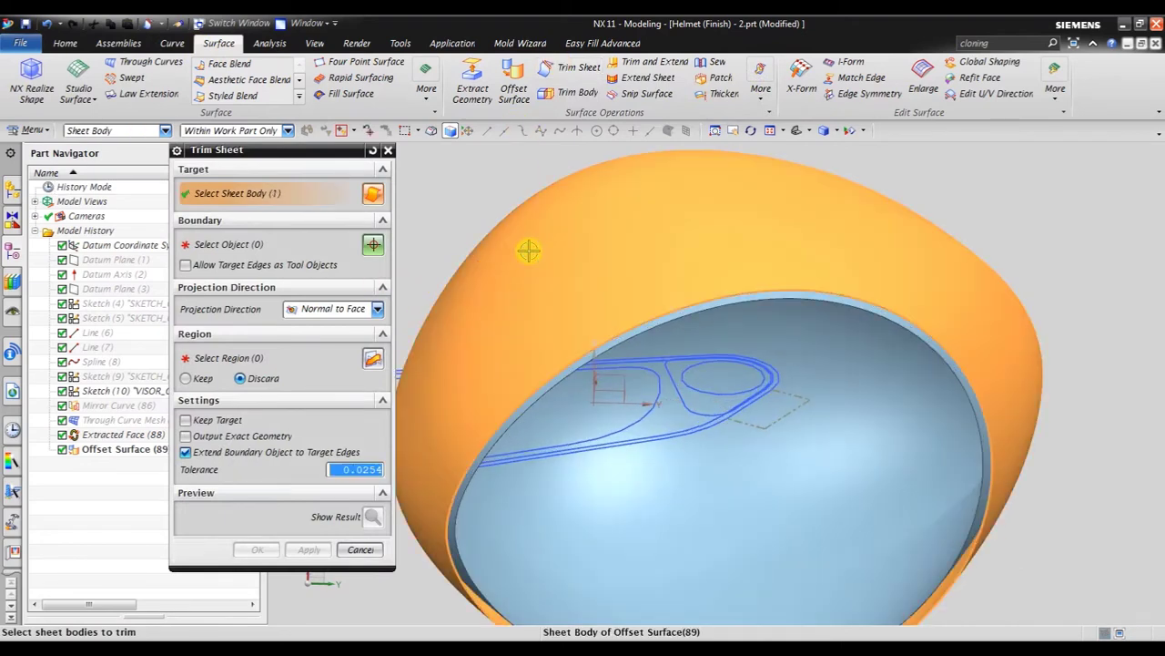
{"action": "left_click", "coordinate": [296, 253]}
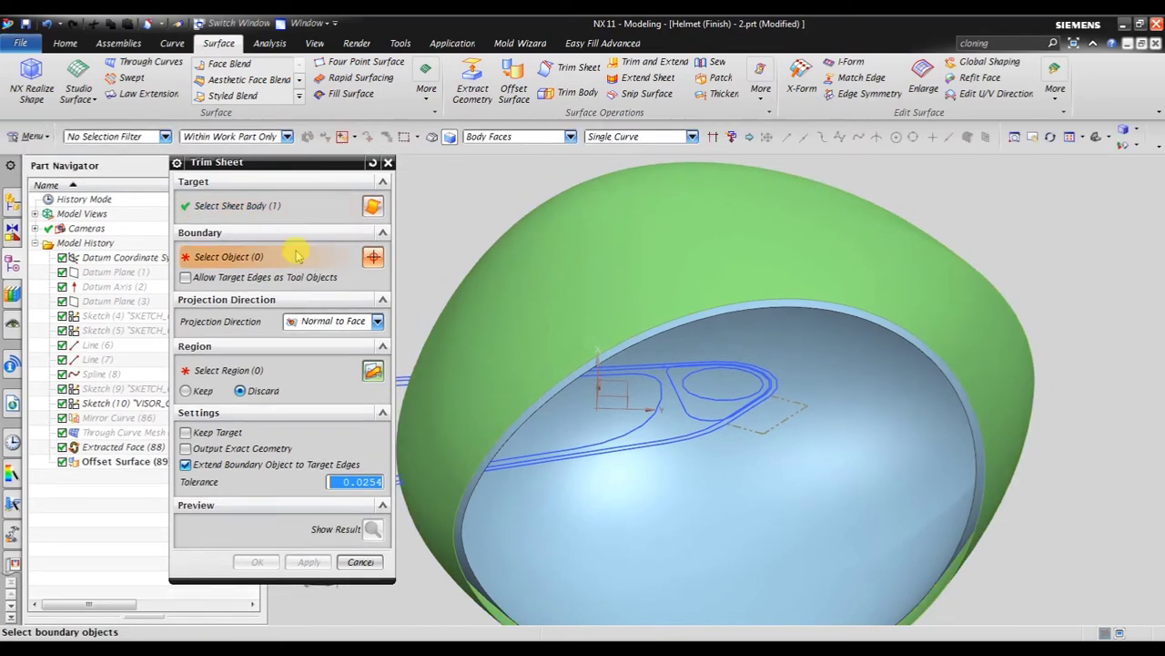
{"action": "left_click", "coordinate": [310, 328]}
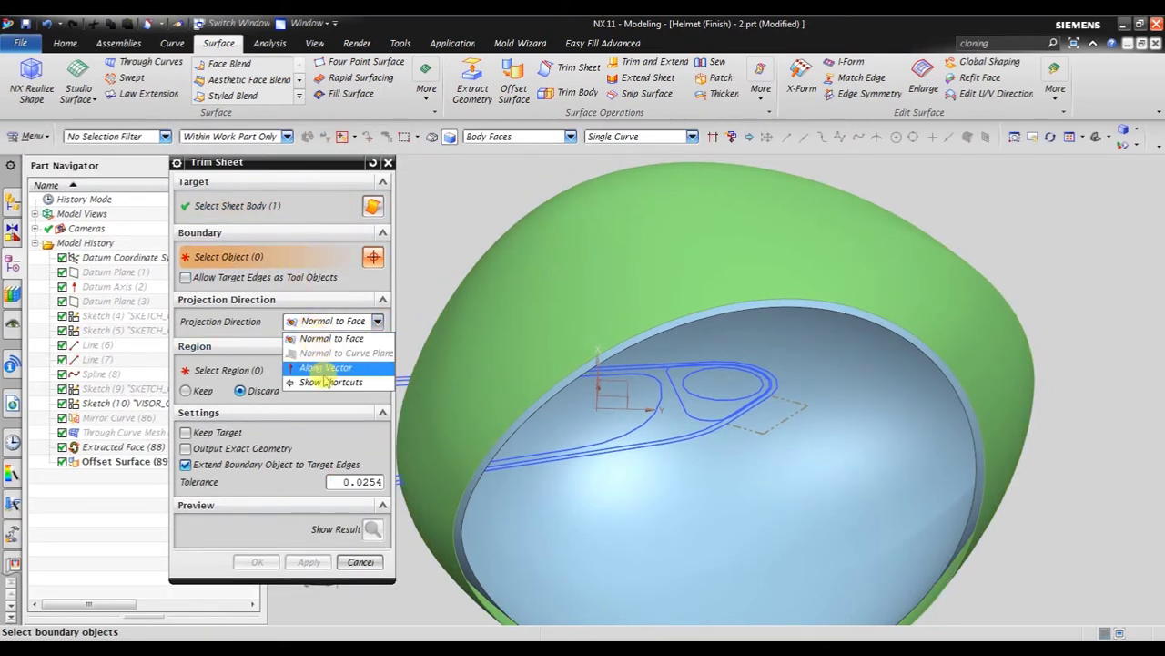
{"action": "left_click", "coordinate": [312, 368]}
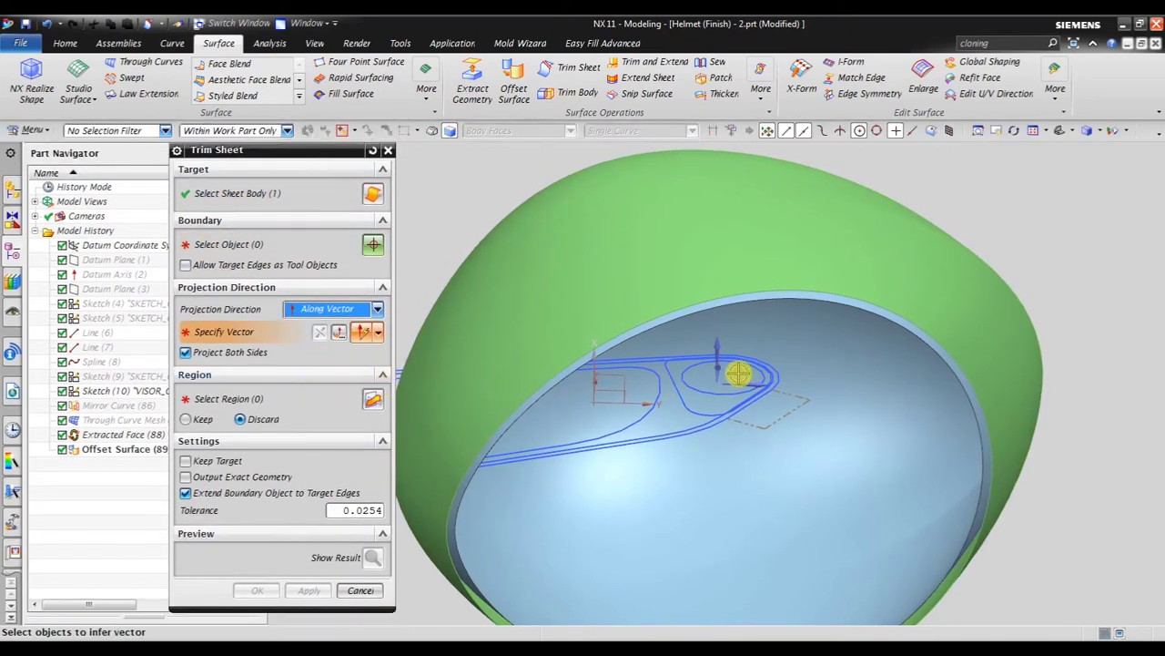
{"action": "mouse_move", "coordinate": [765, 346]}
{"action": "middle_mouse_down"}
{"action": "mouse_move", "coordinate": [779, 348]}
{"action": "mouse_move", "coordinate": [778, 338]}
{"action": "middle_mouse_up"}
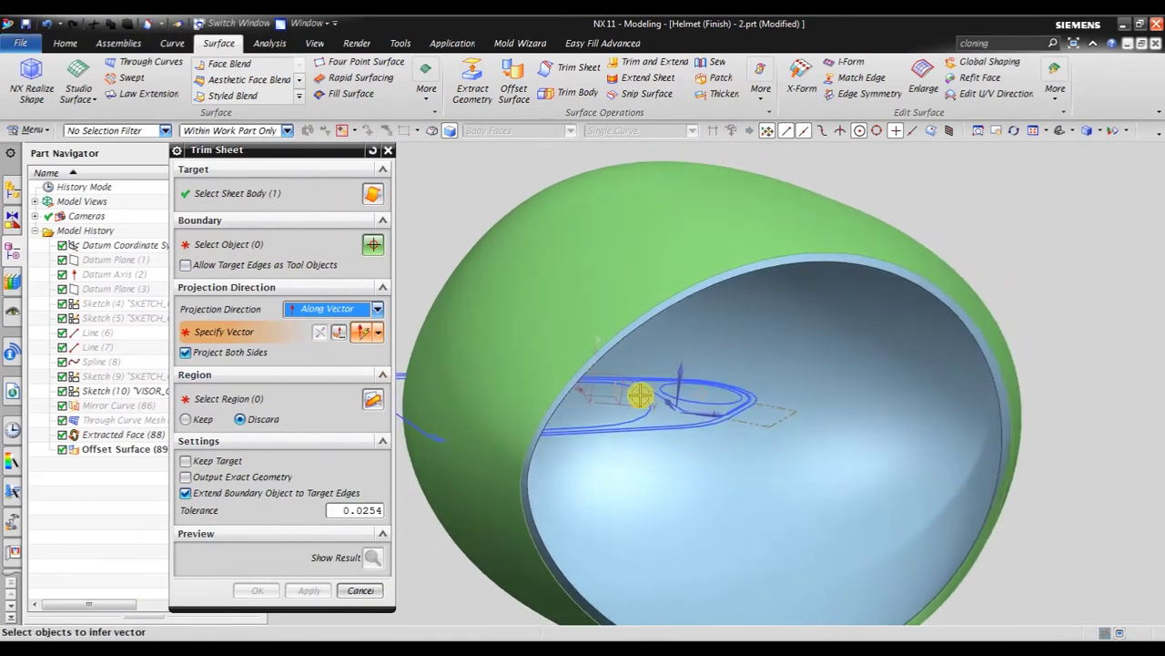
{"action": "scroll", "coordinate": [646, 382], "scroll_direction": "up", "scroll_amount": 2}
{"action": "left_click", "coordinate": [684, 394]}
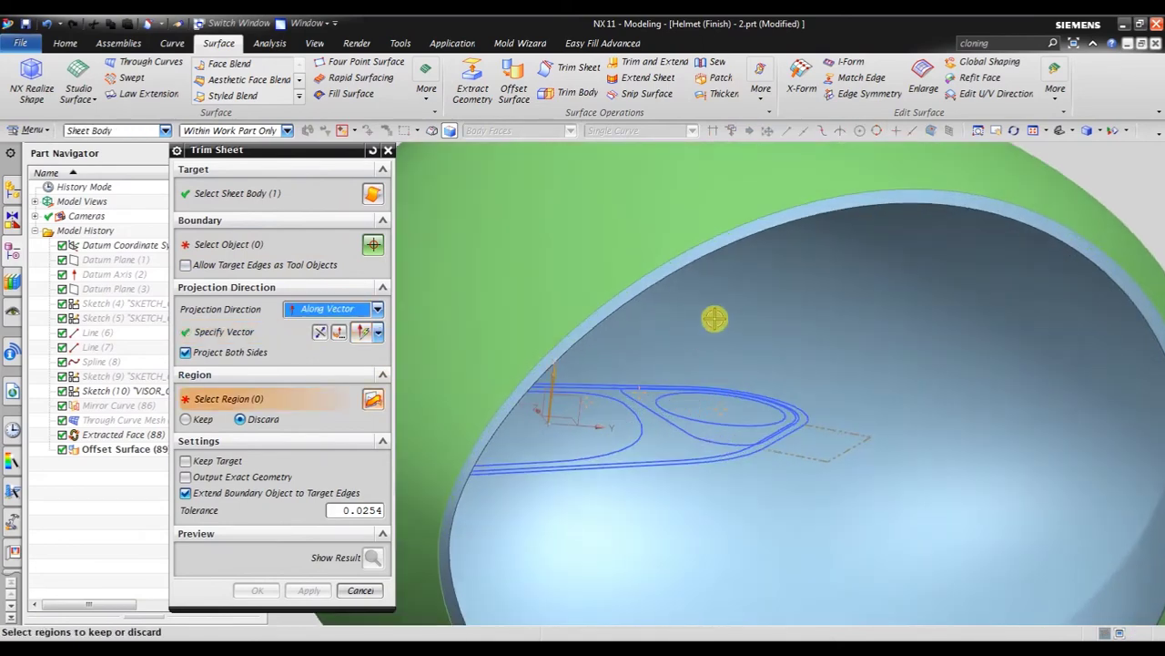
{"action": "scroll", "coordinate": [715, 316], "scroll_direction": "down", "scroll_amount": 2}
{"action": "scroll", "coordinate": [715, 317], "scroll_direction": "down", "scroll_amount": 2}
{"action": "middle_click_drag", "start_coordinate": [807, 372], "coordinate": [780, 395]}
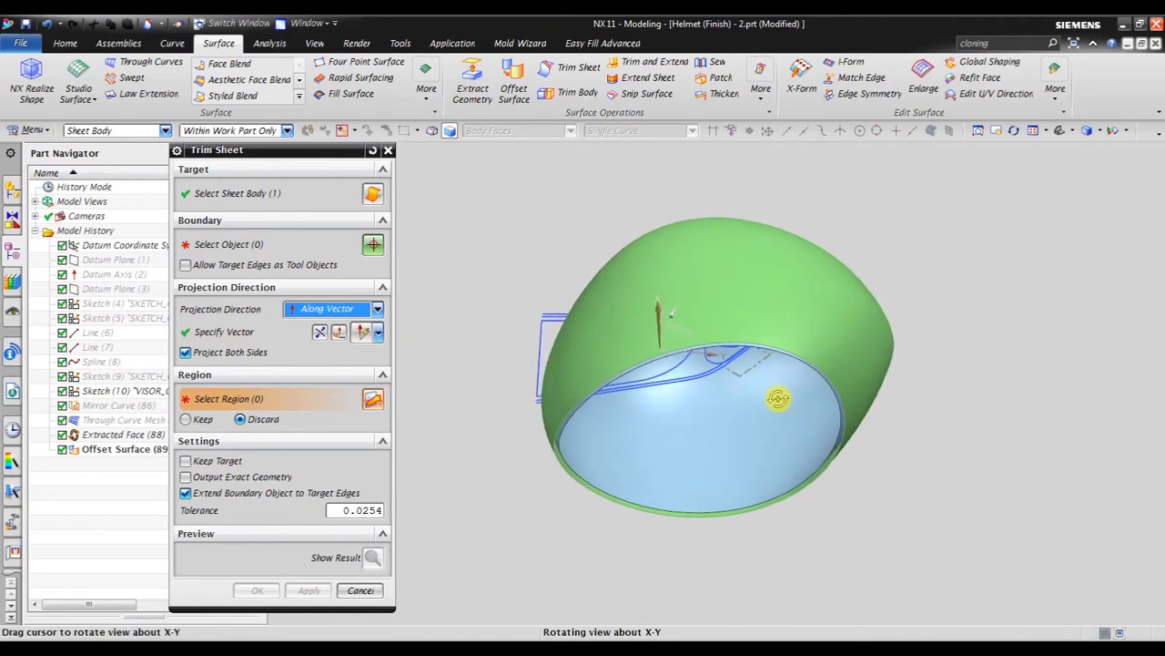
Filter selection to curves and pick the three visor arcs as trim boundaries
{"action": "left_click", "coordinate": [301, 245]}
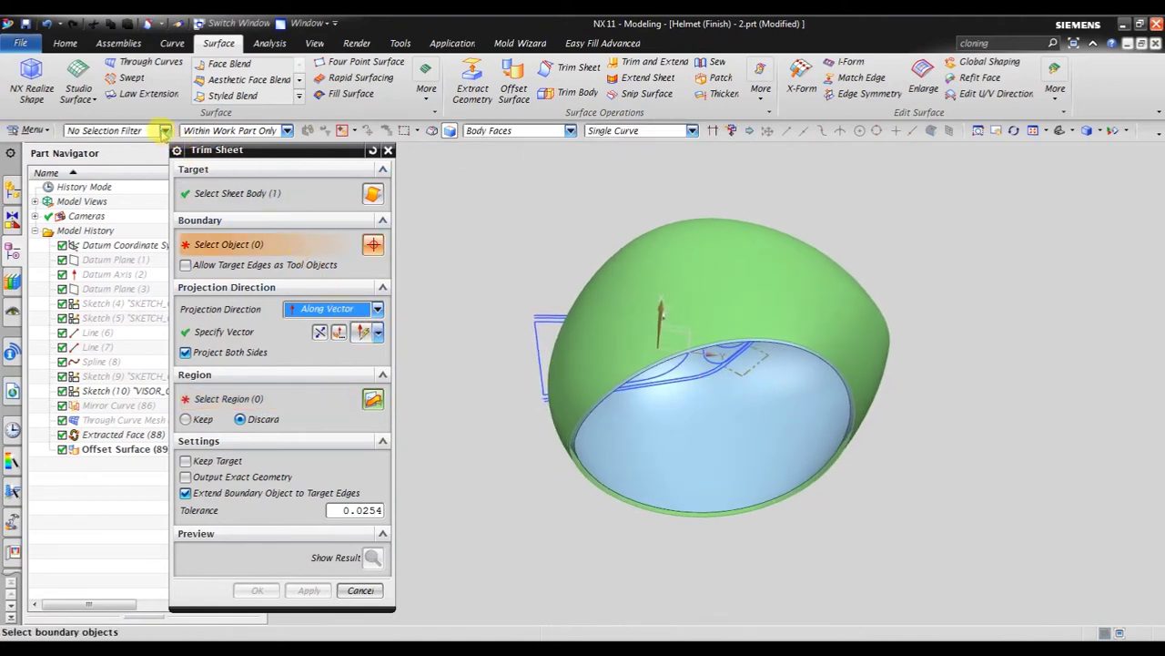
{"action": "left_click", "coordinate": [164, 132]}
{"action": "left_click", "coordinate": [157, 160]}
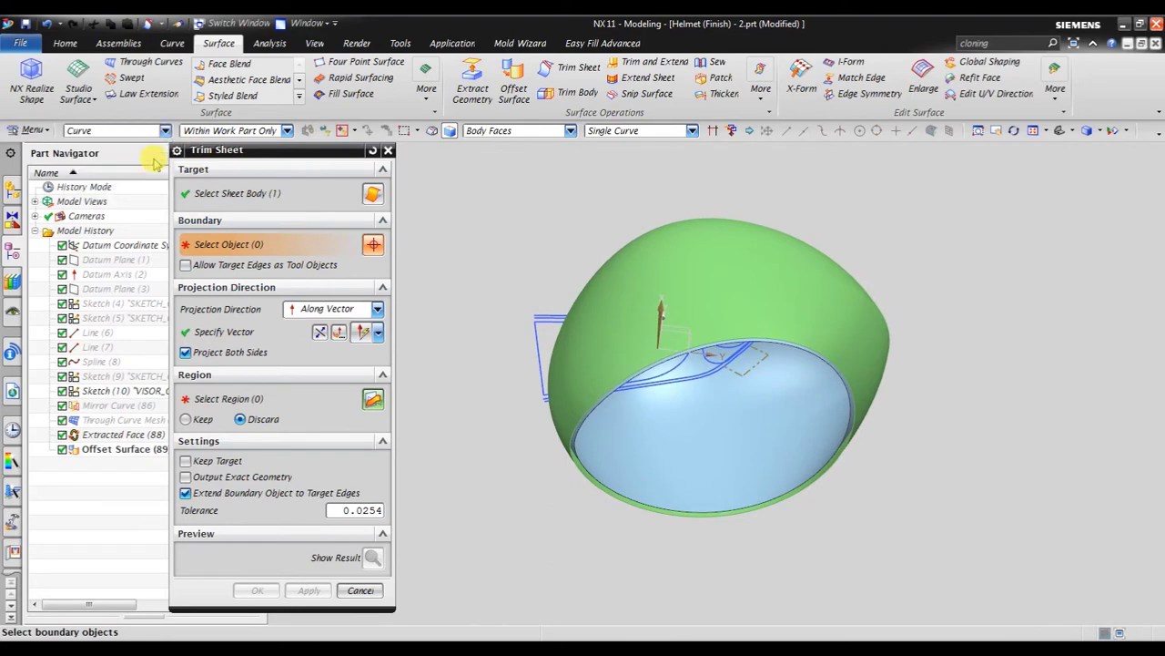
{"action": "middle_click_drag", "start_coordinate": [788, 458], "coordinate": [795, 378]}
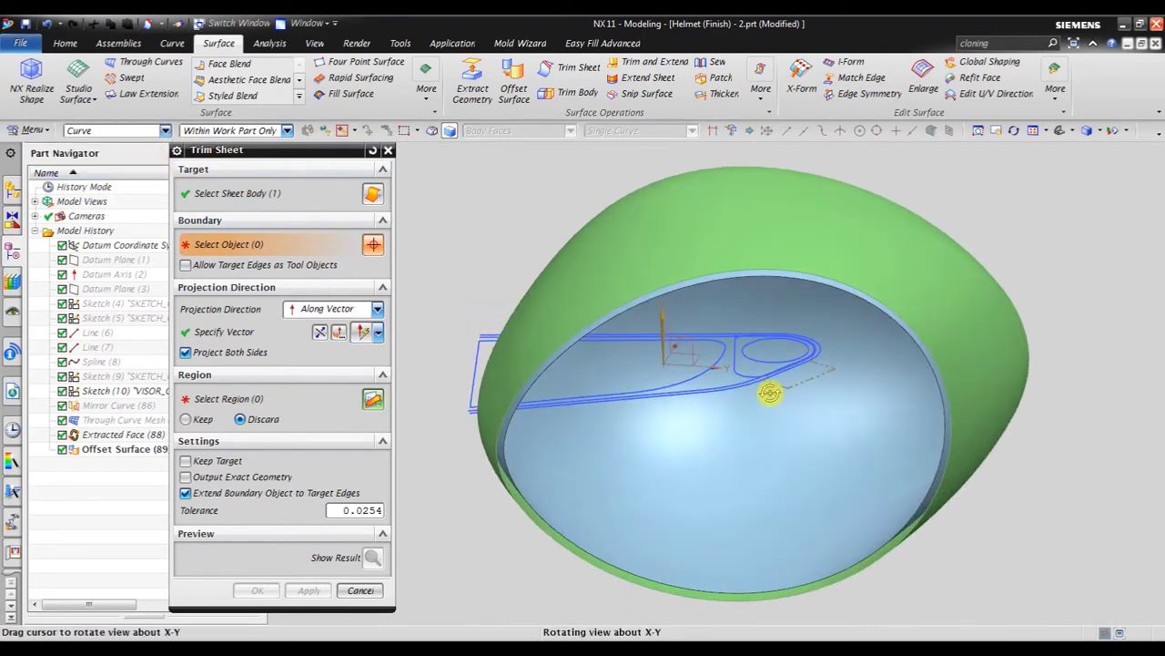
{"action": "scroll", "coordinate": [795, 378], "scroll_direction": "down", "scroll_amount": 3}
{"action": "scroll", "coordinate": [801, 344], "scroll_direction": "down", "scroll_amount": 2}
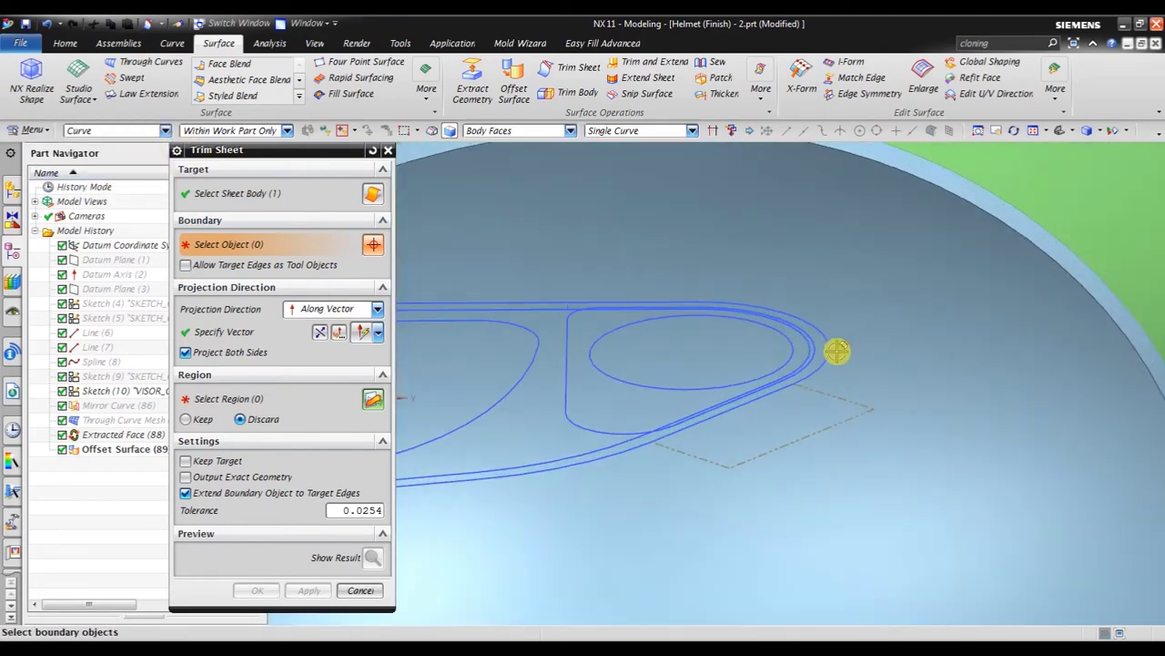
{"action": "left_click", "coordinate": [832, 354]}
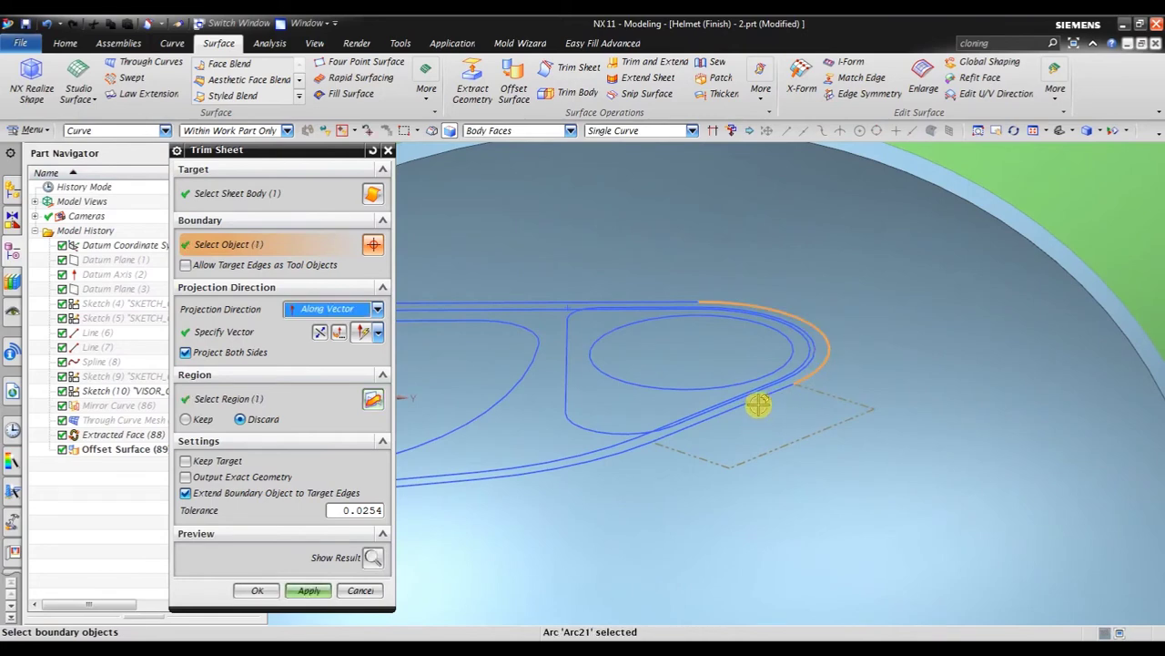
{"action": "left_click", "coordinate": [681, 445]}
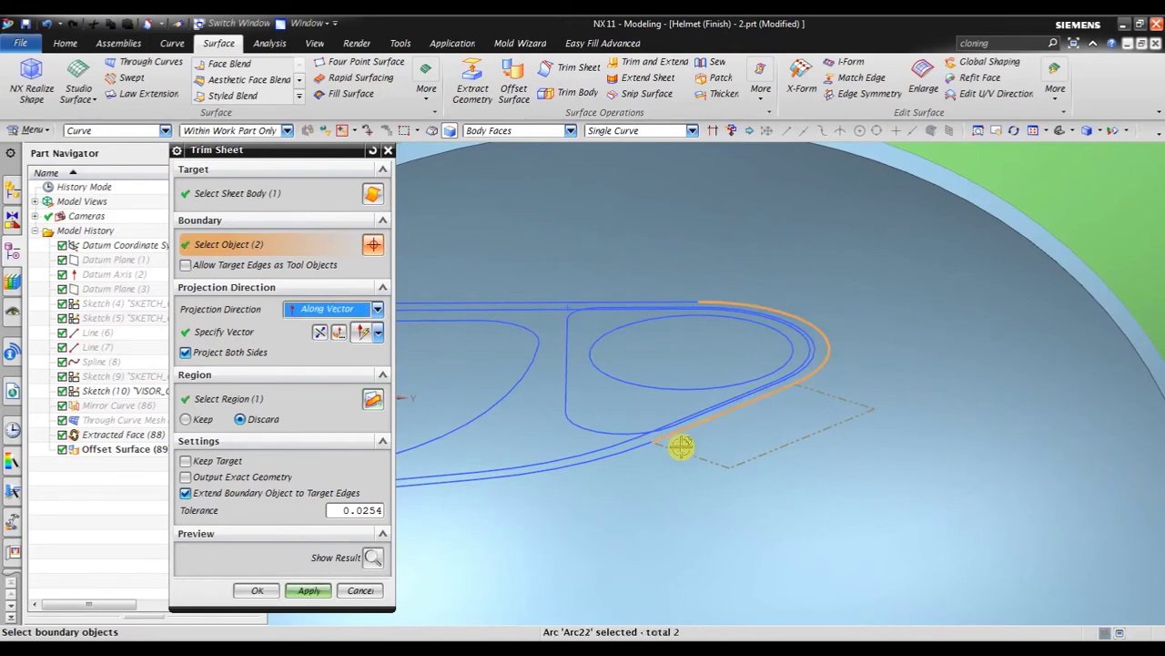
{"action": "left_click", "coordinate": [612, 455]}
{"action": "scroll", "coordinate": [947, 418], "scroll_direction": "down", "scroll_amount": 1}
{"action": "scroll", "coordinate": [729, 338], "scroll_direction": "down", "scroll_amount": 1}
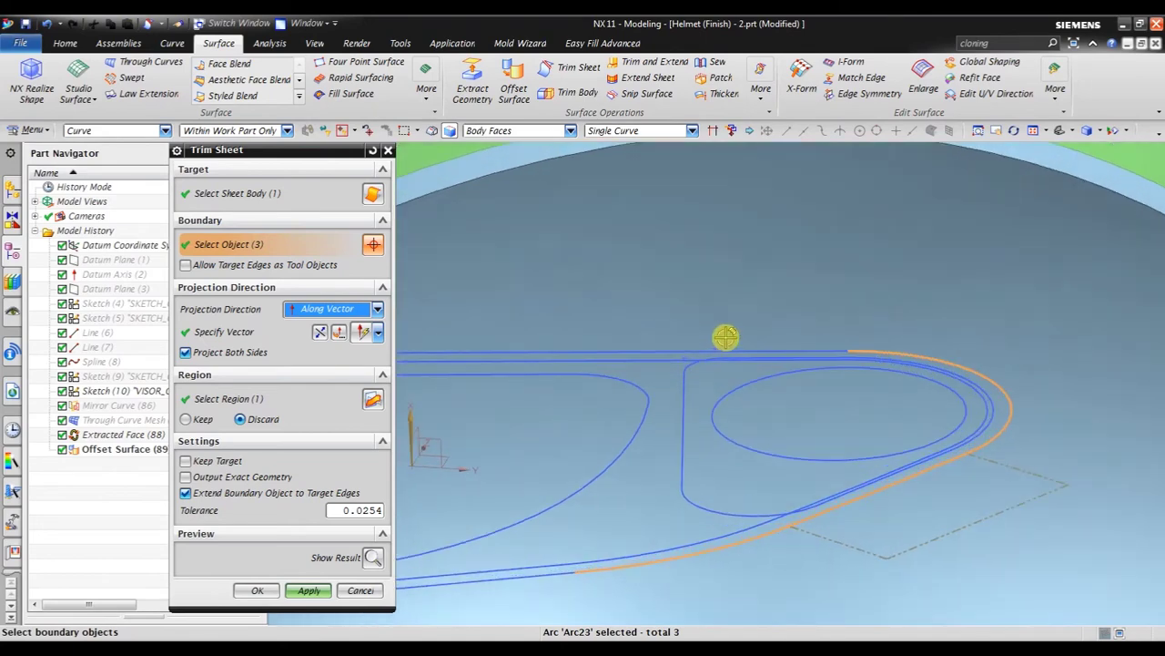
Add the top and lower lines, set the discard region, and create Trim Sheet (90)
{"action": "left_click", "coordinate": [827, 349]}
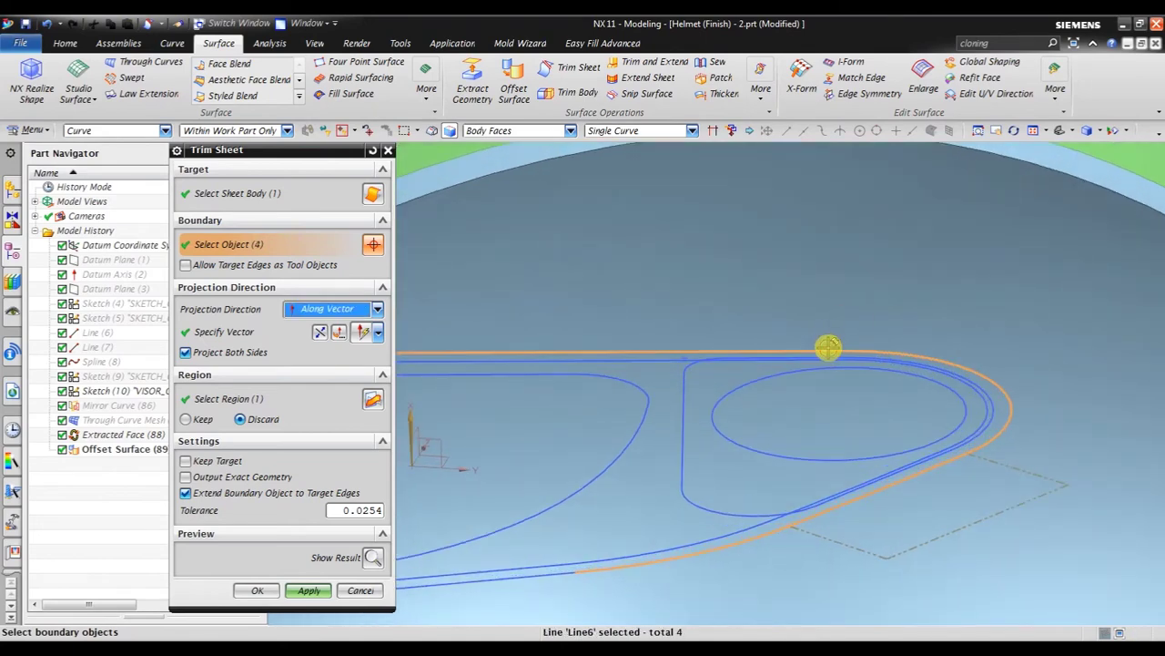
{"action": "scroll", "coordinate": [843, 301], "scroll_direction": "up", "scroll_amount": 1}
{"action": "scroll", "coordinate": [745, 450], "scroll_direction": "up", "scroll_amount": 1}
{"action": "scroll", "coordinate": [710, 427], "scroll_direction": "down", "scroll_amount": 1}
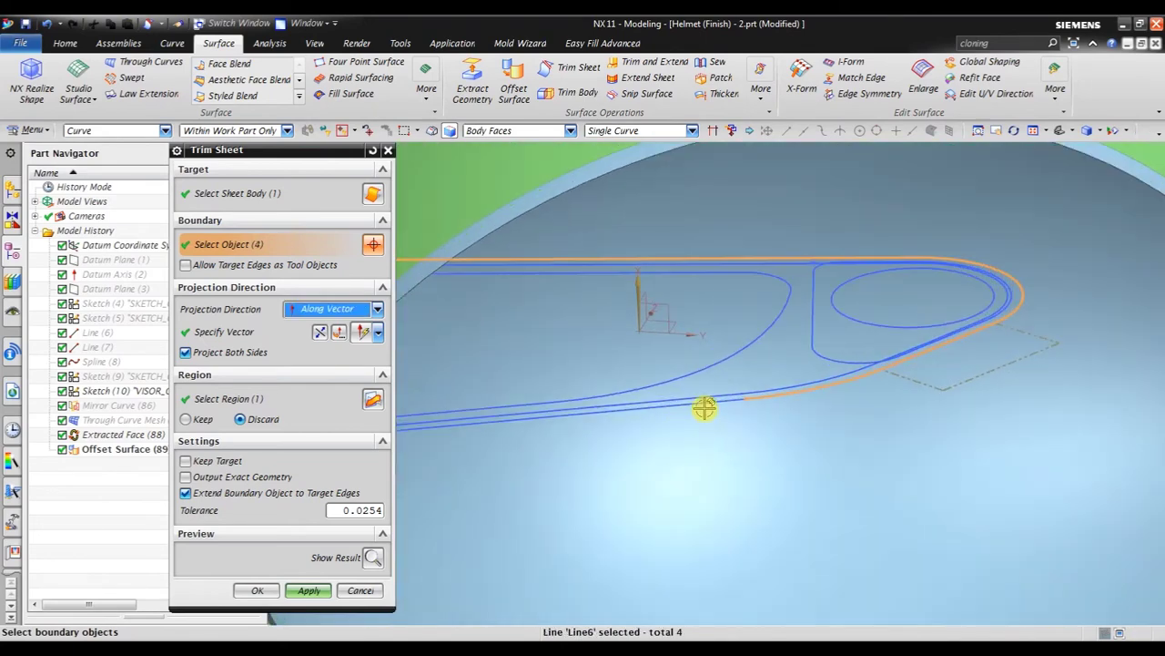
{"action": "left_click", "coordinate": [699, 405]}
{"action": "scroll", "coordinate": [687, 409], "scroll_direction": "up", "scroll_amount": 2}
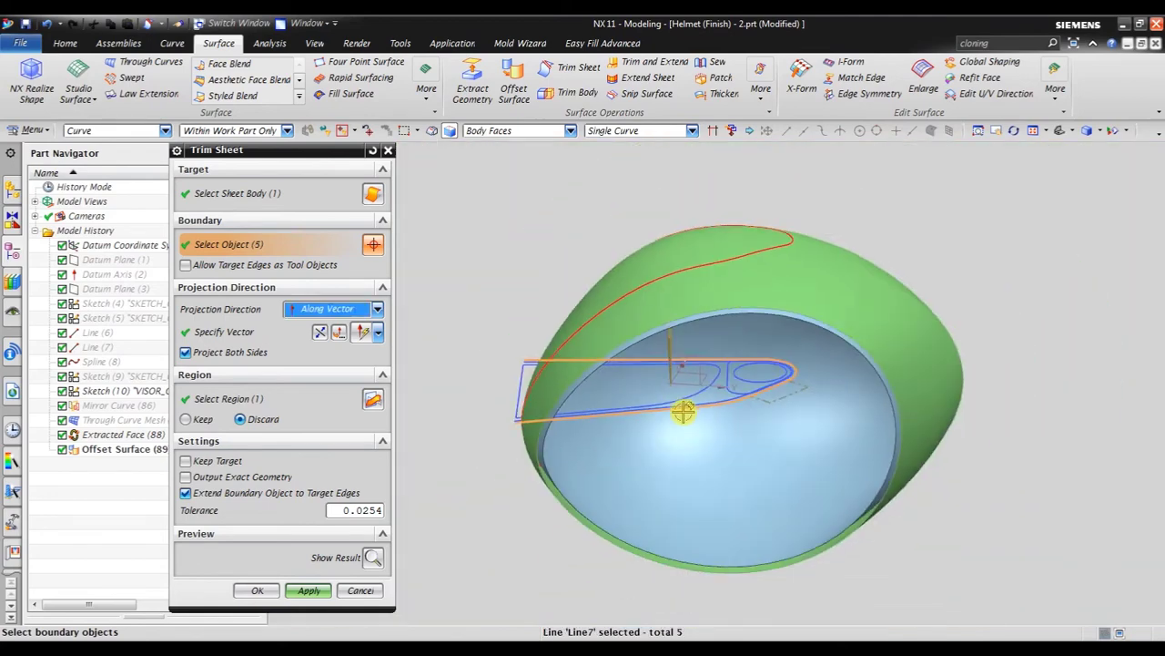
{"action": "middle_click_drag", "start_coordinate": [695, 489], "coordinate": [710, 523]}
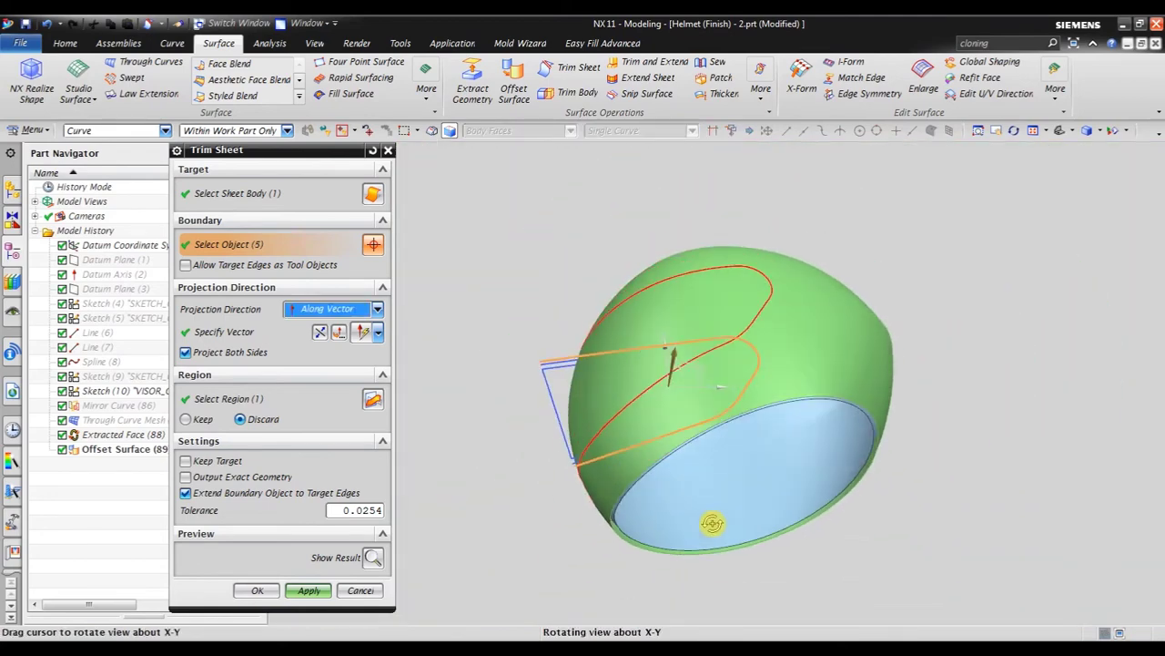
{"action": "left_click", "coordinate": [376, 402]}
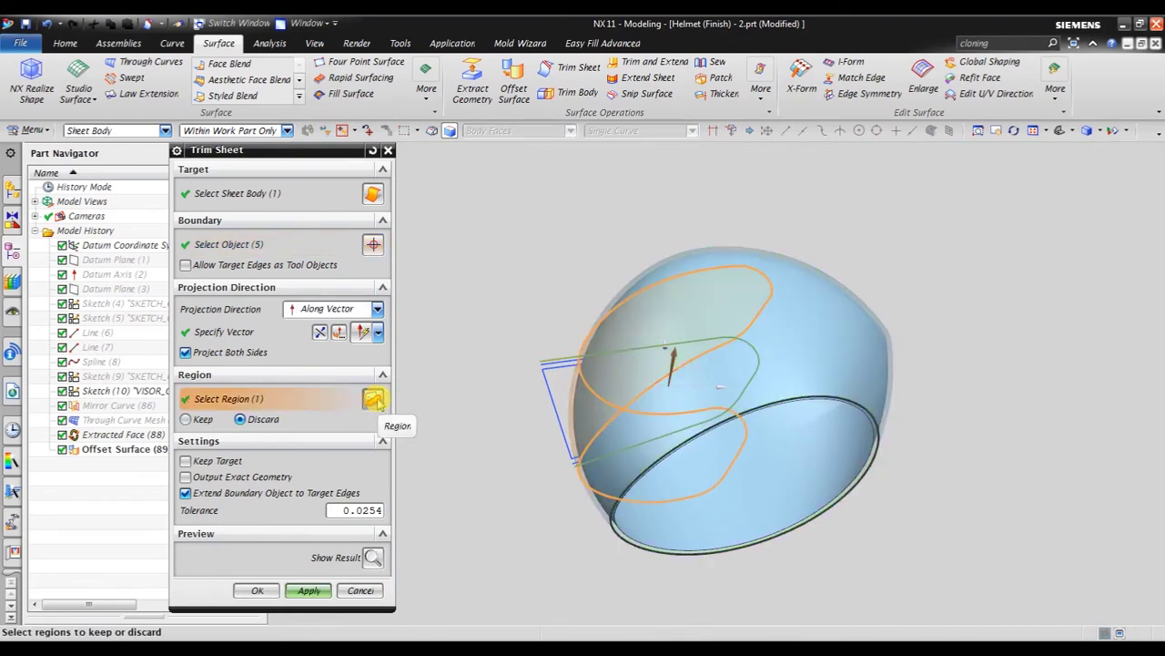
{"action": "left_click", "coordinate": [258, 591]}
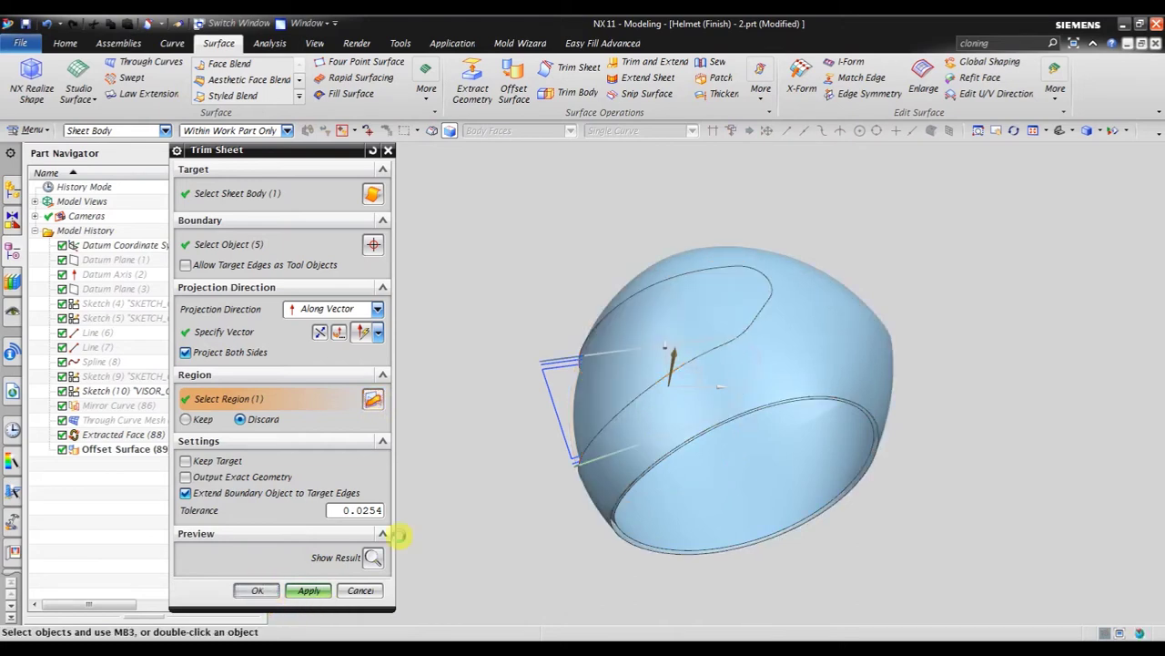
Start a new Trim Sheet targeting the helmet sheet body
{"action": "mouse_move", "coordinate": [799, 361]}
{"action": "middle_mouse_down"}
{"action": "mouse_move", "coordinate": [885, 313]}
{"action": "mouse_move", "coordinate": [887, 264]}
{"action": "mouse_move", "coordinate": [913, 257]}
{"action": "mouse_move", "coordinate": [924, 276]}
{"action": "mouse_move", "coordinate": [837, 289]}
{"action": "mouse_move", "coordinate": [893, 294]}
{"action": "mouse_move", "coordinate": [880, 325]}
{"action": "mouse_move", "coordinate": [861, 298]}
{"action": "middle_mouse_up"}
{"action": "left_click", "coordinate": [579, 68]}
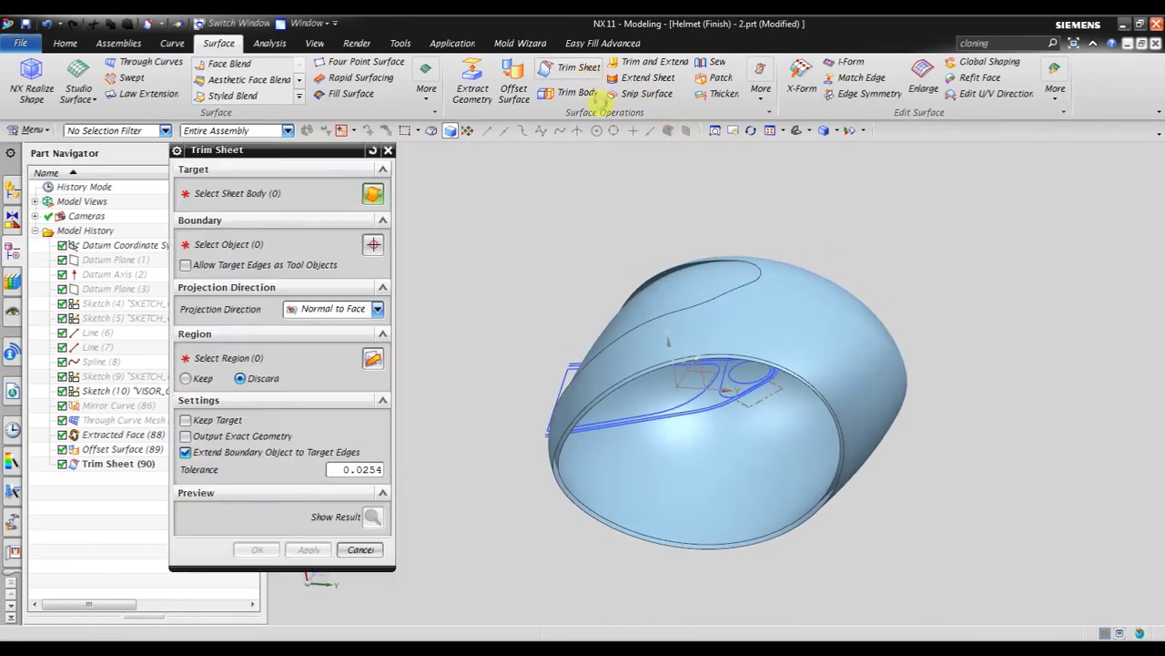
{"action": "scroll", "coordinate": [671, 342], "scroll_direction": "down", "scroll_amount": 2}
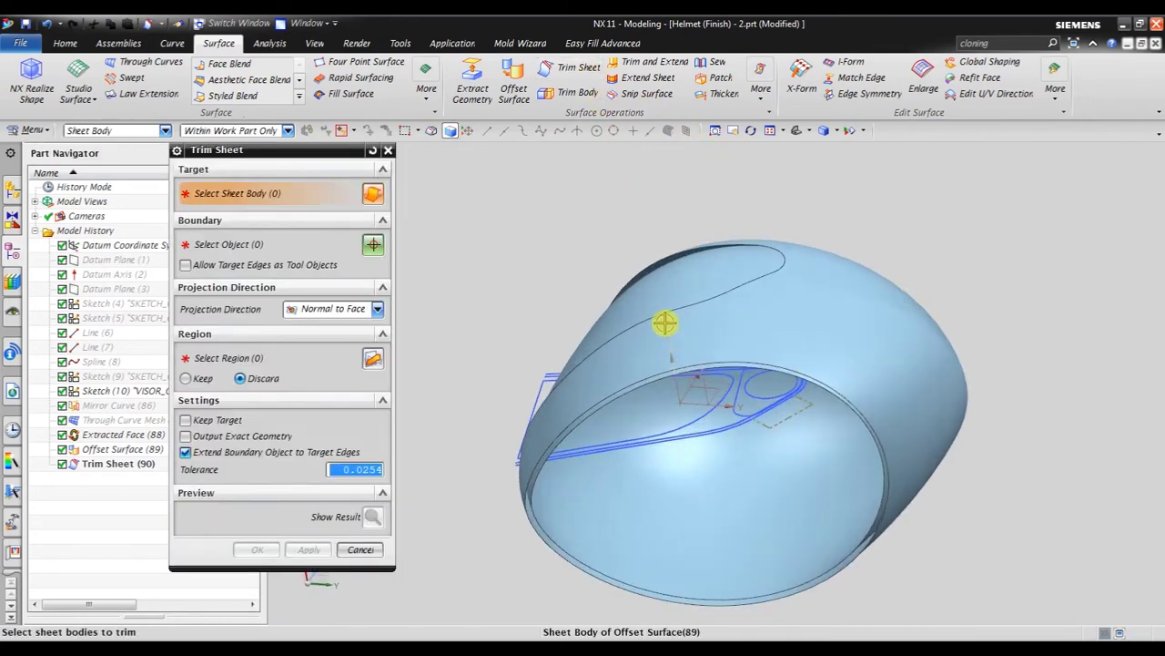
{"action": "scroll", "coordinate": [668, 322], "scroll_direction": "down", "scroll_amount": 2}
{"action": "left_click", "coordinate": [671, 273]}
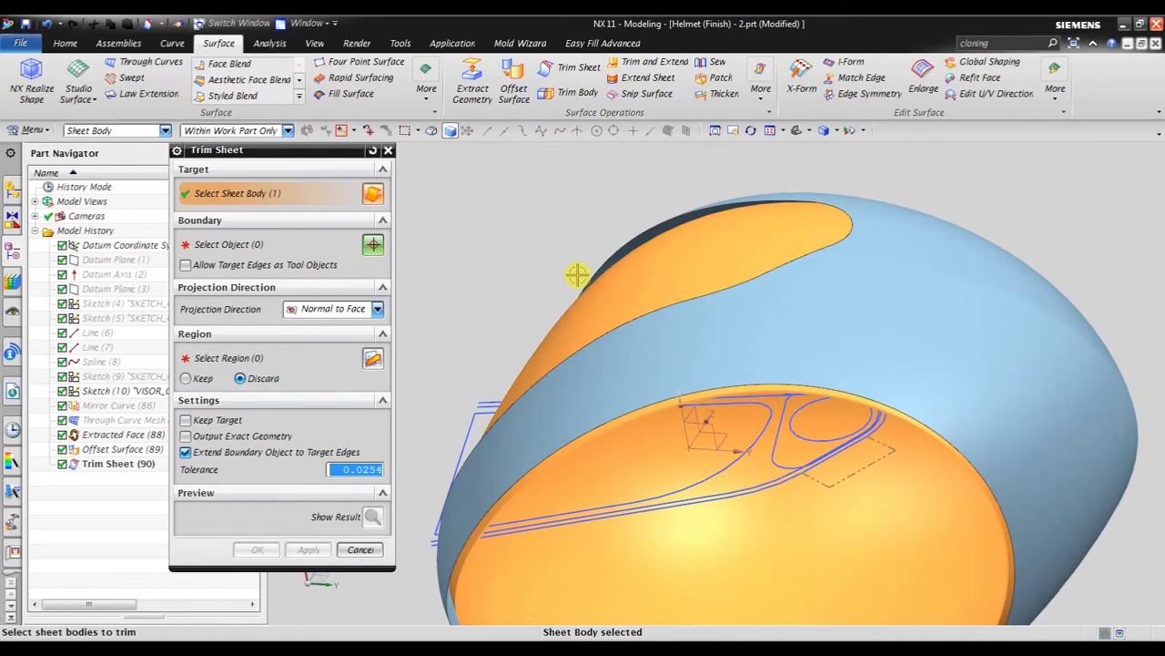
{"action": "left_click", "coordinate": [306, 248]}
{"action": "scroll", "coordinate": [577, 247], "scroll_direction": "up", "scroll_amount": 2}
{"action": "scroll", "coordinate": [775, 356], "scroll_direction": "down", "scroll_amount": 2}
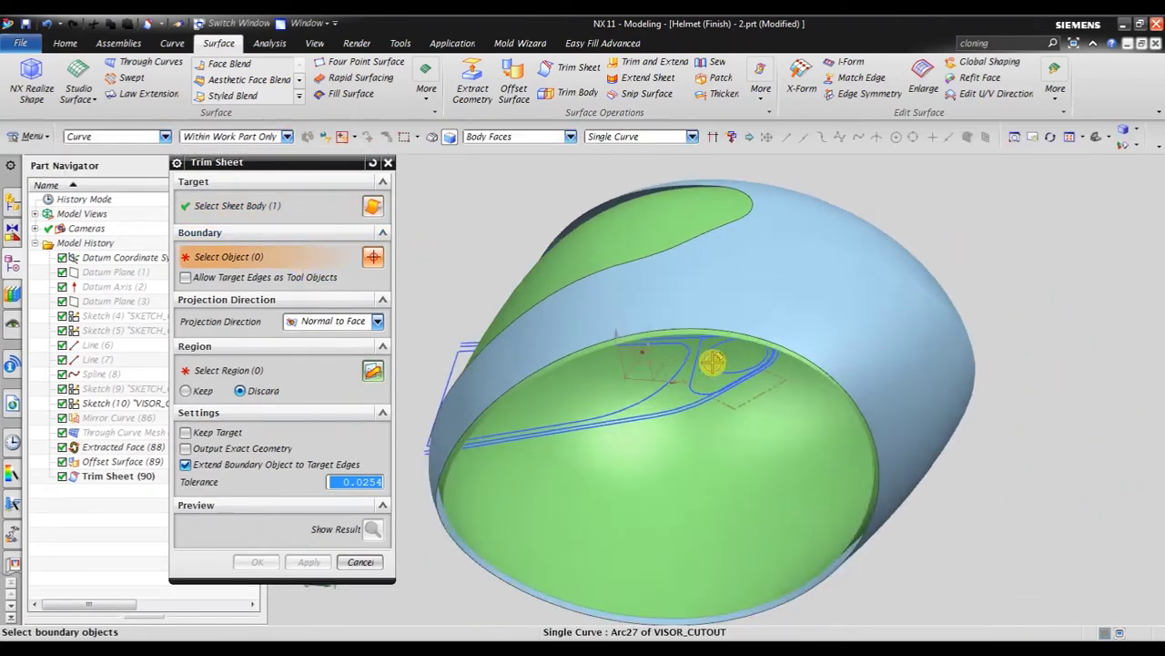
{"action": "scroll", "coordinate": [796, 396], "scroll_direction": "down", "scroll_amount": 2}
{"action": "mouse_move", "coordinate": [796, 396]}
{"action": "middle_mouse_down"}
{"action": "mouse_move", "coordinate": [826, 364]}
{"action": "mouse_move", "coordinate": [779, 383]}
{"action": "middle_mouse_up"}
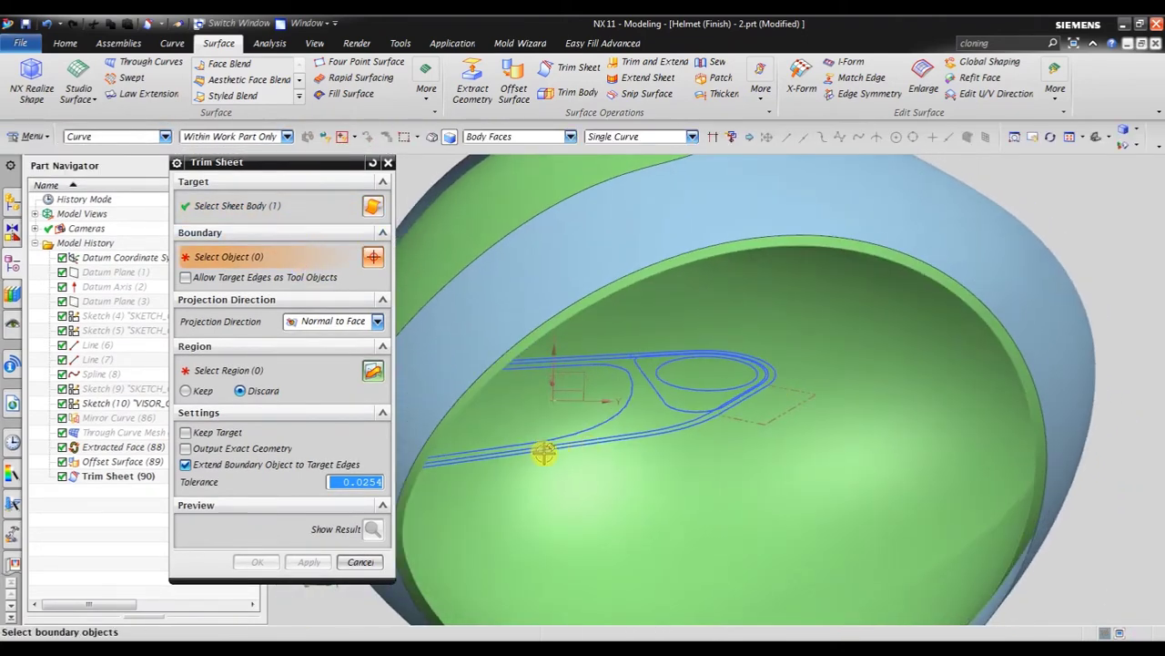
{"action": "scroll", "coordinate": [546, 450], "scroll_direction": "down", "scroll_amount": 2}
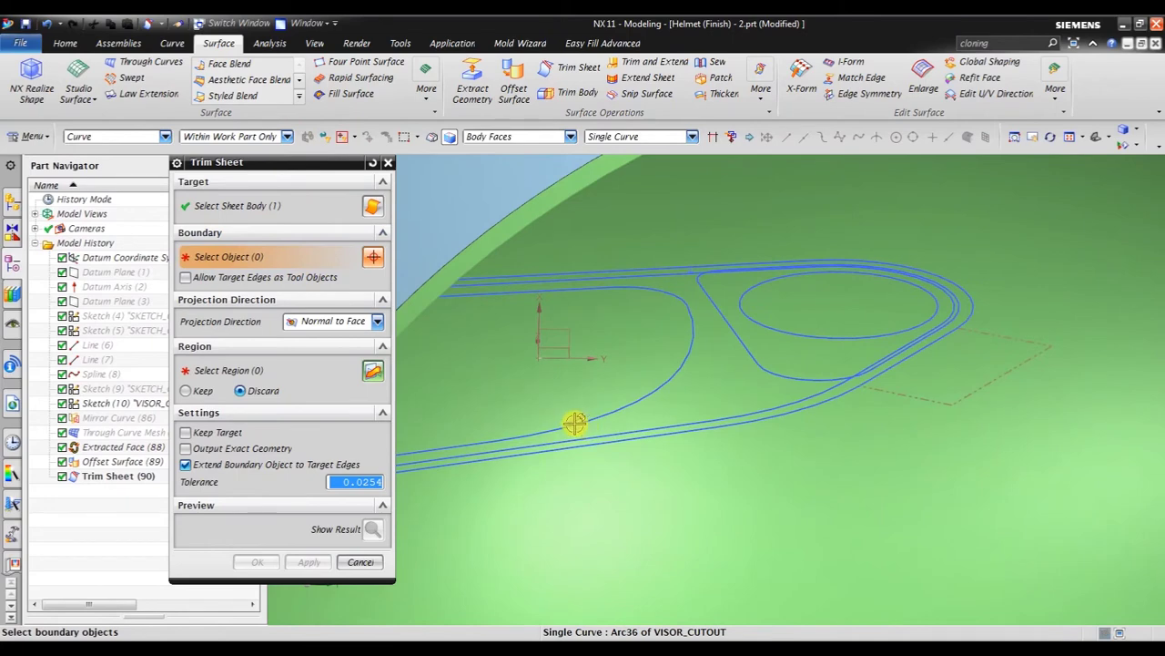
Pick the five VISOR_CUTOUT curves as the trim boundary
{"action": "left_click", "coordinate": [623, 416]}
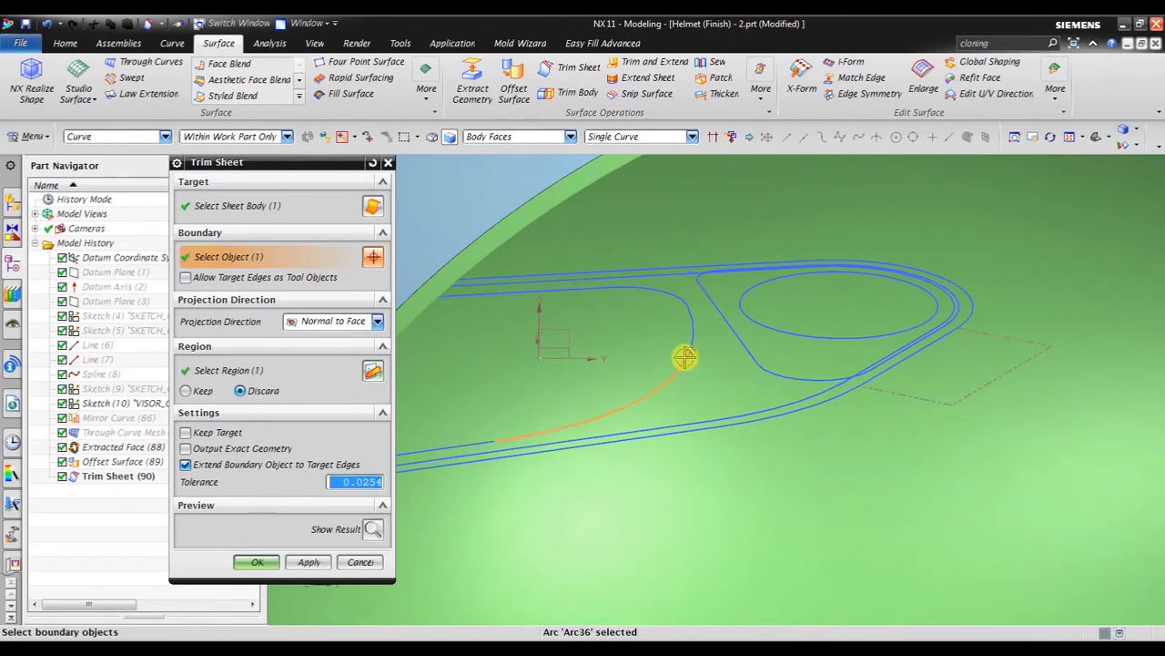
{"action": "left_click", "coordinate": [682, 308]}
{"action": "left_click", "coordinate": [613, 290]}
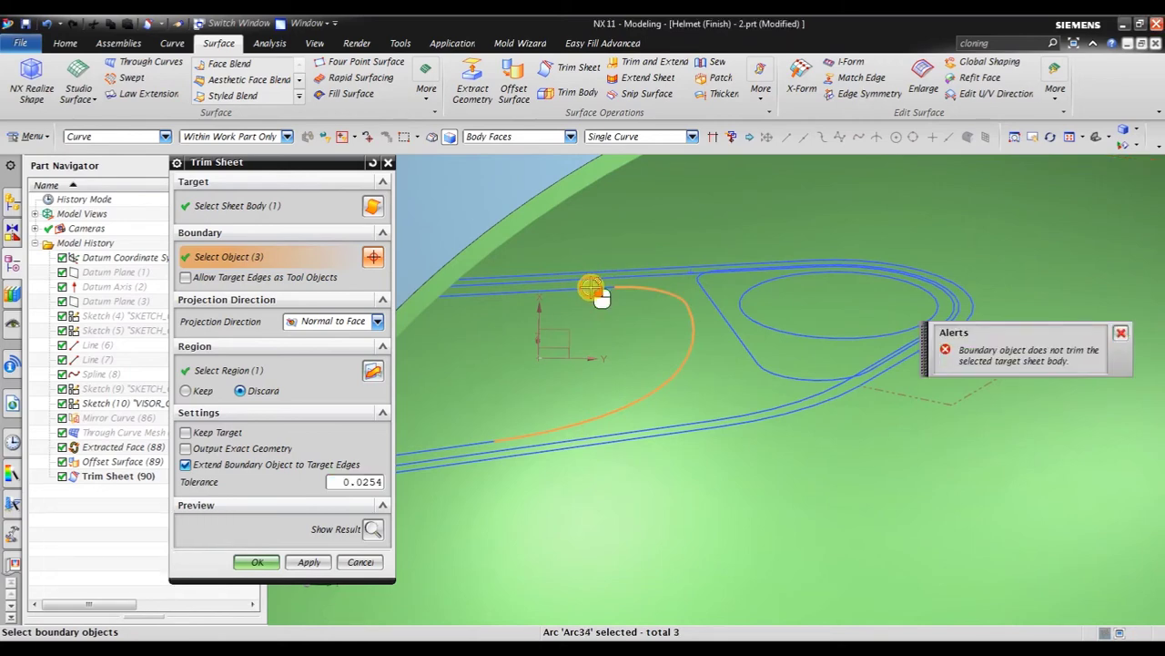
{"action": "left_click", "coordinate": [593, 289]}
{"action": "left_click", "coordinate": [444, 446]}
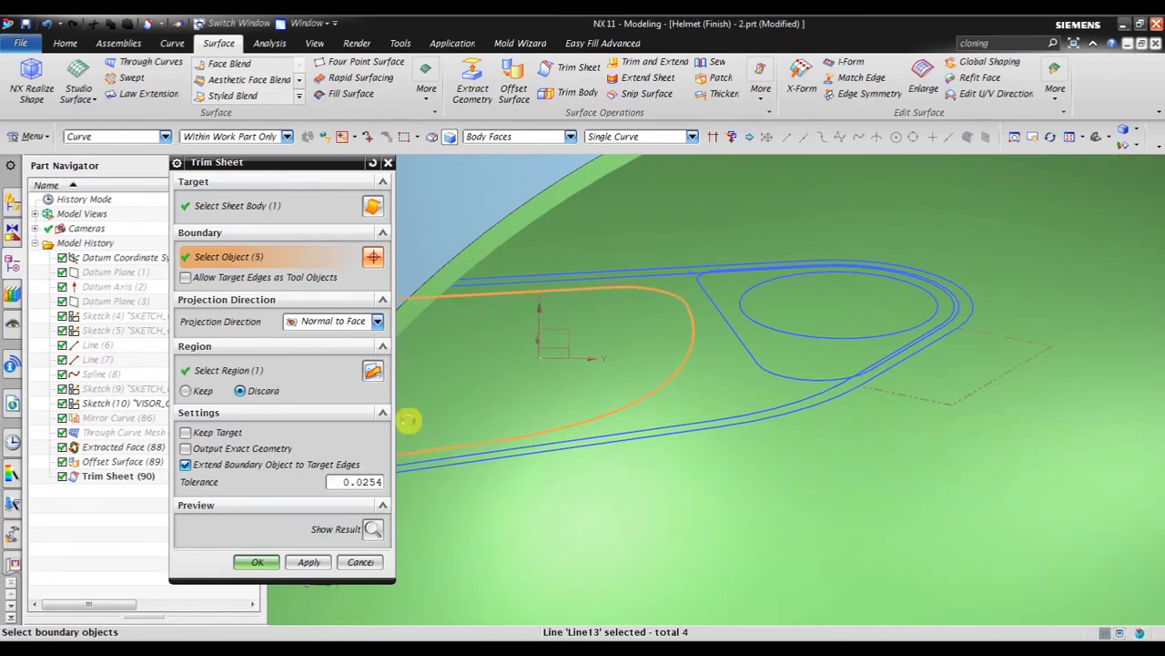
Project along the X-axis vector and create Trim Sheet (91), cutting out the visor
{"action": "left_click", "coordinate": [346, 321]}
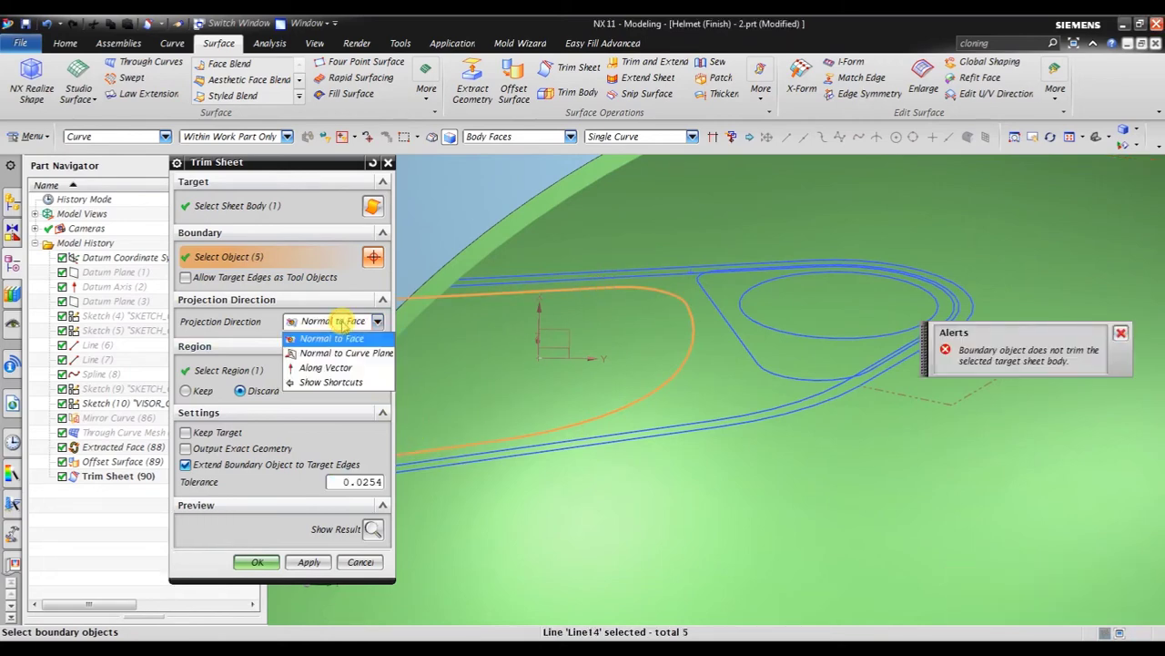
{"action": "left_click", "coordinate": [325, 367]}
{"action": "mouse_move", "coordinate": [533, 431]}
{"action": "middle_mouse_down"}
{"action": "mouse_move", "coordinate": [655, 390]}
{"action": "mouse_move", "coordinate": [611, 440]}
{"action": "middle_mouse_up"}
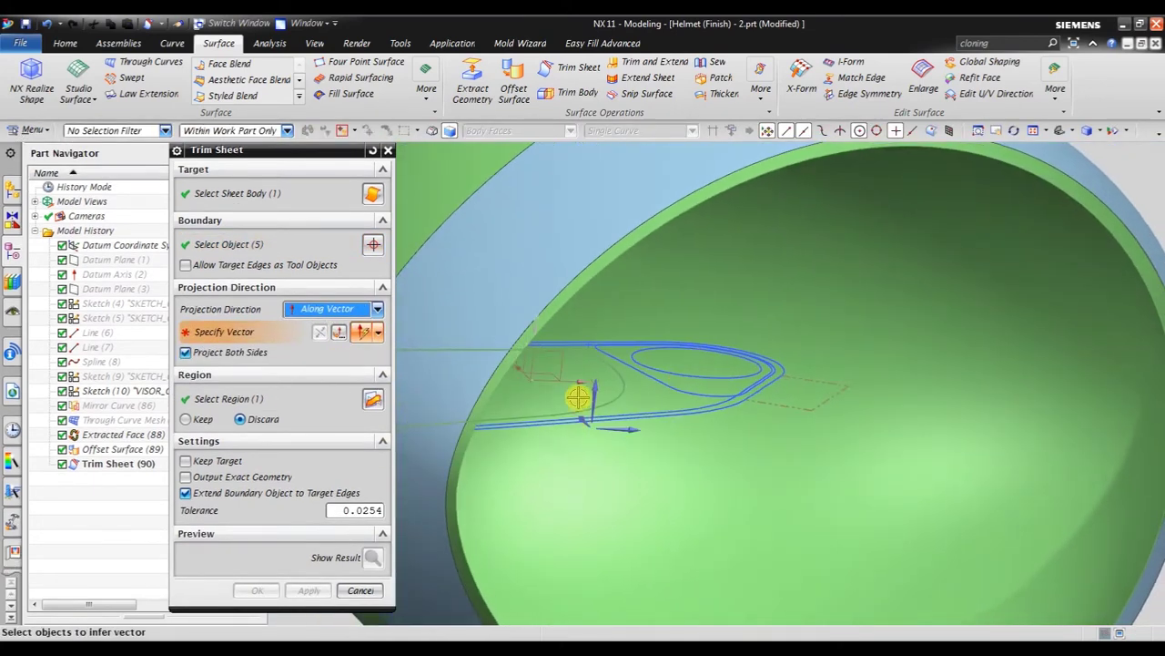
{"action": "scroll", "coordinate": [583, 391], "scroll_direction": "up", "scroll_amount": 2}
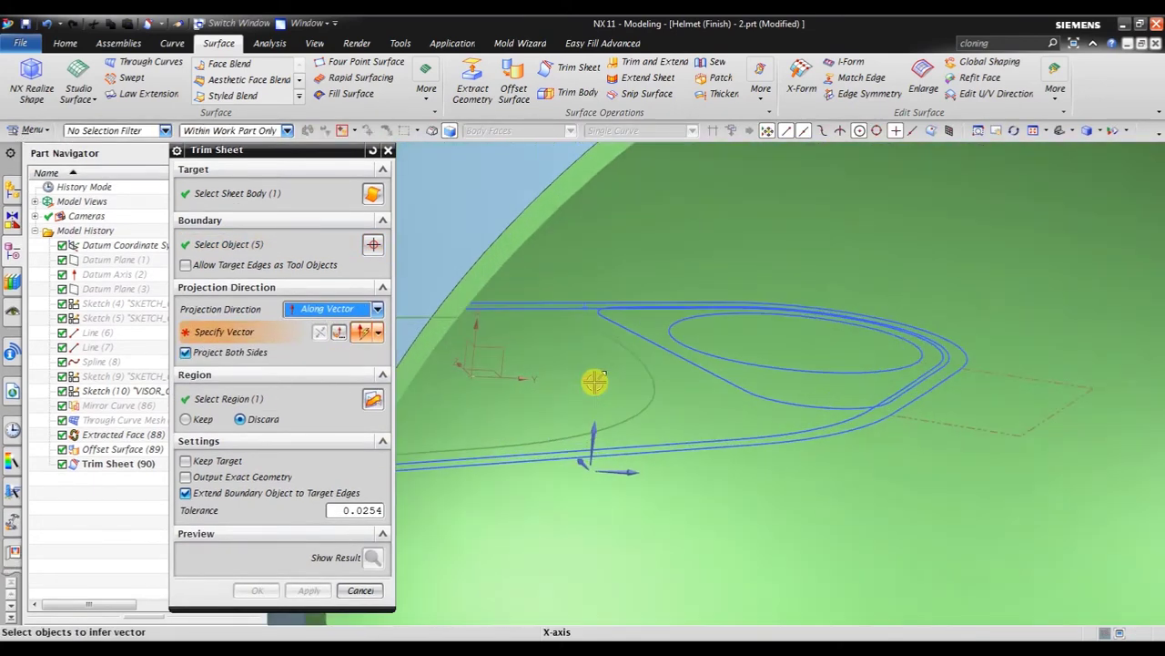
{"action": "left_click", "coordinate": [593, 439]}
{"action": "scroll", "coordinate": [604, 373], "scroll_direction": "down", "scroll_amount": 3}
{"action": "scroll", "coordinate": [603, 371], "scroll_direction": "down", "scroll_amount": 2}
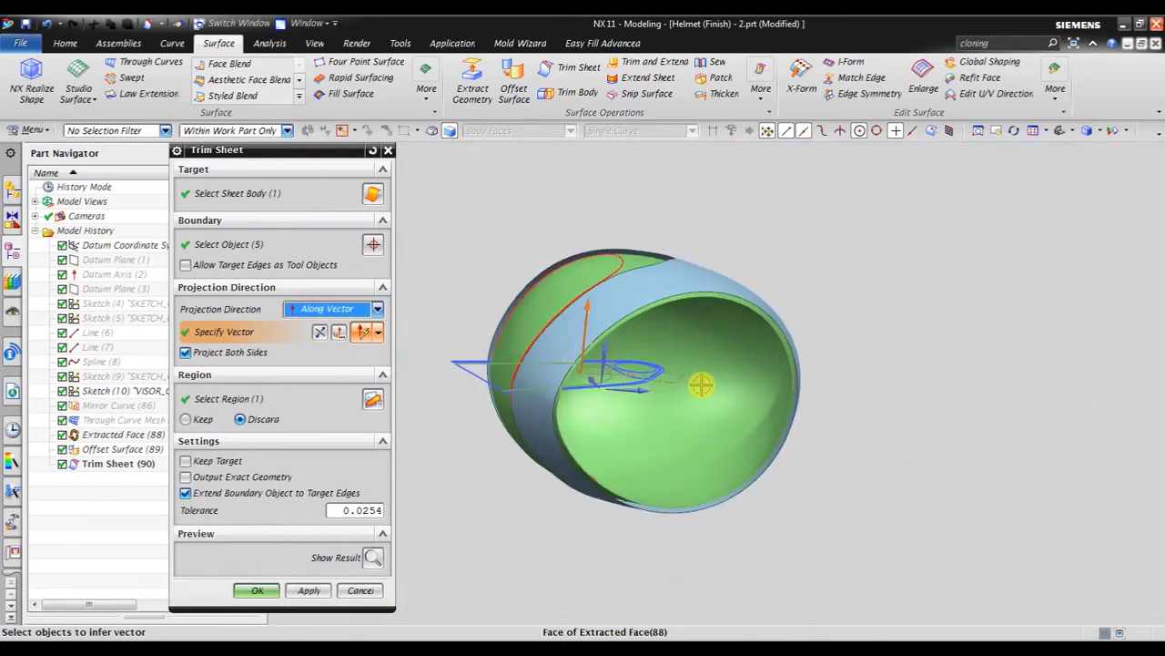
{"action": "middle_click_drag", "start_coordinate": [702, 385], "coordinate": [697, 457]}
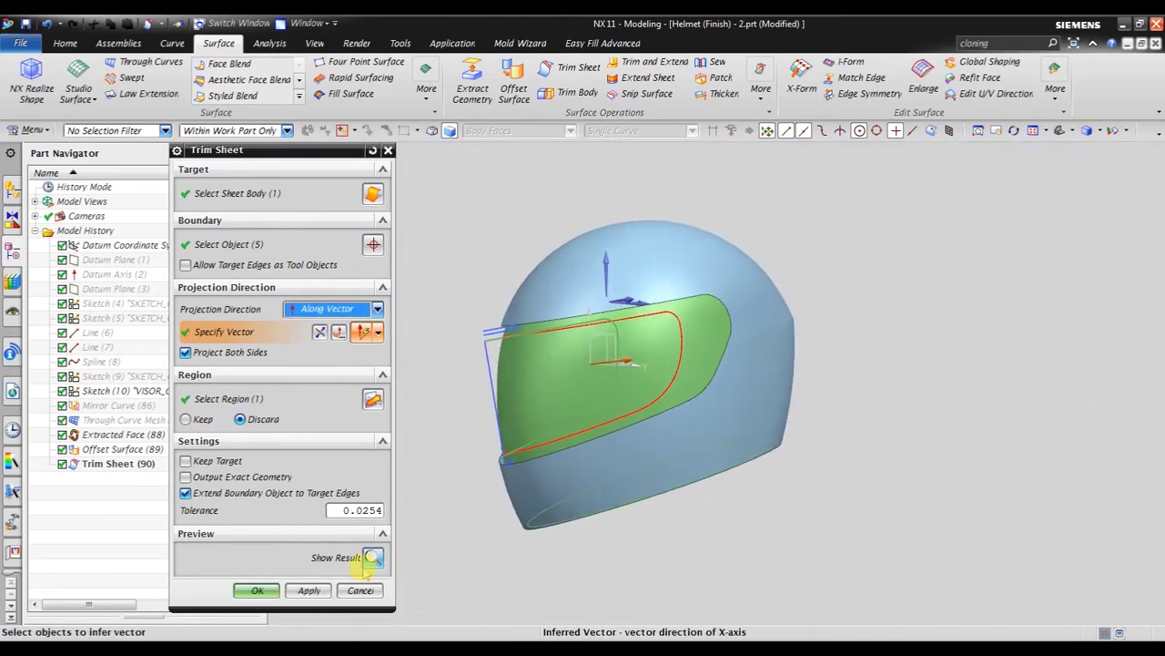
{"action": "left_click", "coordinate": [258, 590]}
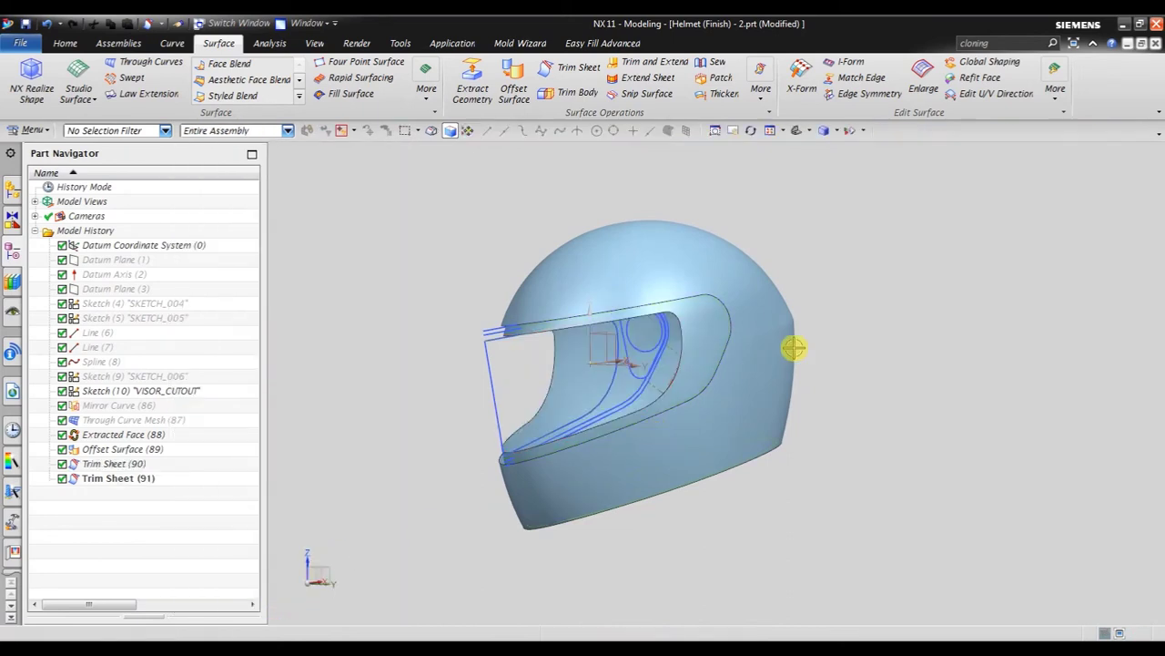
Select the trimmed helmet face for Offset Surface and reverse the direction outward
{"action": "middle_click_drag", "start_coordinate": [793, 346], "coordinate": [834, 333]}
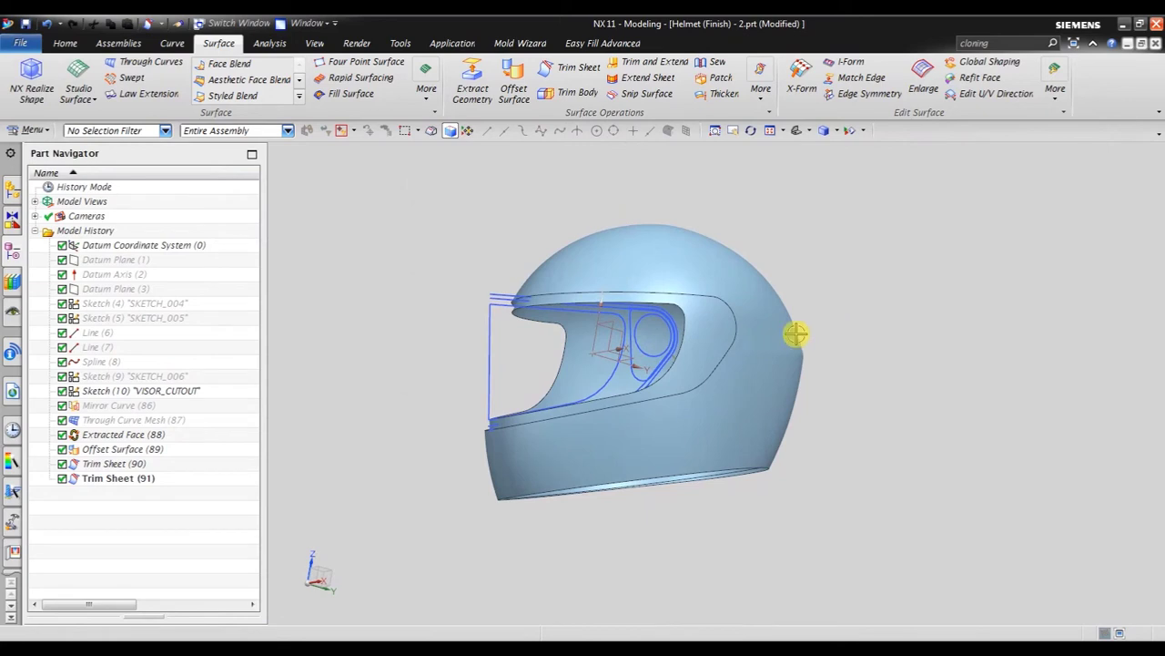
{"action": "scroll", "coordinate": [681, 330], "scroll_direction": "up", "scroll_amount": 3}
{"action": "mouse_move", "coordinate": [702, 356]}
{"action": "middle_mouse_down"}
{"action": "mouse_move", "coordinate": [650, 374]}
{"action": "mouse_move", "coordinate": [686, 377]}
{"action": "mouse_move", "coordinate": [697, 362]}
{"action": "middle_mouse_up"}
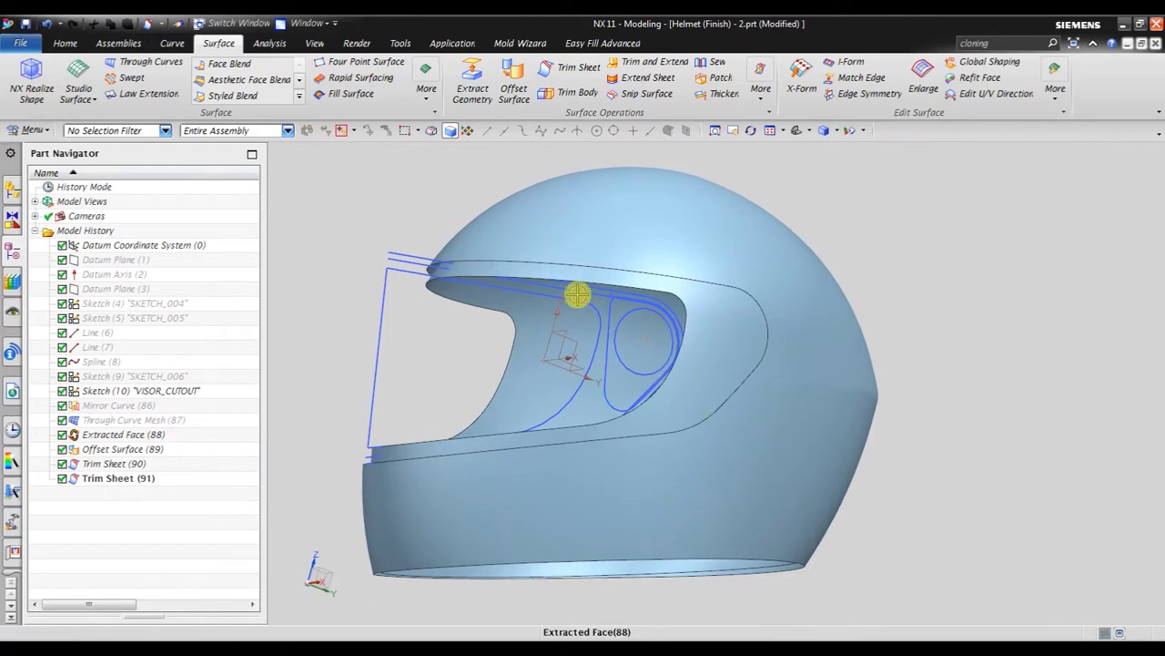
{"action": "left_click", "coordinate": [514, 88]}
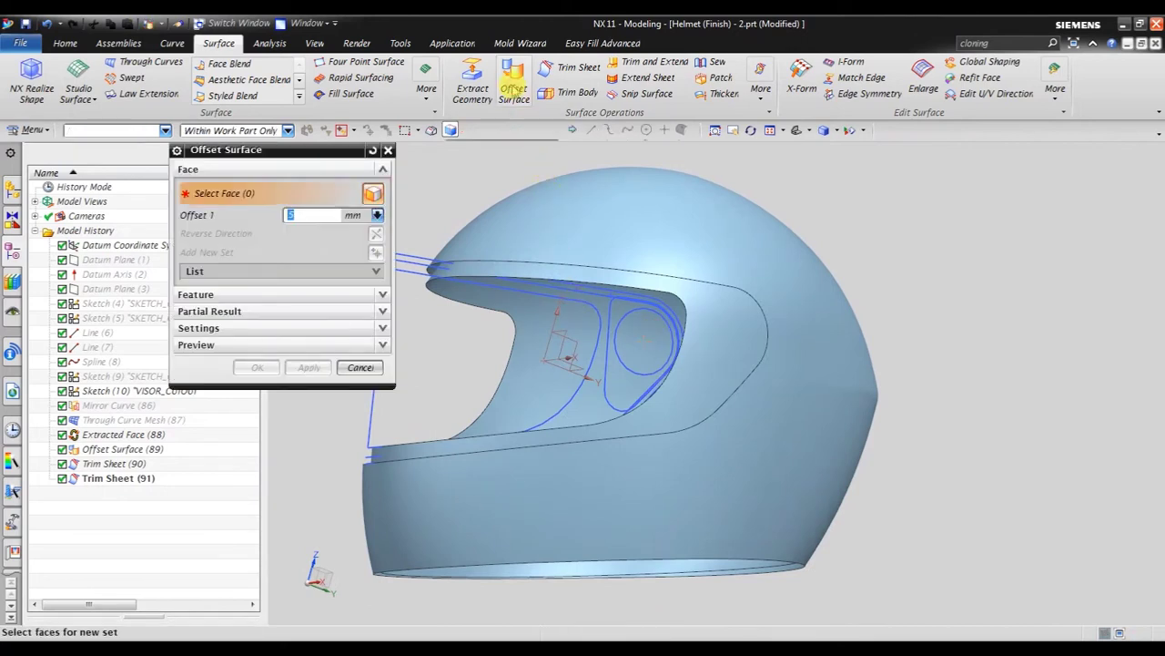
{"action": "left_click", "coordinate": [703, 337]}
{"action": "middle_click_drag", "start_coordinate": [890, 377], "coordinate": [911, 340]}
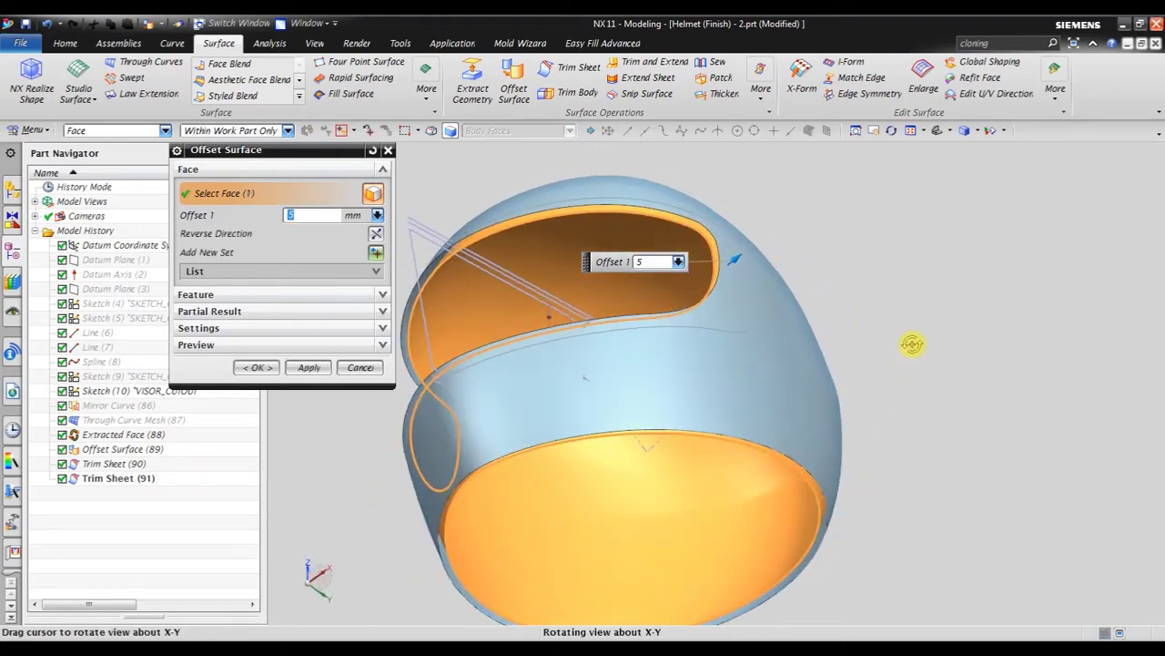
{"action": "left_click", "coordinate": [376, 234]}
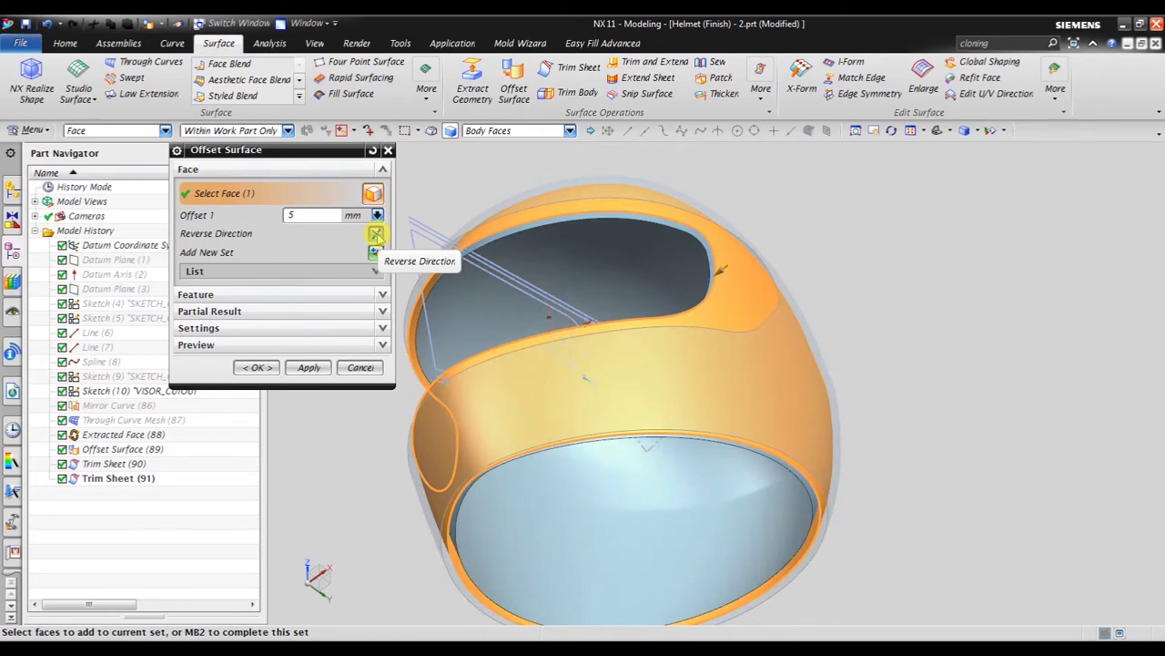
Set Offset 1 to 2 mm and confirm, creating Offset Surface (92)
{"action": "left_click", "coordinate": [322, 216]}
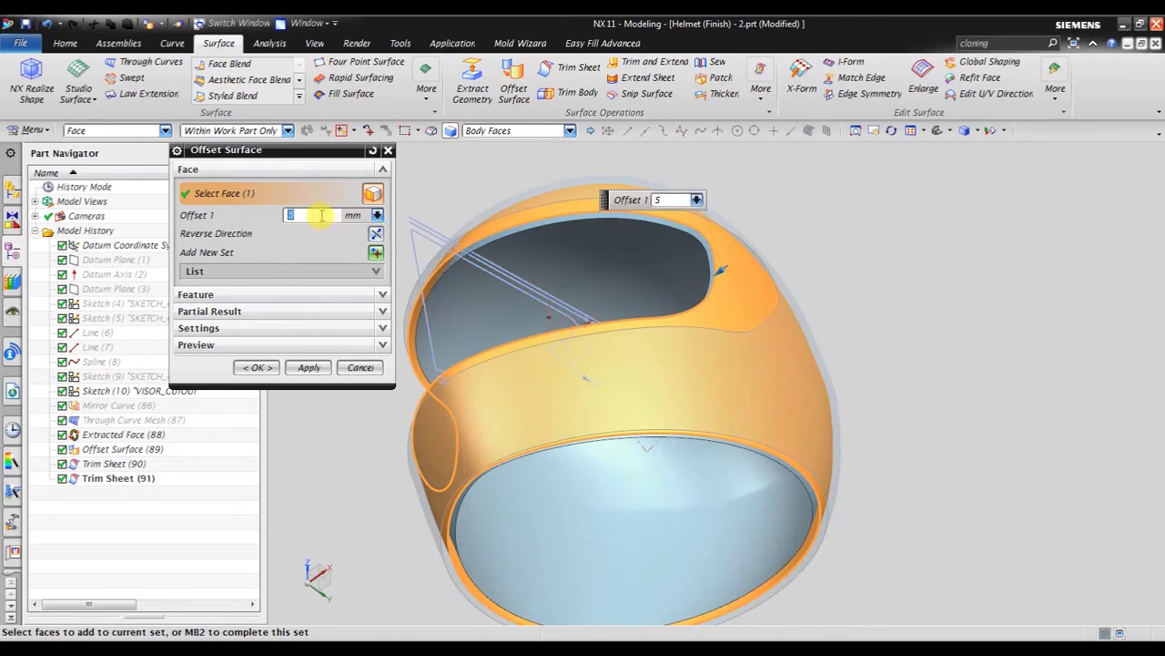
{"action": "type", "text": "2"}
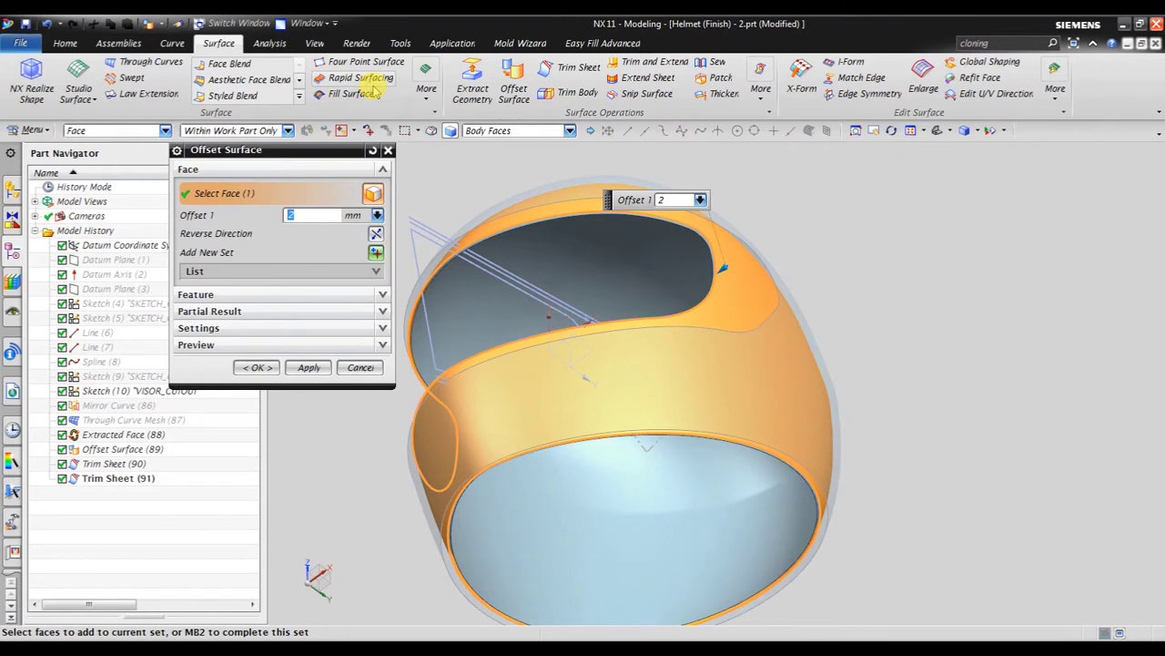
{"action": "left_click", "coordinate": [795, 515]}
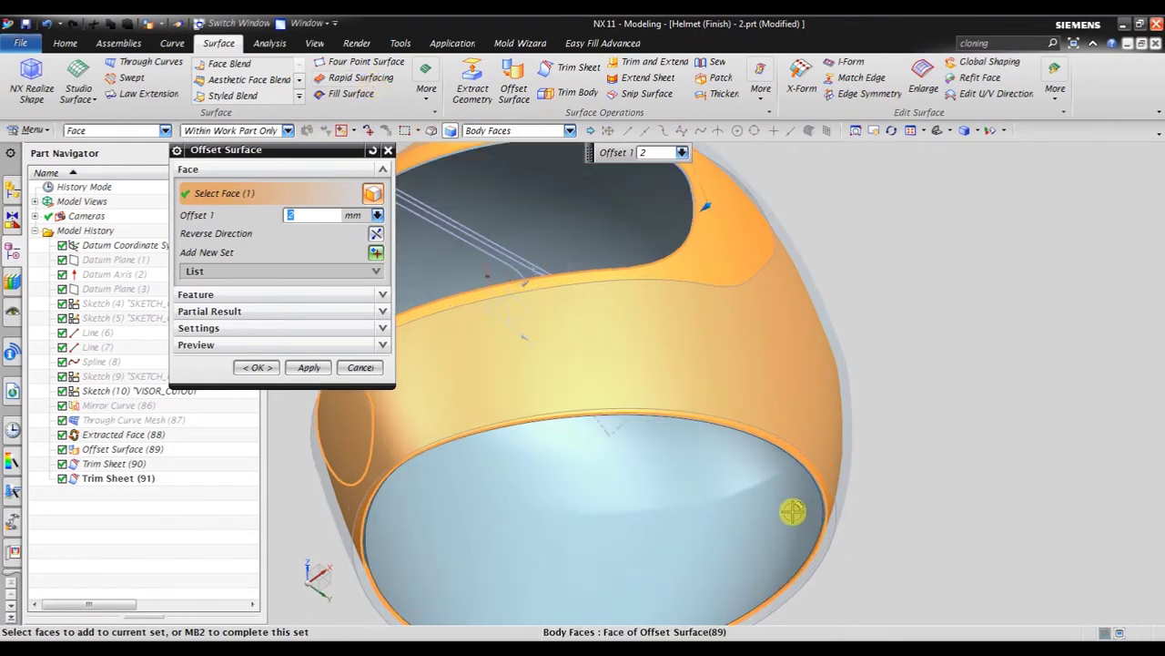
{"action": "left_click", "coordinate": [246, 369]}
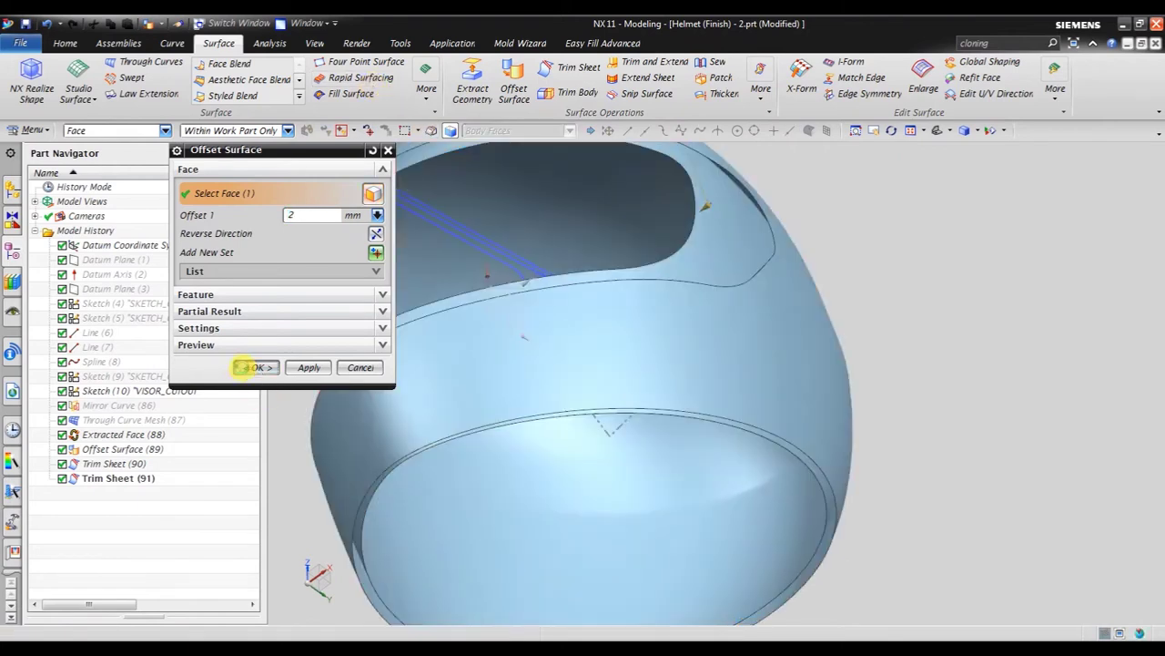
{"action": "scroll", "coordinate": [860, 367], "scroll_direction": "down", "scroll_amount": 4}
{"action": "mouse_move", "coordinate": [809, 301]}
{"action": "middle_mouse_down"}
{"action": "mouse_move", "coordinate": [771, 330]}
{"action": "mouse_move", "coordinate": [766, 296]}
{"action": "mouse_move", "coordinate": [752, 315]}
{"action": "mouse_move", "coordinate": [802, 342]}
{"action": "mouse_move", "coordinate": [799, 359]}
{"action": "middle_mouse_up"}
{"action": "scroll", "coordinate": [583, 510], "scroll_direction": "up", "scroll_amount": 3}
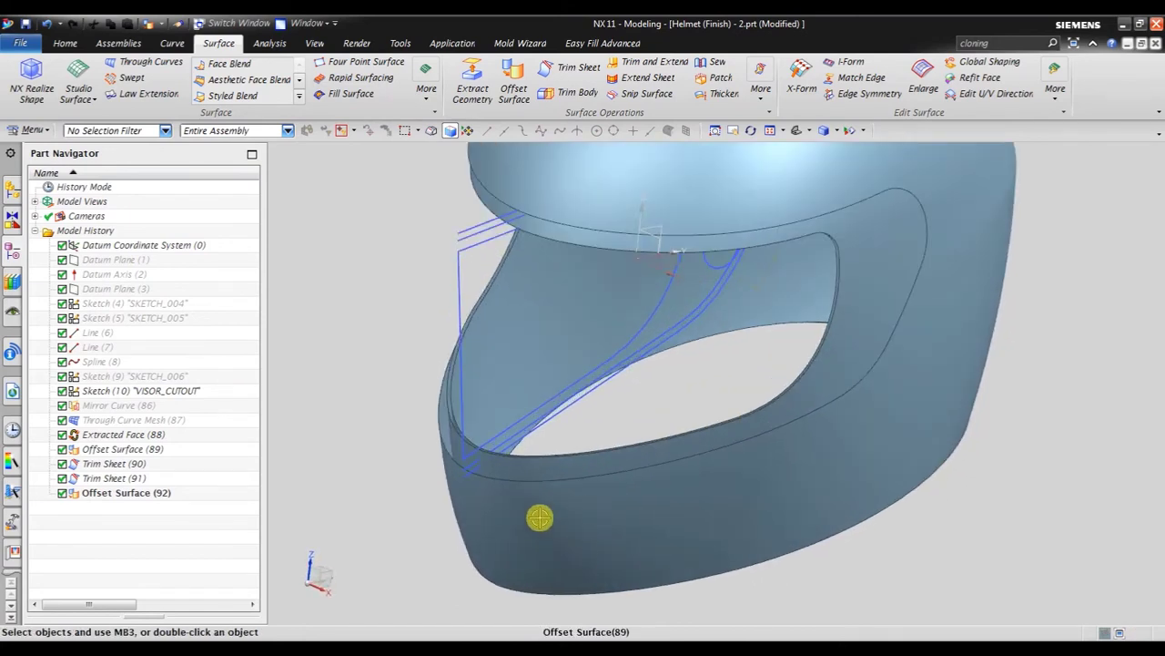
Start a law extension on the rim edge chain, then abandon it
{"action": "left_click", "coordinate": [113, 97]}
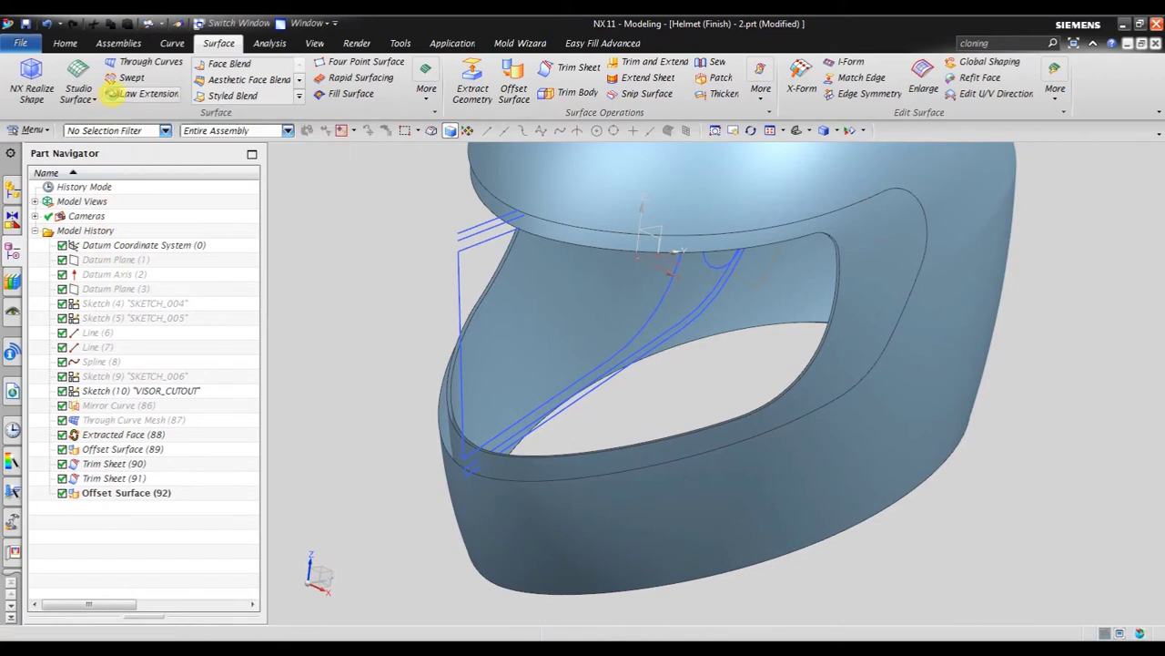
{"action": "scroll", "coordinate": [680, 356], "scroll_direction": "down", "scroll_amount": 2}
{"action": "scroll", "coordinate": [604, 443], "scroll_direction": "up", "scroll_amount": 2}
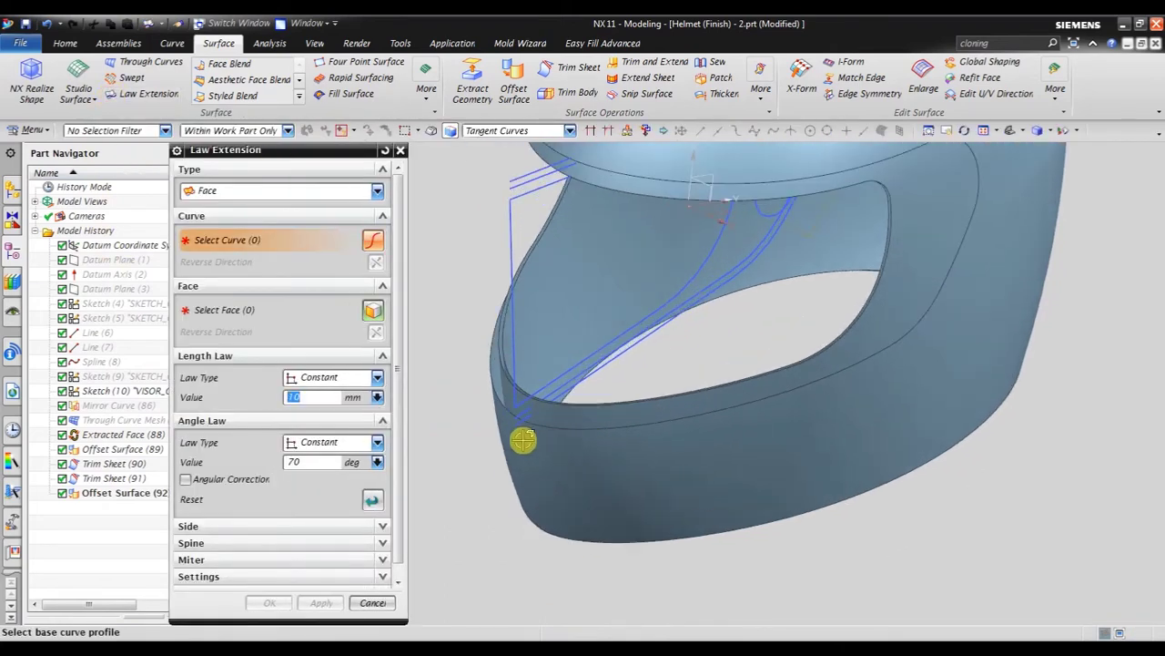
{"action": "scroll", "coordinate": [523, 437], "scroll_direction": "up", "scroll_amount": 2}
{"action": "scroll", "coordinate": [520, 437], "scroll_direction": "up", "scroll_amount": 2}
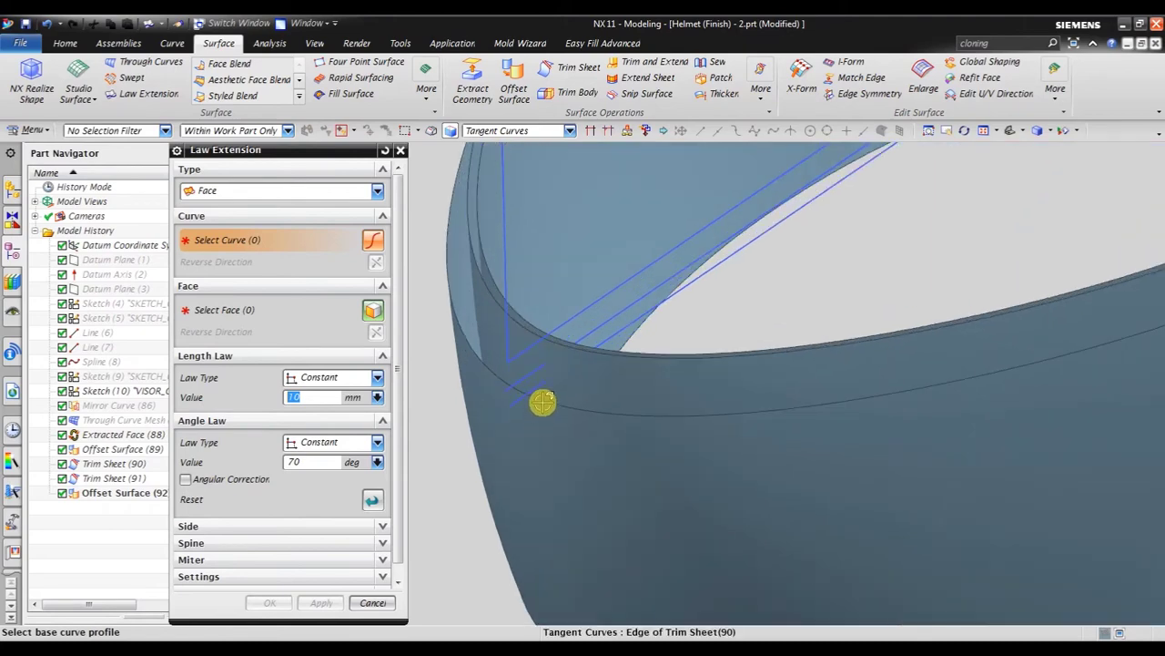
{"action": "left_click", "coordinate": [543, 402]}
{"action": "scroll", "coordinate": [512, 461], "scroll_direction": "down", "scroll_amount": 2}
{"action": "scroll", "coordinate": [512, 468], "scroll_direction": "down", "scroll_amount": 2}
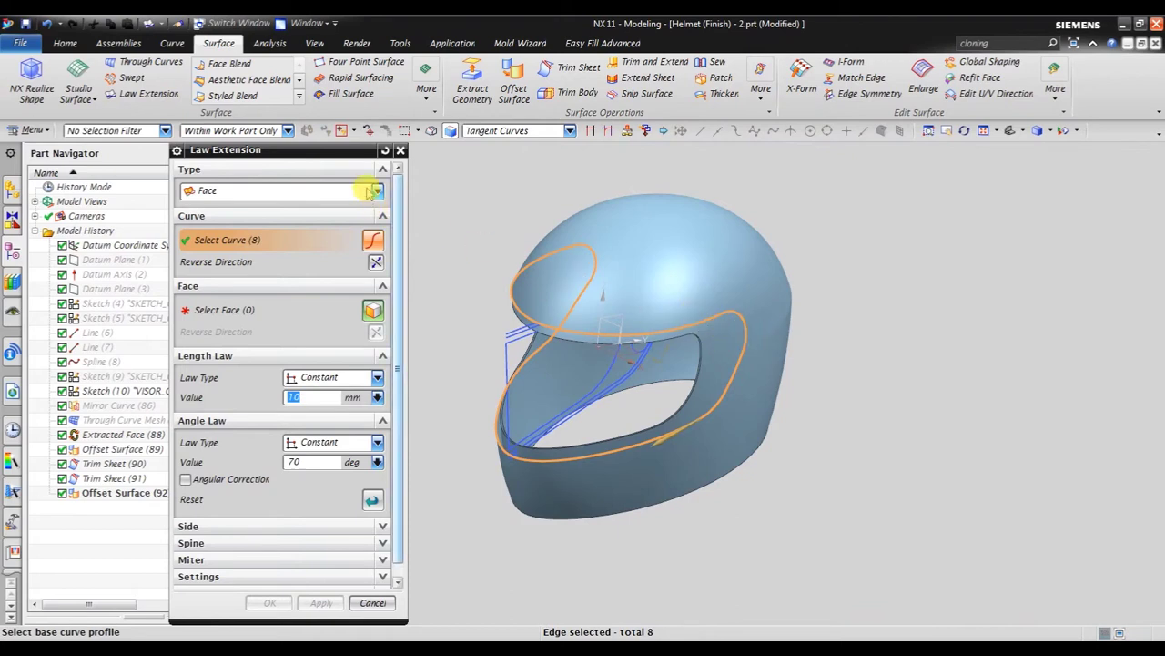
{"action": "key", "text": "Escape"}
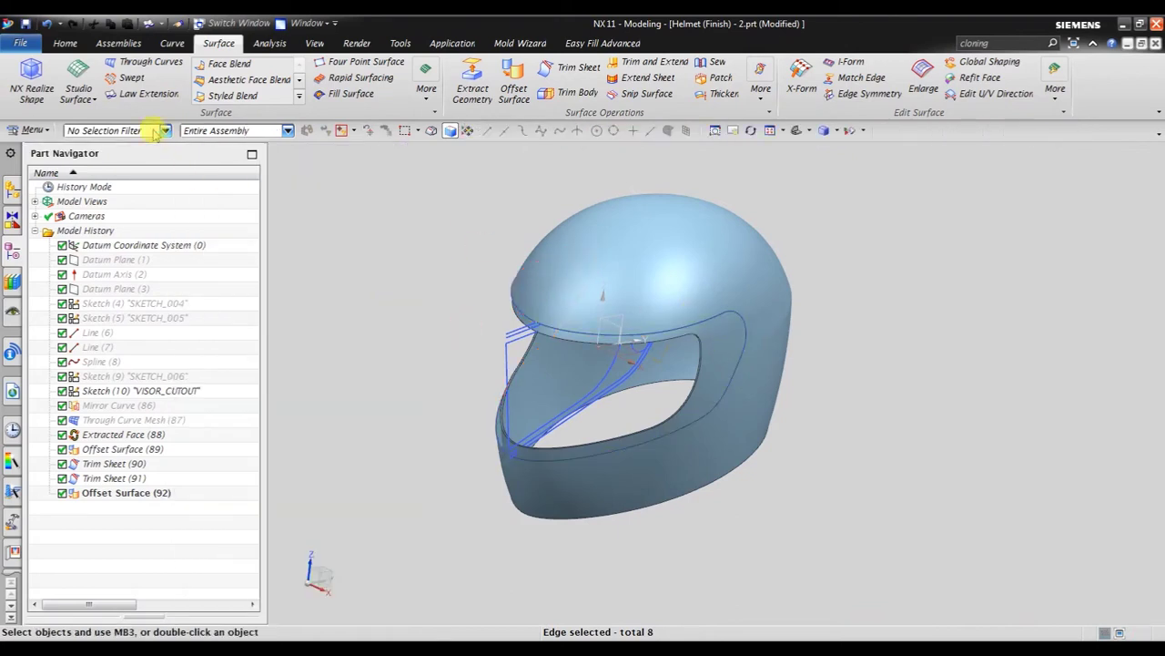
Begin a new Law Extension with the 8 visor-opening edges as the base curve
{"action": "left_click", "coordinate": [127, 92]}
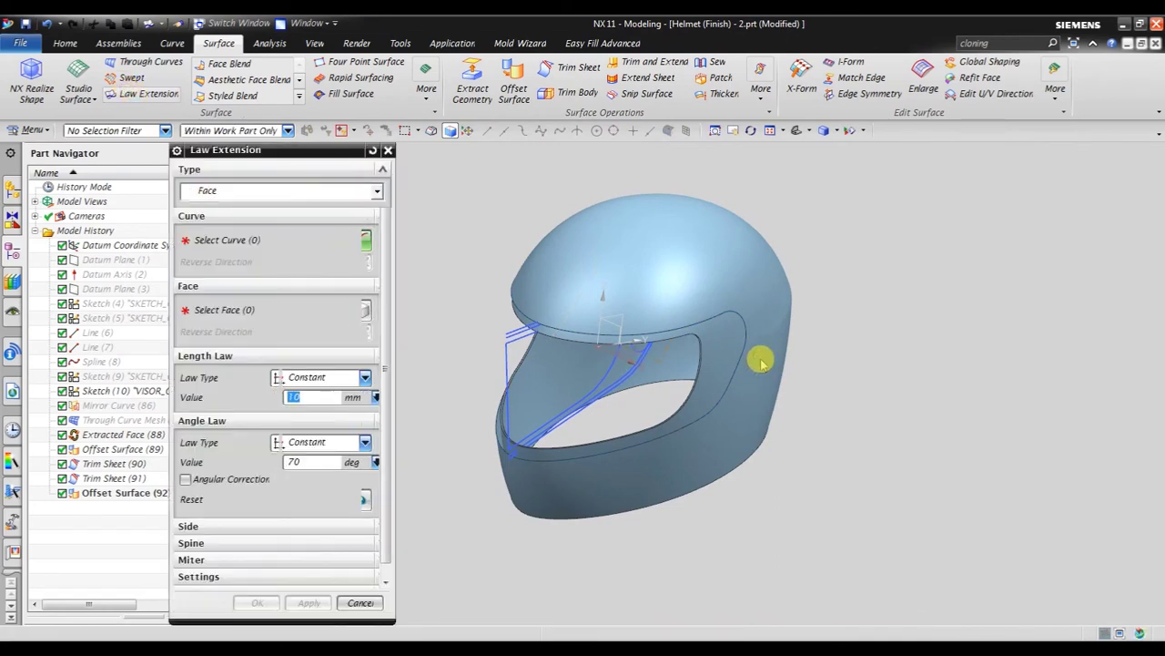
{"action": "scroll", "coordinate": [774, 345], "scroll_direction": "up", "scroll_amount": 3}
{"action": "scroll", "coordinate": [729, 320], "scroll_direction": "up", "scroll_amount": 2}
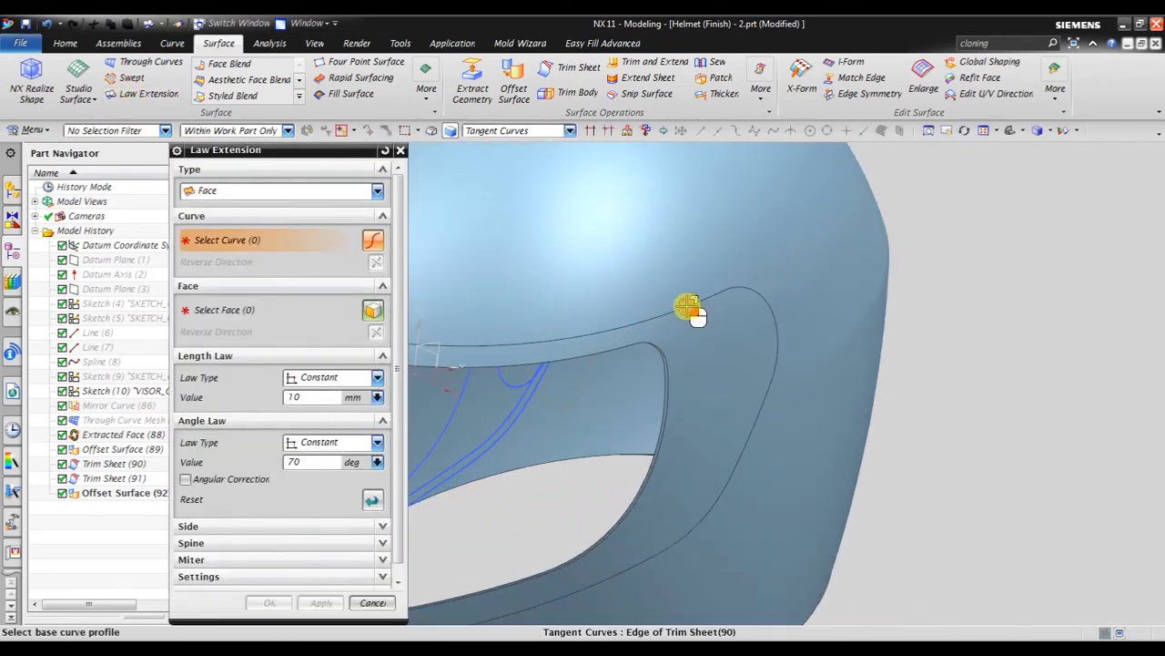
{"action": "left_click", "coordinate": [689, 309]}
{"action": "scroll", "coordinate": [811, 270], "scroll_direction": "down", "scroll_amount": 2}
{"action": "scroll", "coordinate": [813, 271], "scroll_direction": "down", "scroll_amount": 1}
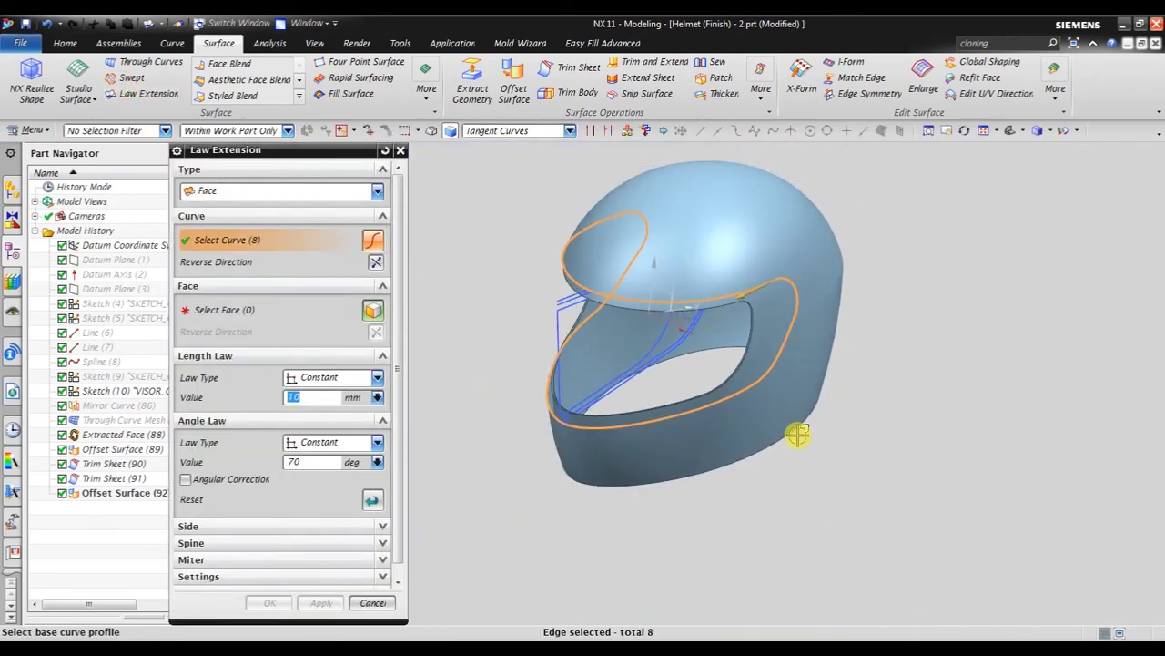
{"action": "mouse_move", "coordinate": [793, 429]}
{"action": "middle_mouse_down"}
{"action": "mouse_move", "coordinate": [753, 422]}
{"action": "mouse_move", "coordinate": [770, 428]}
{"action": "middle_mouse_up"}
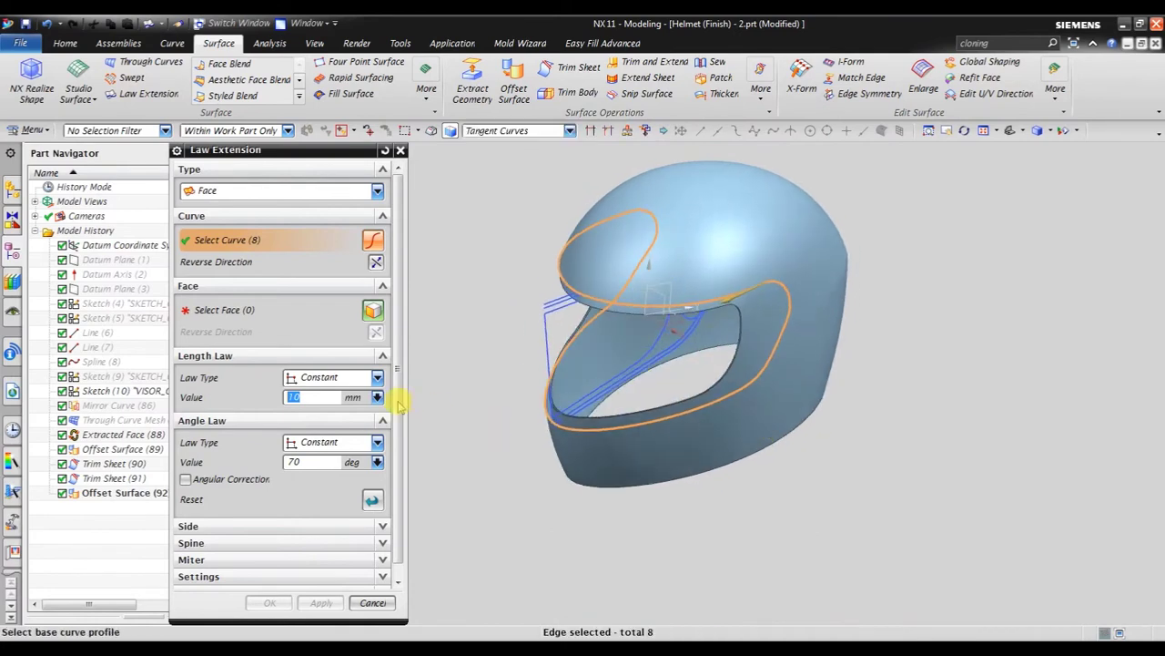
Choose the helmet shell face as reference, previewing a 10 mm, 70° flange
{"action": "left_click", "coordinate": [228, 309]}
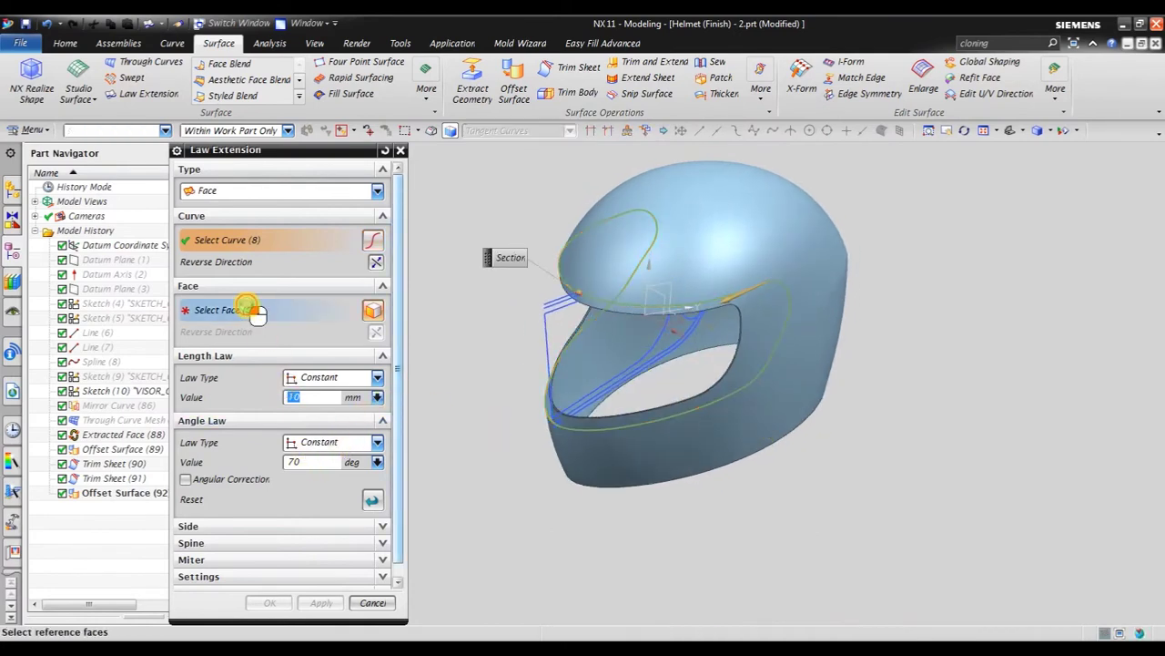
{"action": "scroll", "coordinate": [600, 277], "scroll_direction": "up", "scroll_amount": 2}
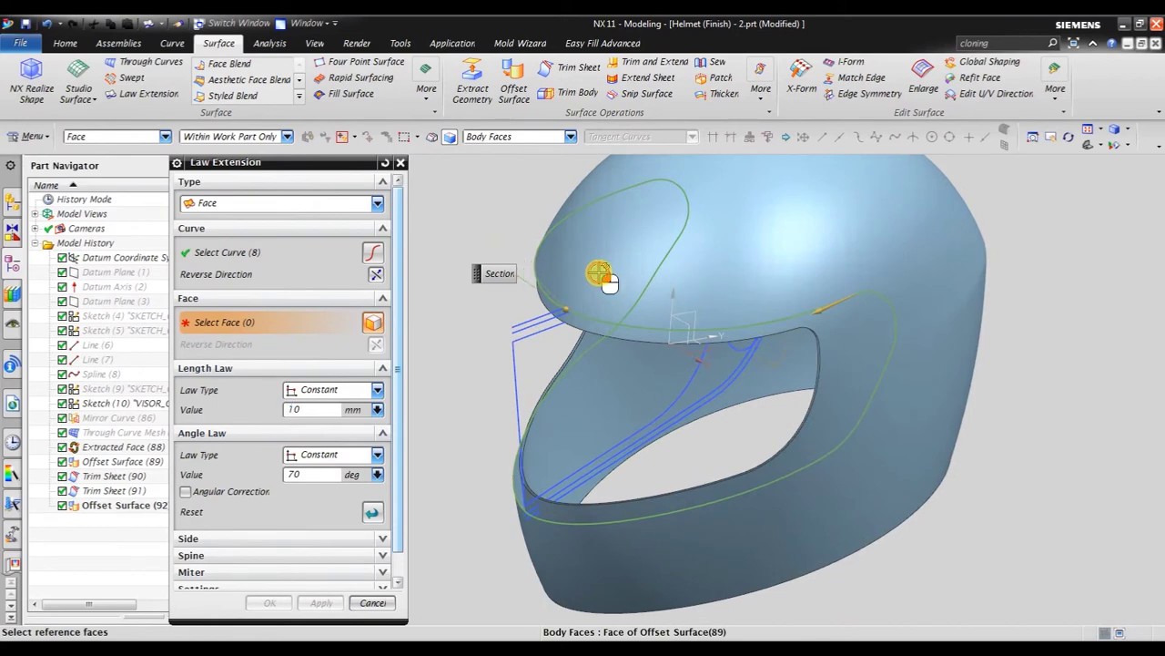
{"action": "left_click", "coordinate": [599, 273]}
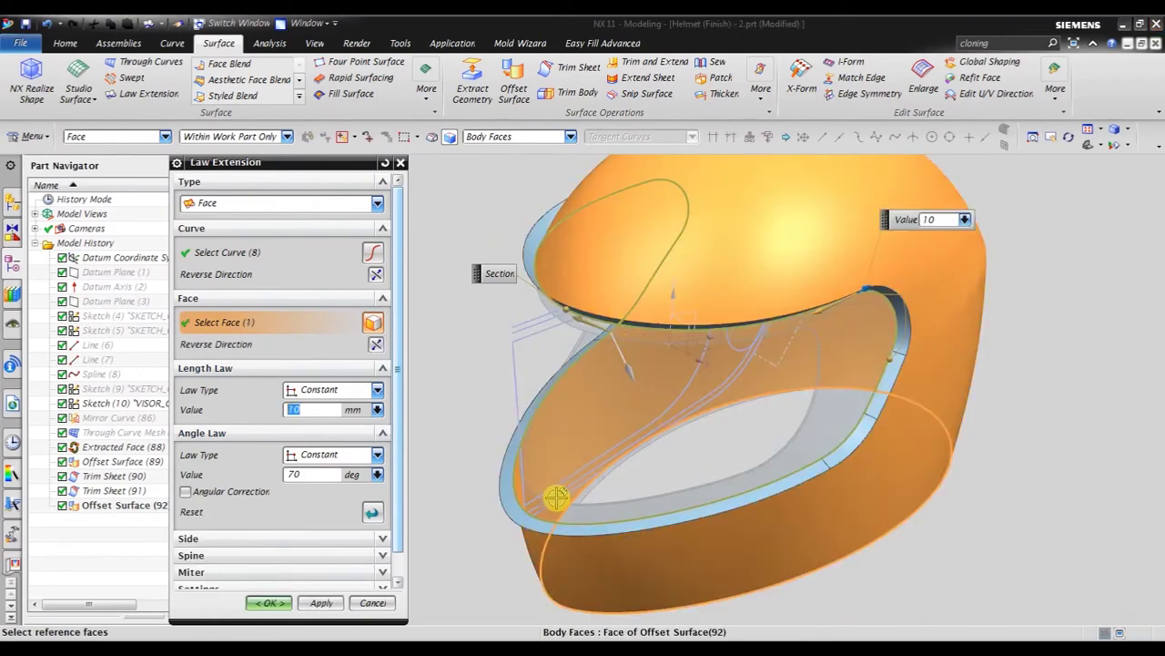
{"action": "mouse_move", "coordinate": [554, 494]}
{"action": "middle_mouse_down"}
{"action": "mouse_move", "coordinate": [564, 483]}
{"action": "mouse_move", "coordinate": [554, 476]}
{"action": "middle_mouse_up"}
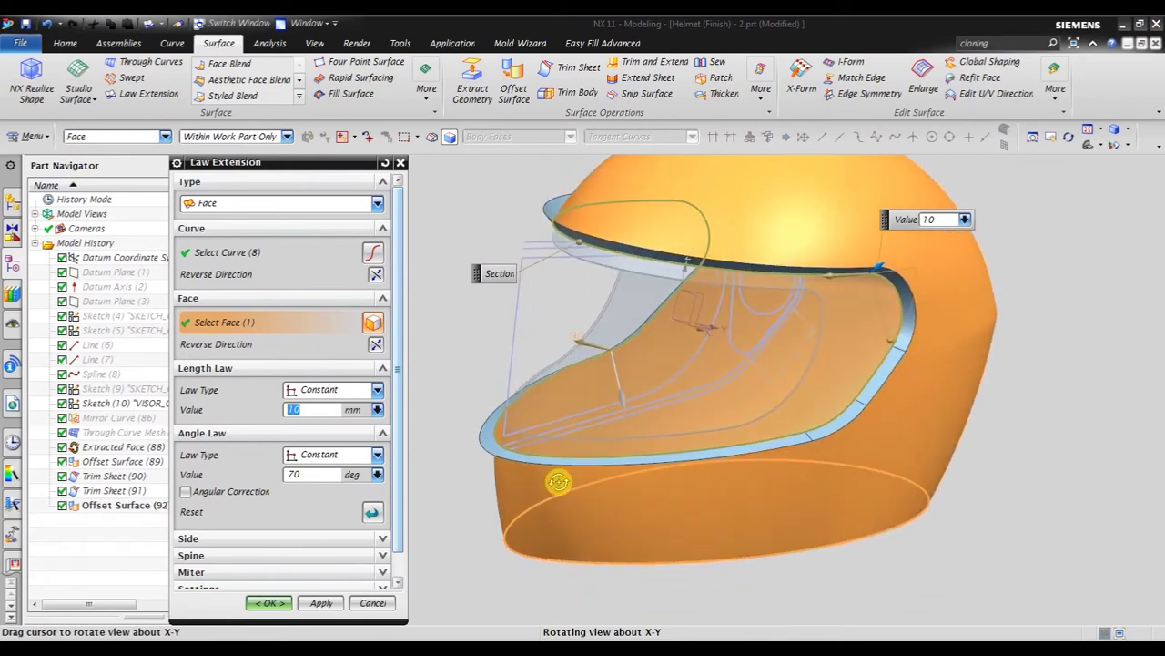
{"action": "scroll", "coordinate": [554, 476], "scroll_direction": "up", "scroll_amount": 2}
{"action": "scroll", "coordinate": [554, 463], "scroll_direction": "up", "scroll_amount": 3}
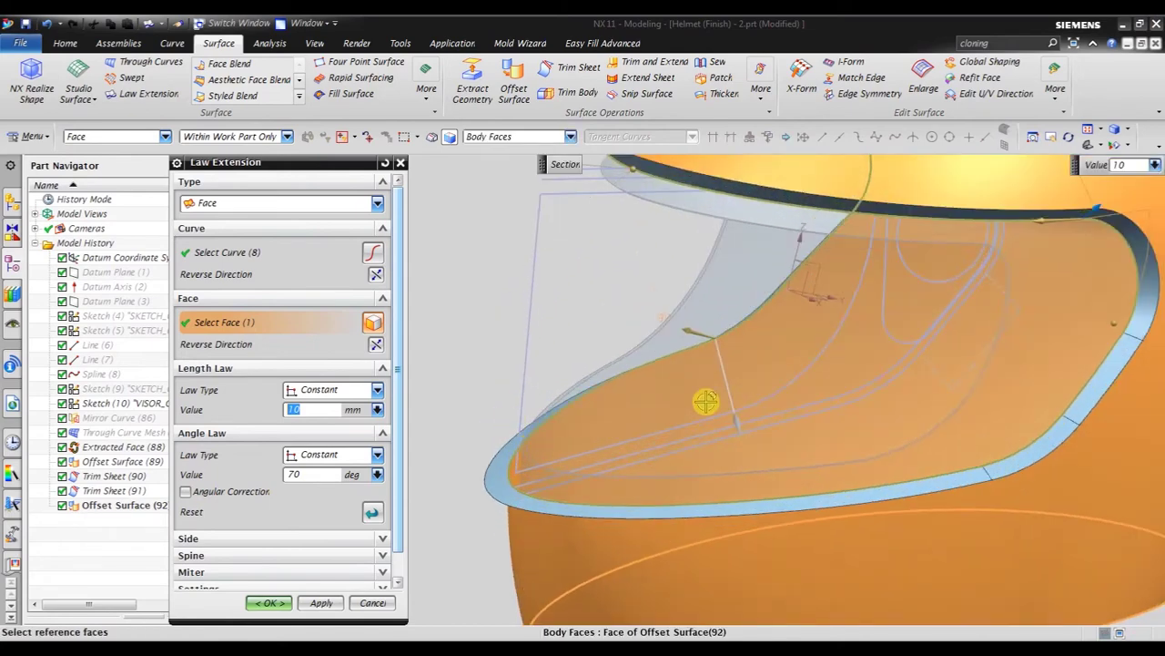
{"action": "scroll", "coordinate": [705, 403], "scroll_direction": "down", "scroll_amount": 5}
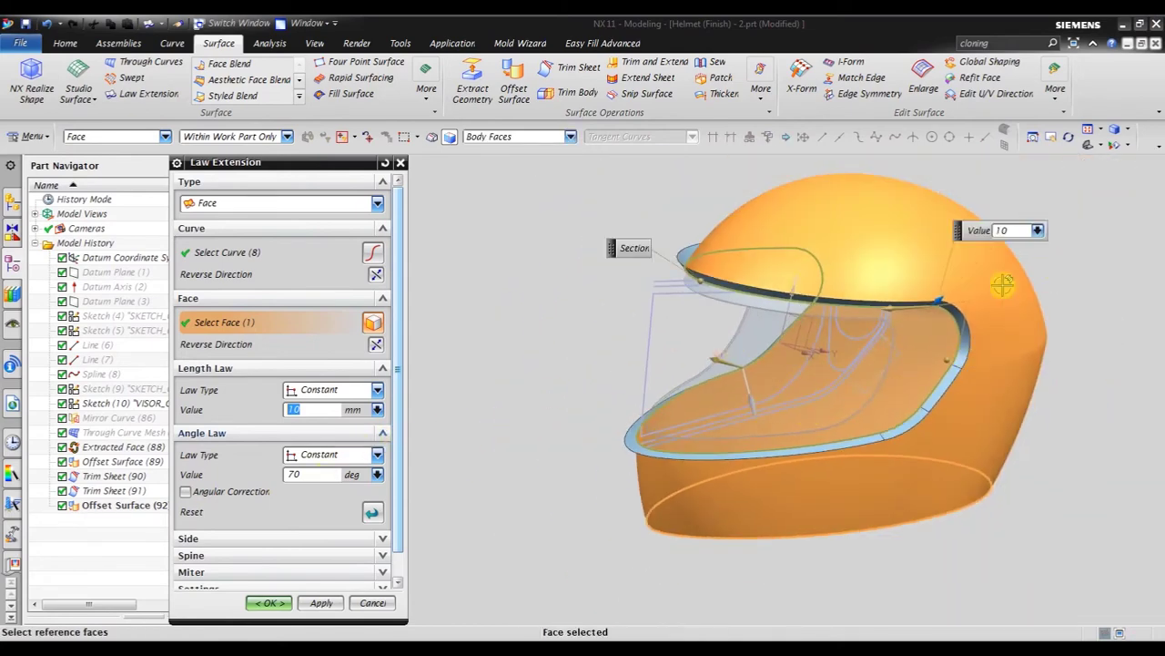
{"action": "scroll", "coordinate": [1002, 287], "scroll_direction": "up", "scroll_amount": 2}
{"action": "scroll", "coordinate": [966, 308], "scroll_direction": "up", "scroll_amount": 3}
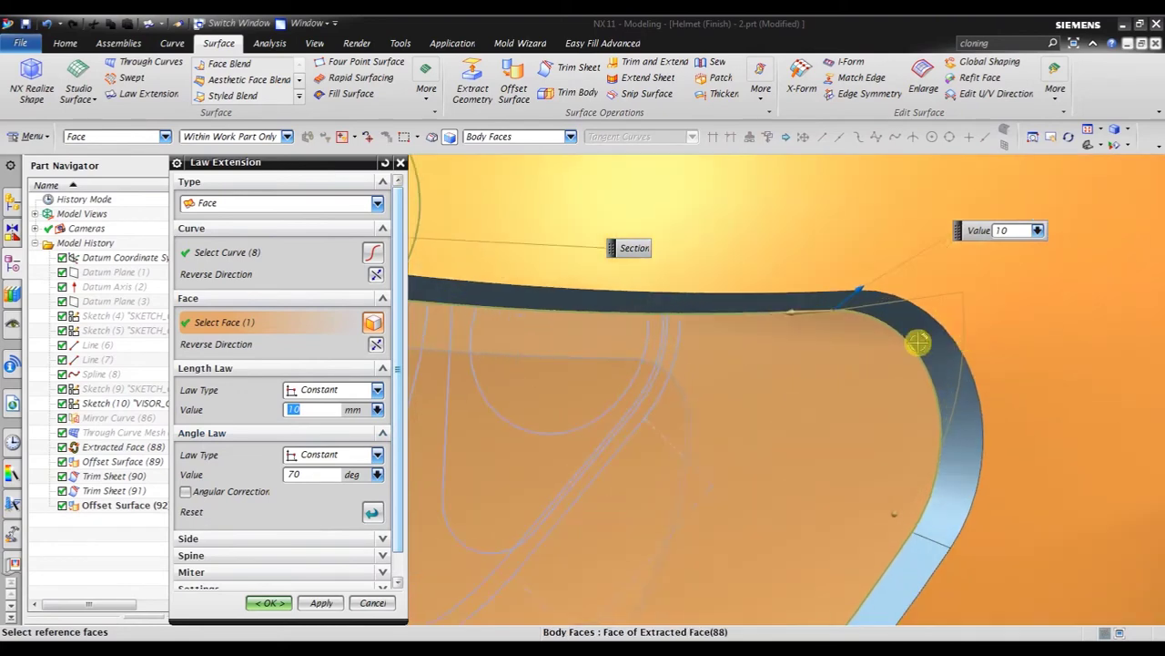
Try a 90° Angle Law value and check the flange preview
{"action": "left_click", "coordinate": [317, 475]}
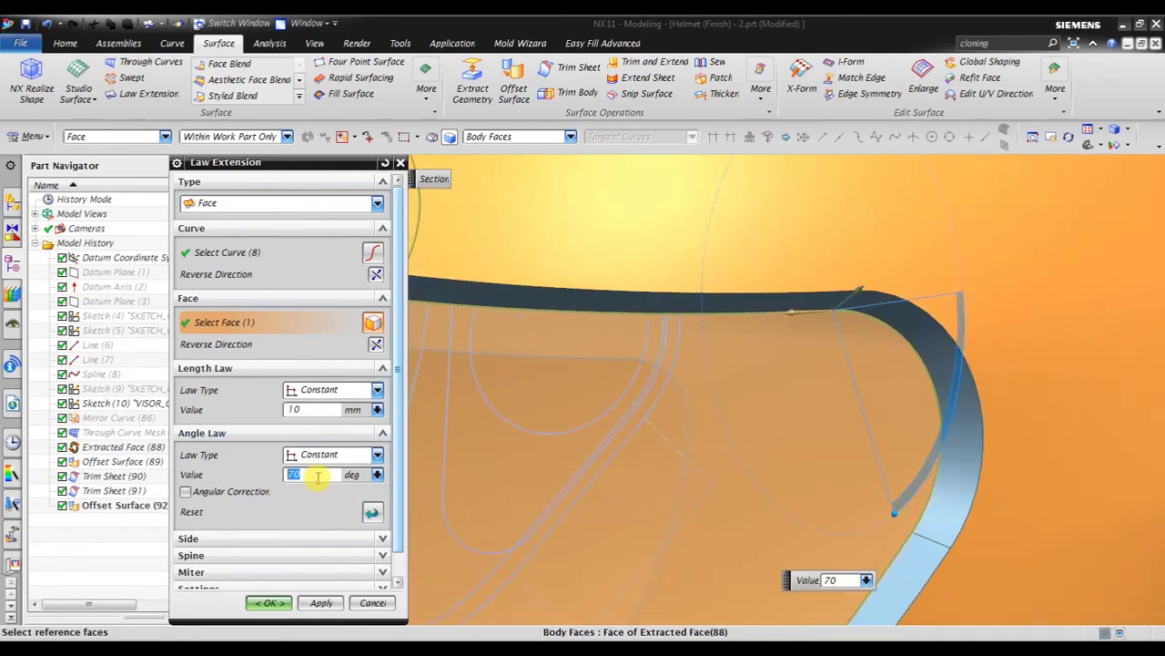
{"action": "type", "text": "90"}
{"action": "left_click", "coordinate": [315, 475]}
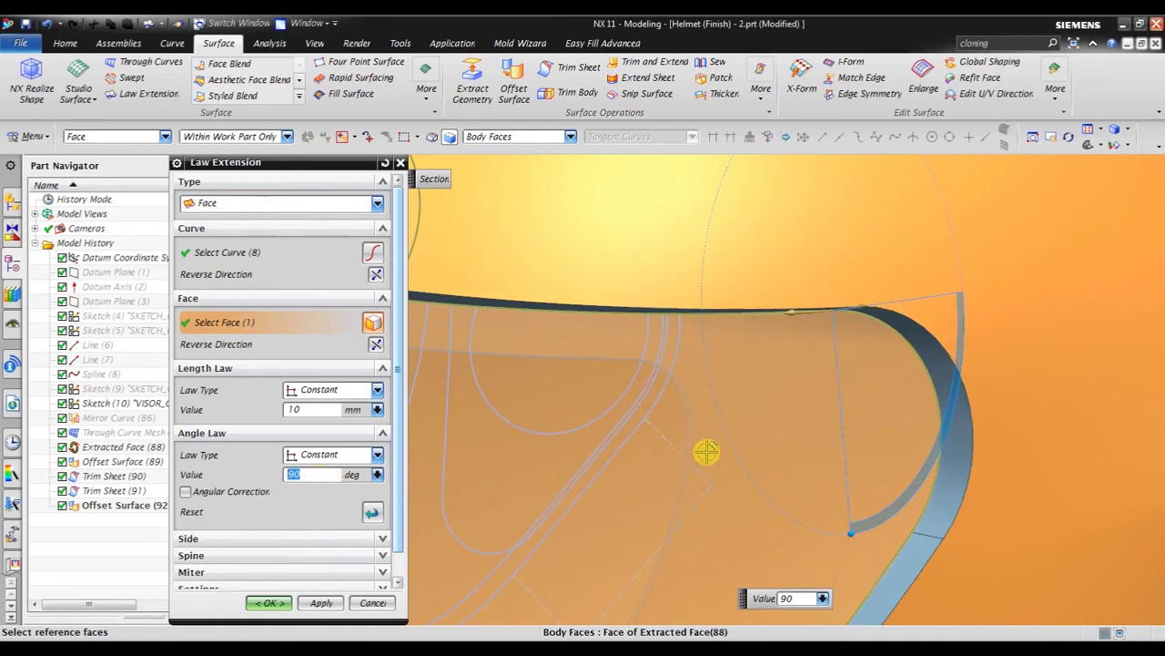
{"action": "scroll", "coordinate": [764, 432], "scroll_direction": "down", "scroll_amount": 2}
{"action": "mouse_move", "coordinate": [838, 425]}
{"action": "middle_mouse_down"}
{"action": "mouse_move", "coordinate": [812, 437]}
{"action": "mouse_move", "coordinate": [853, 448]}
{"action": "mouse_move", "coordinate": [855, 435]}
{"action": "mouse_move", "coordinate": [825, 418]}
{"action": "mouse_move", "coordinate": [942, 416]}
{"action": "mouse_move", "coordinate": [702, 377]}
{"action": "middle_mouse_up"}
{"action": "scroll", "coordinate": [592, 325], "scroll_direction": "up", "scroll_amount": 3}
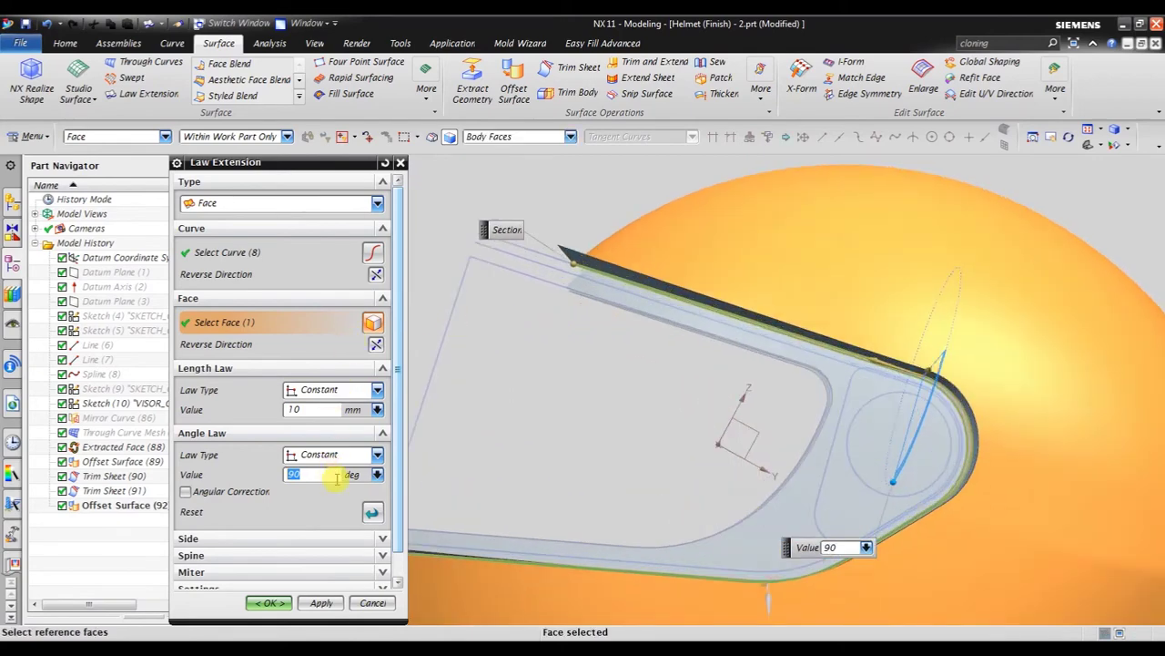
Set the angle back to 70° and accept the 10 mm law extension flange
{"action": "type", "text": "70"}
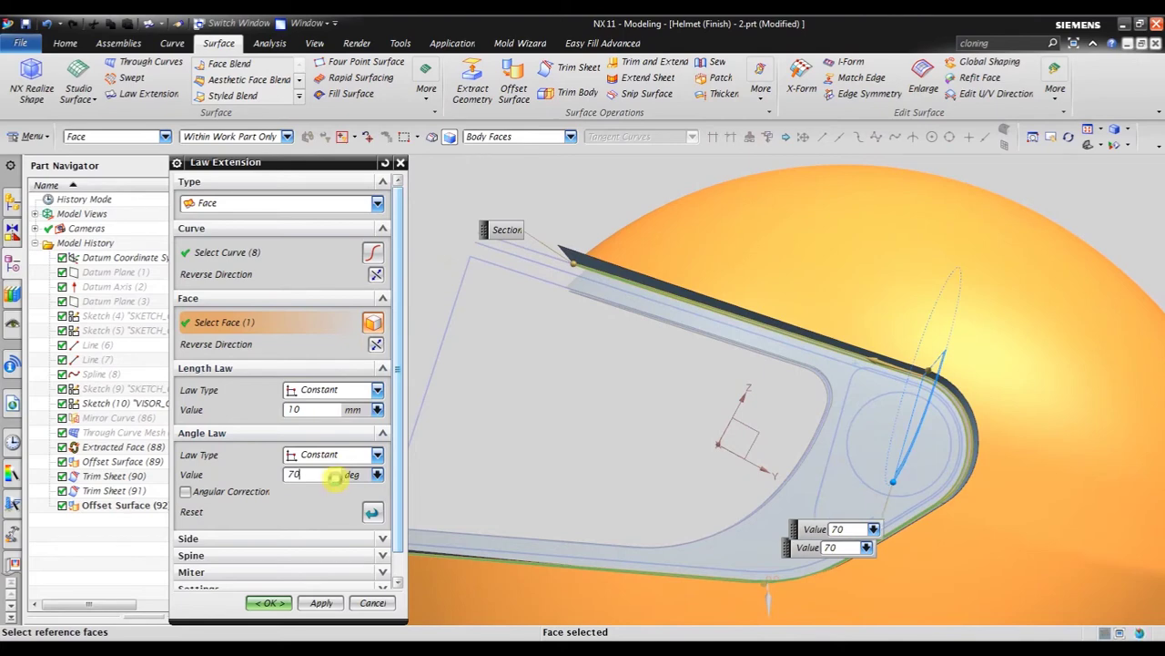
{"action": "key", "text": "Return"}
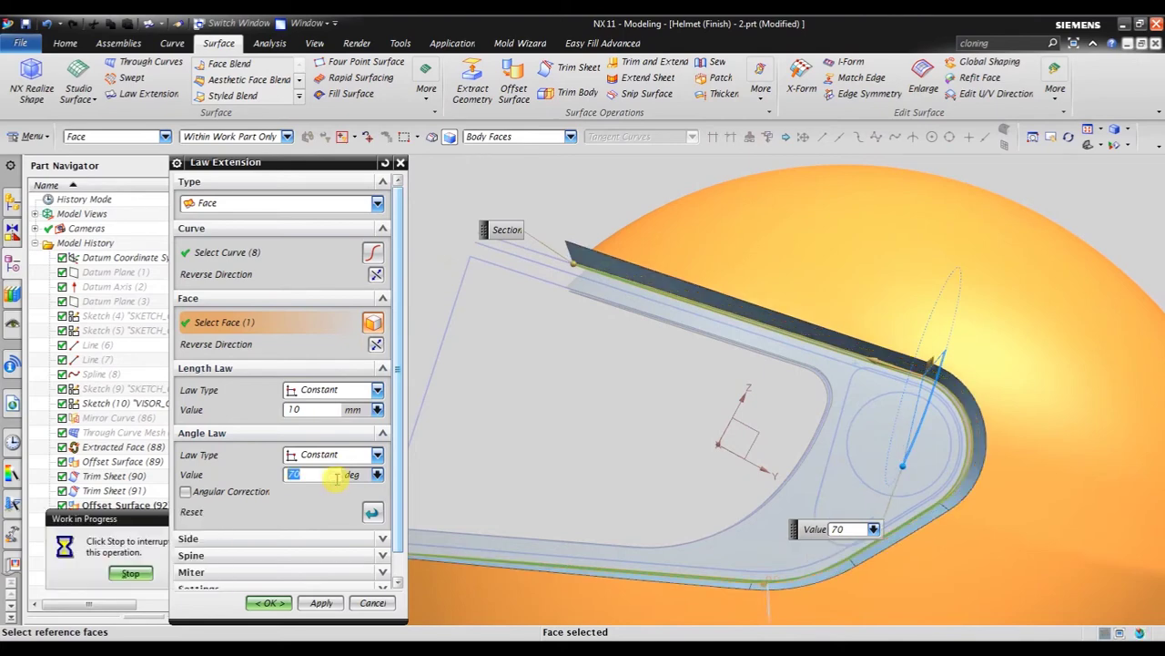
{"action": "scroll", "coordinate": [645, 398], "scroll_direction": "down", "scroll_amount": 3}
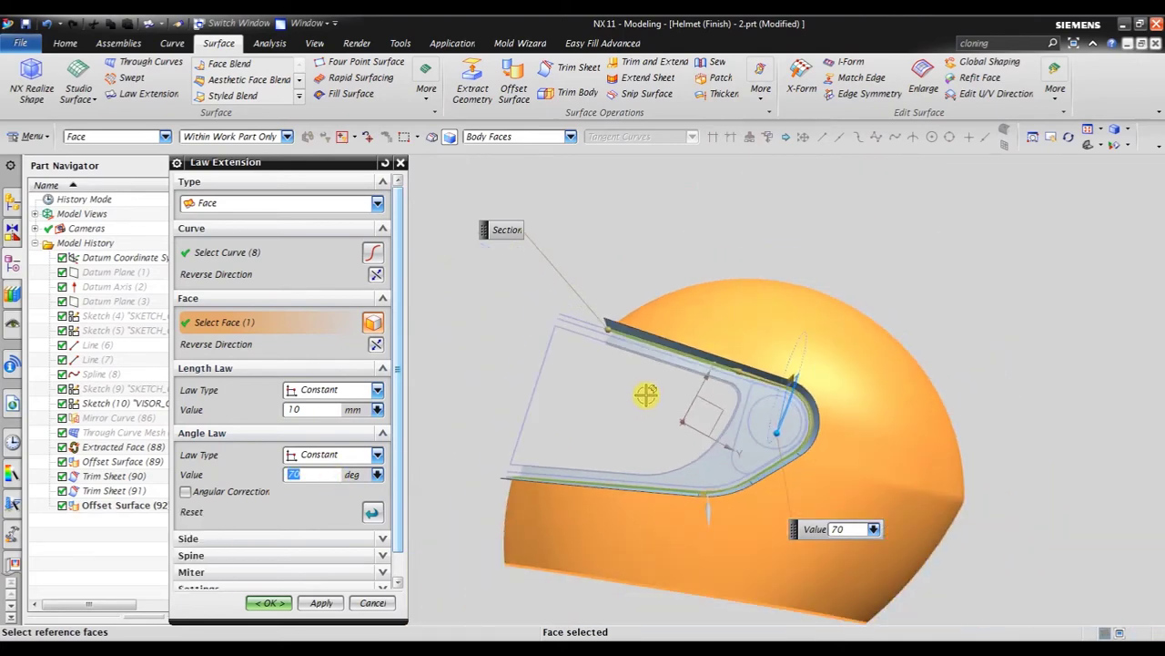
{"action": "mouse_move", "coordinate": [646, 398]}
{"action": "middle_mouse_down"}
{"action": "mouse_move", "coordinate": [682, 416]}
{"action": "mouse_move", "coordinate": [682, 463]}
{"action": "middle_mouse_up"}
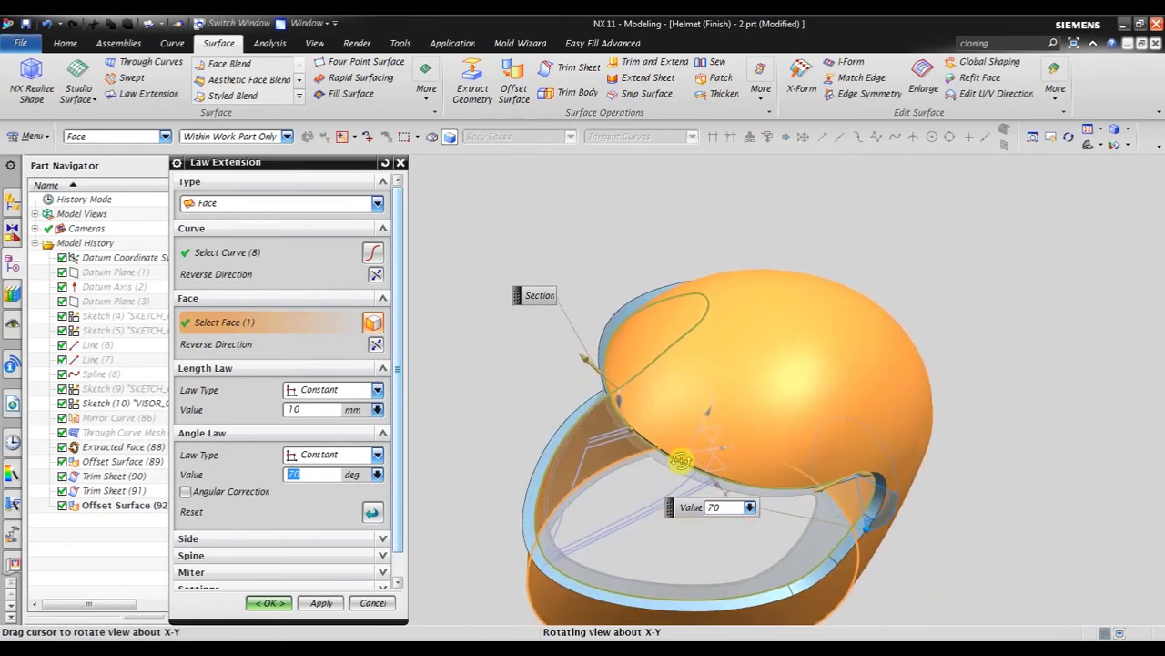
{"action": "left_click", "coordinate": [273, 605]}
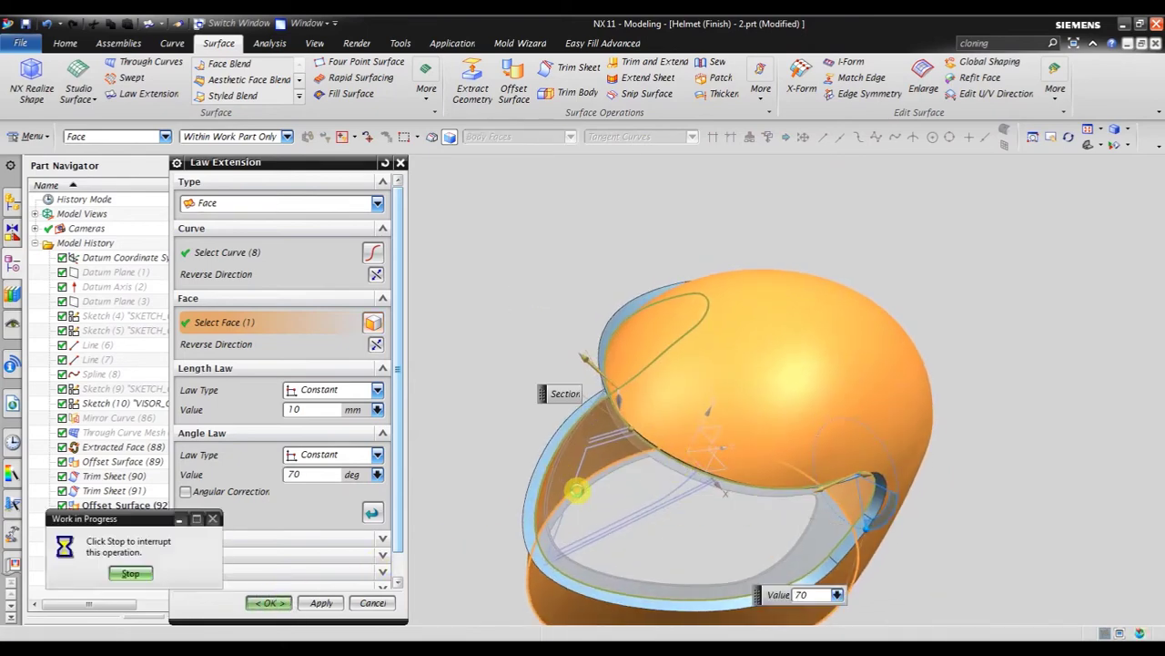
{"action": "scroll", "coordinate": [736, 470], "scroll_direction": "up", "scroll_amount": 3}
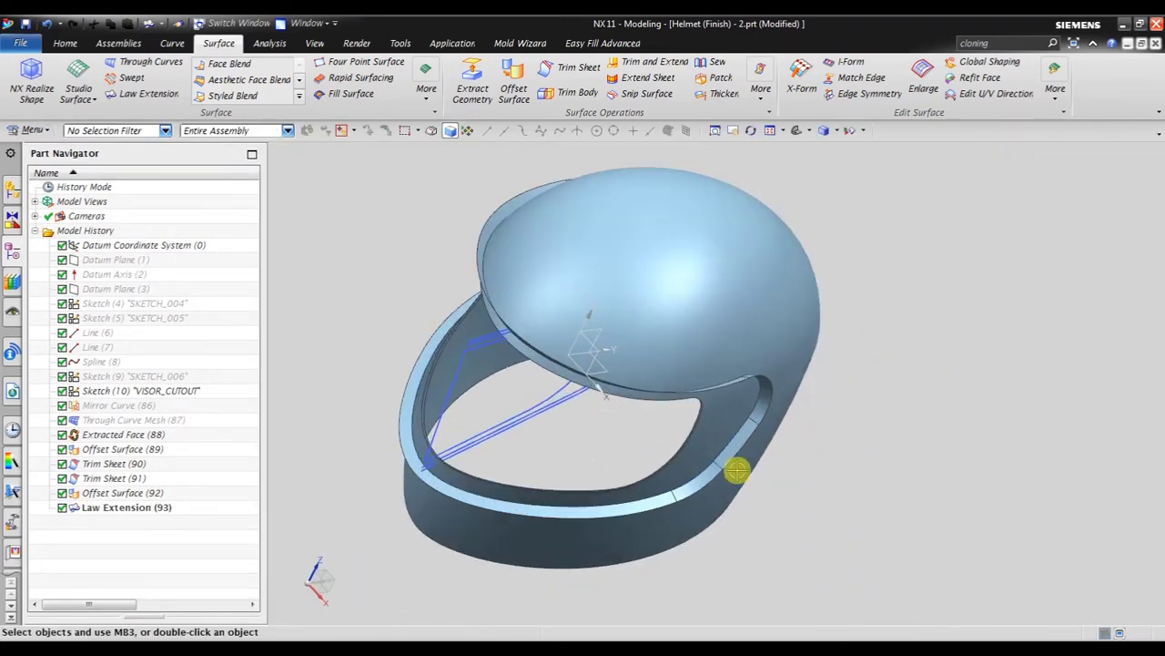
{"action": "mouse_move", "coordinate": [660, 410]}
{"action": "middle_mouse_down"}
{"action": "mouse_move", "coordinate": [708, 373]}
{"action": "mouse_move", "coordinate": [734, 383]}
{"action": "mouse_move", "coordinate": [701, 383]}
{"action": "mouse_move", "coordinate": [709, 373]}
{"action": "middle_mouse_up"}
{"action": "scroll", "coordinate": [808, 292], "scroll_direction": "up", "scroll_amount": 2}
{"action": "scroll", "coordinate": [806, 288], "scroll_direction": "up", "scroll_amount": 3}
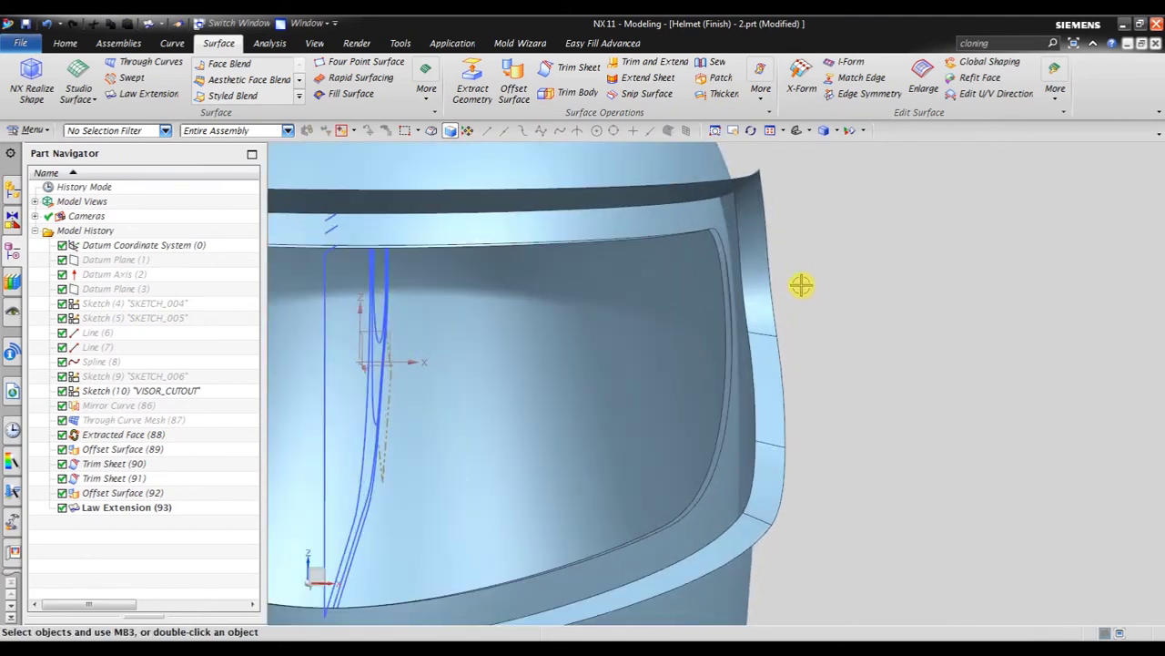
{"action": "middle_click_drag", "start_coordinate": [735, 250], "coordinate": [723, 227]}
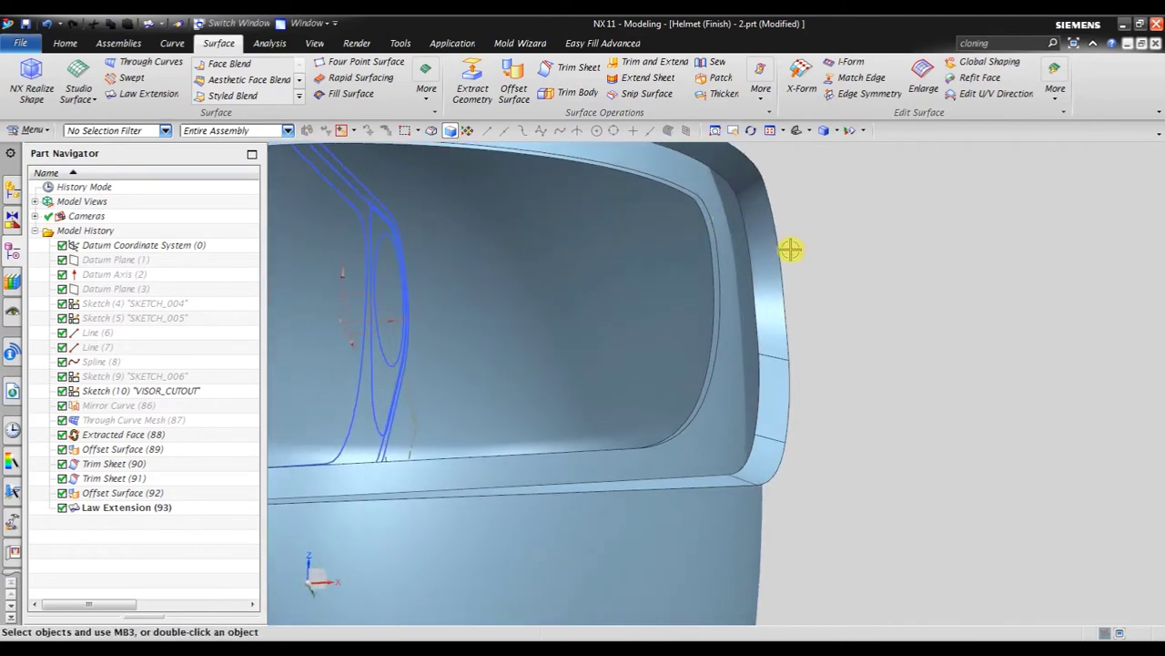
Edit Law Extension (93) to use an Asymmetric extension side, keeping 10 mm and 70°
{"action": "double_click", "coordinate": [108, 507]}
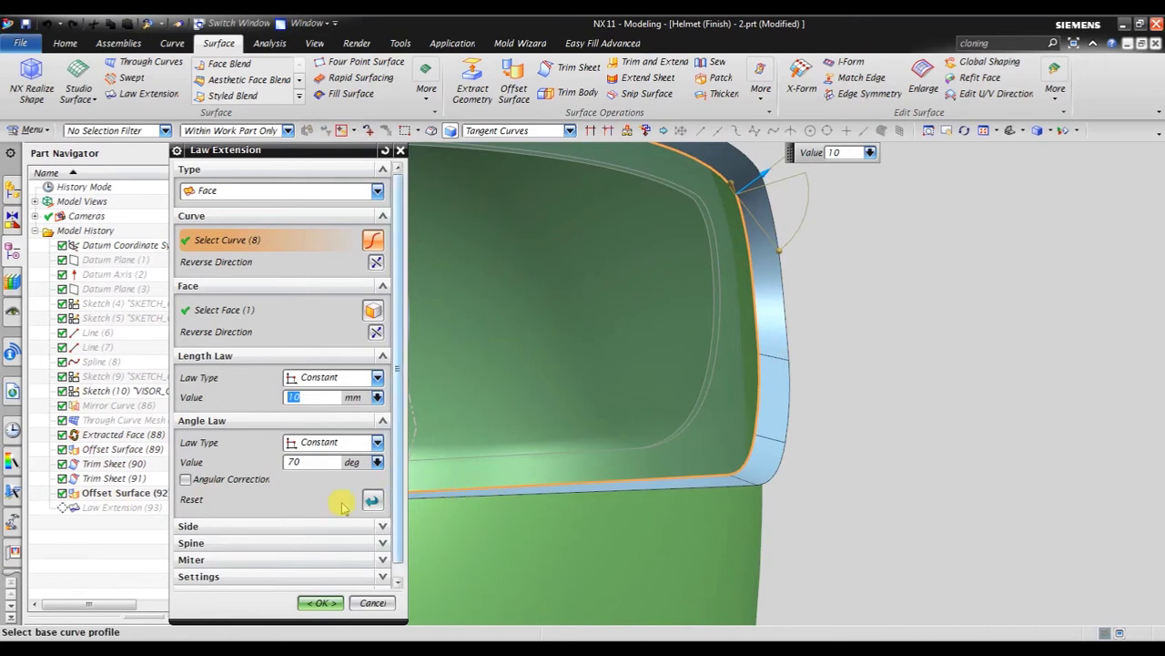
{"action": "left_click", "coordinate": [380, 527]}
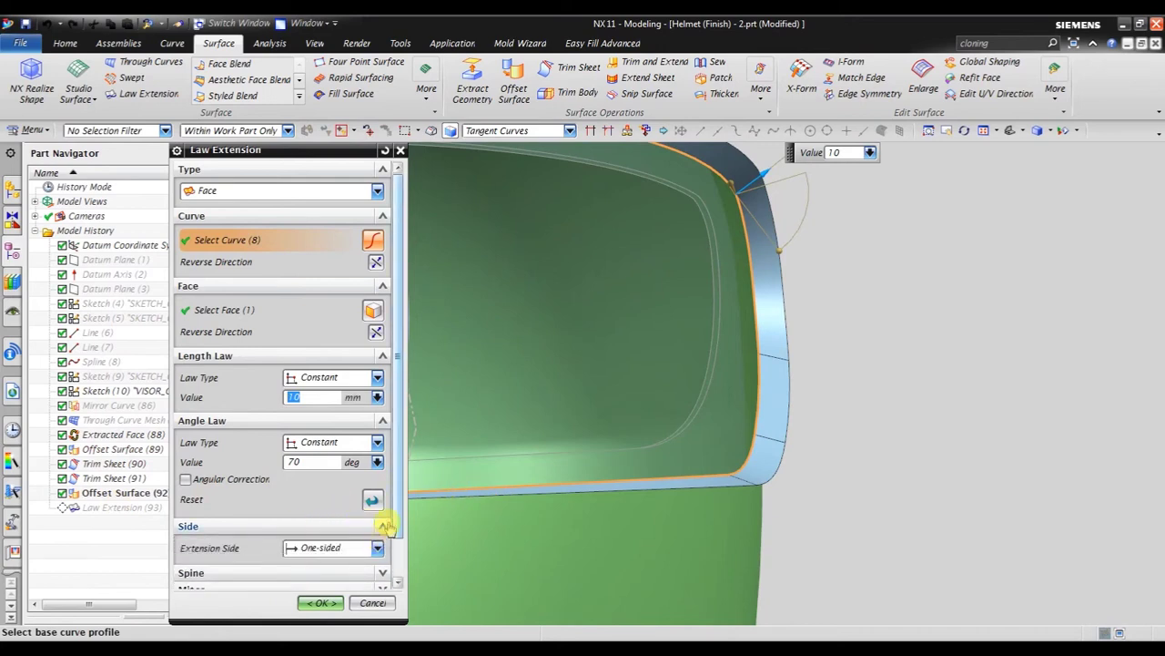
{"action": "scroll", "coordinate": [397, 507], "scroll_direction": "down", "scroll_amount": 2}
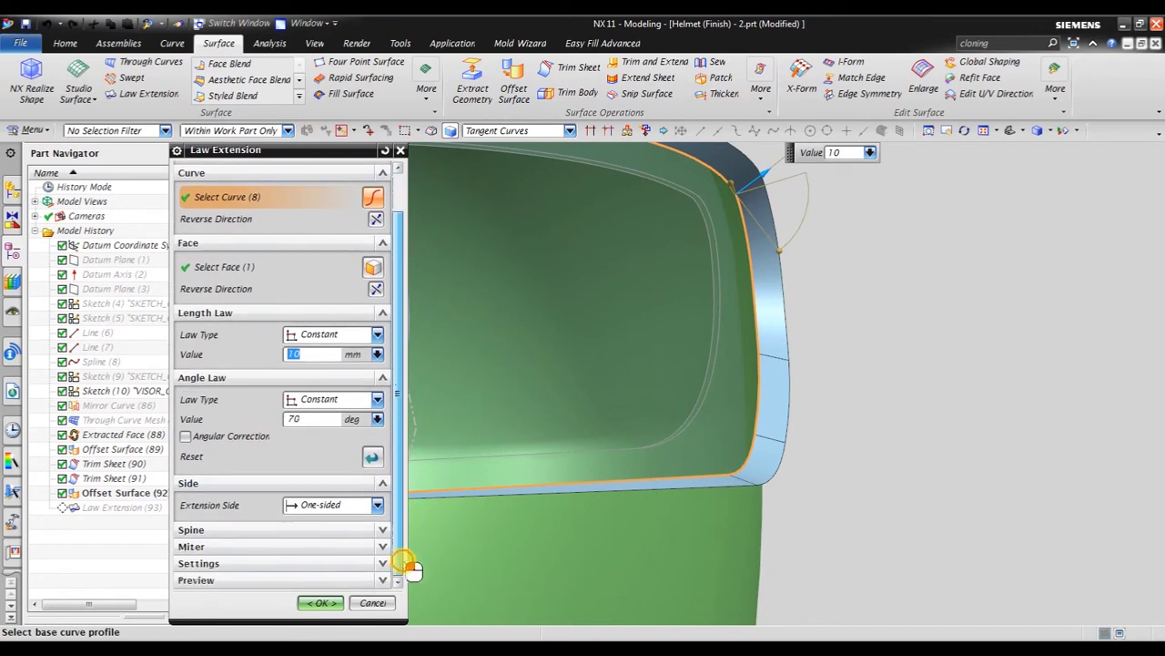
{"action": "left_click", "coordinate": [377, 507]}
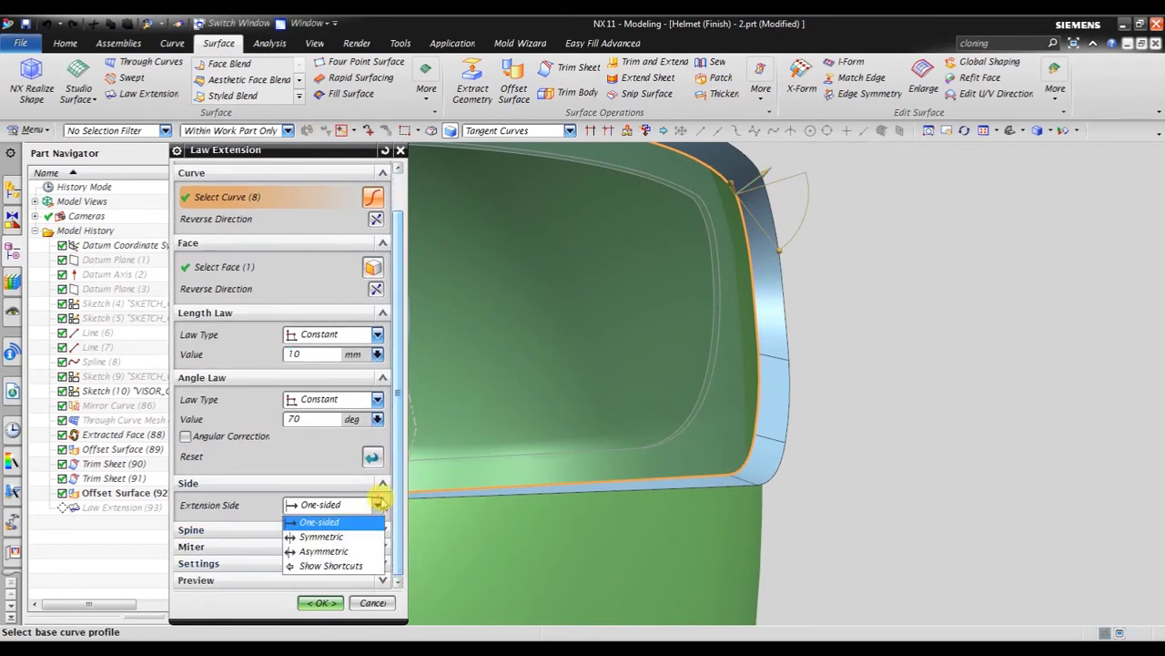
{"action": "left_click", "coordinate": [361, 550]}
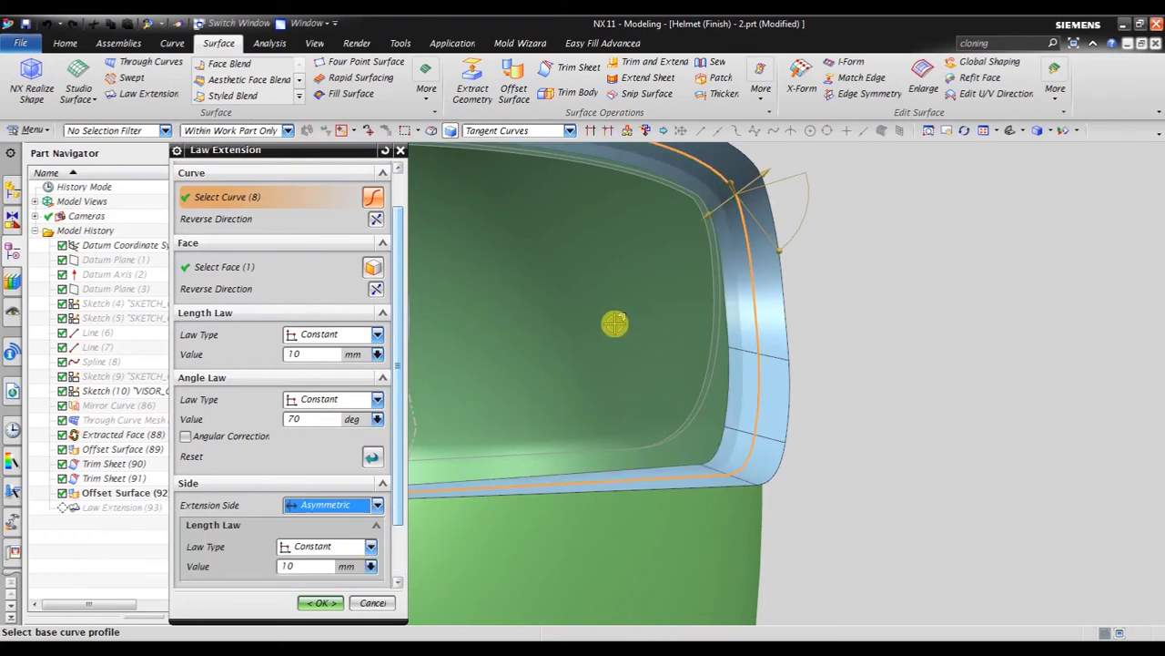
{"action": "middle_click_drag", "start_coordinate": [615, 323], "coordinate": [639, 323]}
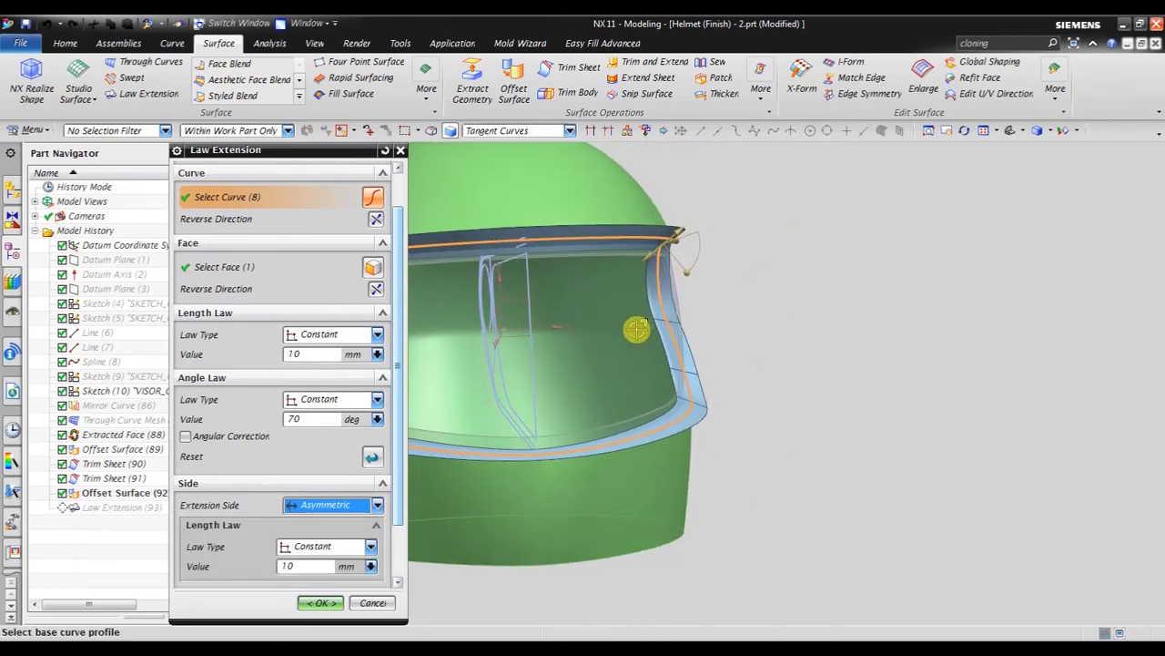
{"action": "left_click", "coordinate": [322, 602]}
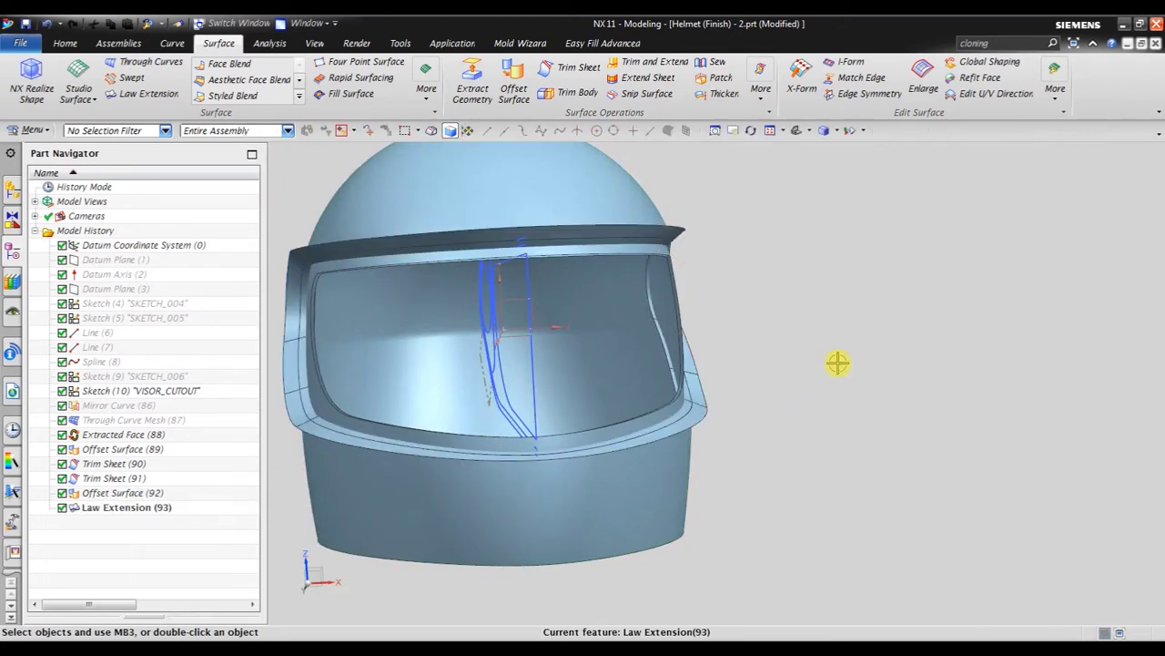
{"action": "middle_click_drag", "start_coordinate": [811, 330], "coordinate": [793, 333]}
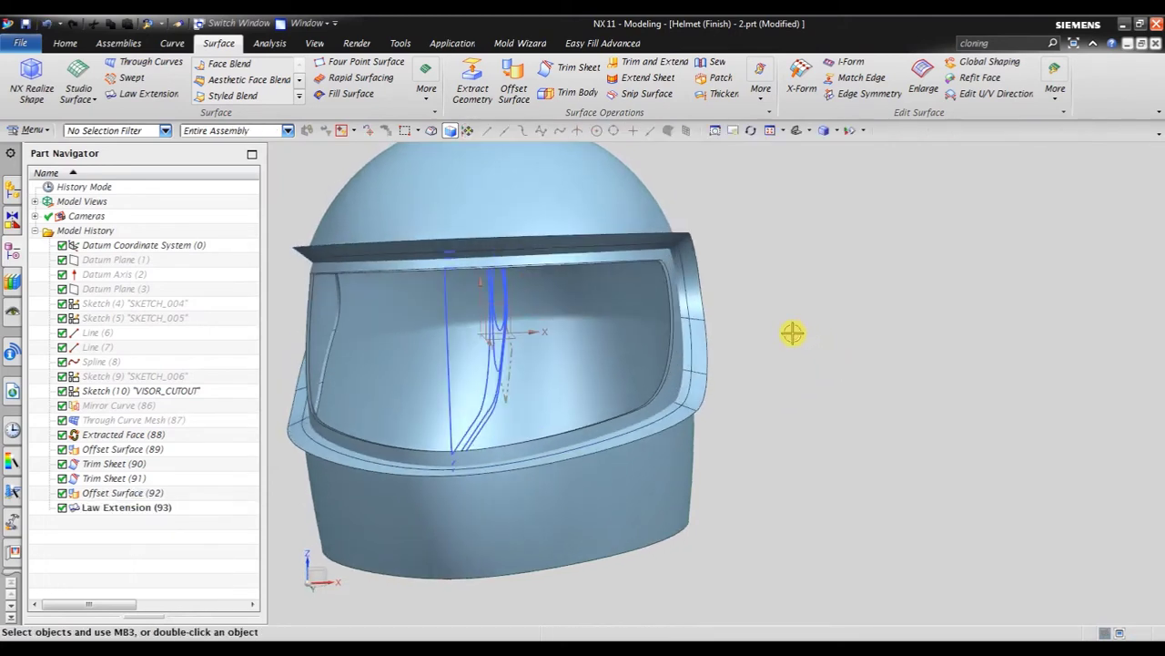
Trim the visor rim sheet against the helmet shell face, creating Trim Sheet (94)
{"action": "left_click", "coordinate": [569, 66]}
{"action": "scroll", "coordinate": [700, 207], "scroll_direction": "up", "scroll_amount": 2}
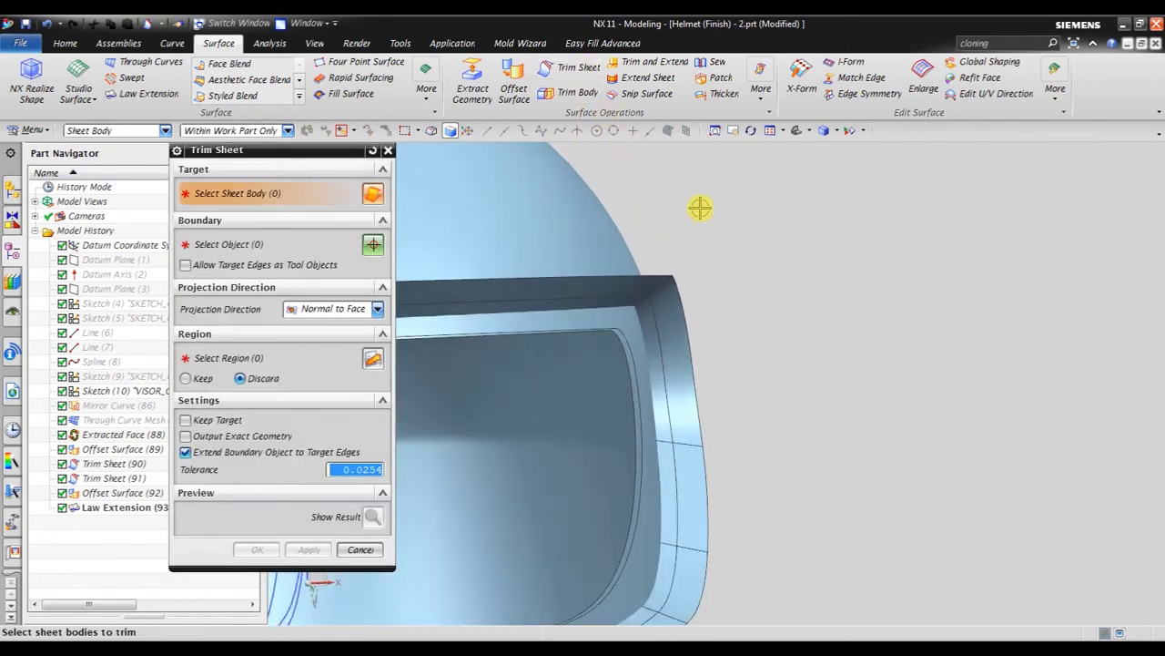
{"action": "left_click", "coordinate": [672, 317]}
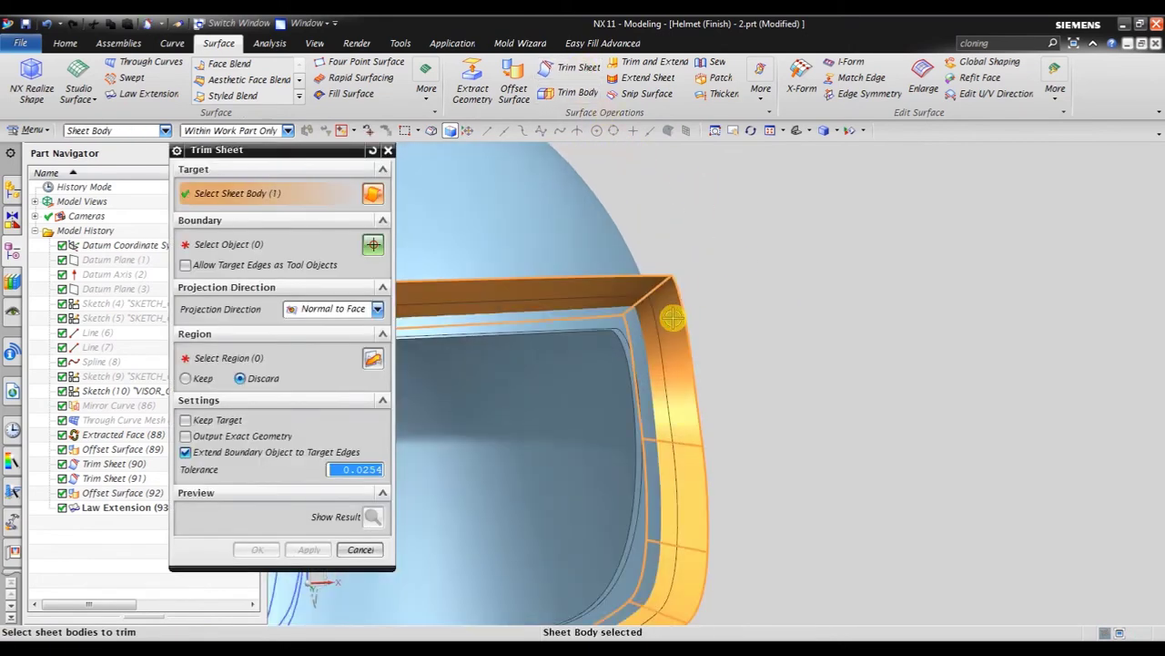
{"action": "left_click", "coordinate": [260, 247]}
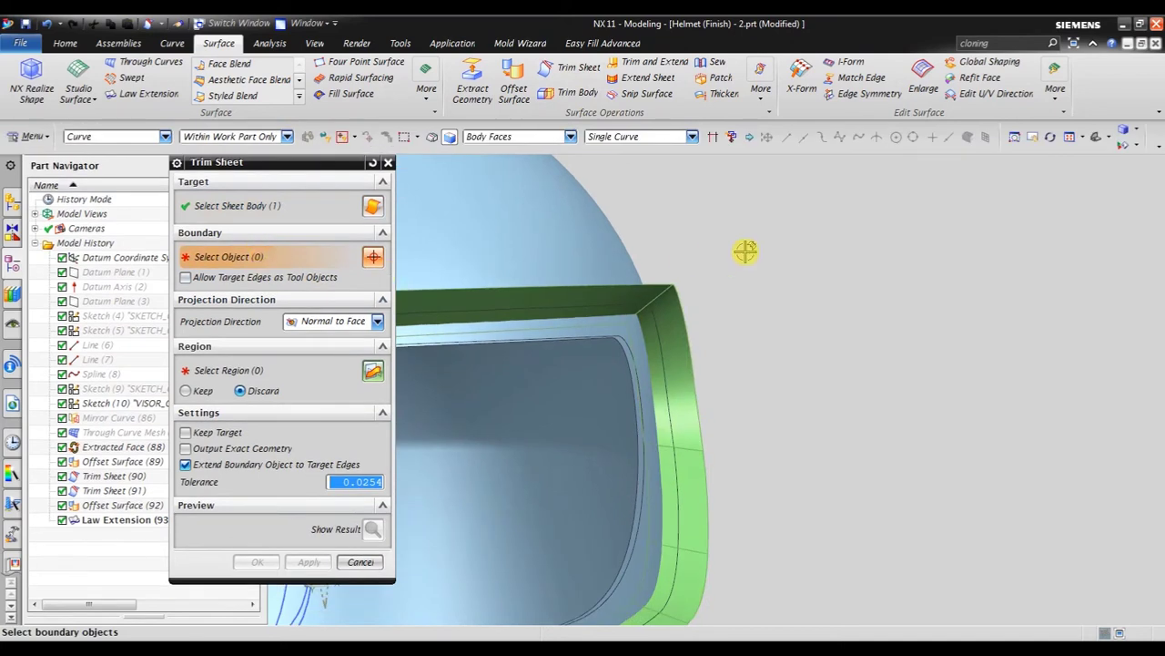
{"action": "middle_click_drag", "start_coordinate": [746, 252], "coordinate": [460, 233]}
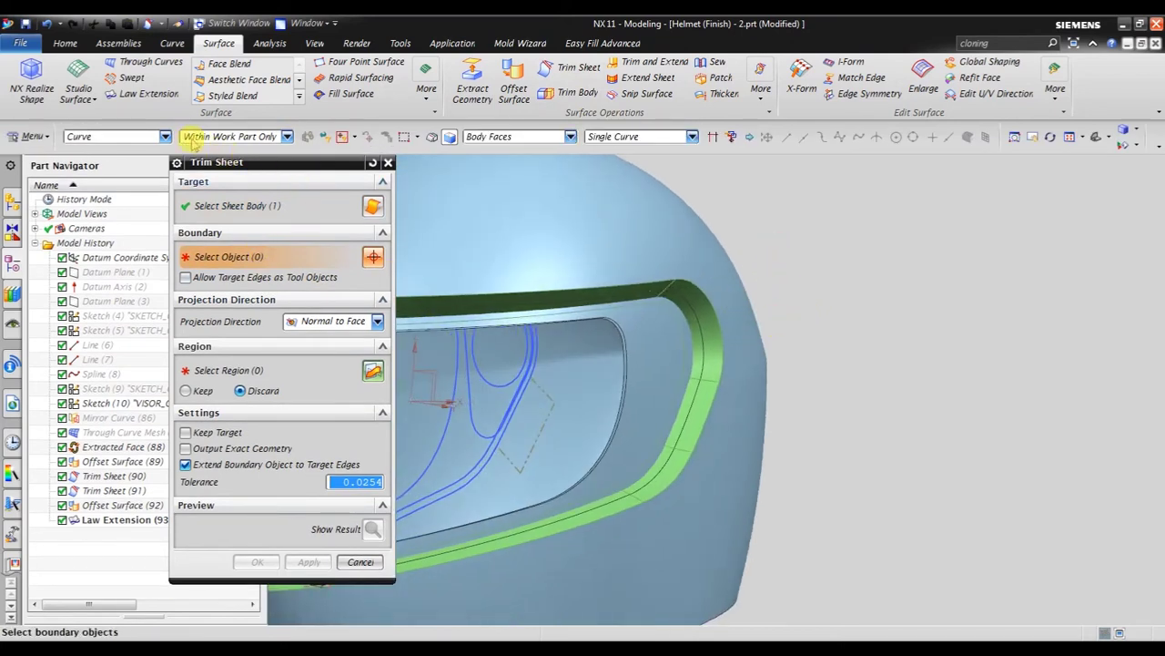
{"action": "left_click", "coordinate": [164, 136]}
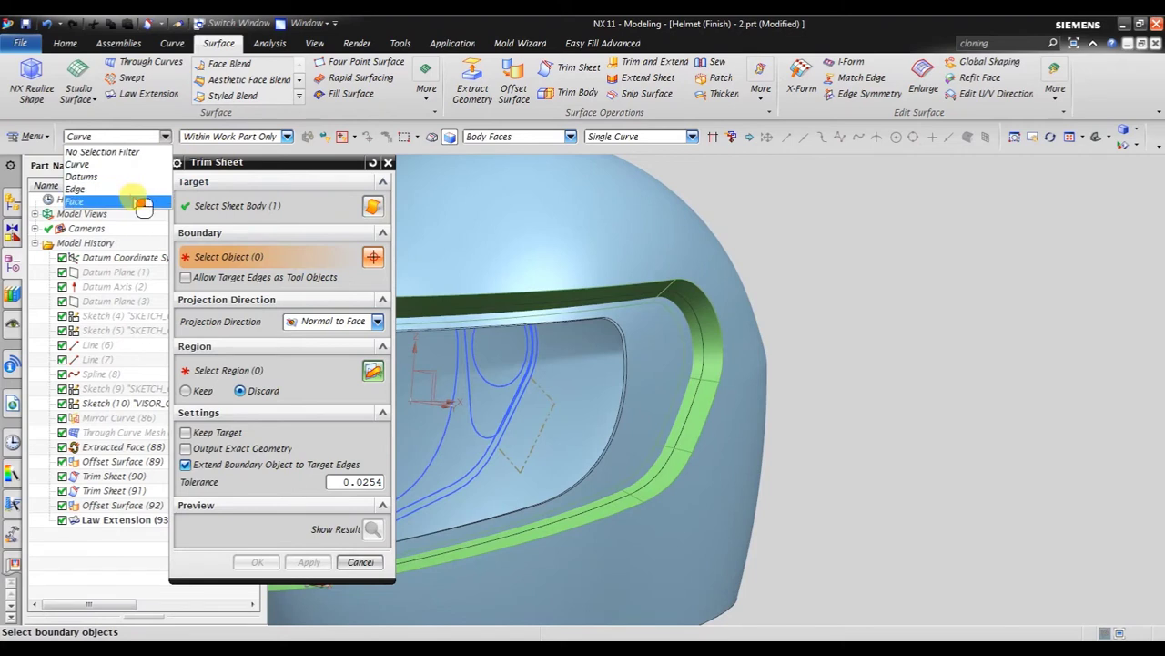
{"action": "left_click", "coordinate": [135, 195]}
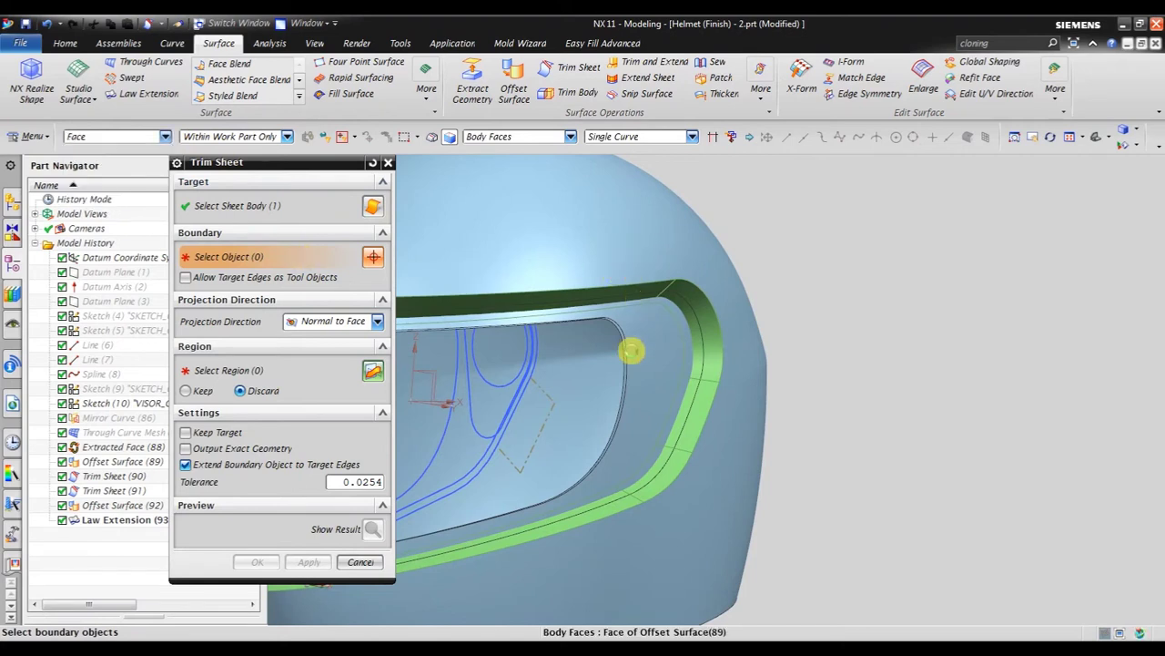
{"action": "left_click", "coordinate": [631, 350]}
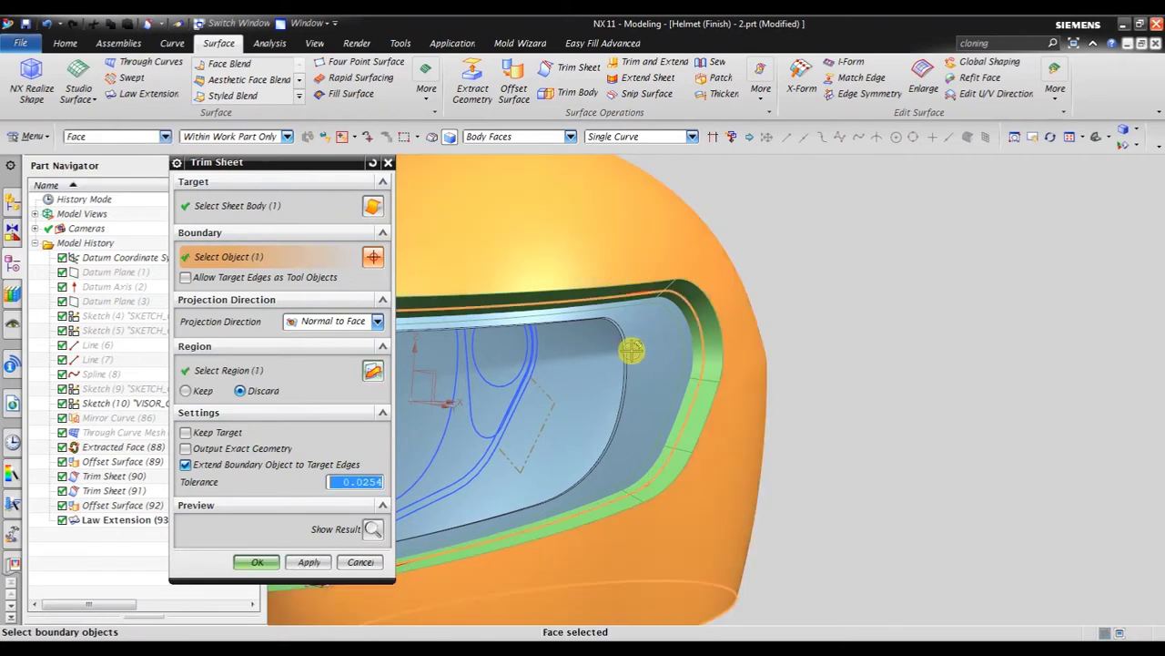
{"action": "left_click", "coordinate": [372, 371]}
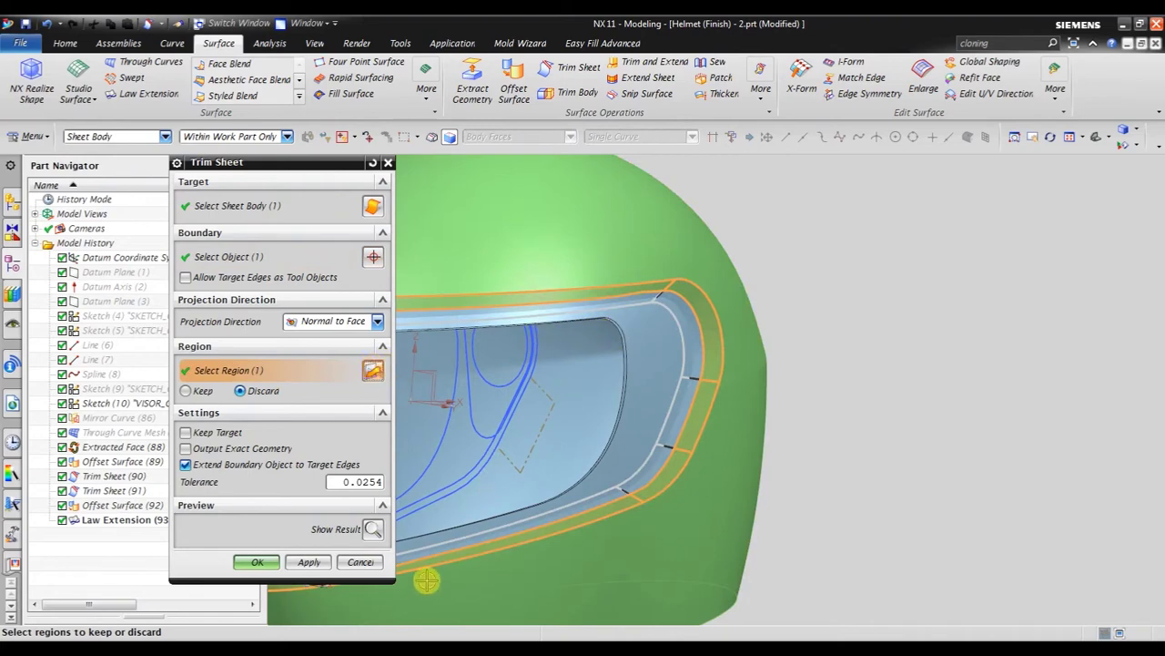
{"action": "scroll", "coordinate": [639, 363], "scroll_direction": "up", "scroll_amount": 2}
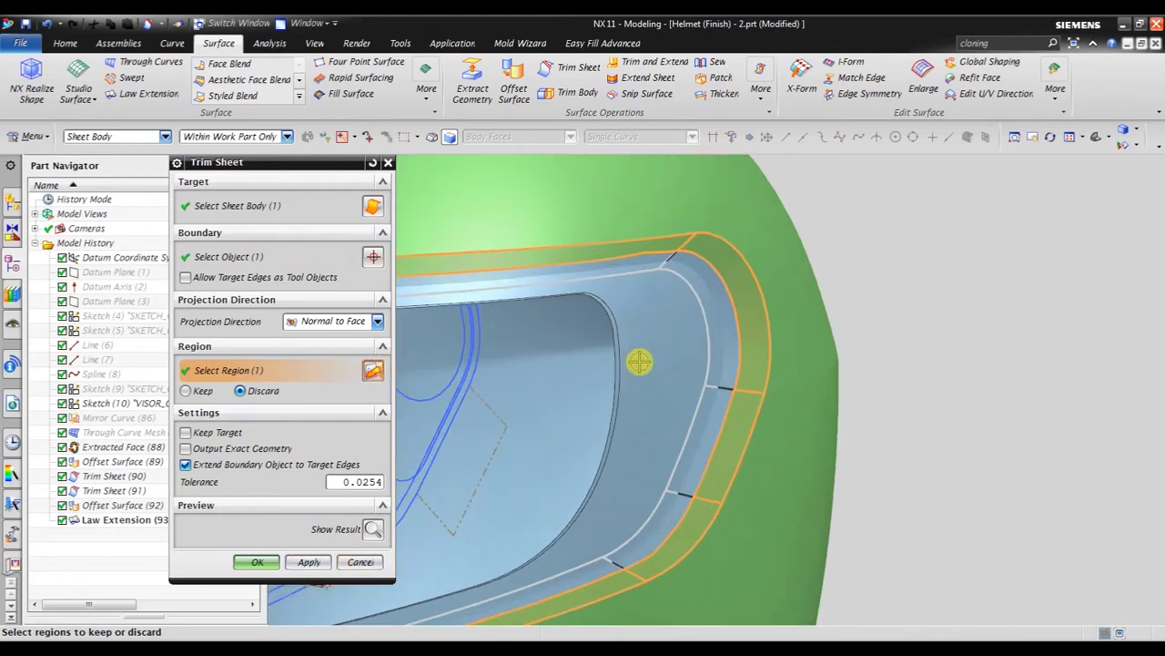
{"action": "middle_click_drag", "start_coordinate": [827, 331], "coordinate": [850, 317]}
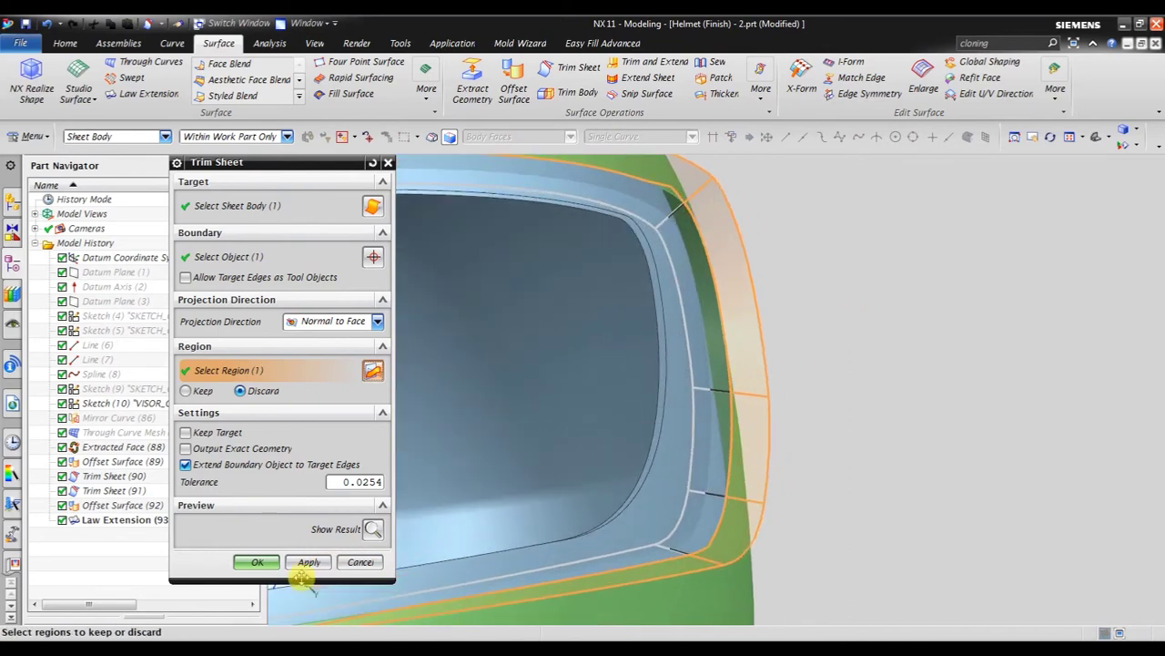
{"action": "left_click", "coordinate": [310, 563]}
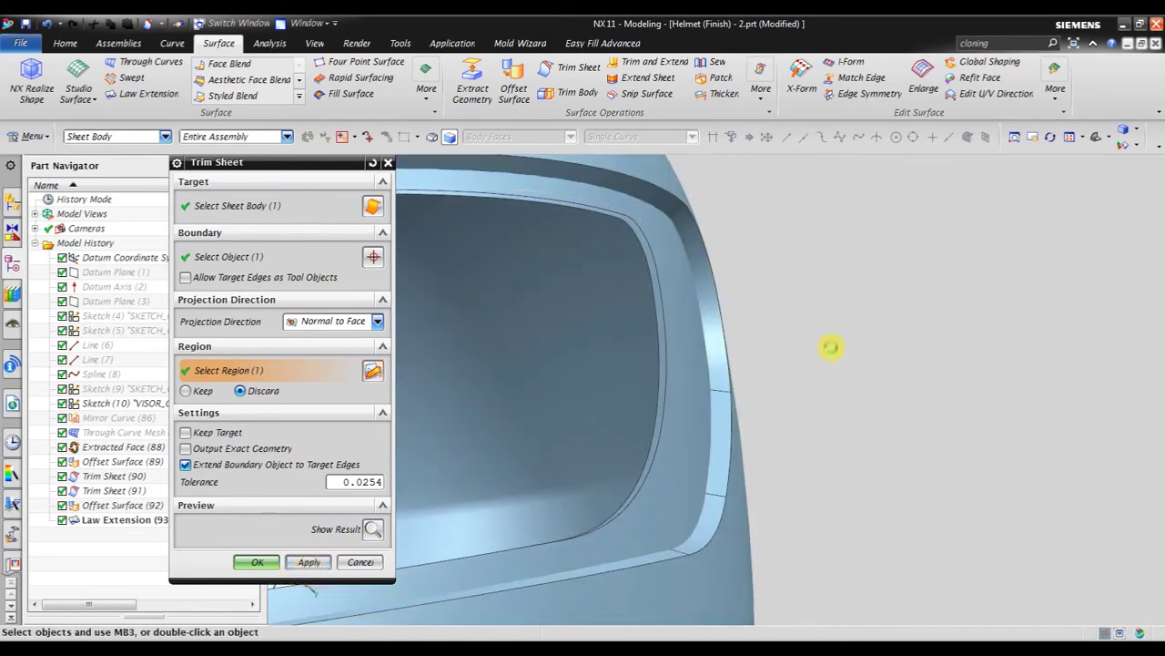
Trim the law extension flange against the inner rim face, creating Trim Sheet (95)
{"action": "scroll", "coordinate": [831, 343], "scroll_direction": "down", "scroll_amount": 3}
{"action": "middle_click_drag", "start_coordinate": [838, 345], "coordinate": [821, 333]}
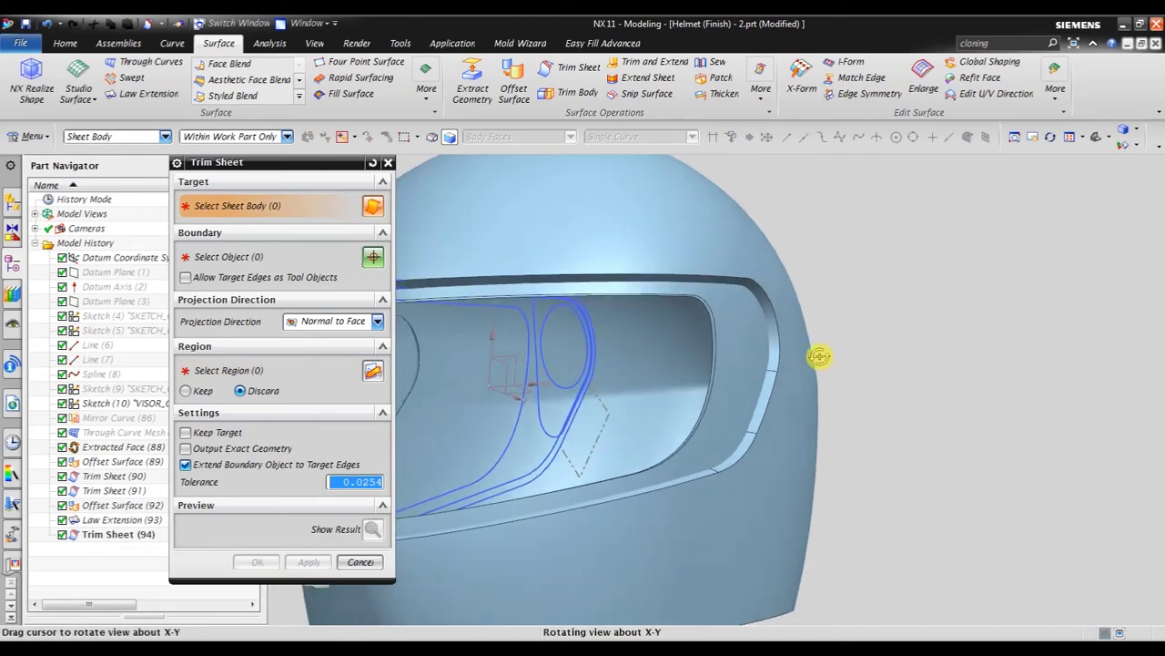
{"action": "scroll", "coordinate": [821, 332], "scroll_direction": "up", "scroll_amount": 3}
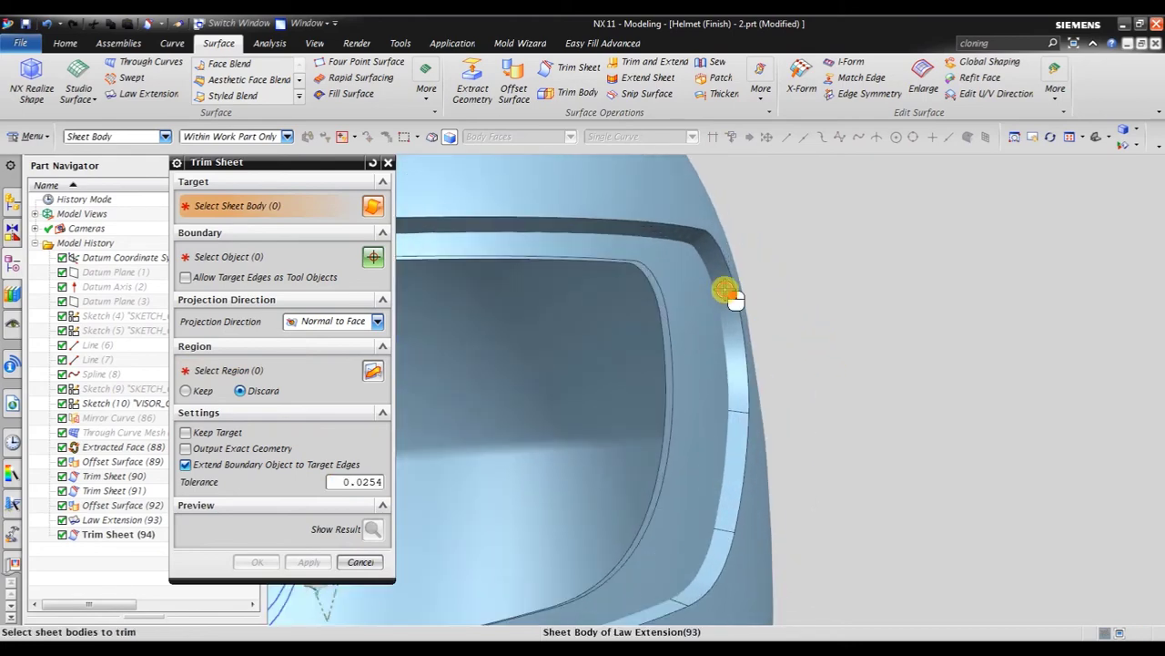
{"action": "left_click", "coordinate": [736, 294]}
{"action": "left_click", "coordinate": [214, 256]}
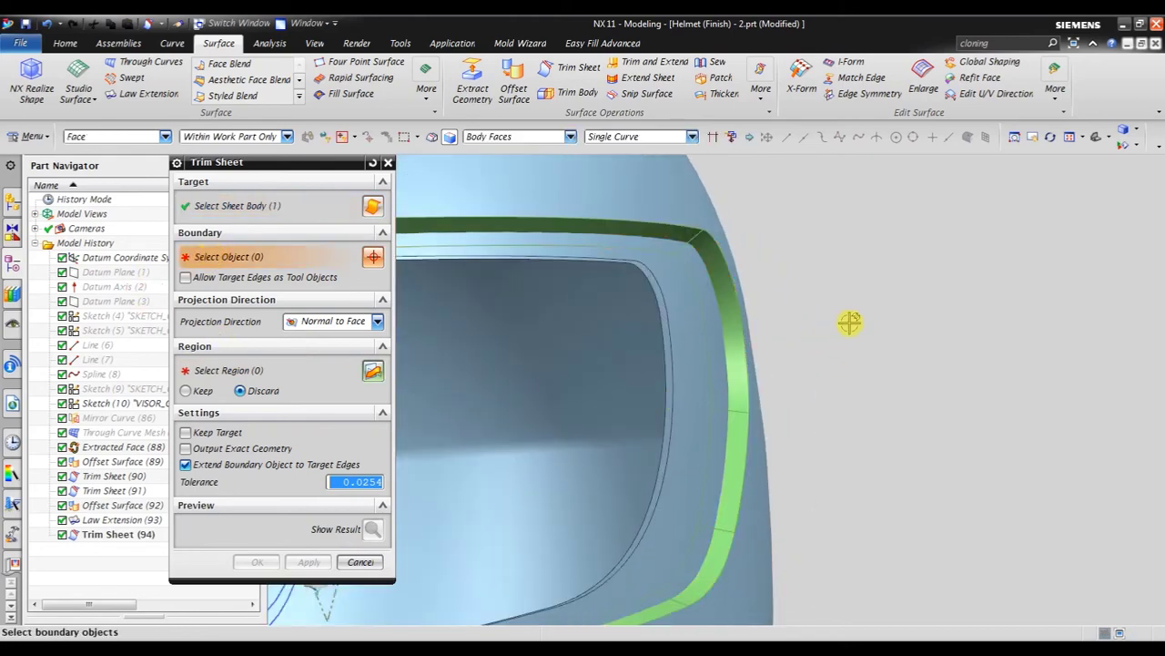
{"action": "left_click", "coordinate": [702, 286]}
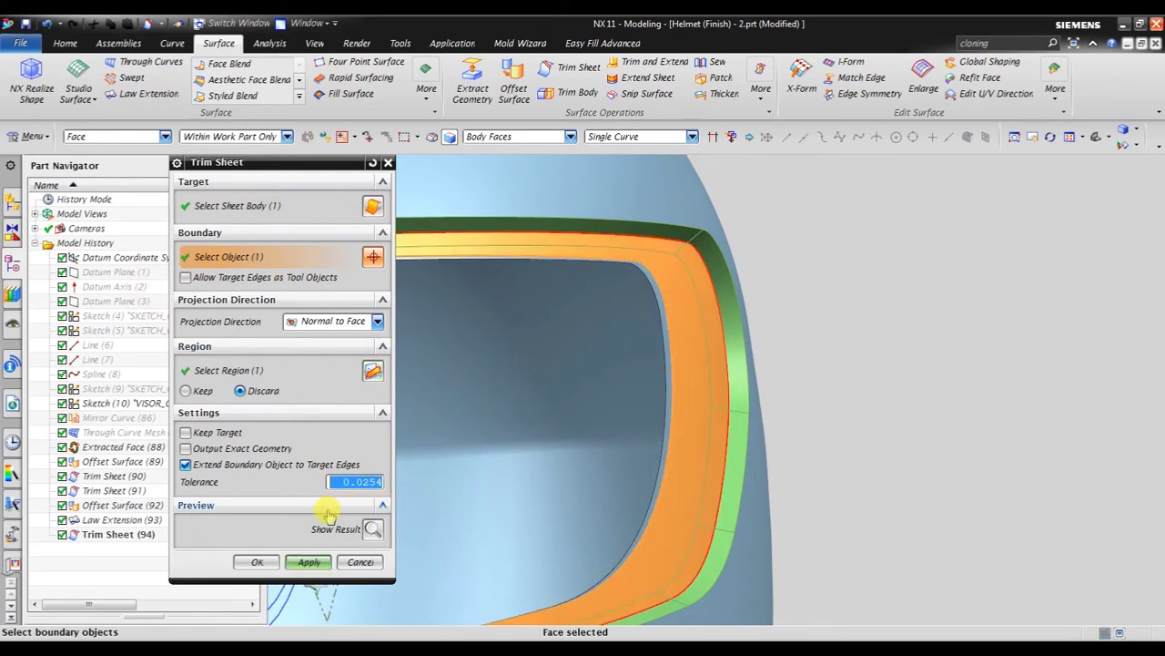
{"action": "left_click", "coordinate": [374, 373]}
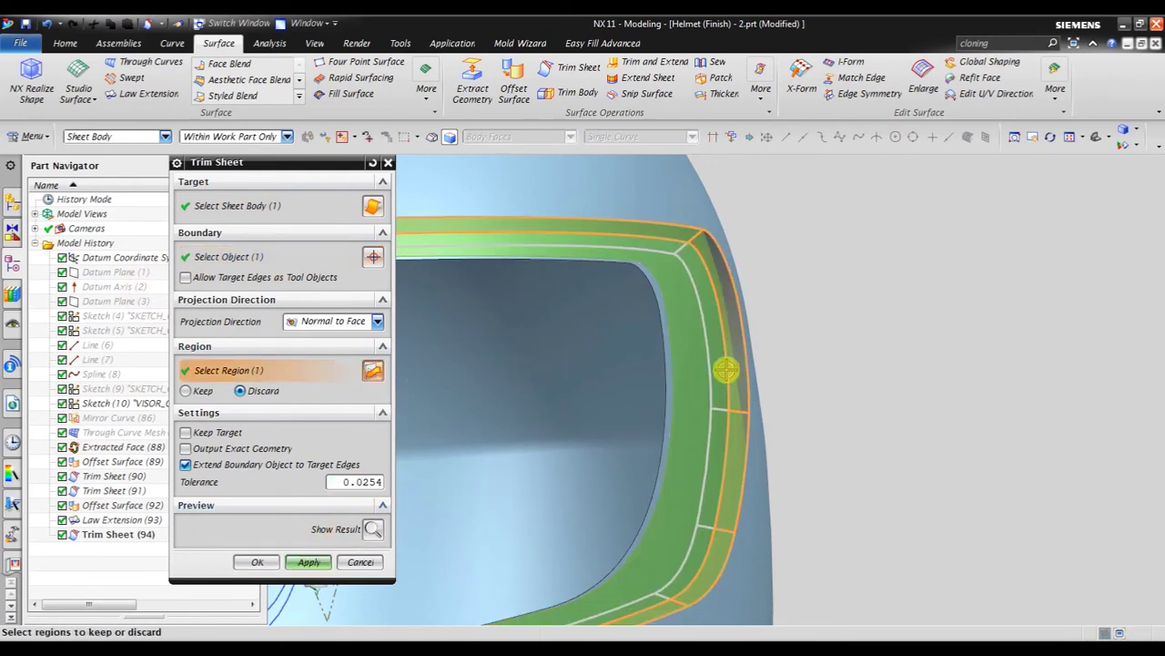
{"action": "middle_click_drag", "start_coordinate": [752, 384], "coordinate": [770, 380]}
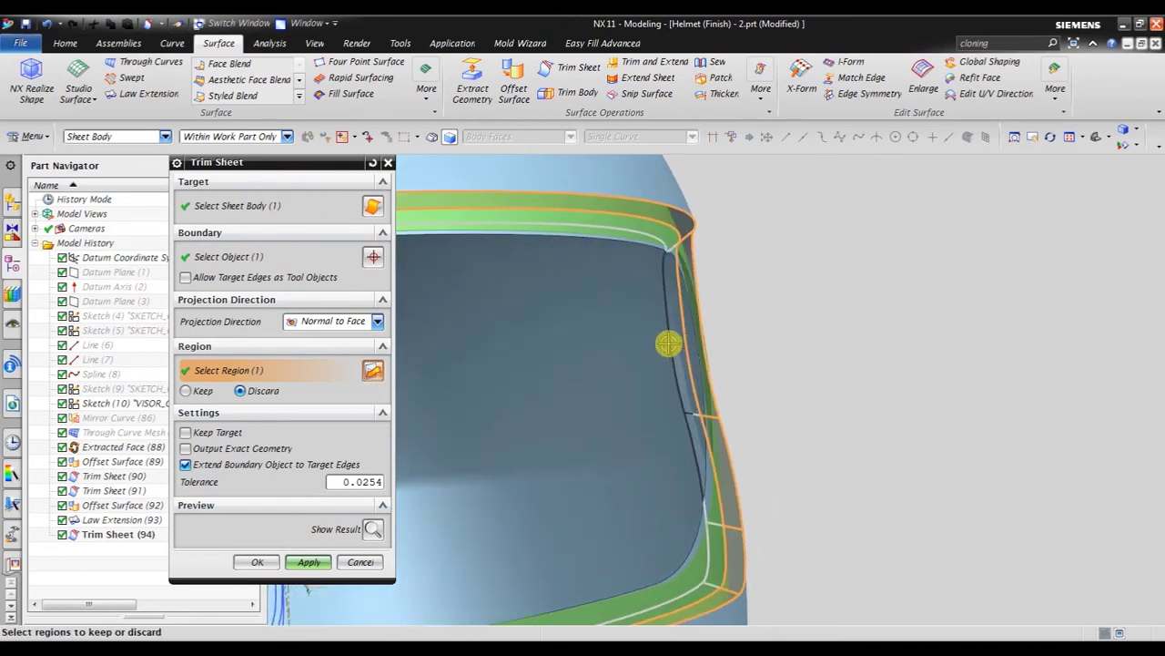
{"action": "left_click", "coordinate": [671, 317]}
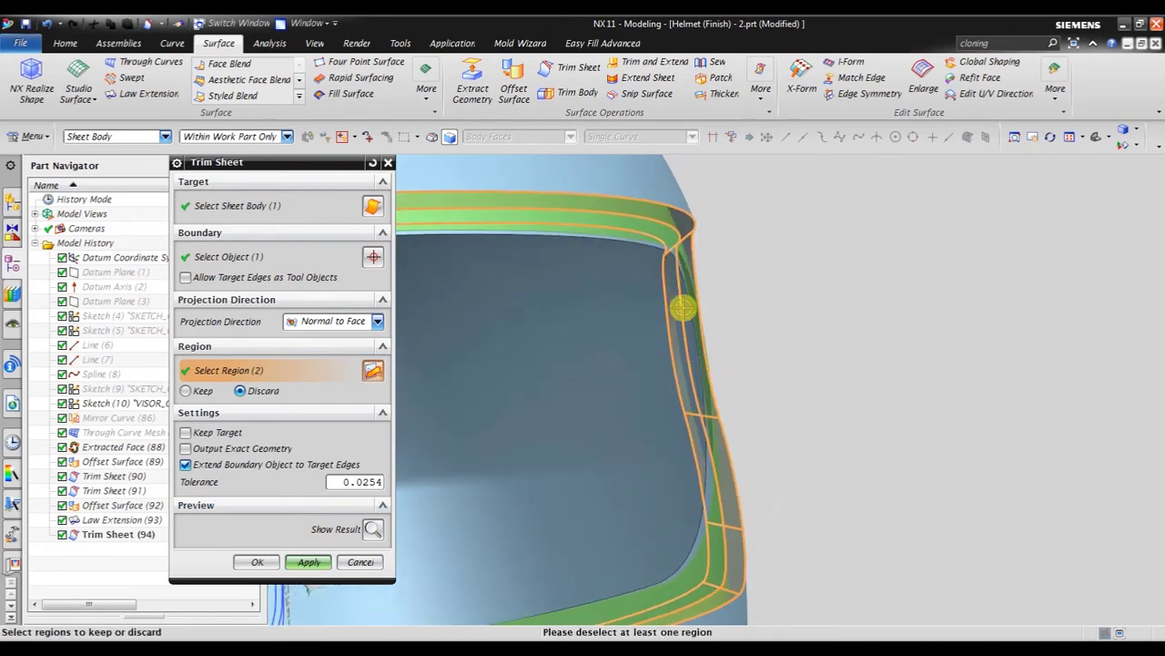
{"action": "left_click", "coordinate": [684, 224], "text": "shift"}
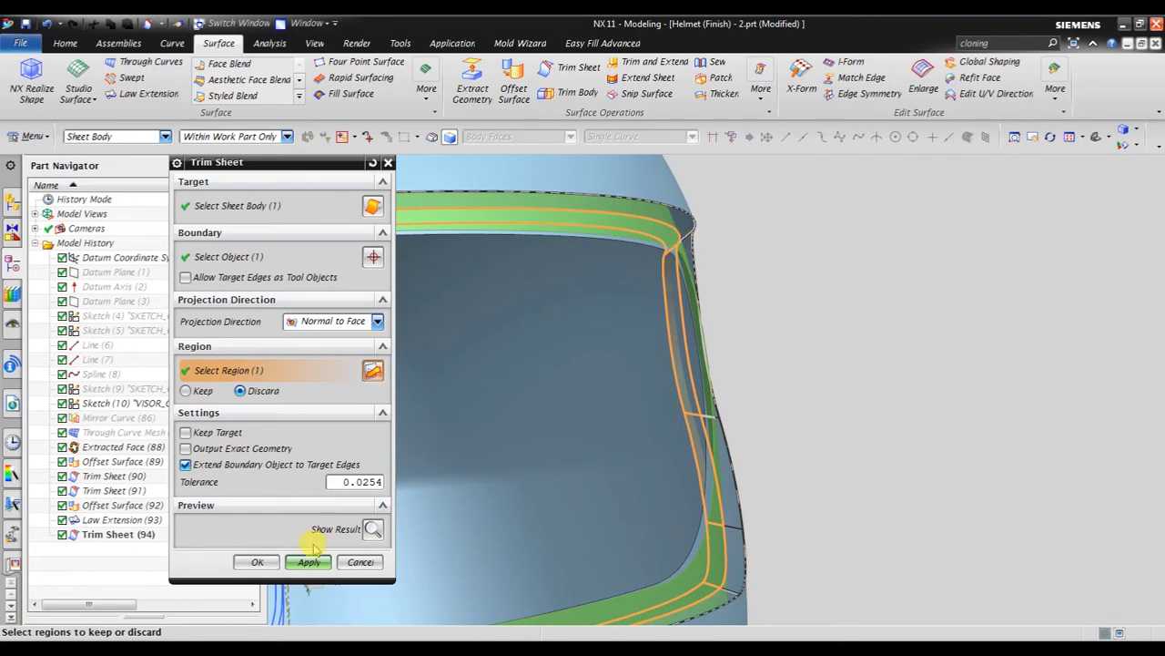
{"action": "left_click", "coordinate": [257, 562]}
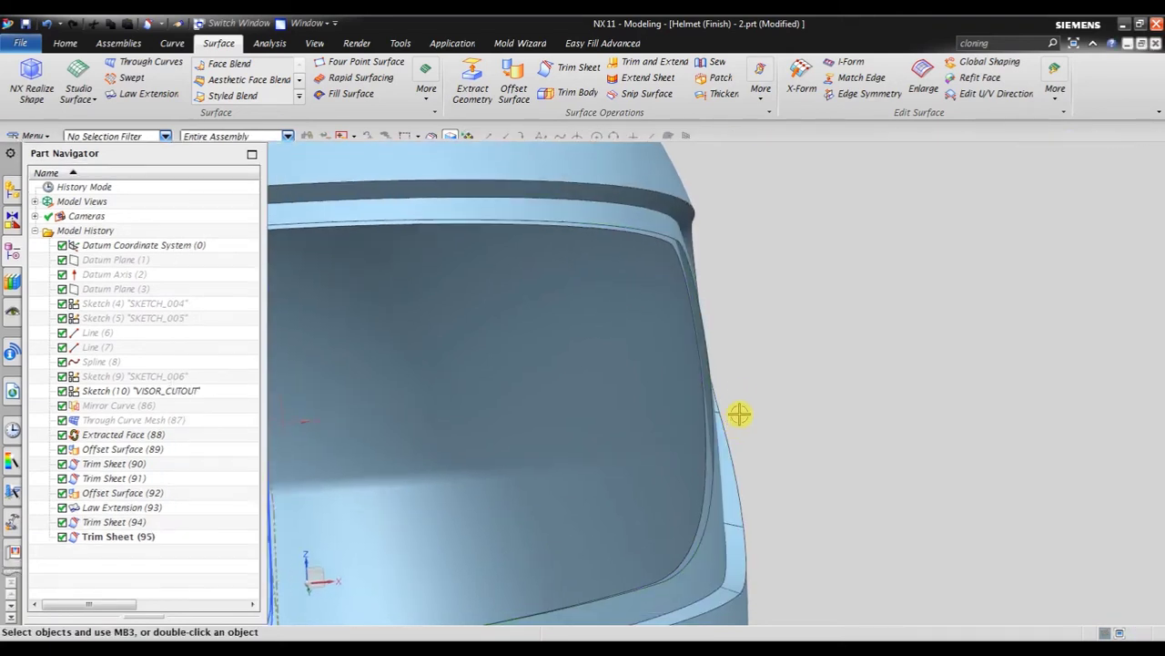
Look over the trimmed helmet's visor, then launch another Trim Sheet
{"action": "mouse_move", "coordinate": [775, 435]}
{"action": "middle_mouse_down"}
{"action": "mouse_move", "coordinate": [808, 443]}
{"action": "mouse_move", "coordinate": [757, 447]}
{"action": "mouse_move", "coordinate": [811, 453]}
{"action": "mouse_move", "coordinate": [729, 453]}
{"action": "mouse_move", "coordinate": [750, 432]}
{"action": "mouse_move", "coordinate": [796, 443]}
{"action": "mouse_move", "coordinate": [809, 432]}
{"action": "mouse_move", "coordinate": [741, 395]}
{"action": "mouse_move", "coordinate": [757, 416]}
{"action": "mouse_move", "coordinate": [744, 388]}
{"action": "middle_mouse_up"}
{"action": "scroll", "coordinate": [780, 425], "scroll_direction": "down", "scroll_amount": 3}
{"action": "scroll", "coordinate": [747, 401], "scroll_direction": "up", "scroll_amount": 2}
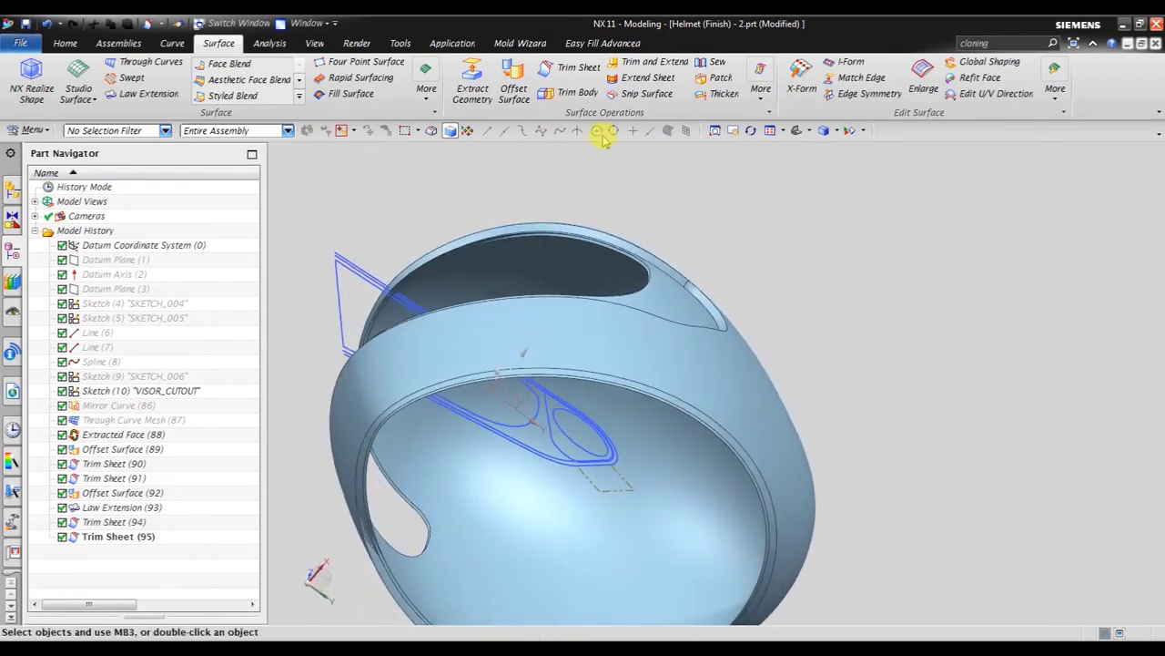
{"action": "left_click", "coordinate": [578, 70]}
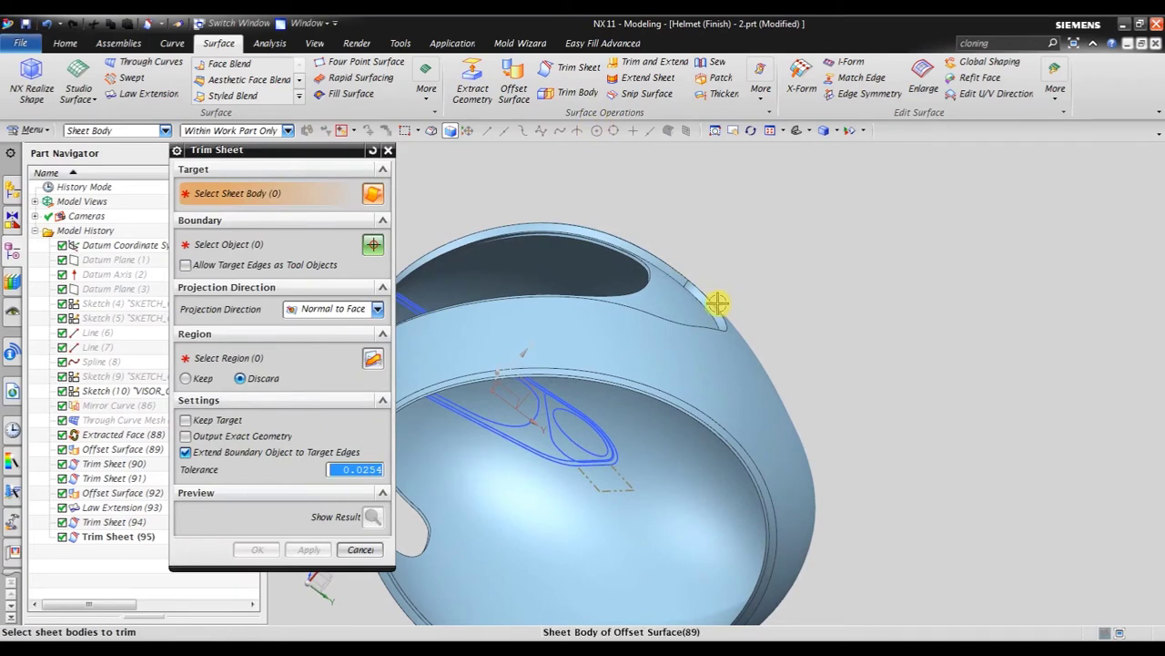
Pick the offset helmet shell as trim target and the rim faces as boundary
{"action": "scroll", "coordinate": [718, 303], "scroll_direction": "up", "scroll_amount": 2}
{"action": "left_click", "coordinate": [681, 310]}
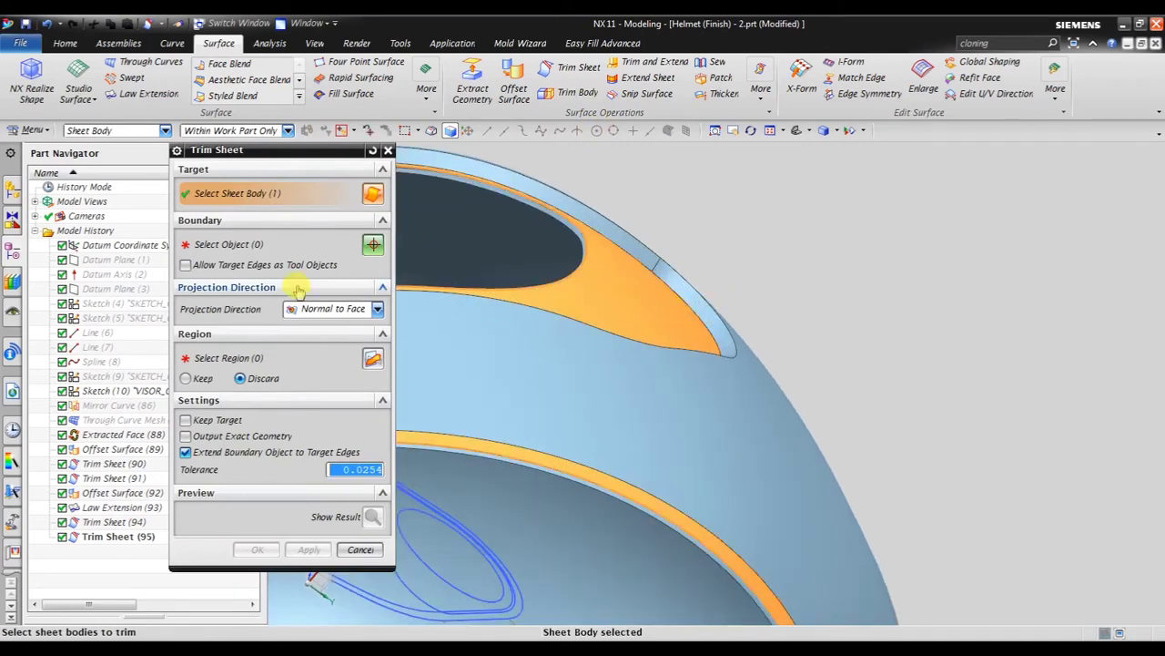
{"action": "left_click", "coordinate": [235, 246]}
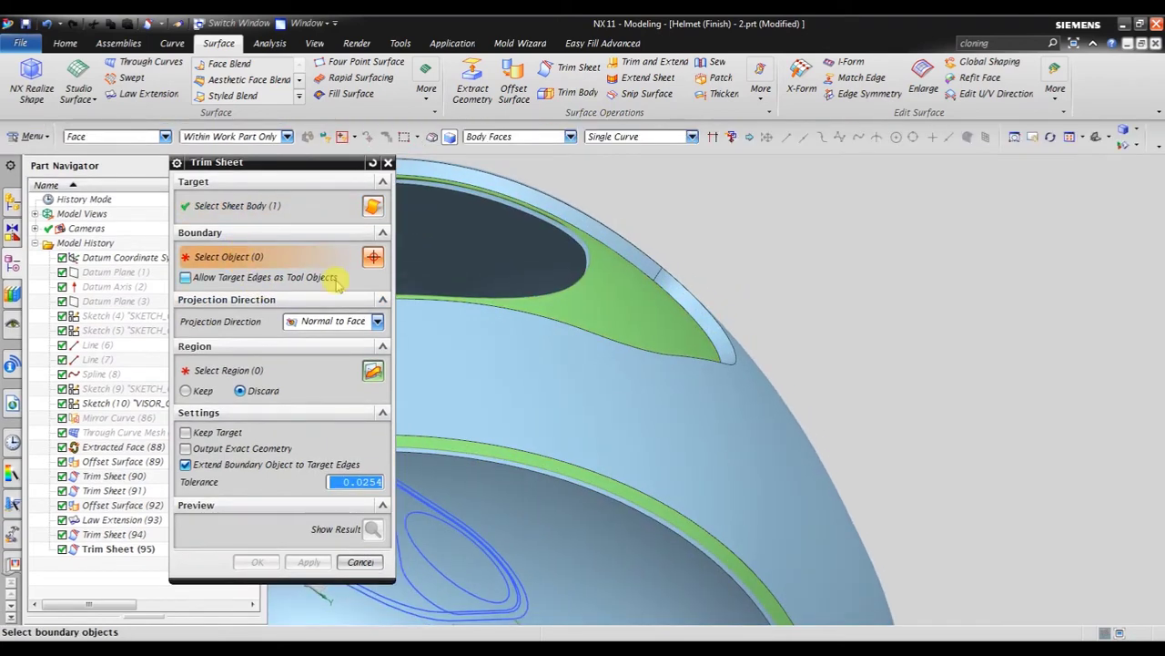
{"action": "scroll", "coordinate": [724, 344], "scroll_direction": "up", "scroll_amount": 2}
{"action": "left_click", "coordinate": [677, 293]}
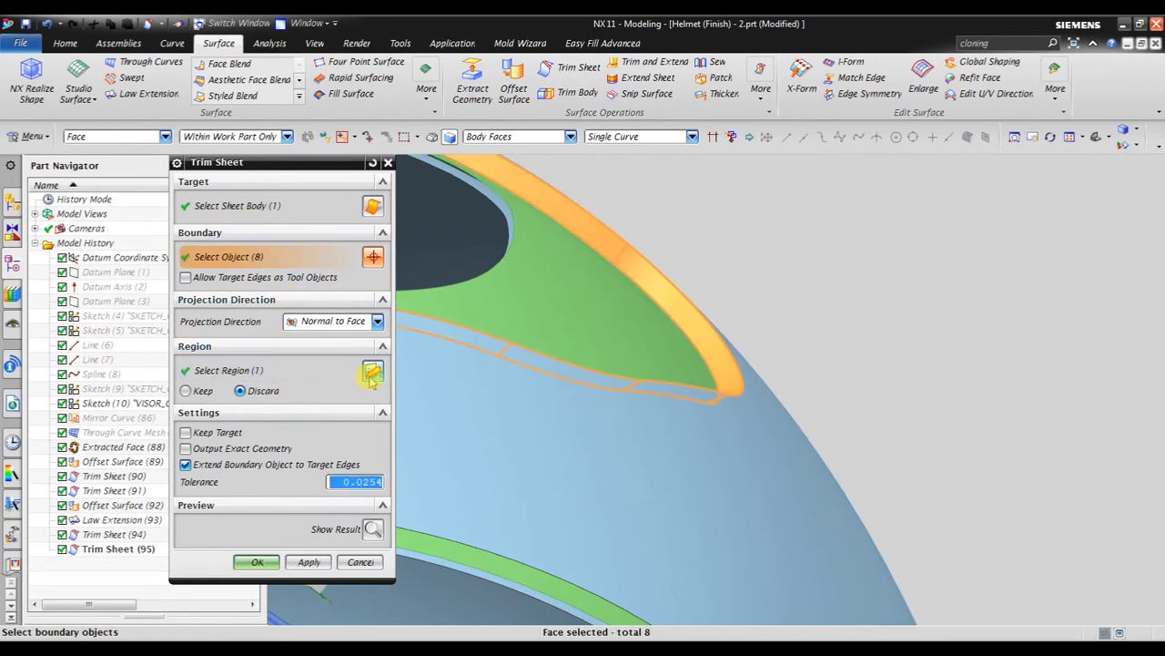
{"action": "left_click", "coordinate": [371, 372]}
Mark the rim region to discard and confirm, creating Trim Sheet (96)
{"action": "left_click", "coordinate": [577, 271], "text": "shift"}
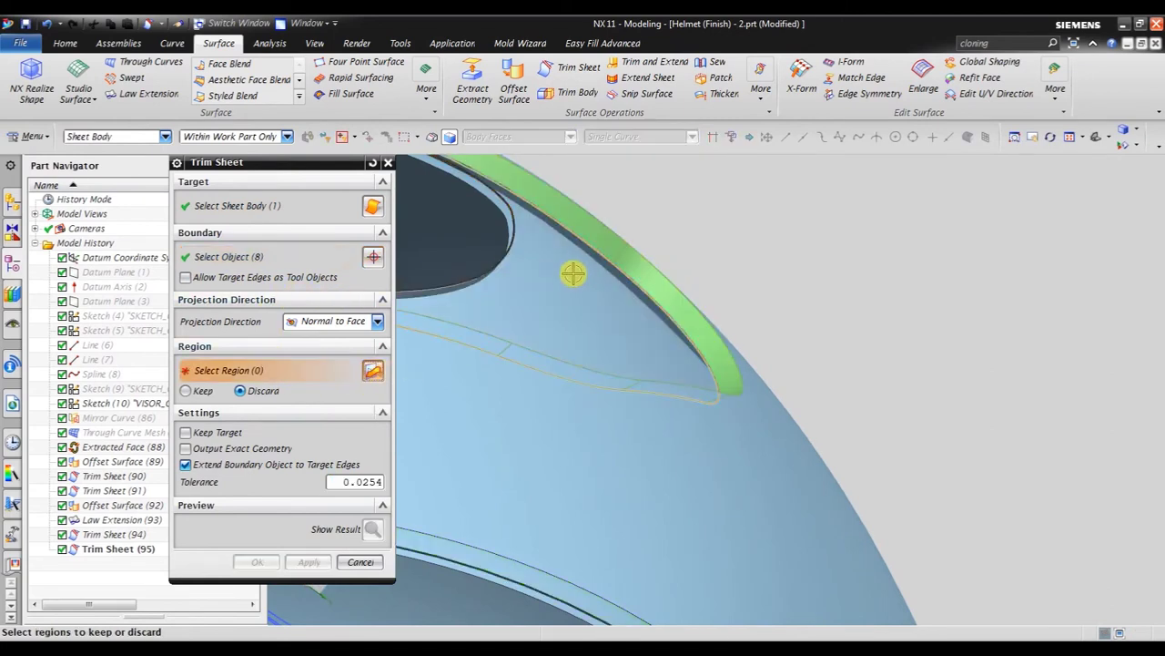
{"action": "mouse_move", "coordinate": [577, 270]}
{"action": "middle_mouse_down"}
{"action": "mouse_move", "coordinate": [634, 244]}
{"action": "mouse_move", "coordinate": [663, 503]}
{"action": "middle_mouse_up"}
{"action": "scroll", "coordinate": [663, 503], "scroll_direction": "up", "scroll_amount": 2}
{"action": "scroll", "coordinate": [705, 464], "scroll_direction": "up", "scroll_amount": 1}
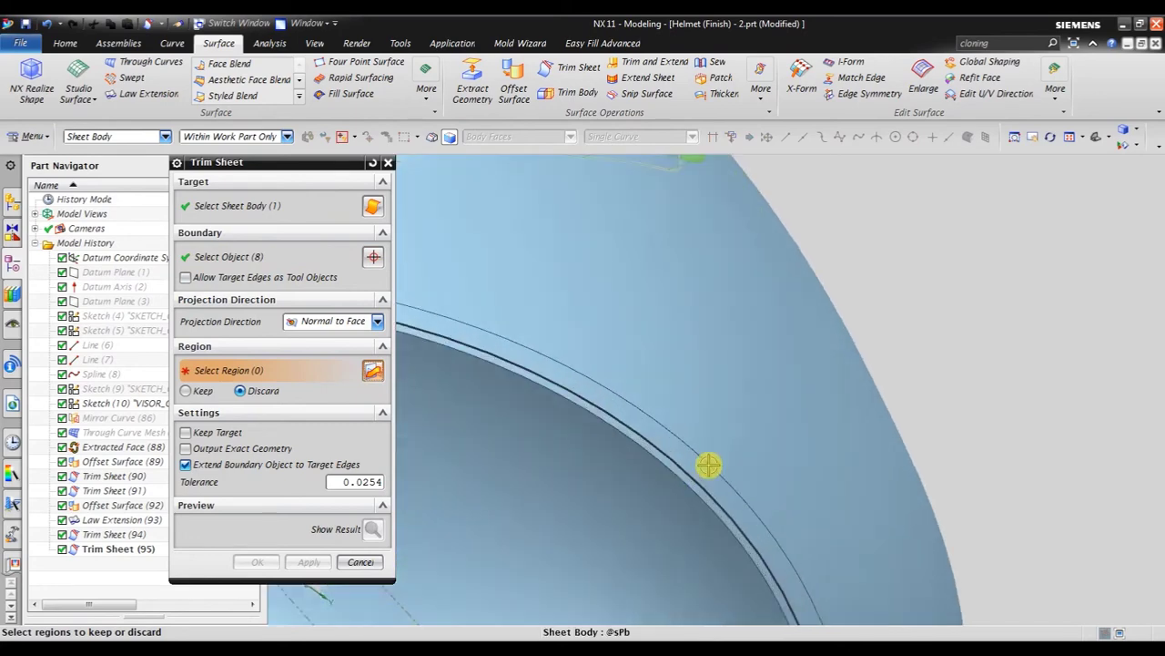
{"action": "scroll", "coordinate": [695, 473], "scroll_direction": "up", "scroll_amount": 1}
{"action": "left_click", "coordinate": [700, 468]}
{"action": "scroll", "coordinate": [720, 455], "scroll_direction": "down", "scroll_amount": 3}
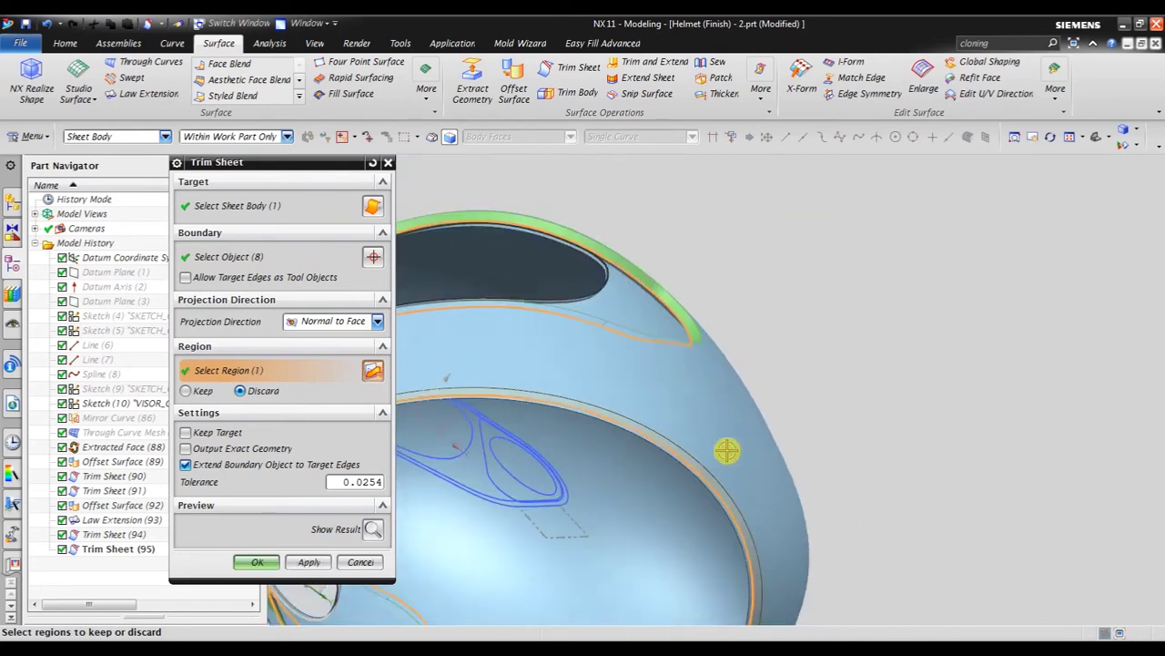
{"action": "middle_click_drag", "start_coordinate": [796, 377], "coordinate": [805, 407]}
{"action": "middle_click_drag", "start_coordinate": [787, 416], "coordinate": [742, 419]}
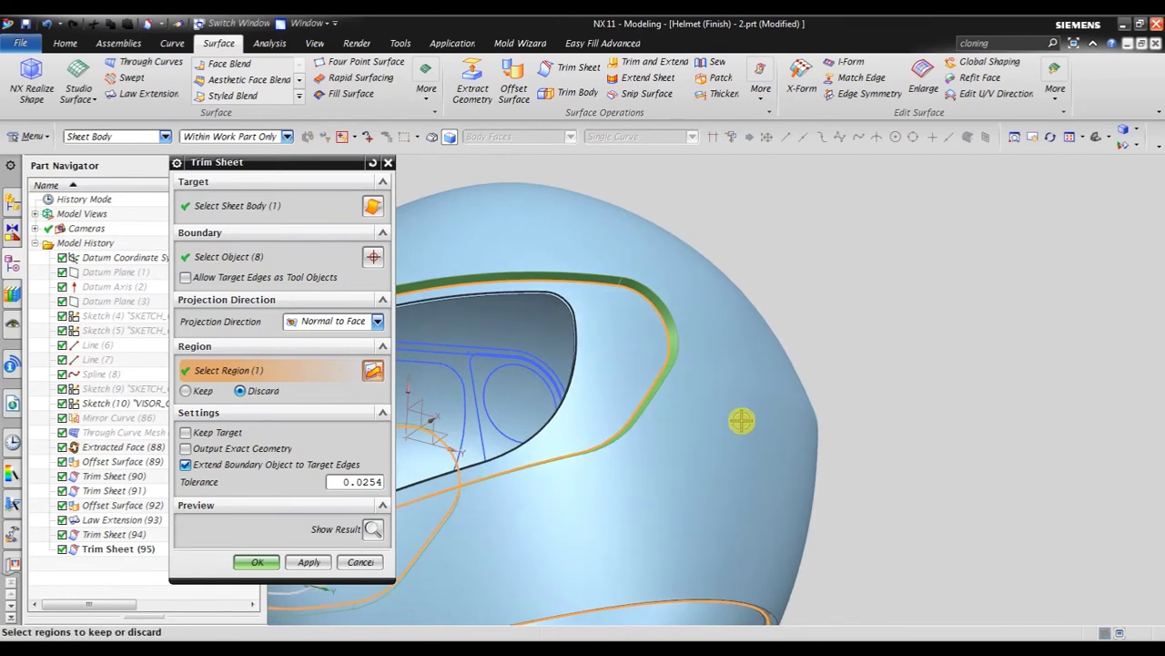
{"action": "left_click", "coordinate": [258, 562]}
{"action": "mouse_move", "coordinate": [529, 417]}
{"action": "middle_mouse_down"}
{"action": "mouse_move", "coordinate": [757, 343]}
{"action": "mouse_move", "coordinate": [705, 380]}
{"action": "mouse_move", "coordinate": [720, 373]}
{"action": "middle_mouse_up"}
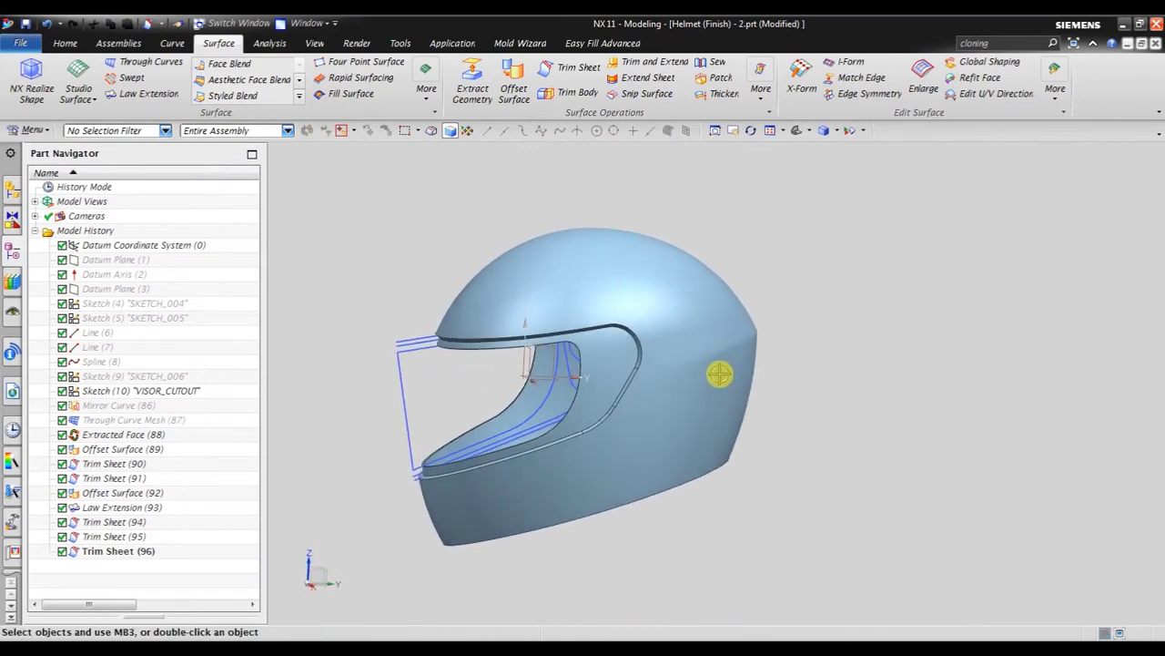
Turn on Clip Section from the View tab and rotate to see the helmet's cut profile
{"action": "left_click", "coordinate": [314, 43]}
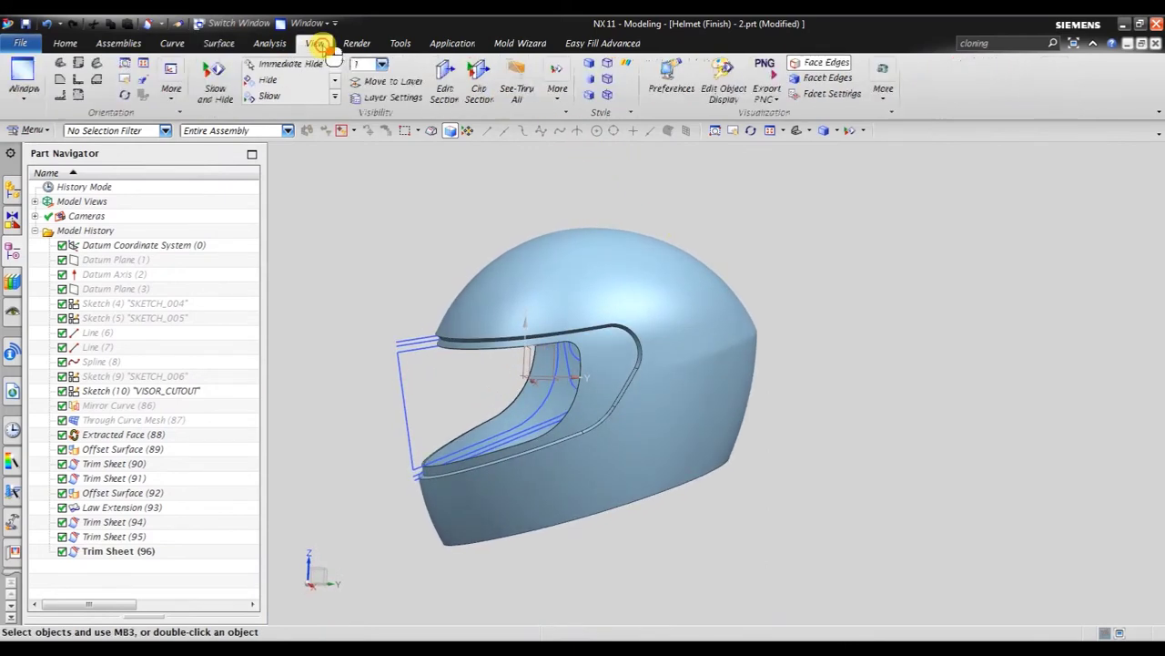
{"action": "left_click", "coordinate": [480, 82]}
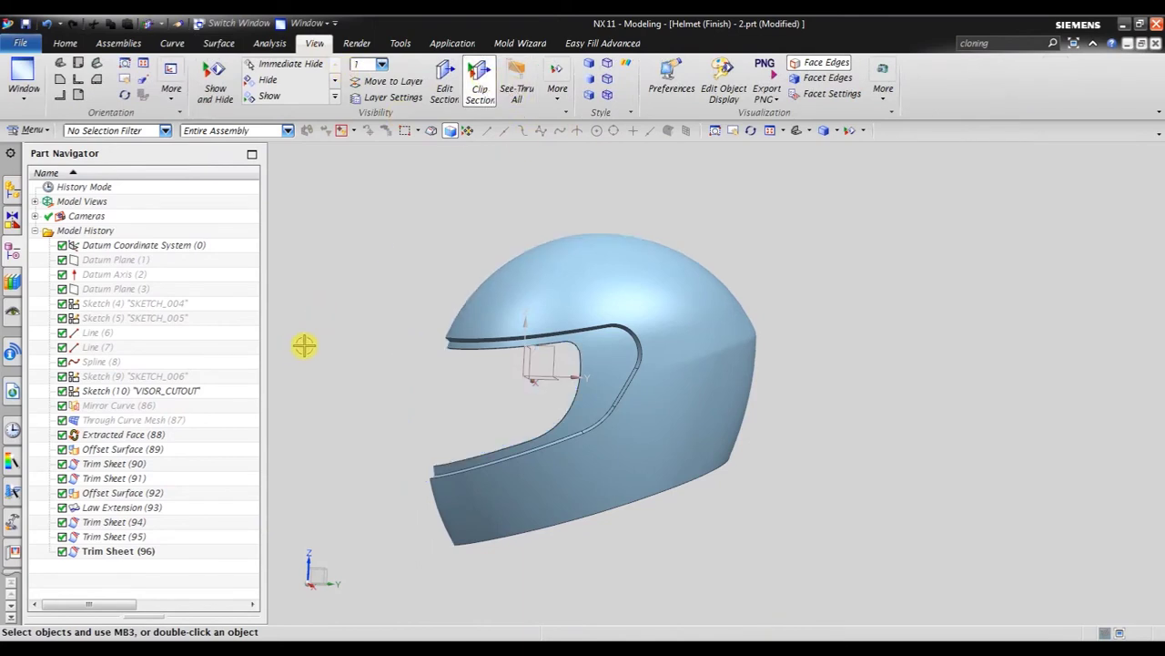
{"action": "mouse_move", "coordinate": [393, 291]}
{"action": "middle_mouse_down"}
{"action": "mouse_move", "coordinate": [476, 260]}
{"action": "mouse_move", "coordinate": [572, 260]}
{"action": "mouse_move", "coordinate": [666, 341]}
{"action": "mouse_move", "coordinate": [779, 384]}
{"action": "mouse_move", "coordinate": [786, 409]}
{"action": "mouse_move", "coordinate": [762, 398]}
{"action": "mouse_move", "coordinate": [783, 398]}
{"action": "mouse_move", "coordinate": [738, 391]}
{"action": "mouse_move", "coordinate": [746, 368]}
{"action": "mouse_move", "coordinate": [766, 368]}
{"action": "mouse_move", "coordinate": [786, 403]}
{"action": "middle_mouse_up"}
{"action": "scroll", "coordinate": [710, 331], "scroll_direction": "up", "scroll_amount": 5}
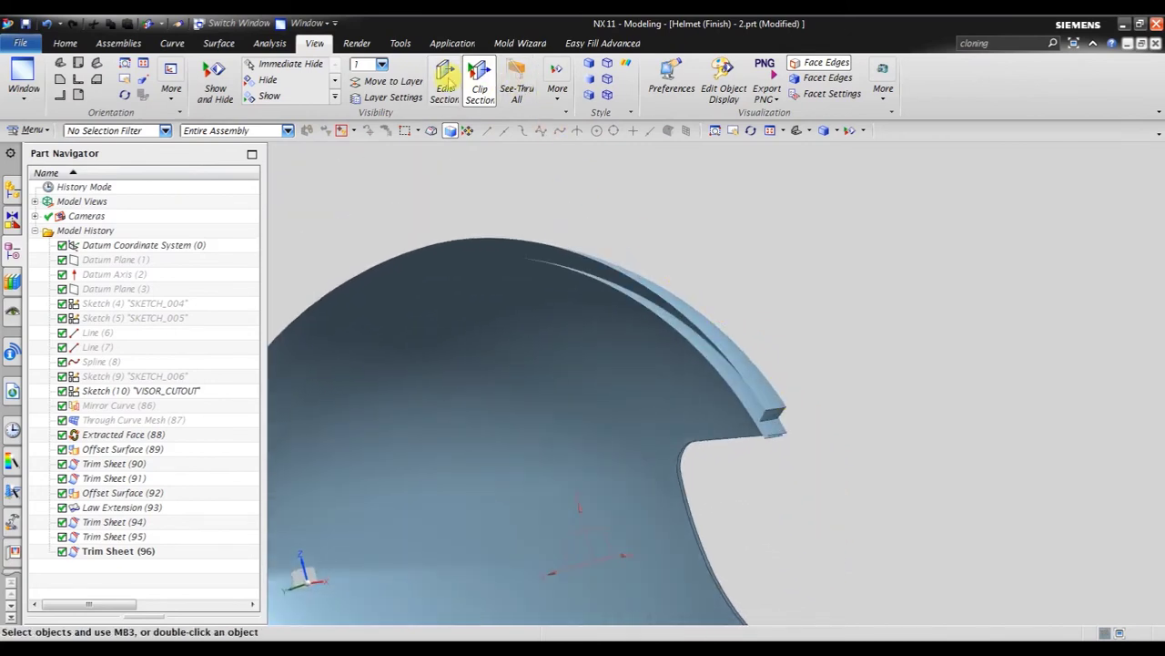
Drag the section plane through the helmet flanges, then fit the view and turn clipping off
{"action": "left_click", "coordinate": [444, 80]}
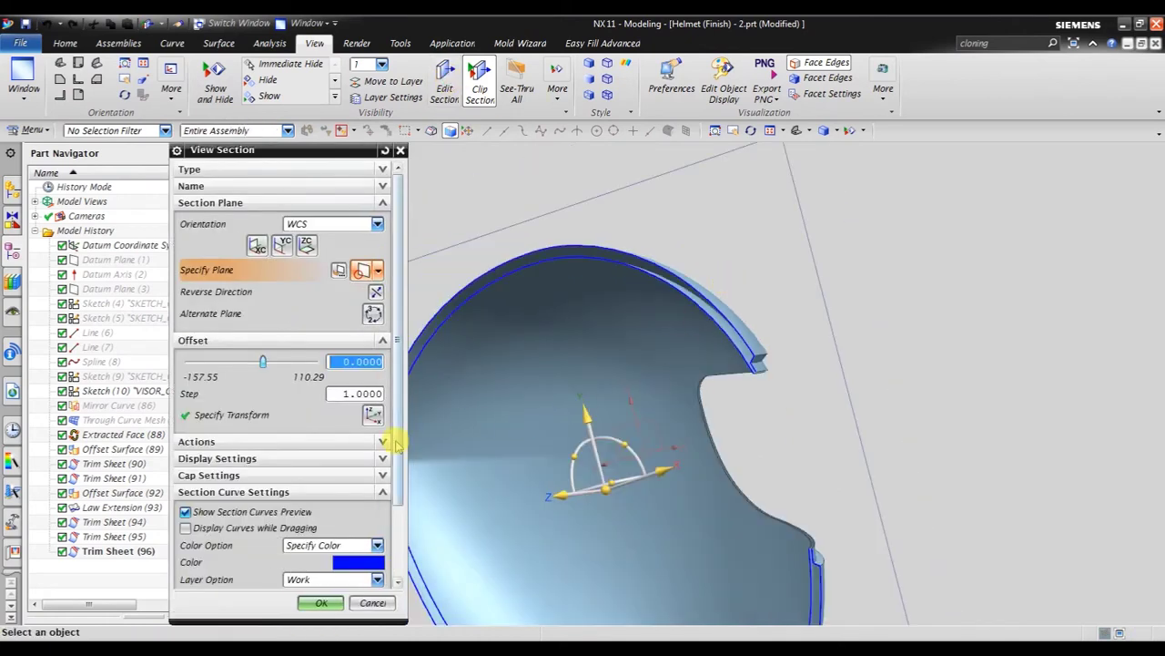
{"action": "left_click_drag", "start_coordinate": [655, 473], "coordinate": [702, 460]}
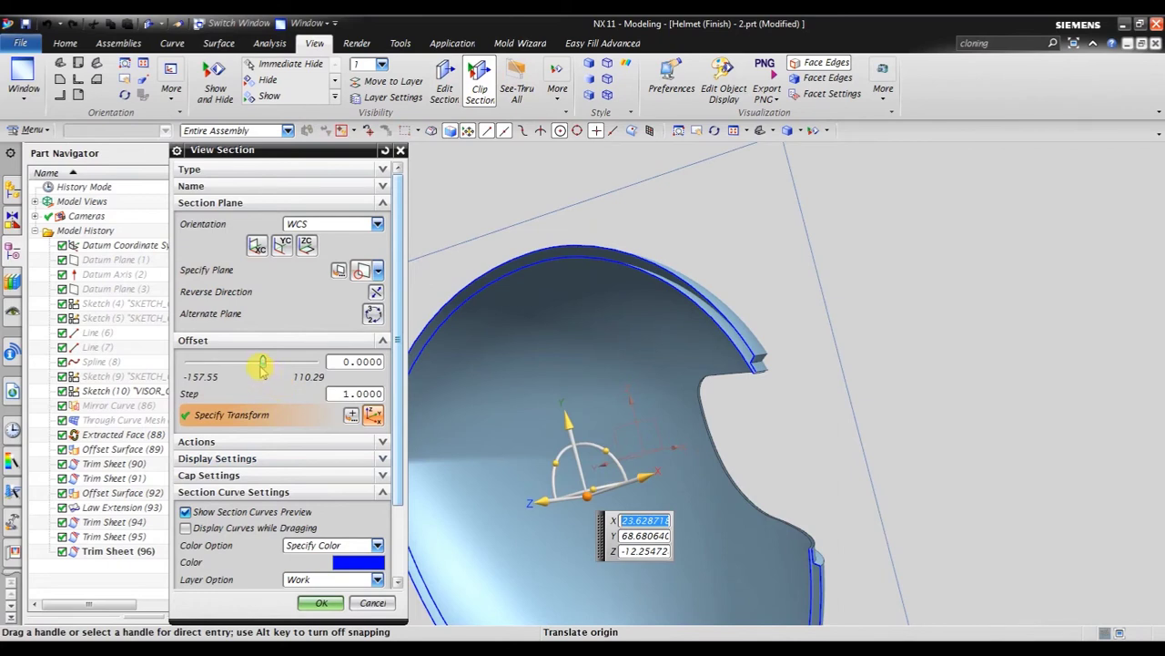
{"action": "mouse_move", "coordinate": [264, 364]}
{"action": "left_mouse_down"}
{"action": "mouse_move", "coordinate": [233, 375]}
{"action": "mouse_move", "coordinate": [264, 368]}
{"action": "left_mouse_up"}
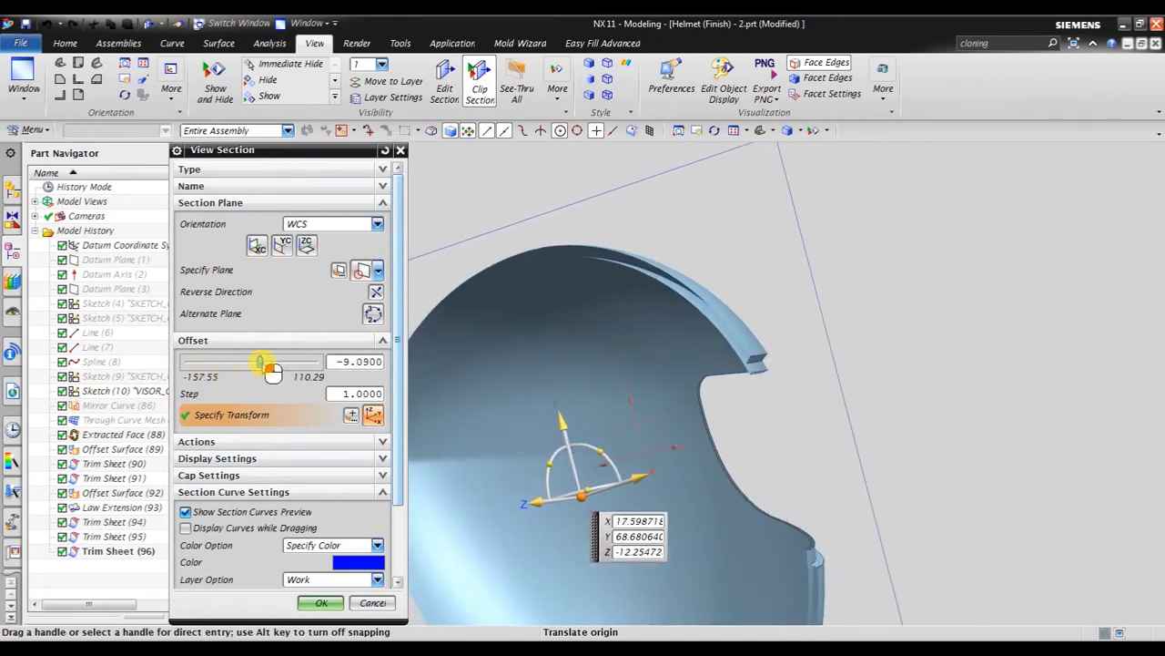
{"action": "left_click", "coordinate": [373, 603]}
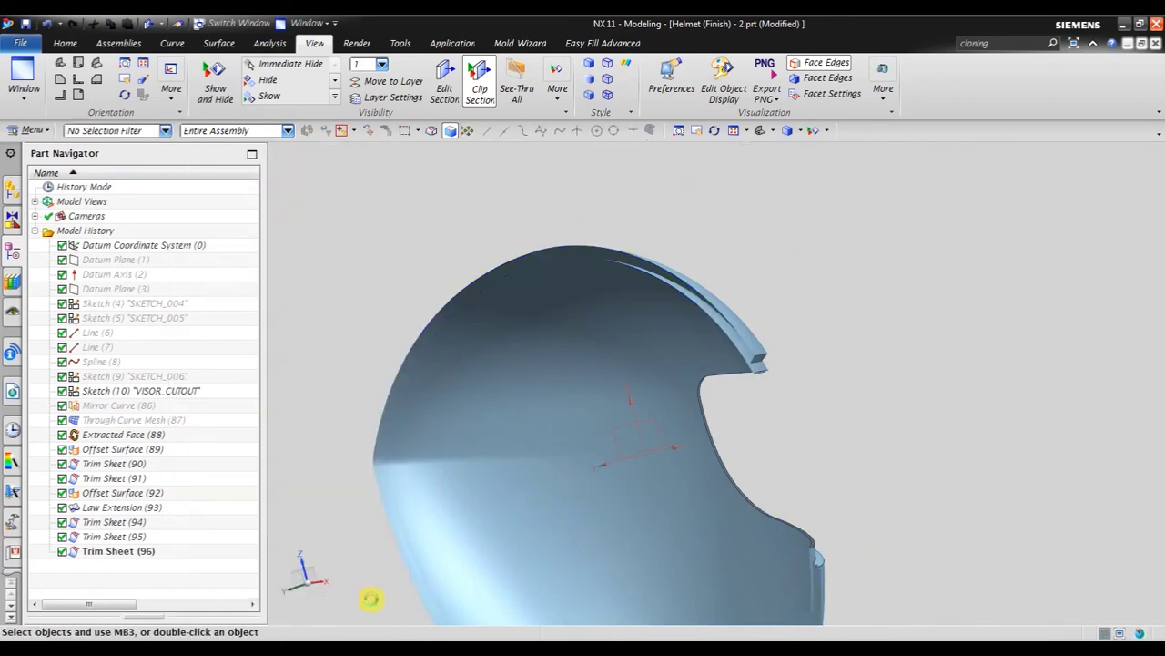
{"action": "key", "text": "ctrl+f"}
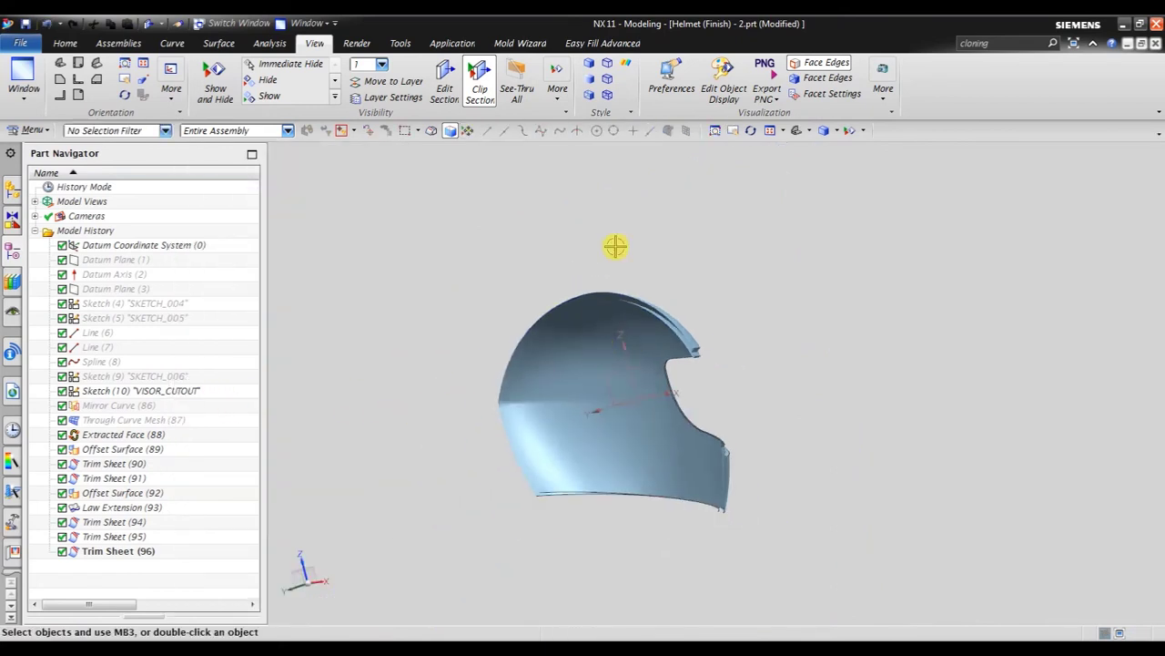
{"action": "left_click", "coordinate": [480, 82]}
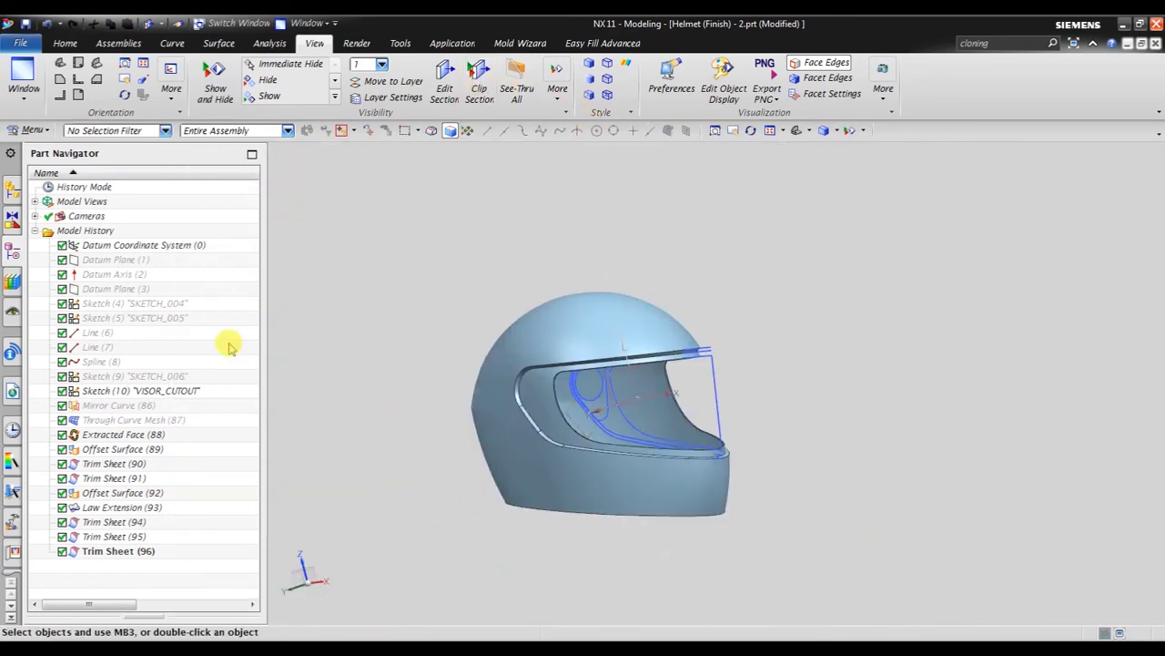
Hide the Sketch (10) VISOR_CUTOUT curves from the Part Navigator
{"action": "left_click", "coordinate": [173, 395]}
{"action": "right_click", "coordinate": [173, 395]}
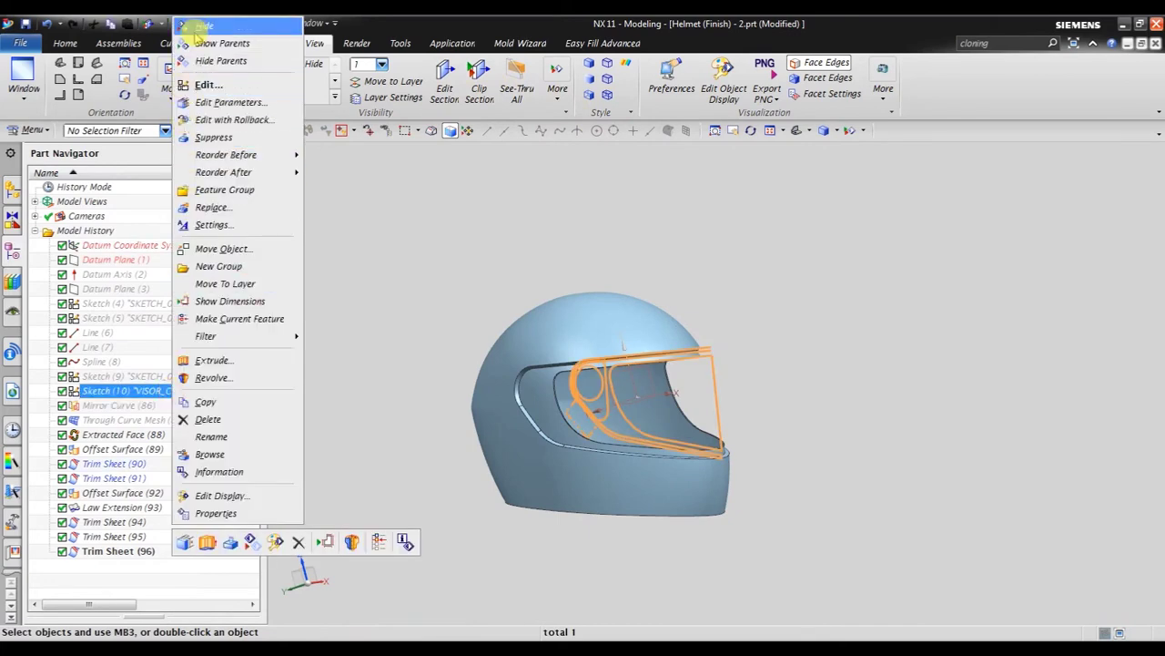
{"action": "left_click", "coordinate": [202, 30]}
{"action": "mouse_move", "coordinate": [818, 361]}
{"action": "middle_mouse_down"}
{"action": "mouse_move", "coordinate": [708, 356]}
{"action": "mouse_move", "coordinate": [727, 390]}
{"action": "middle_mouse_up"}
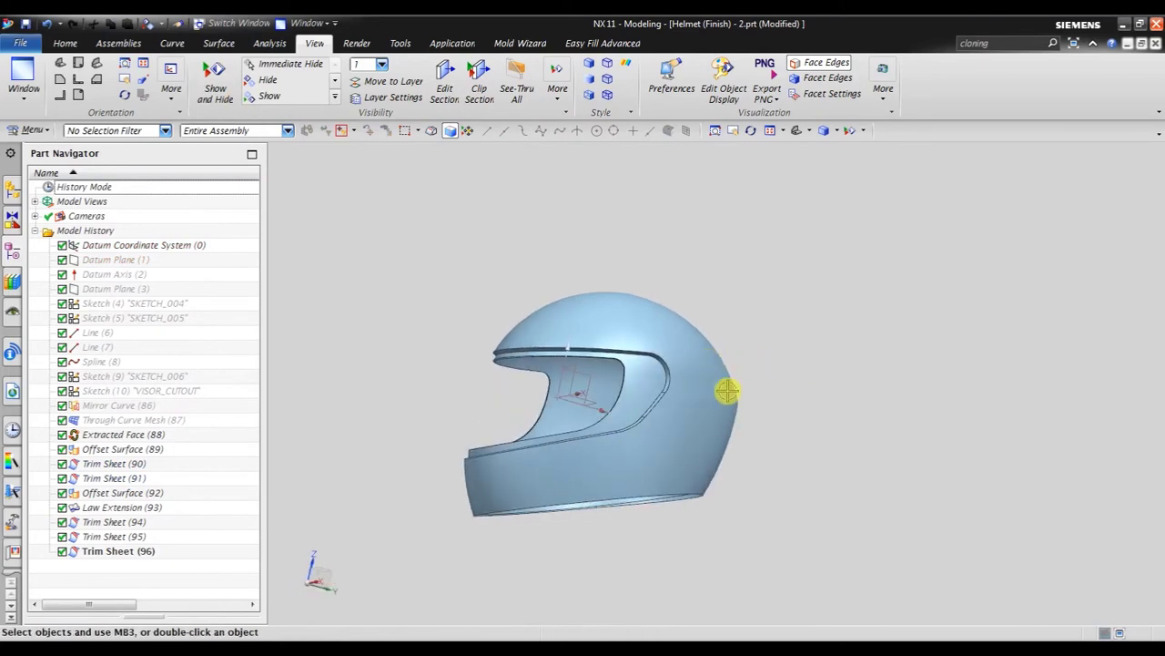
Hide the Datum Coordinate System and zoom in on the helmet's visor
{"action": "left_click", "coordinate": [120, 246]}
{"action": "right_click", "coordinate": [122, 244]}
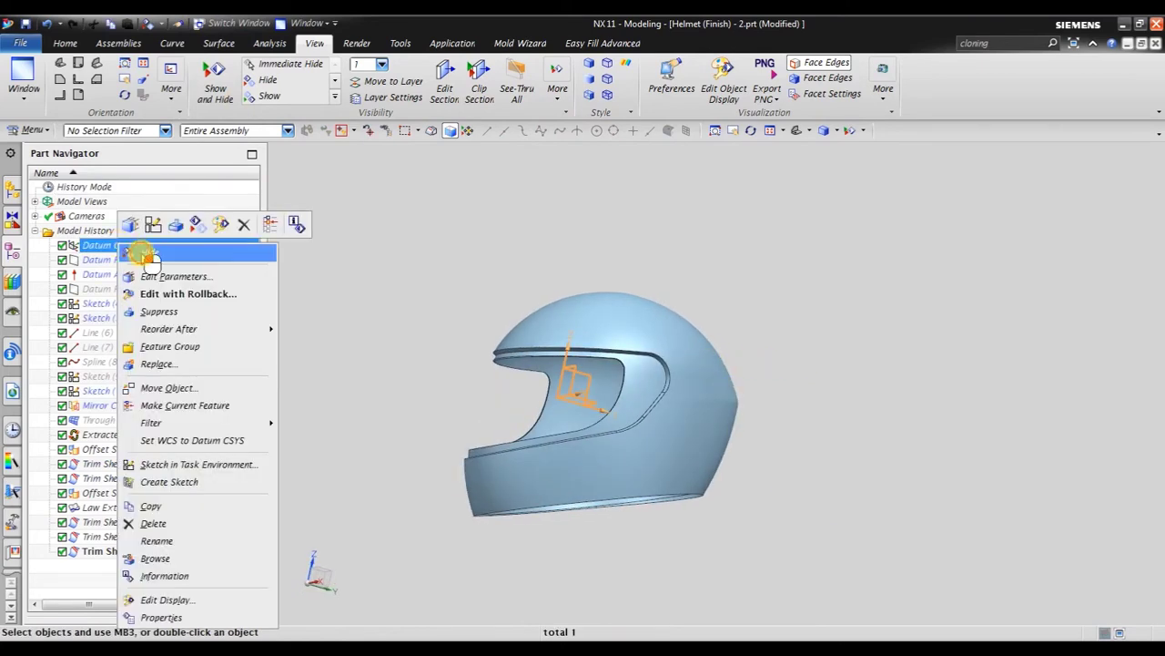
{"action": "left_click", "coordinate": [146, 255]}
{"action": "middle_click_drag", "start_coordinate": [608, 382], "coordinate": [632, 404]}
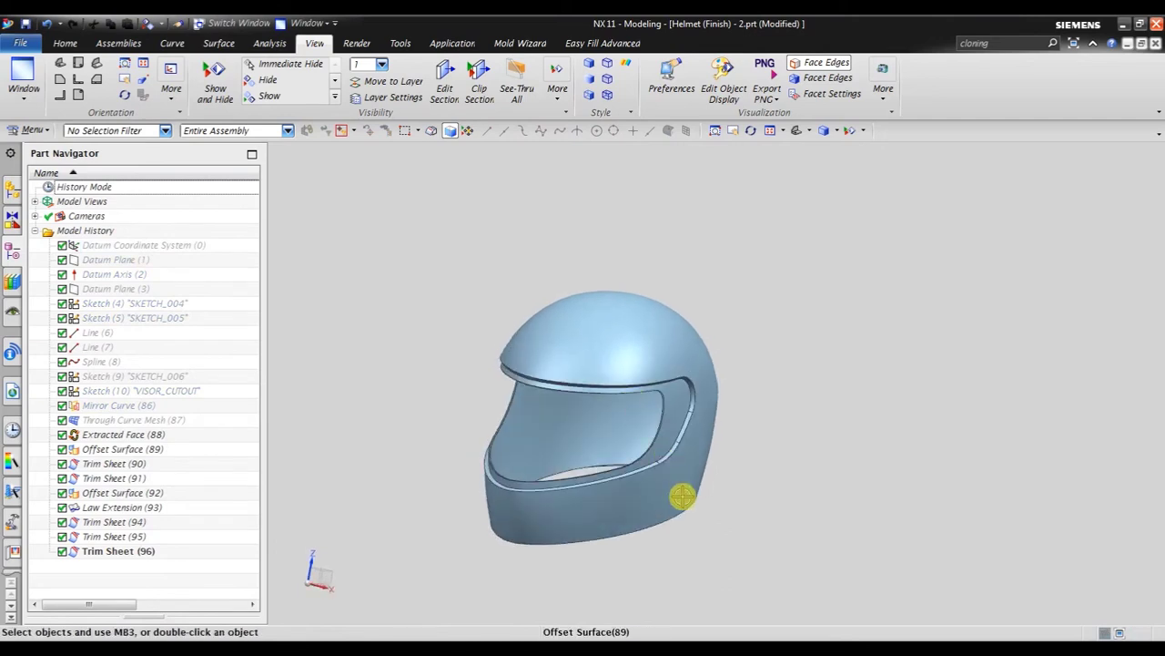
{"action": "scroll", "coordinate": [678, 487], "scroll_direction": "up", "scroll_amount": 2}
{"action": "scroll", "coordinate": [660, 450], "scroll_direction": "up", "scroll_amount": 3}
{"action": "scroll", "coordinate": [637, 338], "scroll_direction": "up", "scroll_amount": 2}
{"action": "scroll", "coordinate": [644, 295], "scroll_direction": "up", "scroll_amount": 2}
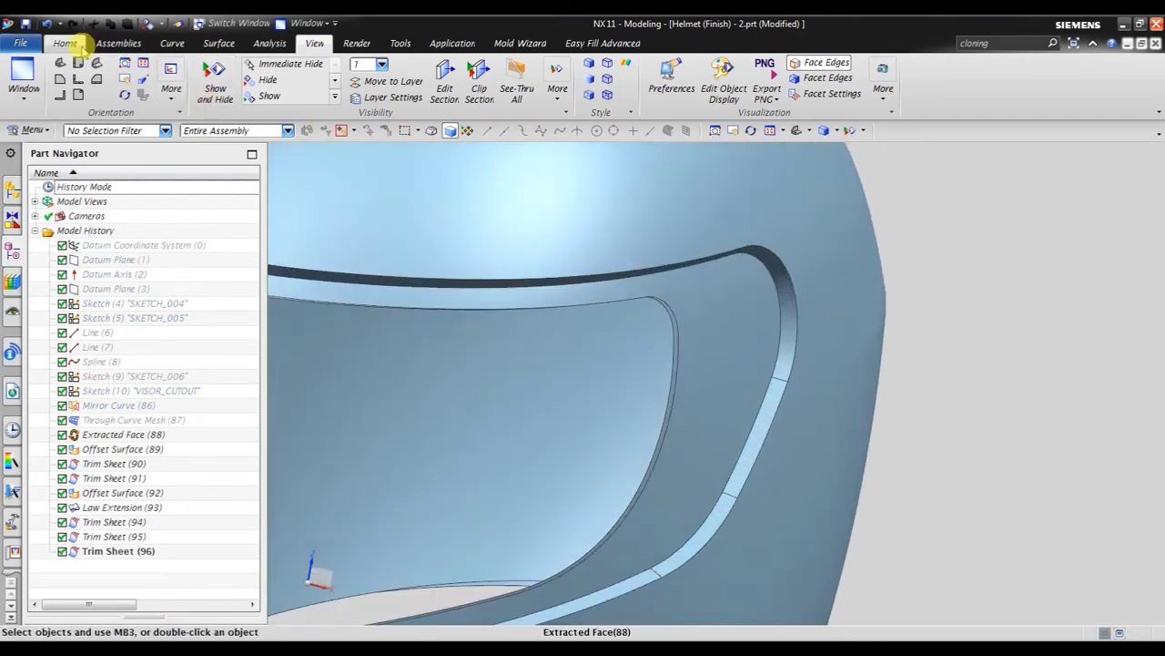
Start a new Law Extension from the Surface tab, keeping the Type as Face
{"action": "left_click", "coordinate": [211, 44]}
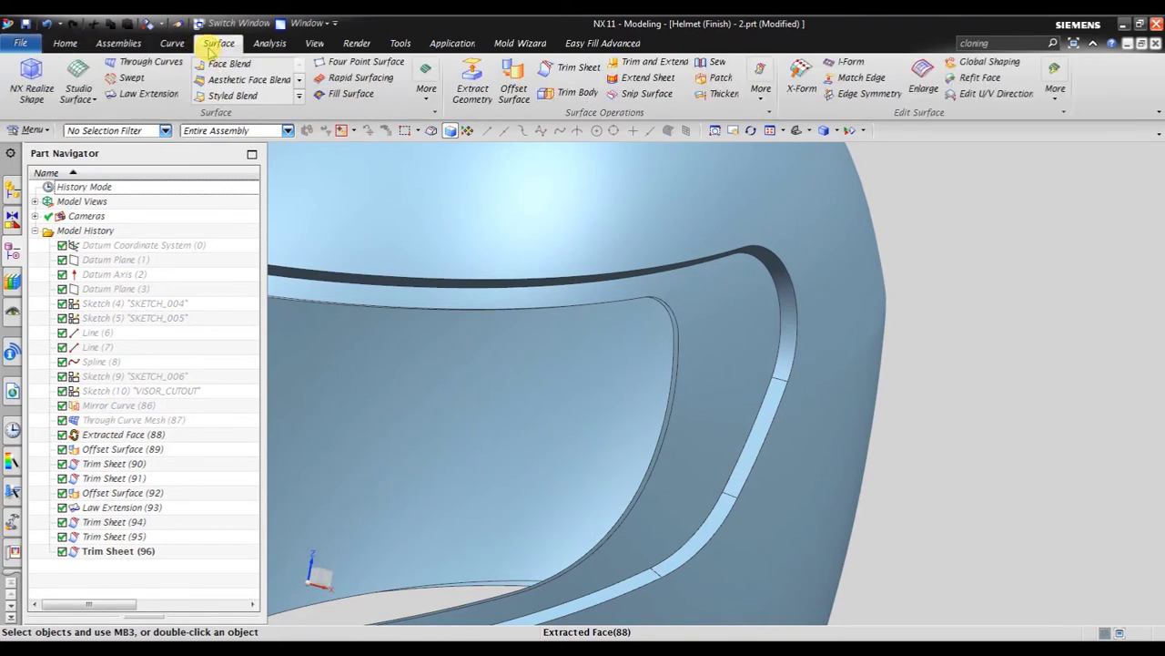
{"action": "left_click", "coordinate": [153, 96]}
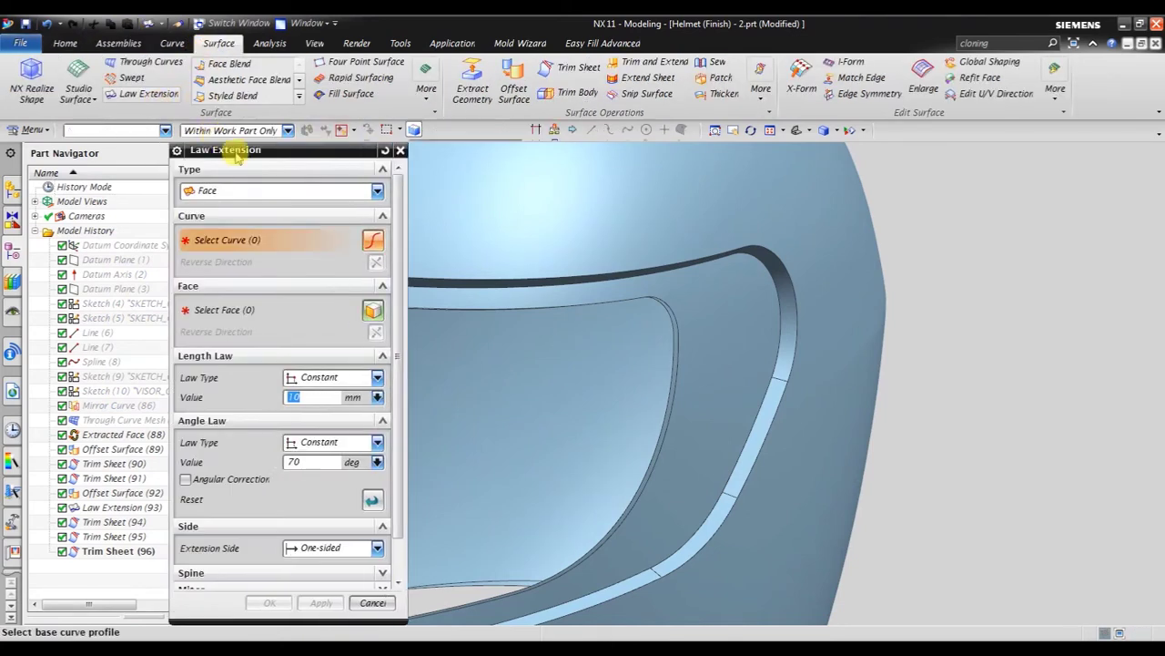
{"action": "scroll", "coordinate": [630, 274], "scroll_direction": "up", "scroll_amount": 2}
{"action": "scroll", "coordinate": [670, 287], "scroll_direction": "up", "scroll_amount": 2}
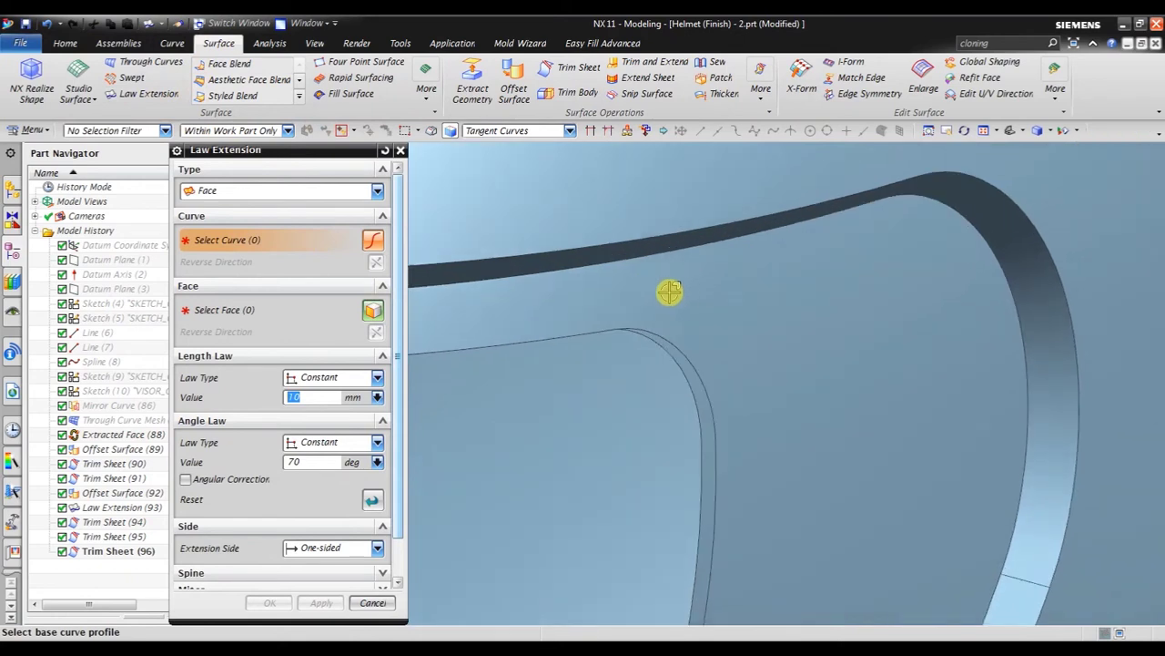
{"action": "left_click", "coordinate": [378, 201]}
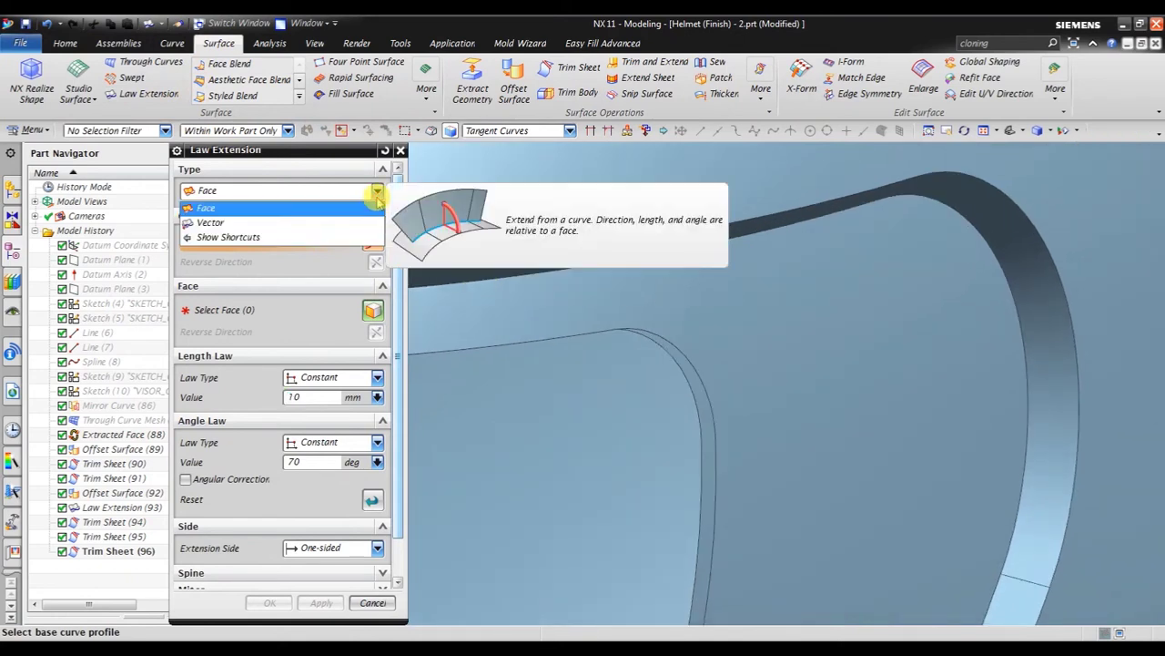
{"action": "left_click", "coordinate": [379, 202]}
Pick the eight-edge inner visor-opening chain as base curves and select the Angle value for editing
{"action": "mouse_move", "coordinate": [761, 299]}
{"action": "middle_mouse_down"}
{"action": "mouse_move", "coordinate": [793, 322]}
{"action": "mouse_move", "coordinate": [768, 312]}
{"action": "mouse_move", "coordinate": [811, 318]}
{"action": "mouse_move", "coordinate": [659, 241]}
{"action": "middle_mouse_up"}
{"action": "scroll", "coordinate": [520, 195], "scroll_direction": "up", "scroll_amount": 1}
{"action": "scroll", "coordinate": [545, 219], "scroll_direction": "up", "scroll_amount": 1}
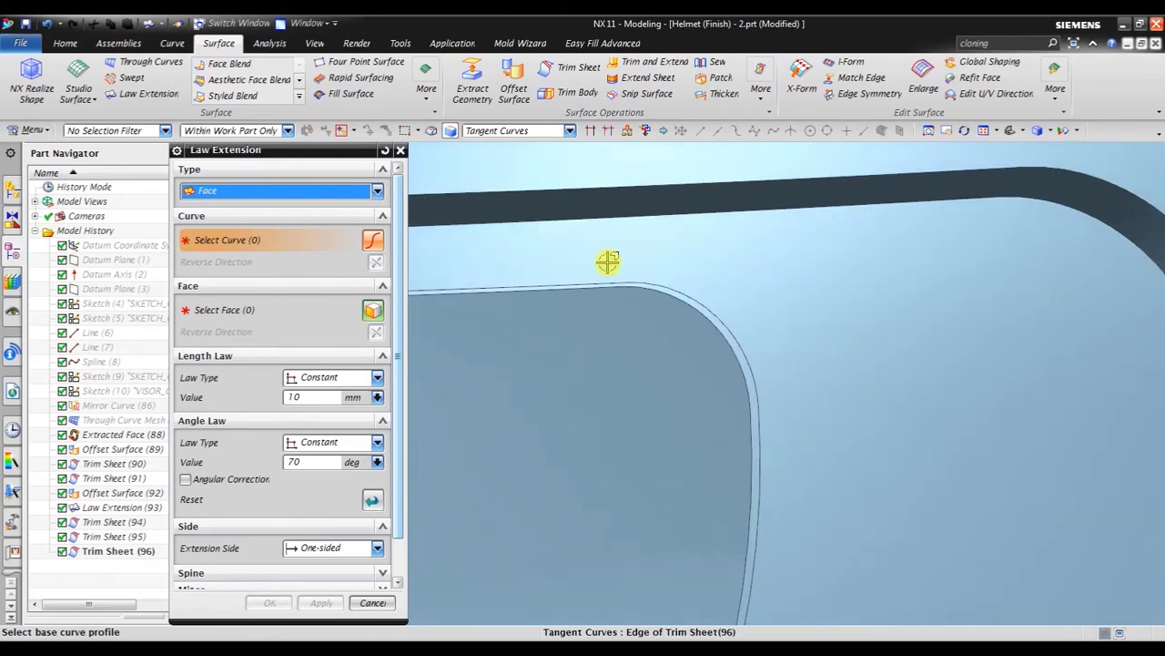
{"action": "scroll", "coordinate": [613, 266], "scroll_direction": "up", "scroll_amount": 1}
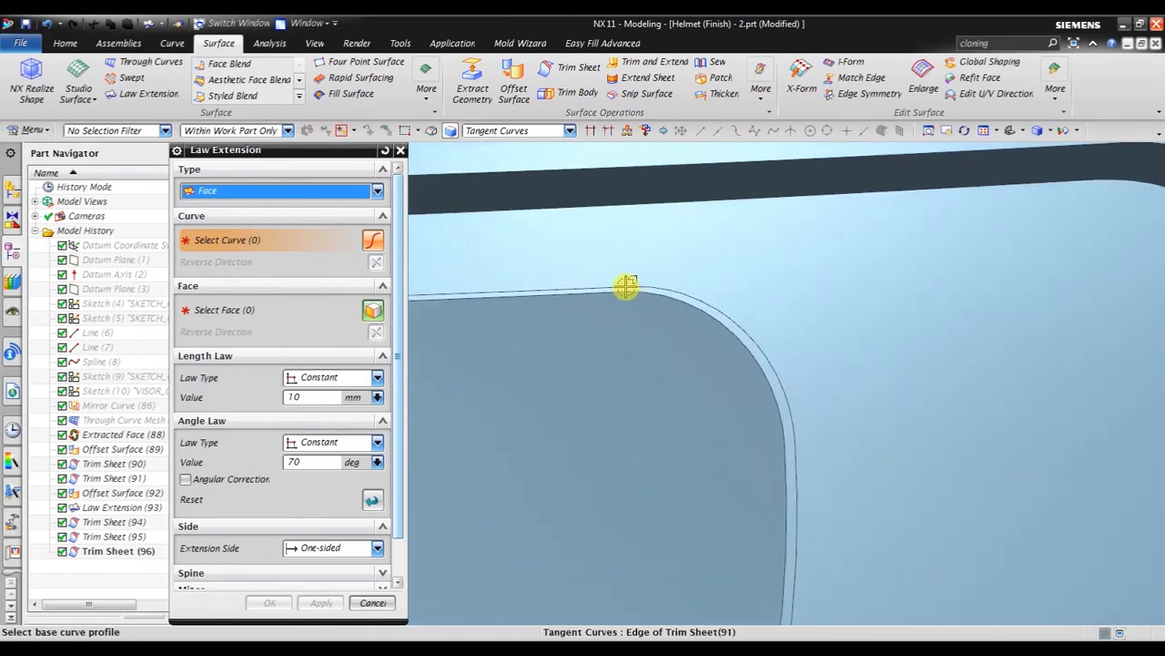
{"action": "left_click", "coordinate": [692, 288]}
{"action": "scroll", "coordinate": [788, 264], "scroll_direction": "down", "scroll_amount": 1}
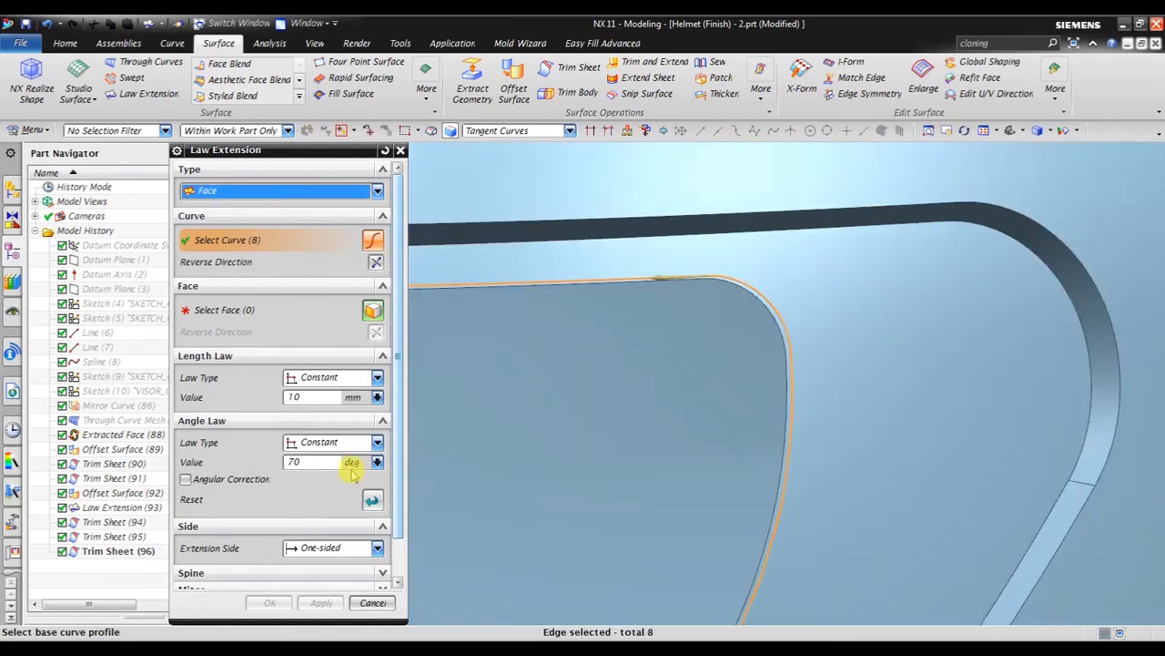
{"action": "double_click", "coordinate": [306, 462]}
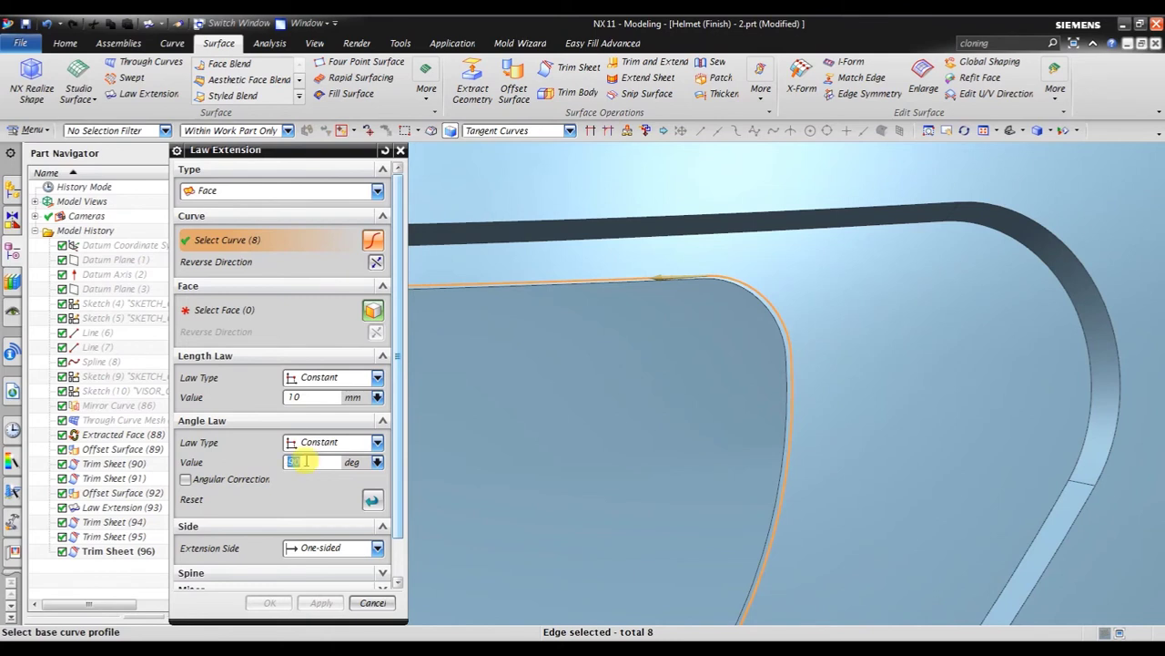
Reference the extracted shell face and create an asymmetric 10 mm, 90° flange around the visor opening
{"action": "left_click", "coordinate": [289, 310]}
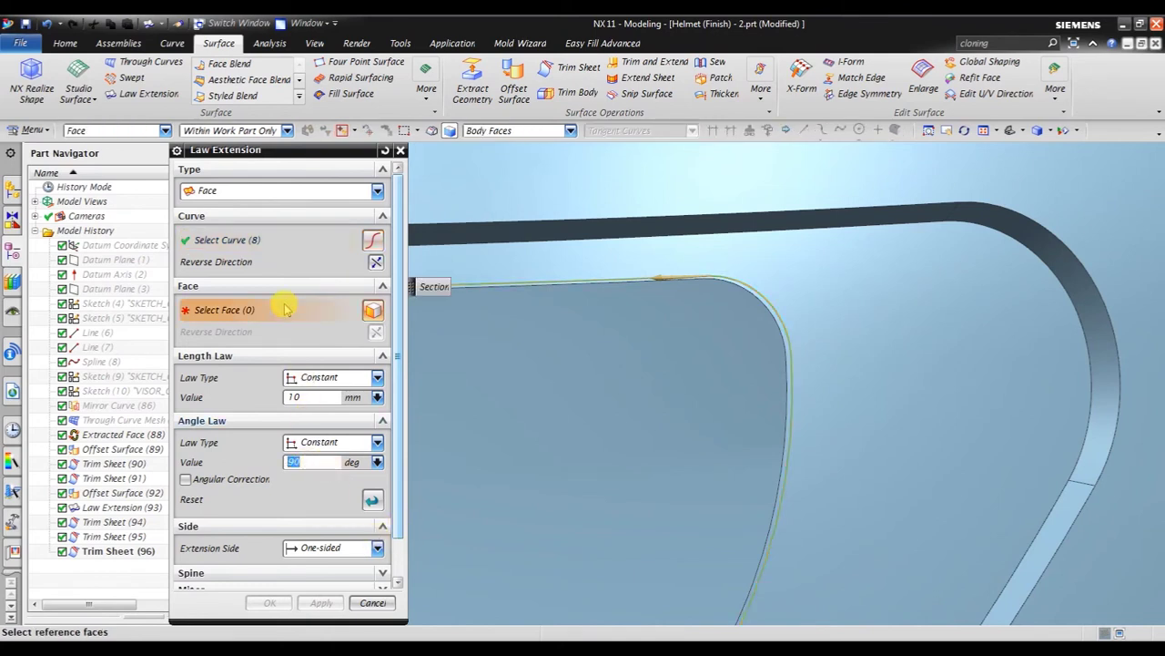
{"action": "left_click", "coordinate": [843, 393]}
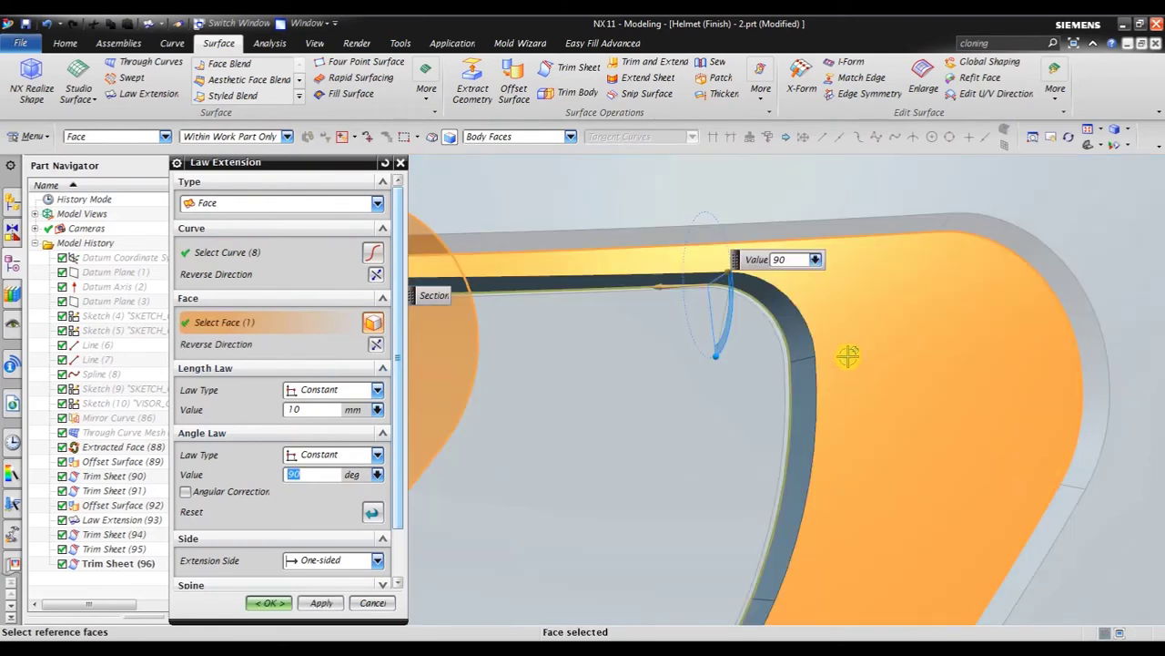
{"action": "mouse_move", "coordinate": [848, 356]}
{"action": "middle_mouse_down"}
{"action": "mouse_move", "coordinate": [934, 395]}
{"action": "mouse_move", "coordinate": [879, 391]}
{"action": "middle_mouse_up"}
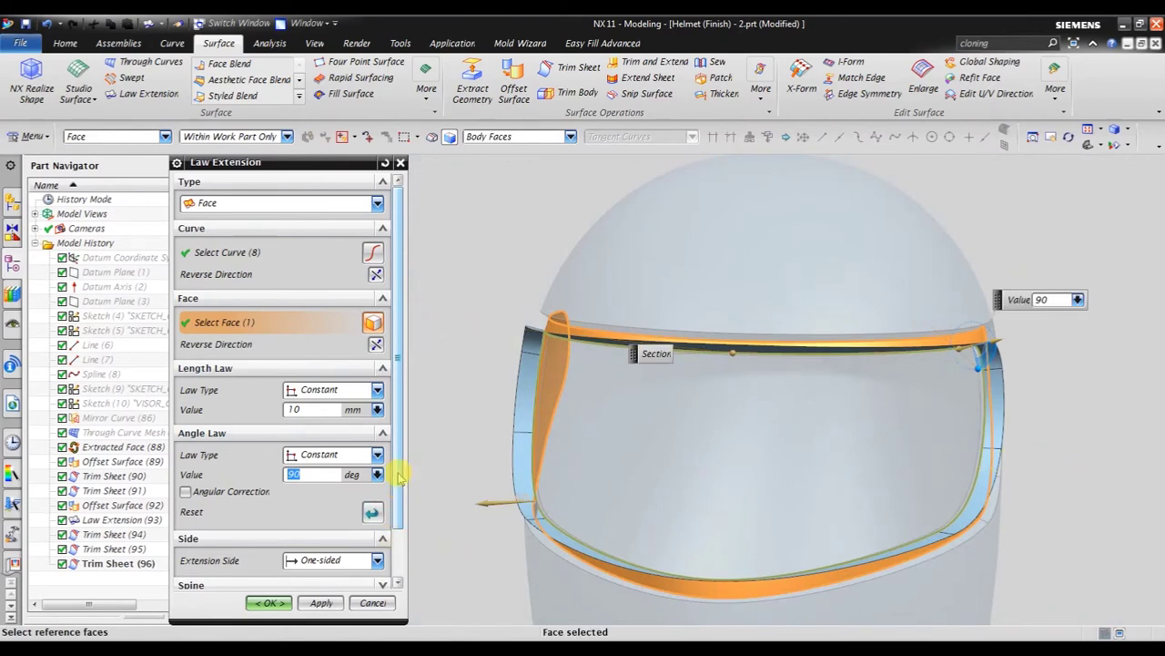
{"action": "scroll", "coordinate": [398, 478], "scroll_direction": "down", "scroll_amount": 2}
{"action": "left_click", "coordinate": [376, 505]}
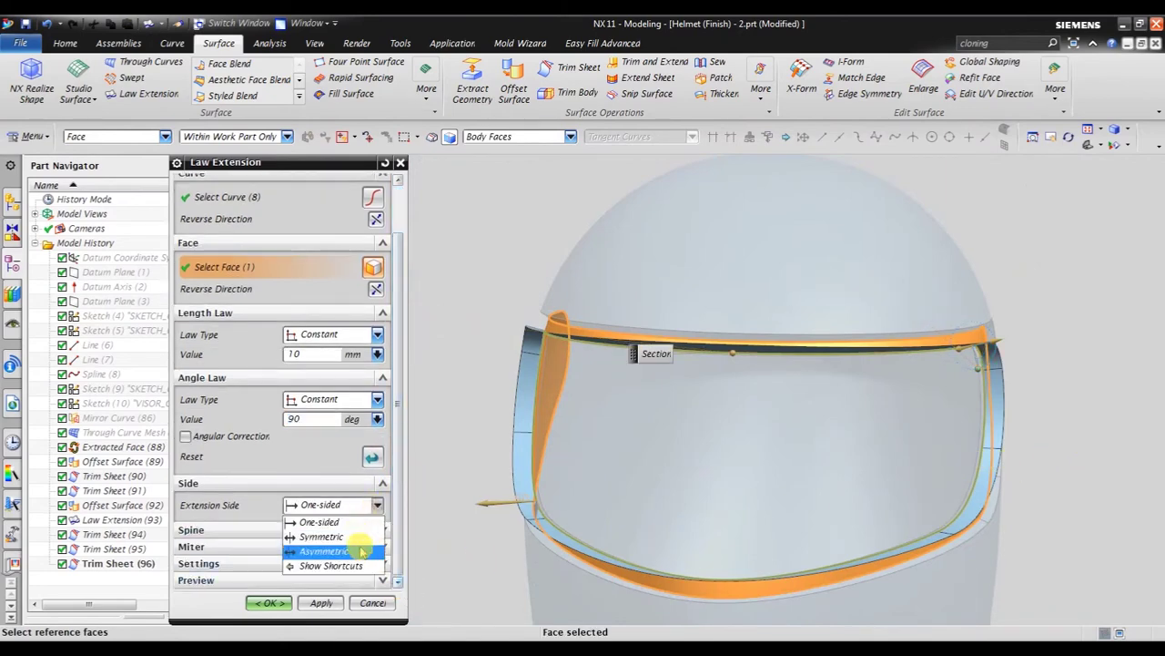
{"action": "left_click", "coordinate": [364, 551]}
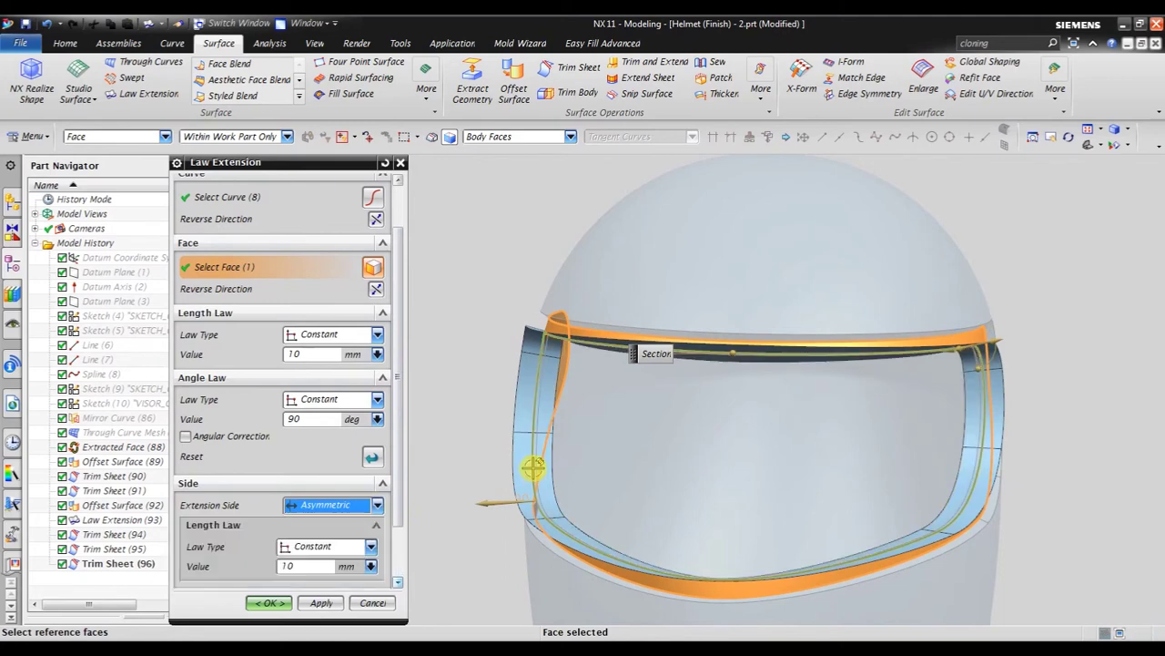
{"action": "left_click", "coordinate": [273, 602]}
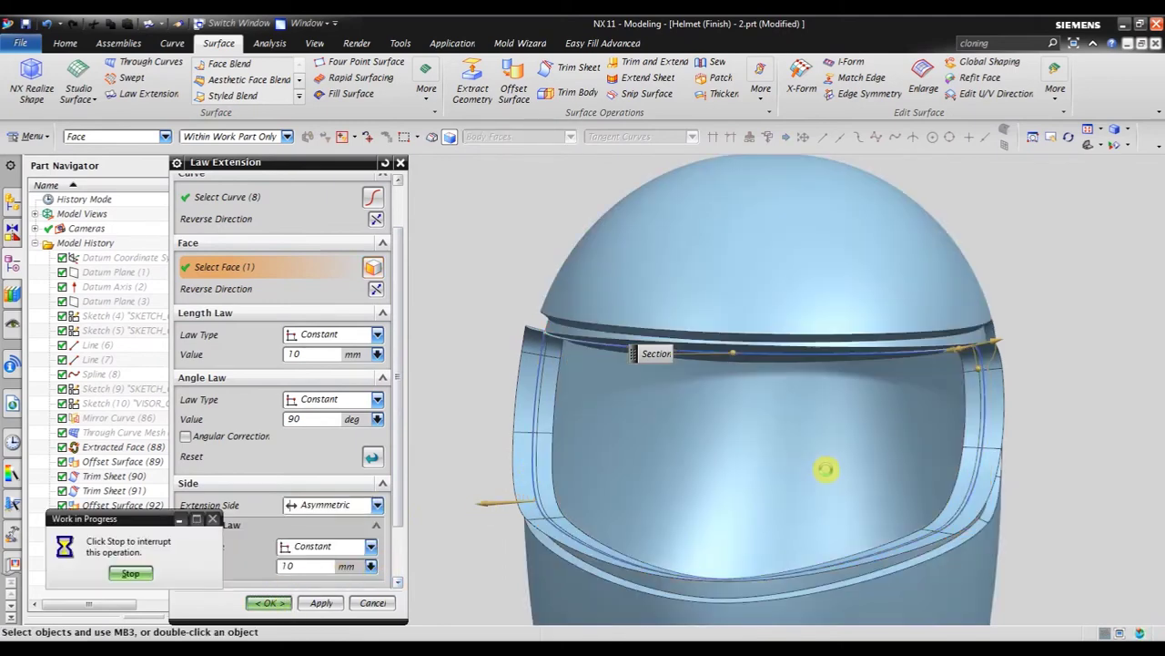
{"action": "middle_click_drag", "start_coordinate": [826, 468], "coordinate": [807, 458]}
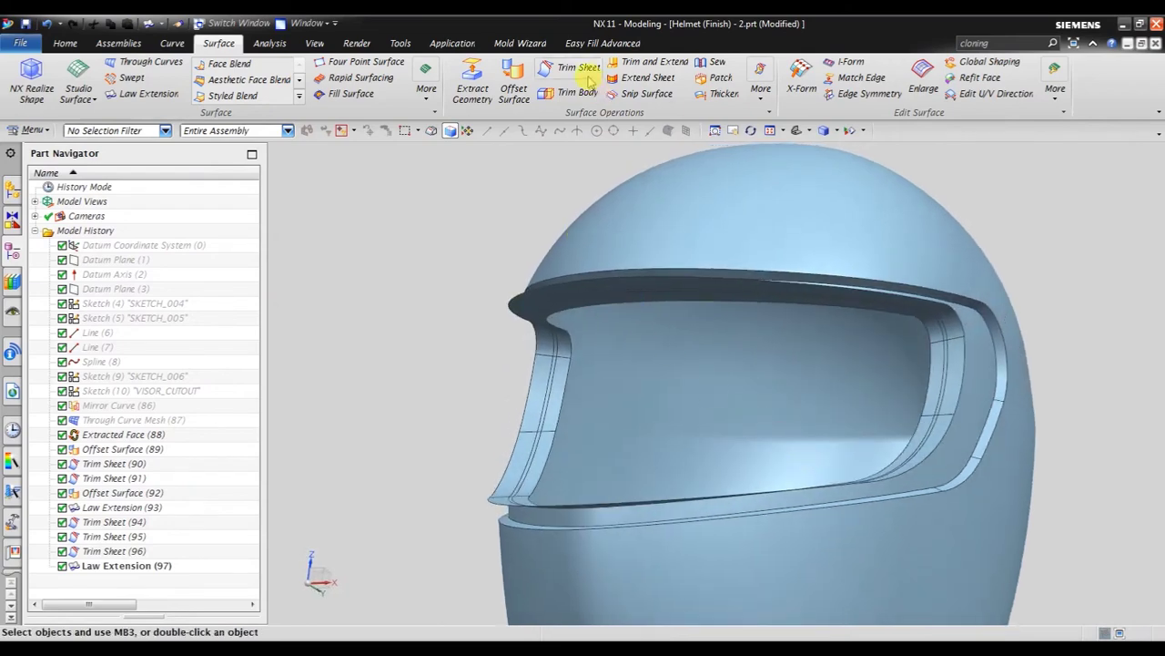
Trim Law Extension (97) using the outer and offset shell faces as boundaries
{"action": "left_click", "coordinate": [573, 67]}
{"action": "scroll", "coordinate": [523, 319], "scroll_direction": "up", "scroll_amount": 5}
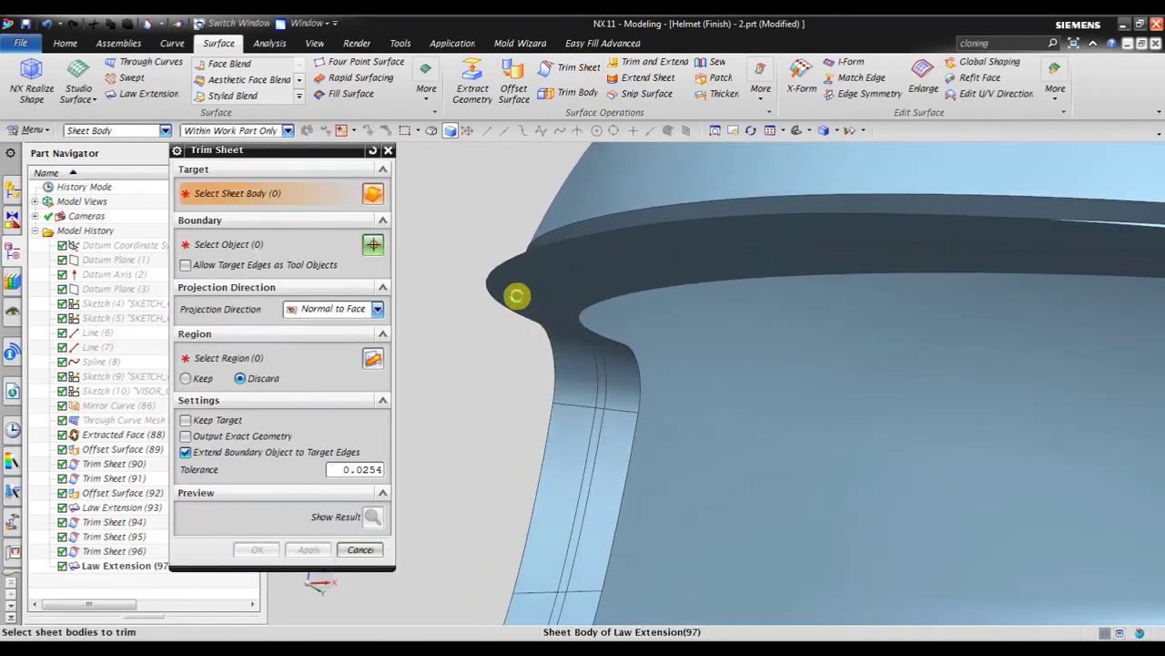
{"action": "left_click", "coordinate": [515, 297]}
{"action": "left_click", "coordinate": [304, 244]}
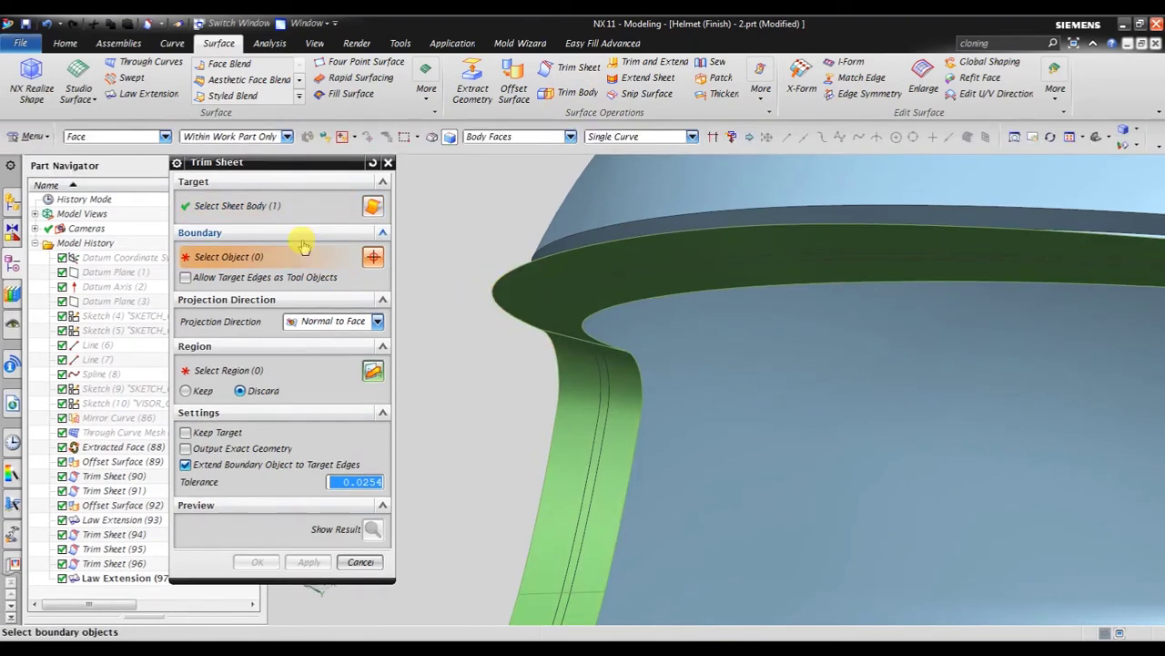
{"action": "middle_click_drag", "start_coordinate": [508, 391], "coordinate": [523, 398]}
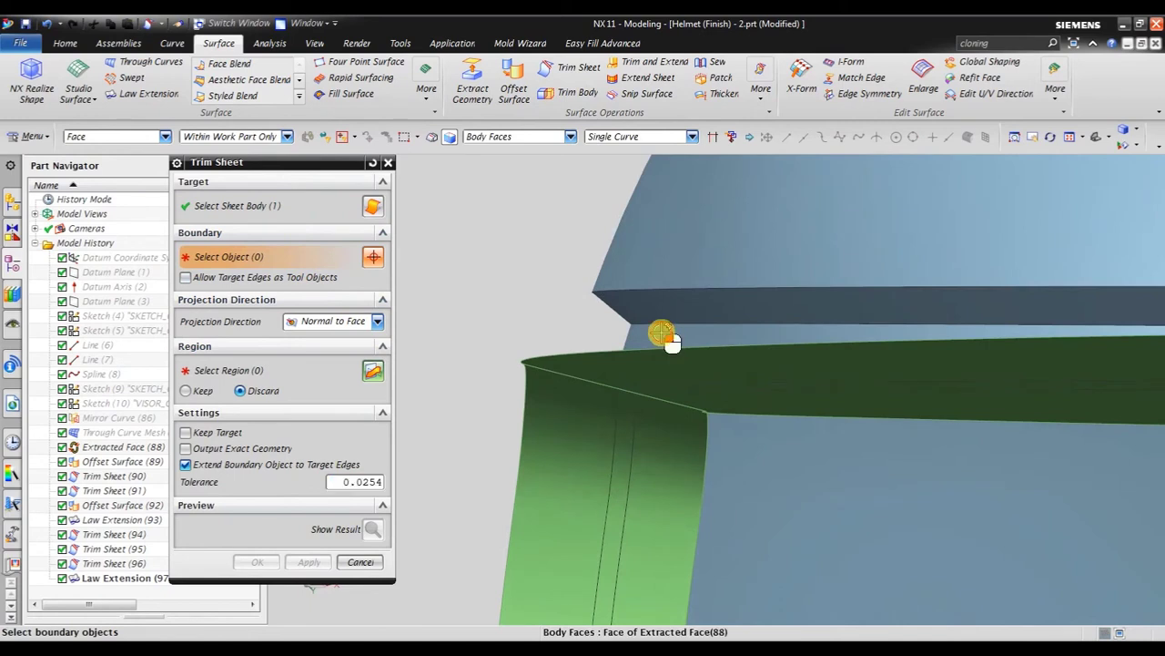
{"action": "left_click", "coordinate": [500, 347]}
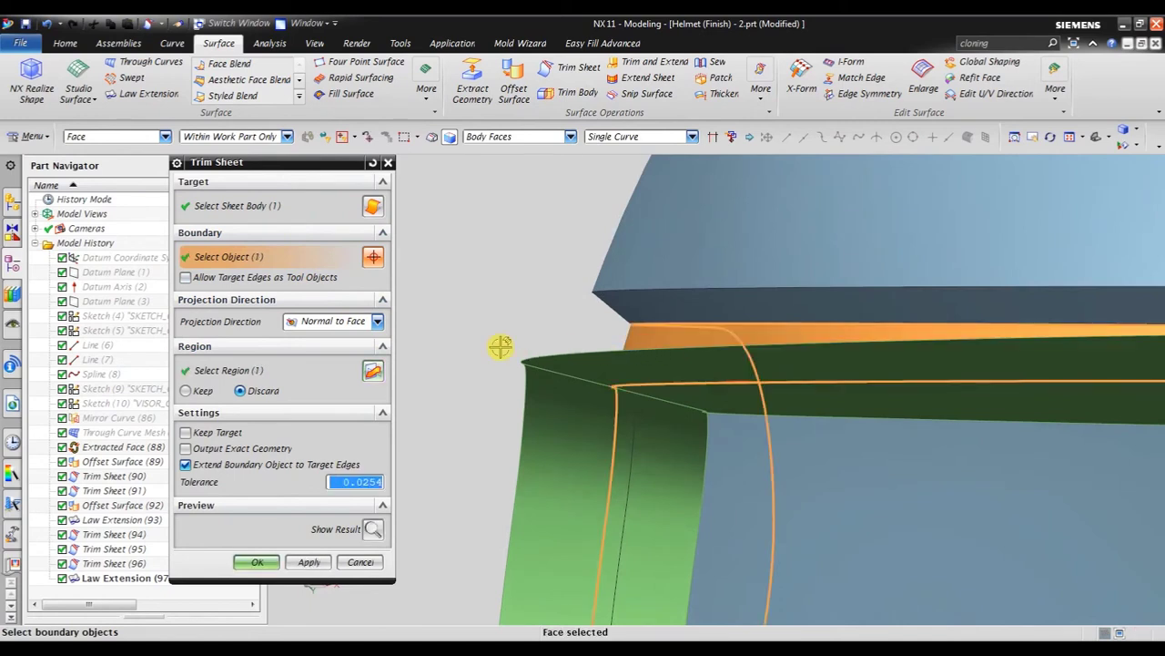
{"action": "middle_click_drag", "start_coordinate": [697, 421], "coordinate": [682, 416]}
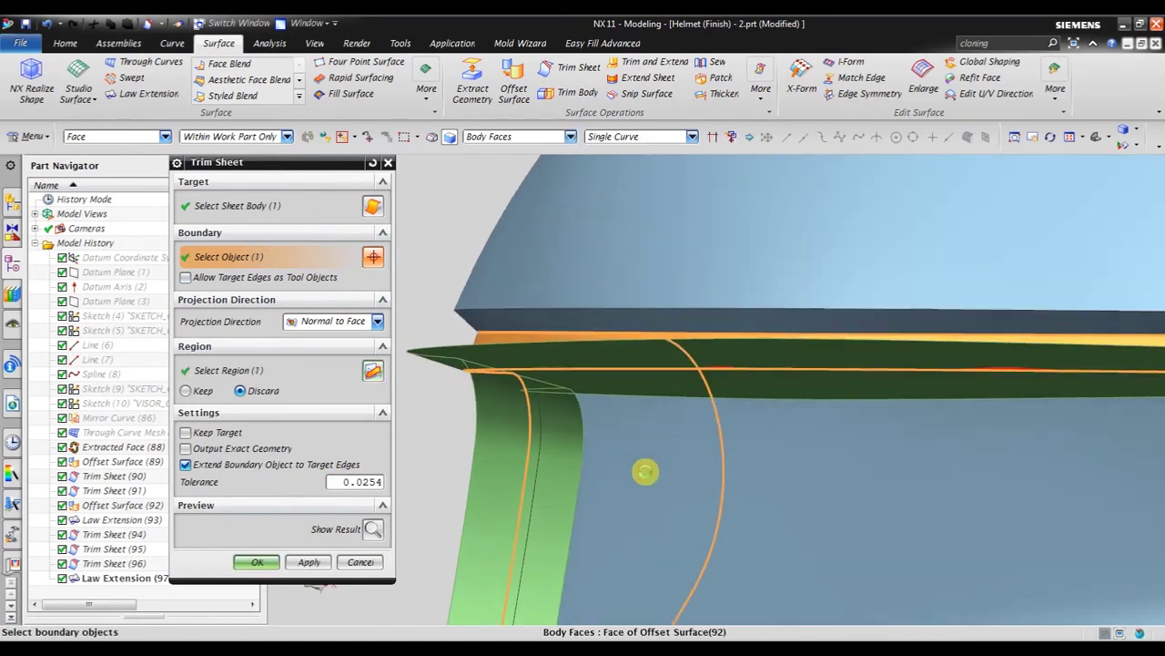
{"action": "left_click", "coordinate": [583, 573]}
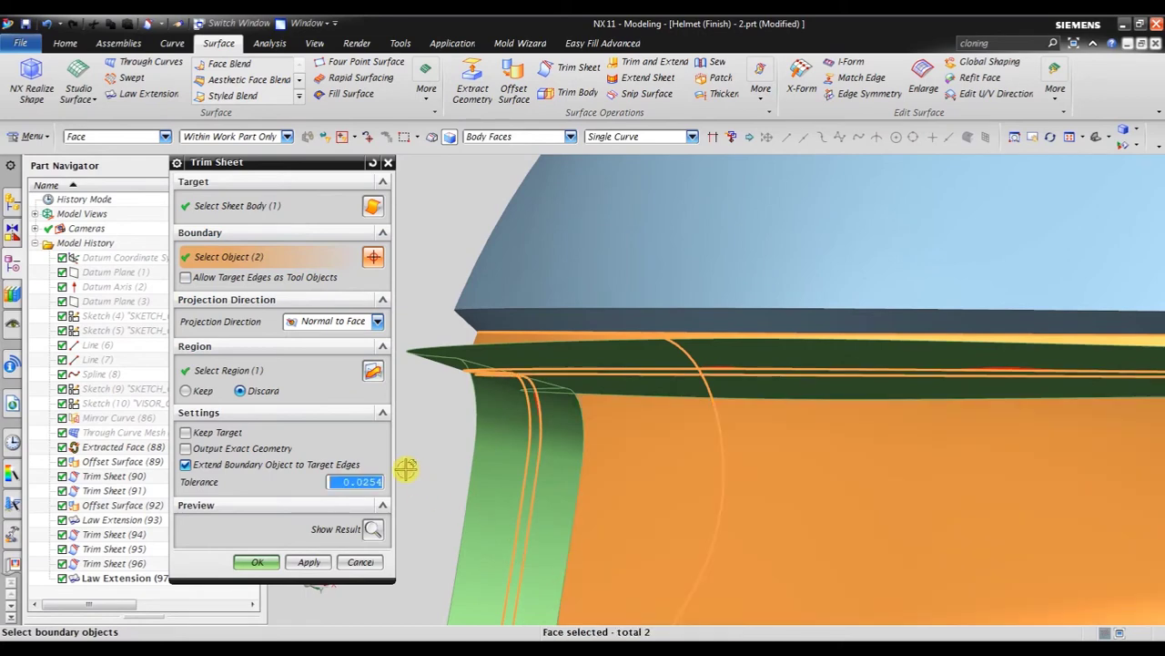
Mark the outer side strip for discarding and apply the trim
{"action": "left_click", "coordinate": [372, 372]}
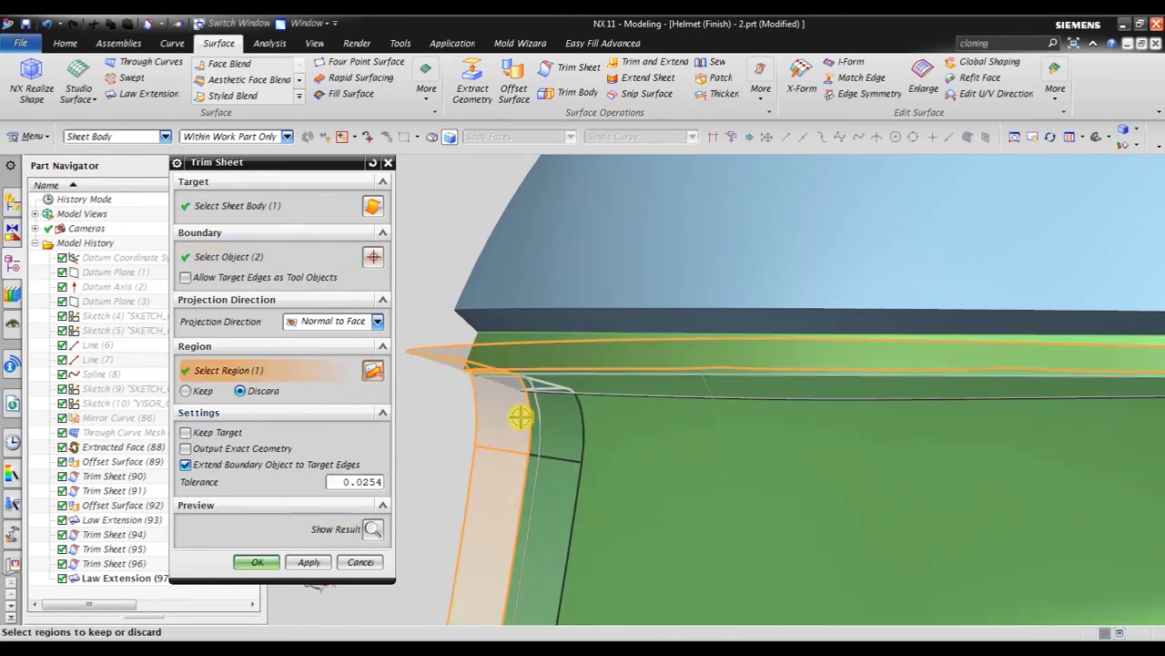
{"action": "middle_click_drag", "start_coordinate": [520, 416], "coordinate": [528, 332]}
{"action": "middle_click_drag", "start_coordinate": [549, 469], "coordinate": [535, 423]}
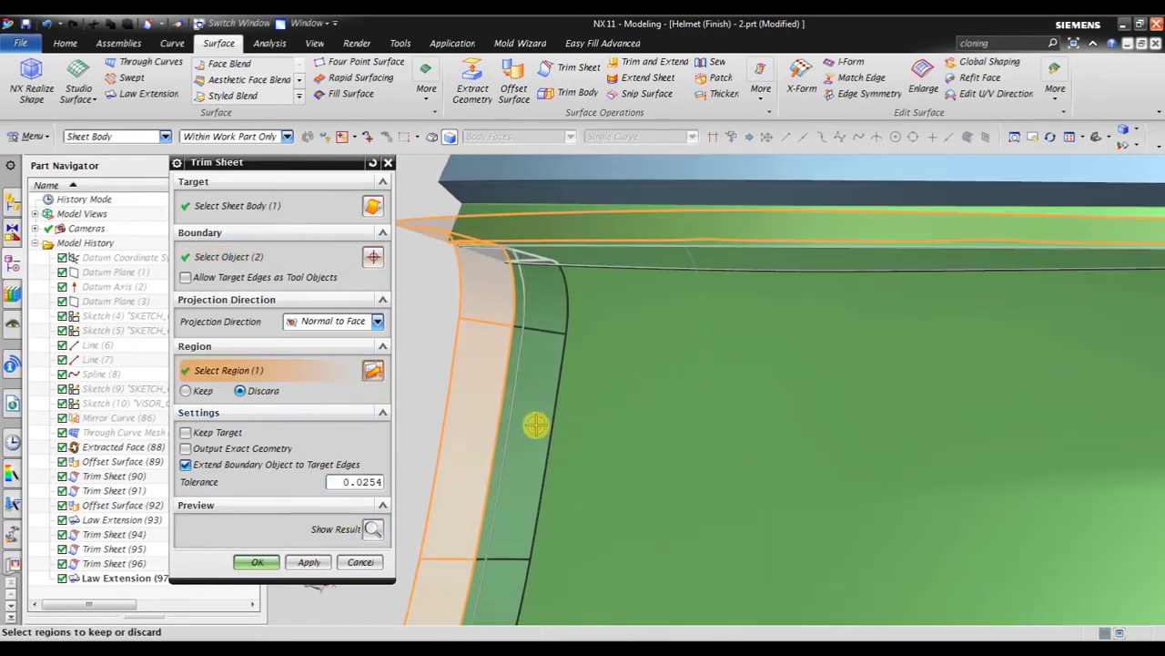
{"action": "left_click", "coordinate": [535, 424]}
{"action": "middle_click_drag", "start_coordinate": [638, 385], "coordinate": [666, 380]}
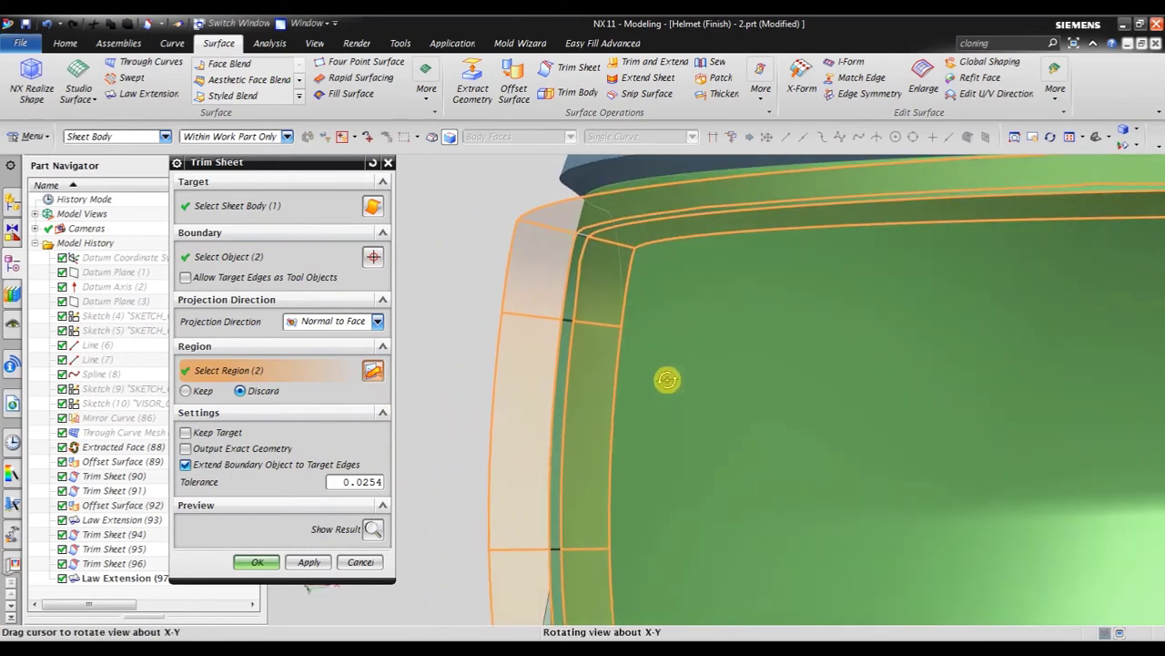
{"action": "left_click", "coordinate": [270, 559]}
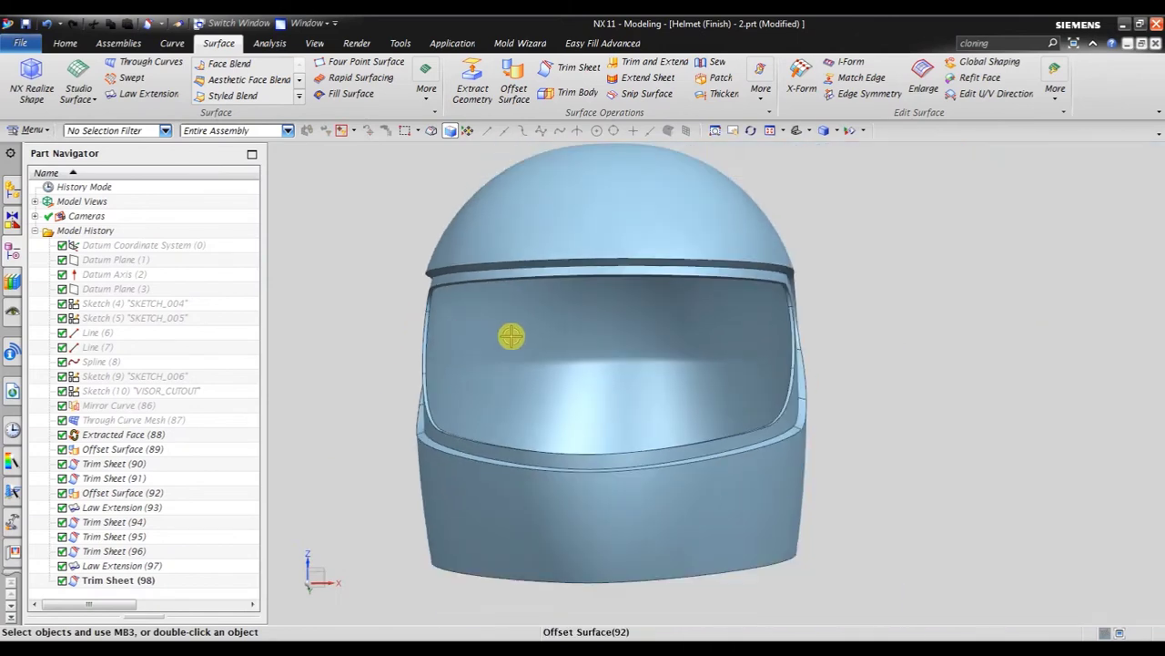
{"action": "mouse_move", "coordinate": [513, 336]}
{"action": "middle_mouse_down"}
{"action": "mouse_move", "coordinate": [595, 330]}
{"action": "mouse_move", "coordinate": [449, 340]}
{"action": "mouse_move", "coordinate": [416, 388]}
{"action": "mouse_move", "coordinate": [437, 390]}
{"action": "middle_mouse_up"}
{"action": "scroll", "coordinate": [376, 492], "scroll_direction": "up", "scroll_amount": 3}
{"action": "scroll", "coordinate": [338, 491], "scroll_direction": "up", "scroll_amount": 2}
{"action": "scroll", "coordinate": [372, 367], "scroll_direction": "down", "scroll_amount": 3}
{"action": "scroll", "coordinate": [603, 458], "scroll_direction": "down", "scroll_amount": 2}
{"action": "mouse_move", "coordinate": [603, 458]}
{"action": "middle_mouse_down"}
{"action": "mouse_move", "coordinate": [595, 424]}
{"action": "mouse_move", "coordinate": [429, 424]}
{"action": "middle_mouse_up"}
{"action": "scroll", "coordinate": [326, 441], "scroll_direction": "up", "scroll_amount": 3}
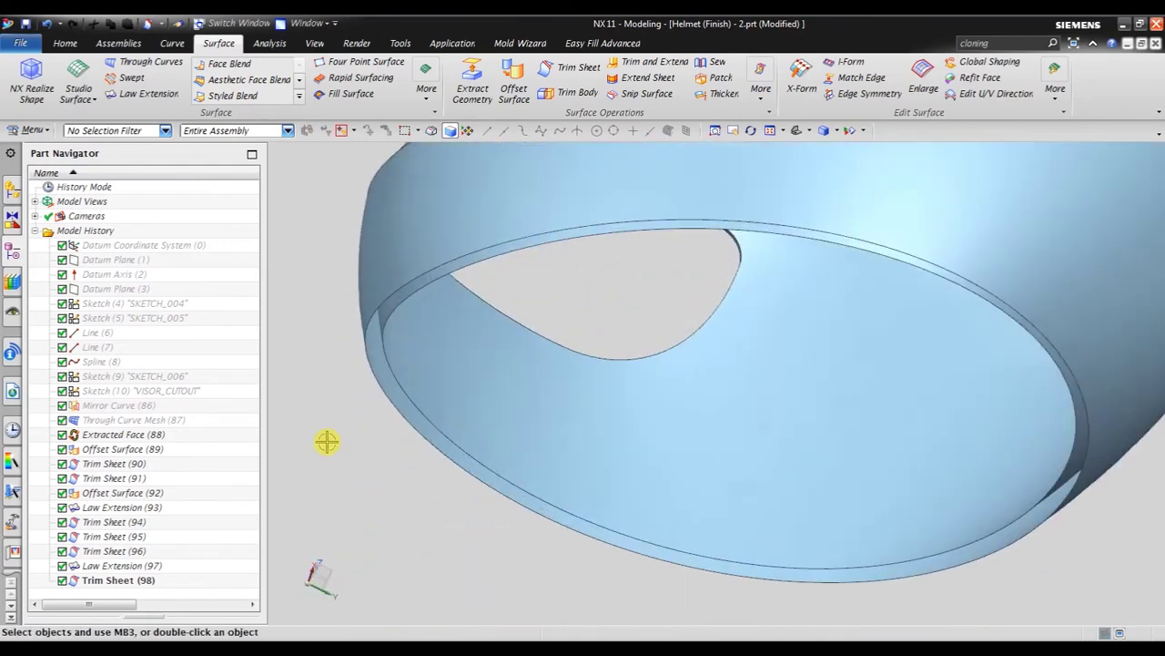
Create a 10 mm, 90° asymmetric Law Extension on the bottom rim edge, referencing the inner shell face
{"action": "left_click", "coordinate": [162, 94]}
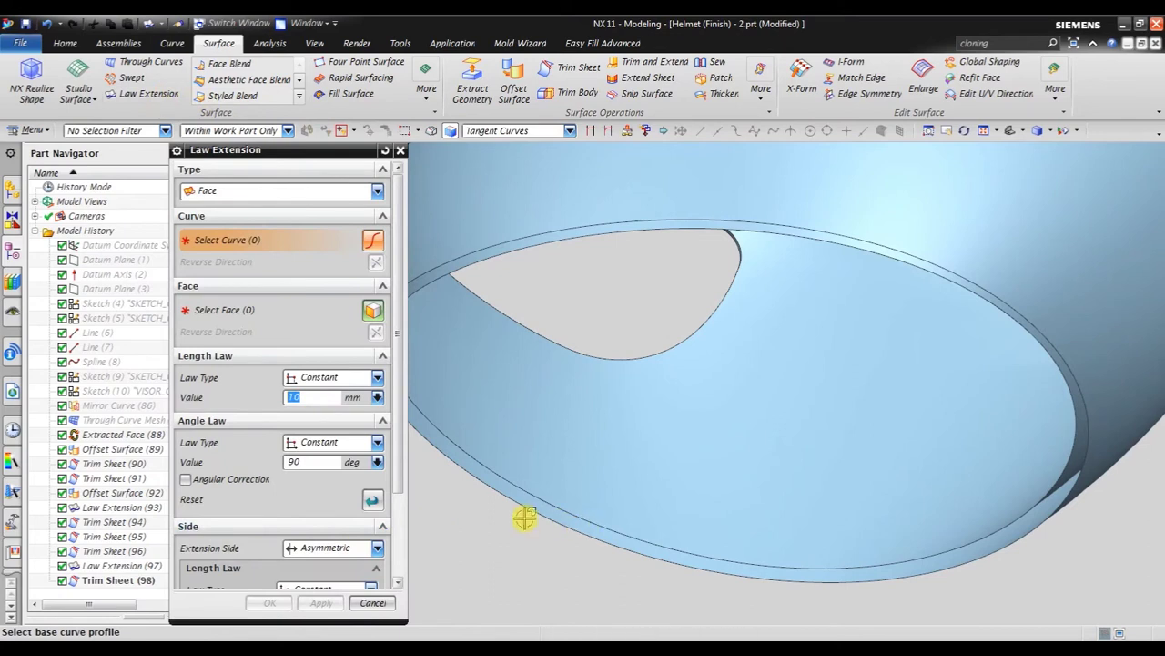
{"action": "left_click", "coordinate": [526, 506]}
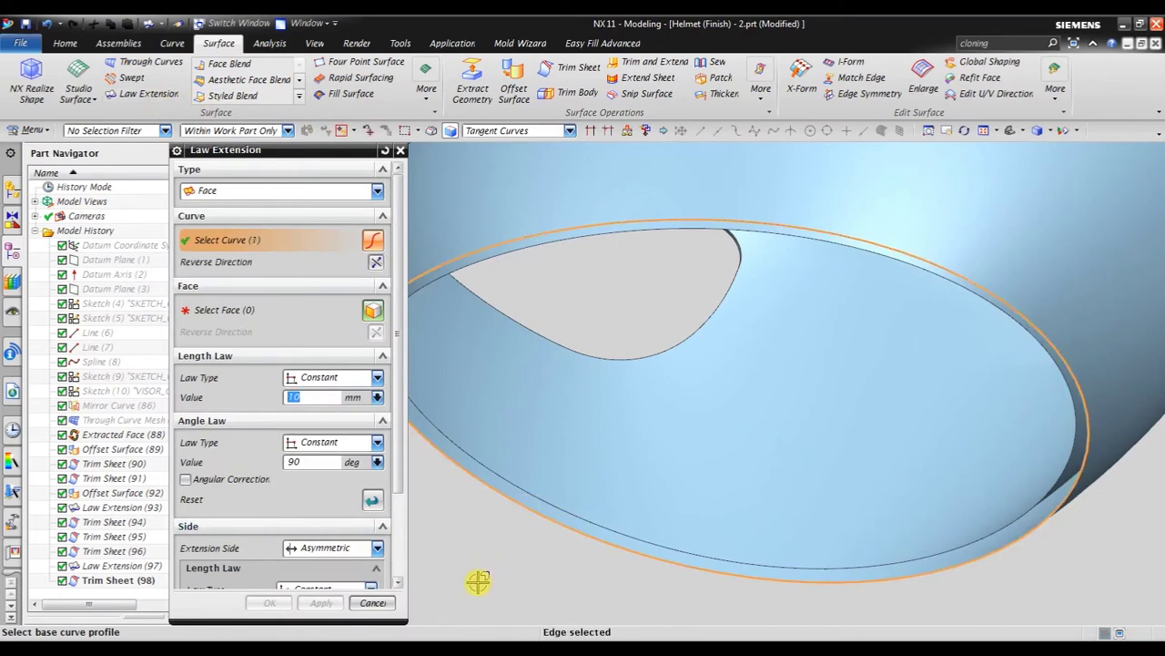
{"action": "left_click", "coordinate": [277, 315]}
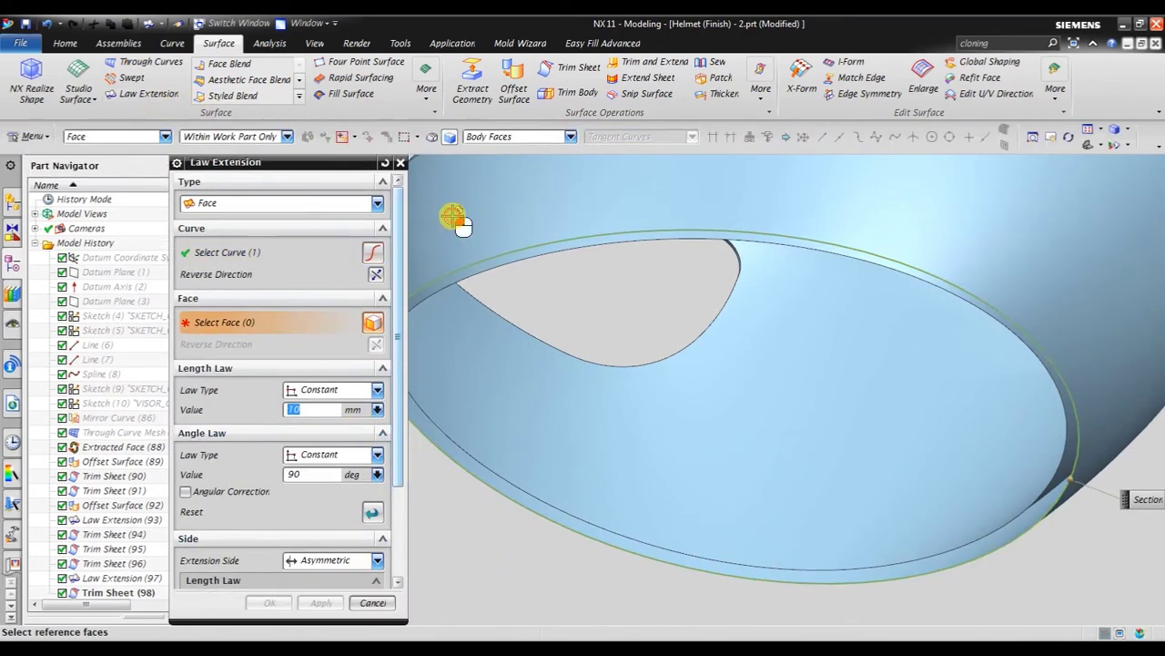
{"action": "left_click", "coordinate": [570, 474]}
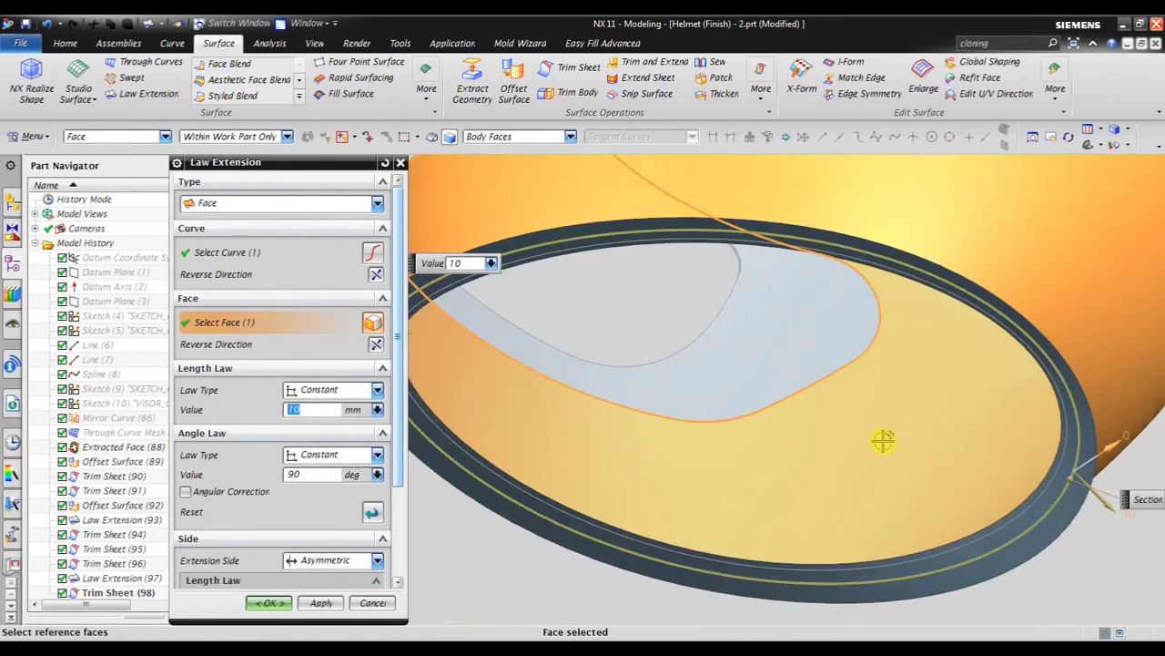
{"action": "scroll", "coordinate": [884, 441], "scroll_direction": "down", "scroll_amount": 3}
{"action": "mouse_move", "coordinate": [846, 480]}
{"action": "middle_mouse_down"}
{"action": "mouse_move", "coordinate": [915, 410]}
{"action": "mouse_move", "coordinate": [822, 424]}
{"action": "middle_mouse_up"}
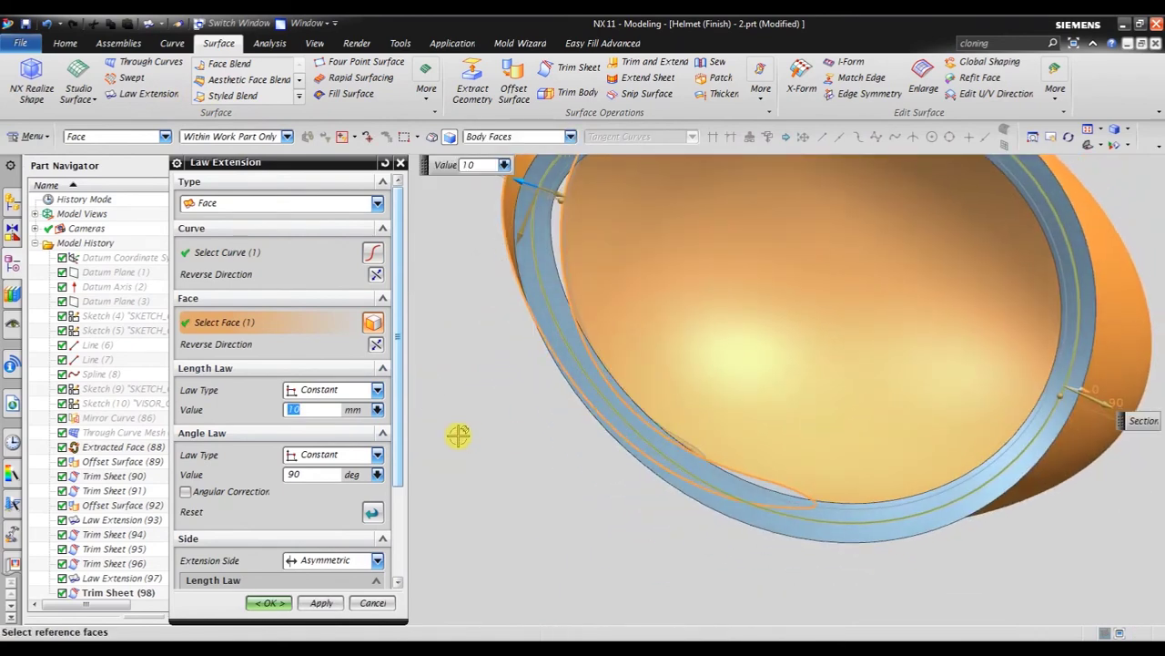
{"action": "left_click", "coordinate": [269, 603]}
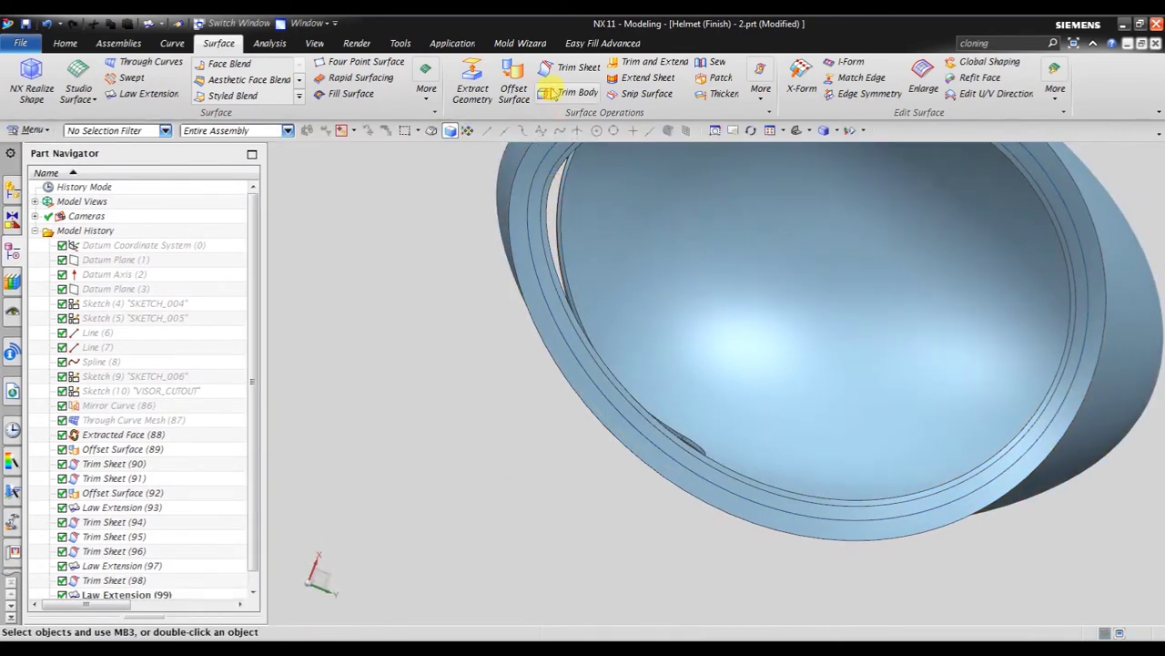
Trim the bottom rim flange using the outer and inner shell faces as boundaries
{"action": "left_click", "coordinate": [550, 74]}
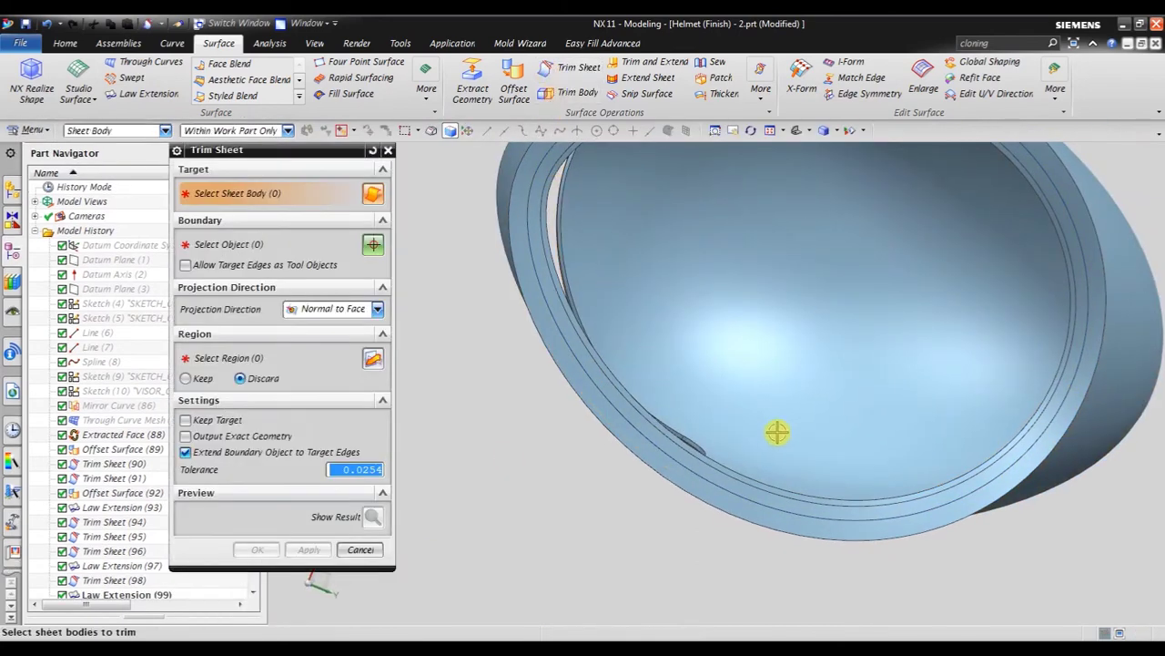
{"action": "mouse_move", "coordinate": [777, 432]}
{"action": "middle_mouse_down"}
{"action": "mouse_move", "coordinate": [768, 449]}
{"action": "mouse_move", "coordinate": [1018, 336]}
{"action": "middle_mouse_up"}
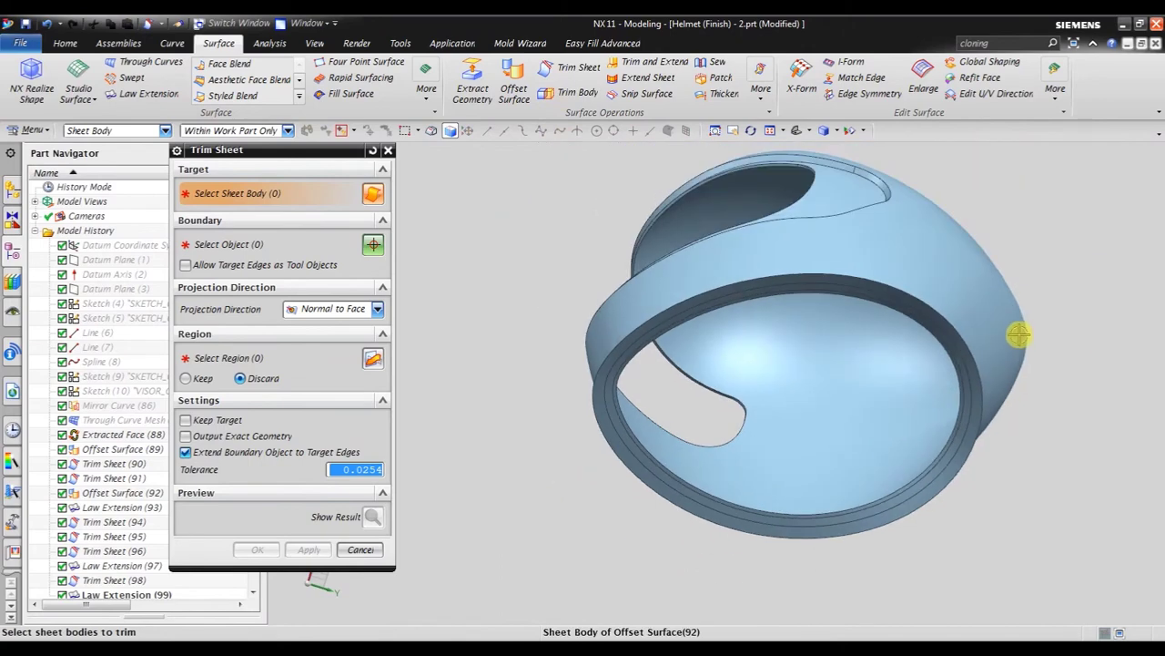
{"action": "scroll", "coordinate": [1018, 336], "scroll_direction": "down", "scroll_amount": 5}
{"action": "left_click", "coordinate": [649, 471]}
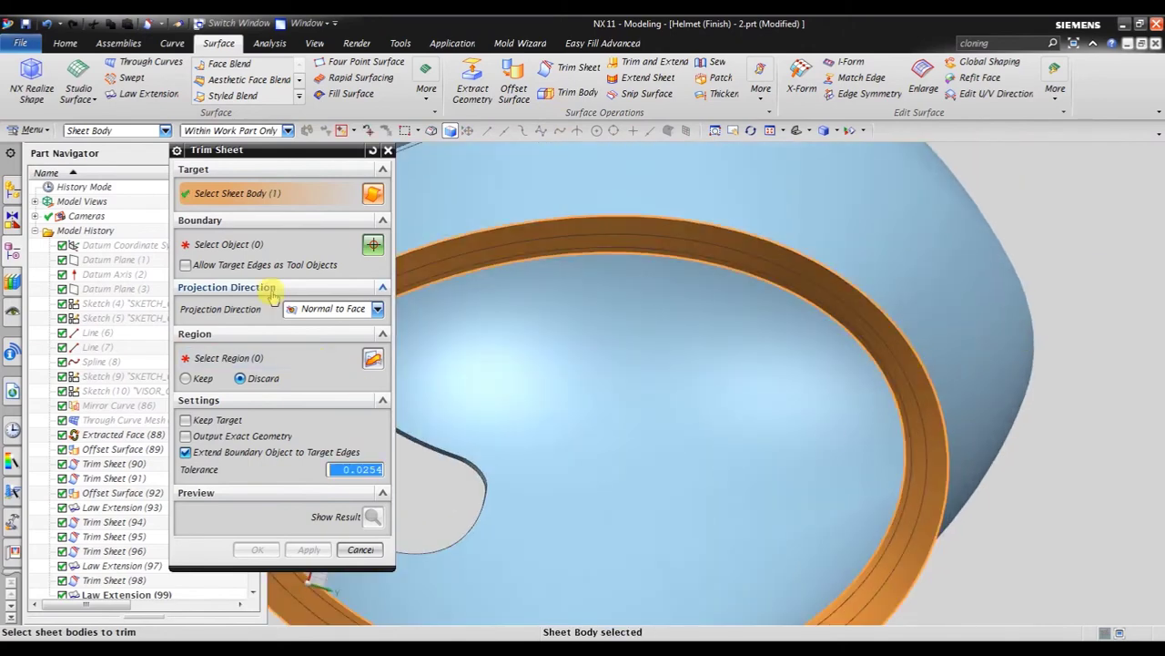
{"action": "left_click", "coordinate": [241, 244]}
{"action": "left_click", "coordinate": [927, 281]}
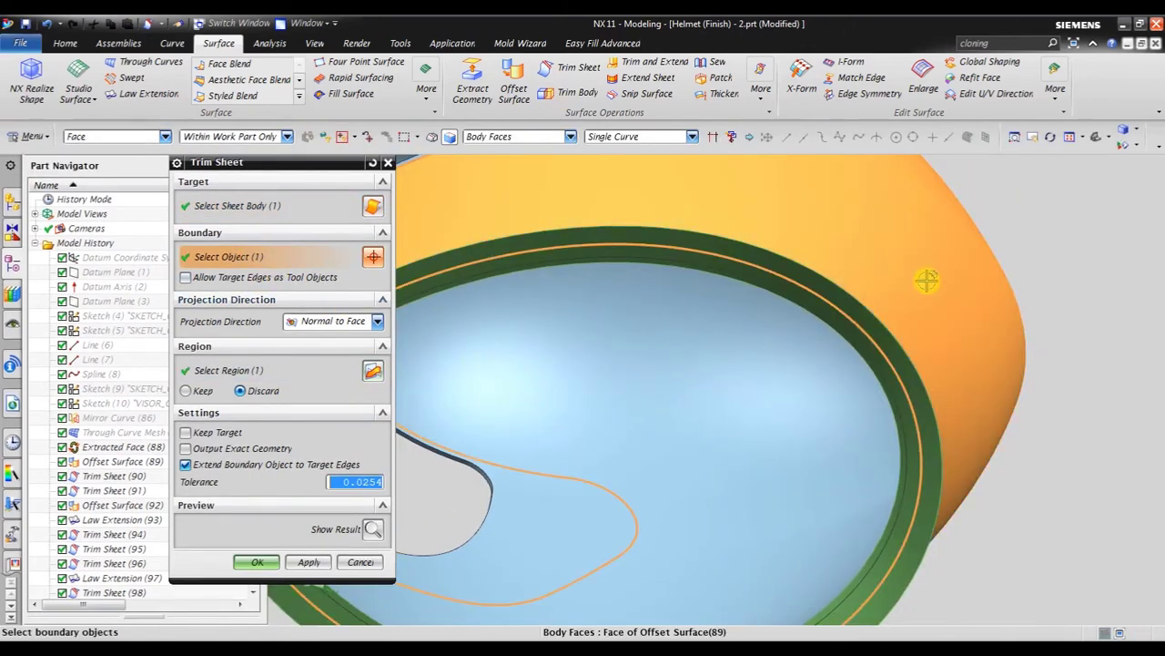
{"action": "mouse_move", "coordinate": [811, 359]}
{"action": "middle_mouse_down"}
{"action": "mouse_move", "coordinate": [841, 367]}
{"action": "mouse_move", "coordinate": [872, 416]}
{"action": "middle_mouse_up"}
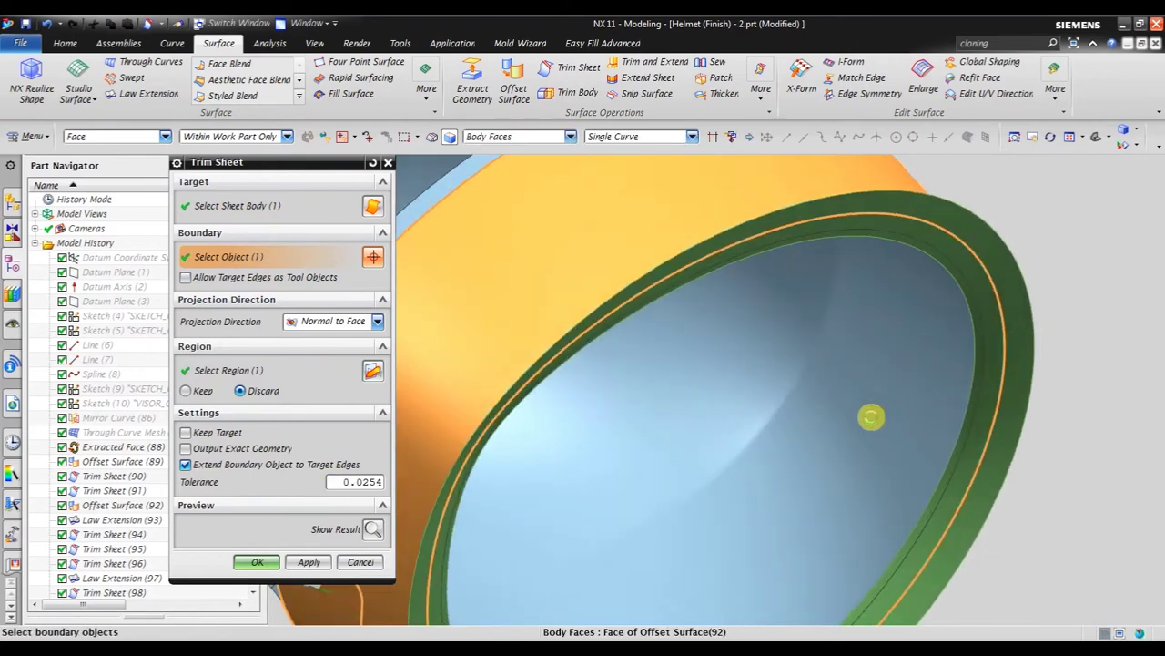
{"action": "left_click", "coordinate": [858, 421]}
Discard the second excess region, finish the trim, and inspect the visor opening rim
{"action": "left_click", "coordinate": [373, 369]}
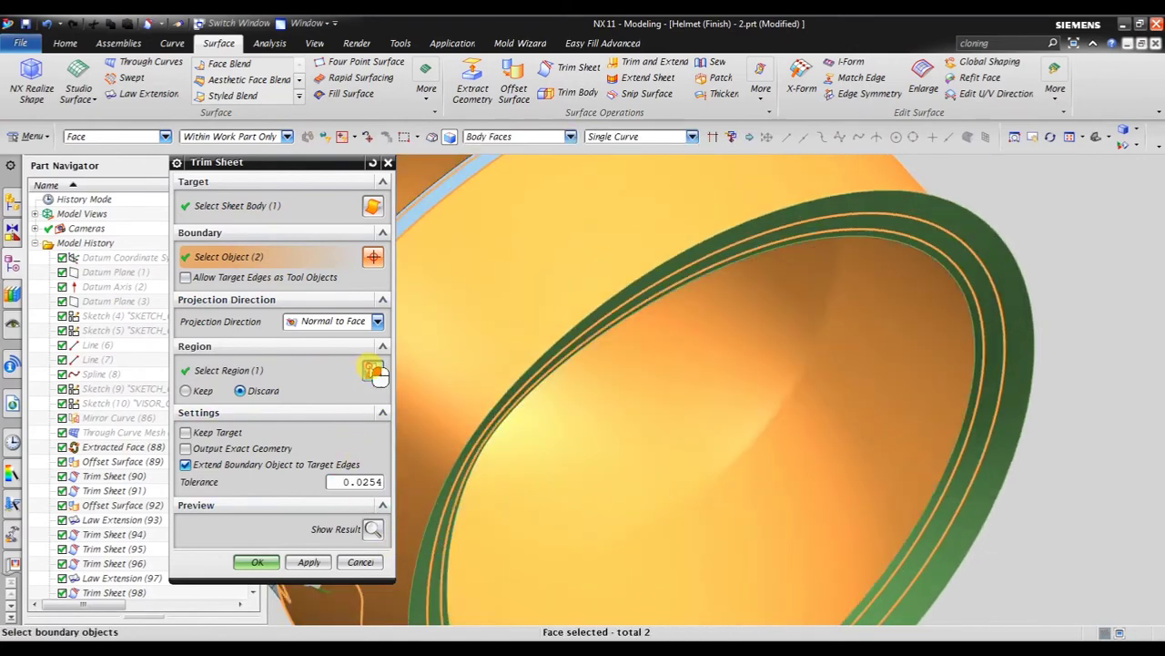
{"action": "scroll", "coordinate": [1020, 382], "scroll_direction": "up", "scroll_amount": 2}
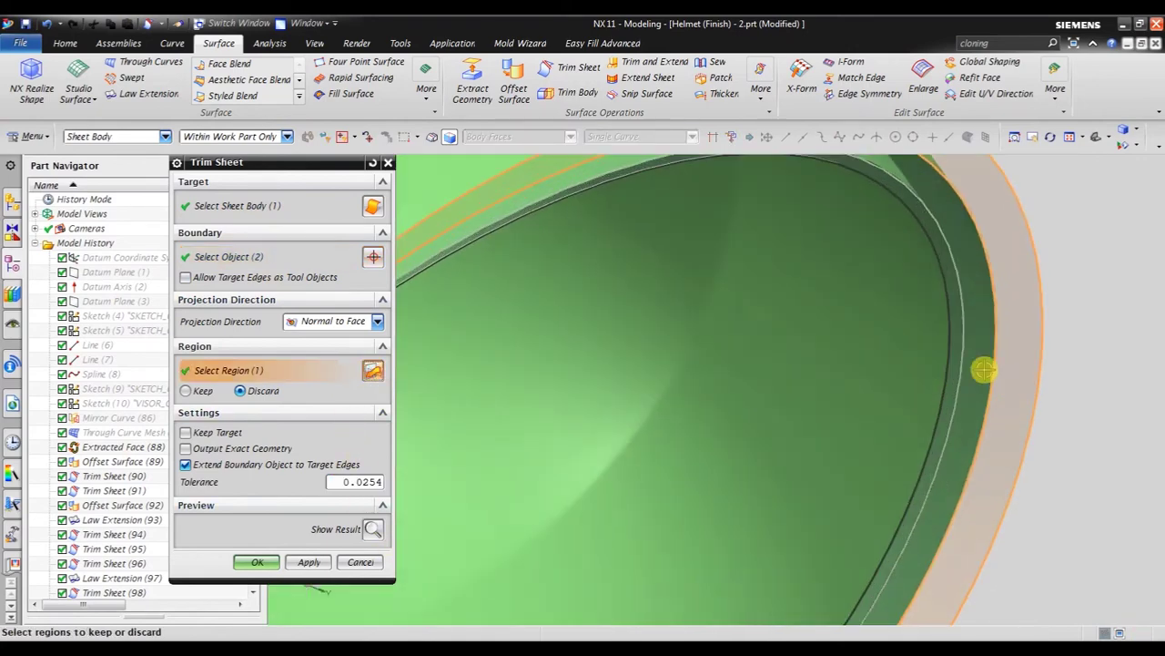
{"action": "left_click", "coordinate": [959, 357]}
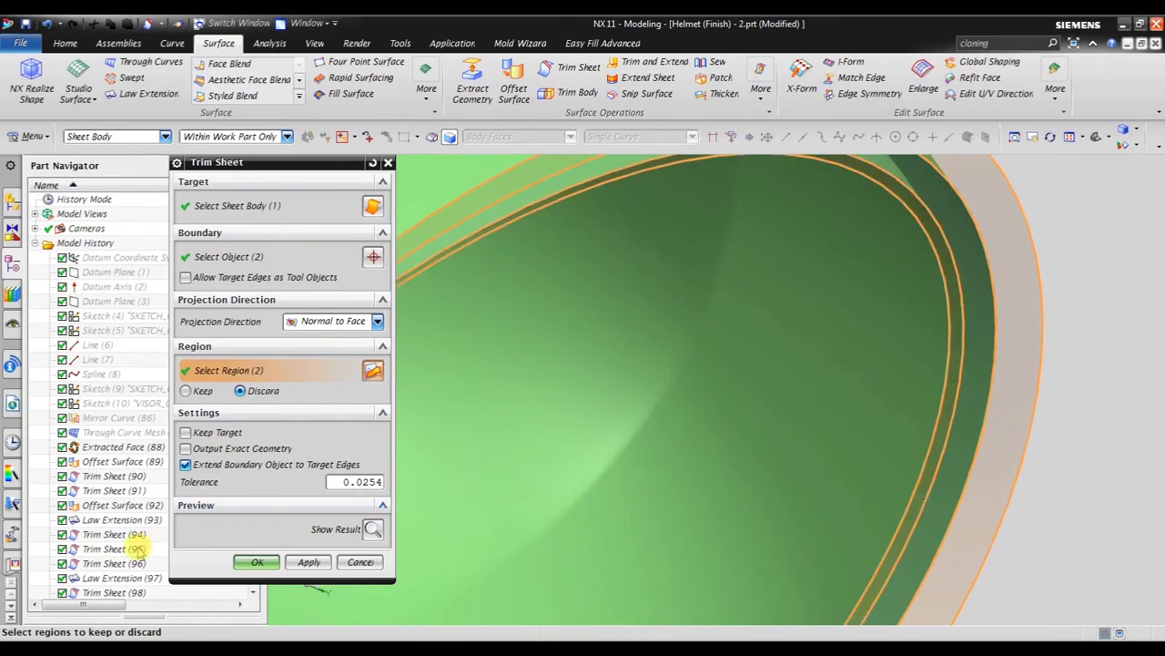
{"action": "left_click", "coordinate": [255, 562]}
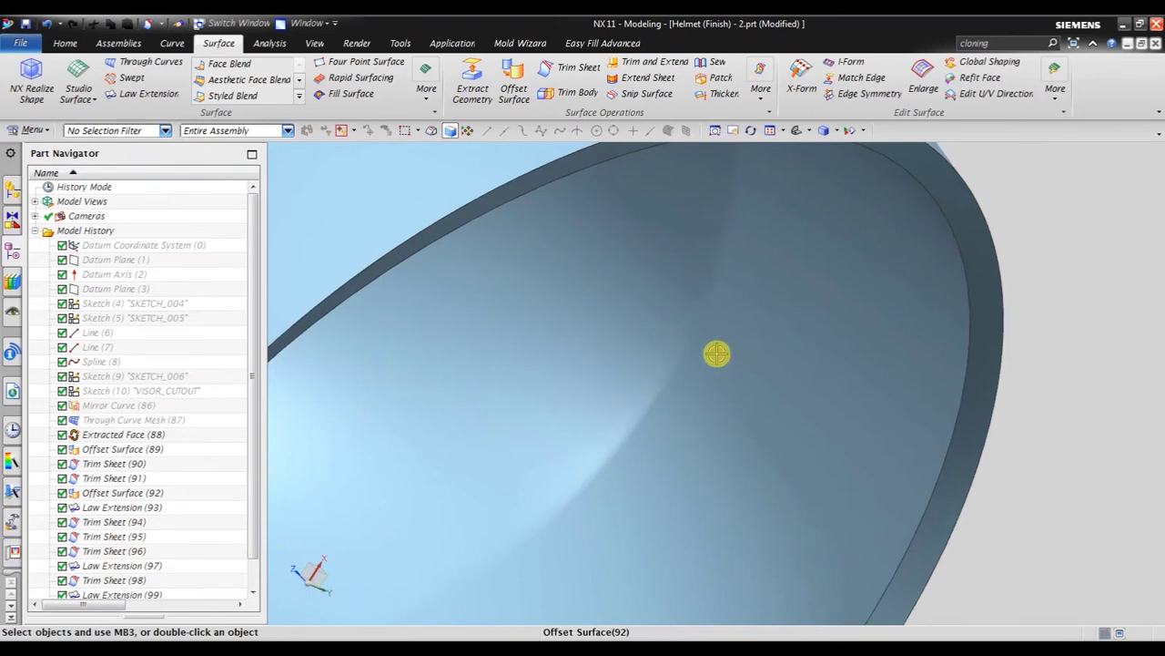
{"action": "scroll", "coordinate": [717, 347], "scroll_direction": "down", "scroll_amount": 5}
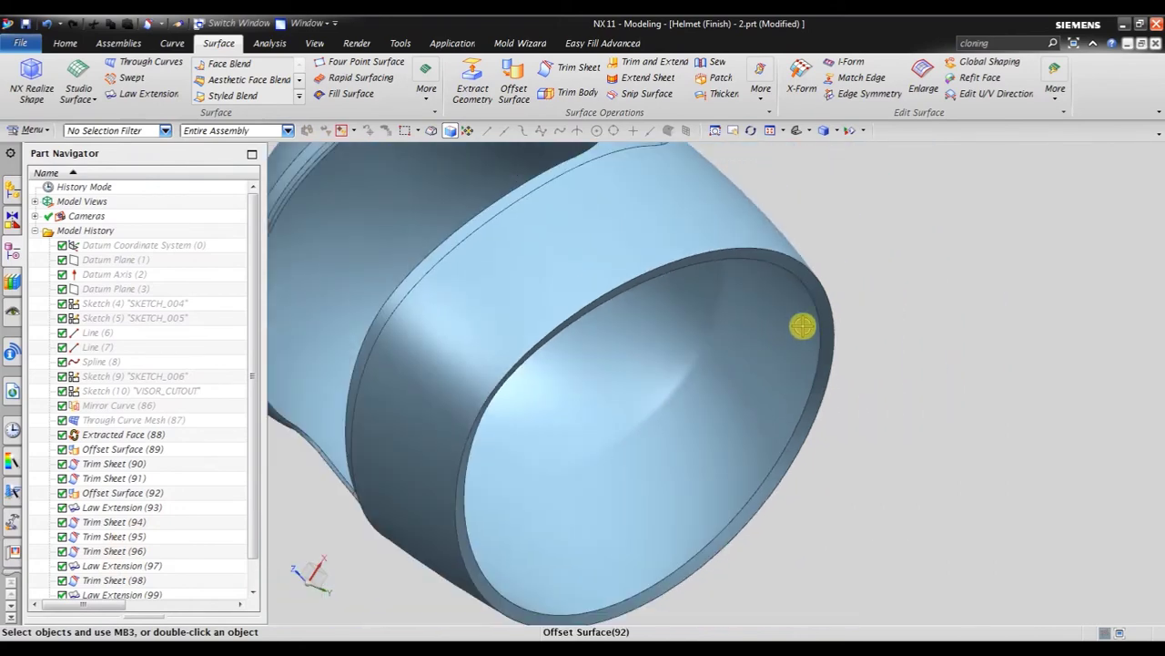
{"action": "mouse_move", "coordinate": [802, 325]}
{"action": "middle_mouse_down"}
{"action": "mouse_move", "coordinate": [793, 333]}
{"action": "mouse_move", "coordinate": [848, 349]}
{"action": "mouse_move", "coordinate": [903, 343]}
{"action": "mouse_move", "coordinate": [769, 180]}
{"action": "middle_mouse_up"}
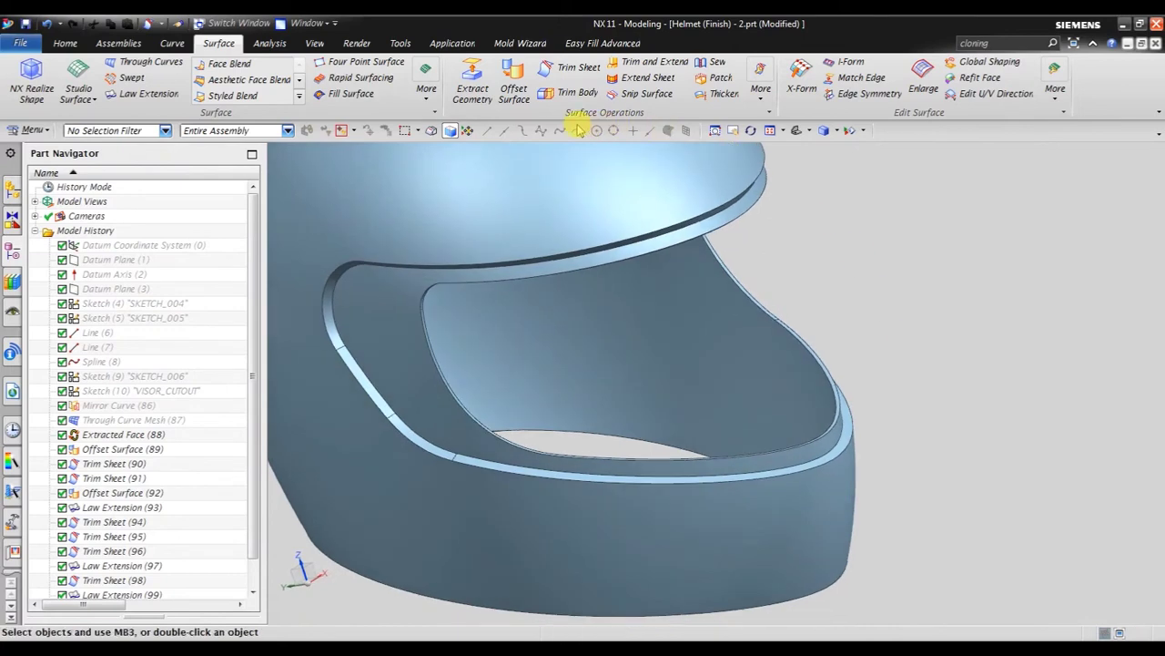
Turn on Clip Section and orbit the cut helmet to inspect the layered shell profile
{"action": "left_click", "coordinate": [314, 44]}
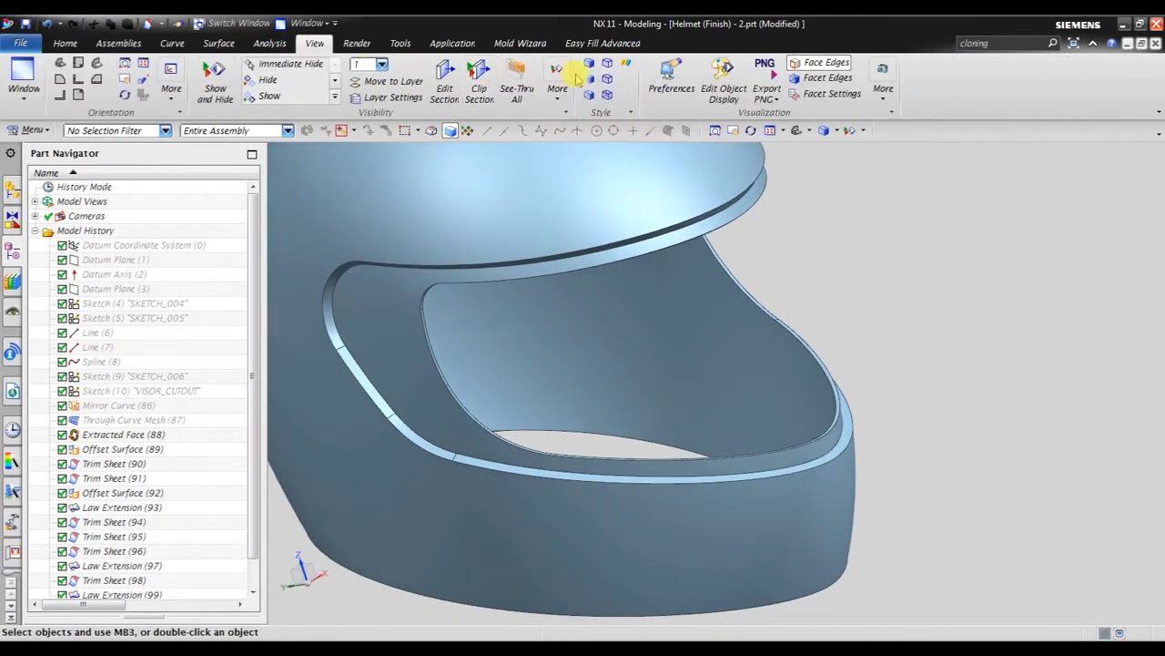
{"action": "left_click", "coordinate": [479, 77]}
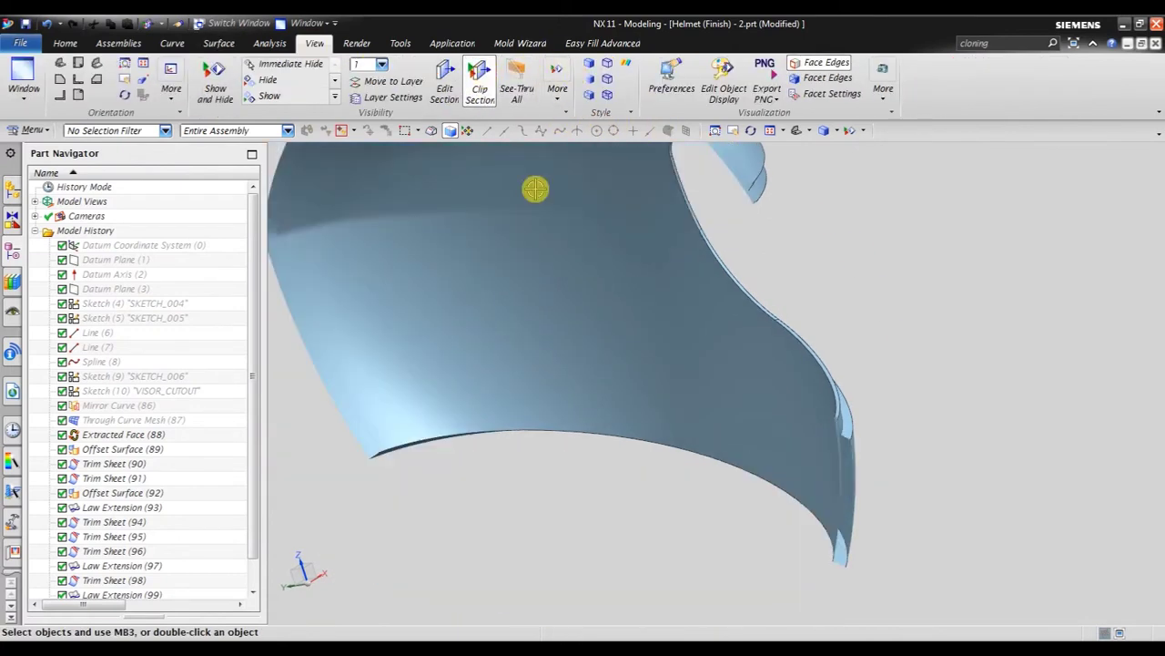
{"action": "scroll", "coordinate": [848, 268], "scroll_direction": "down", "scroll_amount": 5}
{"action": "middle_click_drag", "start_coordinate": [848, 268], "coordinate": [850, 252]}
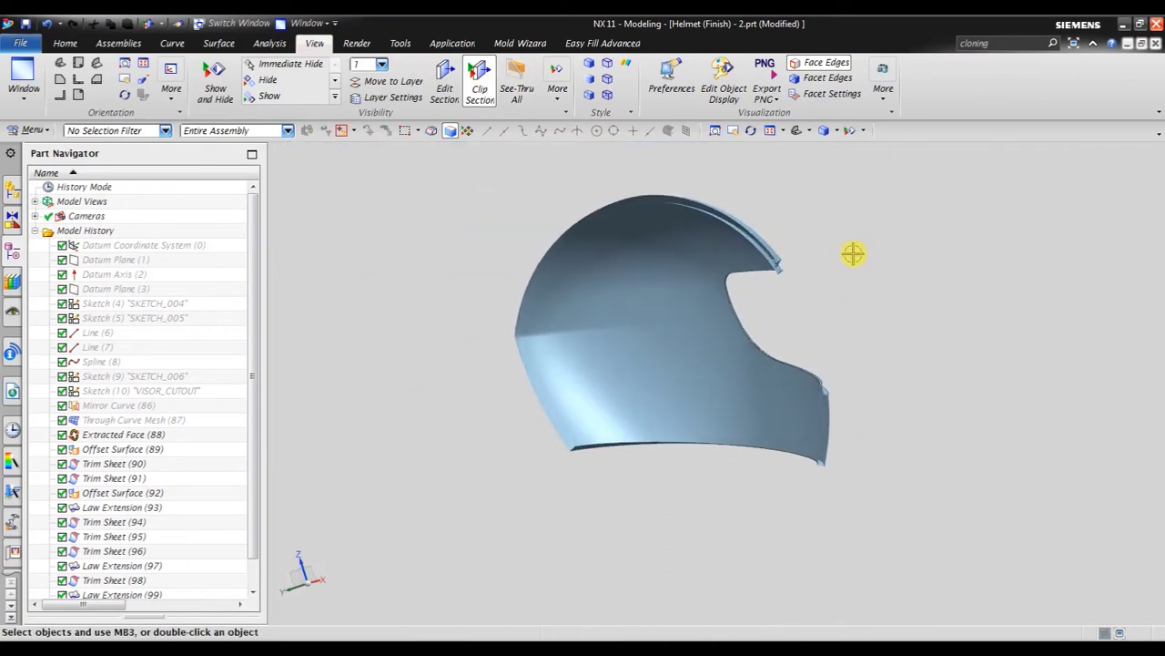
{"action": "scroll", "coordinate": [822, 264], "scroll_direction": "up", "scroll_amount": 5}
{"action": "middle_click_drag", "start_coordinate": [657, 344], "coordinate": [671, 323]}
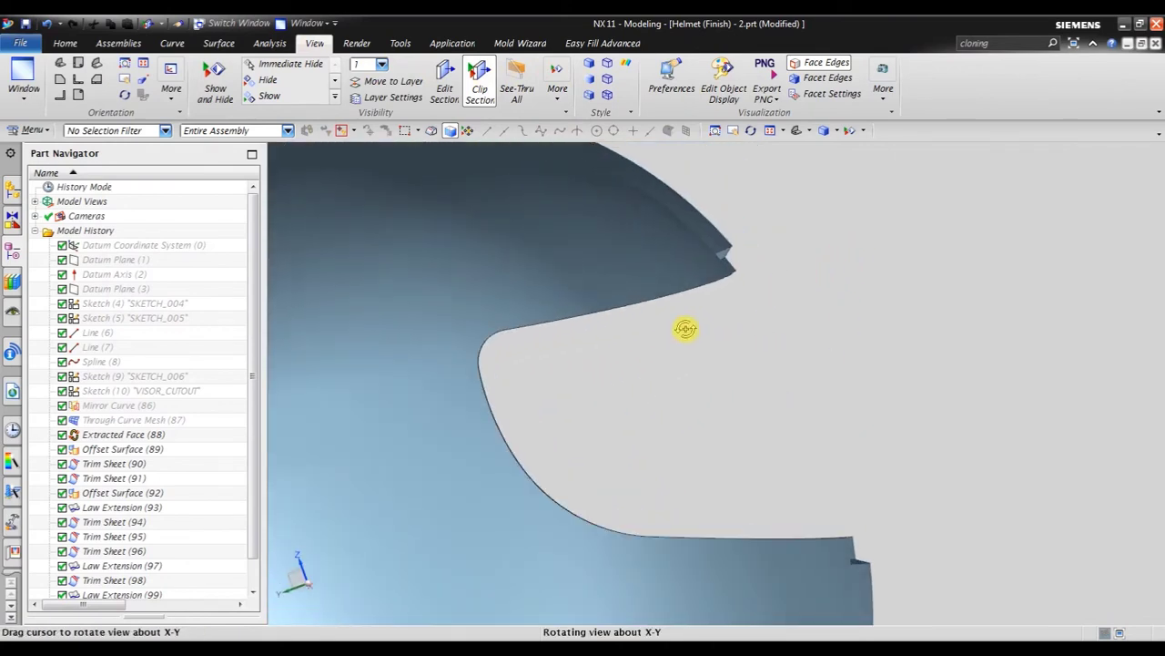
{"action": "scroll", "coordinate": [733, 238], "scroll_direction": "down", "scroll_amount": 5}
{"action": "mouse_move", "coordinate": [829, 398]}
{"action": "middle_mouse_down"}
{"action": "mouse_move", "coordinate": [799, 391]}
{"action": "mouse_move", "coordinate": [811, 365]}
{"action": "mouse_move", "coordinate": [819, 404]}
{"action": "mouse_move", "coordinate": [770, 442]}
{"action": "middle_mouse_up"}
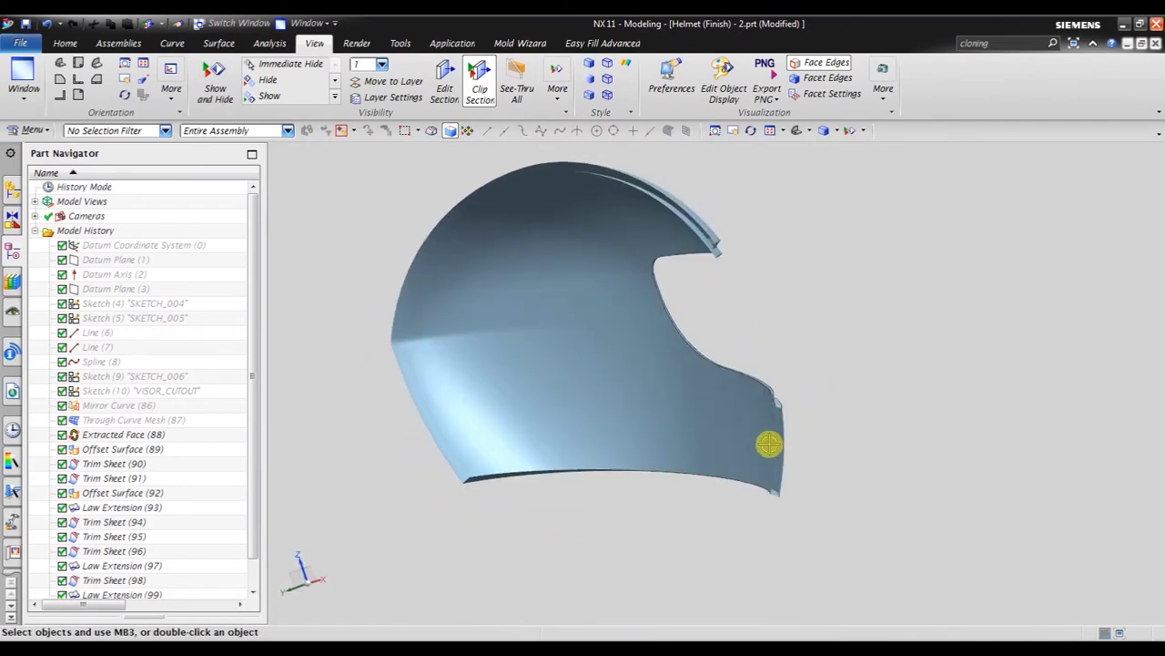
{"action": "scroll", "coordinate": [791, 403], "scroll_direction": "up", "scroll_amount": 3}
{"action": "scroll", "coordinate": [801, 405], "scroll_direction": "up", "scroll_amount": 3}
{"action": "mouse_move", "coordinate": [810, 391]}
{"action": "middle_mouse_down"}
{"action": "mouse_move", "coordinate": [788, 385]}
{"action": "mouse_move", "coordinate": [814, 395]}
{"action": "middle_mouse_up"}
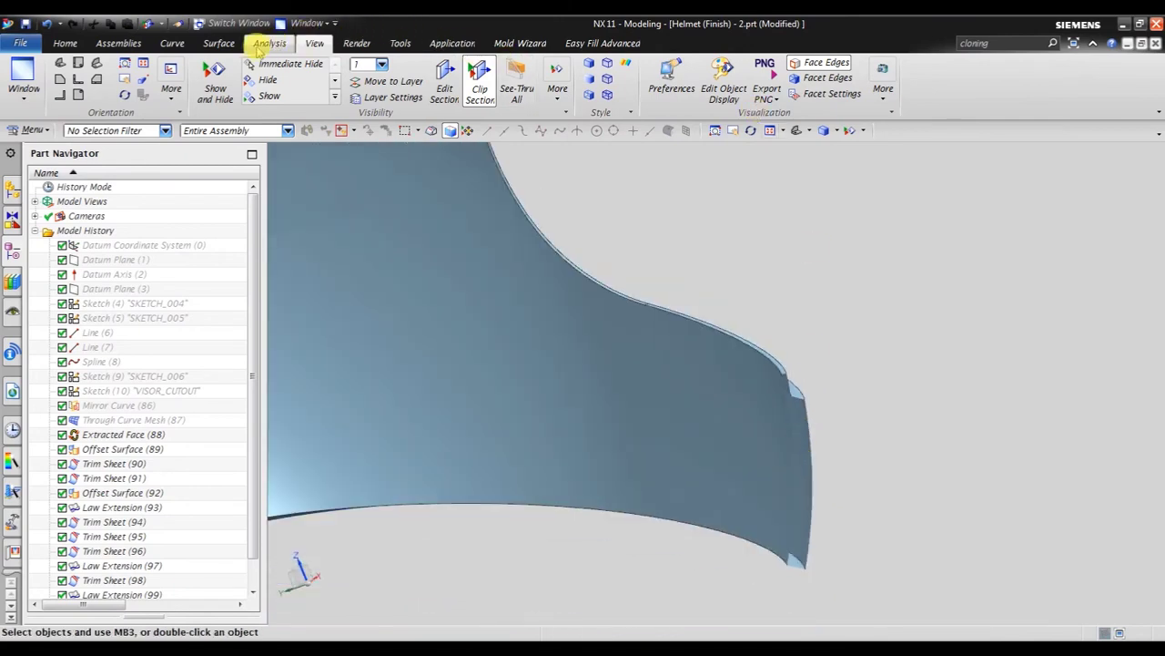
{"action": "left_click", "coordinate": [226, 46]}
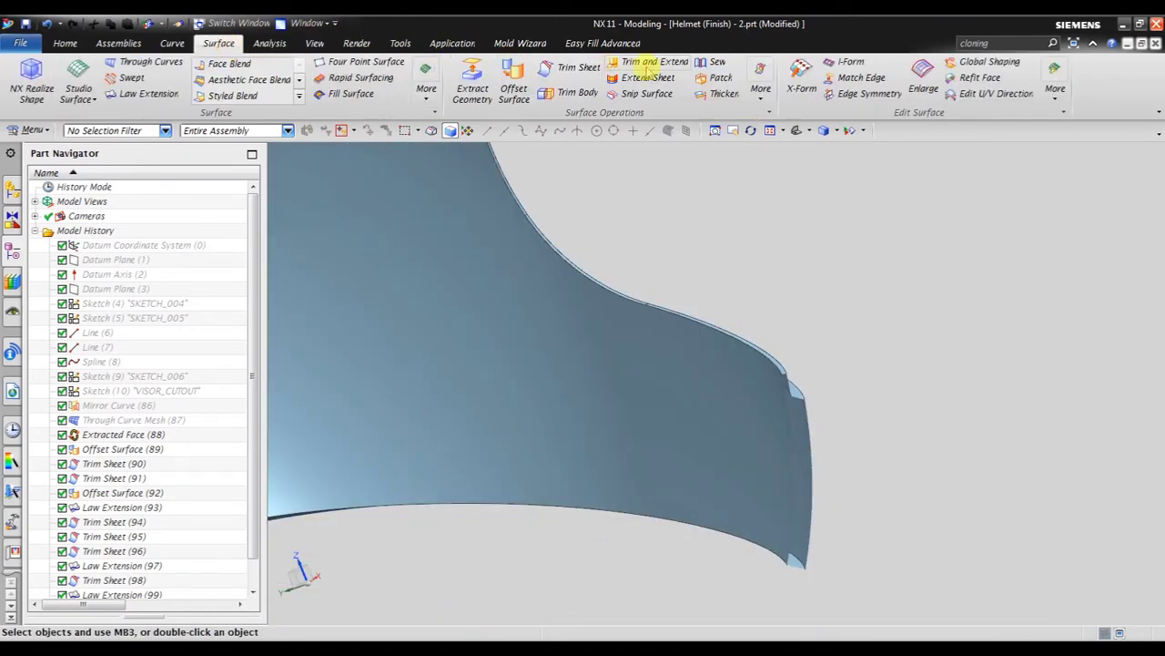
Set the main helmet sheet as the Sew target and add the first two tool sheets
{"action": "left_click", "coordinate": [719, 63]}
{"action": "mouse_move", "coordinate": [775, 403]}
{"action": "middle_mouse_down"}
{"action": "mouse_move", "coordinate": [832, 424]}
{"action": "mouse_move", "coordinate": [851, 365]}
{"action": "mouse_move", "coordinate": [737, 329]}
{"action": "middle_mouse_up"}
{"action": "scroll", "coordinate": [681, 242], "scroll_direction": "up", "scroll_amount": 5}
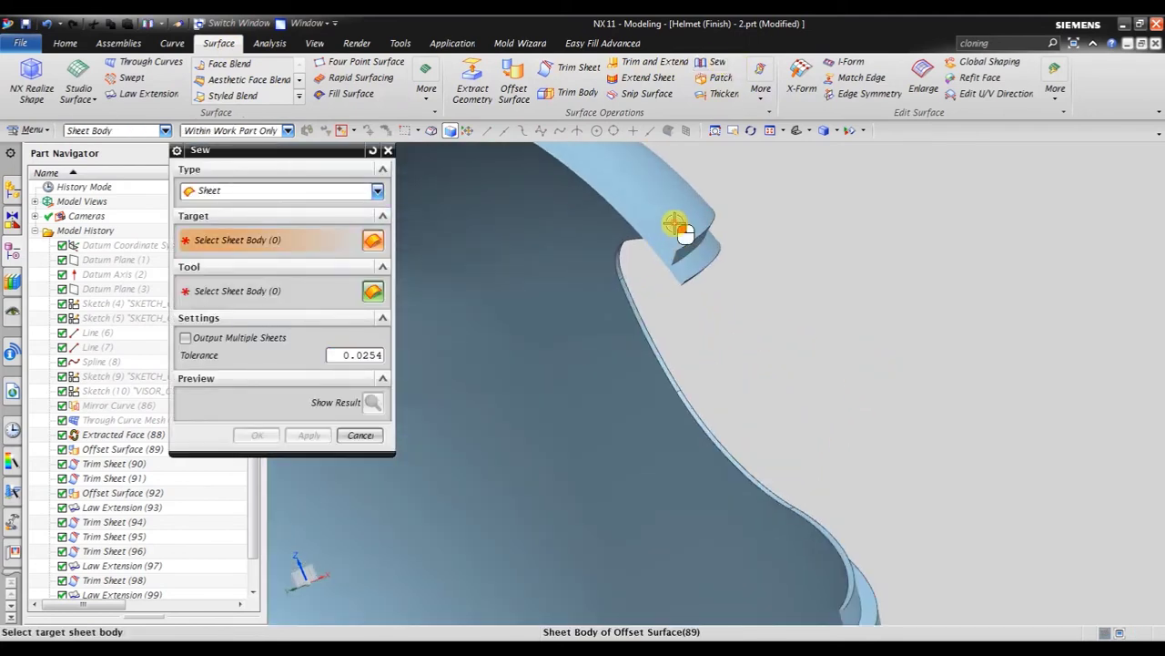
{"action": "left_click", "coordinate": [685, 232]}
{"action": "left_click", "coordinate": [692, 261]}
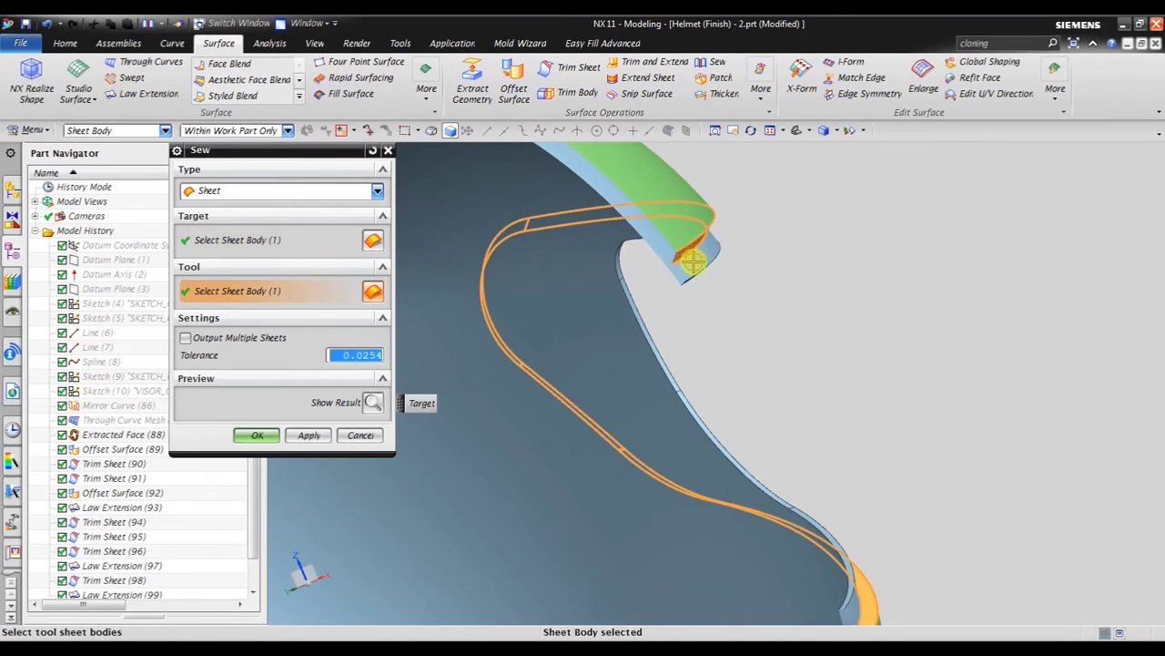
{"action": "left_click", "coordinate": [692, 262]}
Add the remaining three tool sheets and sew all six into one body
{"action": "scroll", "coordinate": [687, 269], "scroll_direction": "up", "scroll_amount": 3}
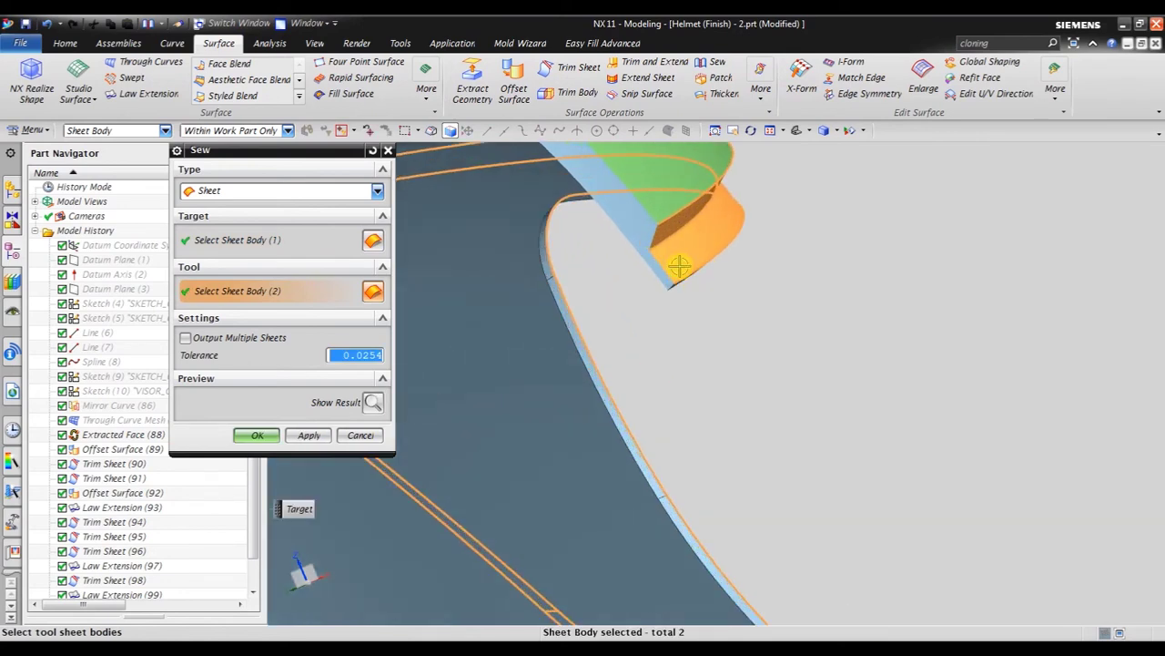
{"action": "left_click", "coordinate": [637, 236]}
{"action": "mouse_move", "coordinate": [736, 289]}
{"action": "middle_mouse_down"}
{"action": "mouse_move", "coordinate": [758, 295]}
{"action": "mouse_move", "coordinate": [655, 355]}
{"action": "middle_mouse_up"}
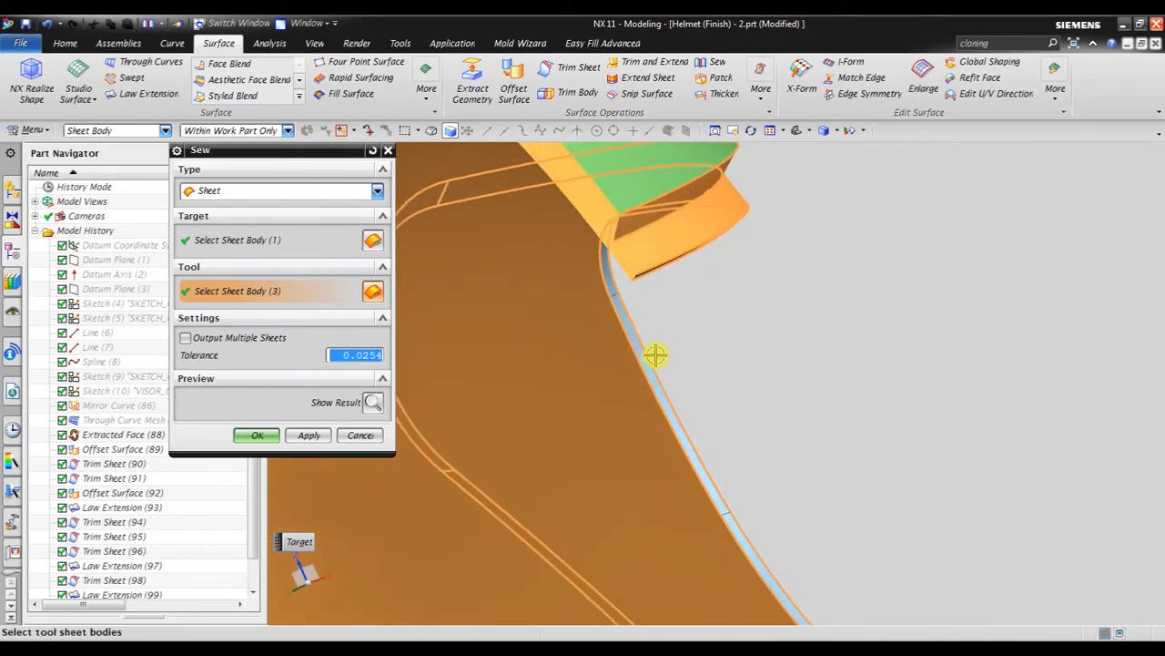
{"action": "left_click", "coordinate": [627, 320]}
{"action": "scroll", "coordinate": [642, 305], "scroll_direction": "down", "scroll_amount": 5}
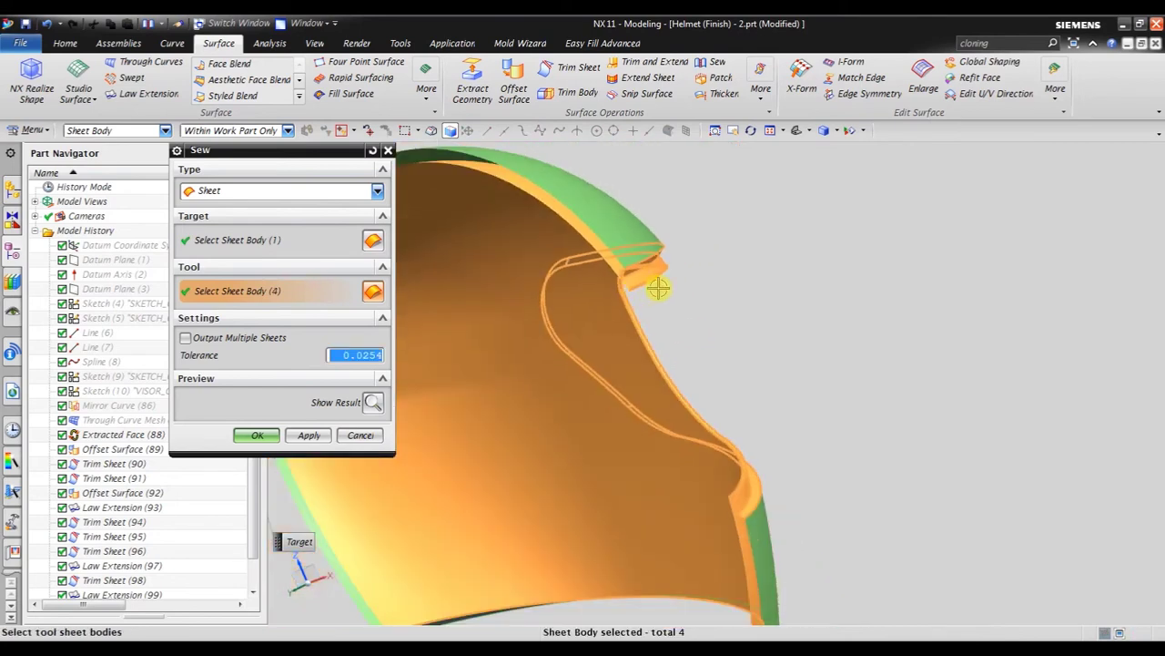
{"action": "scroll", "coordinate": [719, 469], "scroll_direction": "up", "scroll_amount": 3}
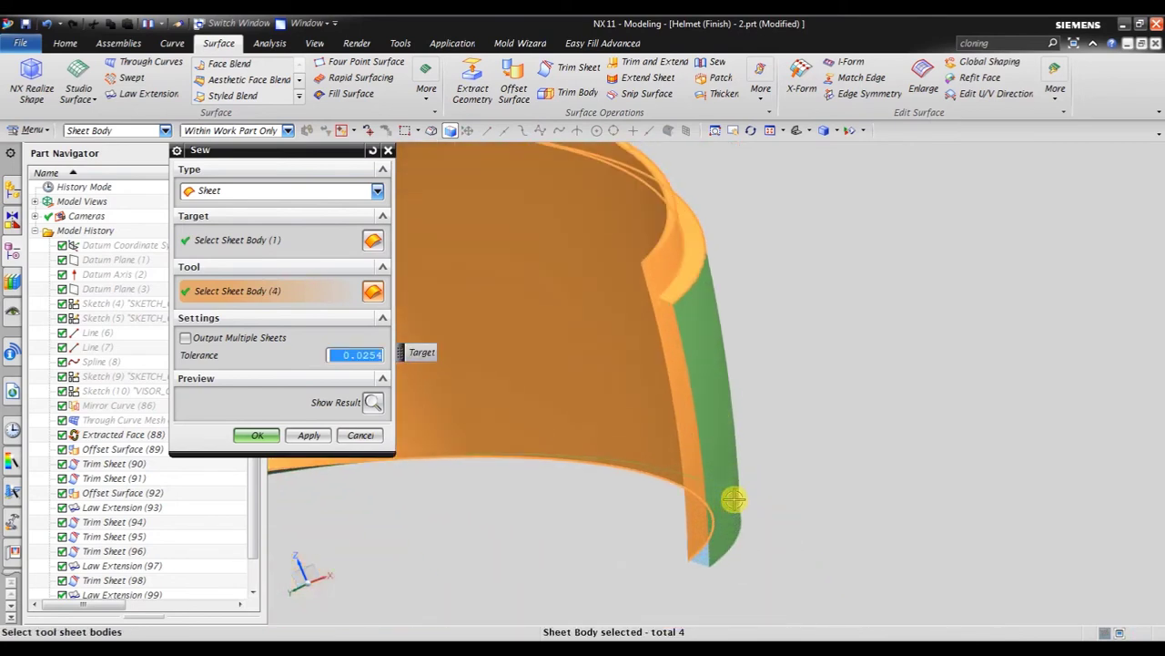
{"action": "left_click", "coordinate": [706, 554]}
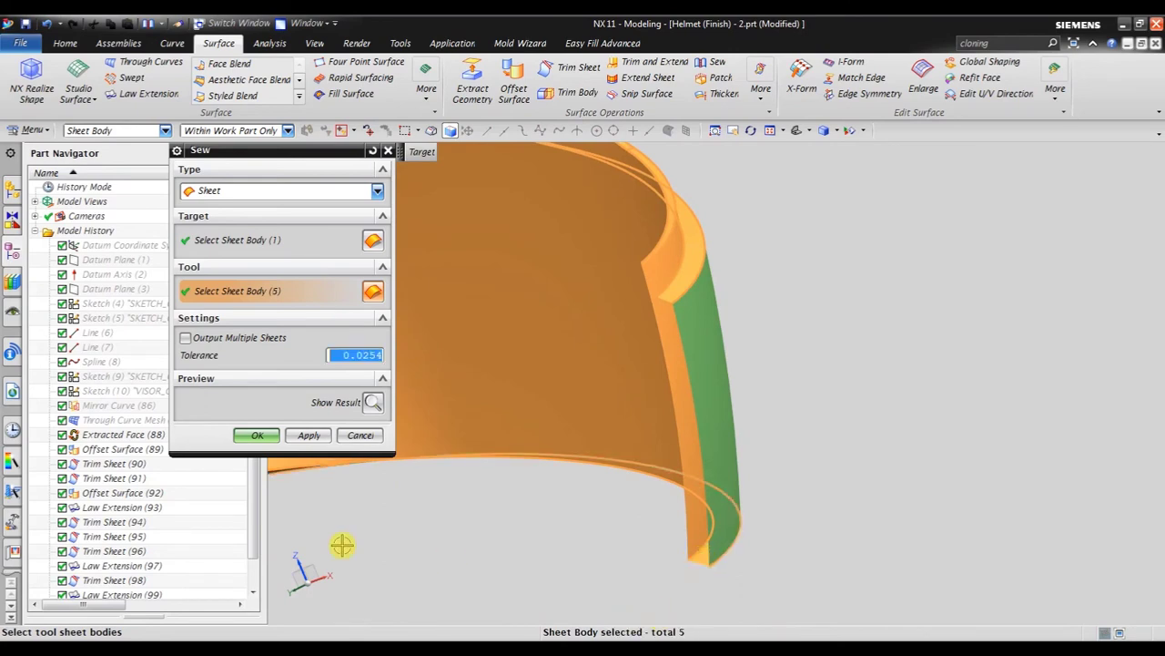
{"action": "left_click", "coordinate": [255, 435]}
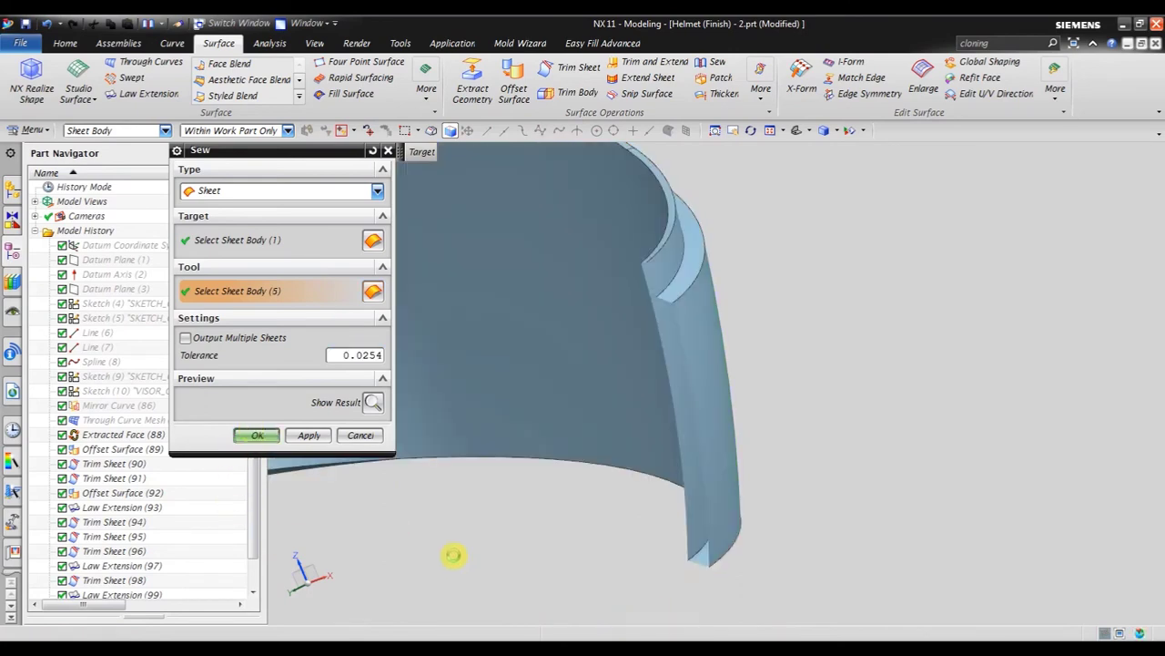
Turn off Clip Section and orbit the whole sewn helmet to face the visor opening
{"action": "middle_click_drag", "start_coordinate": [453, 554], "coordinate": [604, 579]}
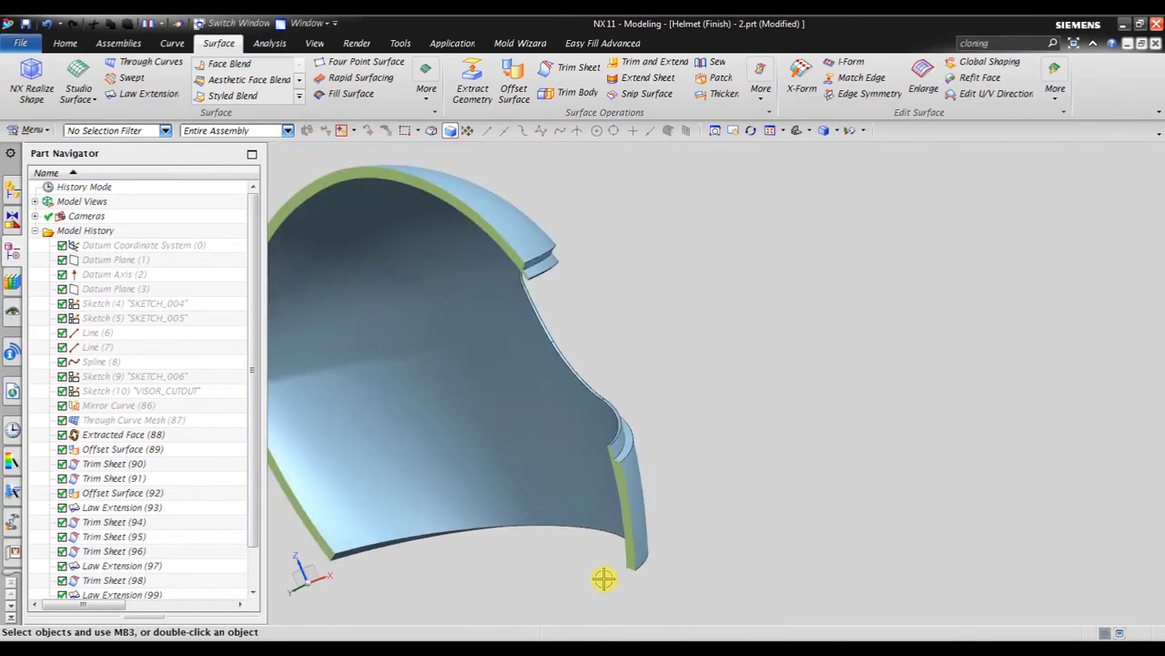
{"action": "mouse_move", "coordinate": [602, 371]}
{"action": "middle_mouse_down"}
{"action": "mouse_move", "coordinate": [686, 368]}
{"action": "mouse_move", "coordinate": [676, 375]}
{"action": "middle_mouse_up"}
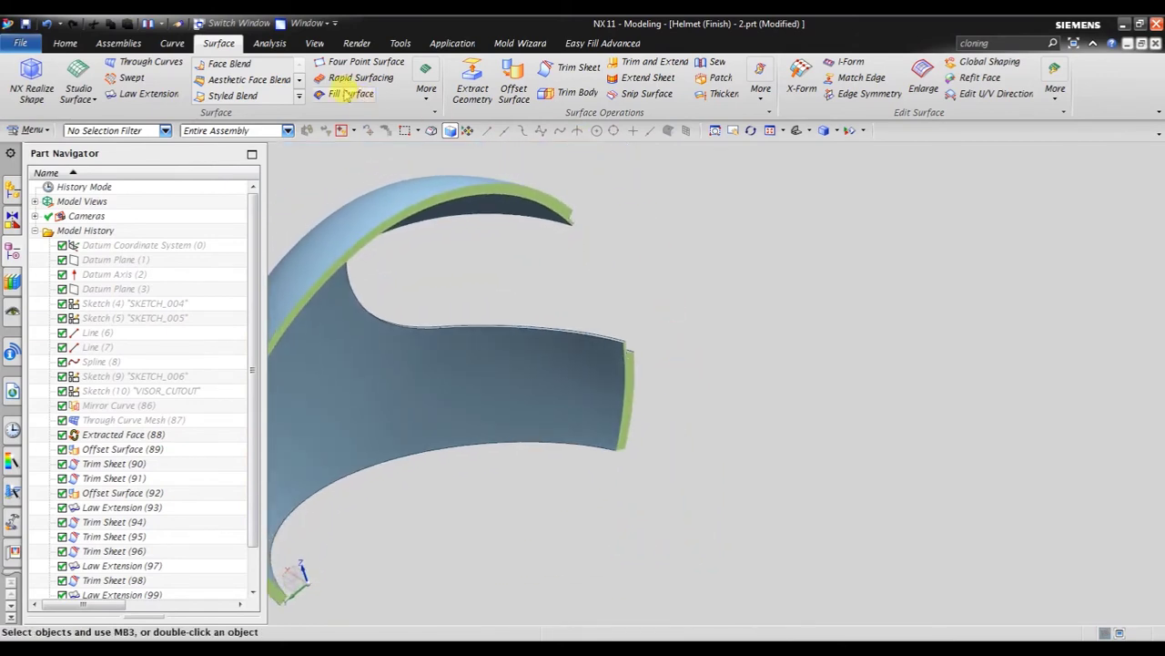
{"action": "left_click", "coordinate": [314, 43]}
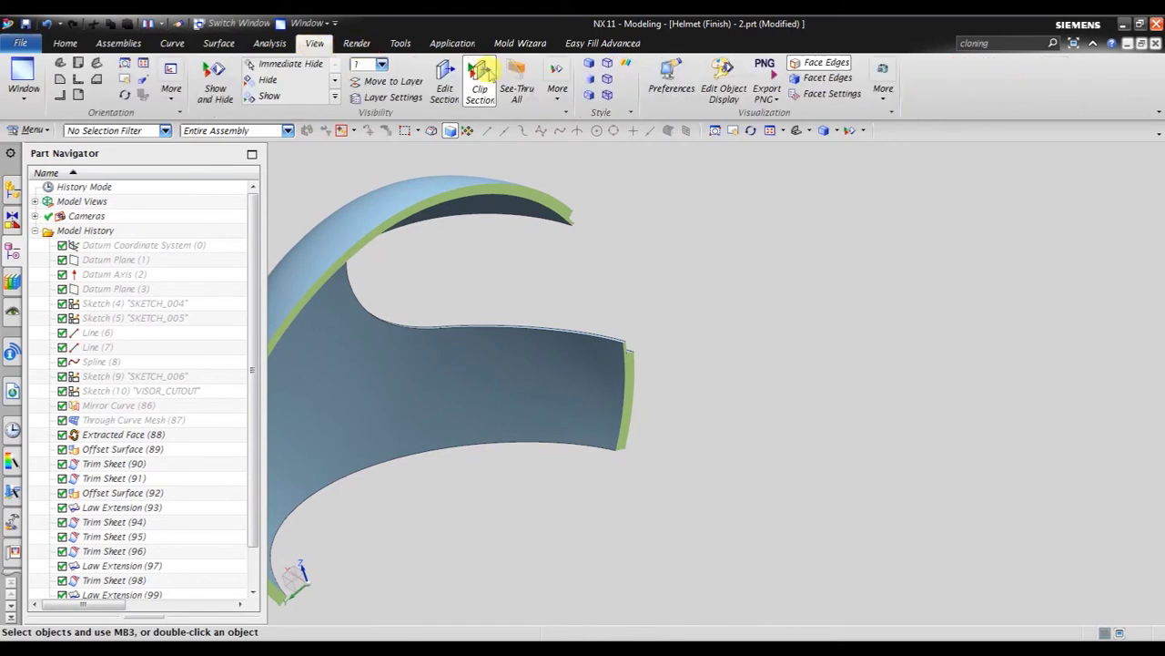
{"action": "left_click", "coordinate": [487, 75]}
{"action": "mouse_move", "coordinate": [683, 327]}
{"action": "middle_mouse_down"}
{"action": "mouse_move", "coordinate": [565, 325]}
{"action": "mouse_move", "coordinate": [531, 338]}
{"action": "mouse_move", "coordinate": [552, 349]}
{"action": "middle_mouse_up"}
{"action": "scroll", "coordinate": [668, 318], "scroll_direction": "down", "scroll_amount": 2}
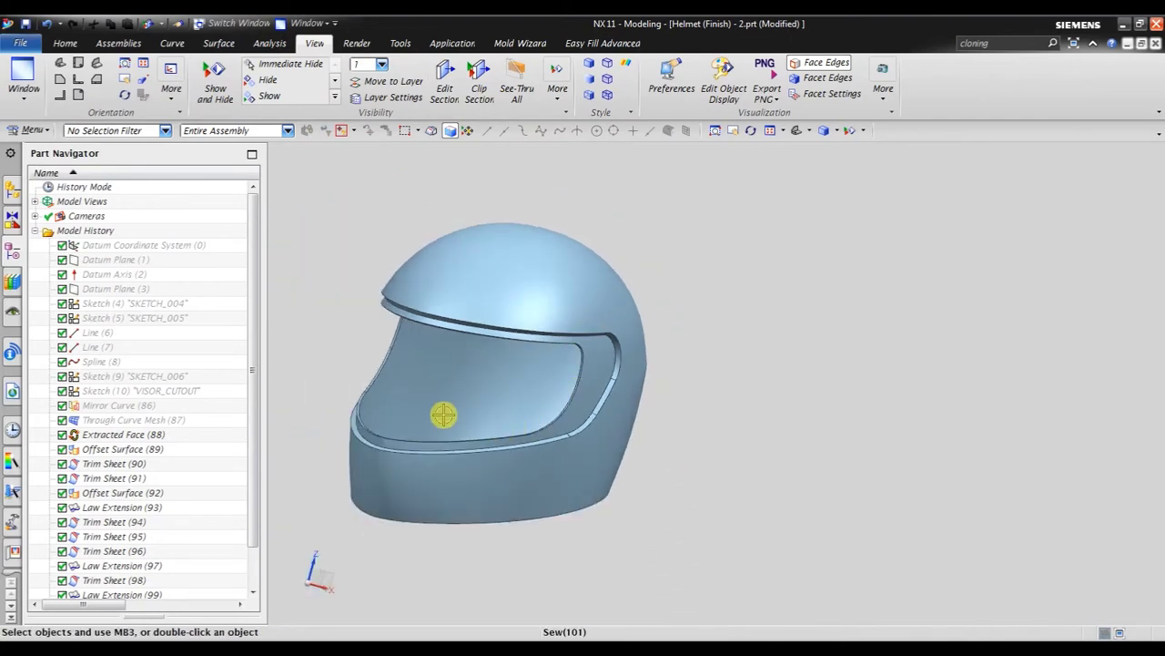
{"action": "scroll", "coordinate": [442, 416], "scroll_direction": "up", "scroll_amount": 3}
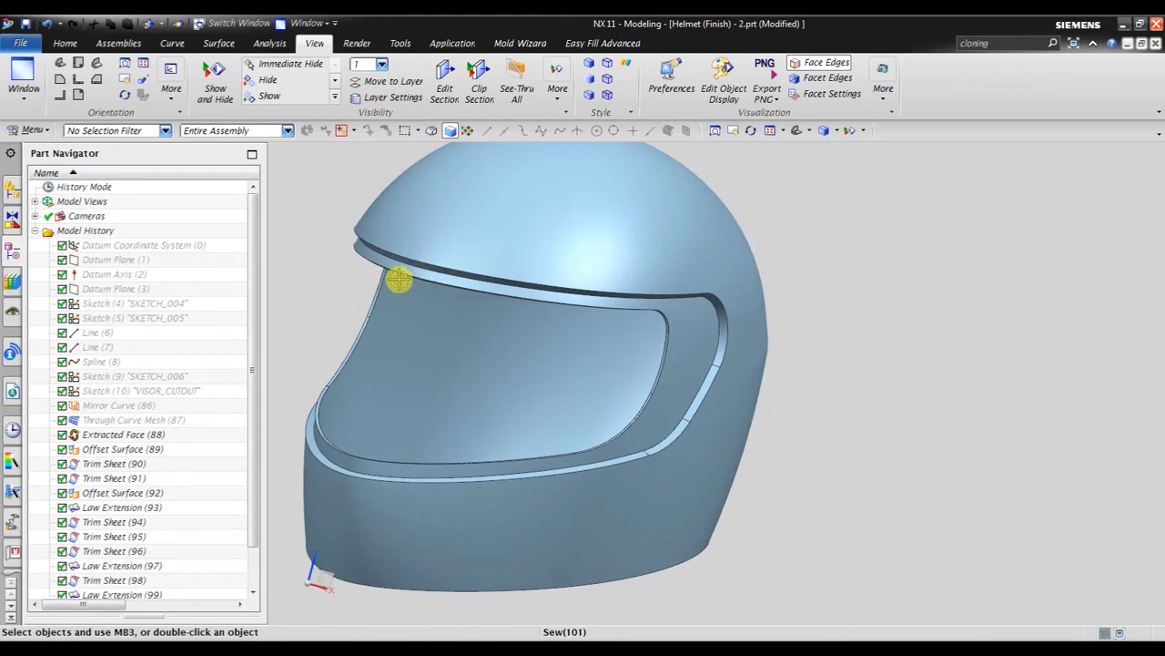
{"action": "left_click", "coordinate": [64, 43]}
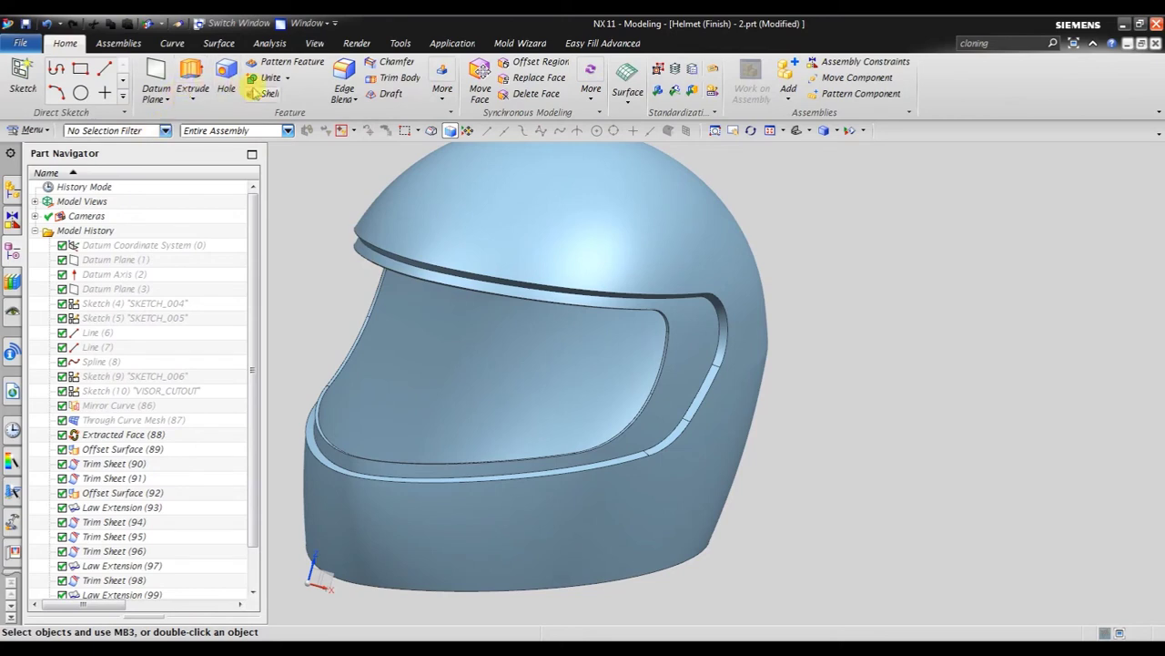
Start a 2 mm edge blend on one visor opening edge
{"action": "left_click", "coordinate": [343, 82]}
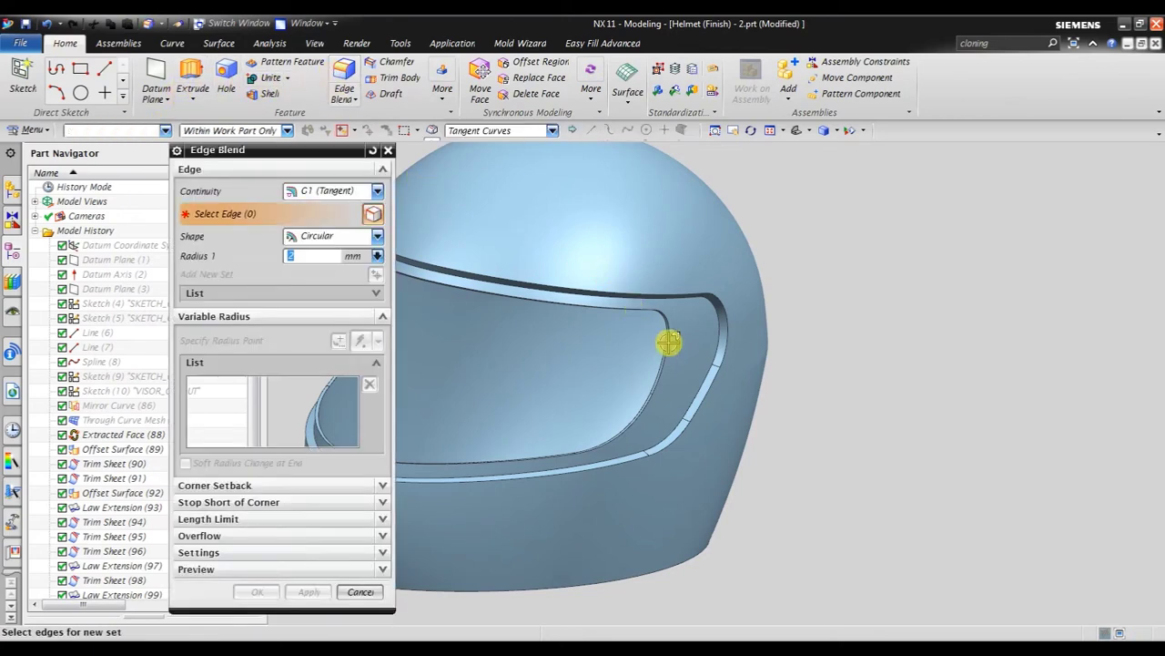
{"action": "scroll", "coordinate": [715, 366], "scroll_direction": "up", "scroll_amount": 3}
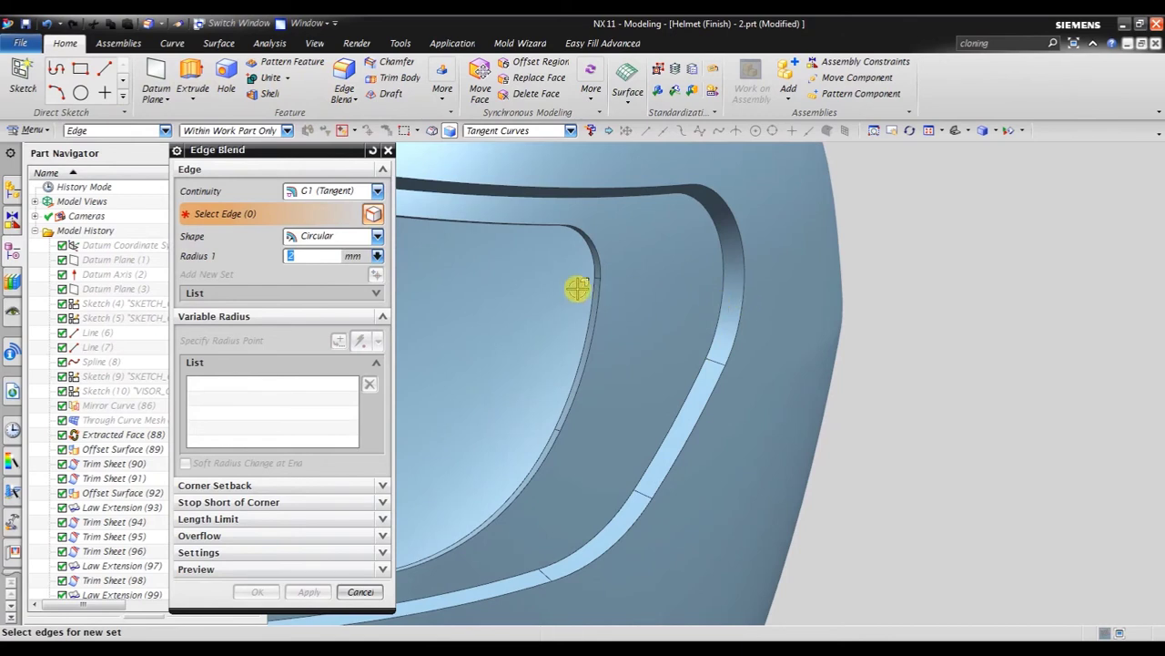
{"action": "left_click", "coordinate": [697, 191]}
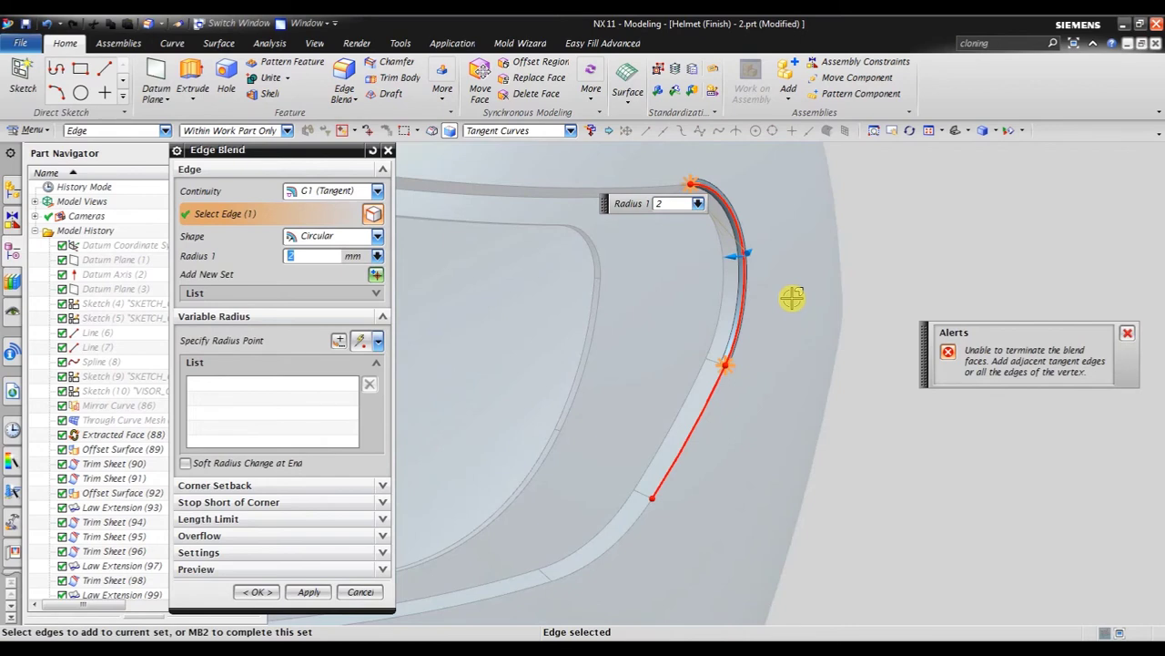
{"action": "scroll", "coordinate": [792, 297], "scroll_direction": "down", "scroll_amount": 2}
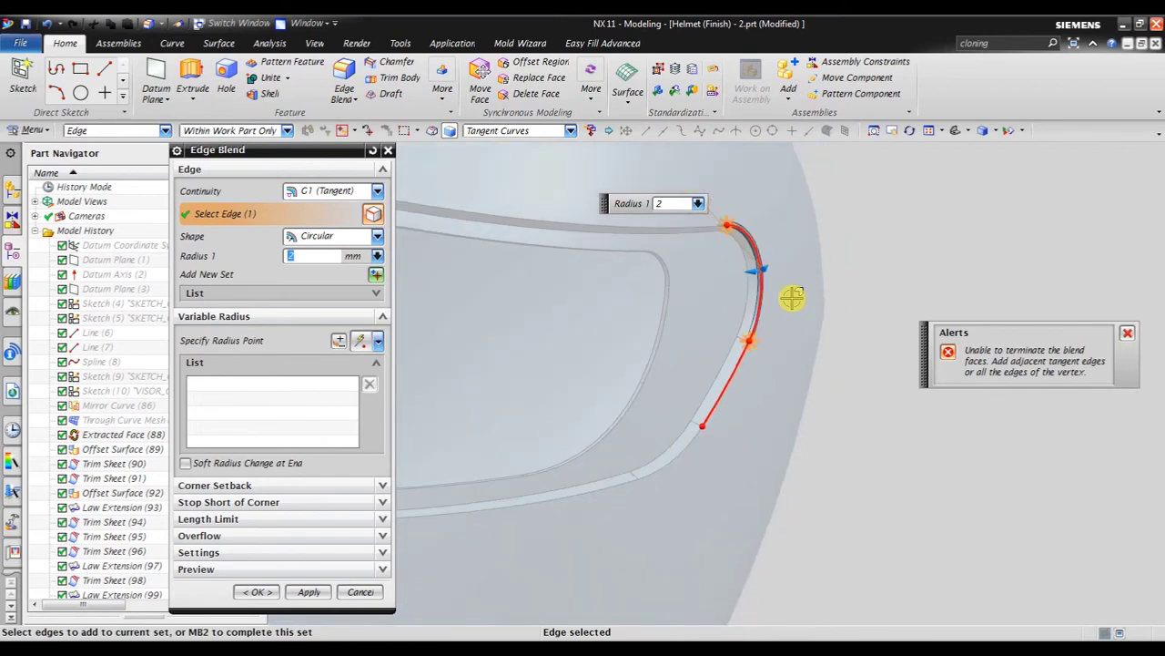
Select the full visor face edge loop with Face Edges, then deselect the lower loop
{"action": "left_click", "coordinate": [558, 135]}
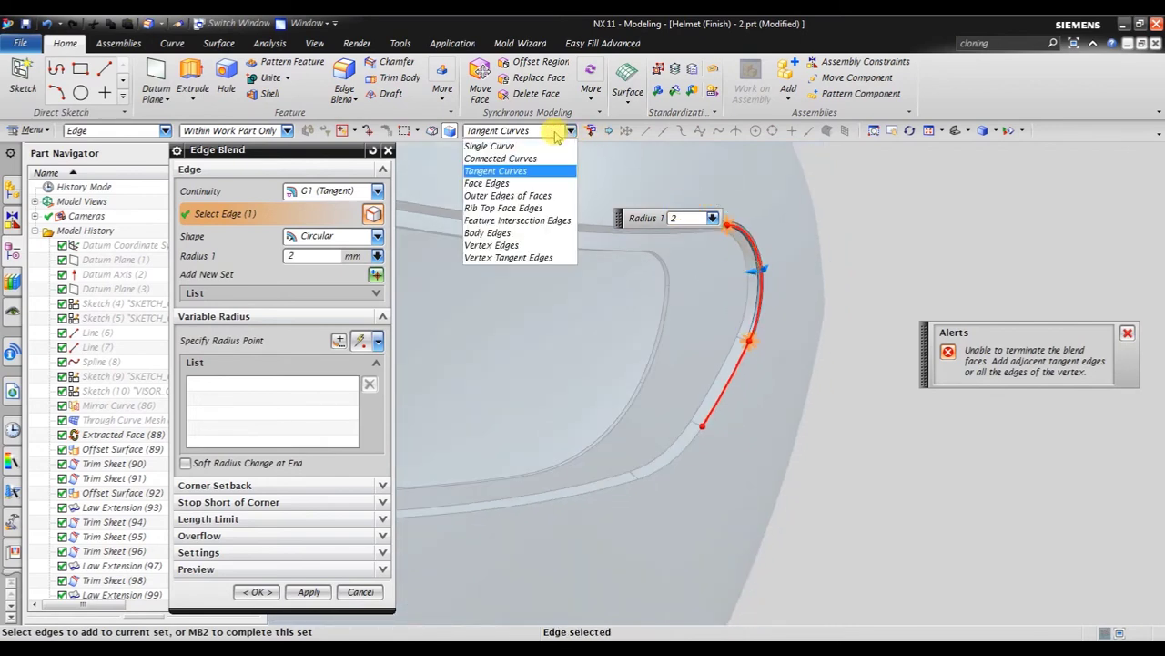
{"action": "left_click", "coordinate": [550, 186]}
{"action": "scroll", "coordinate": [687, 476], "scroll_direction": "up", "scroll_amount": 2}
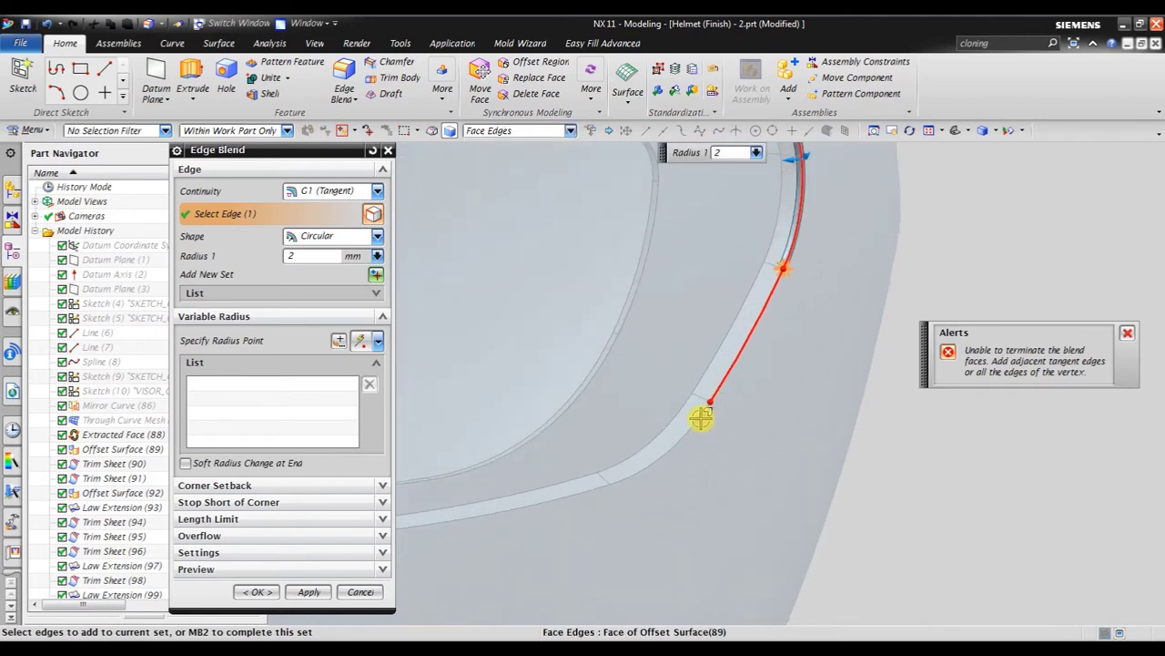
{"action": "left_click", "coordinate": [731, 483]}
{"action": "scroll", "coordinate": [819, 341], "scroll_direction": "down", "scroll_amount": 3}
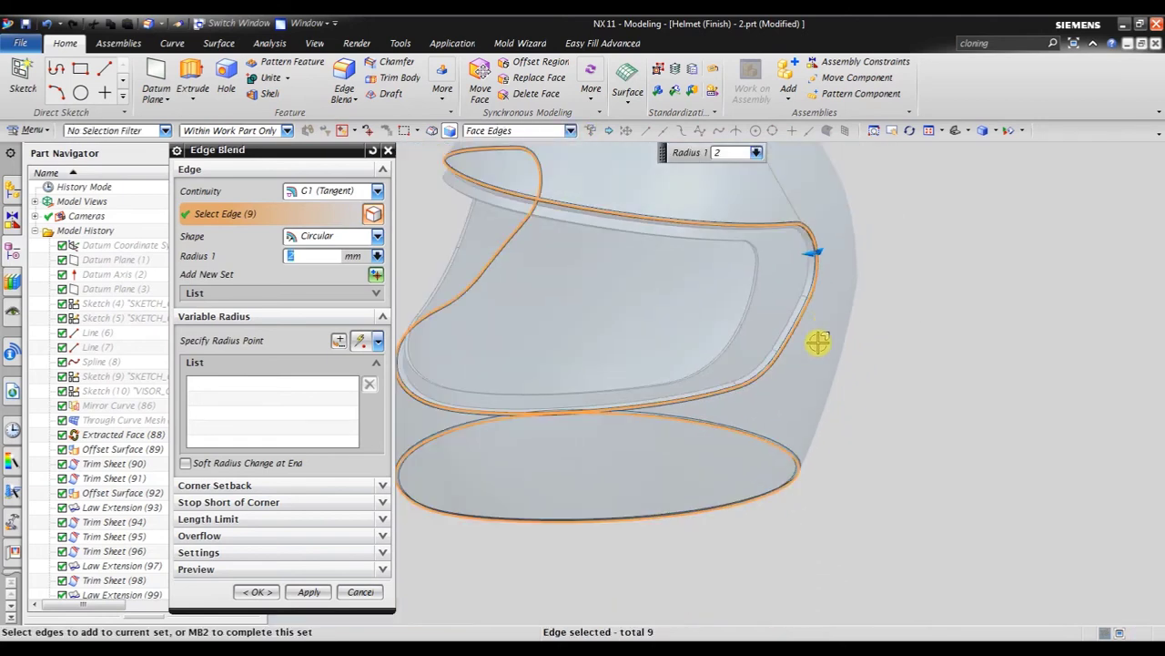
{"action": "scroll", "coordinate": [739, 492], "scroll_direction": "up", "scroll_amount": 2}
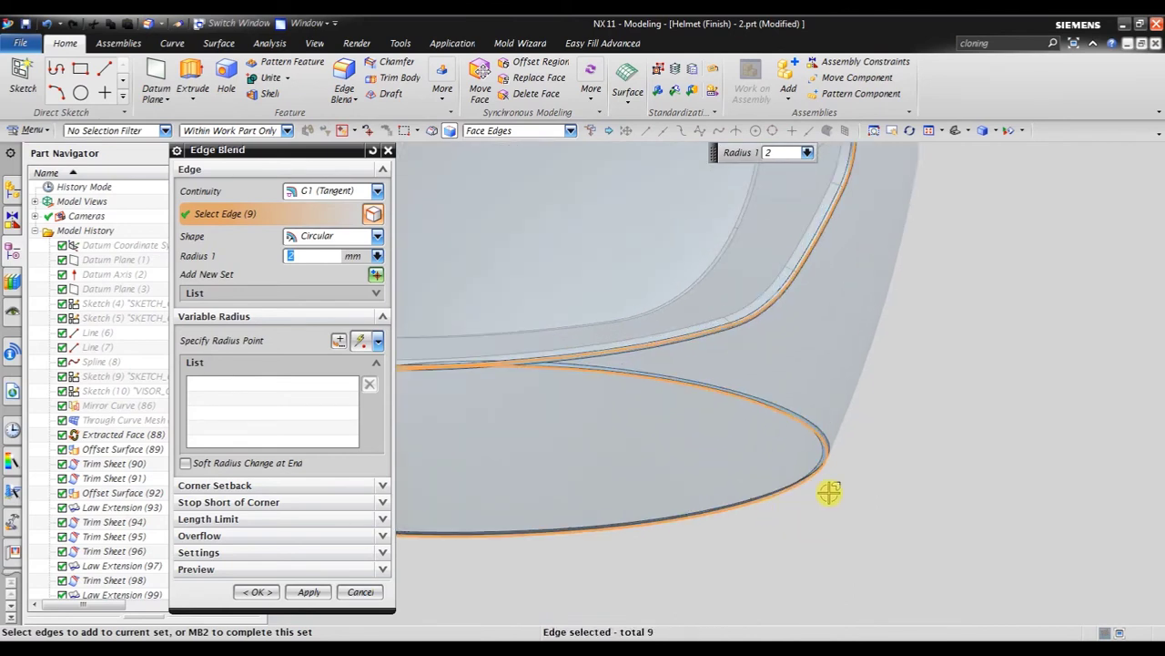
{"action": "left_click", "coordinate": [826, 453], "text": "shift"}
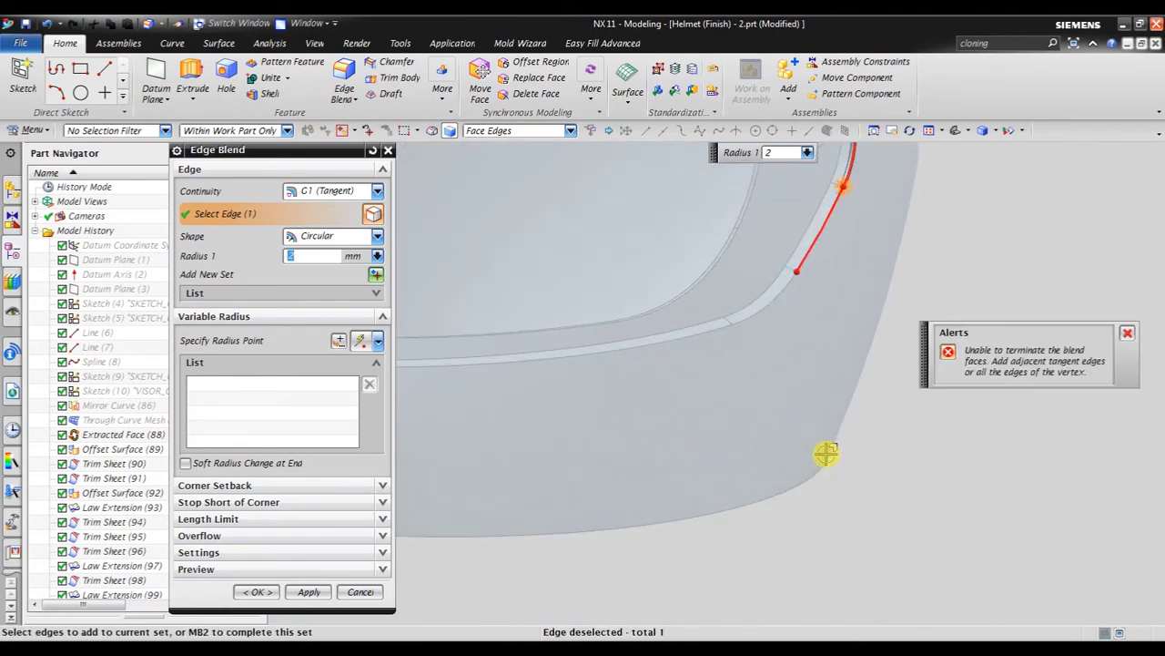
{"action": "left_click", "coordinate": [544, 133]}
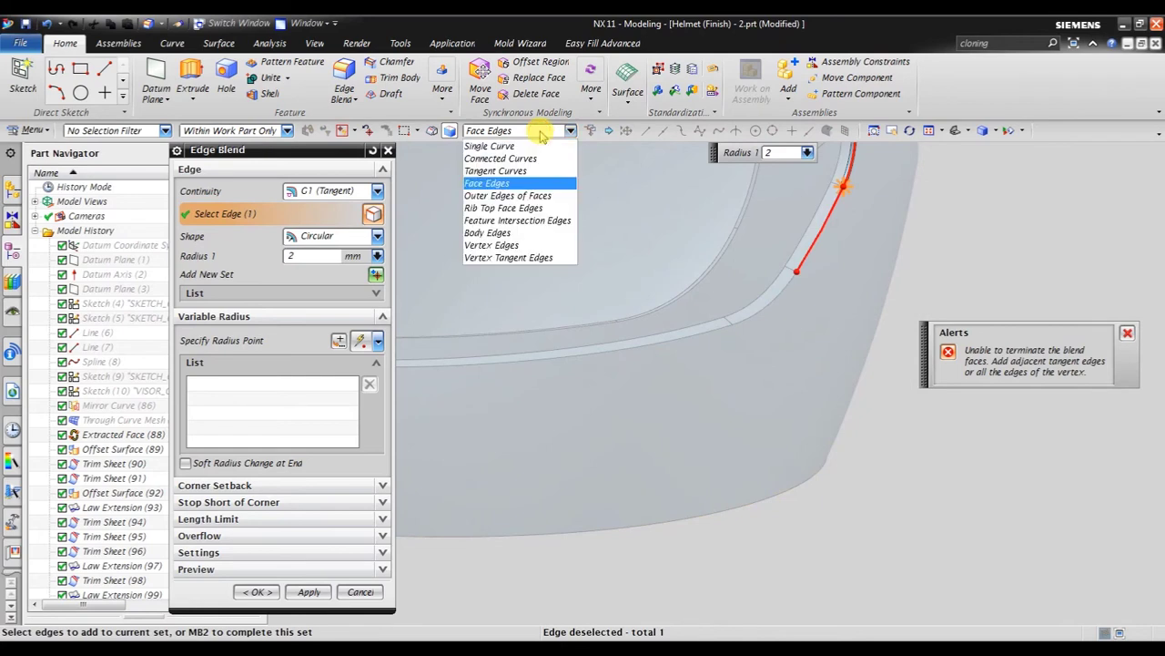
Switch the edge rule to Connected Curves and add four more visor edges to the blend
{"action": "left_click", "coordinate": [536, 160]}
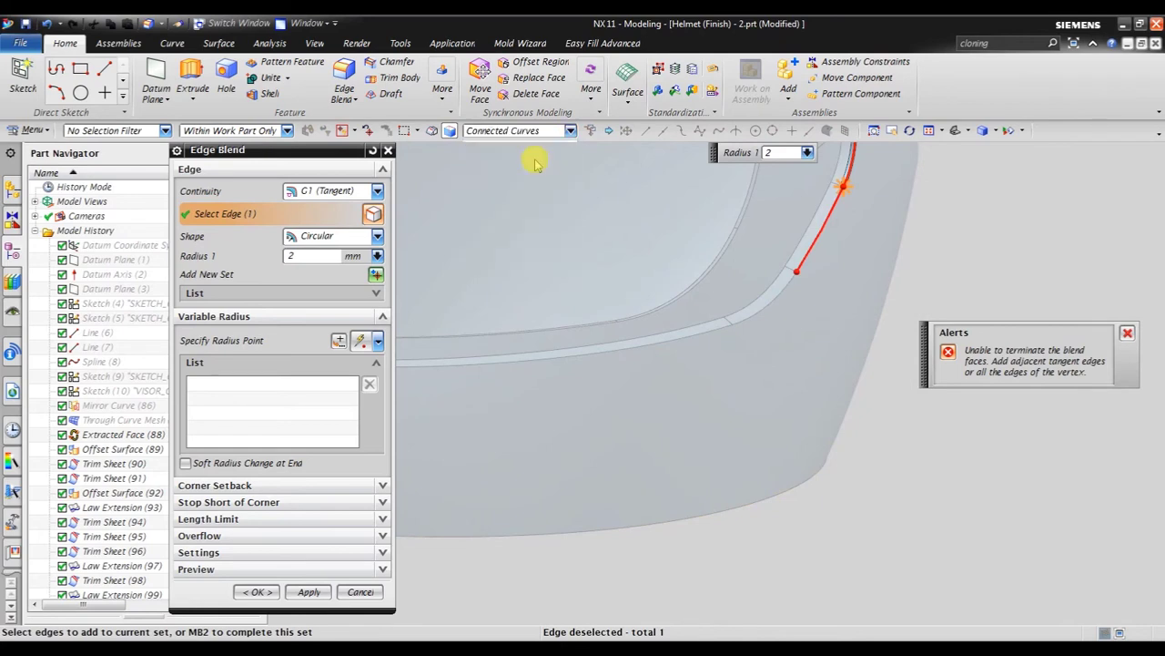
{"action": "scroll", "coordinate": [749, 281], "scroll_direction": "up", "scroll_amount": 2}
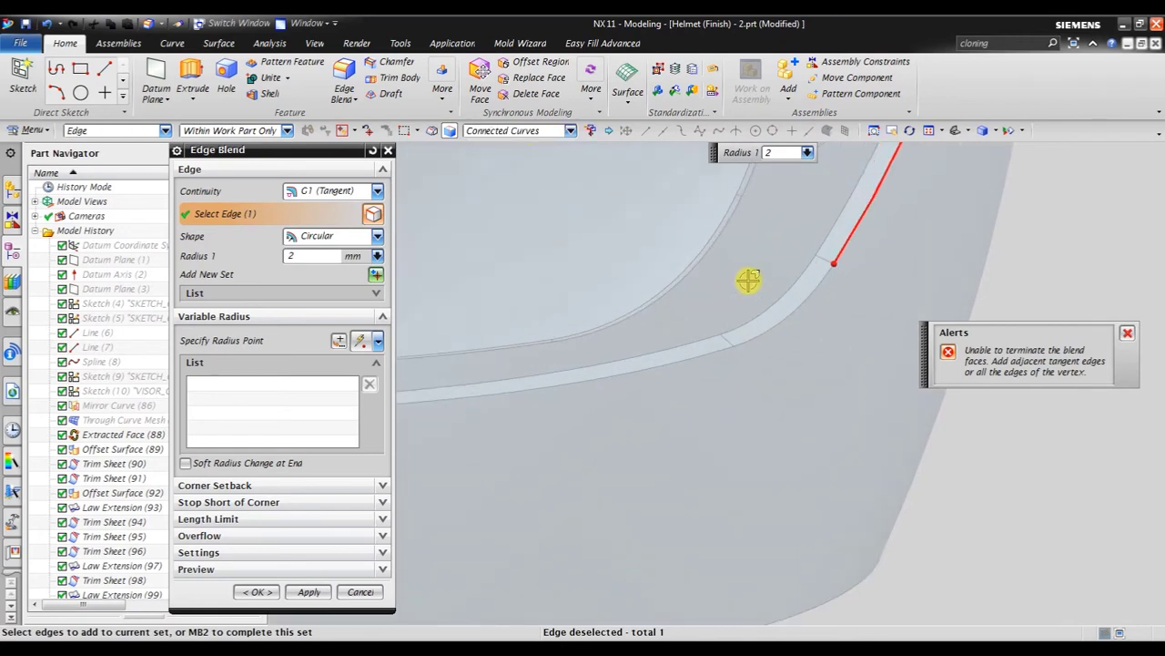
{"action": "left_click", "coordinate": [818, 288]}
{"action": "left_click", "coordinate": [693, 362]}
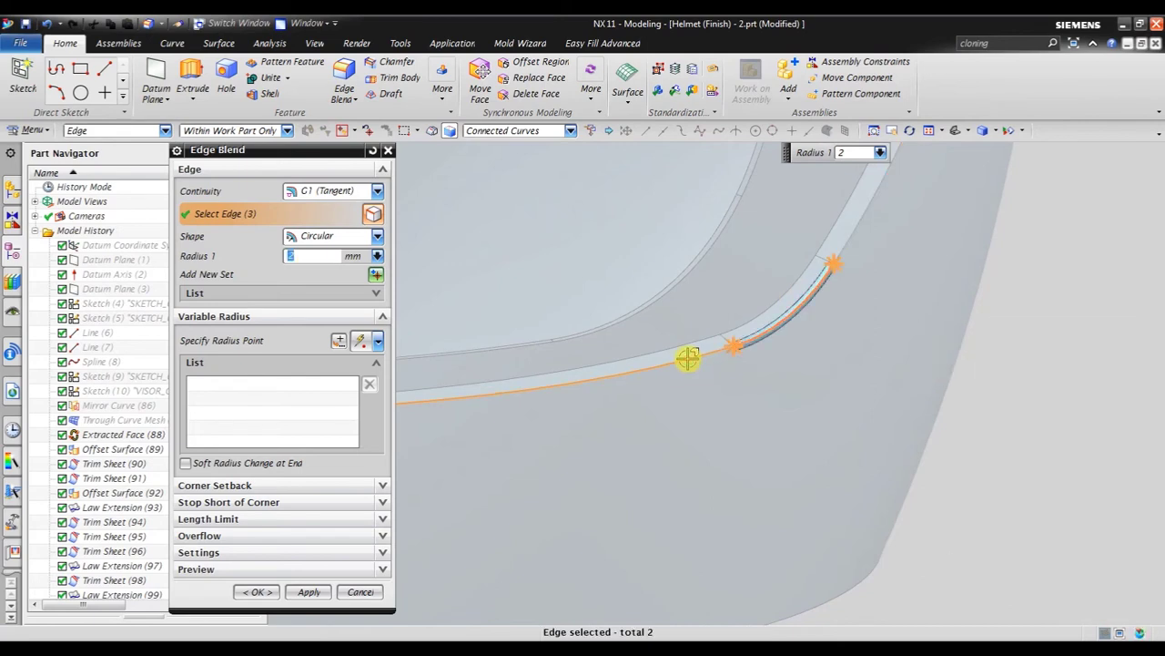
{"action": "scroll", "coordinate": [872, 333], "scroll_direction": "down", "scroll_amount": 2}
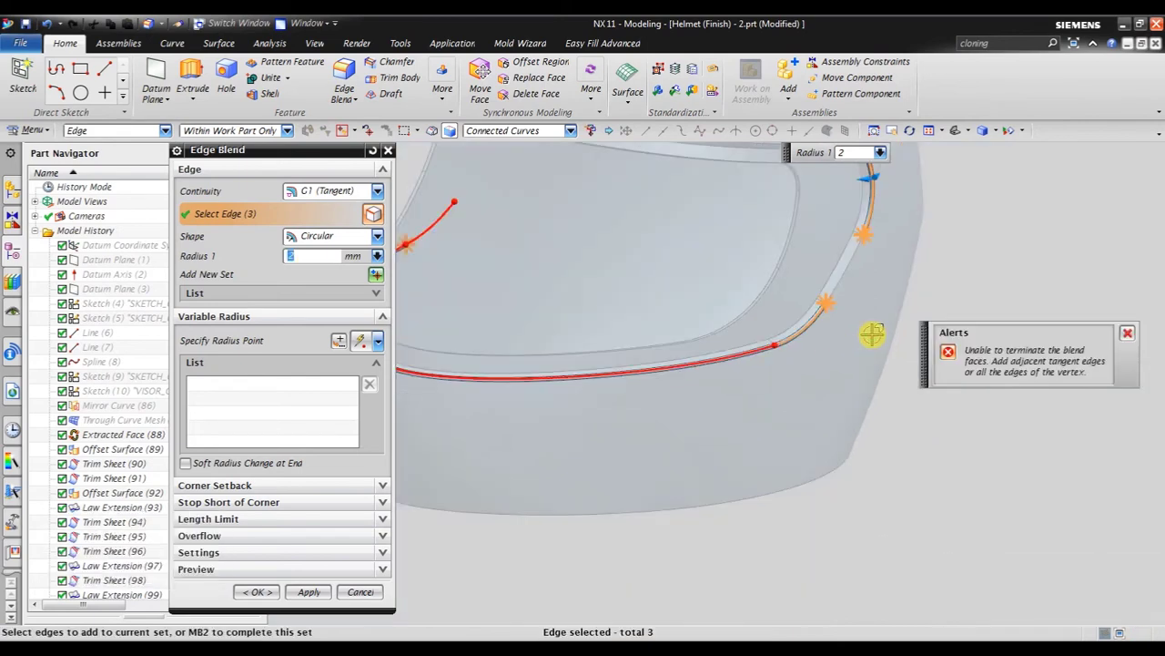
{"action": "scroll", "coordinate": [820, 323], "scroll_direction": "down", "scroll_amount": 2}
{"action": "middle_click_drag", "start_coordinate": [798, 318], "coordinate": [666, 358]}
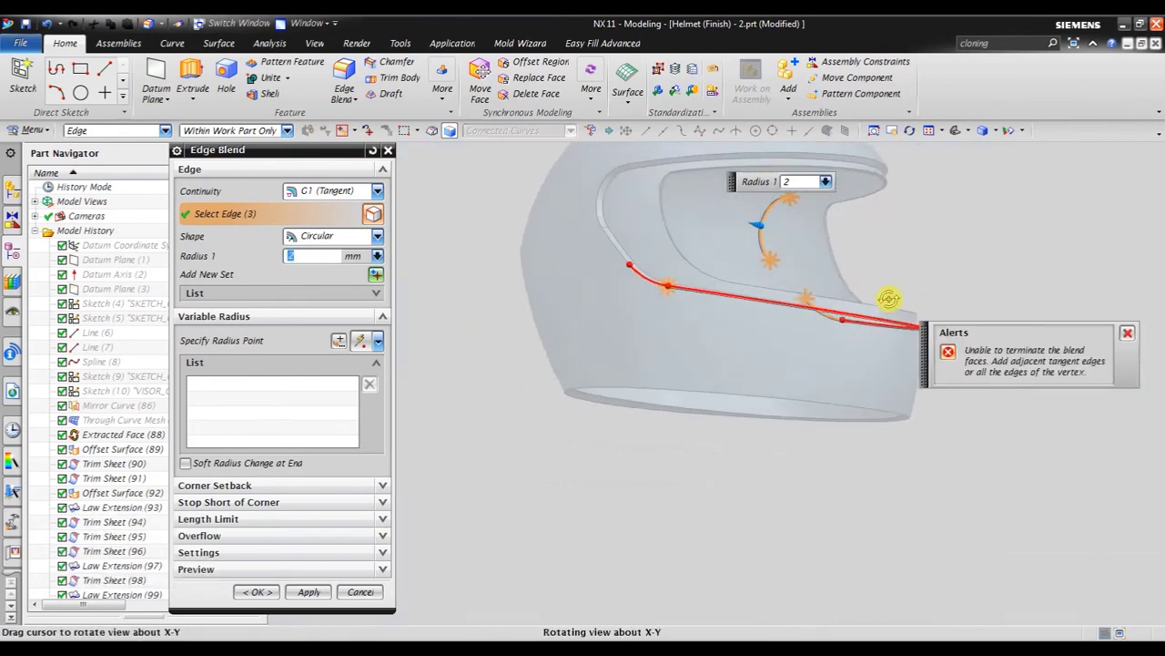
{"action": "scroll", "coordinate": [666, 358], "scroll_direction": "up", "scroll_amount": 3}
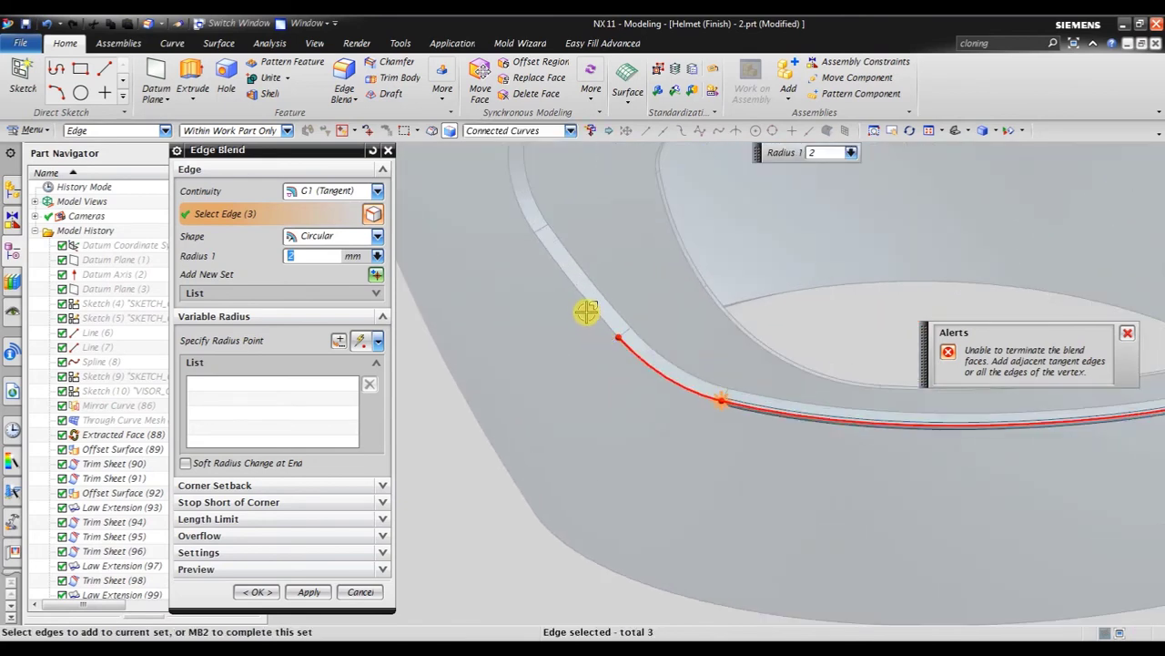
{"action": "left_click", "coordinate": [593, 307]}
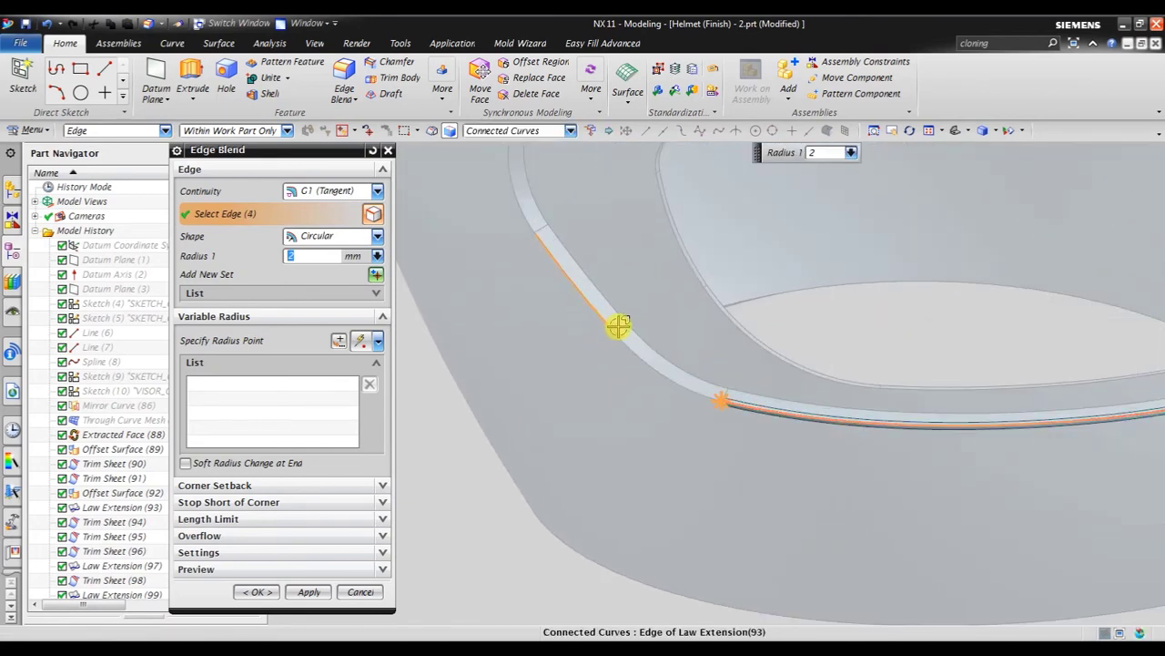
{"action": "left_click", "coordinate": [652, 366]}
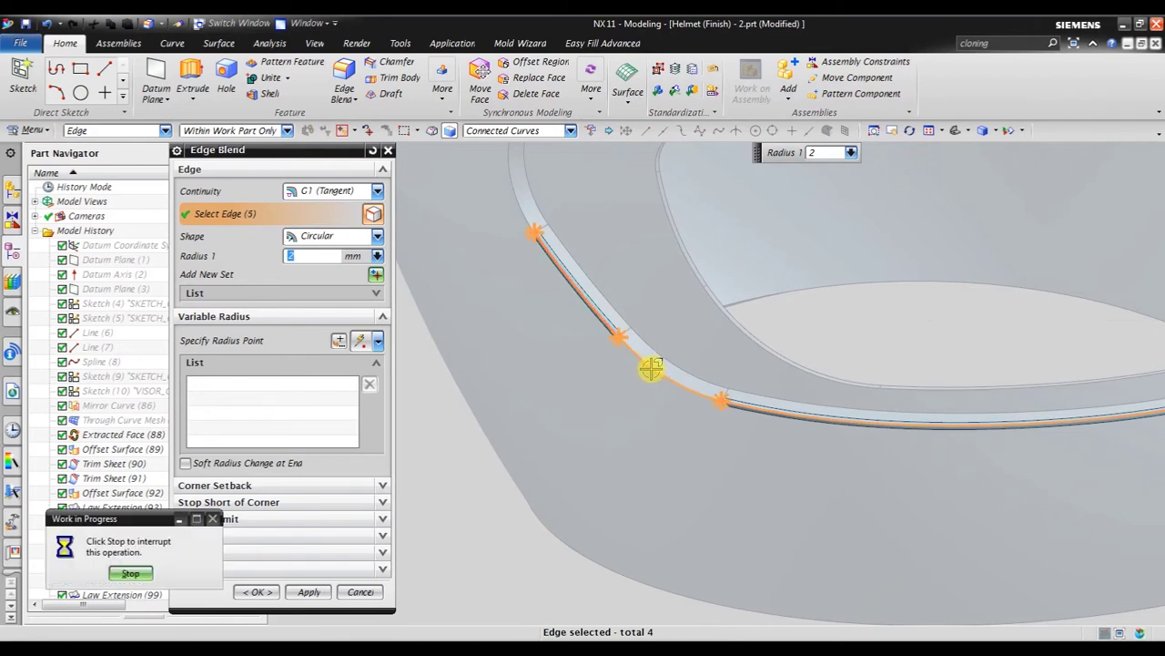
Add the remaining visor edges so the blend covers all eight connected edges
{"action": "scroll", "coordinate": [592, 369], "scroll_direction": "down", "scroll_amount": 2}
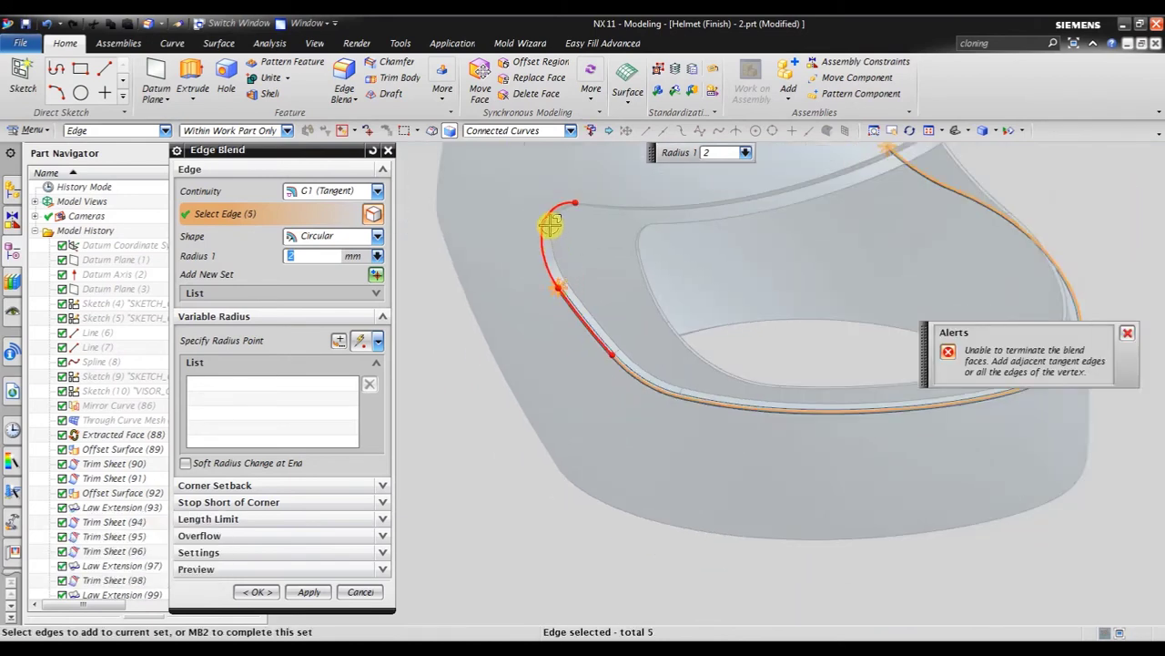
{"action": "scroll", "coordinate": [550, 224], "scroll_direction": "up", "scroll_amount": 2}
{"action": "left_click", "coordinate": [550, 219]}
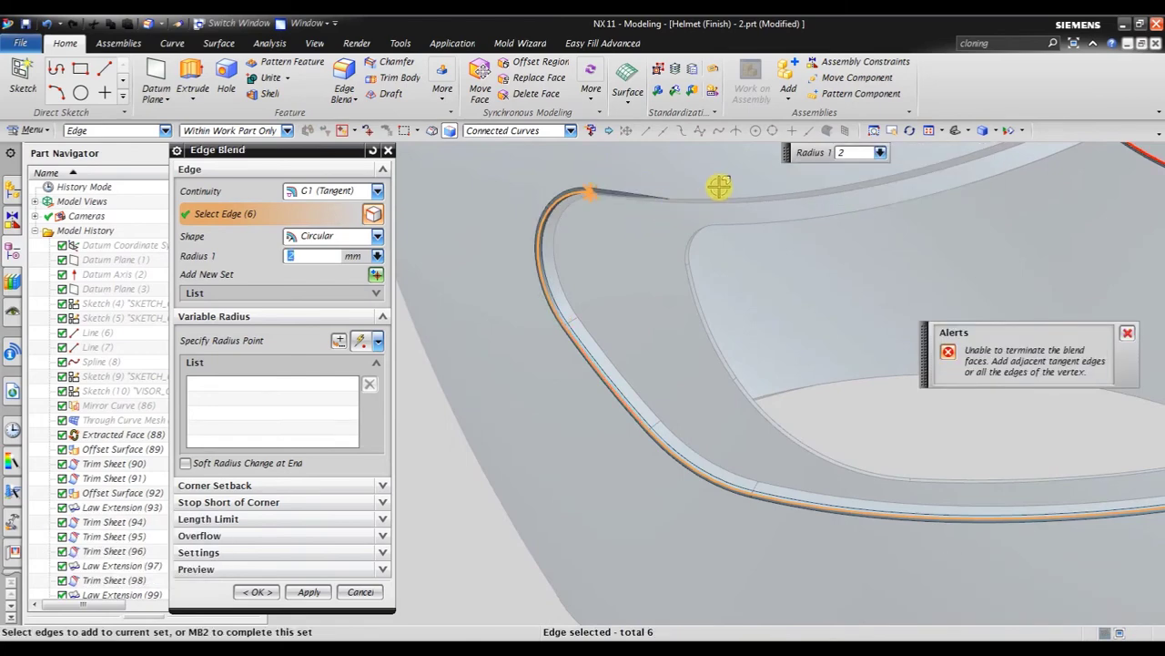
{"action": "middle_click_drag", "start_coordinate": [720, 186], "coordinate": [708, 169]}
{"action": "scroll", "coordinate": [567, 437], "scroll_direction": "down", "scroll_amount": 4}
{"action": "scroll", "coordinate": [663, 239], "scroll_direction": "up", "scroll_amount": 3}
{"action": "scroll", "coordinate": [556, 276], "scroll_direction": "up", "scroll_amount": 2}
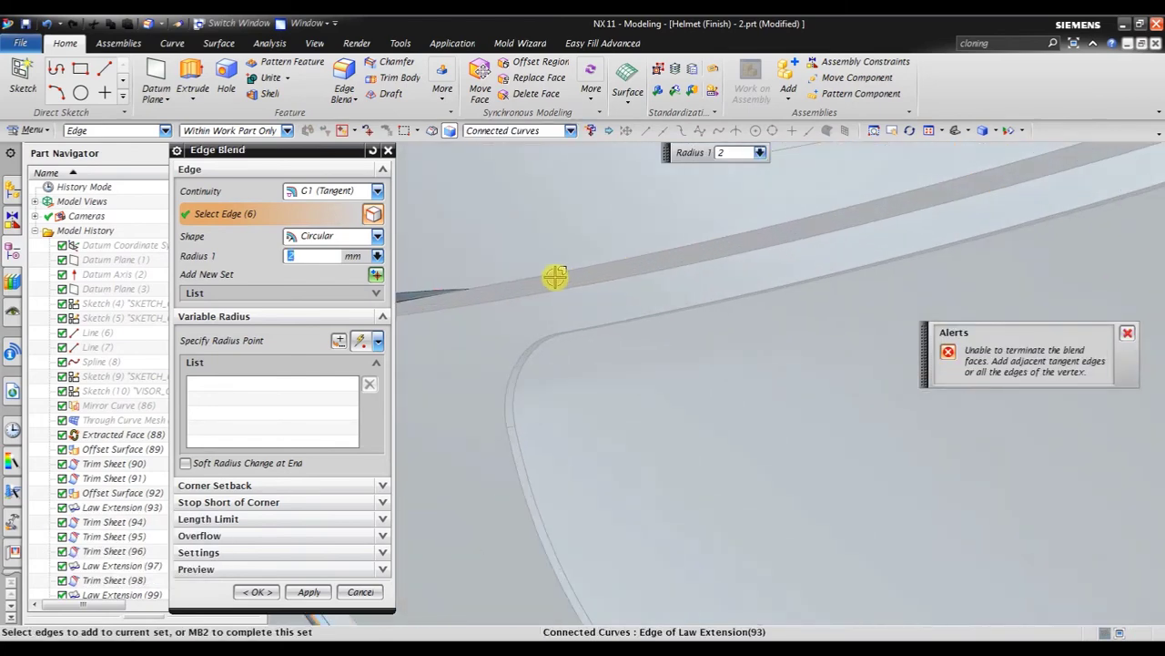
{"action": "left_click", "coordinate": [553, 275]}
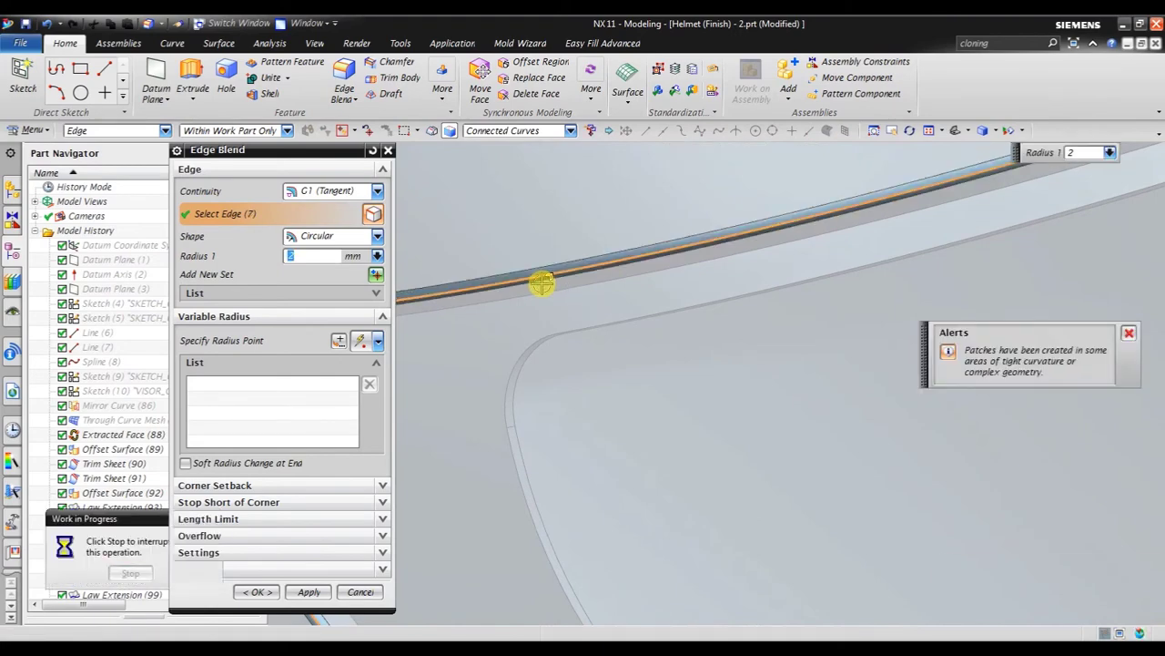
{"action": "scroll", "coordinate": [546, 325], "scroll_direction": "down", "scroll_amount": 5}
{"action": "middle_click_drag", "start_coordinate": [769, 348], "coordinate": [653, 340]}
{"action": "scroll", "coordinate": [765, 381], "scroll_direction": "up", "scroll_amount": 3}
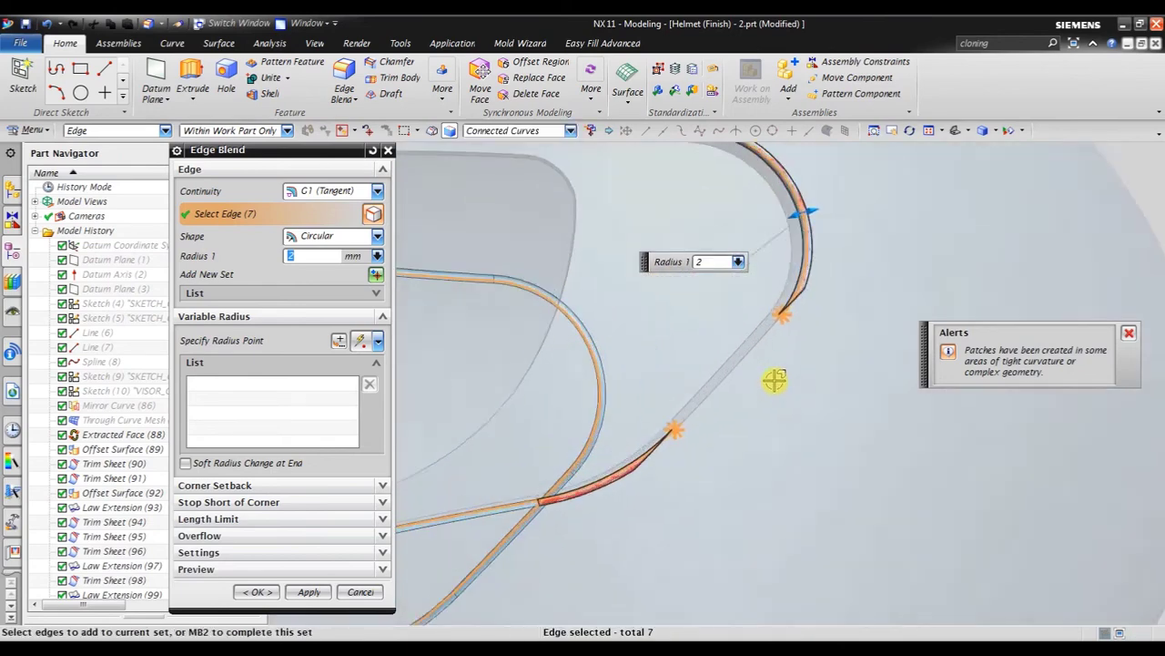
{"action": "scroll", "coordinate": [761, 355], "scroll_direction": "up", "scroll_amount": 2}
{"action": "left_click", "coordinate": [755, 340]}
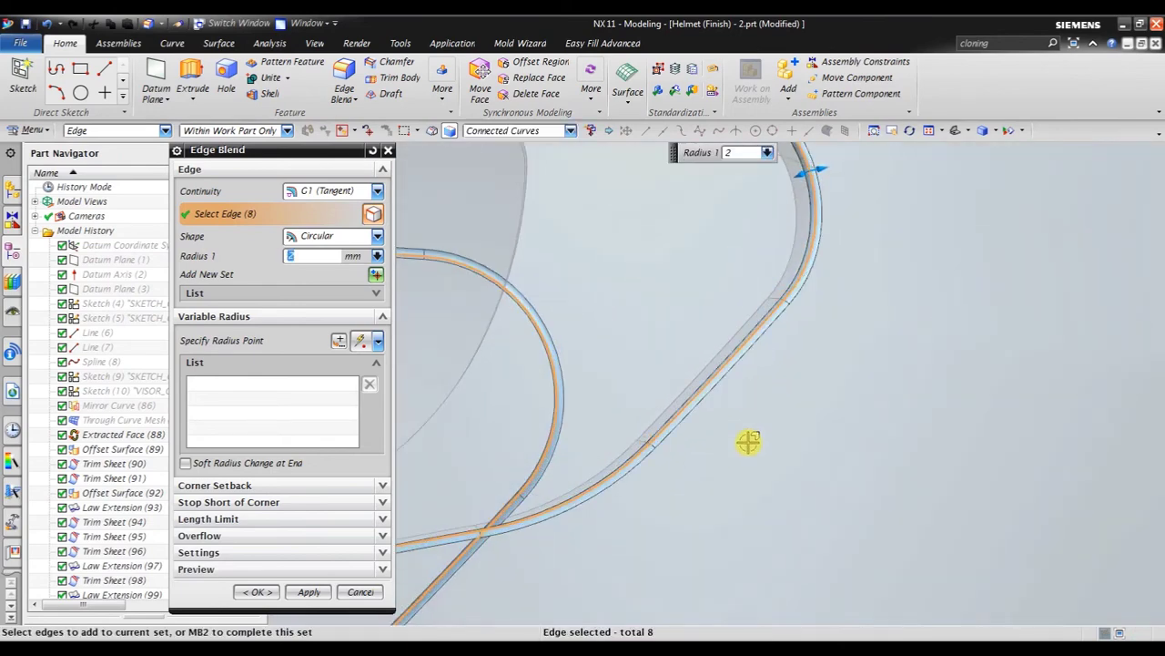
Set Radius 1 to 3 mm and apply the edge blend
{"action": "scroll", "coordinate": [747, 437], "scroll_direction": "down", "scroll_amount": 3}
{"action": "middle_click_drag", "start_coordinate": [837, 341], "coordinate": [851, 355]}
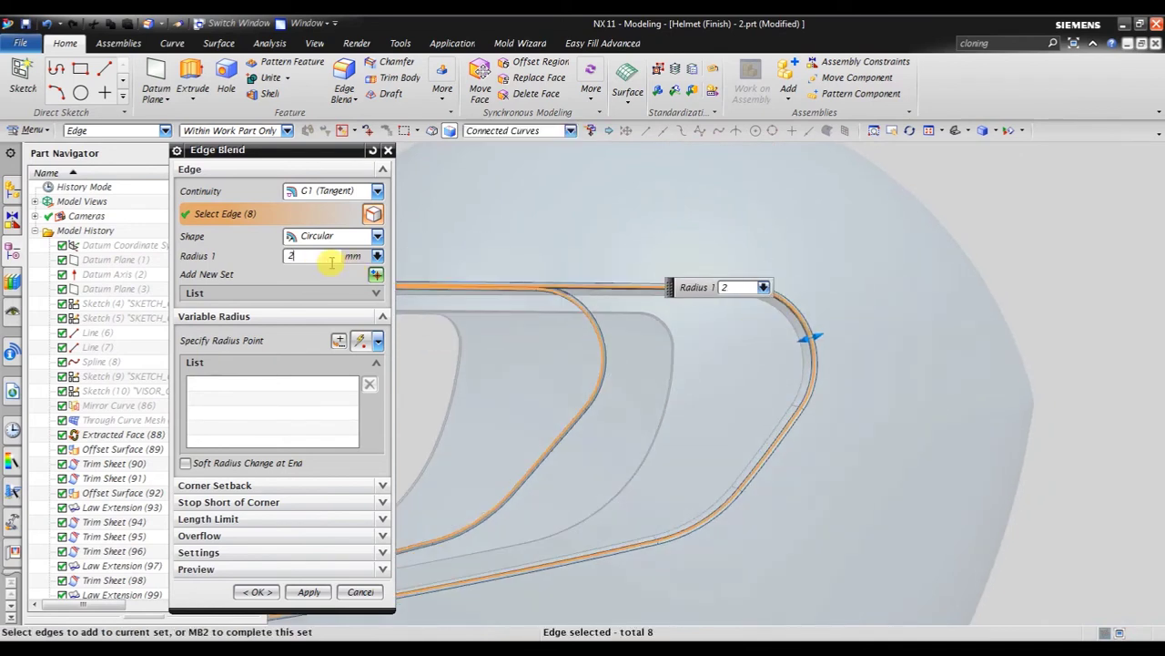
{"action": "type", "text": ".5"}
{"action": "double_click", "coordinate": [332, 257]}
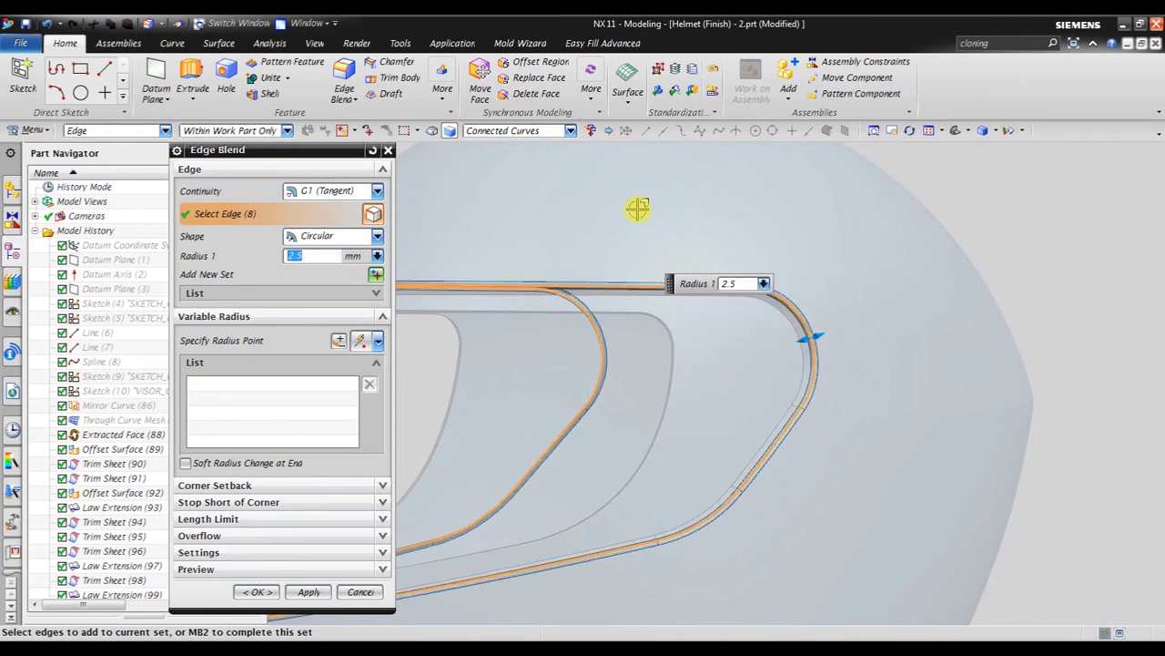
{"action": "type", "text": "3"}
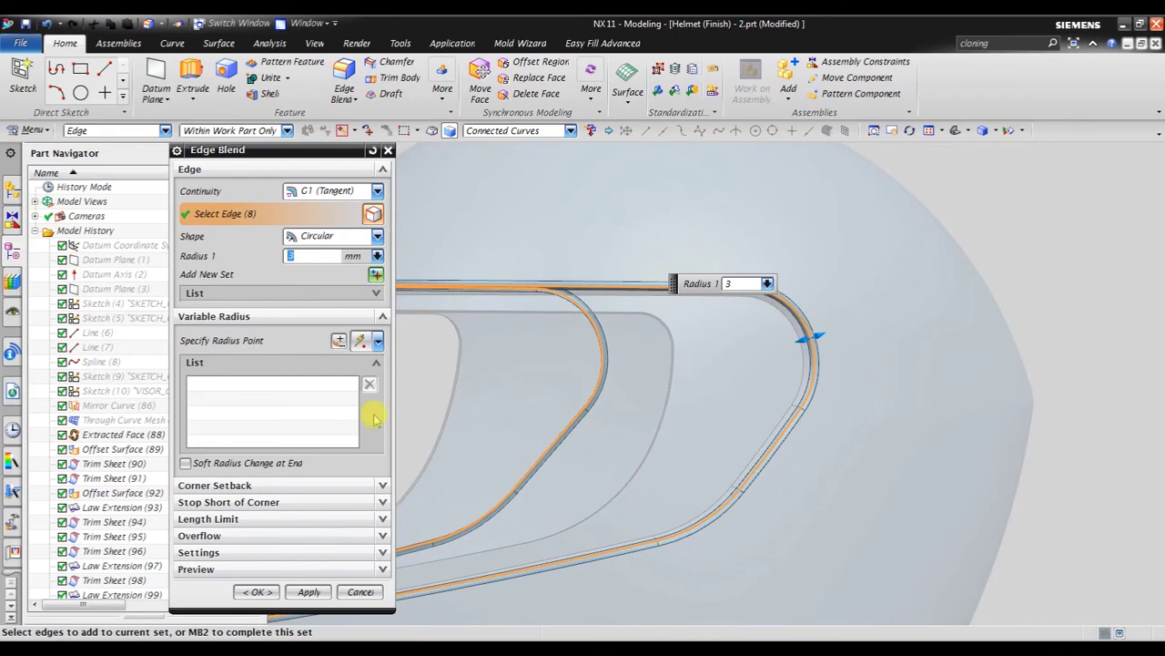
{"action": "left_click", "coordinate": [307, 592]}
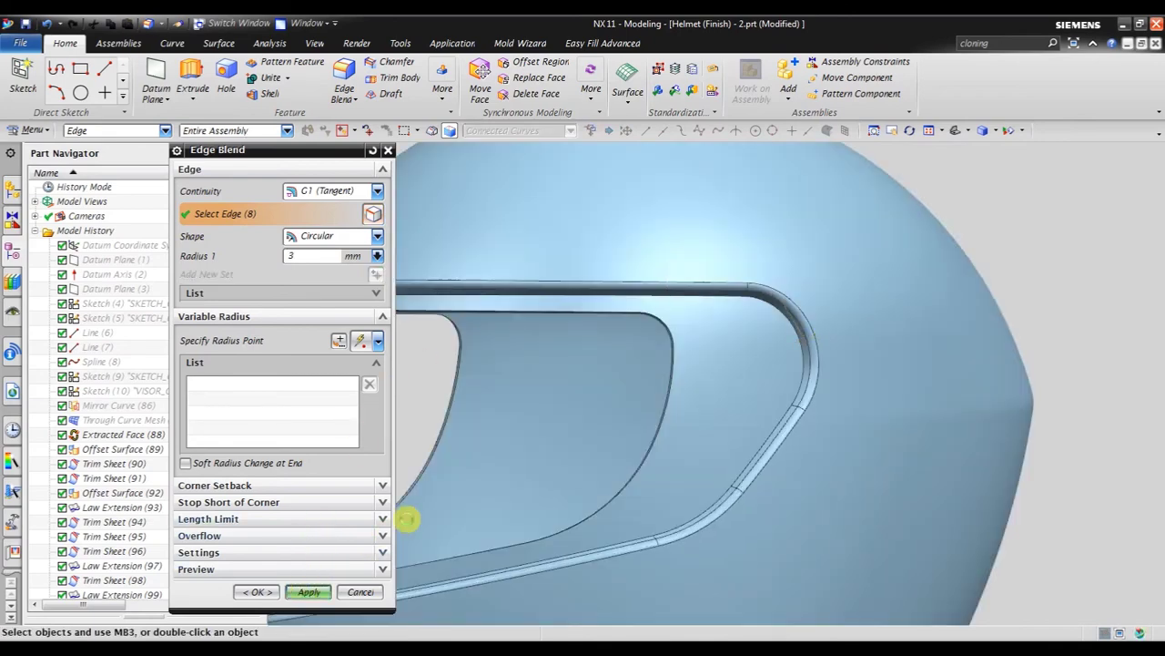
Start a 1.5 mm edge blend and select the first five visor-rim edges
{"action": "mouse_move", "coordinate": [873, 301]}
{"action": "middle_mouse_down"}
{"action": "mouse_move", "coordinate": [909, 297]}
{"action": "mouse_move", "coordinate": [898, 292]}
{"action": "middle_mouse_up"}
{"action": "scroll", "coordinate": [877, 304], "scroll_direction": "up", "scroll_amount": 2}
{"action": "scroll", "coordinate": [851, 307], "scroll_direction": "up", "scroll_amount": 2}
{"action": "type", "text": "1.5"}
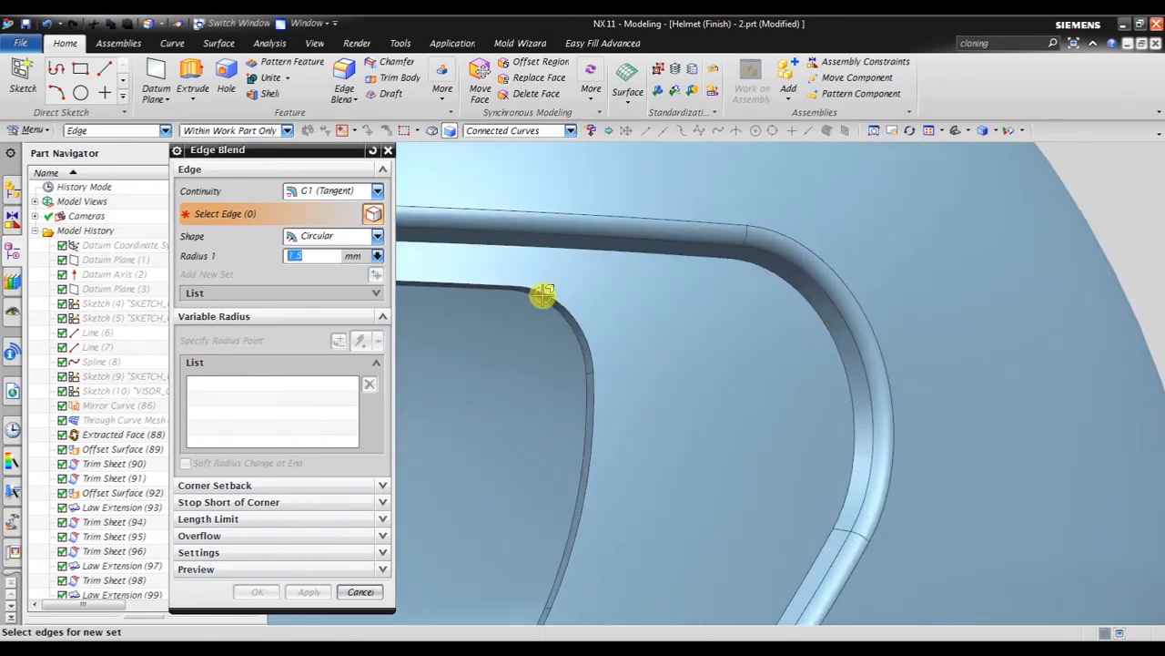
{"action": "left_click", "coordinate": [809, 300]}
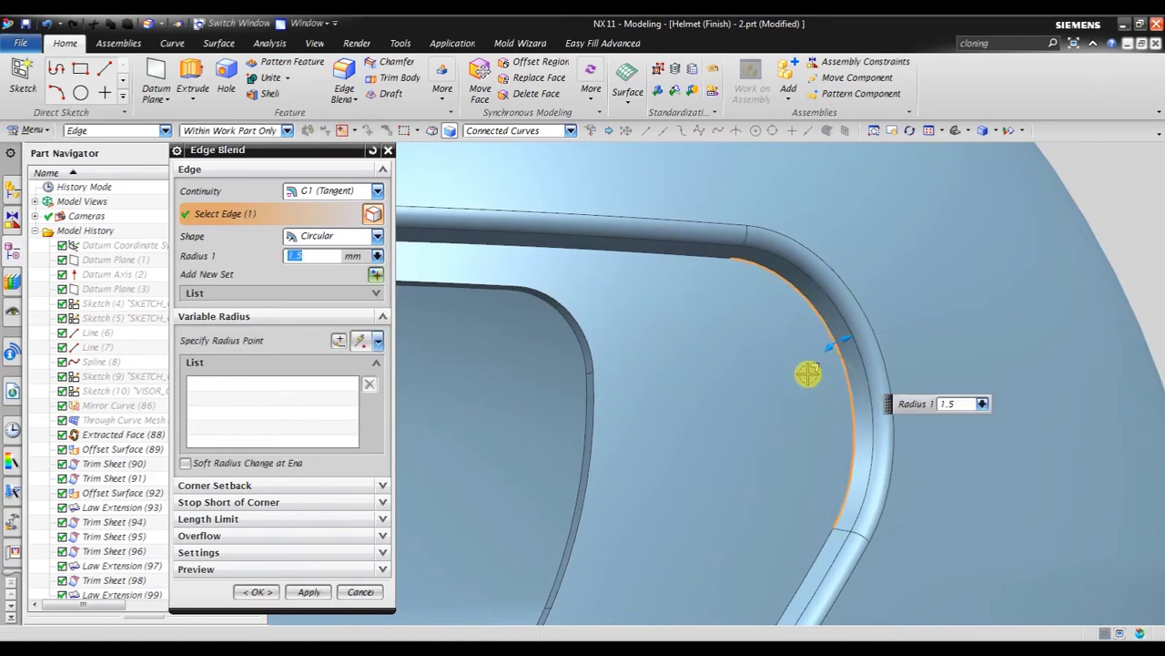
{"action": "left_click", "coordinate": [824, 551]}
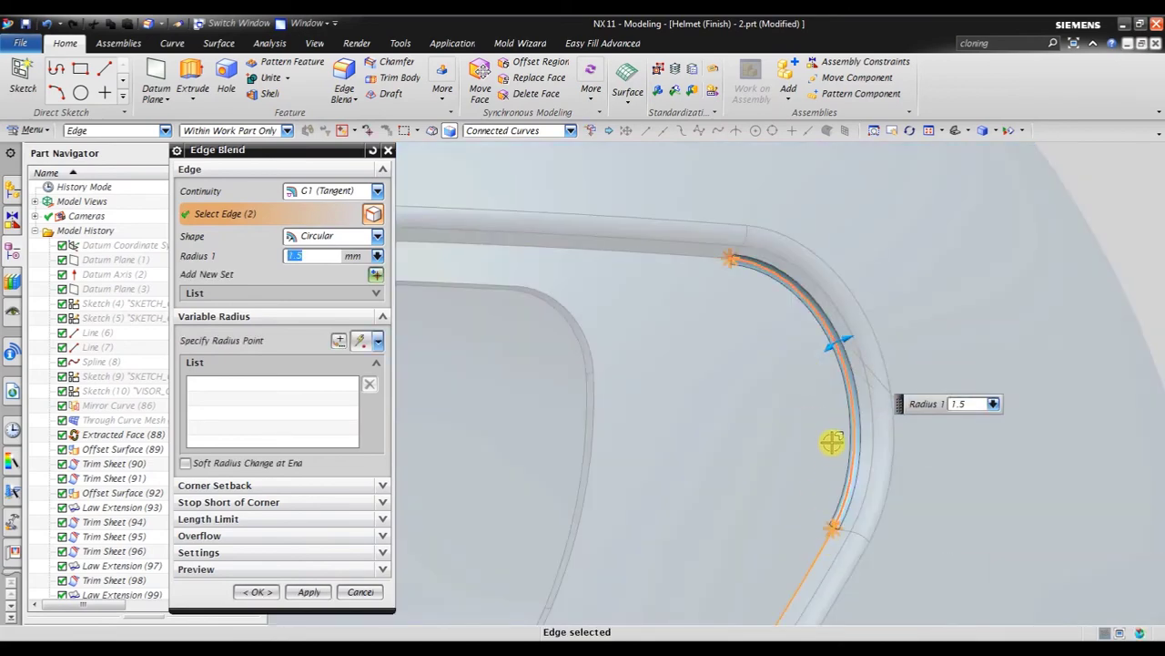
{"action": "left_click", "coordinate": [671, 253]}
{"action": "scroll", "coordinate": [689, 252], "scroll_direction": "down", "scroll_amount": 2}
{"action": "scroll", "coordinate": [840, 253], "scroll_direction": "down", "scroll_amount": 2}
{"action": "scroll", "coordinate": [789, 385], "scroll_direction": "down", "scroll_amount": 2}
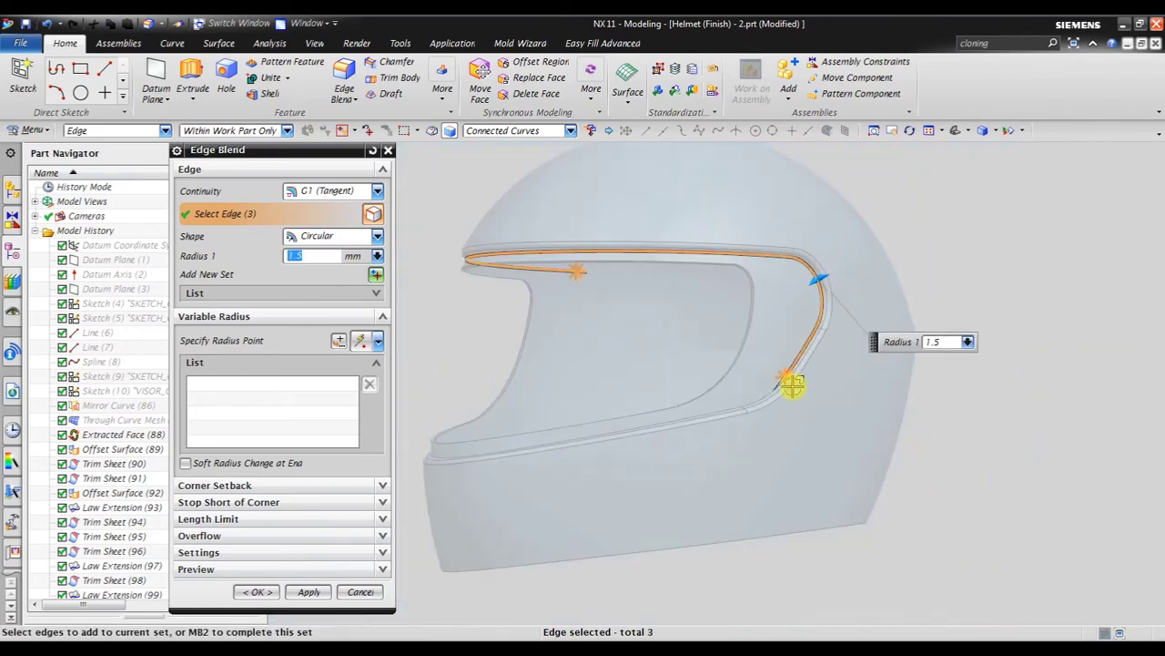
{"action": "scroll", "coordinate": [783, 401], "scroll_direction": "up", "scroll_amount": 5}
{"action": "scroll", "coordinate": [779, 409], "scroll_direction": "up", "scroll_amount": 2}
{"action": "left_click", "coordinate": [688, 393]}
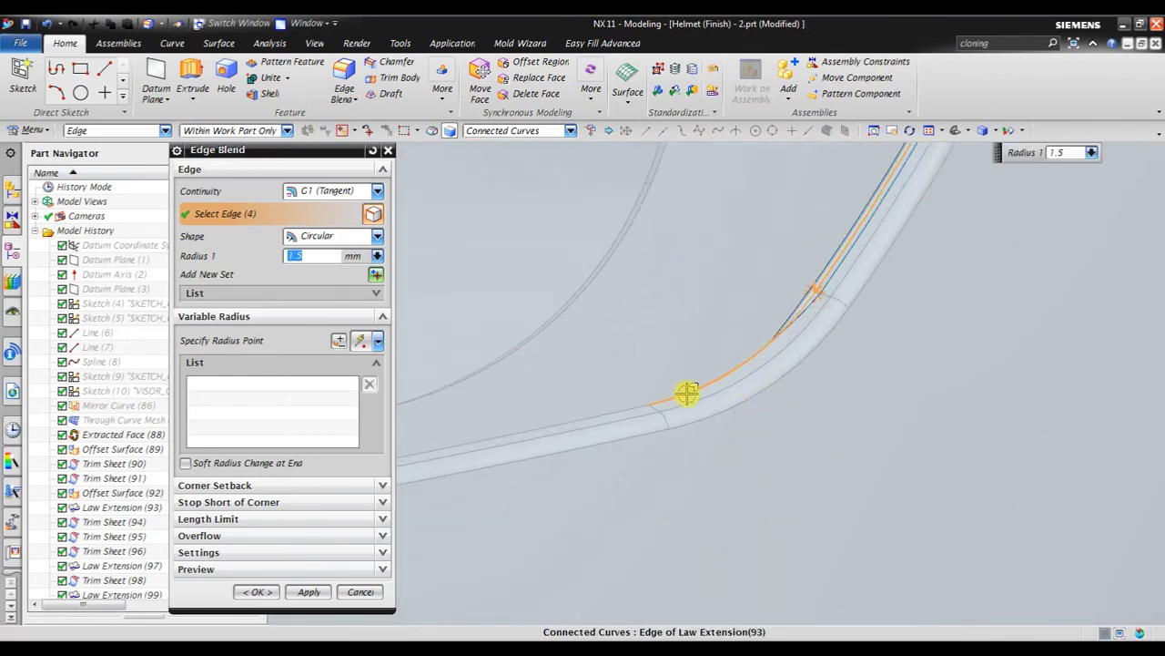
{"action": "left_click", "coordinate": [619, 407]}
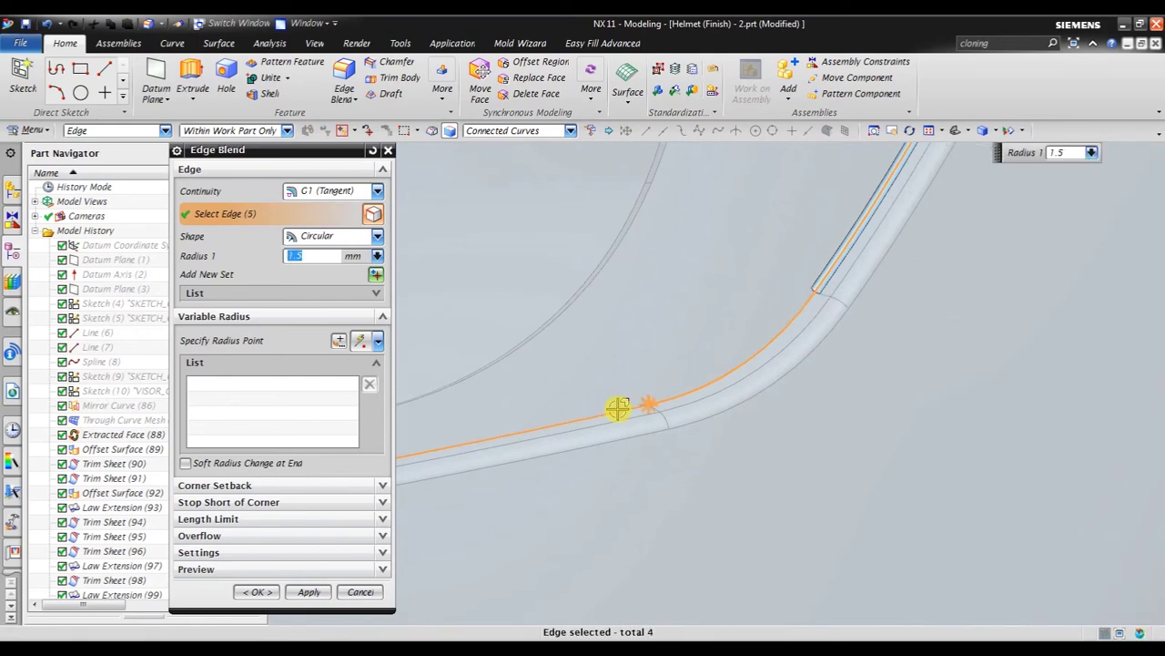
Add the remaining three rim edges for eight in total and apply the 1.5 mm blend
{"action": "scroll", "coordinate": [750, 307], "scroll_direction": "down", "scroll_amount": 2}
{"action": "scroll", "coordinate": [750, 308], "scroll_direction": "down", "scroll_amount": 3}
{"action": "mouse_move", "coordinate": [789, 336]}
{"action": "middle_mouse_down"}
{"action": "mouse_move", "coordinate": [716, 352]}
{"action": "mouse_move", "coordinate": [805, 355]}
{"action": "middle_mouse_up"}
{"action": "left_click", "coordinate": [625, 307]}
{"action": "scroll", "coordinate": [588, 312], "scroll_direction": "up", "scroll_amount": 3}
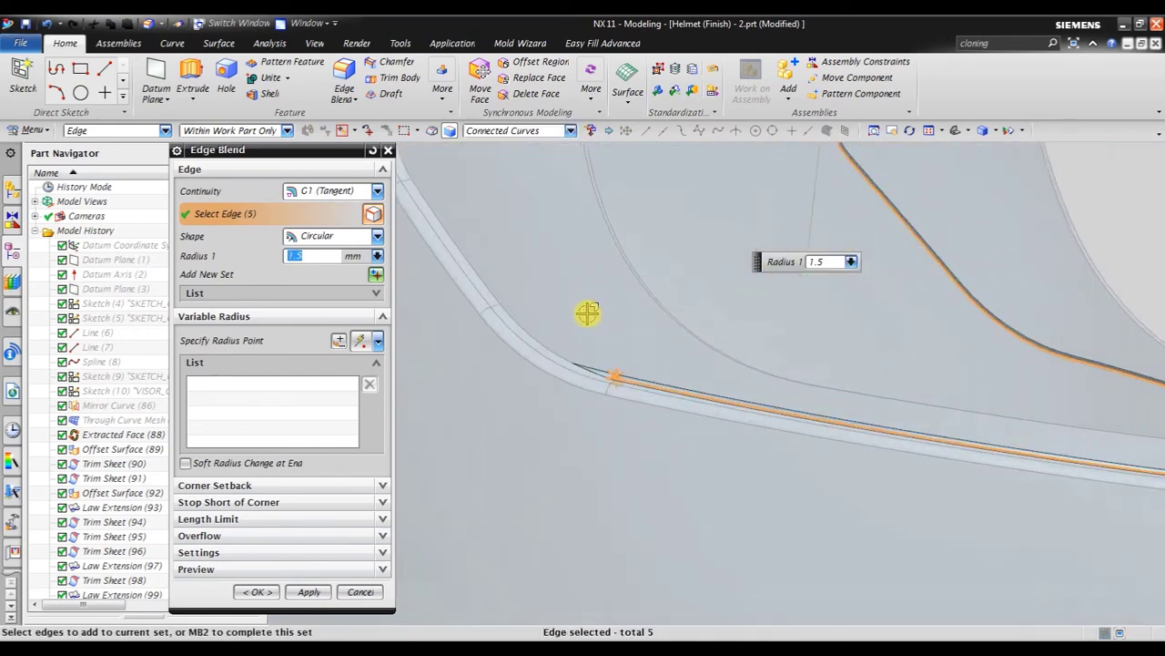
{"action": "scroll", "coordinate": [533, 349], "scroll_direction": "up", "scroll_amount": 2}
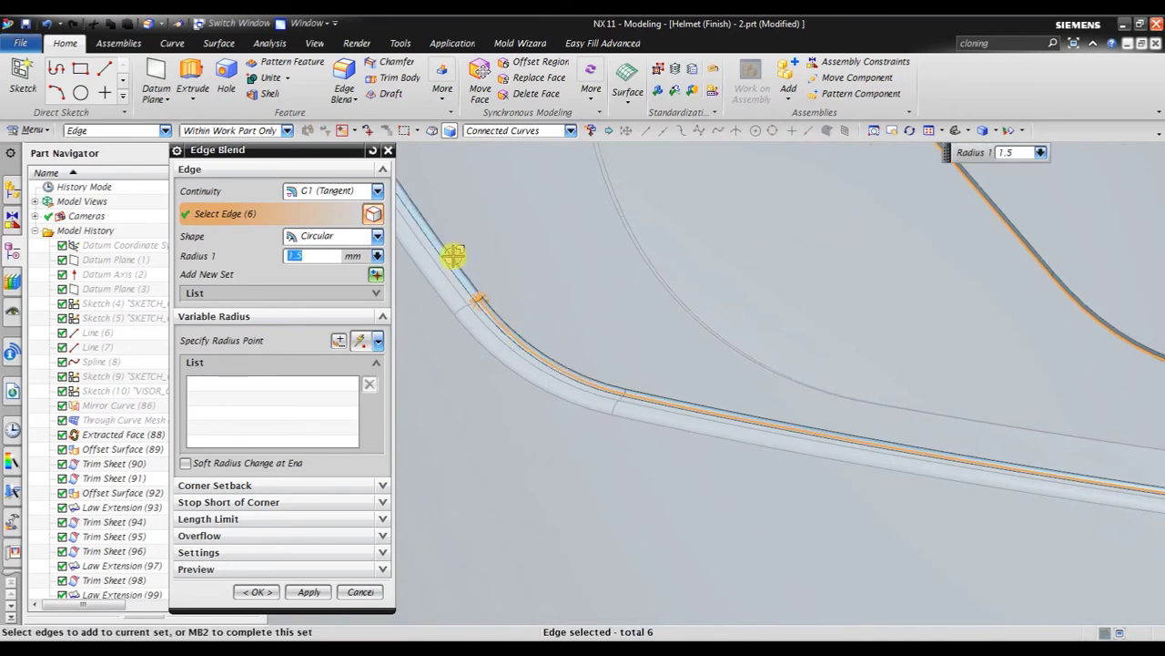
{"action": "scroll", "coordinate": [619, 364], "scroll_direction": "down", "scroll_amount": 4}
{"action": "scroll", "coordinate": [562, 244], "scroll_direction": "down", "scroll_amount": 1}
{"action": "scroll", "coordinate": [562, 244], "scroll_direction": "up", "scroll_amount": 3}
{"action": "scroll", "coordinate": [546, 222], "scroll_direction": "up", "scroll_amount": 1}
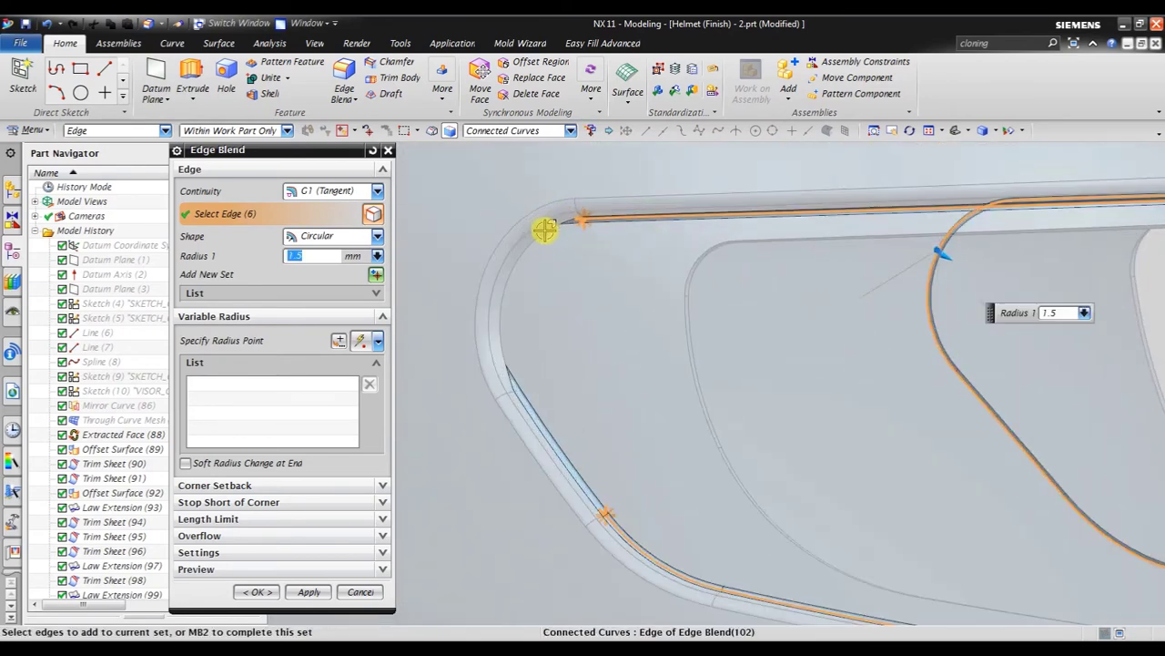
{"action": "left_click", "coordinate": [552, 234]}
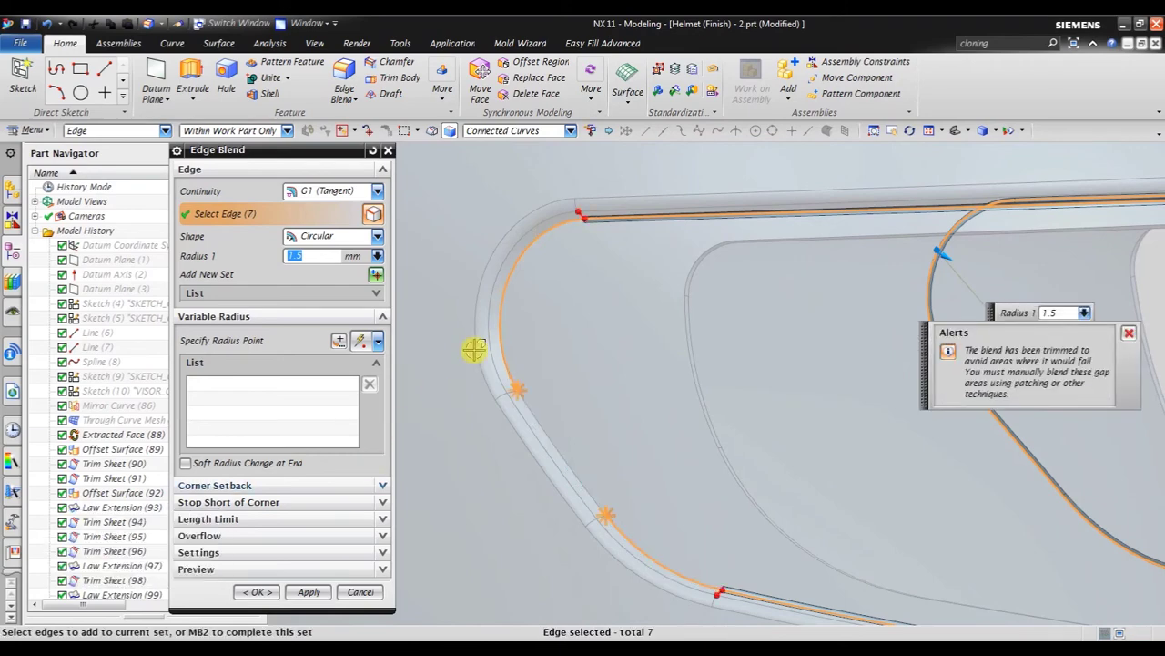
{"action": "left_click", "coordinate": [553, 441]}
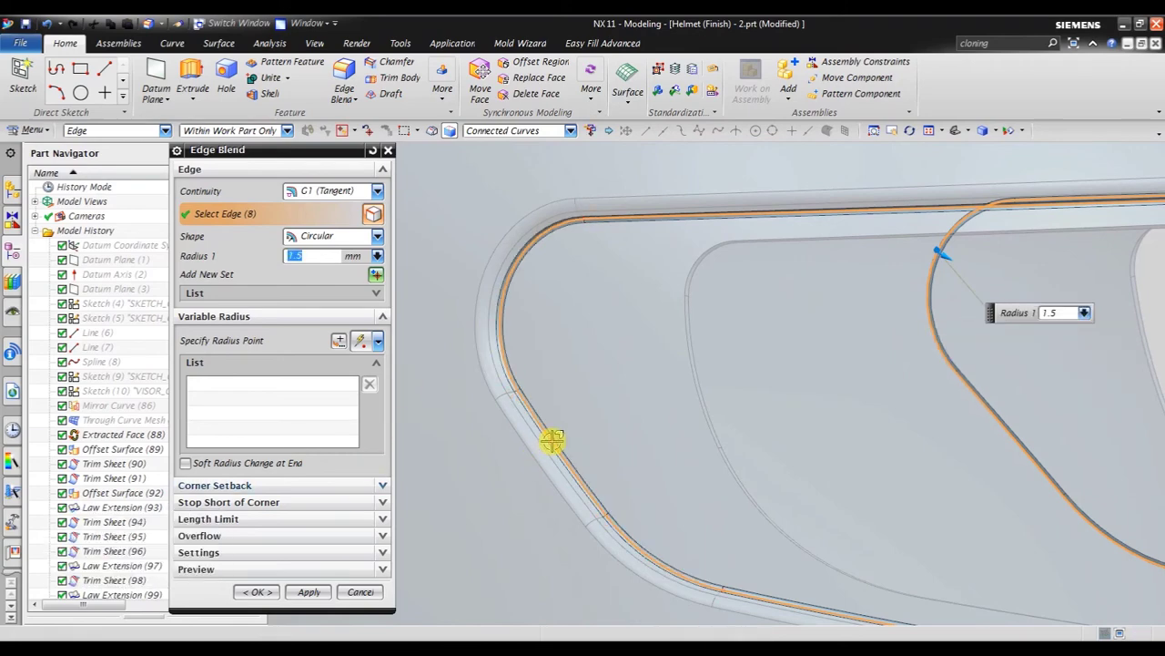
{"action": "scroll", "coordinate": [553, 440], "scroll_direction": "down", "scroll_amount": 3}
{"action": "scroll", "coordinate": [519, 364], "scroll_direction": "down", "scroll_amount": 2}
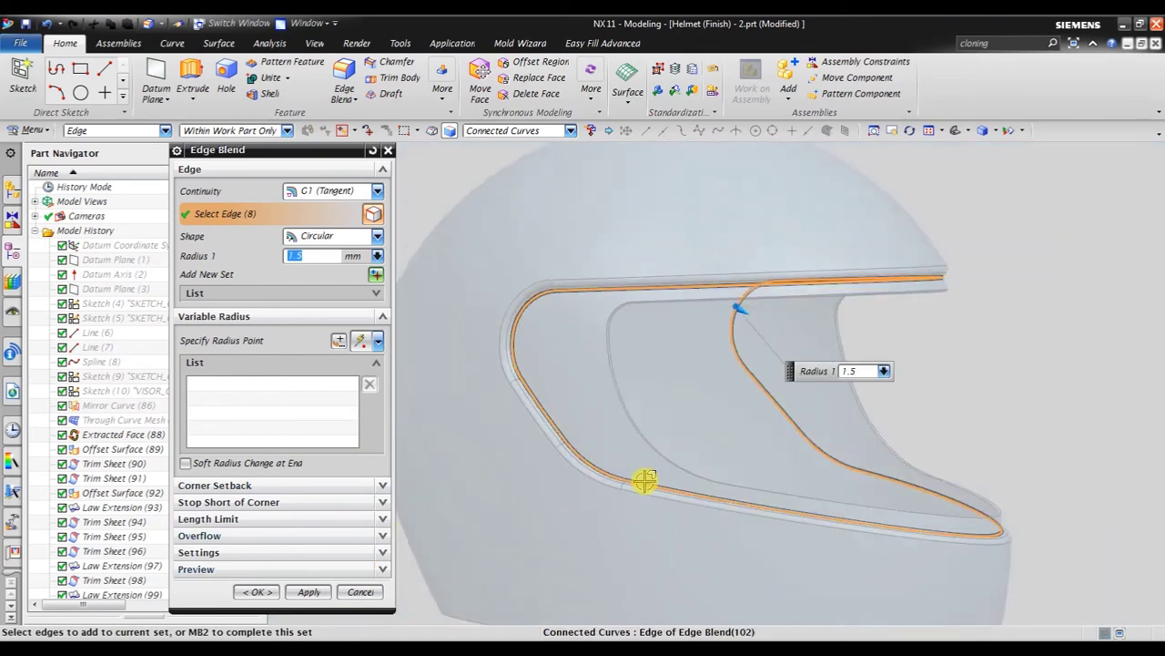
{"action": "middle_click_drag", "start_coordinate": [646, 479], "coordinate": [590, 475]}
{"action": "left_click", "coordinate": [254, 592]}
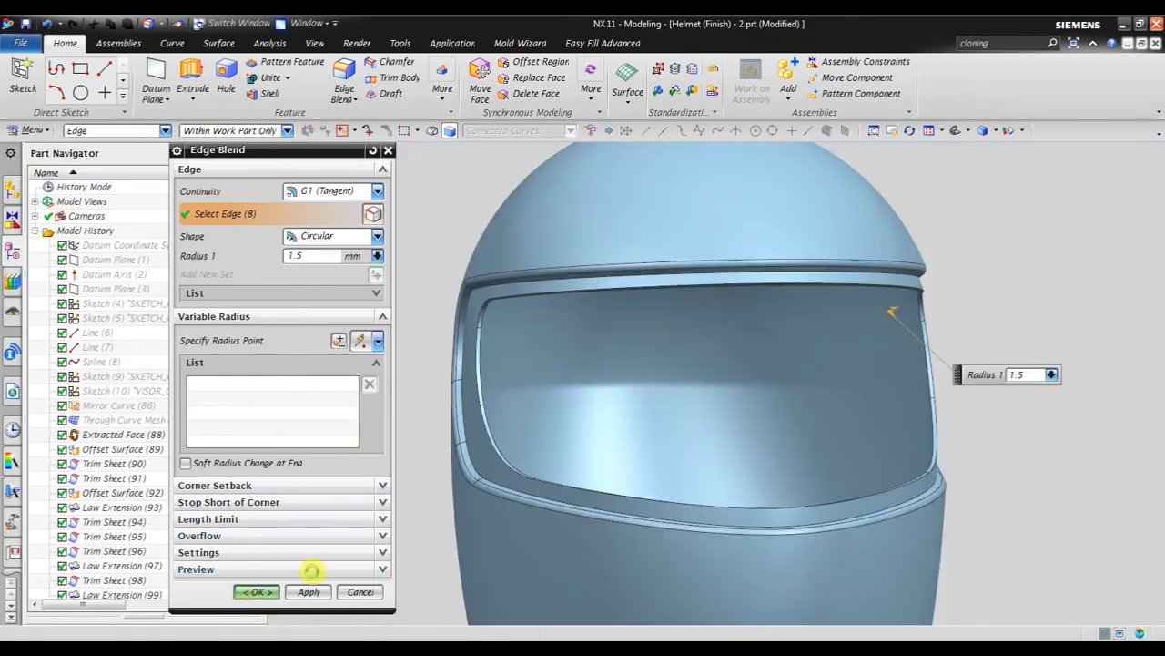
{"action": "middle_click_drag", "start_coordinate": [999, 246], "coordinate": [600, 228]}
{"action": "scroll", "coordinate": [546, 229], "scroll_direction": "up", "scroll_amount": 2}
{"action": "scroll", "coordinate": [387, 284], "scroll_direction": "up", "scroll_amount": 2}
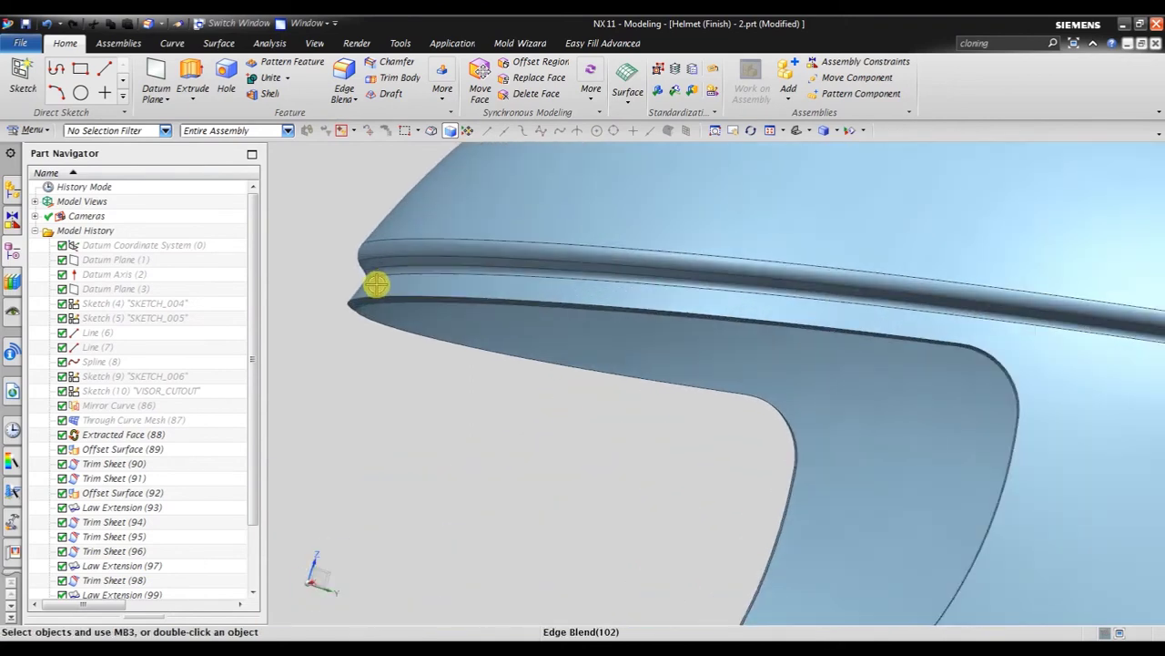
Start a 0.5 mm edge blend on the visor cutout's inner edges and set the selection rule to Face Edges
{"action": "left_click", "coordinate": [344, 75]}
{"action": "type", "text": "0.5"}
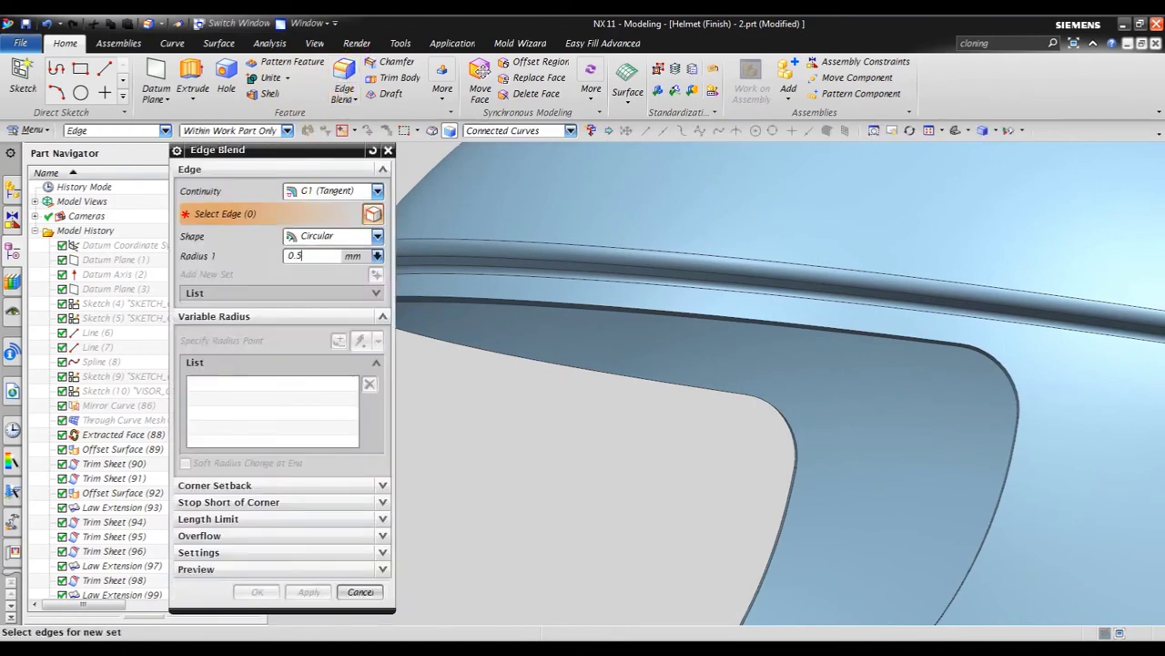
{"action": "key", "text": "Return"}
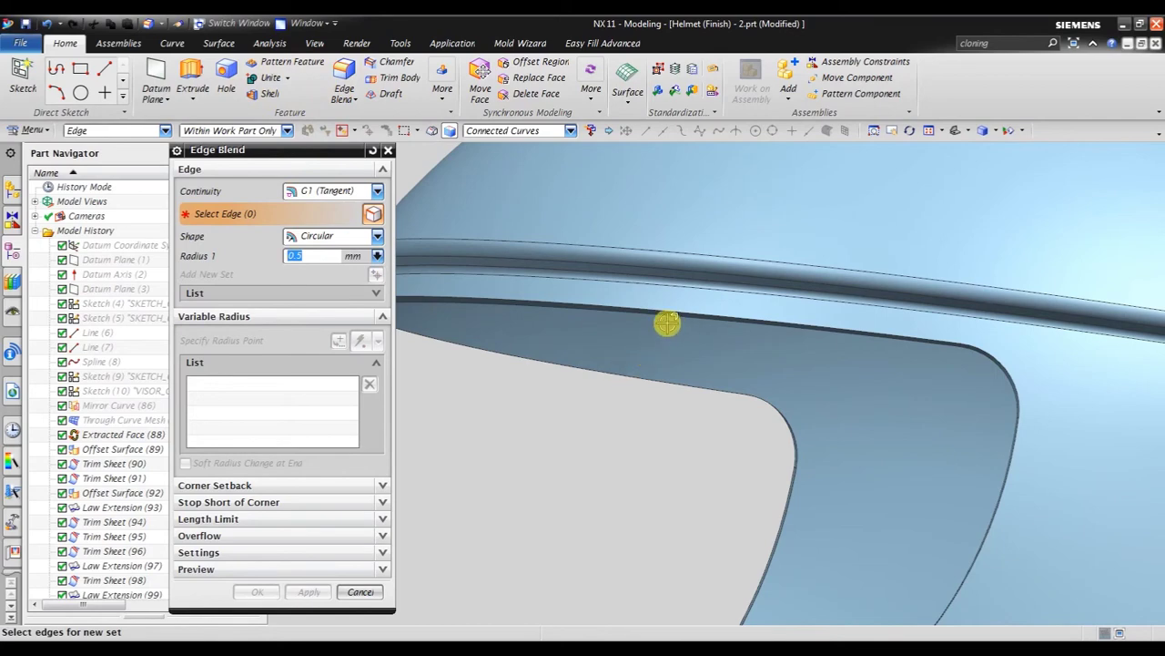
{"action": "mouse_move", "coordinate": [989, 411]}
{"action": "middle_mouse_down"}
{"action": "mouse_move", "coordinate": [1023, 409]}
{"action": "mouse_move", "coordinate": [840, 356]}
{"action": "middle_mouse_up"}
{"action": "scroll", "coordinate": [841, 356], "scroll_direction": "down", "scroll_amount": 2}
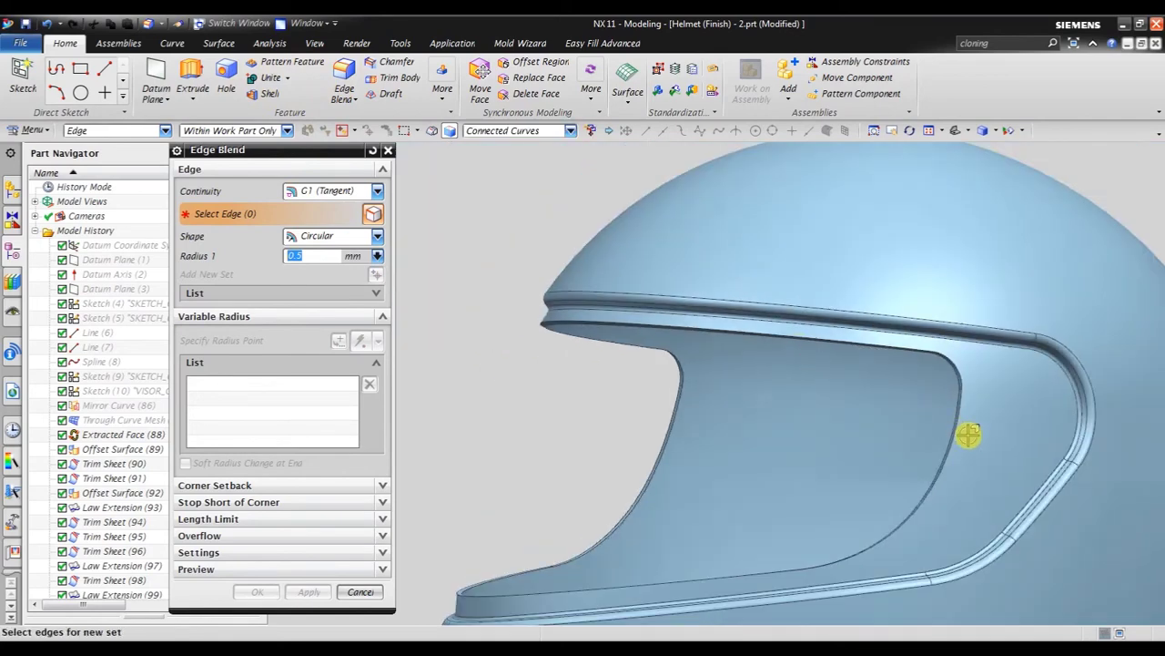
{"action": "scroll", "coordinate": [969, 436], "scroll_direction": "up", "scroll_amount": 4}
{"action": "left_click", "coordinate": [931, 383]}
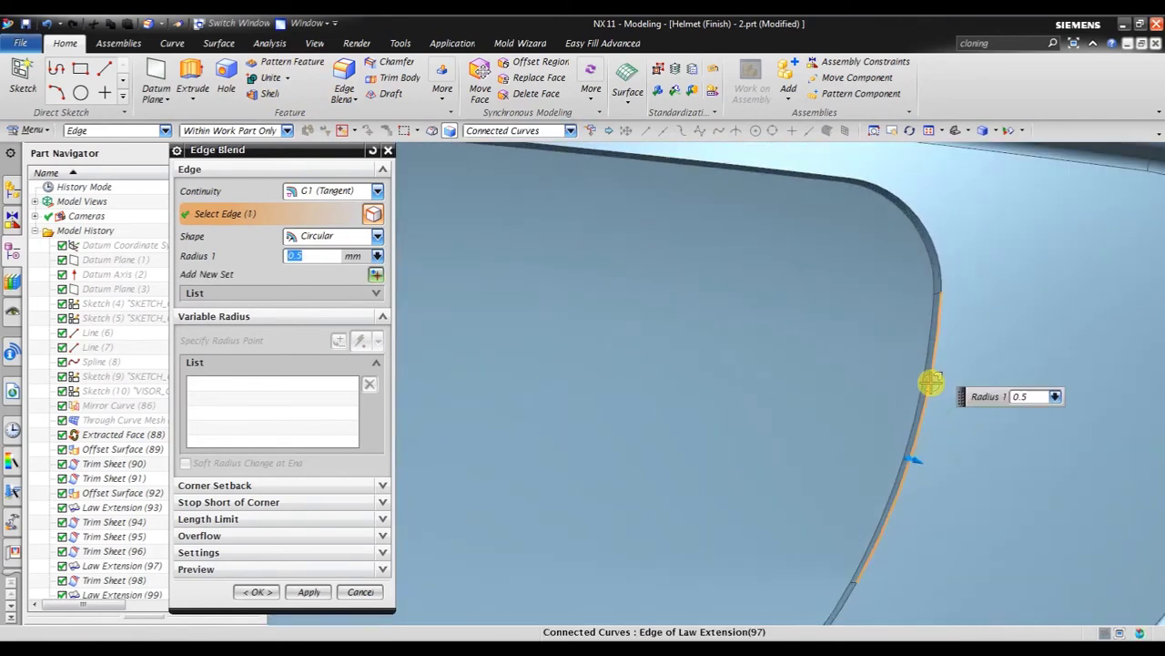
{"action": "left_click", "coordinate": [944, 266]}
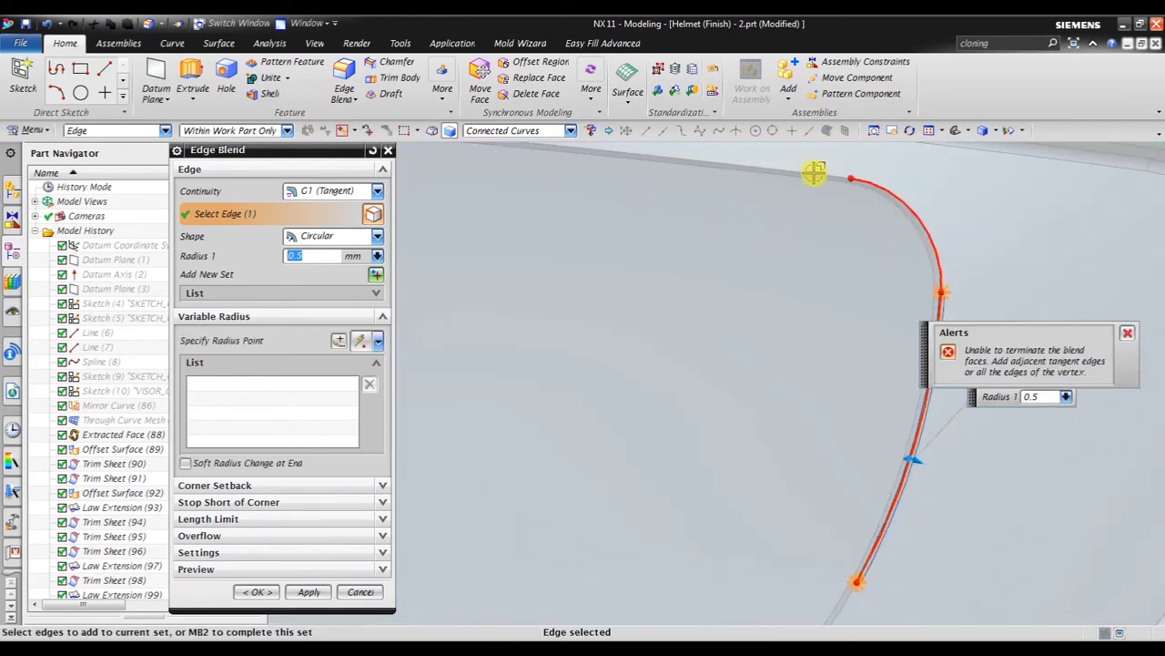
{"action": "left_click", "coordinate": [534, 131]}
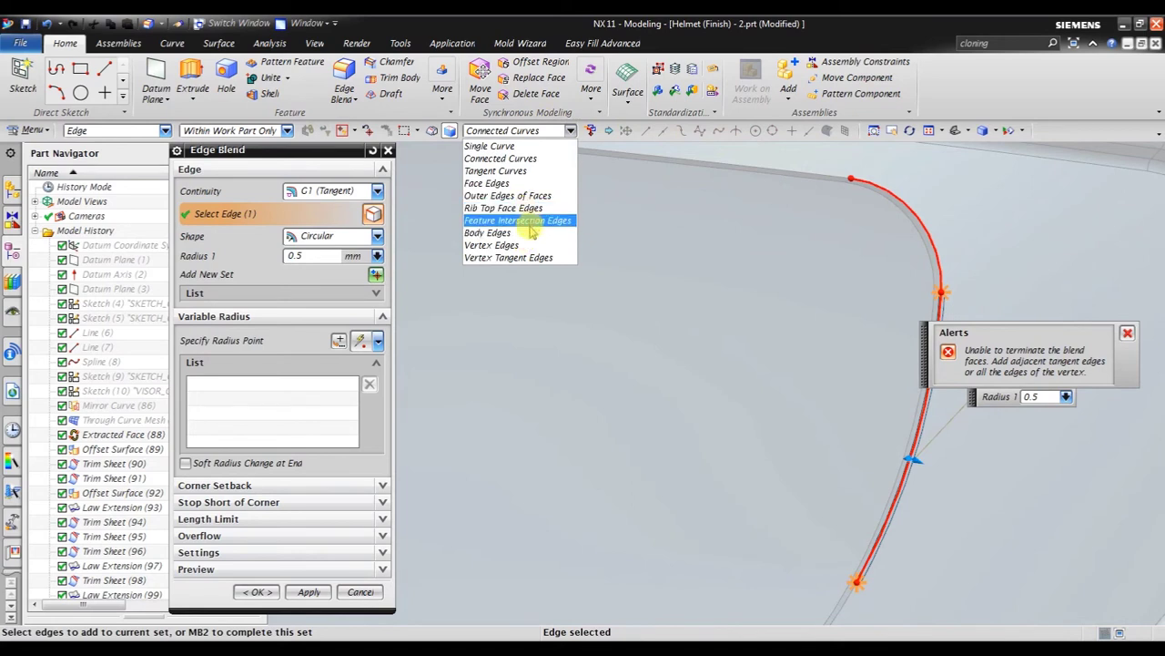
{"action": "left_click", "coordinate": [492, 183]}
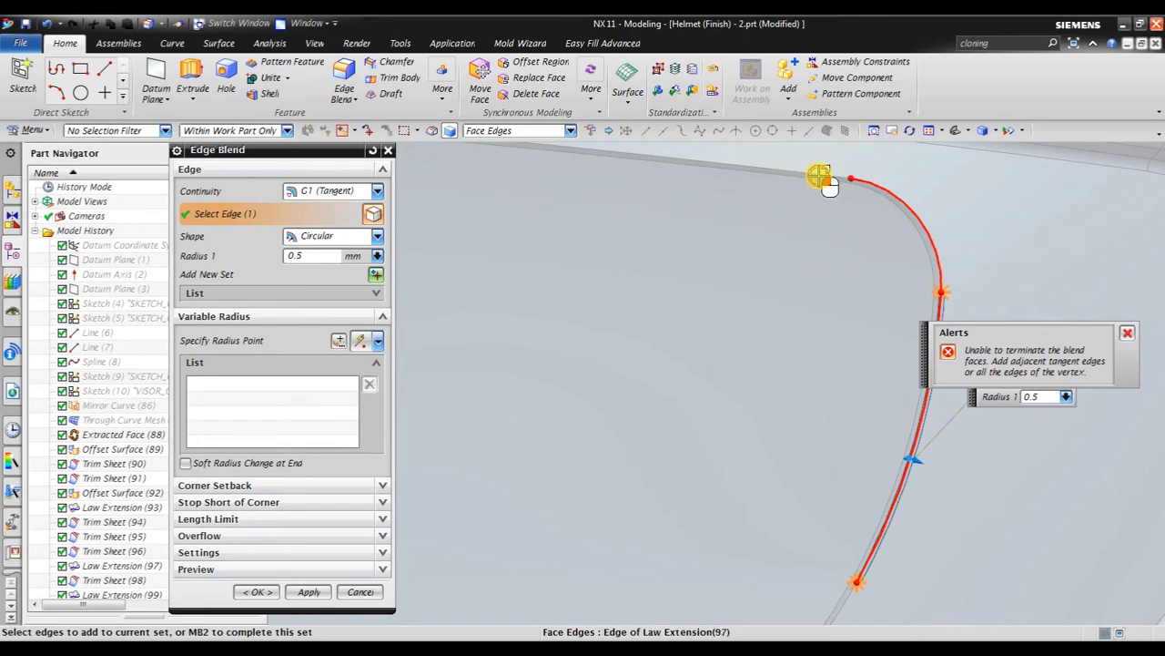
Select the first visor rim edges for the 0.5 mm blend using Face Edges
{"action": "left_click", "coordinate": [820, 175]}
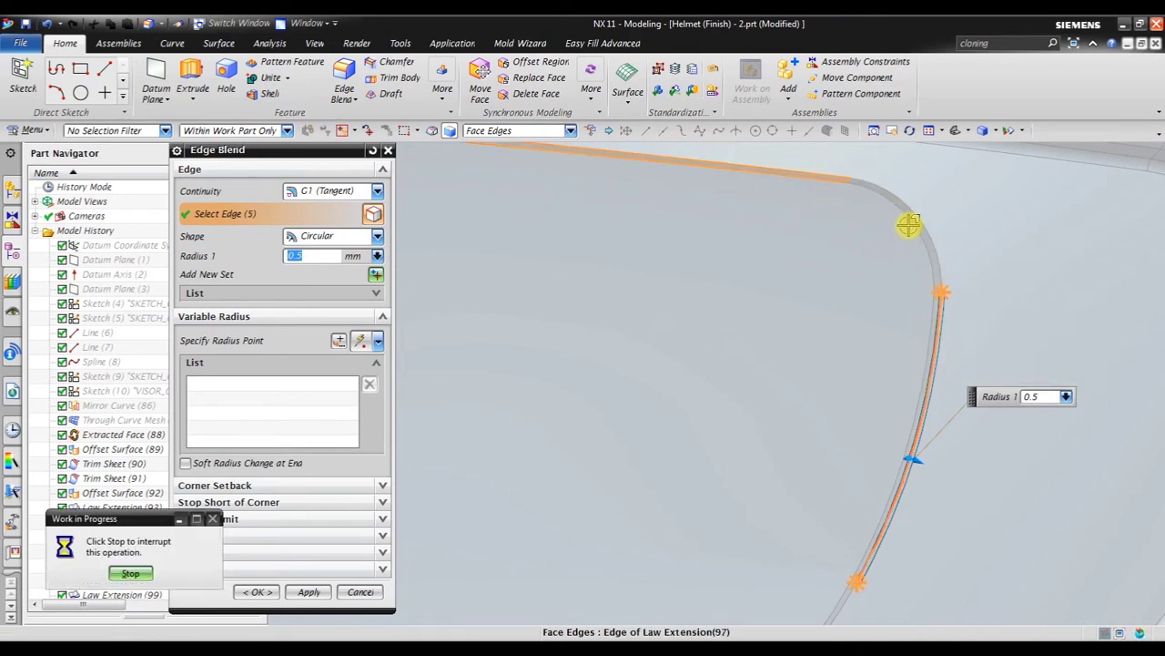
{"action": "scroll", "coordinate": [911, 236], "scroll_direction": "down", "scroll_amount": 3}
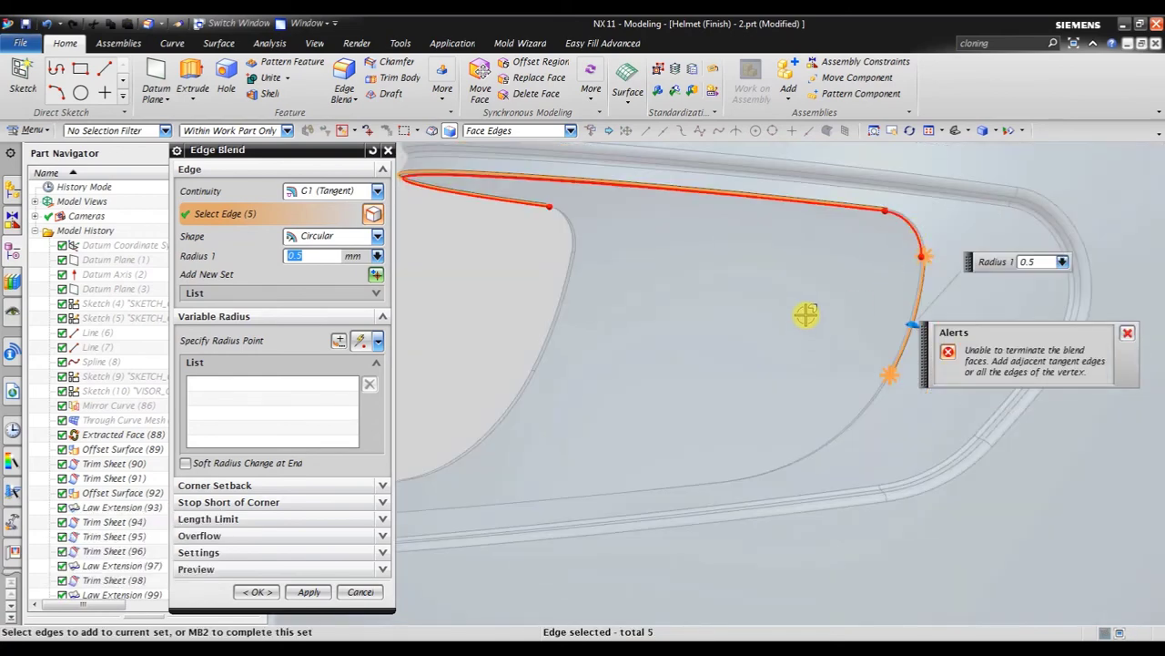
{"action": "middle_click_drag", "start_coordinate": [806, 314], "coordinate": [819, 307]}
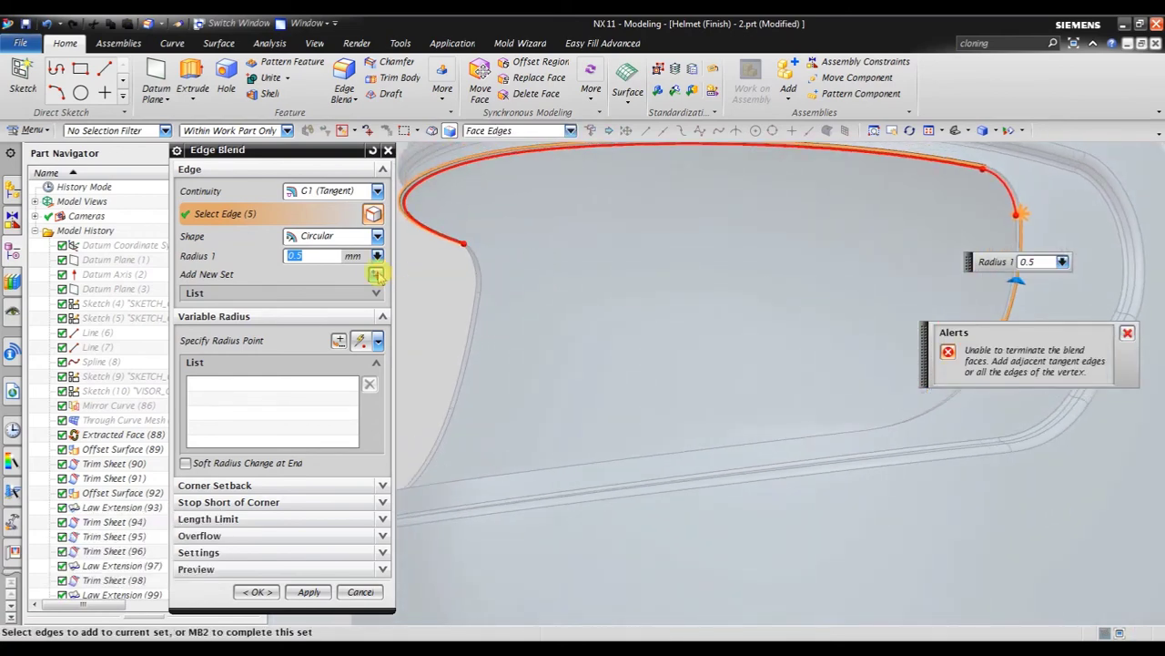
{"action": "middle_click_drag", "start_coordinate": [409, 187], "coordinate": [433, 158]}
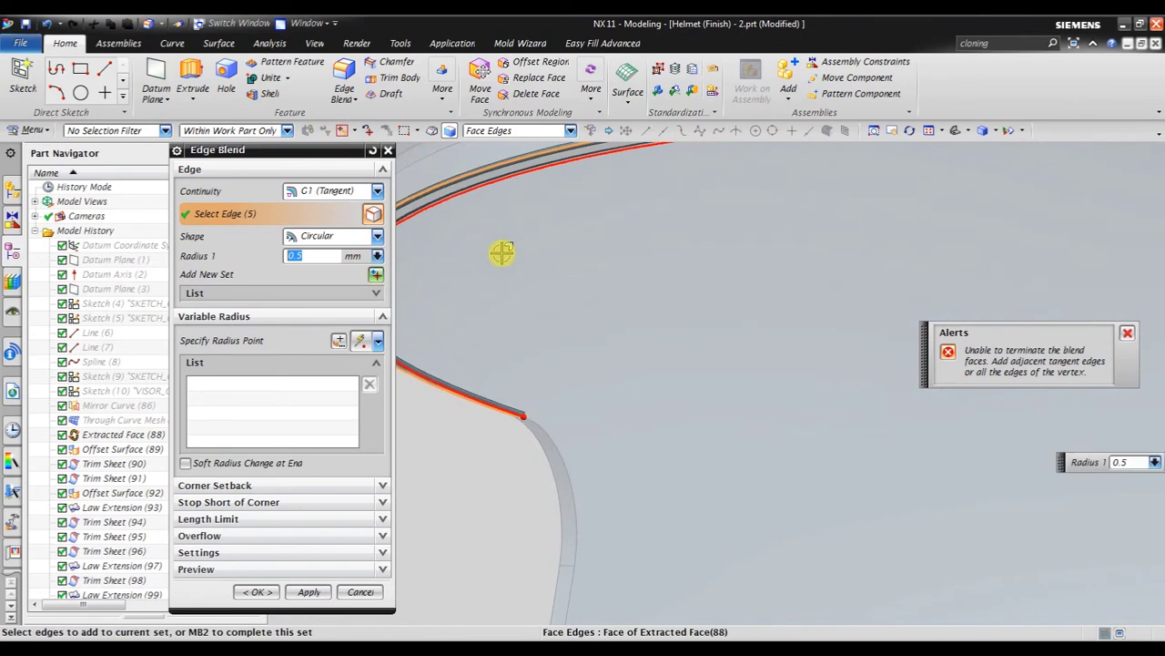
{"action": "left_click", "coordinate": [559, 465]}
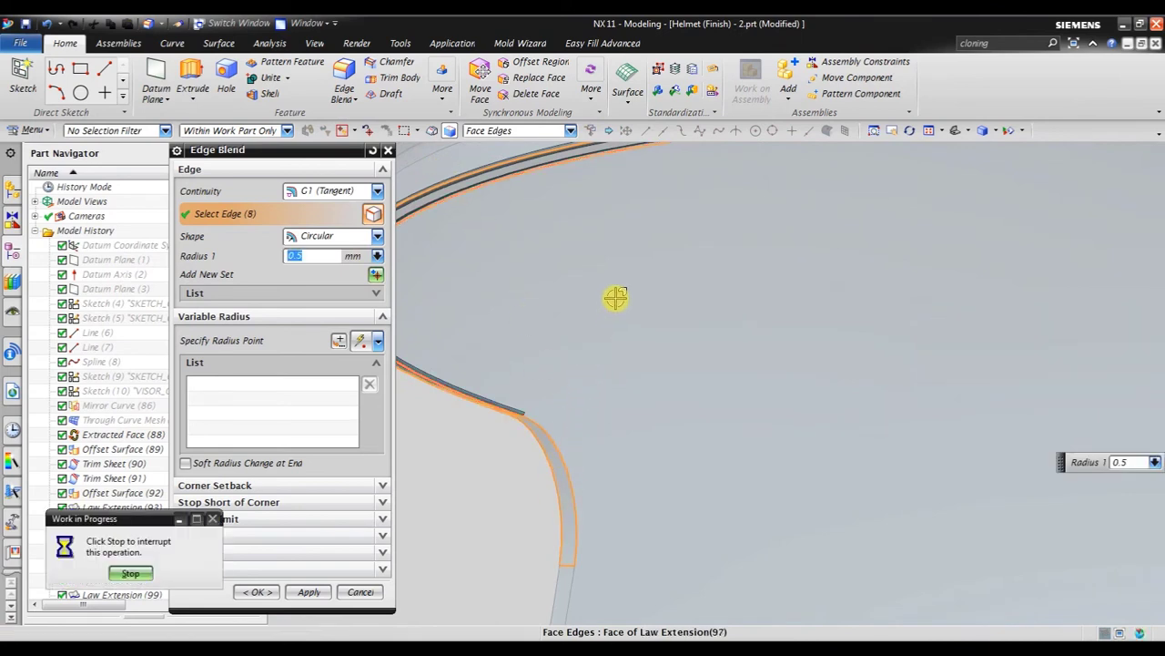
{"action": "scroll", "coordinate": [613, 294], "scroll_direction": "down", "scroll_amount": 3}
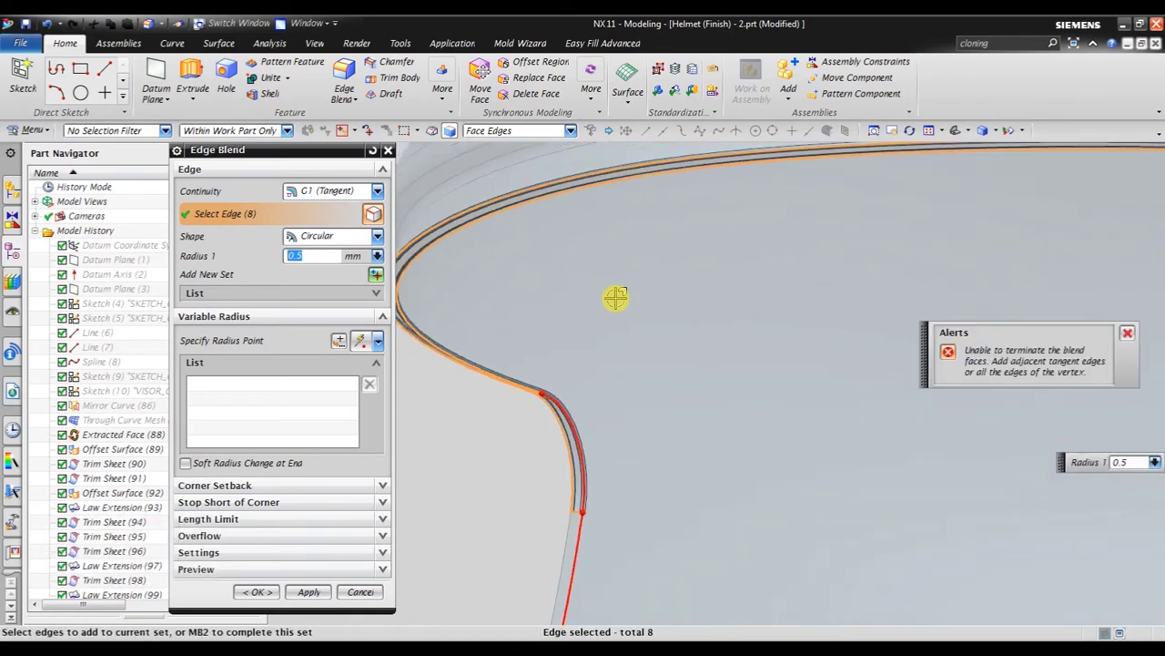
{"action": "scroll", "coordinate": [600, 410], "scroll_direction": "down", "scroll_amount": 2}
{"action": "scroll", "coordinate": [605, 491], "scroll_direction": "up", "scroll_amount": 2}
{"action": "scroll", "coordinate": [613, 497], "scroll_direction": "up", "scroll_amount": 2}
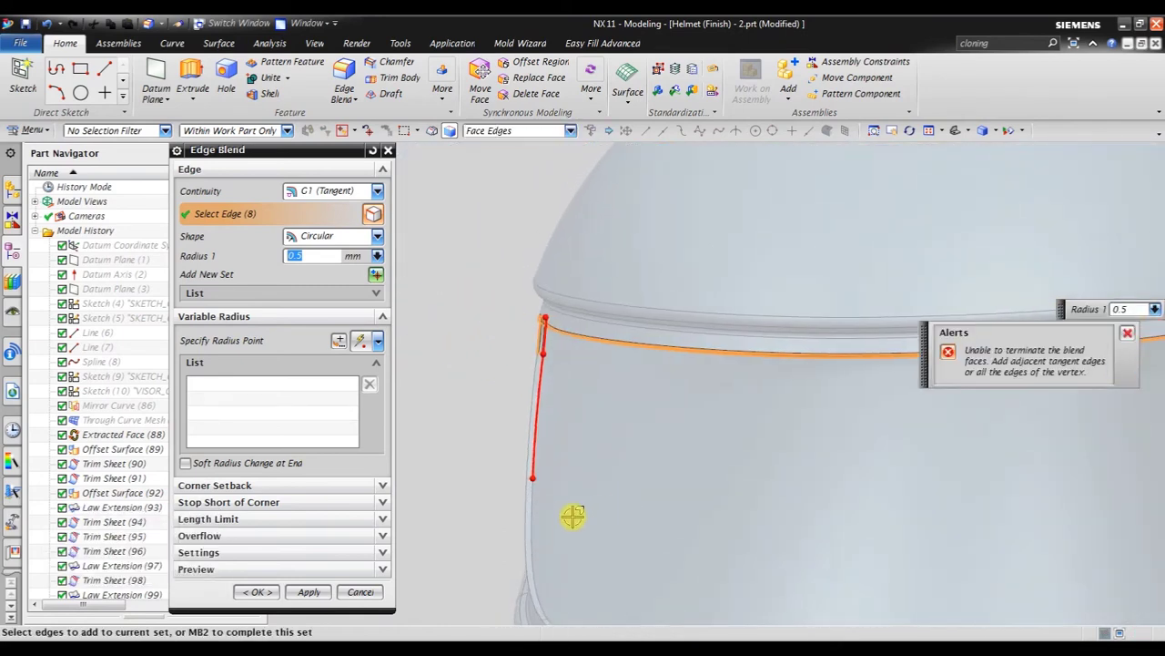
{"action": "scroll", "coordinate": [537, 505], "scroll_direction": "up", "scroll_amount": 2}
{"action": "left_click", "coordinate": [514, 427]}
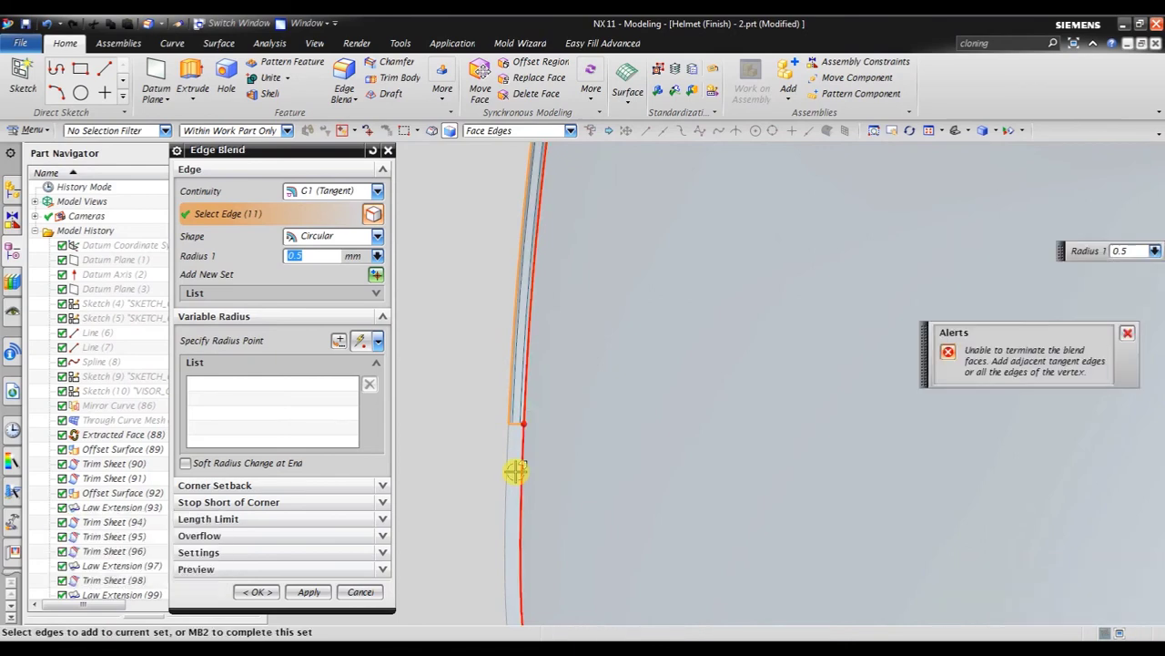
{"action": "left_click", "coordinate": [516, 471]}
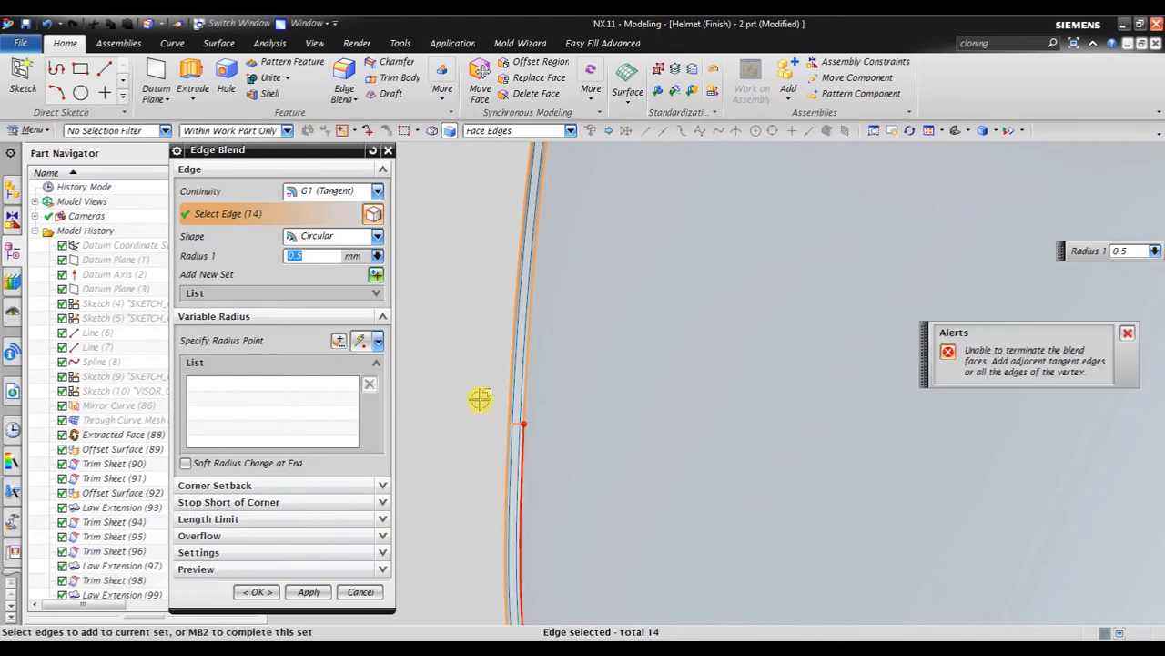
Turn off the blend preview
{"action": "left_click", "coordinate": [306, 570]}
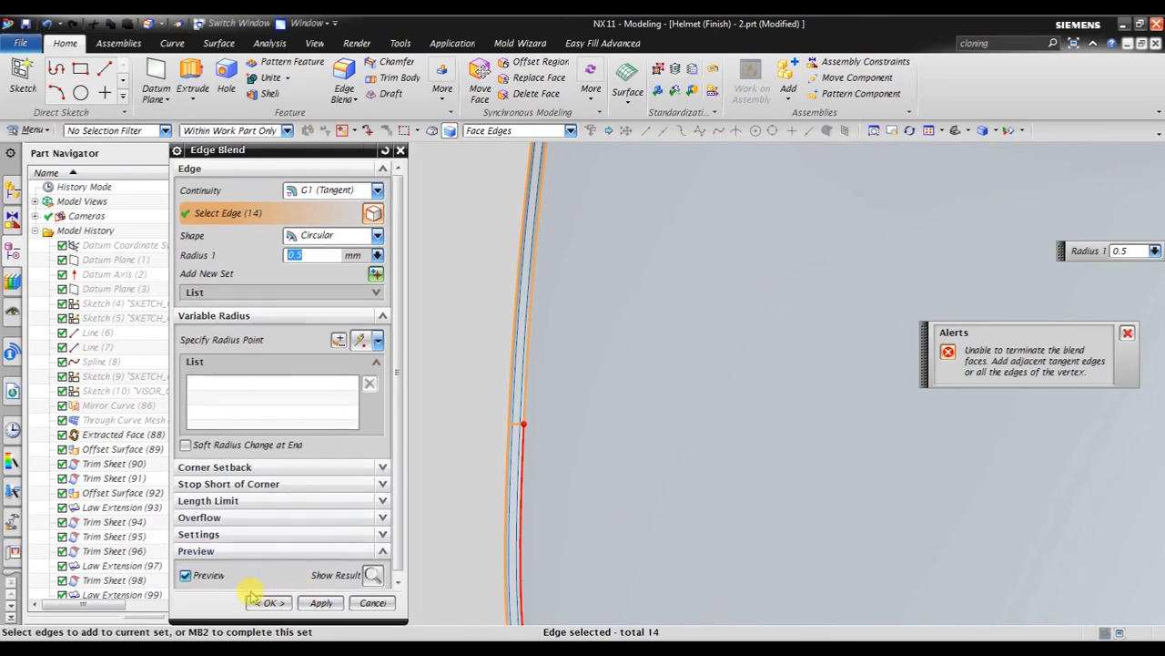
{"action": "left_click", "coordinate": [209, 579]}
{"action": "scroll", "coordinate": [474, 341], "scroll_direction": "up", "scroll_amount": 3}
{"action": "scroll", "coordinate": [519, 468], "scroll_direction": "up", "scroll_amount": 3}
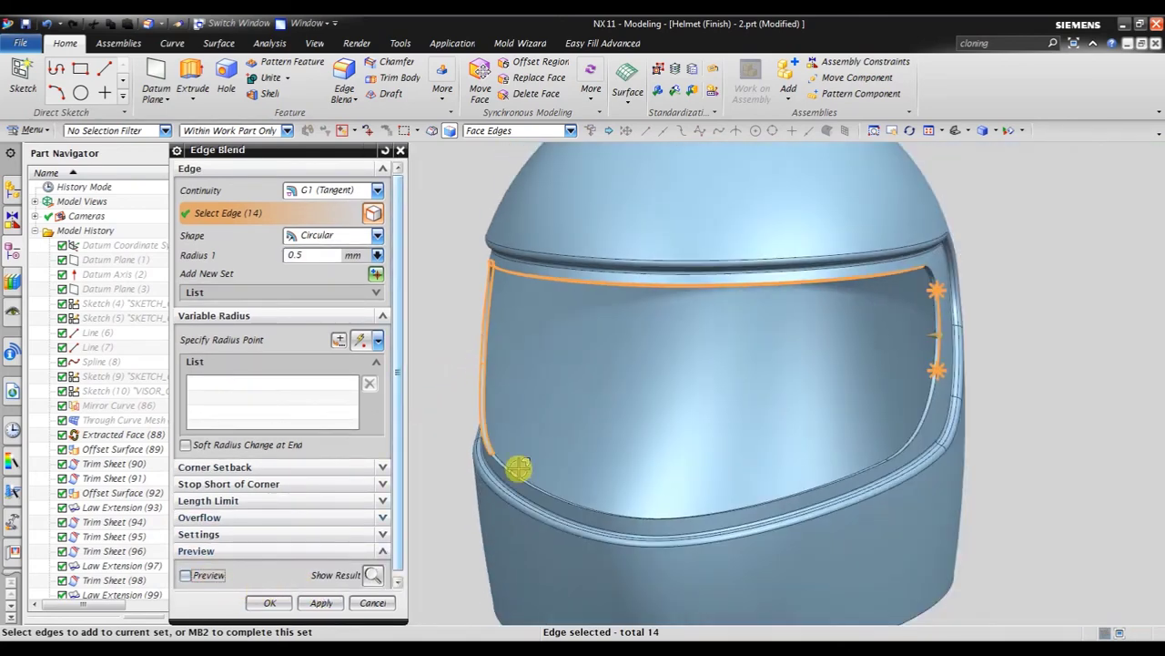
{"action": "scroll", "coordinate": [523, 489], "scroll_direction": "down", "scroll_amount": 5}
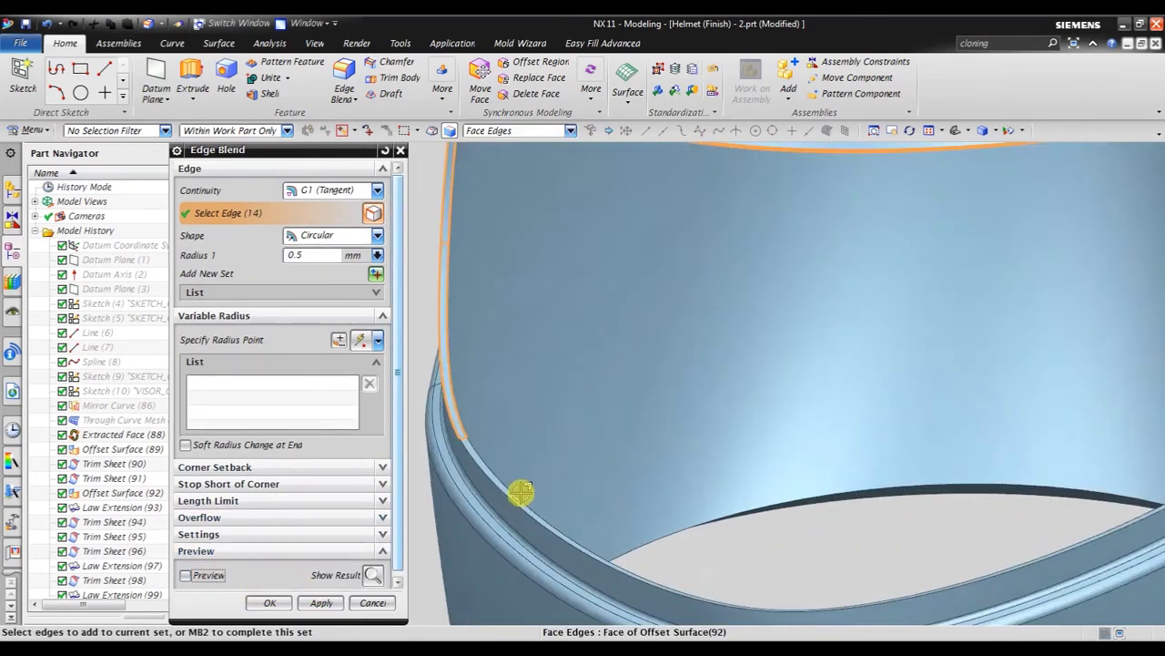
Add the remaining rim edges until 24 are selected and apply the 0.5 mm blend
{"action": "left_click", "coordinate": [489, 373]}
{"action": "scroll", "coordinate": [489, 372], "scroll_direction": "up", "scroll_amount": 2}
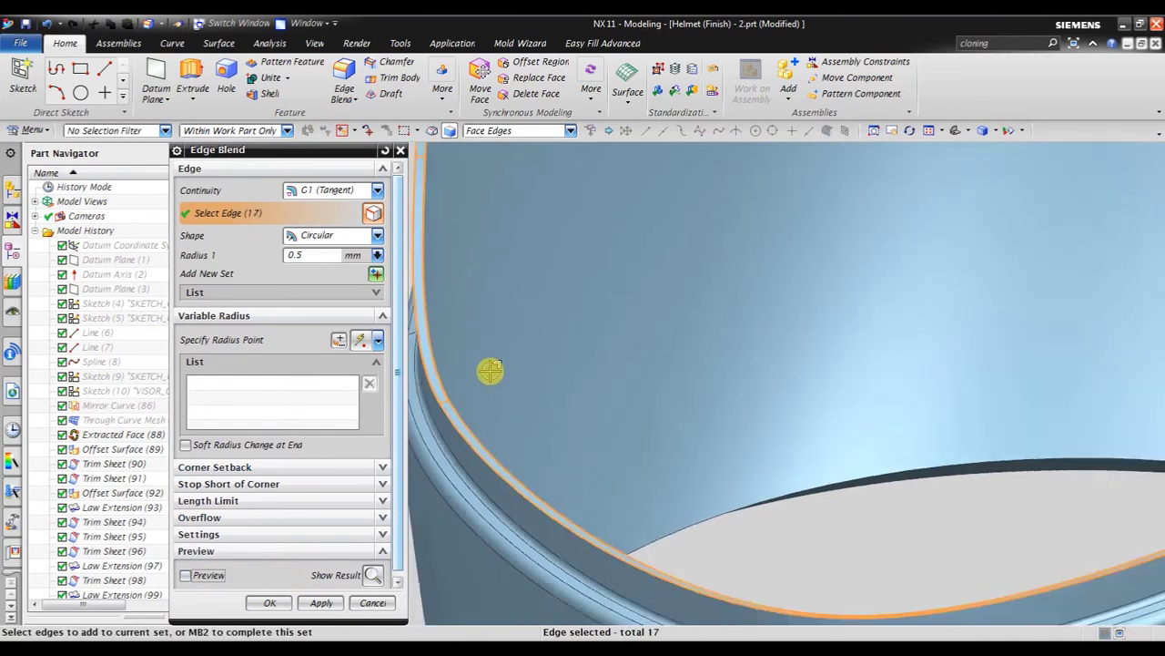
{"action": "scroll", "coordinate": [489, 372], "scroll_direction": "up", "scroll_amount": 2}
{"action": "scroll", "coordinate": [958, 360], "scroll_direction": "down", "scroll_amount": 3}
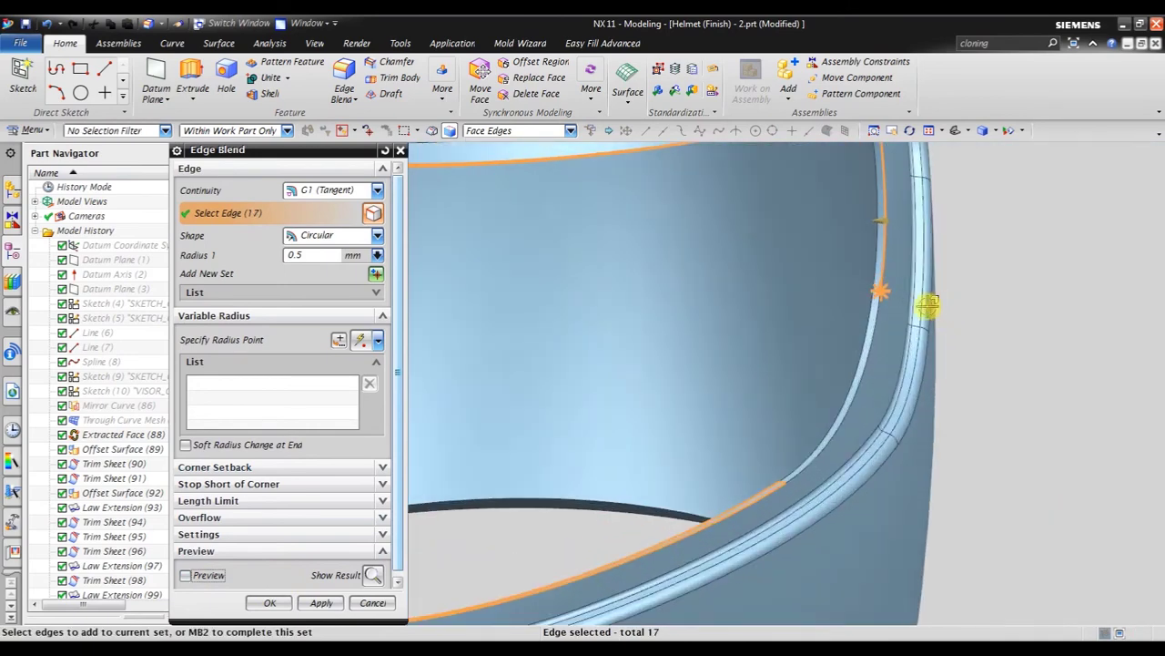
{"action": "left_click", "coordinate": [874, 316]}
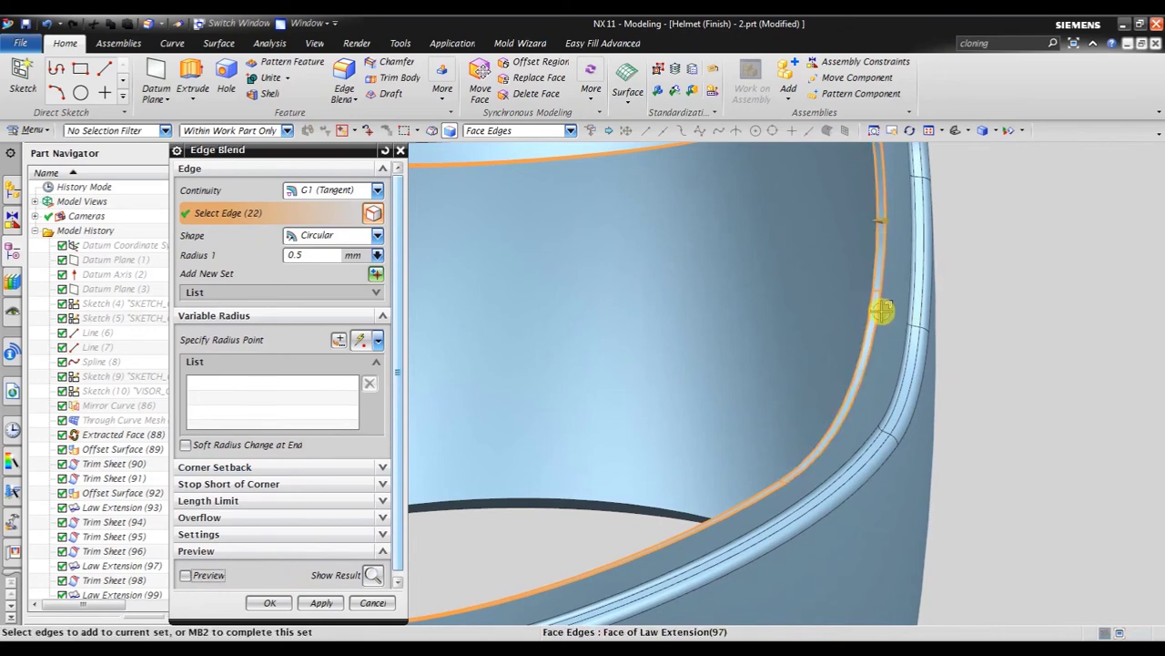
{"action": "left_click", "coordinate": [879, 312]}
{"action": "scroll", "coordinate": [826, 387], "scroll_direction": "up", "scroll_amount": 3}
{"action": "scroll", "coordinate": [858, 267], "scroll_direction": "down", "scroll_amount": 3}
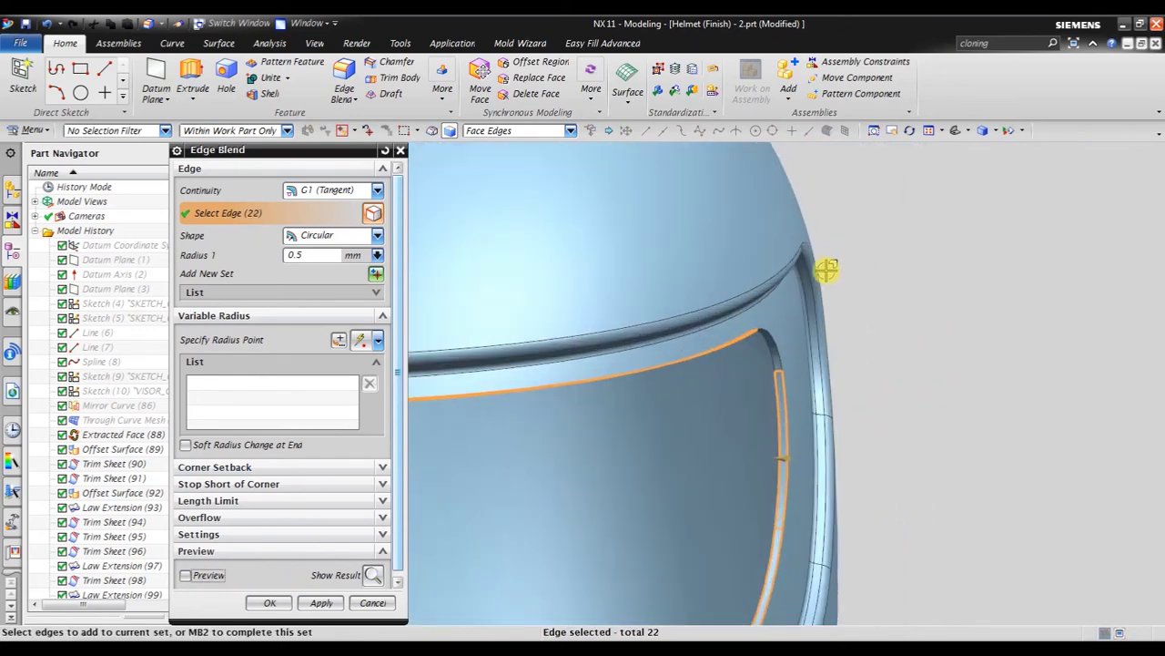
{"action": "scroll", "coordinate": [828, 265], "scroll_direction": "down", "scroll_amount": 2}
{"action": "left_click", "coordinate": [742, 407]}
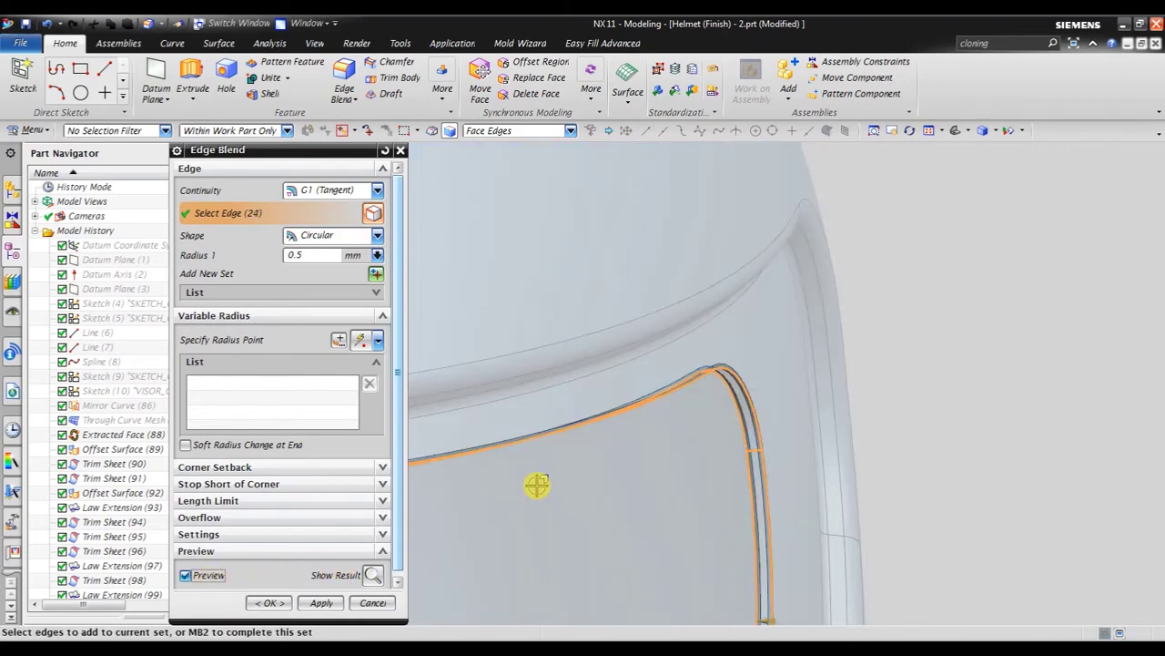
{"action": "scroll", "coordinate": [872, 317], "scroll_direction": "up", "scroll_amount": 3}
{"action": "mouse_move", "coordinate": [762, 432]}
{"action": "middle_mouse_down"}
{"action": "mouse_move", "coordinate": [703, 421]}
{"action": "mouse_move", "coordinate": [716, 422]}
{"action": "middle_mouse_up"}
{"action": "left_click", "coordinate": [270, 602]}
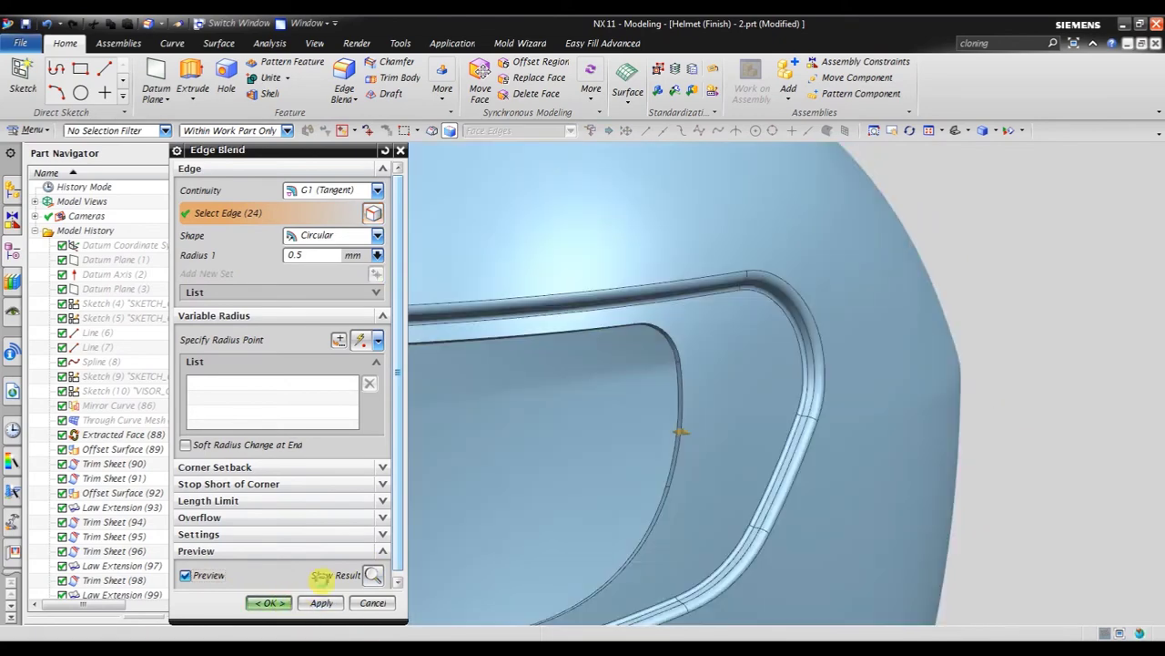
{"action": "mouse_move", "coordinate": [692, 366]}
{"action": "middle_mouse_down"}
{"action": "mouse_move", "coordinate": [756, 317]}
{"action": "mouse_move", "coordinate": [810, 304]}
{"action": "mouse_move", "coordinate": [718, 316]}
{"action": "mouse_move", "coordinate": [777, 356]}
{"action": "mouse_move", "coordinate": [736, 380]}
{"action": "mouse_move", "coordinate": [729, 369]}
{"action": "middle_mouse_up"}
{"action": "scroll", "coordinate": [783, 268], "scroll_direction": "down", "scroll_amount": 2}
{"action": "scroll", "coordinate": [750, 304], "scroll_direction": "down", "scroll_amount": 2}
{"action": "scroll", "coordinate": [718, 310], "scroll_direction": "up", "scroll_amount": 1}
{"action": "scroll", "coordinate": [719, 309], "scroll_direction": "up", "scroll_amount": 2}
{"action": "scroll", "coordinate": [719, 311], "scroll_direction": "up", "scroll_amount": 2}
{"action": "scroll", "coordinate": [719, 312], "scroll_direction": "up", "scroll_amount": 2}
{"action": "scroll", "coordinate": [537, 417], "scroll_direction": "down", "scroll_amount": 3}
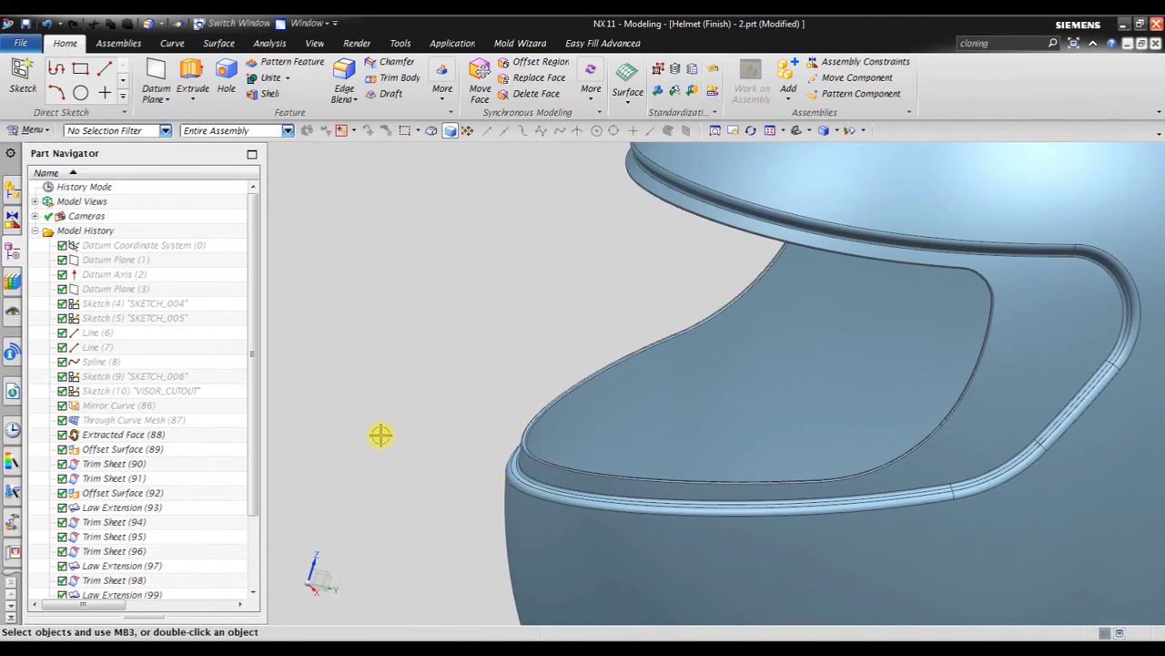
{"action": "scroll", "coordinate": [247, 403], "scroll_direction": "down", "scroll_amount": 5}
{"action": "scroll", "coordinate": [242, 437], "scroll_direction": "down", "scroll_amount": 1}
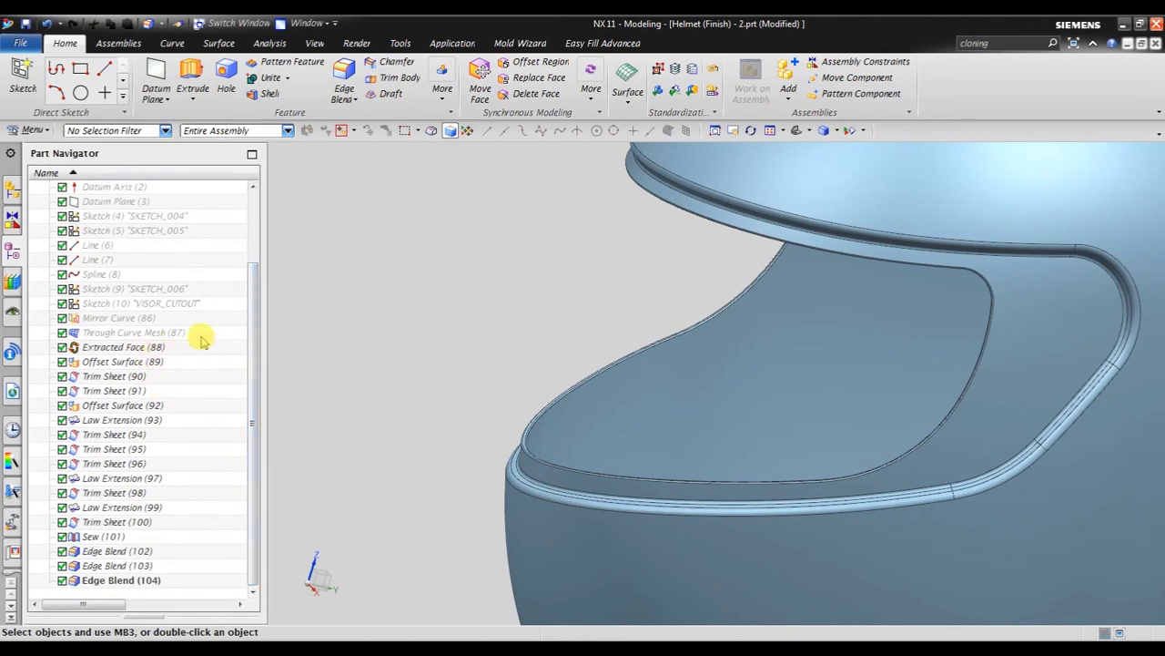
Suppress the fifteen features from Trim Sheet (90) through Edge Blend (104) in Part Navigator
{"action": "left_click", "coordinate": [202, 340]}
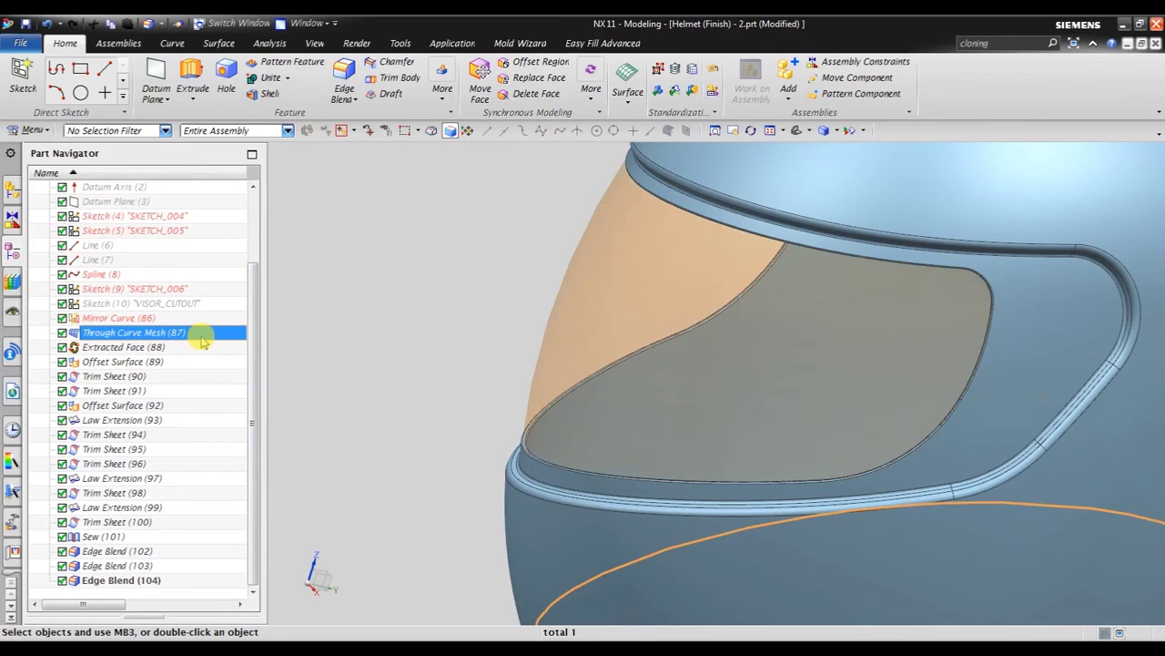
{"action": "left_click", "coordinate": [185, 349]}
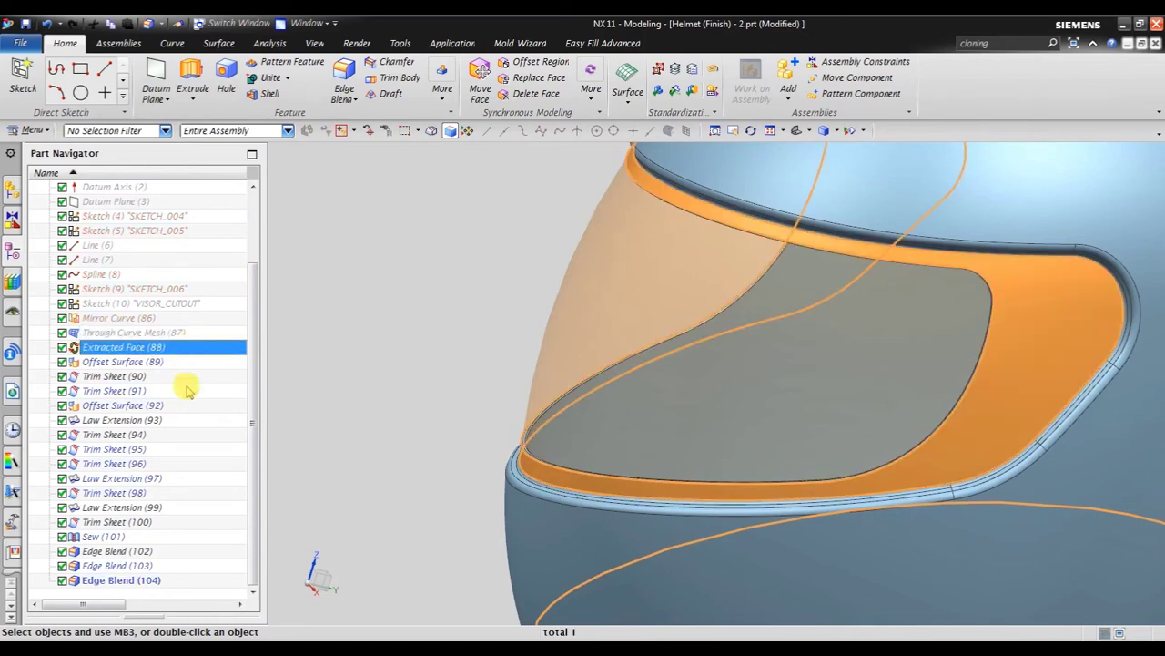
{"action": "left_click", "coordinate": [174, 363]}
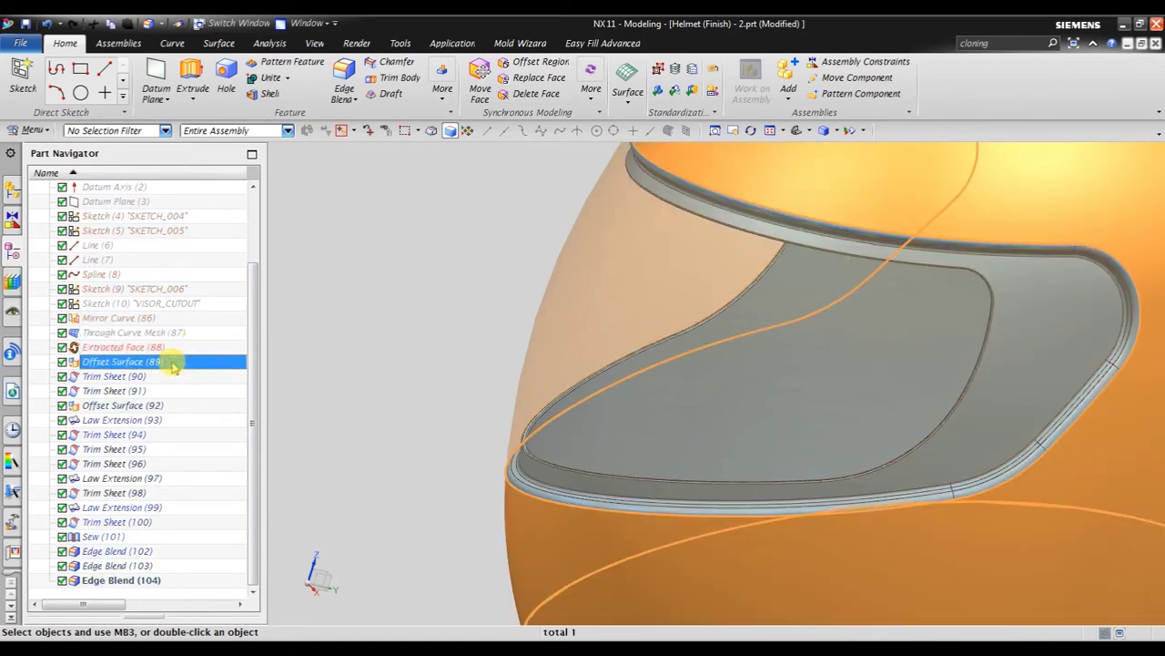
{"action": "scroll", "coordinate": [307, 346], "scroll_direction": "down", "scroll_amount": 2}
{"action": "scroll", "coordinate": [307, 346], "scroll_direction": "down", "scroll_amount": 2}
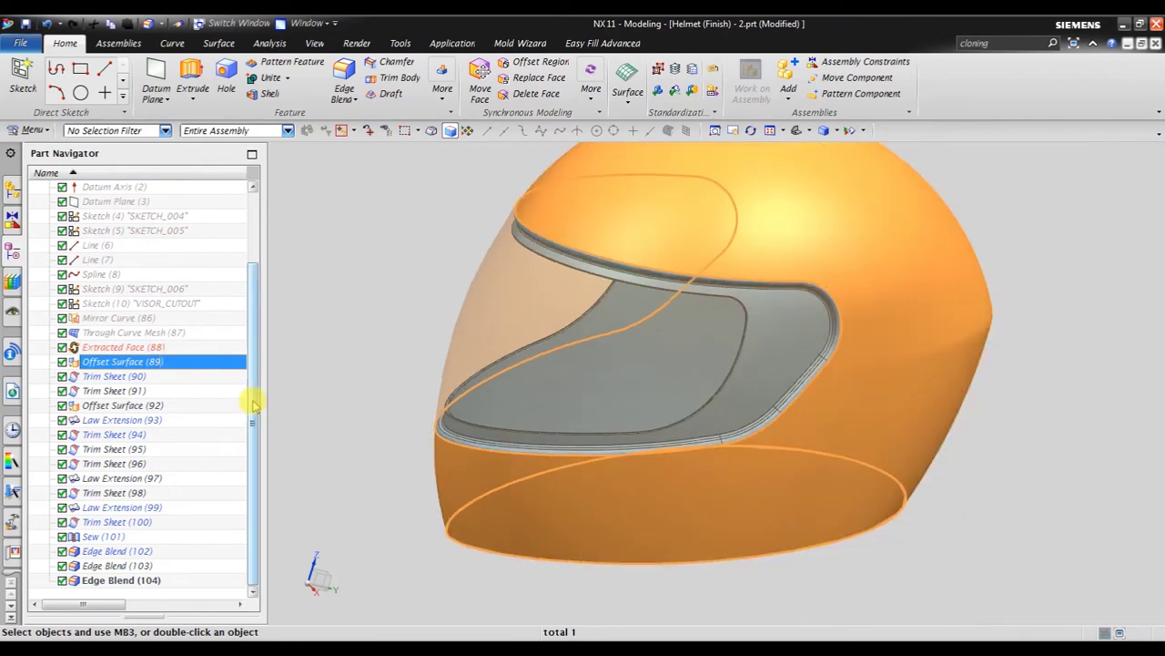
{"action": "left_click", "coordinate": [189, 378]}
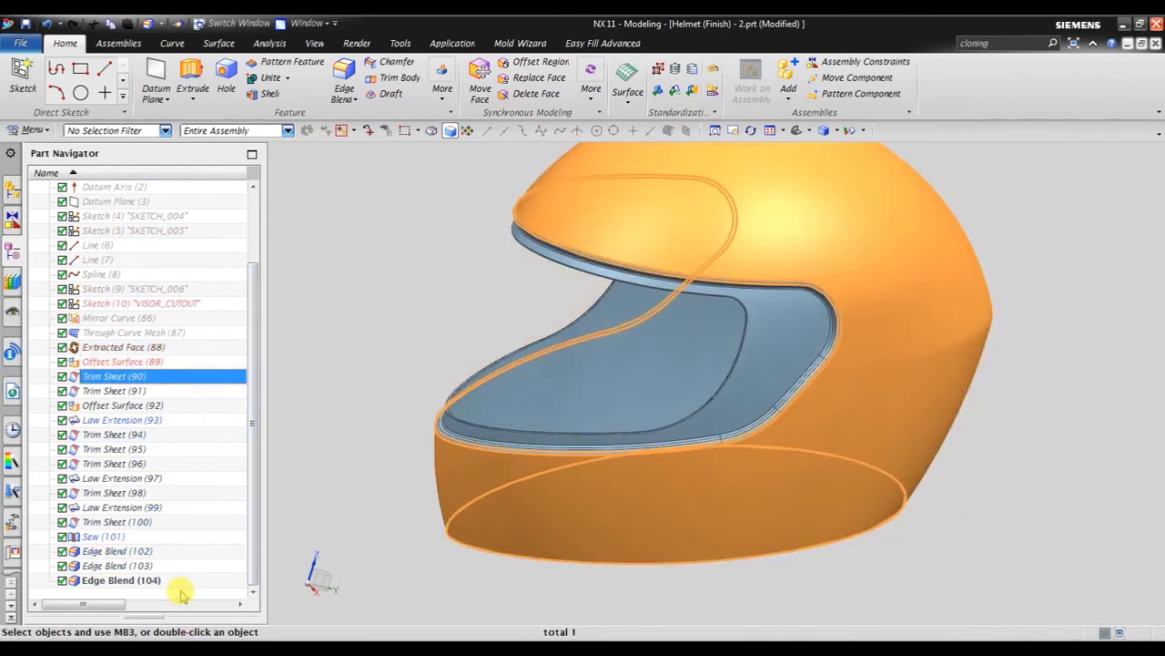
{"action": "left_click", "coordinate": [176, 580], "text": "shift"}
{"action": "right_click", "coordinate": [176, 584]}
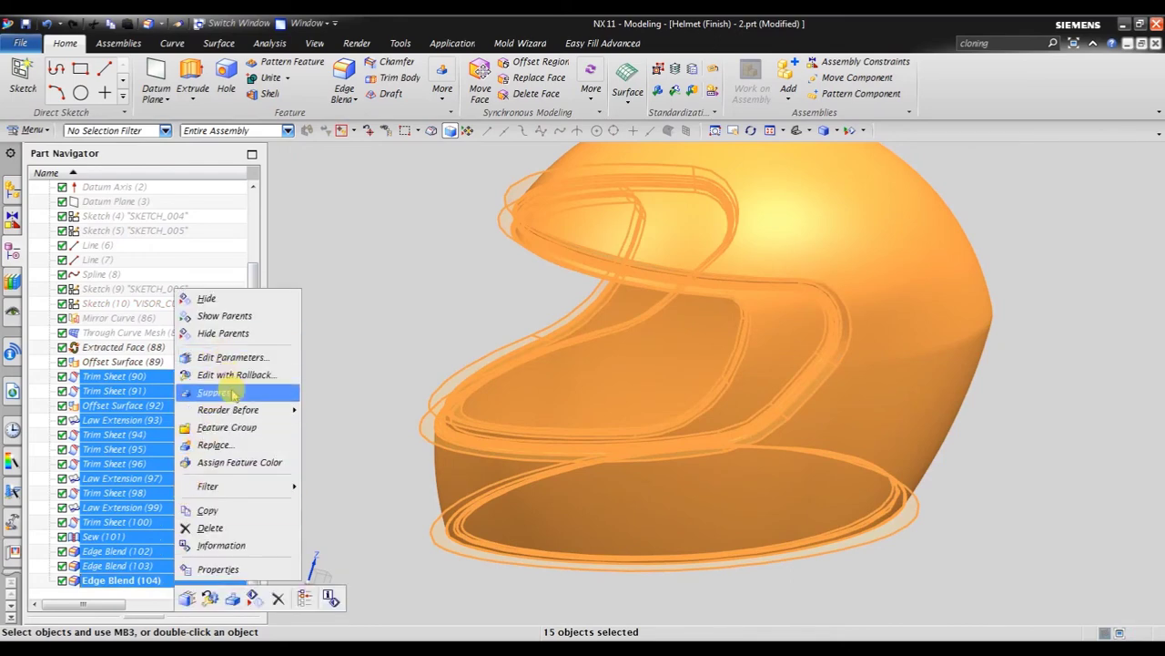
{"action": "left_click", "coordinate": [238, 394]}
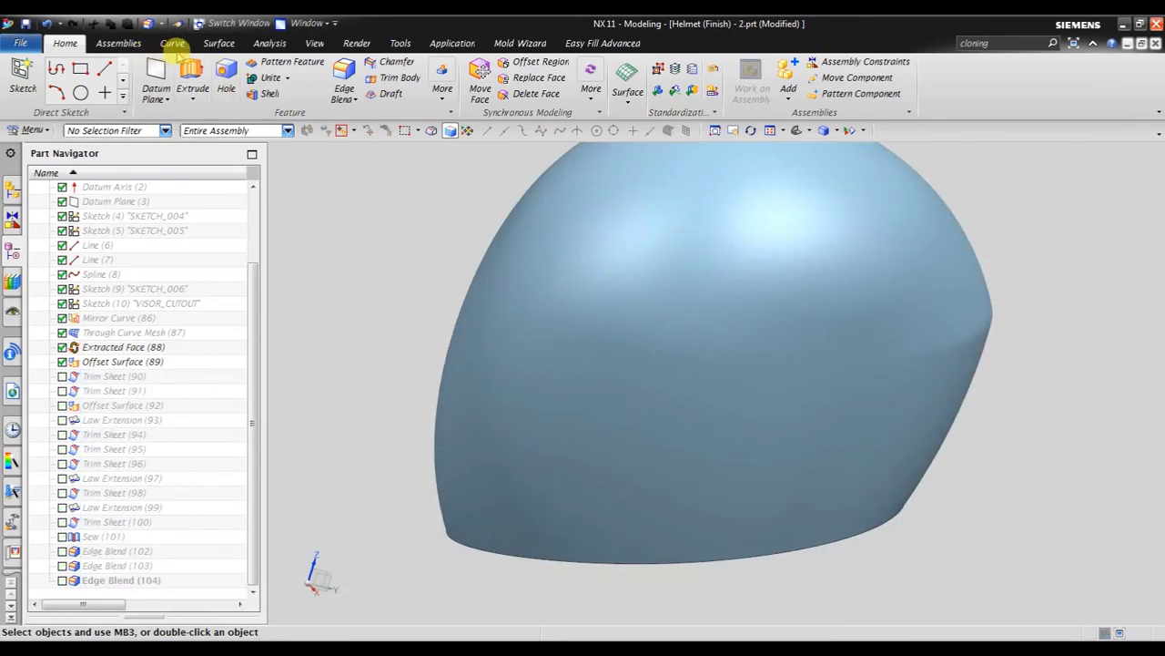
{"action": "left_click", "coordinate": [215, 43]}
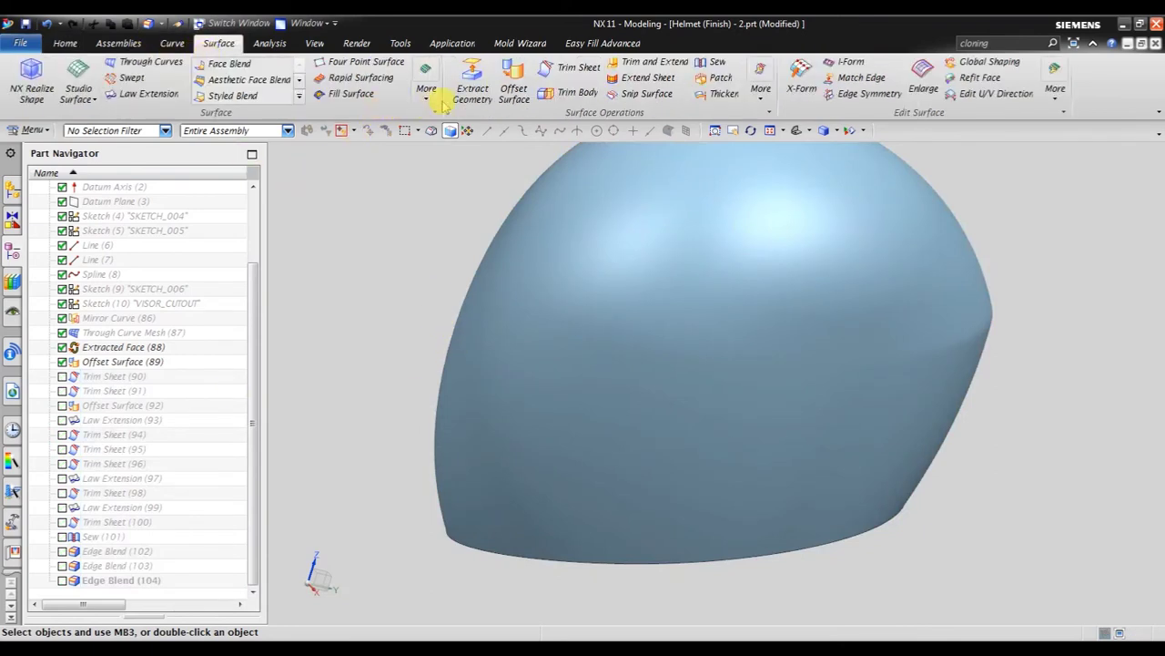
Extract the helmet's outer shell face with Extract Geometry (Type Face), creating Extracted Face (105)
{"action": "left_click", "coordinate": [471, 89]}
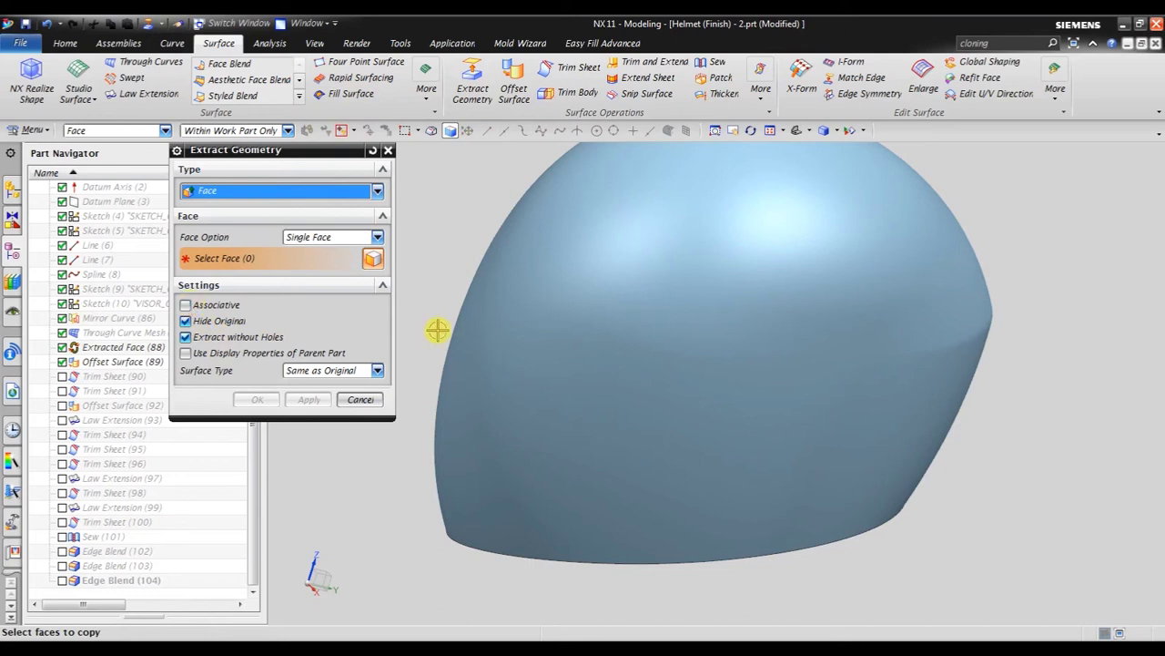
{"action": "left_click", "coordinate": [494, 247]}
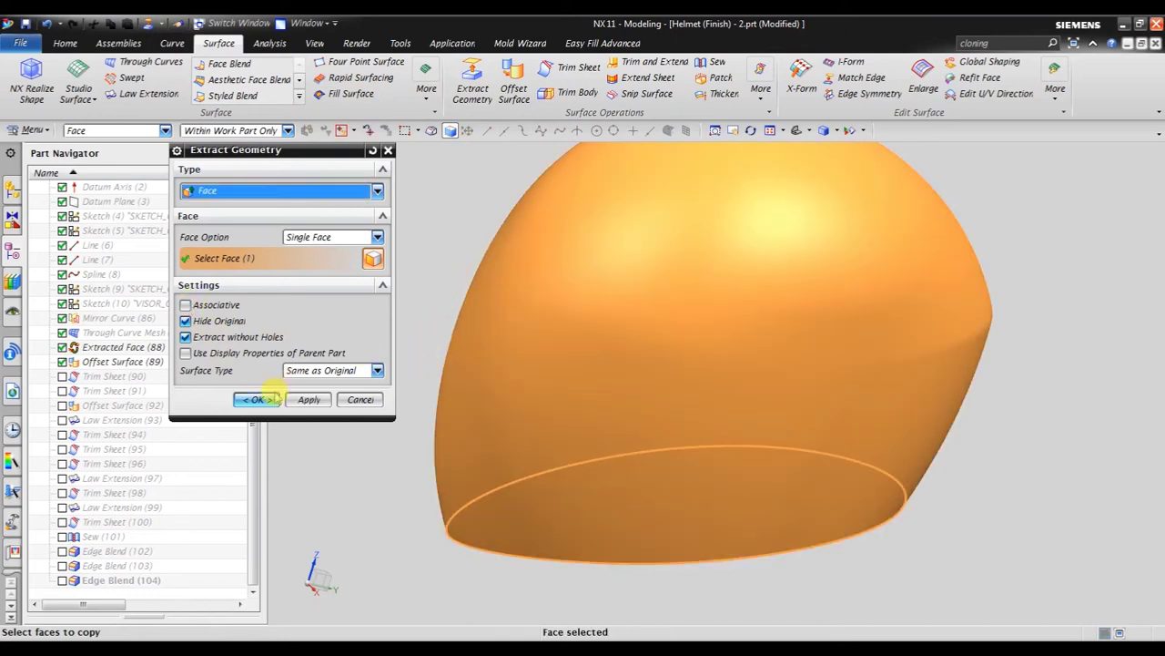
{"action": "left_click", "coordinate": [256, 400]}
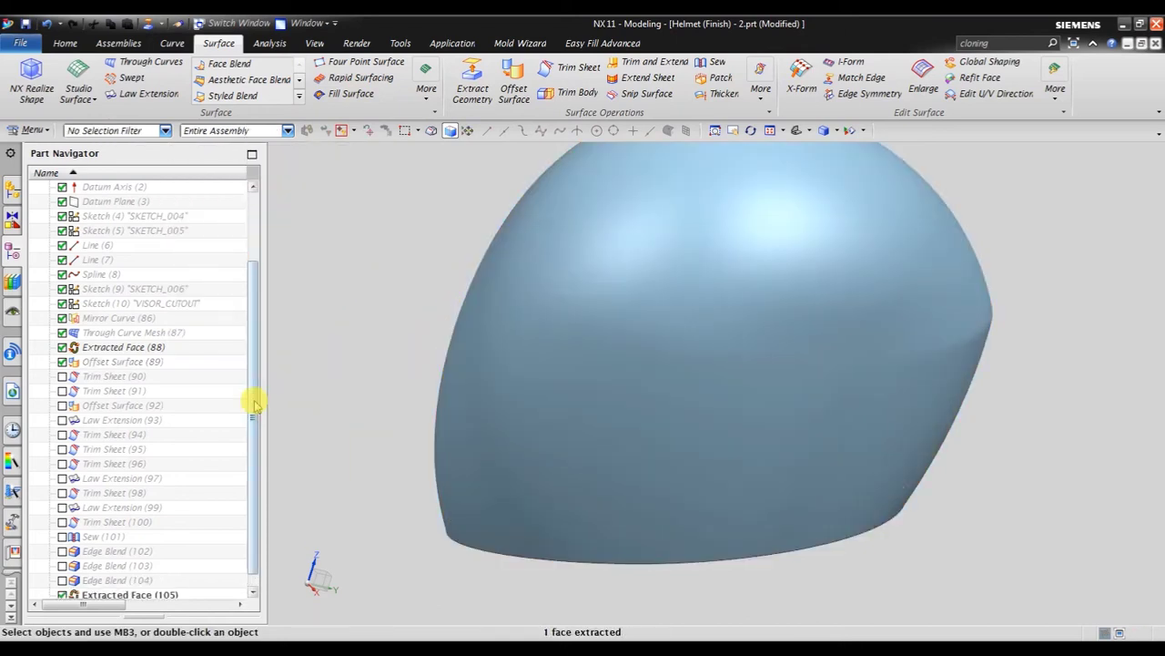
{"action": "left_click", "coordinate": [144, 582]}
Unsuppress Trim Sheet (90) through Edge Blend (104) and view the restored visor opening
{"action": "left_click", "coordinate": [142, 382], "text": "shift"}
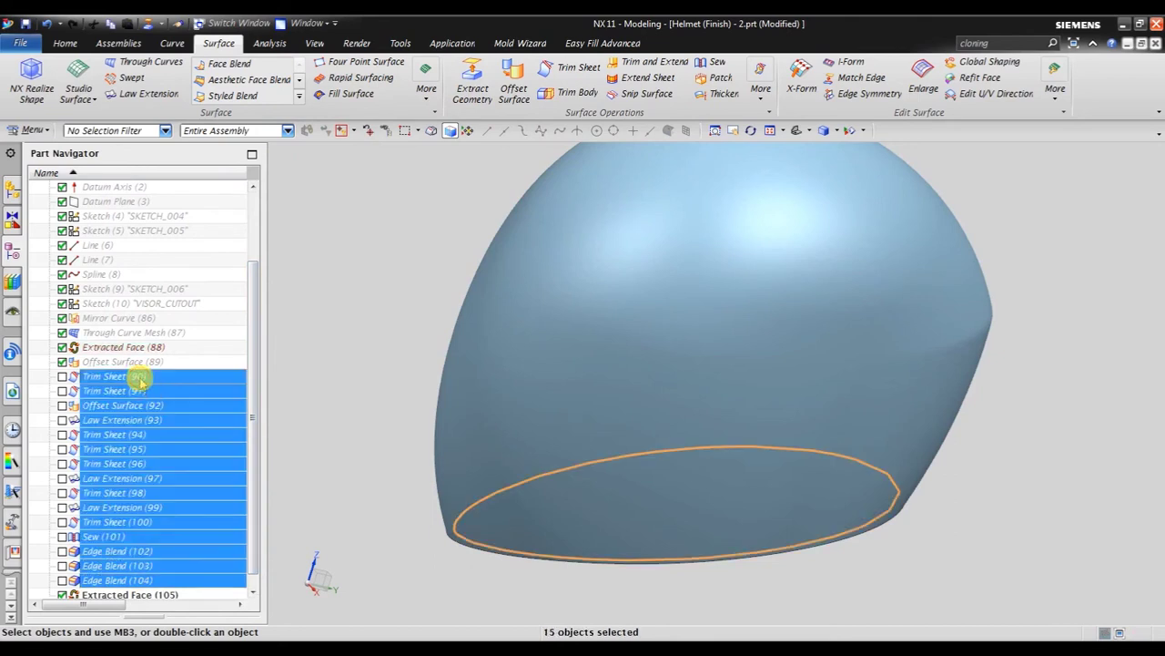
{"action": "right_click", "coordinate": [141, 382]}
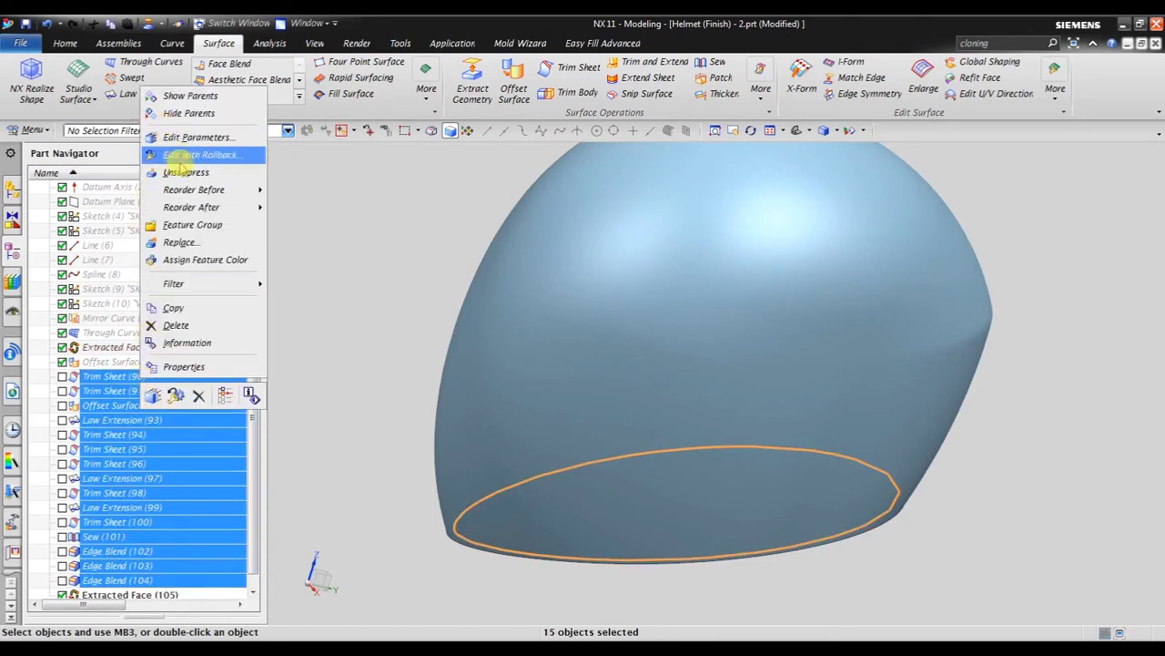
{"action": "mouse_move", "coordinate": [193, 190]}
{"action": "left_click", "coordinate": [185, 173]}
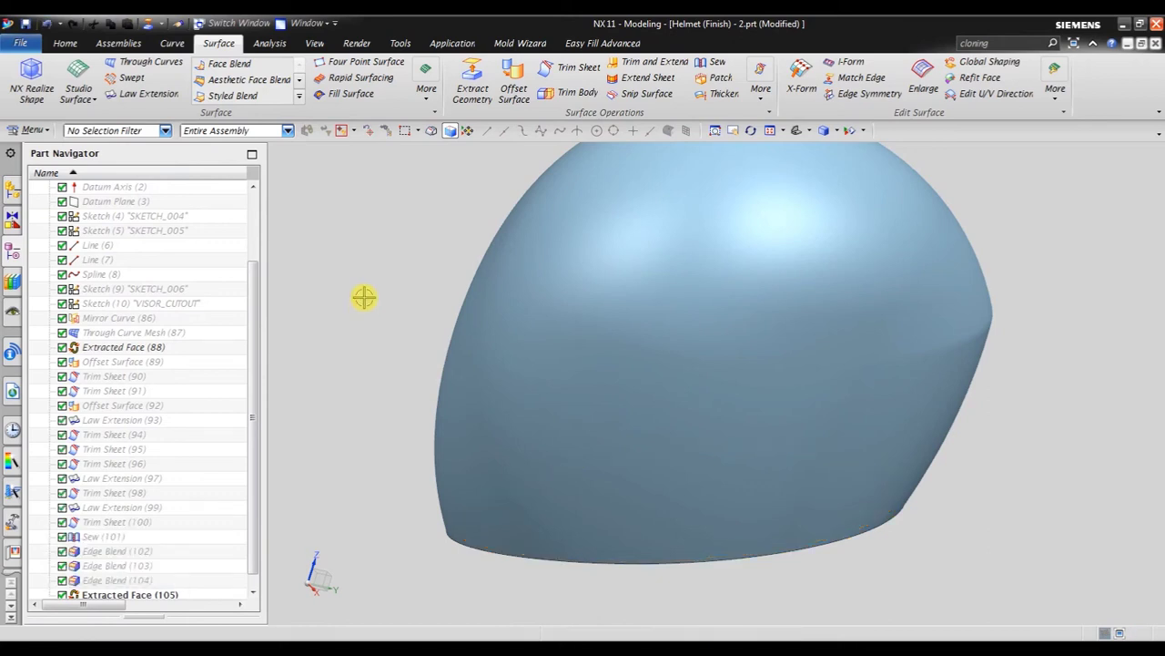
{"action": "scroll", "coordinate": [384, 319], "scroll_direction": "down", "scroll_amount": 2}
{"action": "mouse_move", "coordinate": [570, 401]}
{"action": "middle_mouse_down"}
{"action": "mouse_move", "coordinate": [573, 311]}
{"action": "mouse_move", "coordinate": [601, 304]}
{"action": "middle_mouse_up"}
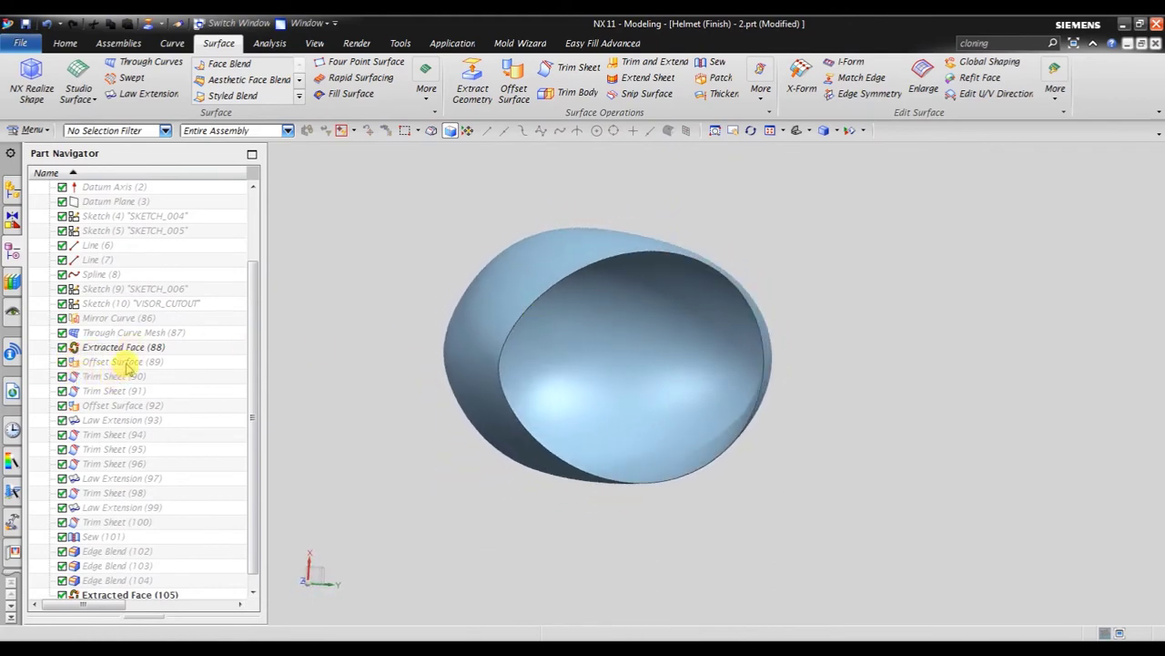
Show the VISOR_CUTOUT sketch curves
{"action": "left_click", "coordinate": [124, 304]}
{"action": "right_click", "coordinate": [124, 304]}
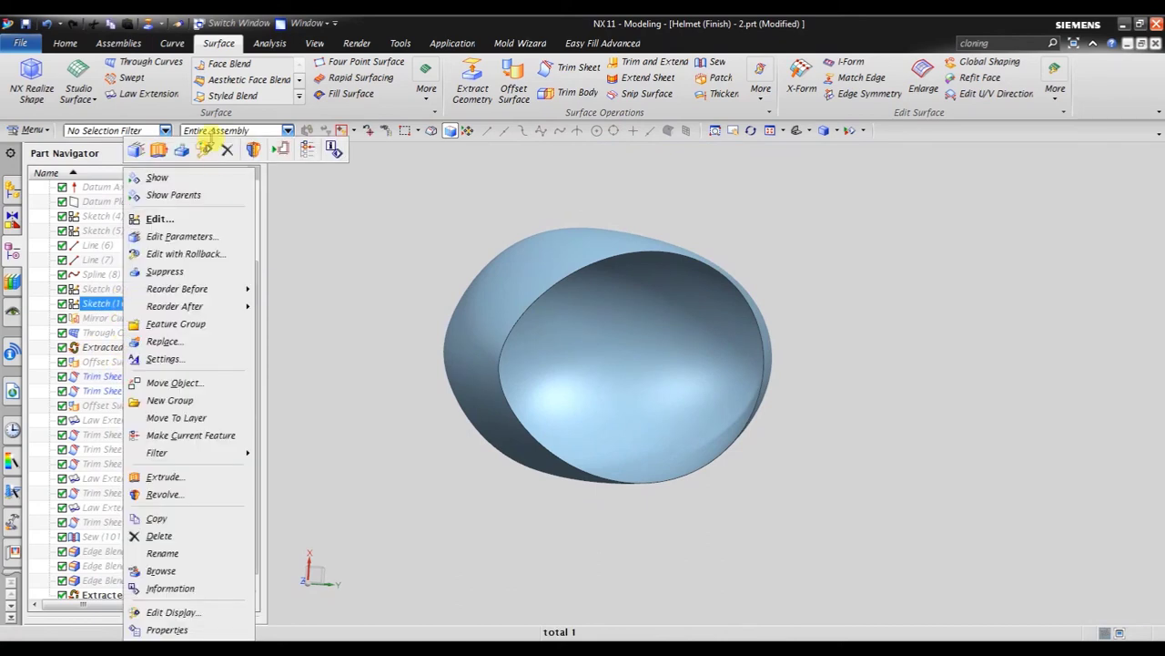
{"action": "left_click", "coordinate": [223, 176]}
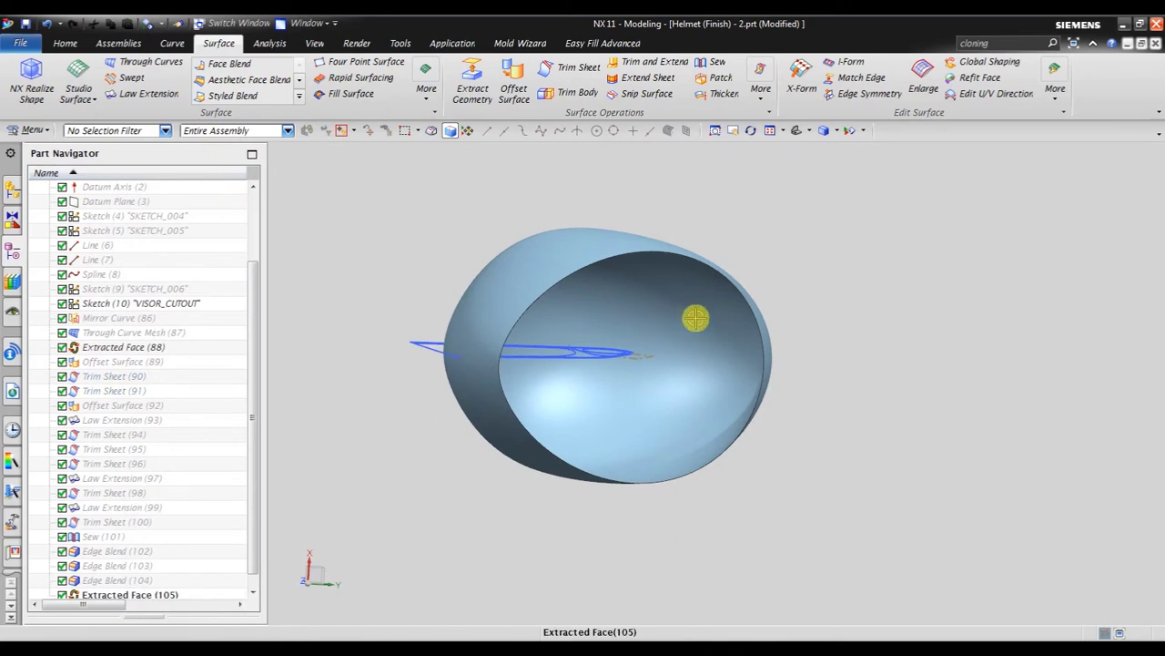
{"action": "mouse_move", "coordinate": [694, 317]}
{"action": "middle_mouse_down"}
{"action": "mouse_move", "coordinate": [671, 334]}
{"action": "mouse_move", "coordinate": [580, 287]}
{"action": "middle_mouse_up"}
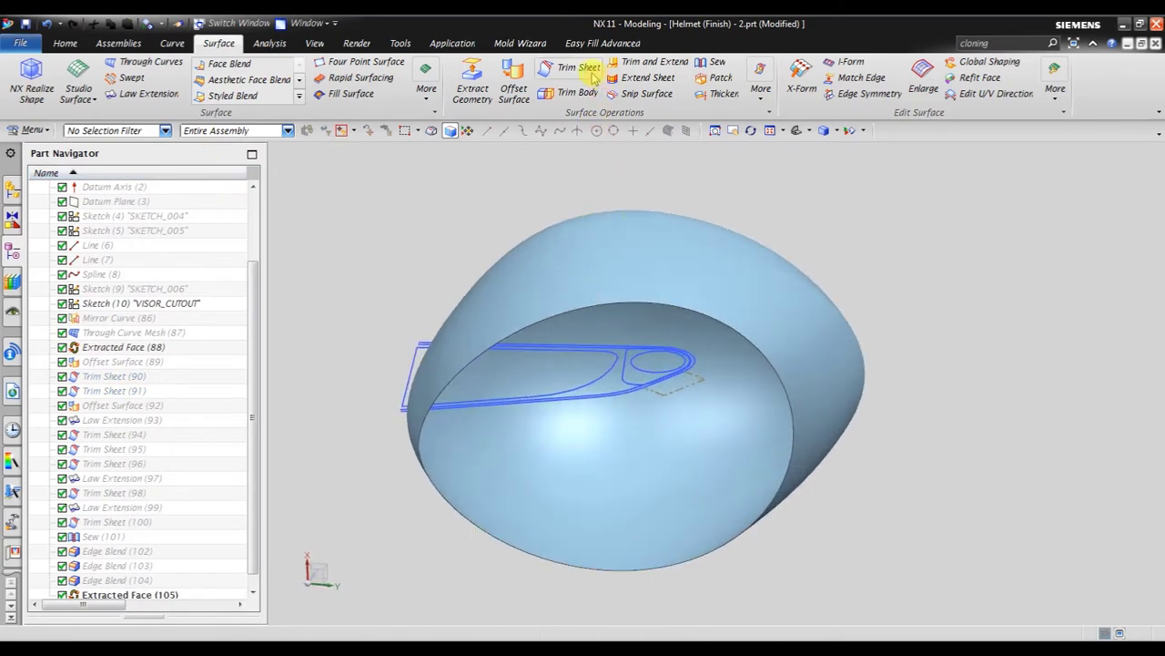
Start a Trim Sheet on Extracted Face (105), projecting the boundary along a vector
{"action": "left_click", "coordinate": [587, 75]}
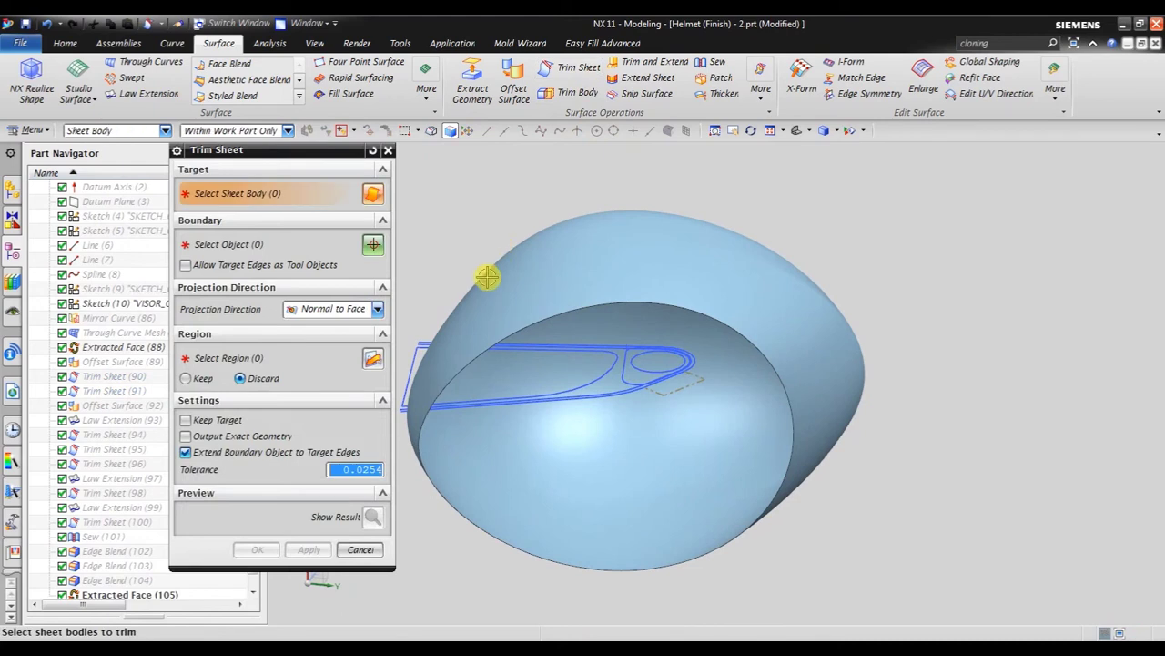
{"action": "left_click", "coordinate": [572, 247]}
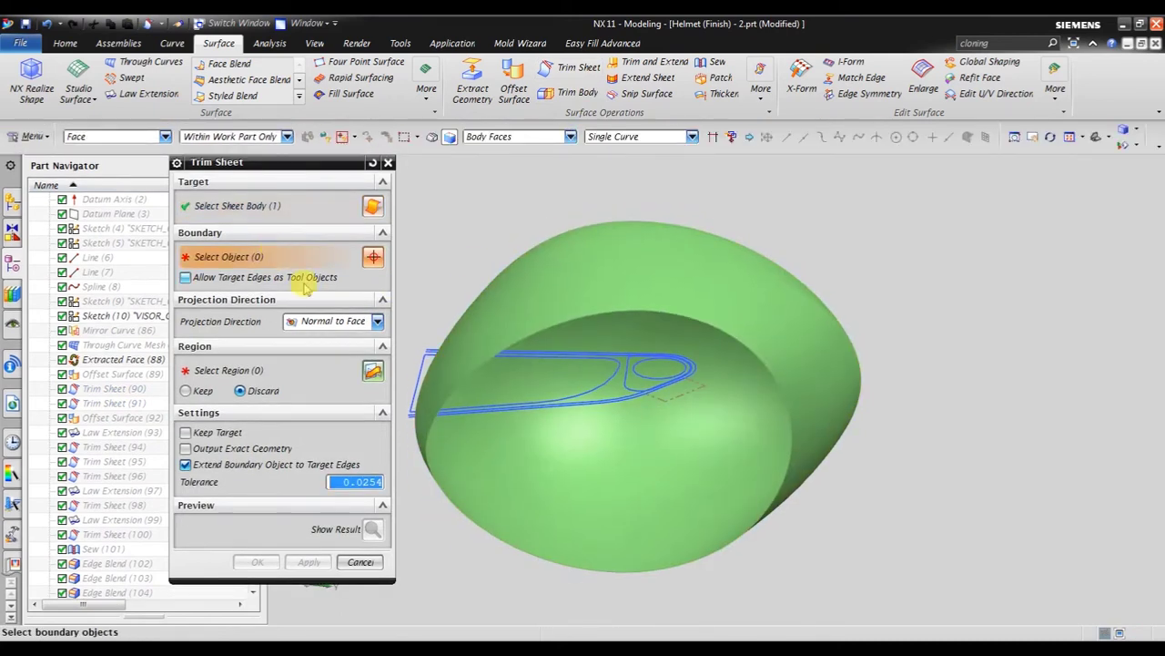
{"action": "left_click", "coordinate": [342, 324]}
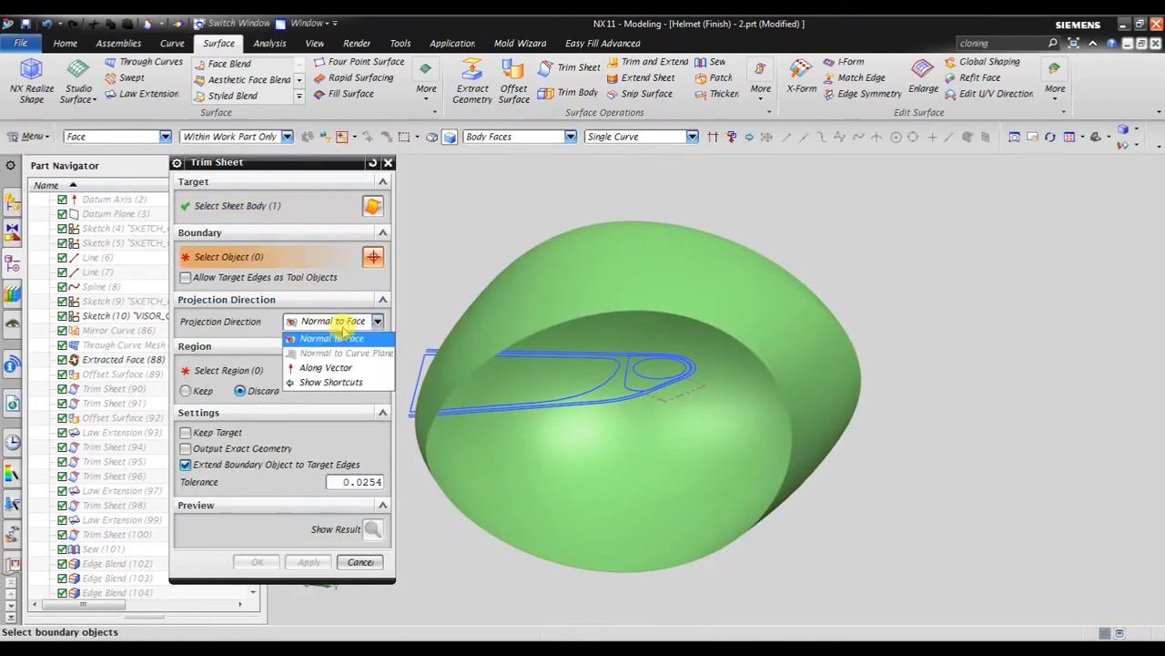
{"action": "left_click", "coordinate": [353, 370]}
{"action": "middle_click_drag", "start_coordinate": [772, 333], "coordinate": [791, 338]}
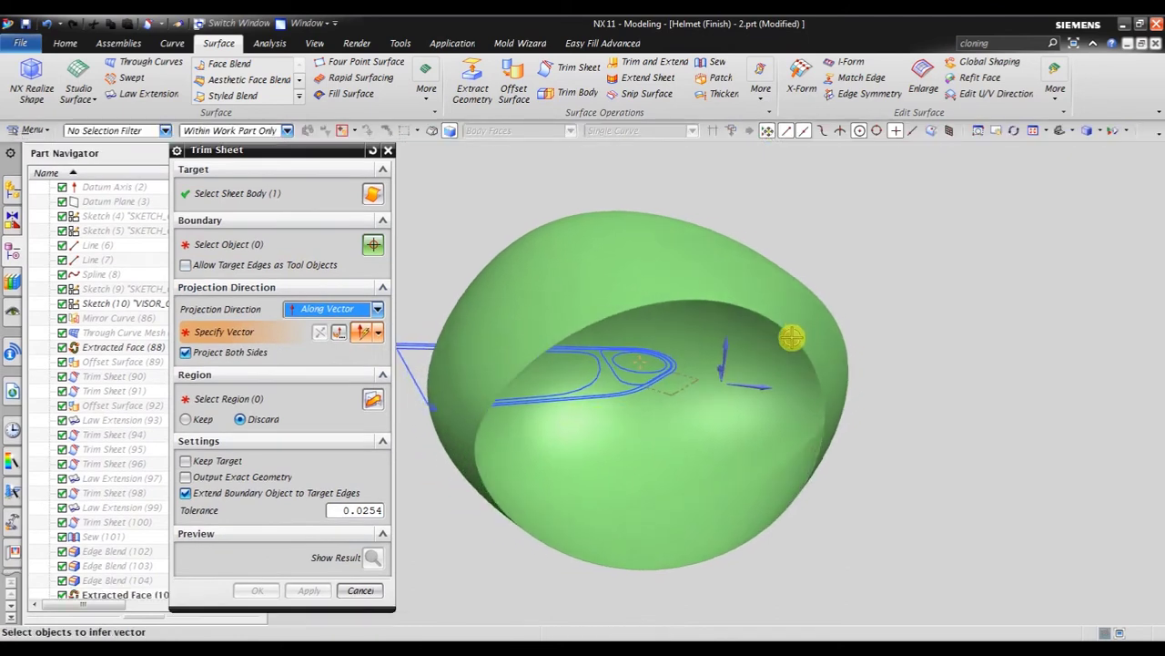
{"action": "left_click", "coordinate": [725, 346]}
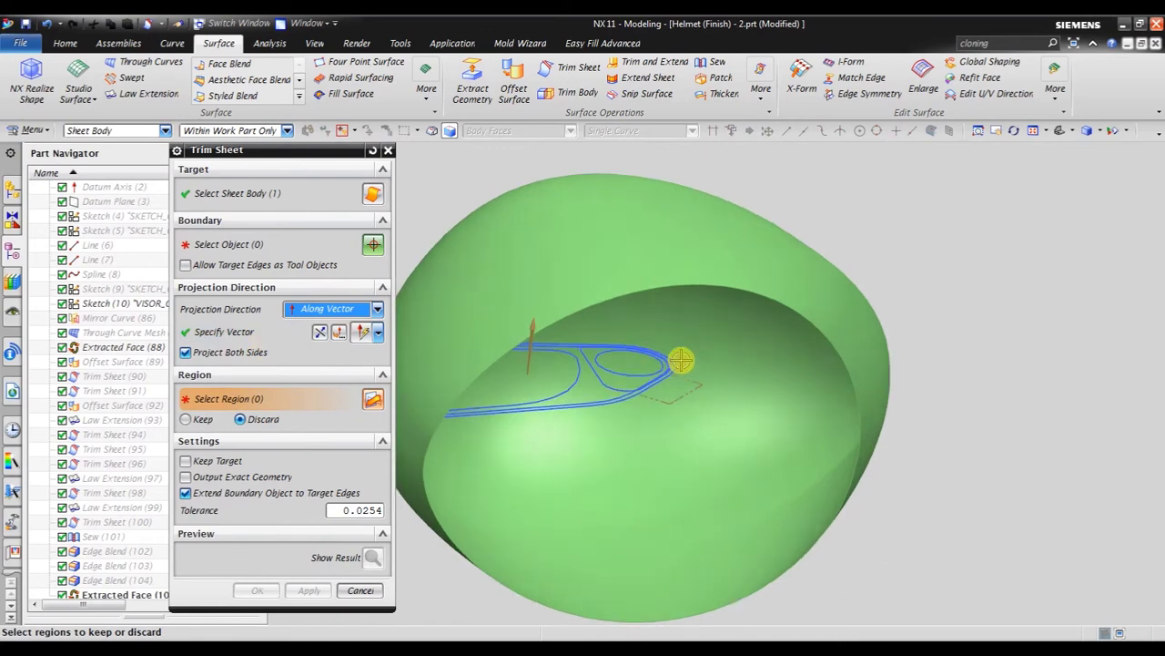
{"action": "scroll", "coordinate": [681, 359], "scroll_direction": "up", "scroll_amount": 3}
{"action": "scroll", "coordinate": [682, 361], "scroll_direction": "up", "scroll_amount": 3}
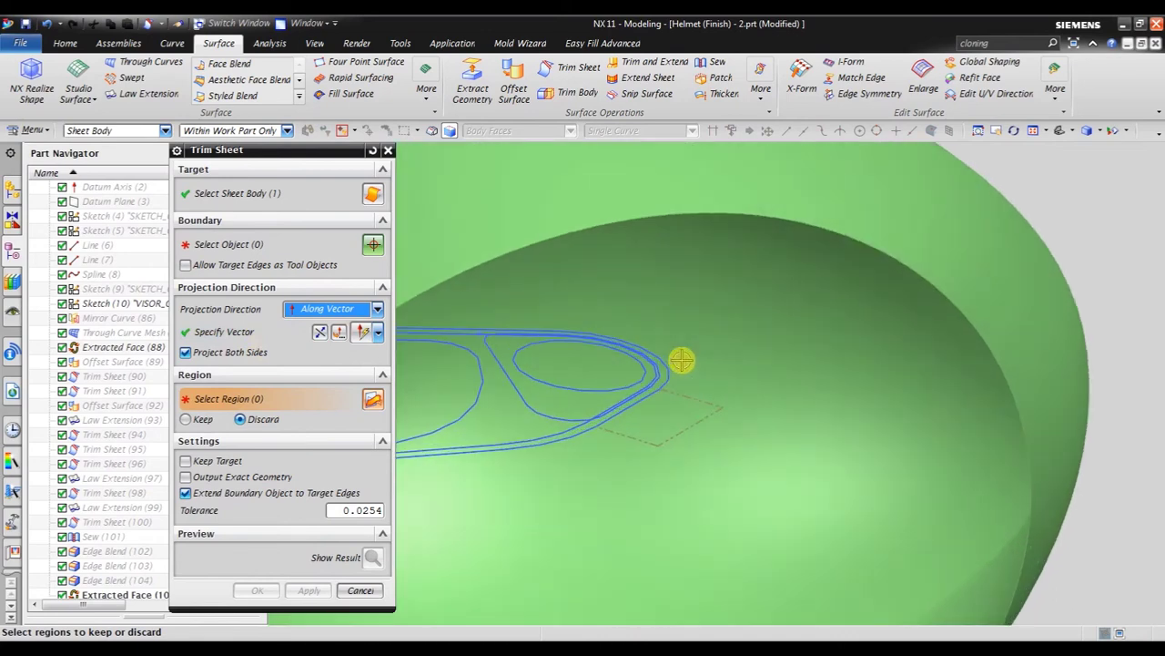
{"action": "left_click", "coordinate": [121, 134]}
{"action": "left_click", "coordinate": [257, 244]}
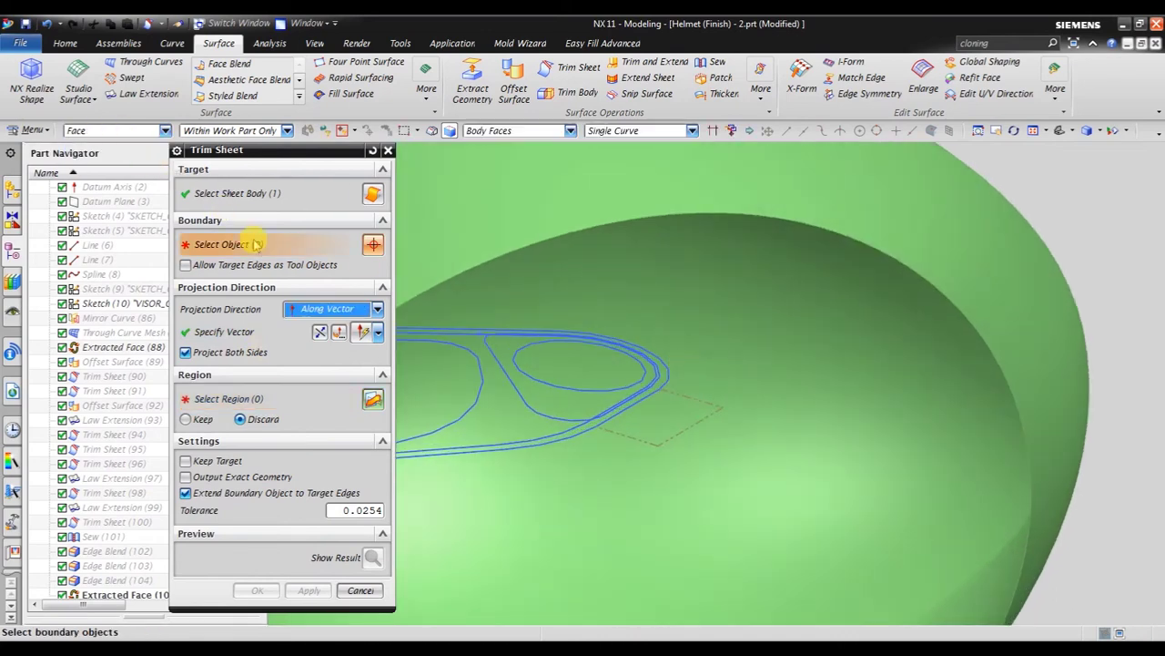
Select the five VISOR_CUTOUT arcs and lines as the trim boundary using the Curve filter
{"action": "left_click", "coordinate": [132, 136]}
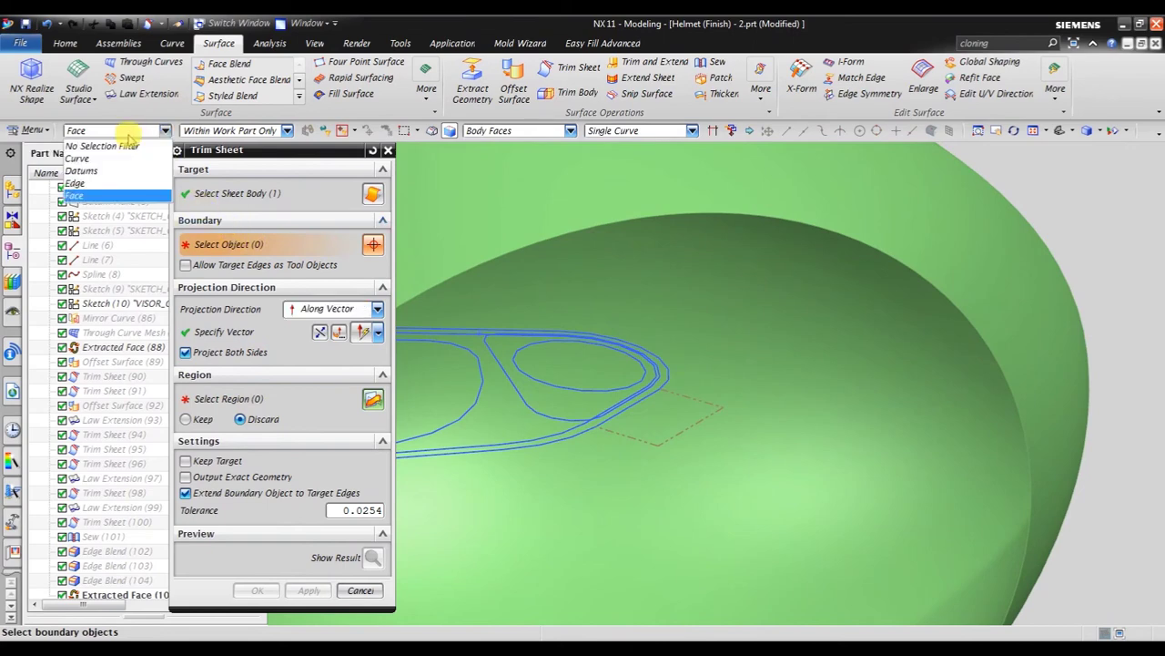
{"action": "left_click", "coordinate": [130, 160]}
{"action": "scroll", "coordinate": [638, 401], "scroll_direction": "up", "scroll_amount": 1}
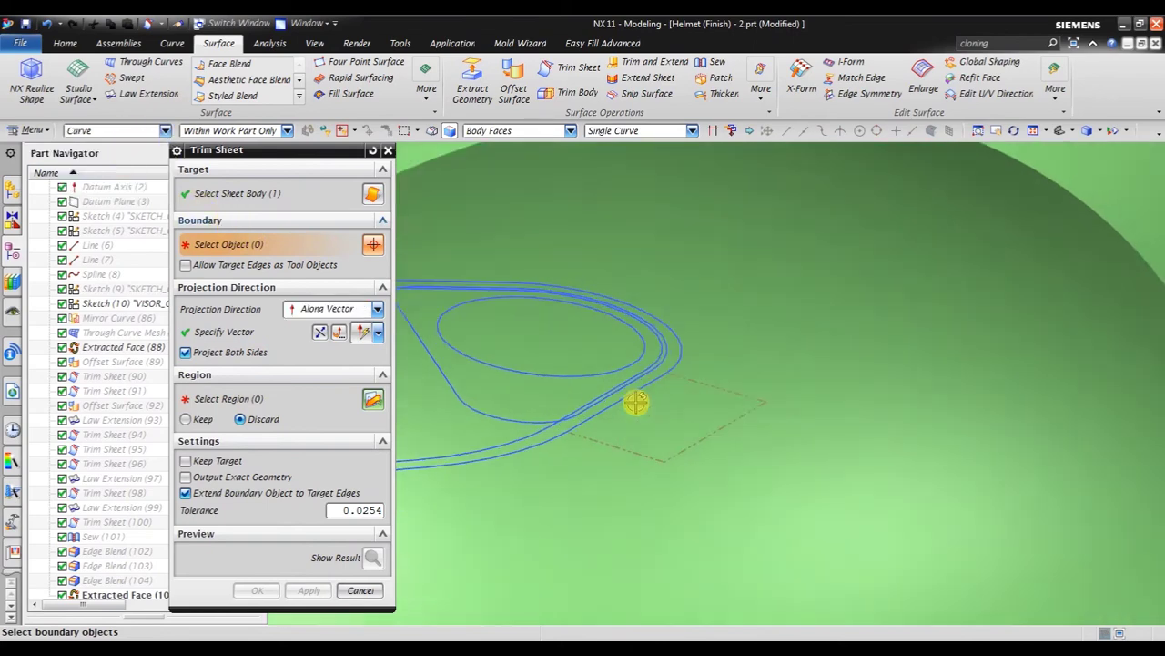
{"action": "scroll", "coordinate": [632, 373], "scroll_direction": "up", "scroll_amount": 1}
{"action": "left_click", "coordinate": [658, 367]}
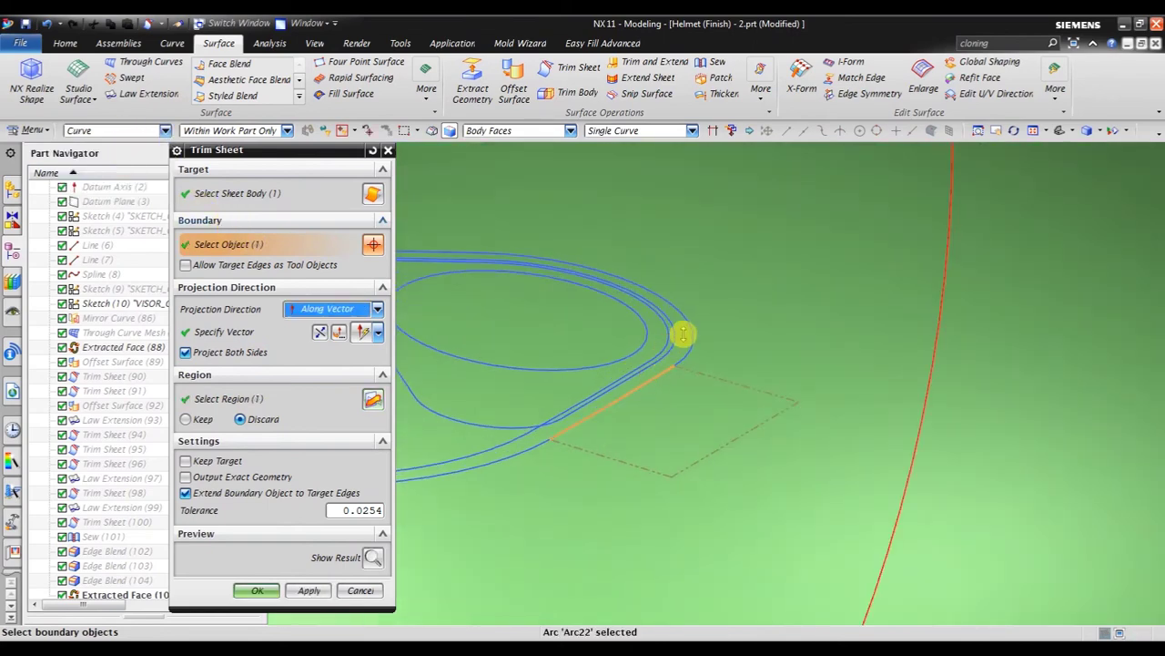
{"action": "left_click", "coordinate": [692, 329]}
{"action": "scroll", "coordinate": [906, 316], "scroll_direction": "down", "scroll_amount": 2}
{"action": "scroll", "coordinate": [728, 309], "scroll_direction": "up", "scroll_amount": 1}
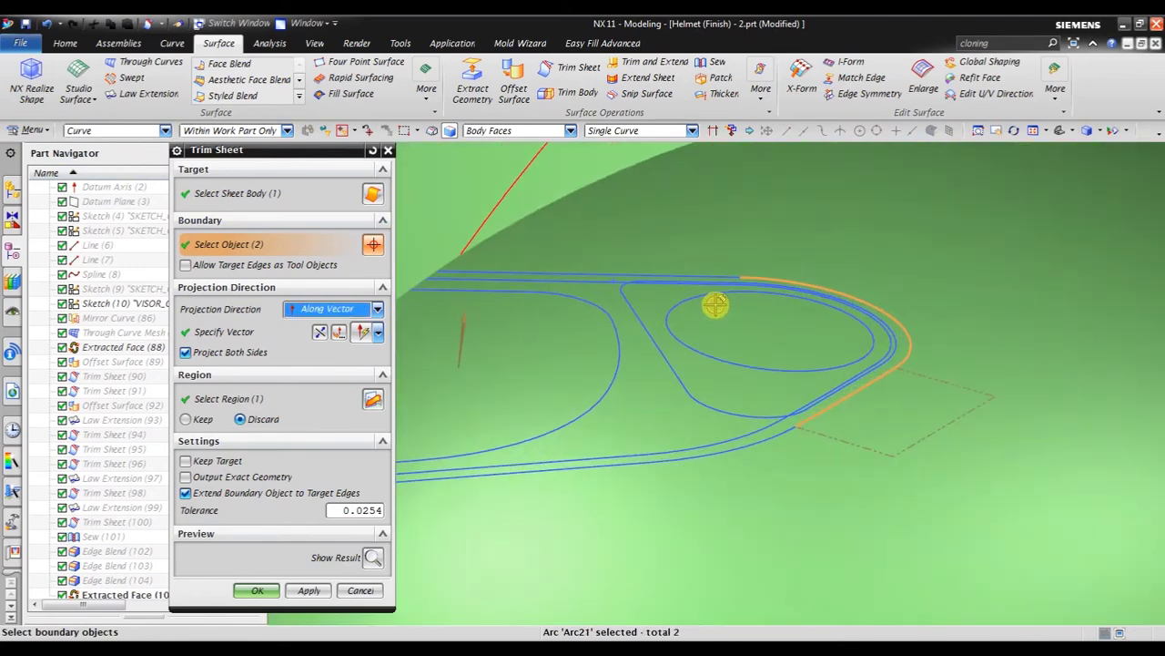
{"action": "left_click", "coordinate": [676, 277]}
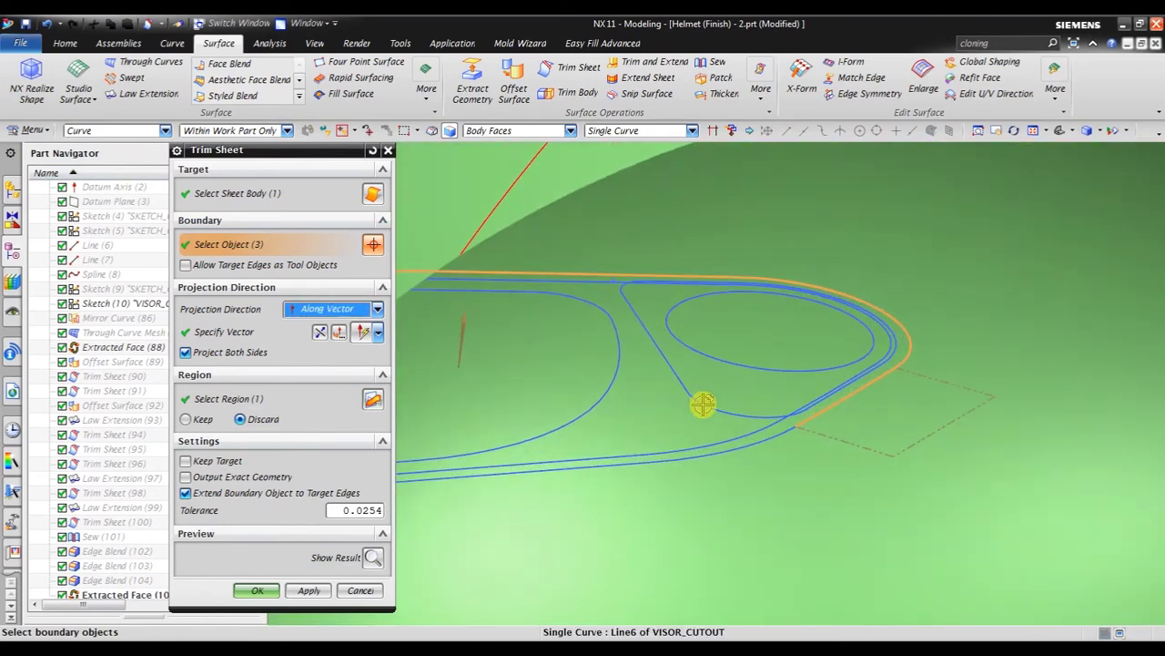
{"action": "left_click", "coordinate": [690, 456]}
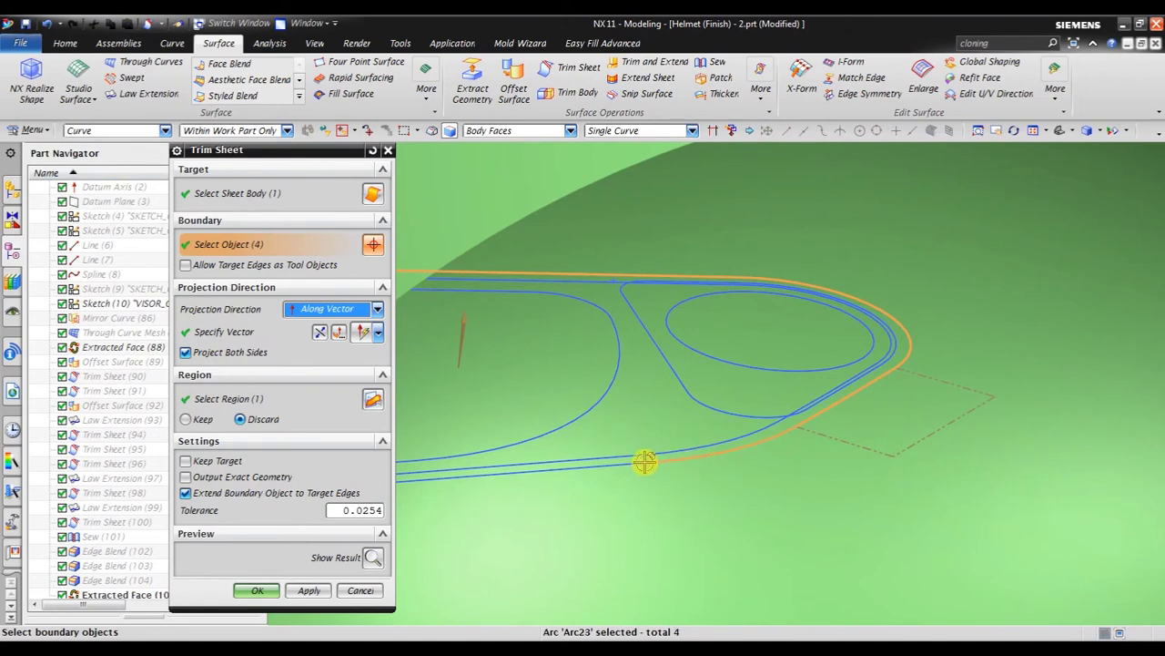
{"action": "left_click", "coordinate": [631, 463]}
{"action": "scroll", "coordinate": [657, 446], "scroll_direction": "down", "scroll_amount": 1}
{"action": "scroll", "coordinate": [657, 446], "scroll_direction": "down", "scroll_amount": 3}
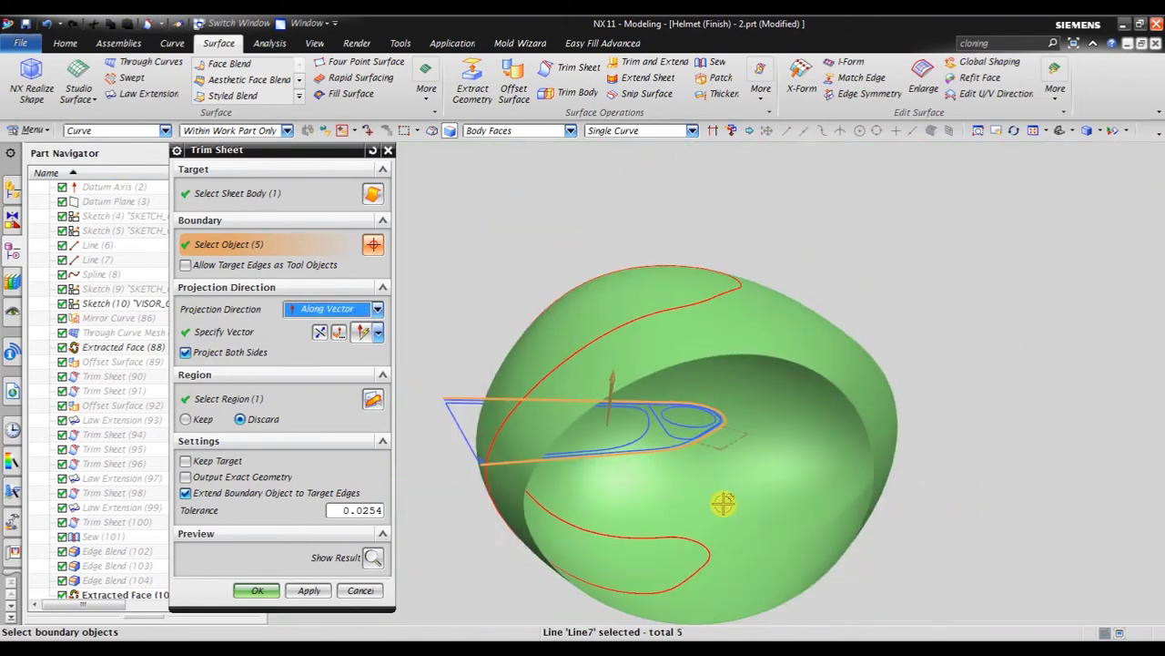
{"action": "middle_click_drag", "start_coordinate": [723, 498], "coordinate": [716, 528]}
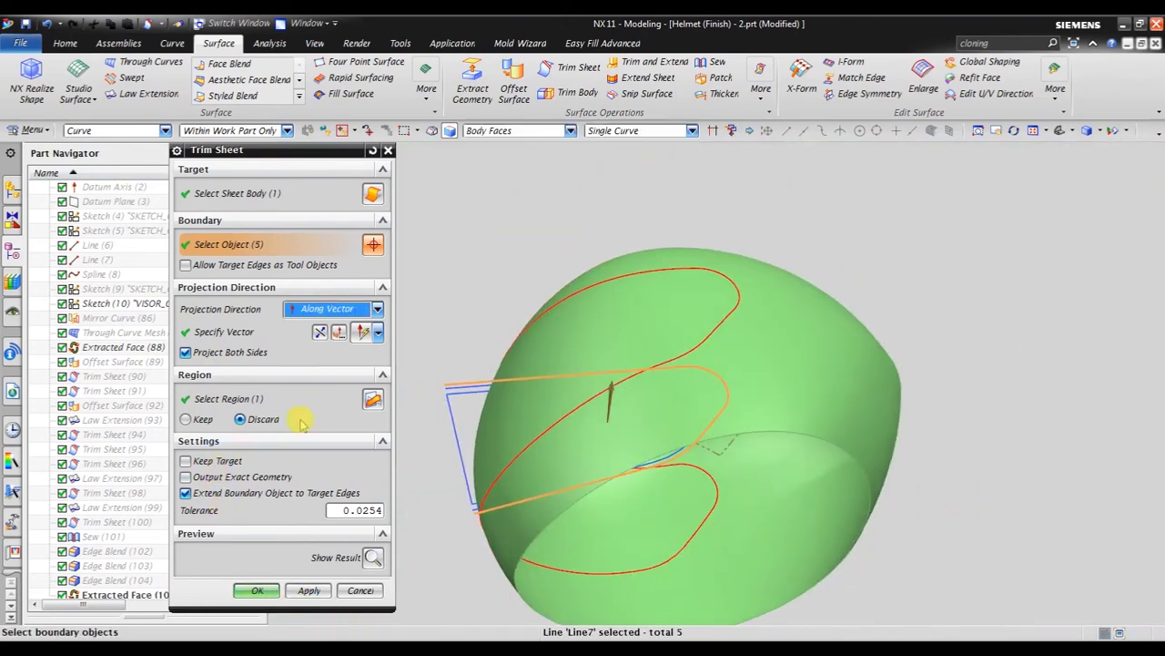
Discard the helmet sheet's large outer region and apply the trim
{"action": "left_click", "coordinate": [372, 399]}
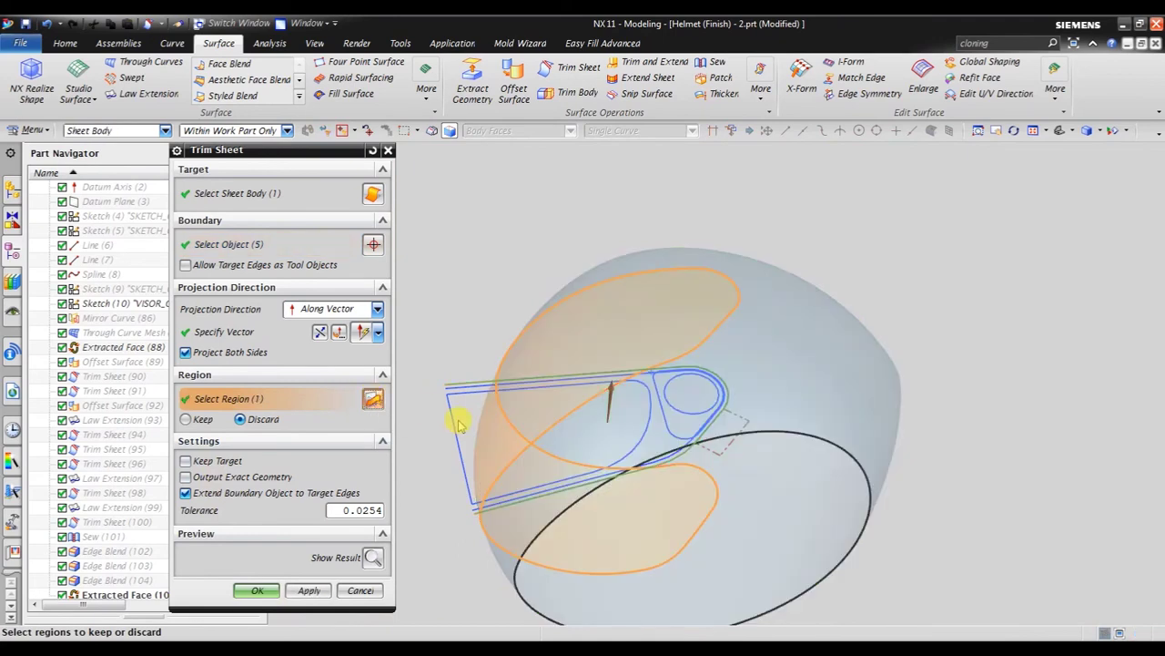
{"action": "left_click", "coordinate": [720, 325], "text": "shift"}
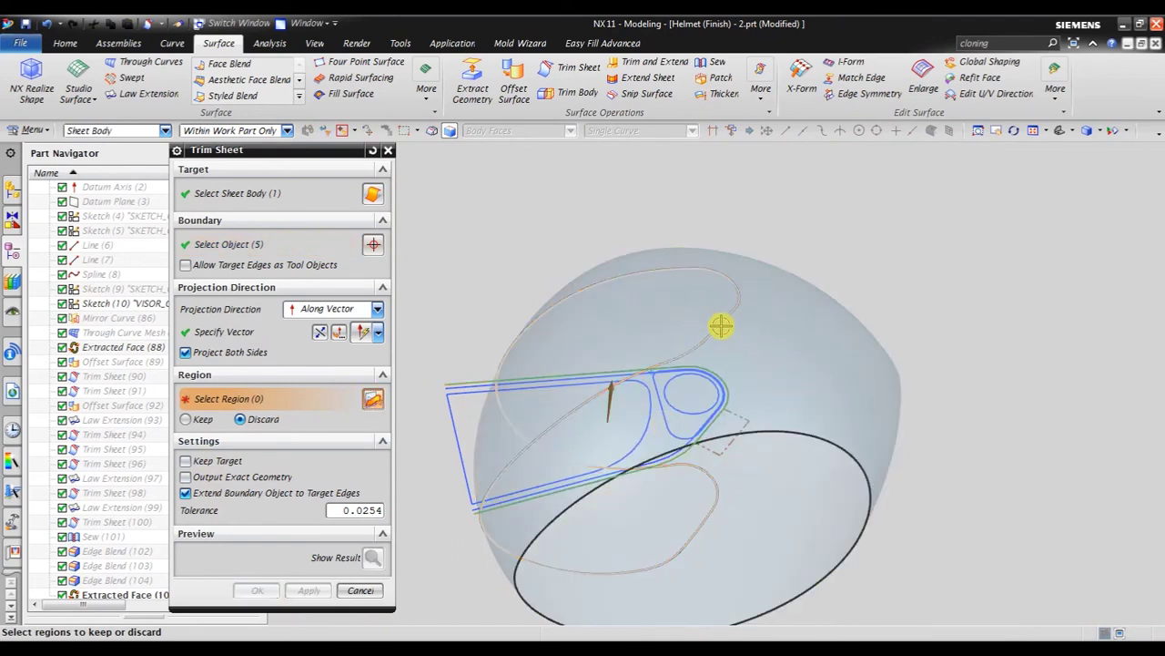
{"action": "left_click", "coordinate": [766, 312]}
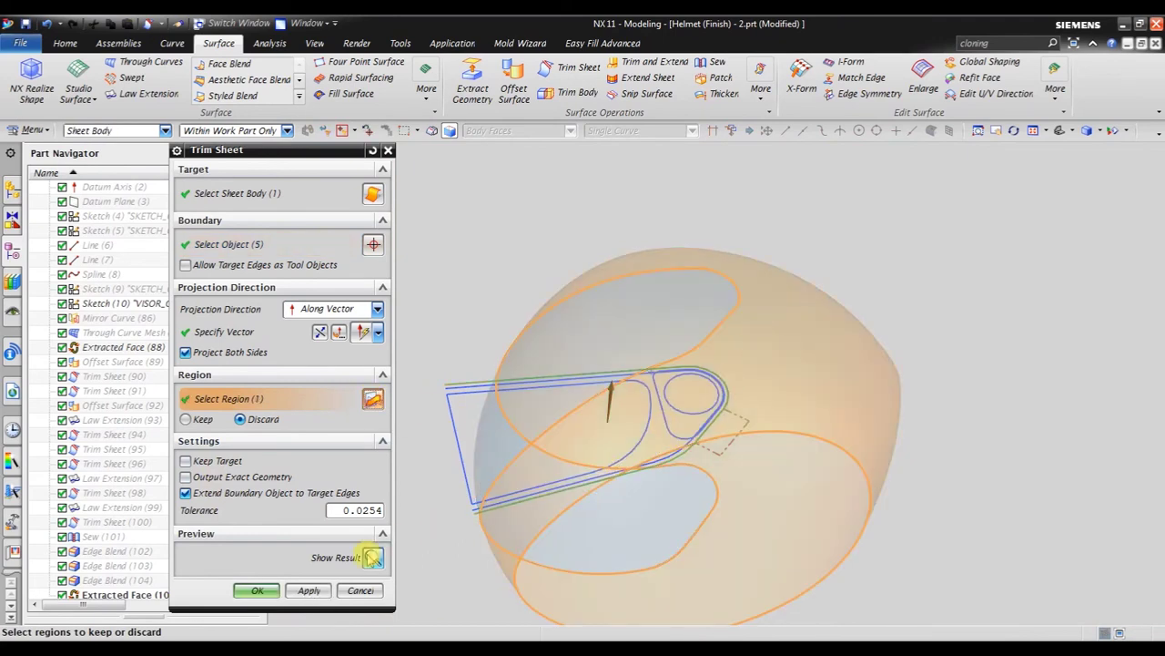
{"action": "left_click", "coordinate": [275, 590]}
{"action": "mouse_move", "coordinate": [588, 307]}
{"action": "middle_mouse_down"}
{"action": "mouse_move", "coordinate": [549, 369]}
{"action": "mouse_move", "coordinate": [567, 370]}
{"action": "mouse_move", "coordinate": [468, 356]}
{"action": "middle_mouse_up"}
Hide the VISOR_CUTOUT sketch curves, then select Law Extension (93) to redisplay its body
{"action": "left_click", "coordinate": [141, 306]}
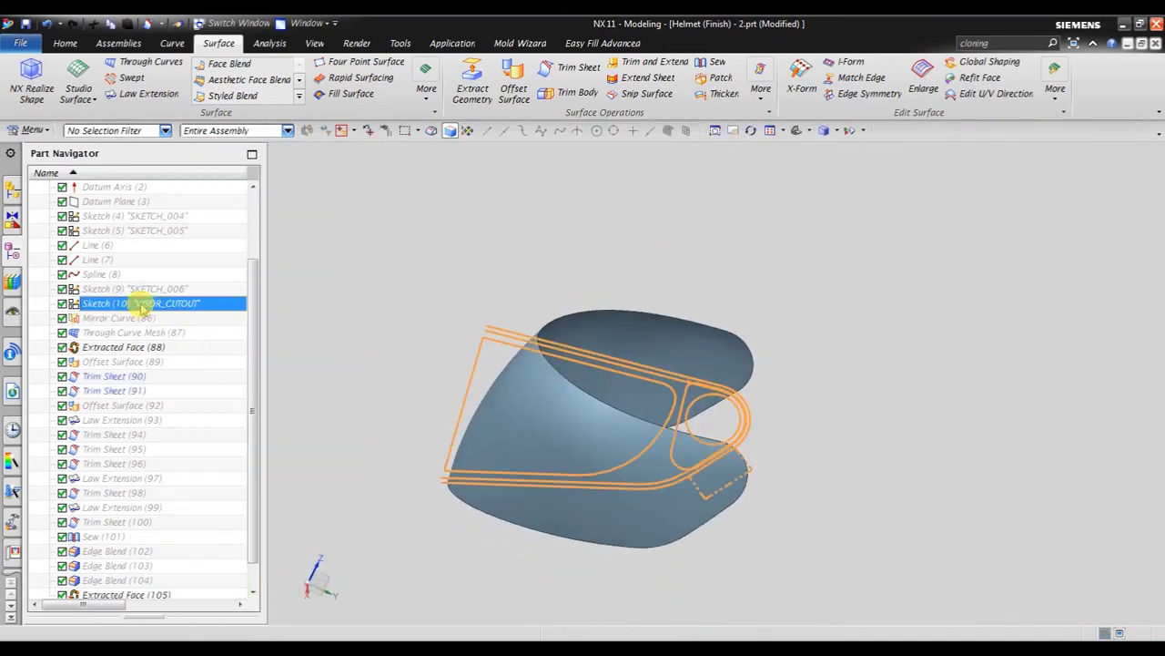
{"action": "right_click", "coordinate": [138, 308]}
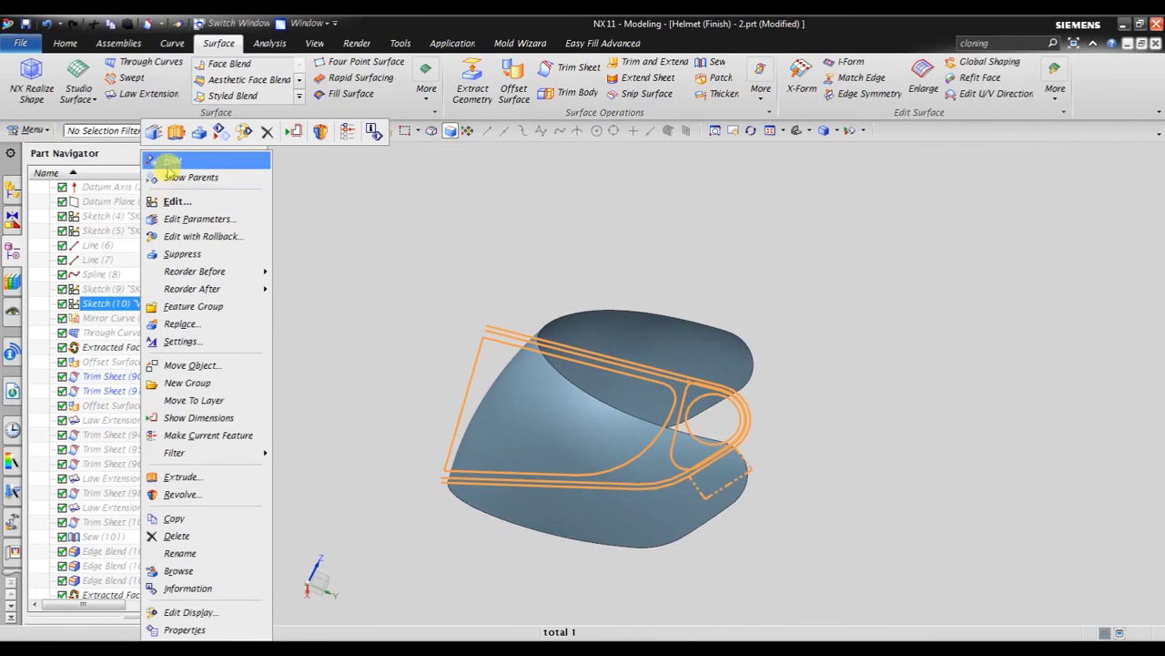
{"action": "left_click", "coordinate": [171, 162]}
{"action": "mouse_move", "coordinate": [741, 458]}
{"action": "middle_mouse_down"}
{"action": "mouse_move", "coordinate": [687, 432]}
{"action": "mouse_move", "coordinate": [624, 425]}
{"action": "mouse_move", "coordinate": [616, 458]}
{"action": "mouse_move", "coordinate": [622, 375]}
{"action": "mouse_move", "coordinate": [574, 336]}
{"action": "mouse_move", "coordinate": [555, 263]}
{"action": "mouse_move", "coordinate": [541, 301]}
{"action": "mouse_move", "coordinate": [554, 333]}
{"action": "mouse_move", "coordinate": [531, 338]}
{"action": "middle_mouse_up"}
{"action": "scroll", "coordinate": [614, 333], "scroll_direction": "up", "scroll_amount": 1}
{"action": "scroll", "coordinate": [615, 334], "scroll_direction": "up", "scroll_amount": 3}
{"action": "scroll", "coordinate": [616, 333], "scroll_direction": "down", "scroll_amount": 4}
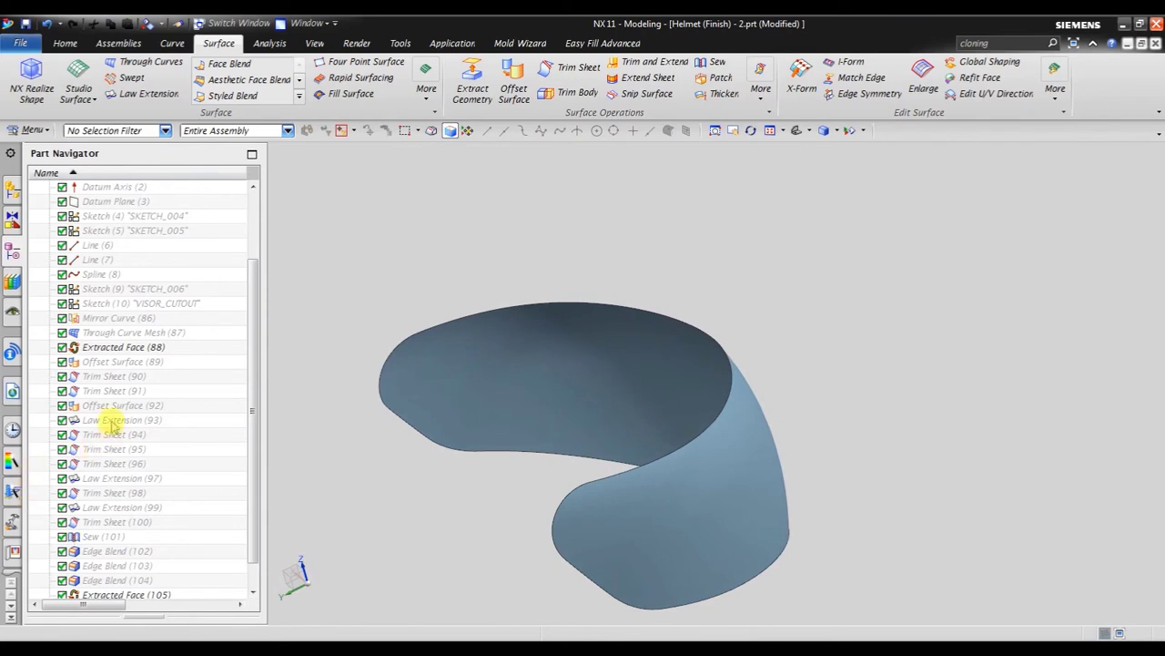
{"action": "left_click", "coordinate": [110, 421]}
{"action": "right_click", "coordinate": [121, 432]}
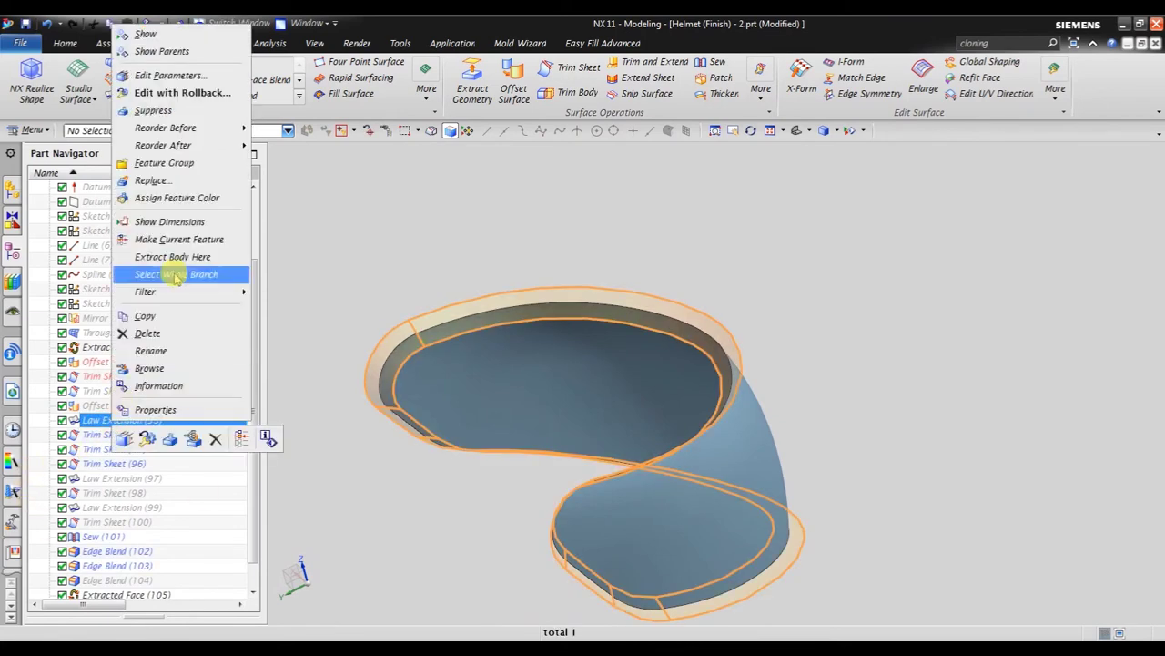
Show the hidden helmet body again and orbit it to face the visor cutout
{"action": "left_click", "coordinate": [216, 38]}
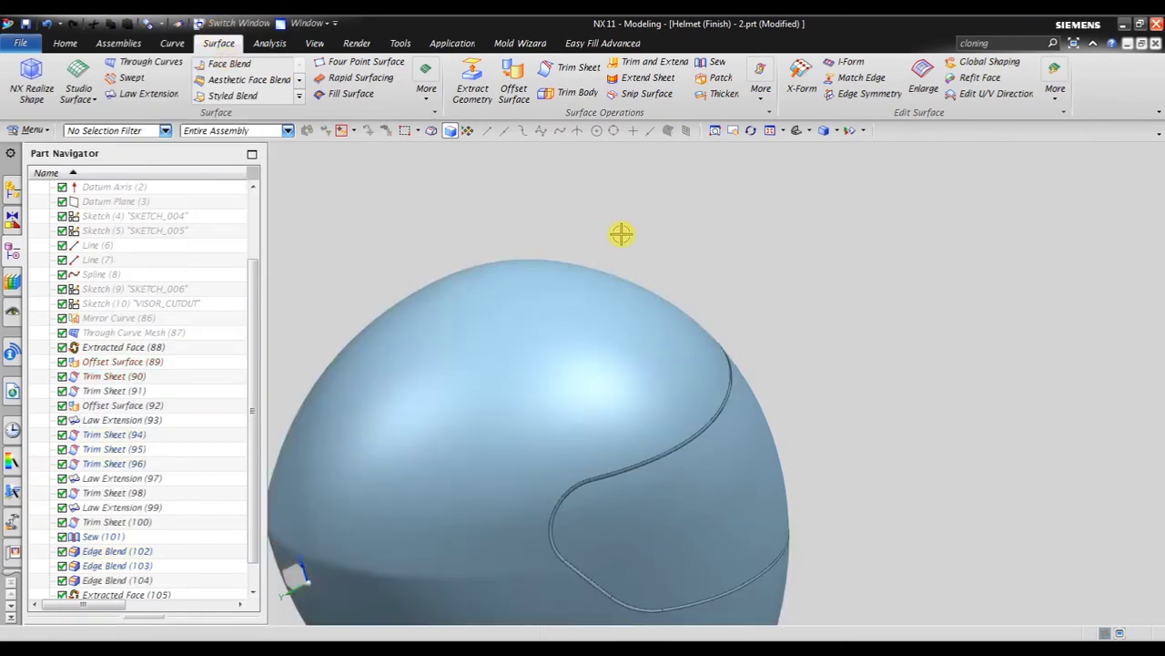
{"action": "mouse_move", "coordinate": [714, 265]}
{"action": "middle_mouse_down"}
{"action": "mouse_move", "coordinate": [687, 229]}
{"action": "mouse_move", "coordinate": [657, 249]}
{"action": "middle_mouse_up"}
{"action": "scroll", "coordinate": [762, 349], "scroll_direction": "down", "scroll_amount": 1}
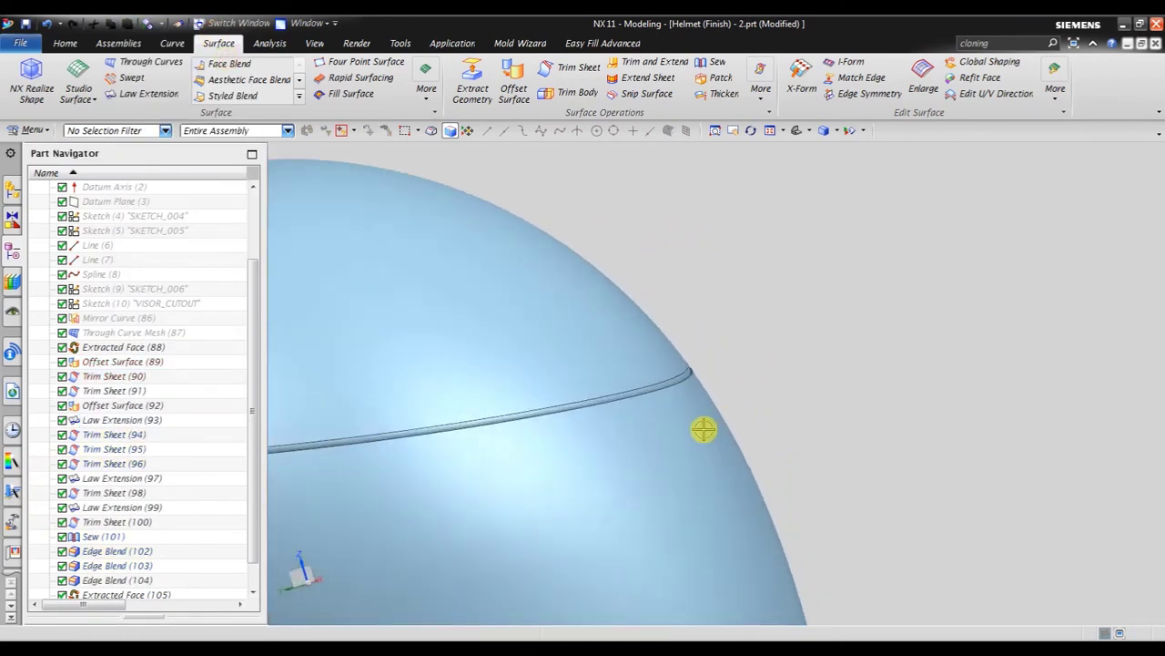
{"action": "scroll", "coordinate": [702, 427], "scroll_direction": "down", "scroll_amount": 1}
{"action": "scroll", "coordinate": [697, 377], "scroll_direction": "down", "scroll_amount": 1}
{"action": "mouse_move", "coordinate": [708, 330]}
{"action": "middle_mouse_down"}
{"action": "mouse_move", "coordinate": [737, 322]}
{"action": "mouse_move", "coordinate": [756, 292]}
{"action": "middle_mouse_up"}
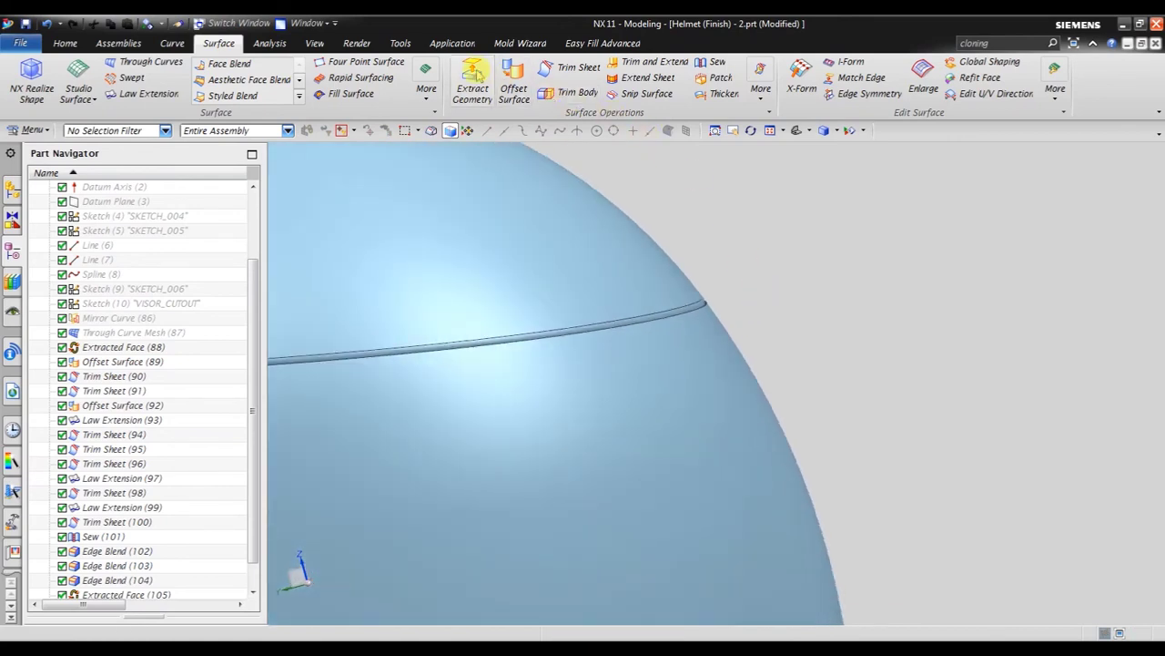
Cut the helmet with a section plane on the WCS and orbit to inspect the rim
{"action": "left_click", "coordinate": [315, 45]}
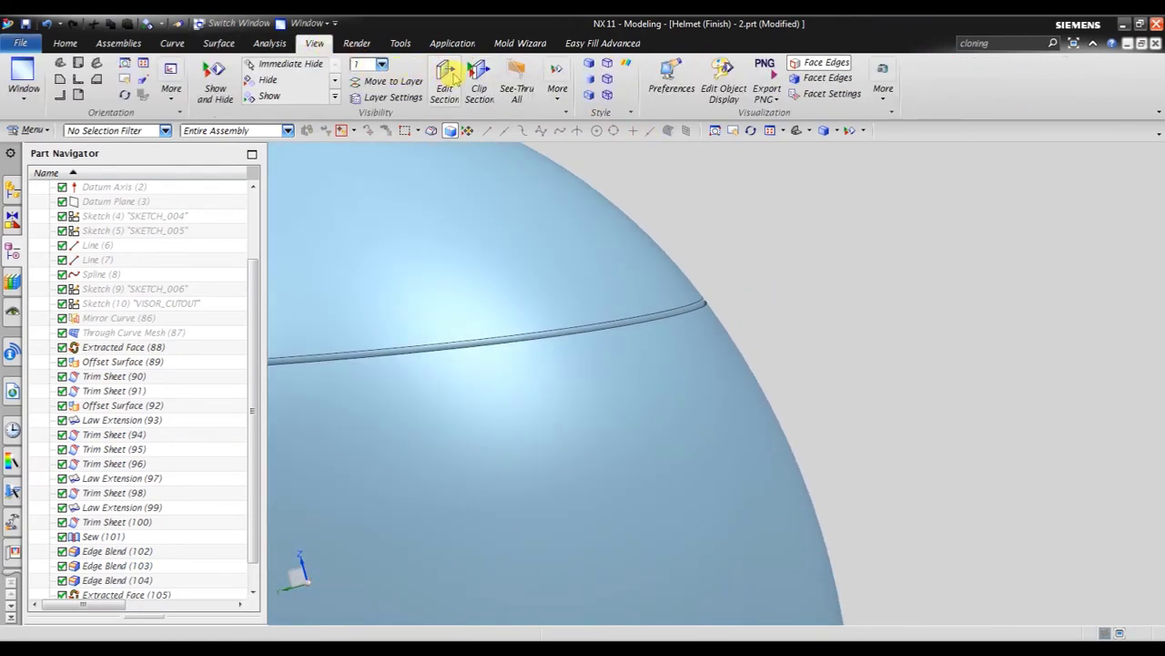
{"action": "left_click", "coordinate": [446, 76]}
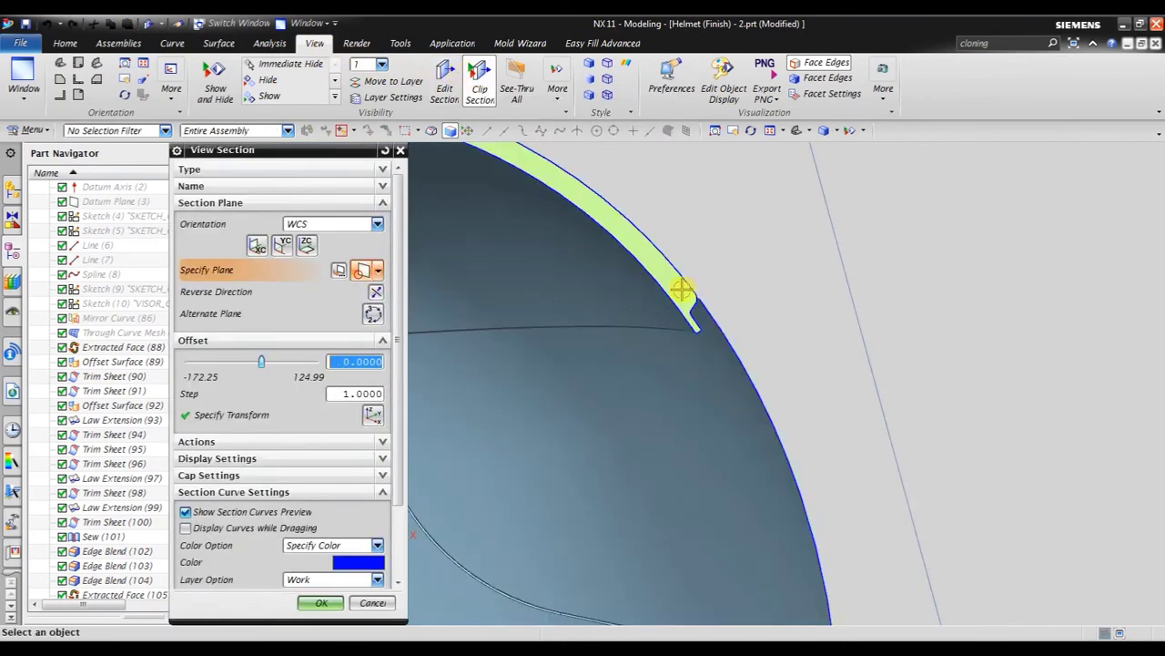
{"action": "scroll", "coordinate": [681, 289], "scroll_direction": "up", "scroll_amount": 3}
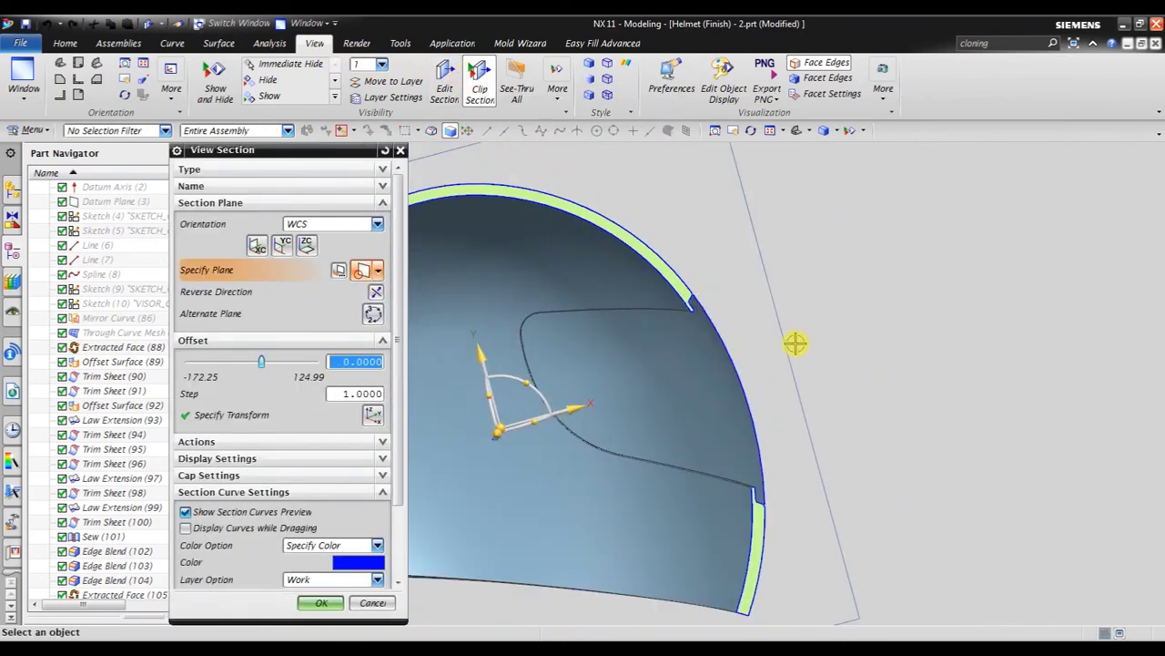
{"action": "left_click", "coordinate": [326, 604]}
{"action": "mouse_move", "coordinate": [783, 301]}
{"action": "middle_mouse_down"}
{"action": "mouse_move", "coordinate": [670, 308]}
{"action": "mouse_move", "coordinate": [709, 293]}
{"action": "middle_mouse_up"}
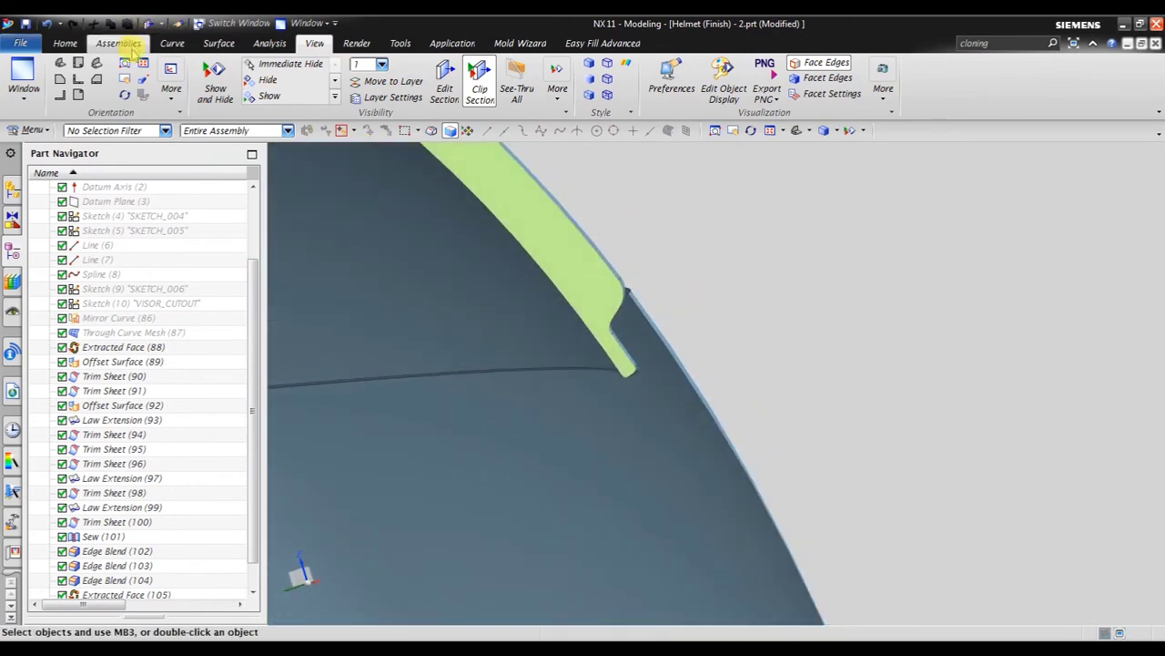
Select the visor rim face for a Thicken feature
{"action": "left_click", "coordinate": [217, 45]}
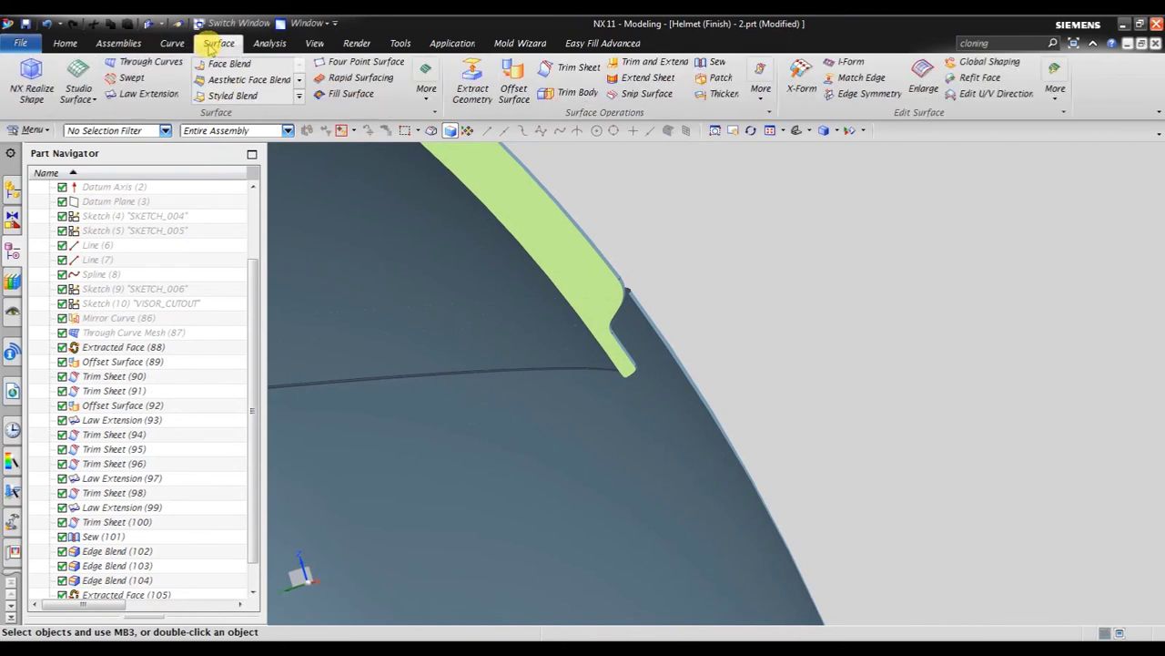
{"action": "left_click", "coordinate": [724, 96]}
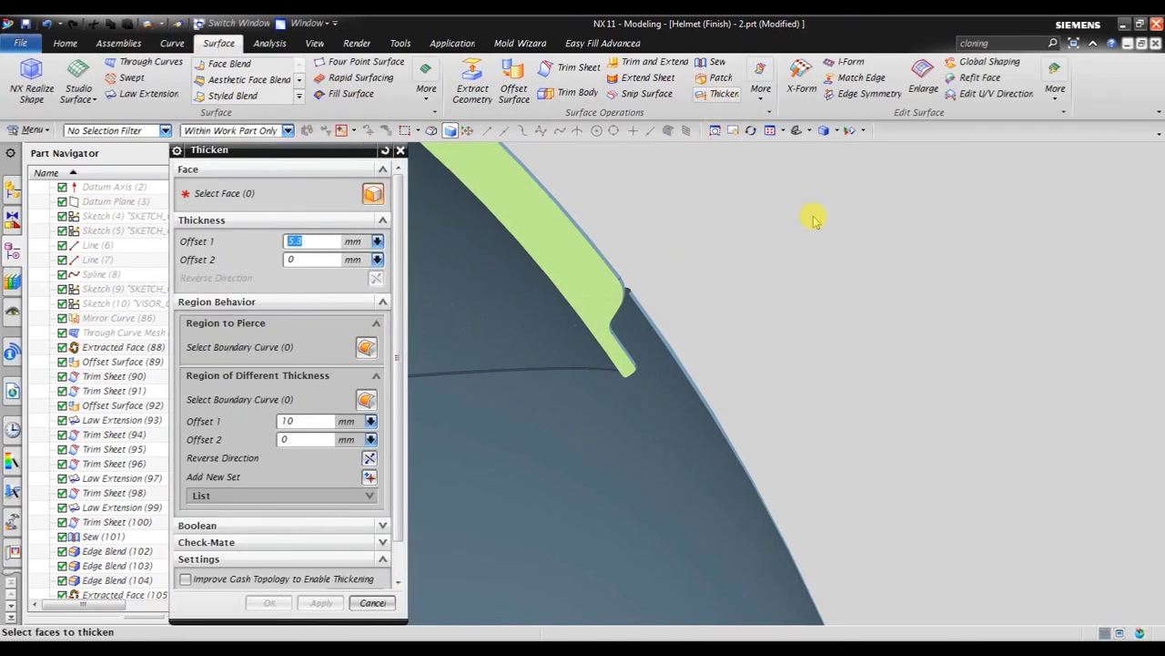
{"action": "middle_click_drag", "start_coordinate": [814, 218], "coordinate": [807, 325]}
{"action": "left_click", "coordinate": [749, 366]}
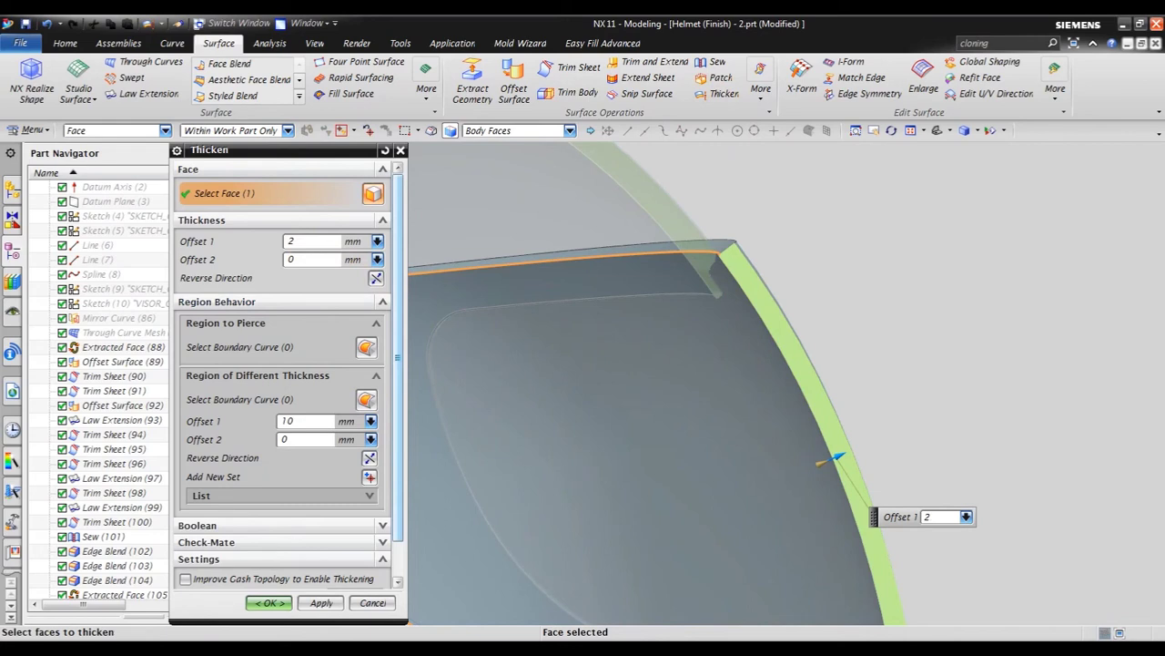
Reverse the 2 mm thickening direction, check the preview and create Thicken (107)
{"action": "left_click", "coordinate": [376, 280]}
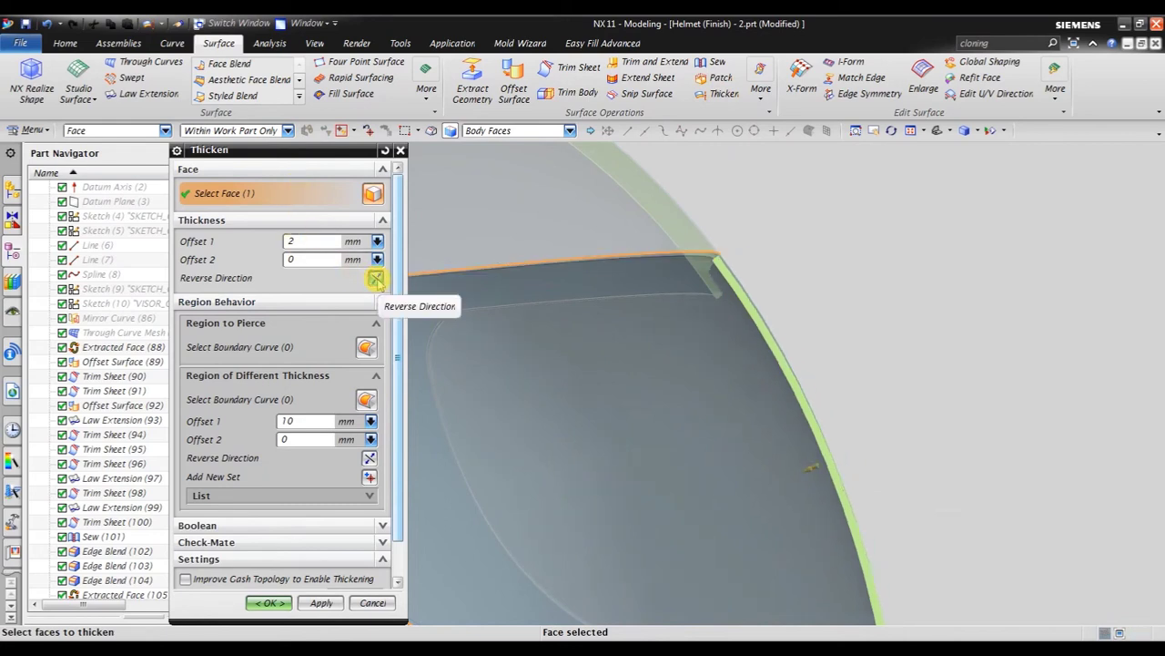
{"action": "middle_click_drag", "start_coordinate": [846, 267], "coordinate": [835, 265]}
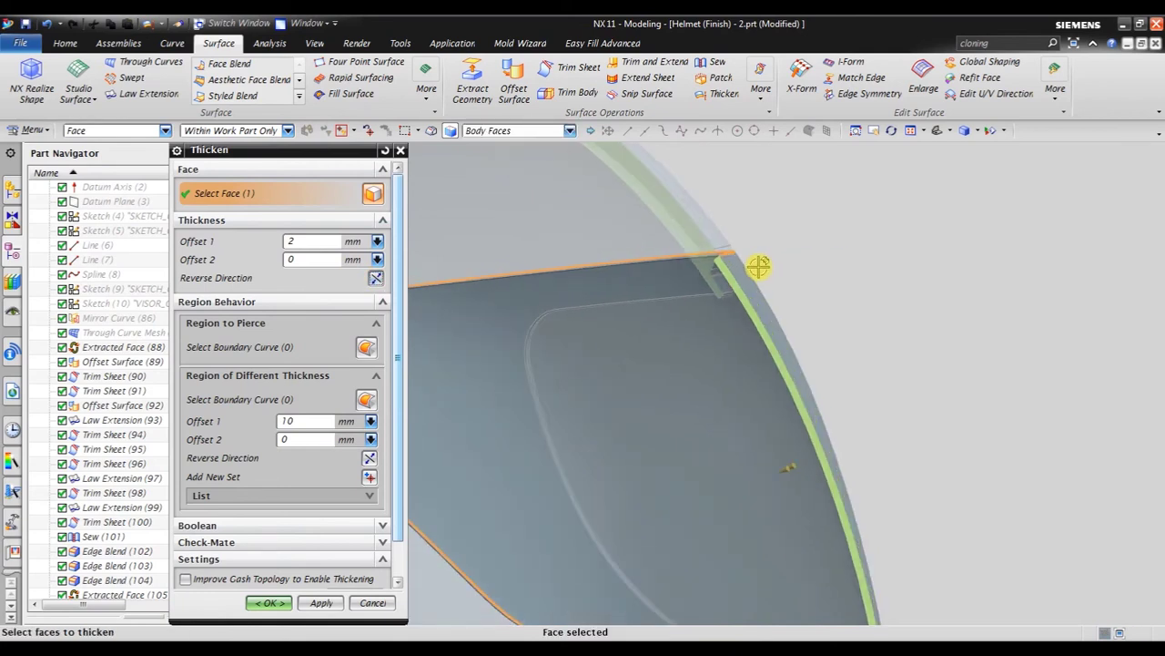
{"action": "scroll", "coordinate": [756, 265], "scroll_direction": "up", "scroll_amount": 2}
{"action": "mouse_move", "coordinate": [708, 270]}
{"action": "middle_mouse_down"}
{"action": "mouse_move", "coordinate": [718, 268]}
{"action": "mouse_move", "coordinate": [617, 333]}
{"action": "middle_mouse_up"}
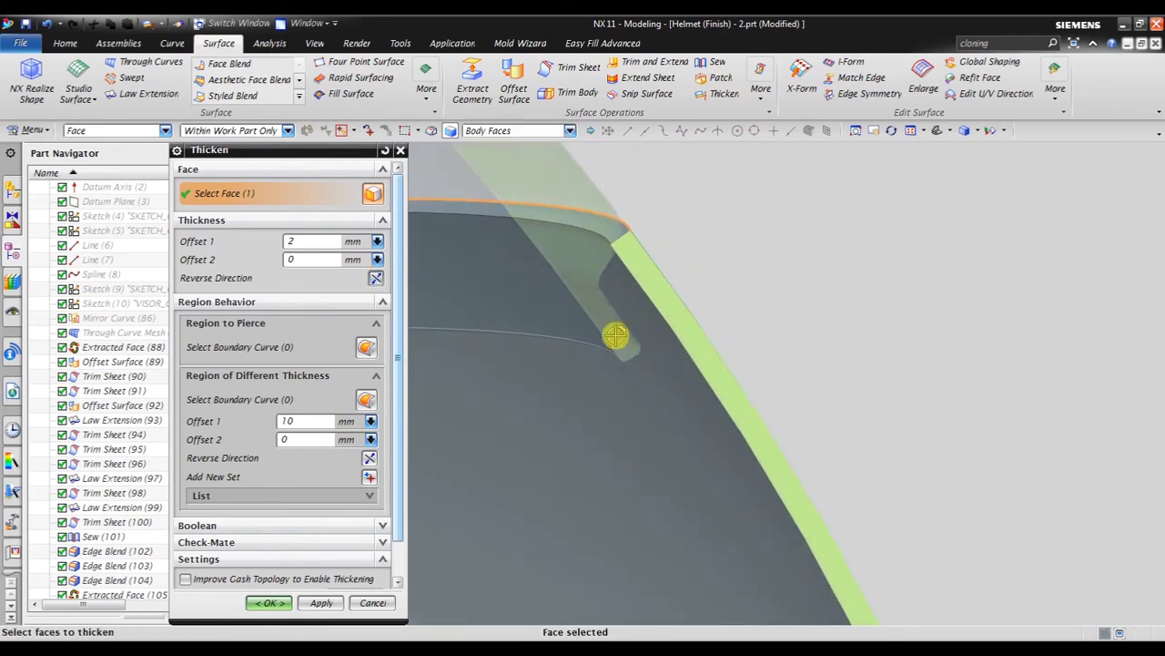
{"action": "left_click", "coordinate": [282, 606]}
{"action": "scroll", "coordinate": [591, 375], "scroll_direction": "up", "scroll_amount": 1}
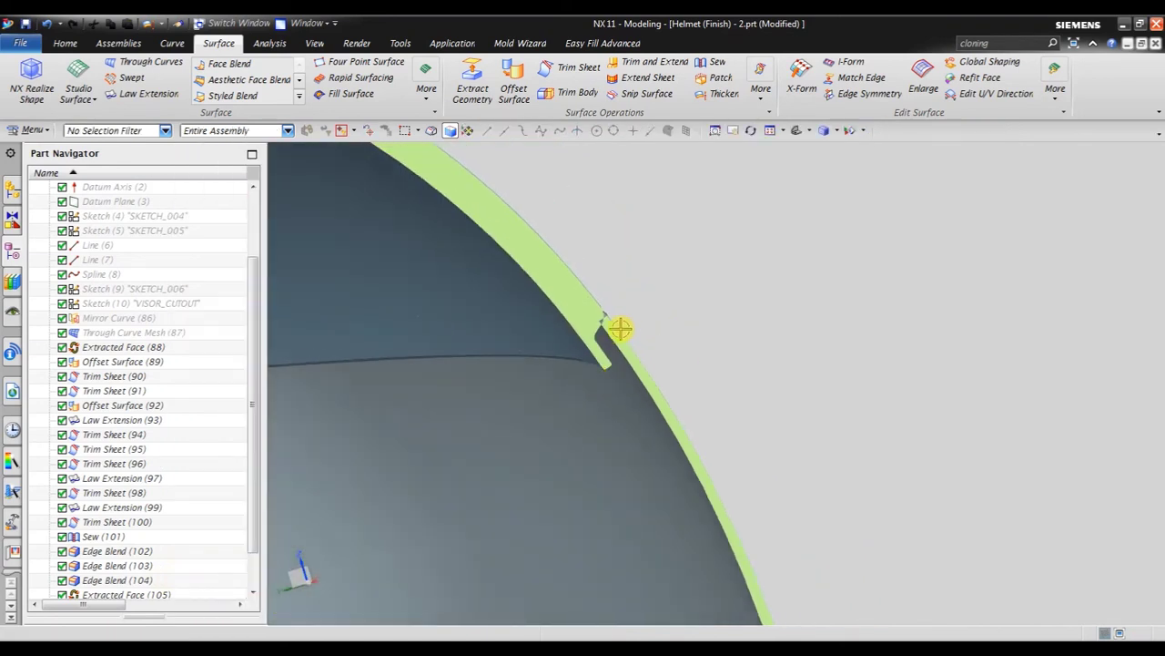
{"action": "scroll", "coordinate": [601, 330], "scroll_direction": "up", "scroll_amount": 1}
{"action": "scroll", "coordinate": [587, 331], "scroll_direction": "up", "scroll_amount": 1}
{"action": "scroll", "coordinate": [581, 336], "scroll_direction": "down", "scroll_amount": 3}
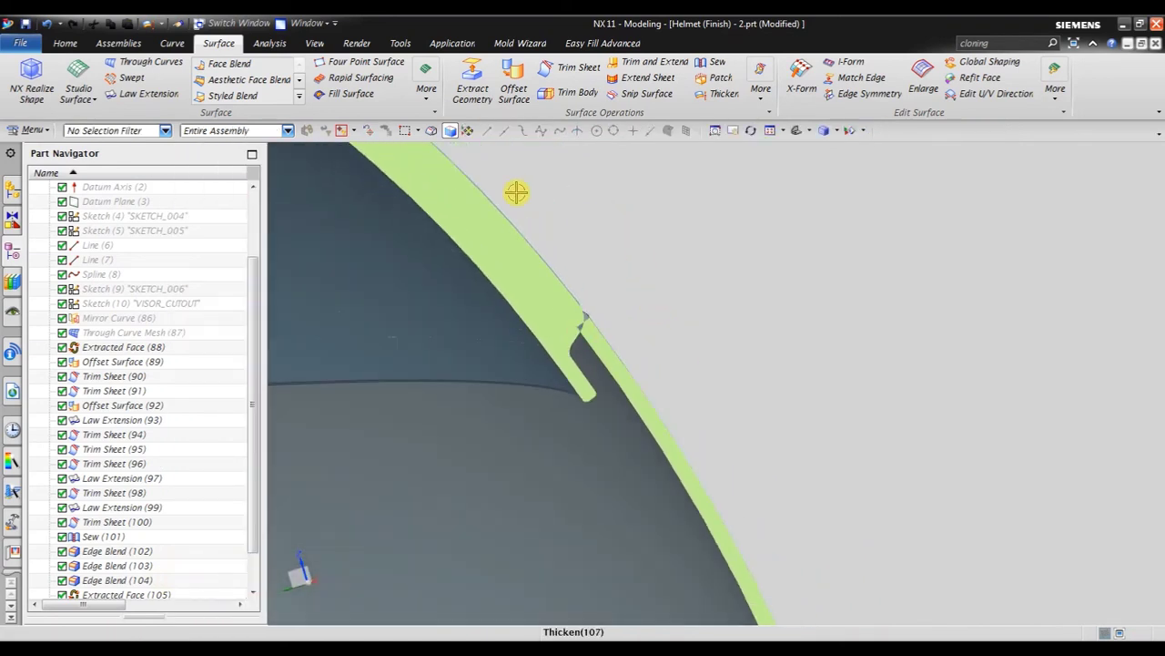
Extract a body copy of the offset shell
{"action": "left_click", "coordinate": [479, 88]}
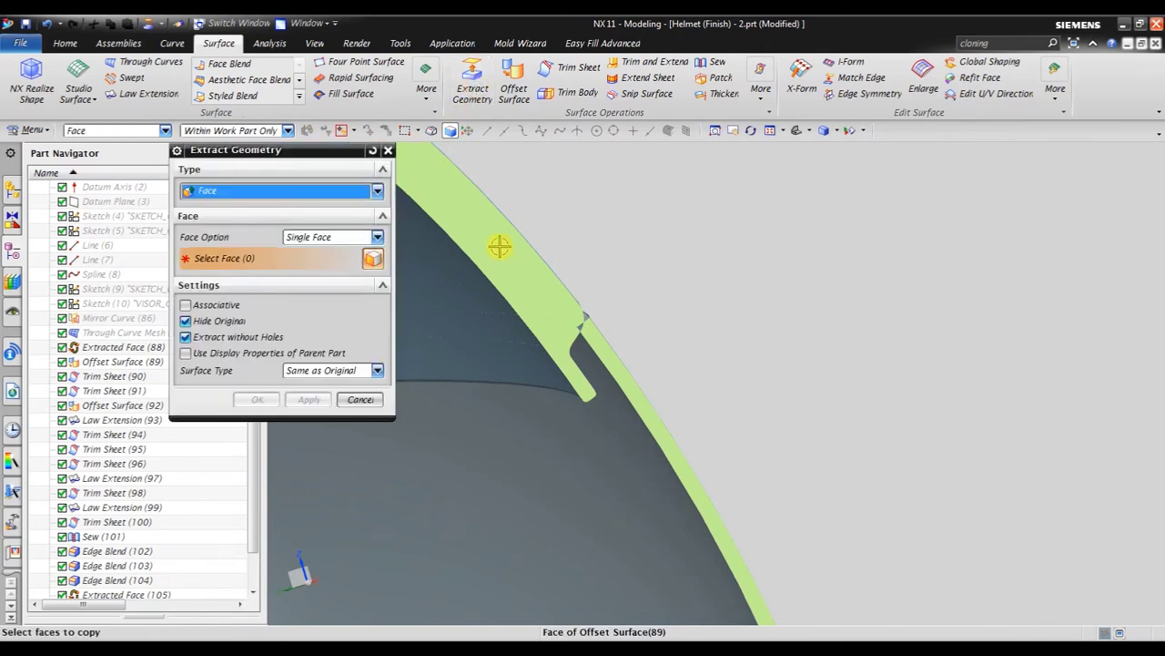
{"action": "left_click", "coordinate": [377, 191]}
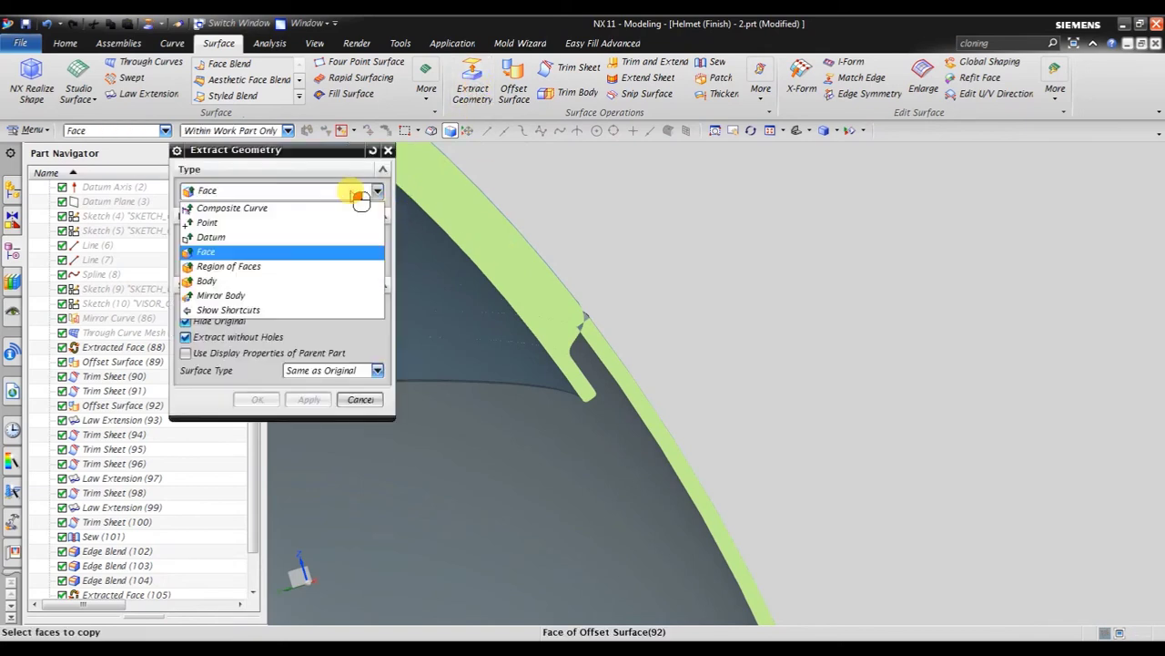
{"action": "left_click", "coordinate": [339, 280]}
{"action": "left_click", "coordinate": [481, 362]}
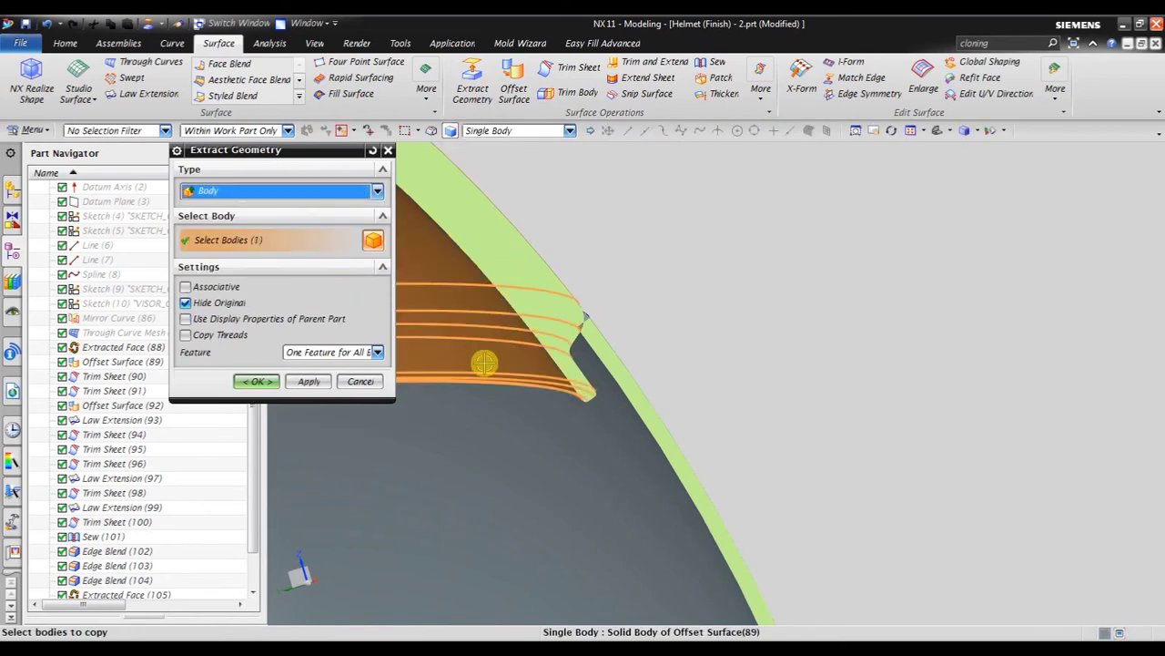
{"action": "left_click", "coordinate": [253, 382]}
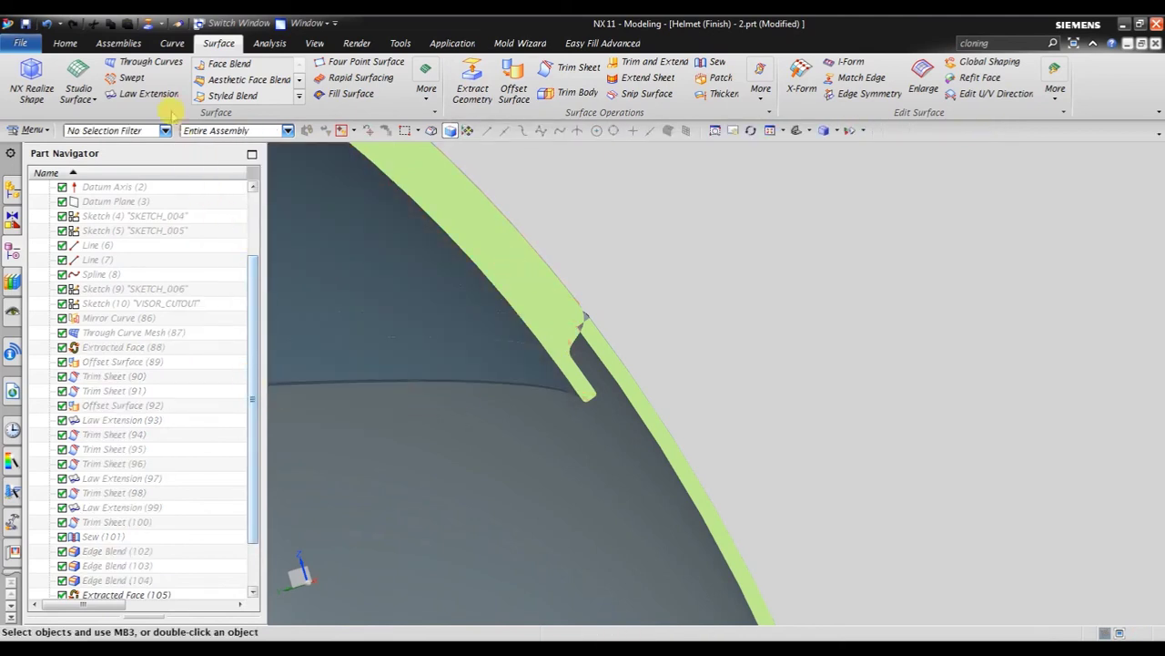
Subtract the extracted shell from the thickened rim body to remove its inward tab
{"action": "left_click", "coordinate": [69, 43]}
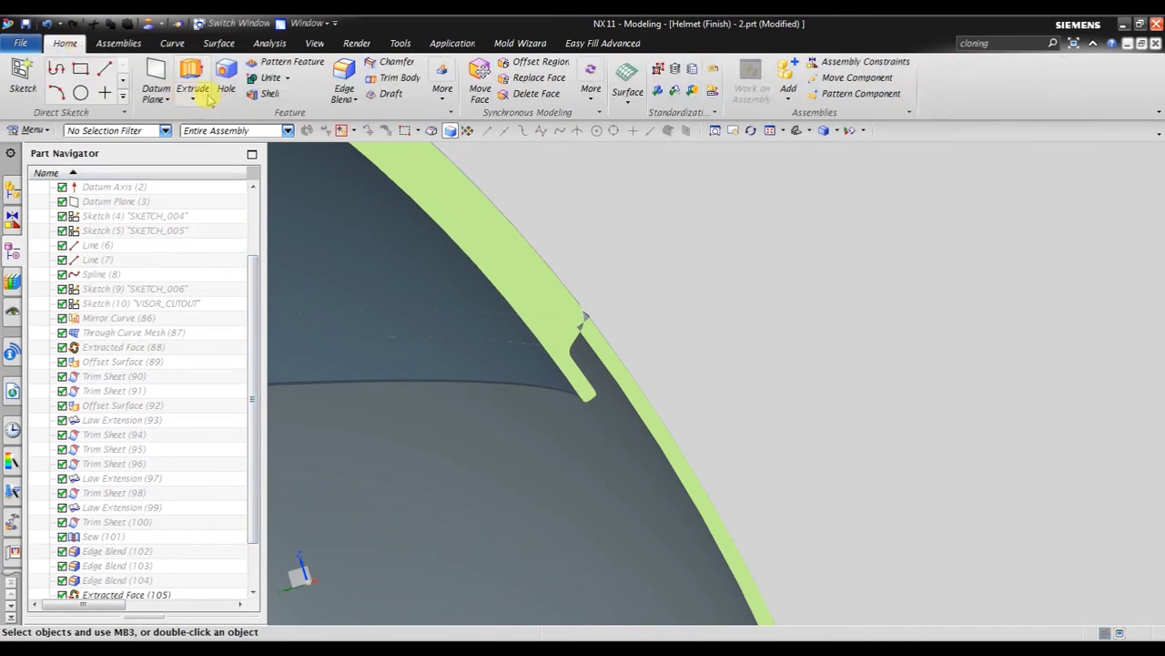
{"action": "left_click", "coordinate": [293, 80]}
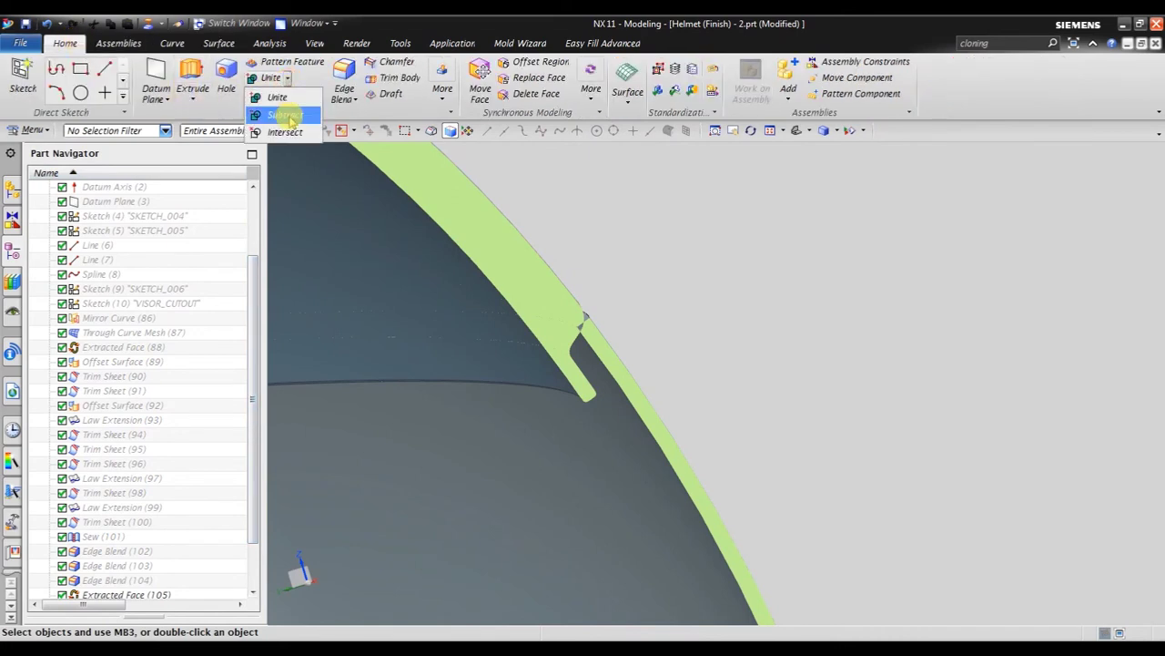
{"action": "left_click", "coordinate": [278, 109]}
{"action": "scroll", "coordinate": [583, 346], "scroll_direction": "up", "scroll_amount": 2}
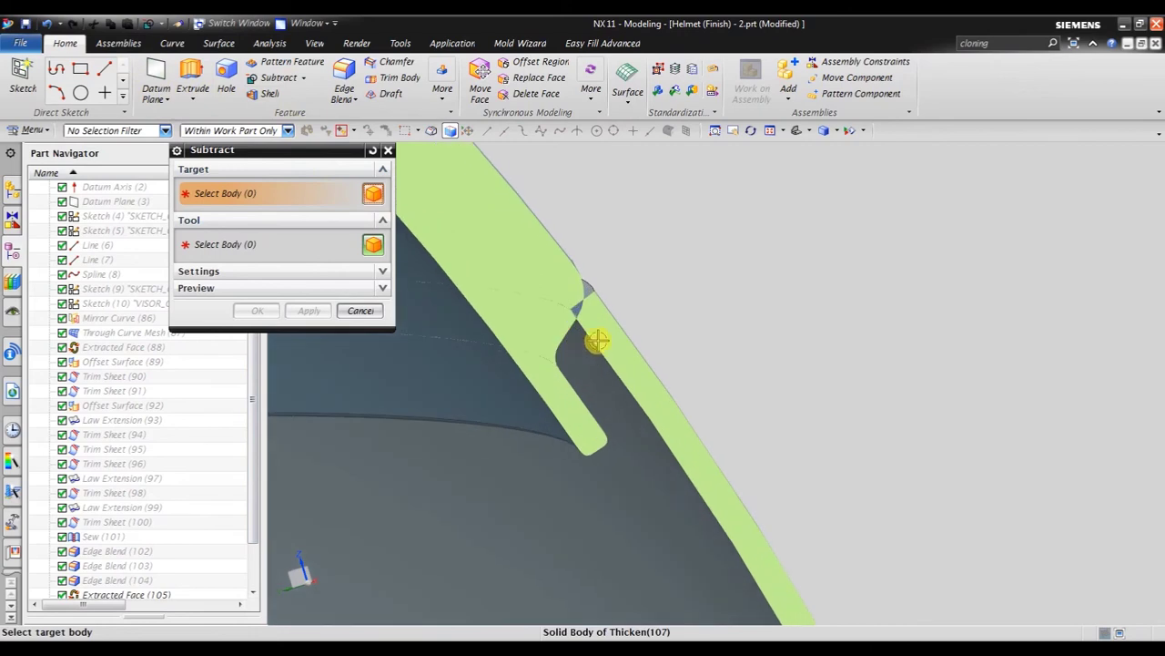
{"action": "left_click", "coordinate": [596, 332]}
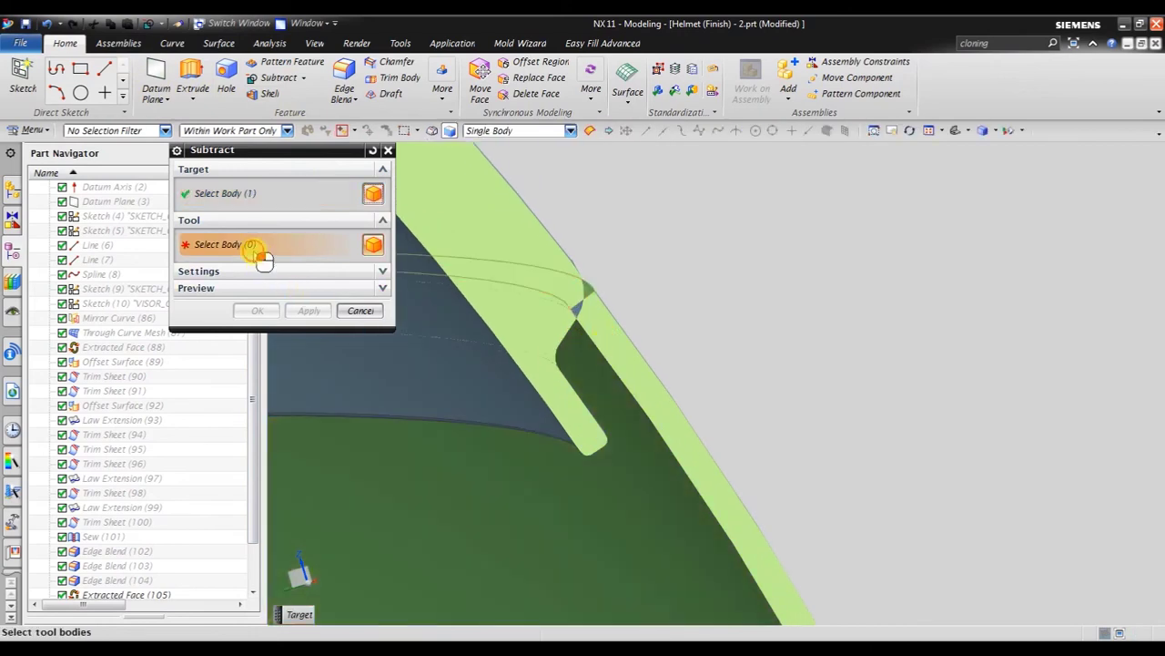
{"action": "left_click", "coordinate": [506, 229]}
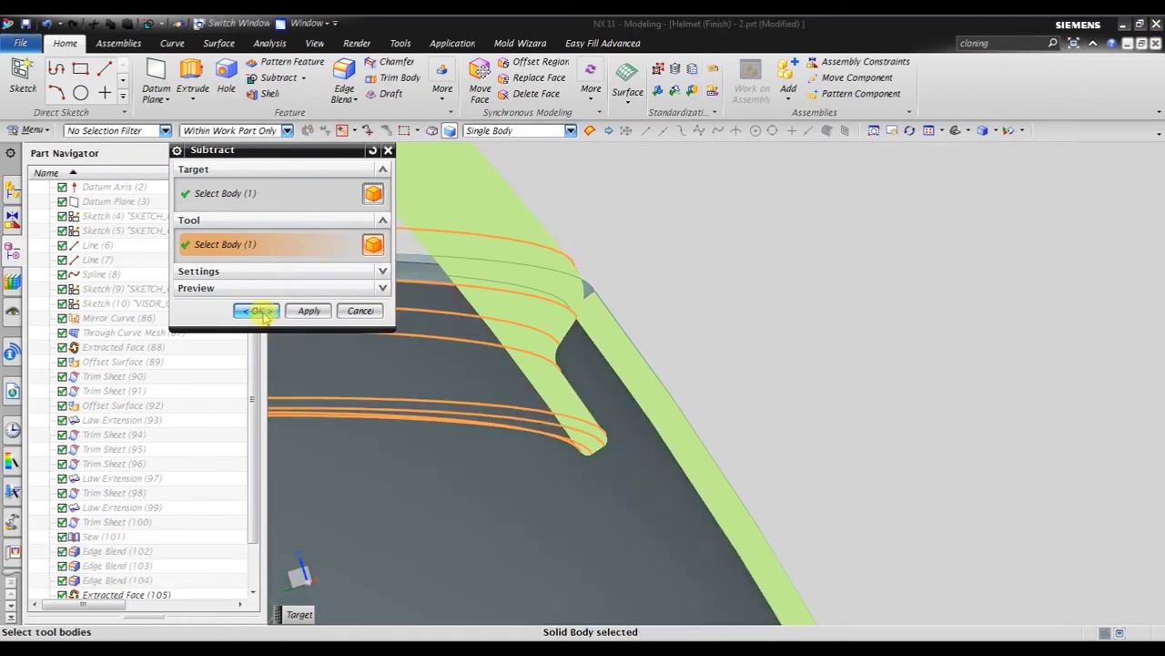
{"action": "left_click", "coordinate": [260, 311]}
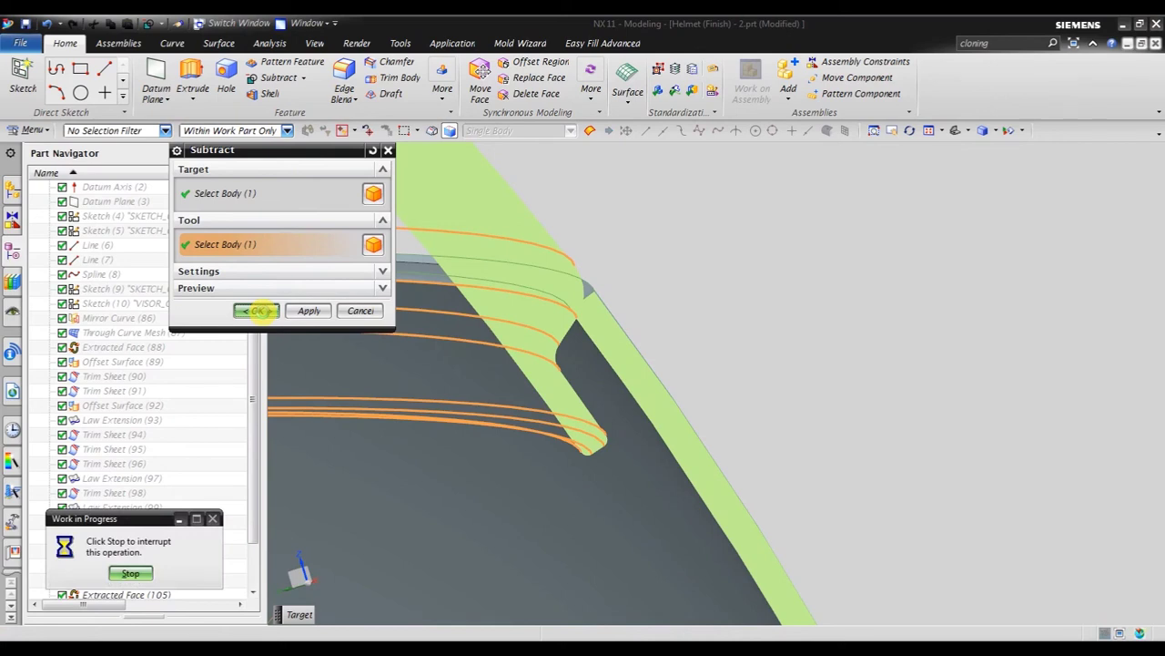
{"action": "mouse_move", "coordinate": [579, 286]}
{"action": "middle_mouse_down"}
{"action": "mouse_move", "coordinate": [598, 312]}
{"action": "mouse_move", "coordinate": [653, 325]}
{"action": "mouse_move", "coordinate": [621, 327]}
{"action": "mouse_move", "coordinate": [598, 307]}
{"action": "middle_mouse_up"}
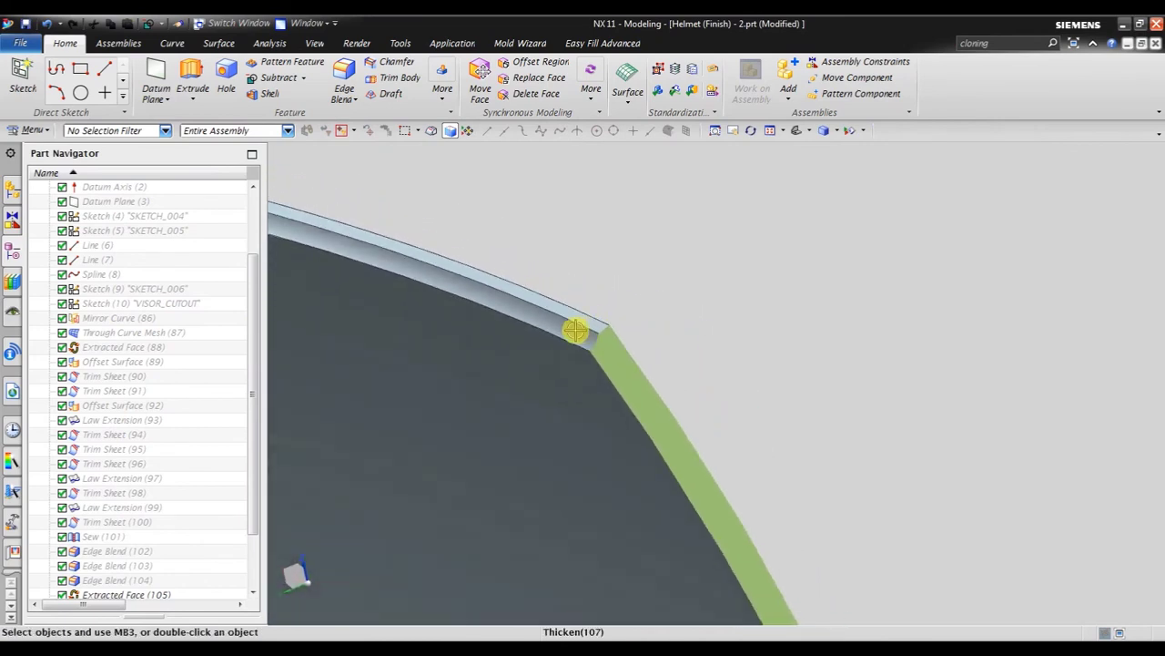
{"action": "left_click", "coordinate": [314, 43]}
Turn off the section cut to show the full helmet shell
{"action": "left_click", "coordinate": [480, 86]}
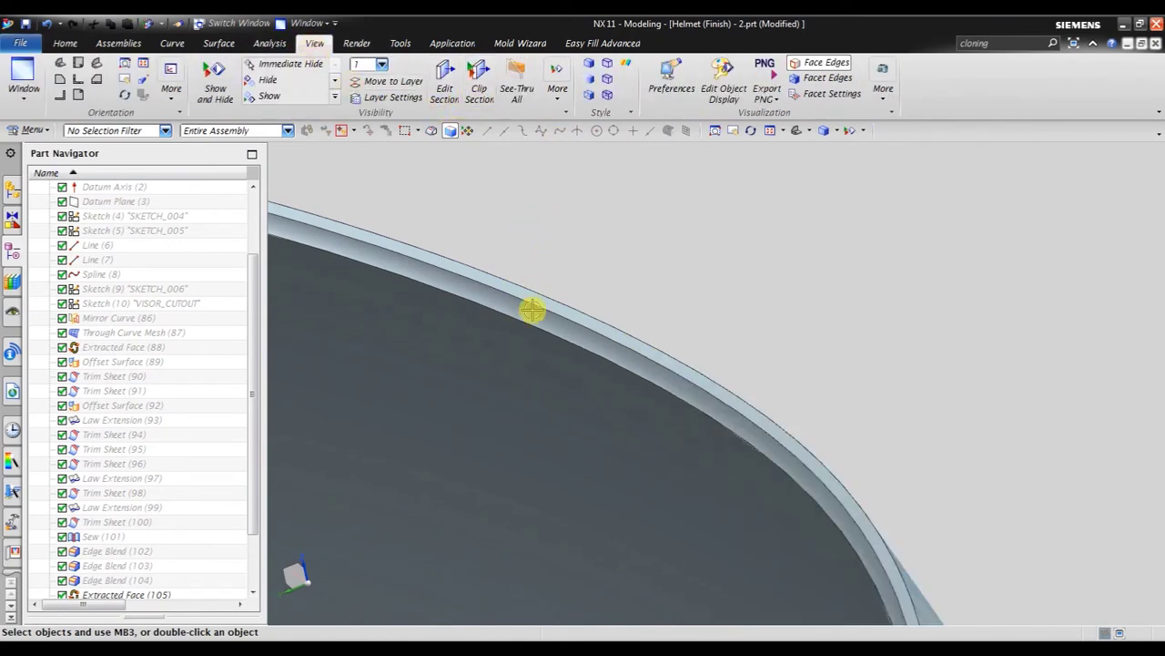
{"action": "scroll", "coordinate": [541, 208], "scroll_direction": "down", "scroll_amount": 3}
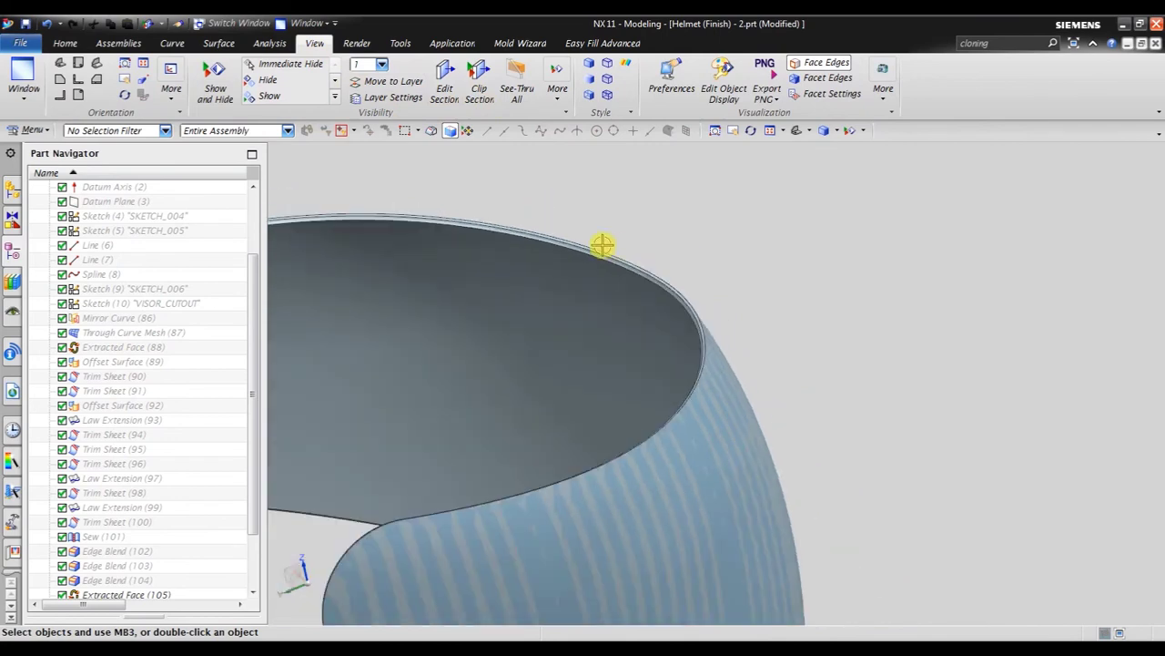
{"action": "scroll", "coordinate": [601, 244], "scroll_direction": "down", "scroll_amount": 2}
{"action": "scroll", "coordinate": [132, 522], "scroll_direction": "down", "scroll_amount": 2}
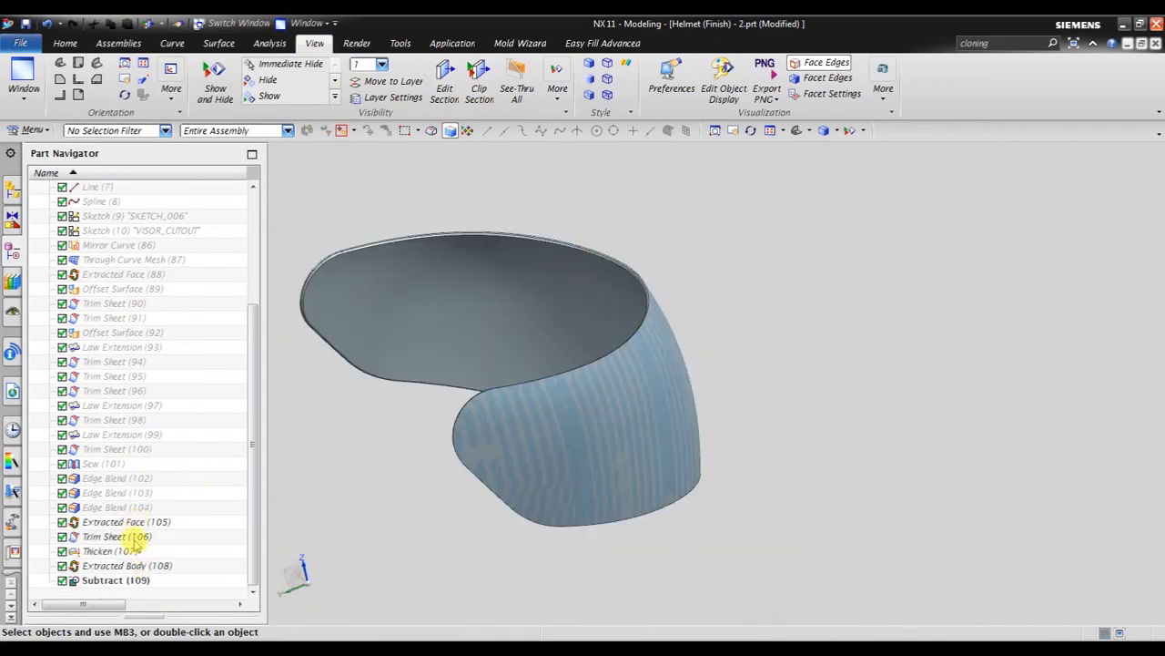
Hide the Trim Sheet (106) body and rotate the helmet to inspect its rim
{"action": "left_click", "coordinate": [136, 522]}
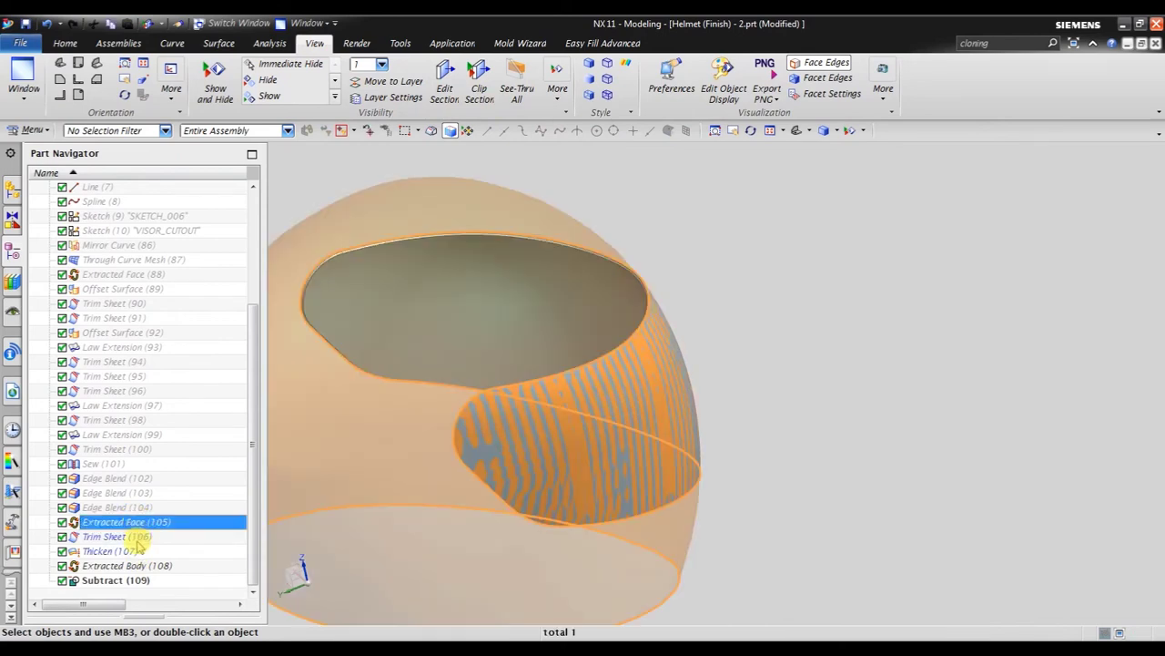
{"action": "left_click", "coordinate": [137, 537]}
{"action": "right_click", "coordinate": [141, 542]}
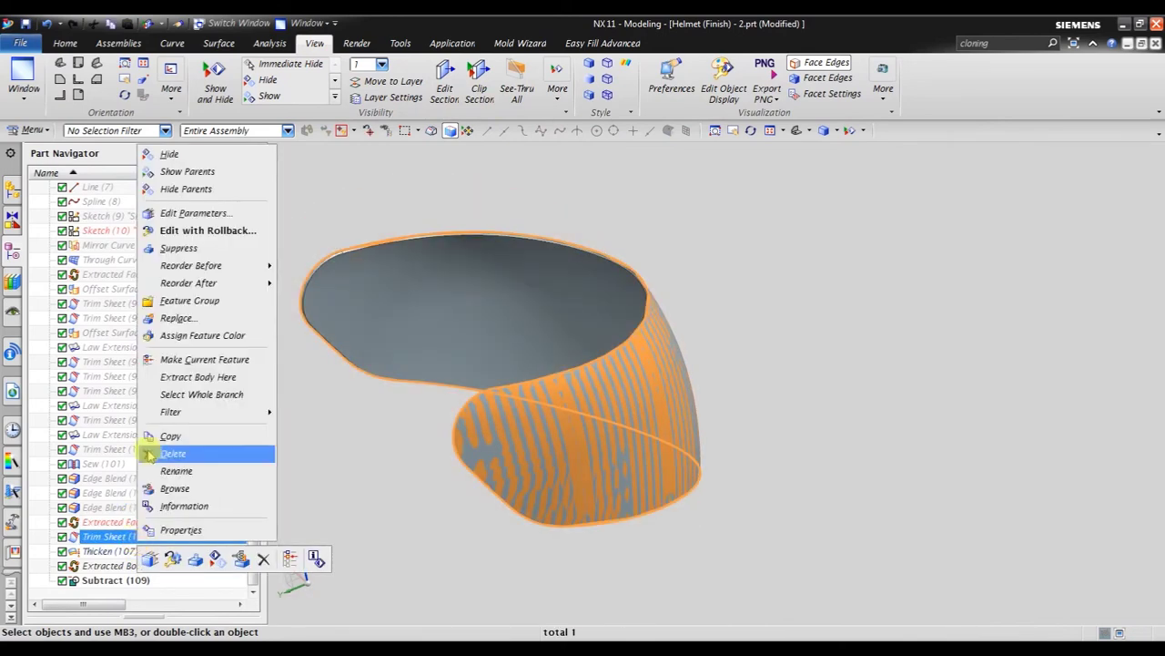
{"action": "left_click", "coordinate": [179, 158]}
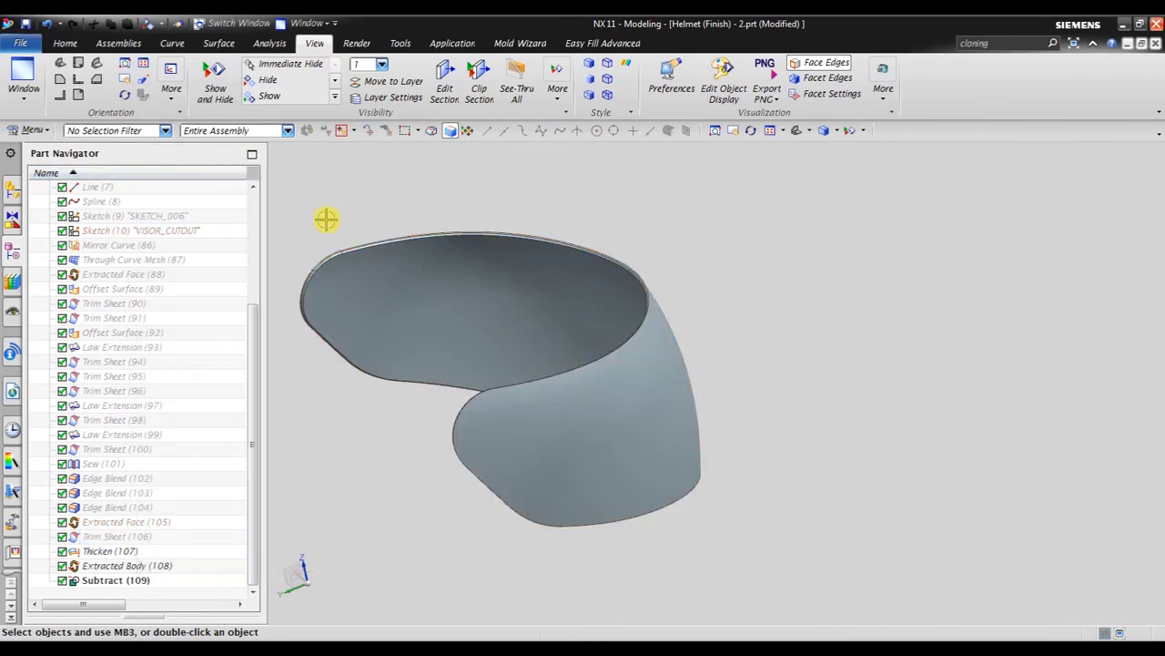
{"action": "scroll", "coordinate": [598, 286], "scroll_direction": "up", "scroll_amount": 3}
{"action": "mouse_move", "coordinate": [598, 286]}
{"action": "middle_mouse_down"}
{"action": "mouse_move", "coordinate": [731, 270]}
{"action": "mouse_move", "coordinate": [716, 270]}
{"action": "middle_mouse_up"}
{"action": "scroll", "coordinate": [573, 191], "scroll_direction": "down", "scroll_amount": 3}
{"action": "scroll", "coordinate": [335, 226], "scroll_direction": "up", "scroll_amount": 3}
{"action": "scroll", "coordinate": [335, 226], "scroll_direction": "down", "scroll_amount": 1}
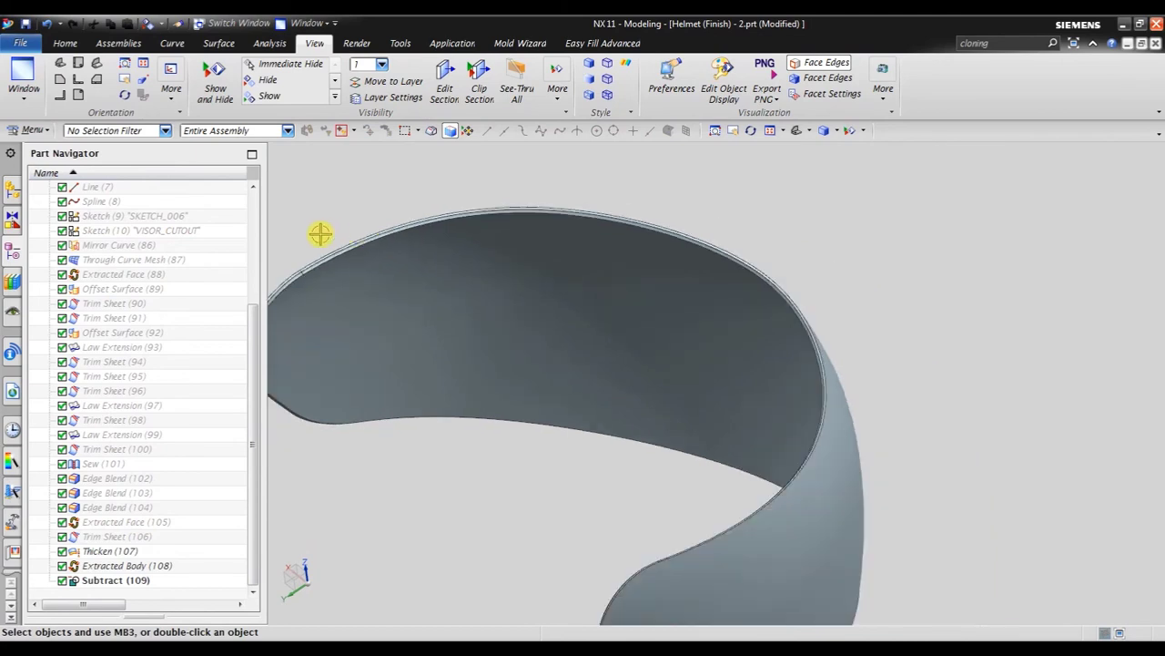
{"action": "scroll", "coordinate": [337, 228], "scroll_direction": "up", "scroll_amount": 2}
Start a 0.5 mm Edge Blend and pick the first rim edges
{"action": "left_click", "coordinate": [65, 42]}
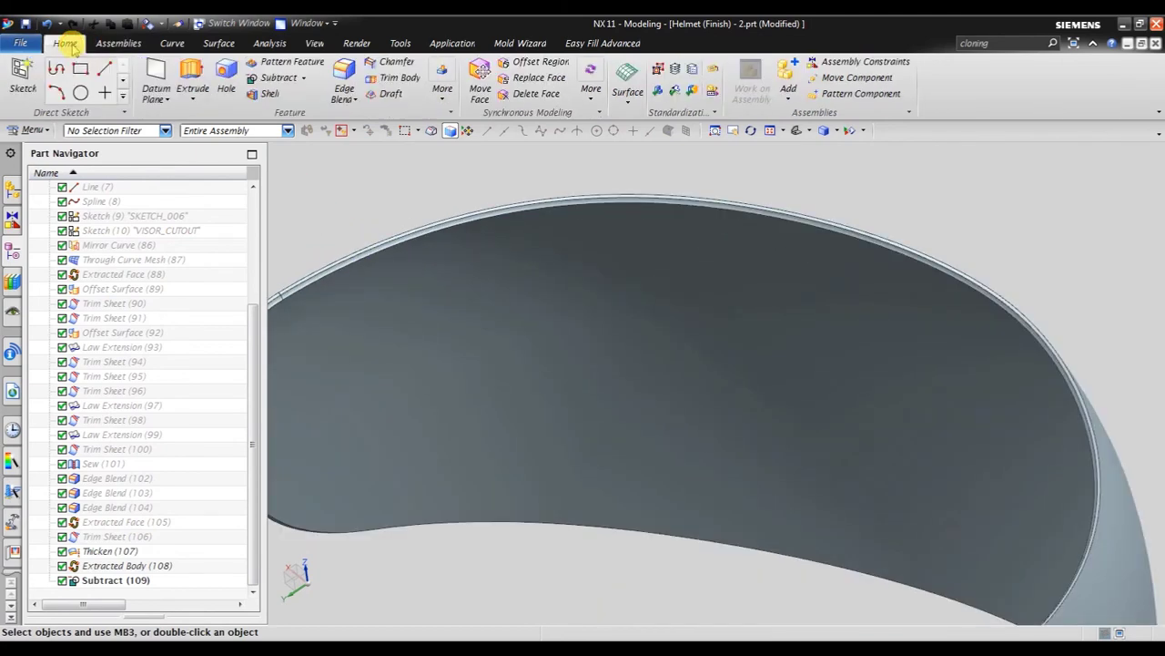
{"action": "left_click", "coordinate": [344, 77]}
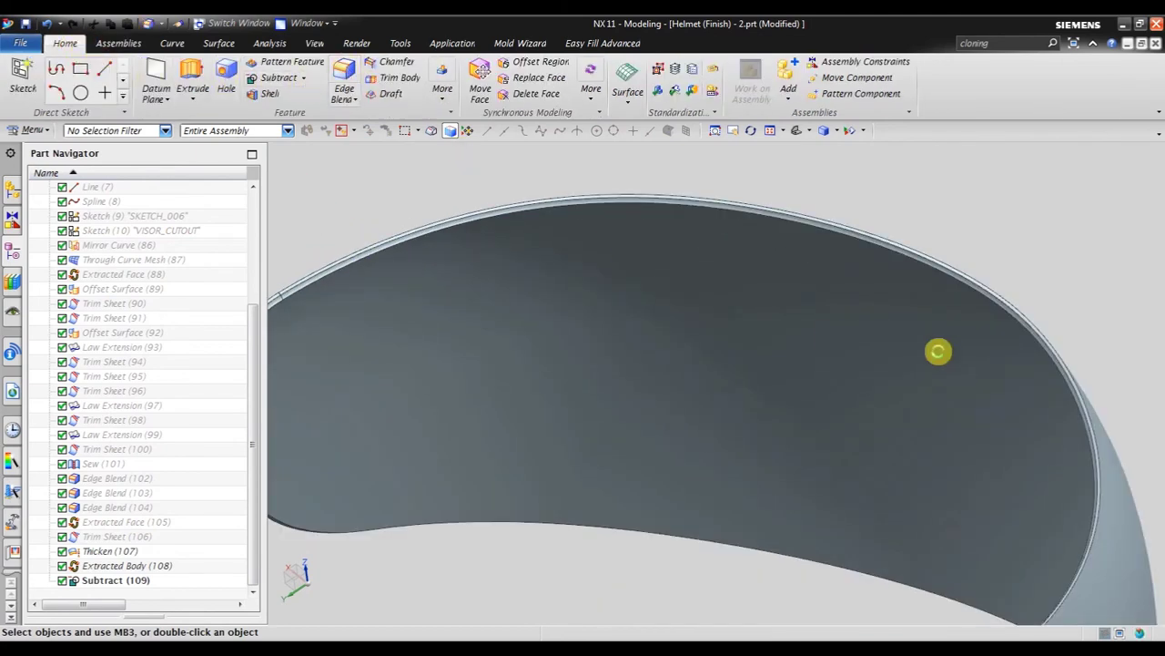
{"action": "scroll", "coordinate": [890, 229], "scroll_direction": "up", "scroll_amount": 2}
{"action": "scroll", "coordinate": [878, 224], "scroll_direction": "up", "scroll_amount": 2}
{"action": "scroll", "coordinate": [860, 225], "scroll_direction": "up", "scroll_amount": 2}
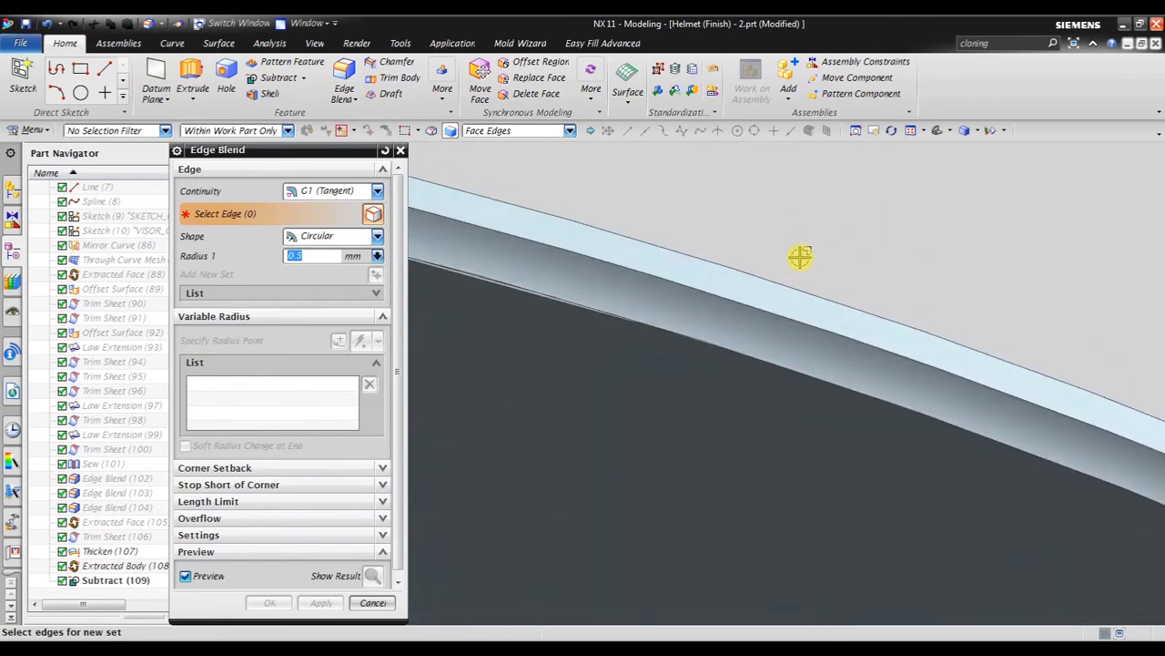
{"action": "left_click", "coordinate": [772, 313]}
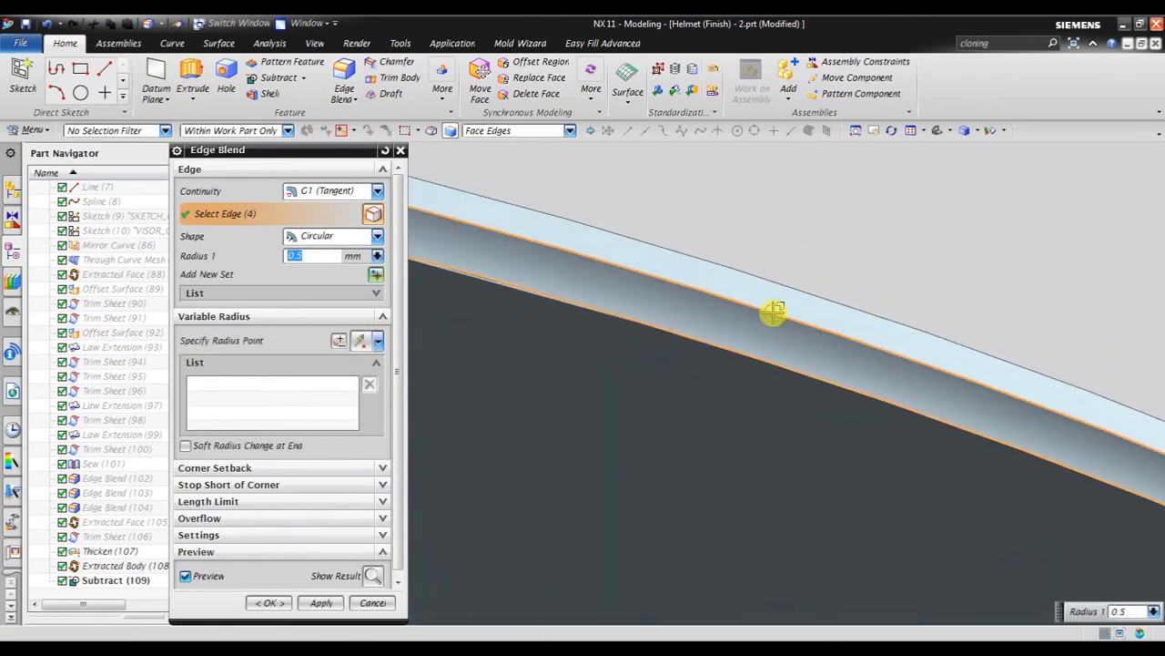
{"action": "scroll", "coordinate": [772, 313], "scroll_direction": "down", "scroll_amount": 1}
{"action": "scroll", "coordinate": [769, 328], "scroll_direction": "down", "scroll_amount": 1}
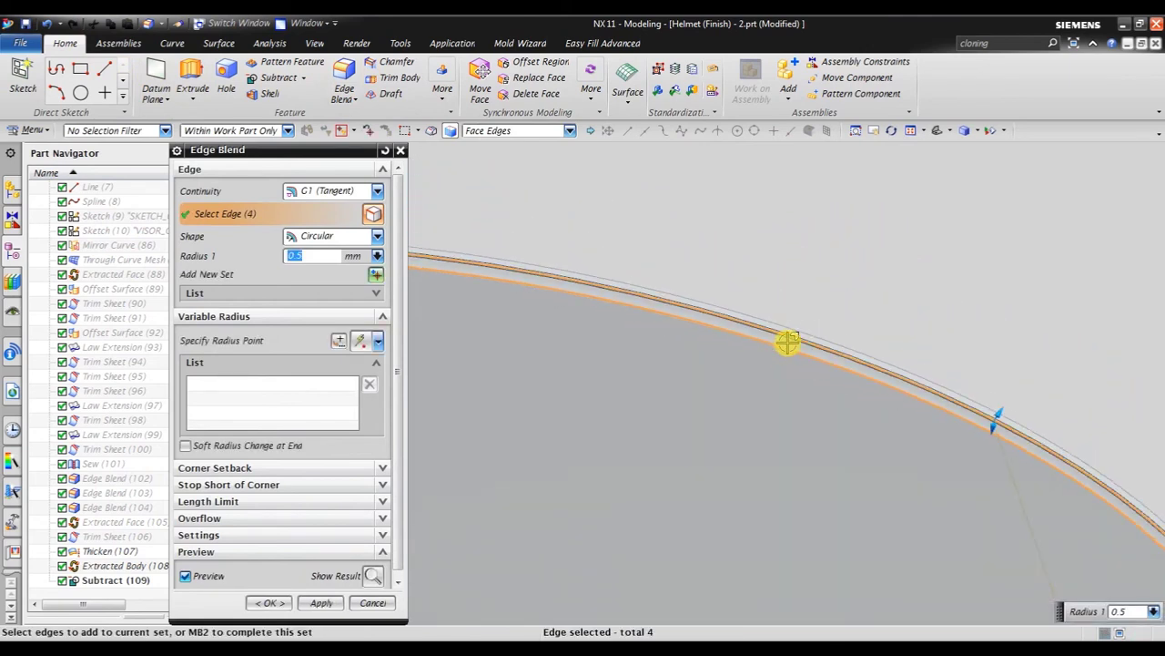
{"action": "scroll", "coordinate": [816, 352], "scroll_direction": "up", "scroll_amount": 1}
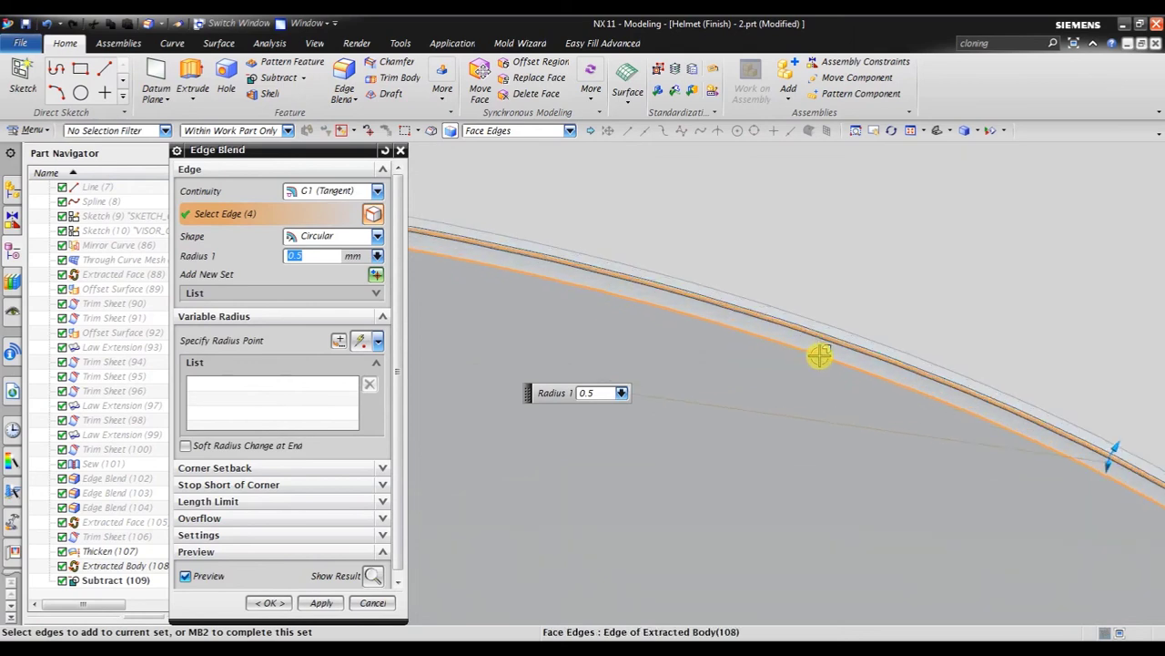
{"action": "scroll", "coordinate": [820, 352], "scroll_direction": "up", "scroll_amount": 1}
{"action": "scroll", "coordinate": [814, 335], "scroll_direction": "down", "scroll_amount": 1}
{"action": "scroll", "coordinate": [887, 318], "scroll_direction": "down", "scroll_amount": 1}
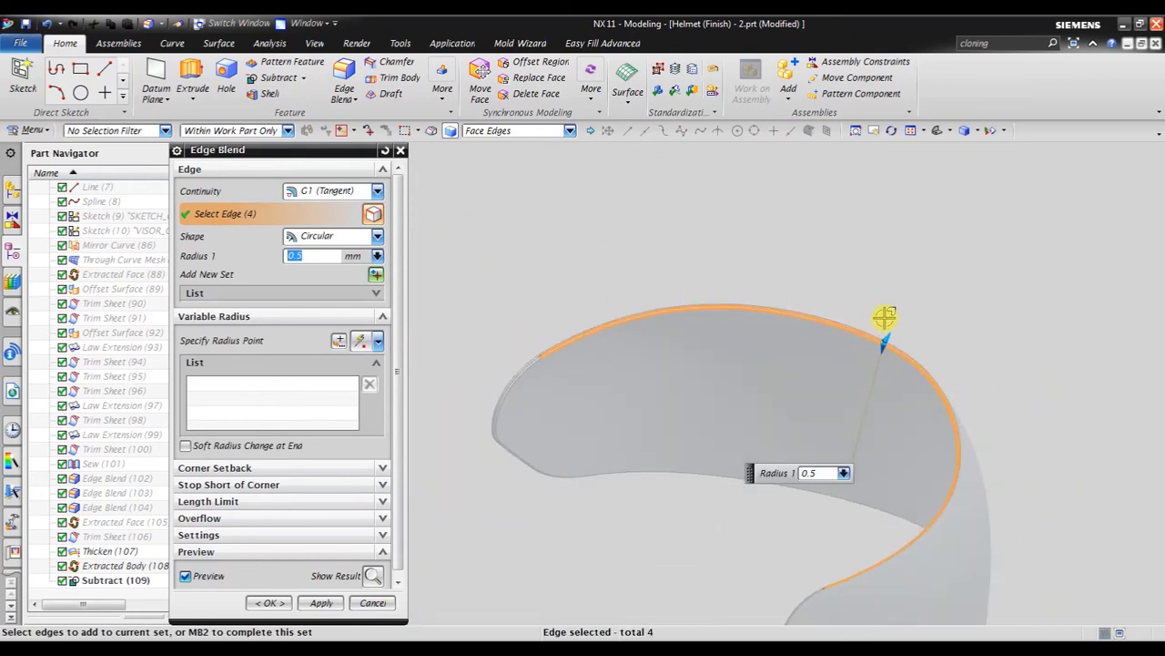
{"action": "scroll", "coordinate": [526, 366], "scroll_direction": "up", "scroll_amount": 2}
Add further upper, lower and corner rim edges, dropping the problem edges
{"action": "left_click", "coordinate": [534, 351]}
{"action": "scroll", "coordinate": [568, 330], "scroll_direction": "up", "scroll_amount": 1}
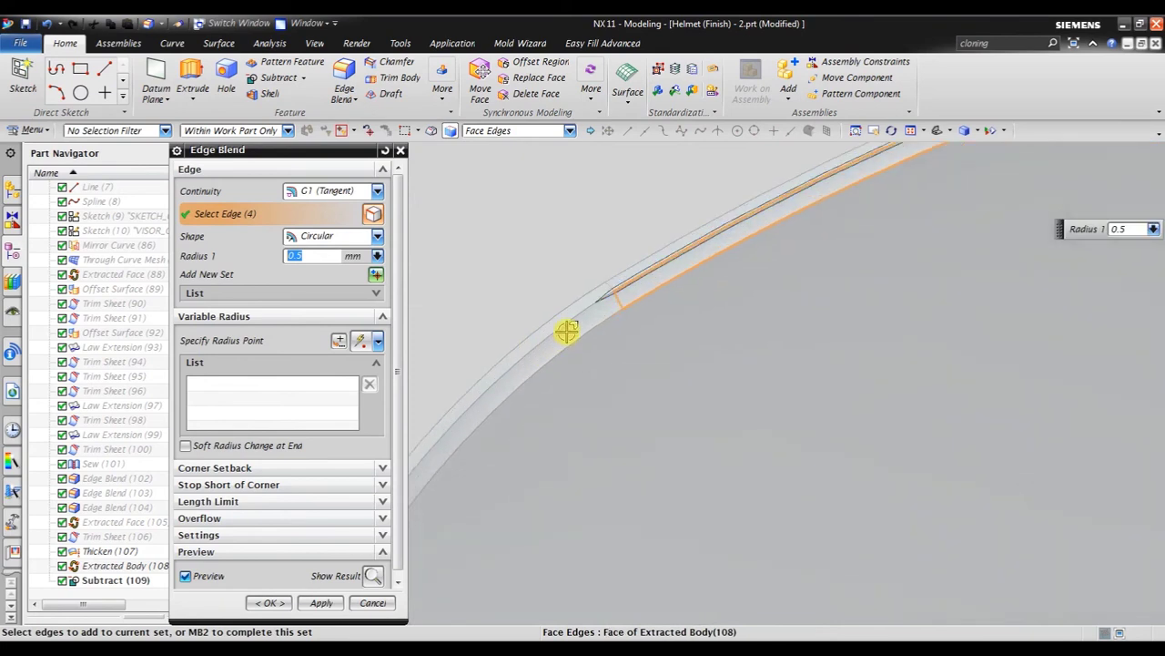
{"action": "scroll", "coordinate": [583, 318], "scroll_direction": "up", "scroll_amount": 1}
{"action": "scroll", "coordinate": [587, 300], "scroll_direction": "down", "scroll_amount": 1}
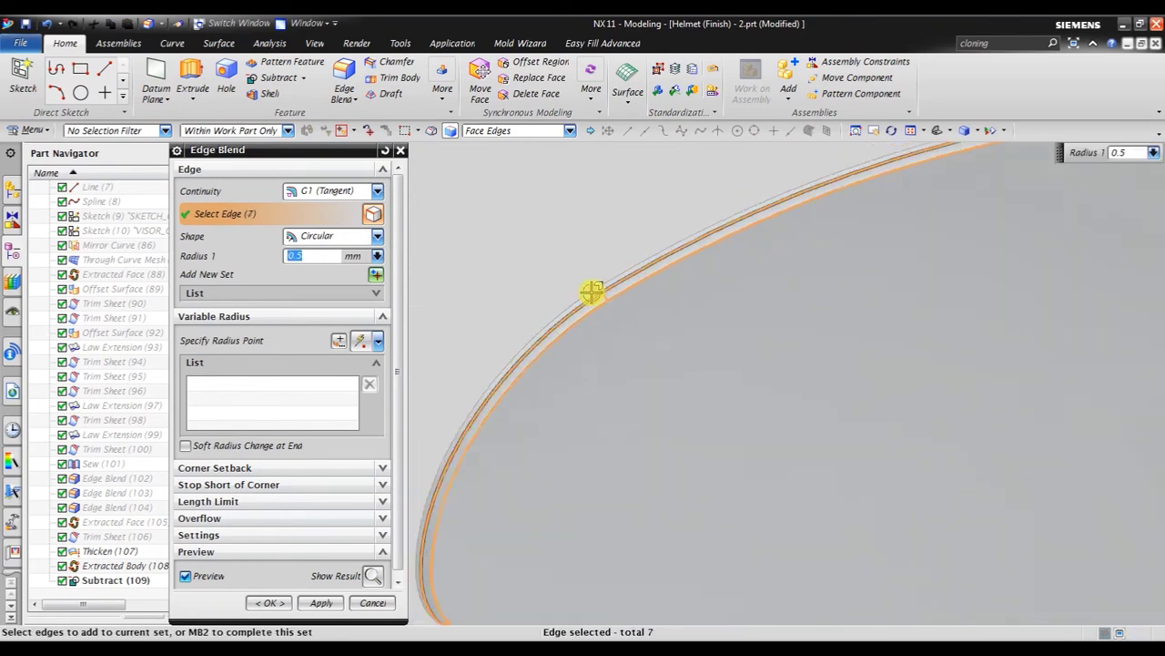
{"action": "scroll", "coordinate": [593, 291], "scroll_direction": "down", "scroll_amount": 1}
{"action": "middle_click_drag", "start_coordinate": [588, 471], "coordinate": [607, 409]}
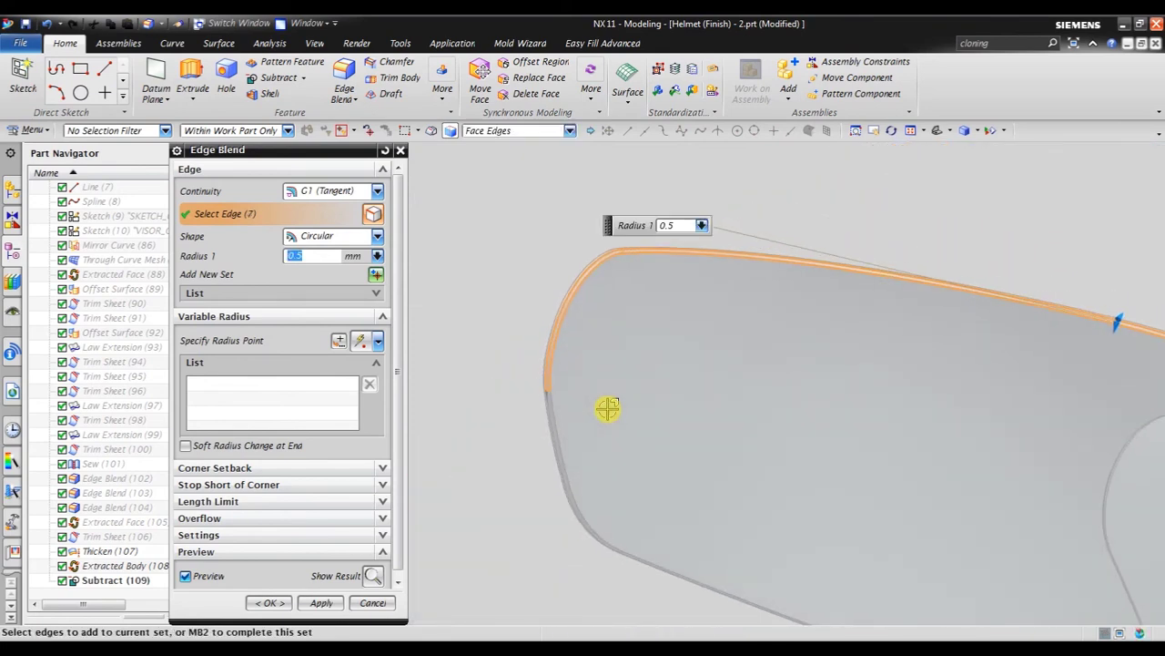
{"action": "scroll", "coordinate": [554, 404], "scroll_direction": "up", "scroll_amount": 2}
{"action": "left_click", "coordinate": [531, 381]}
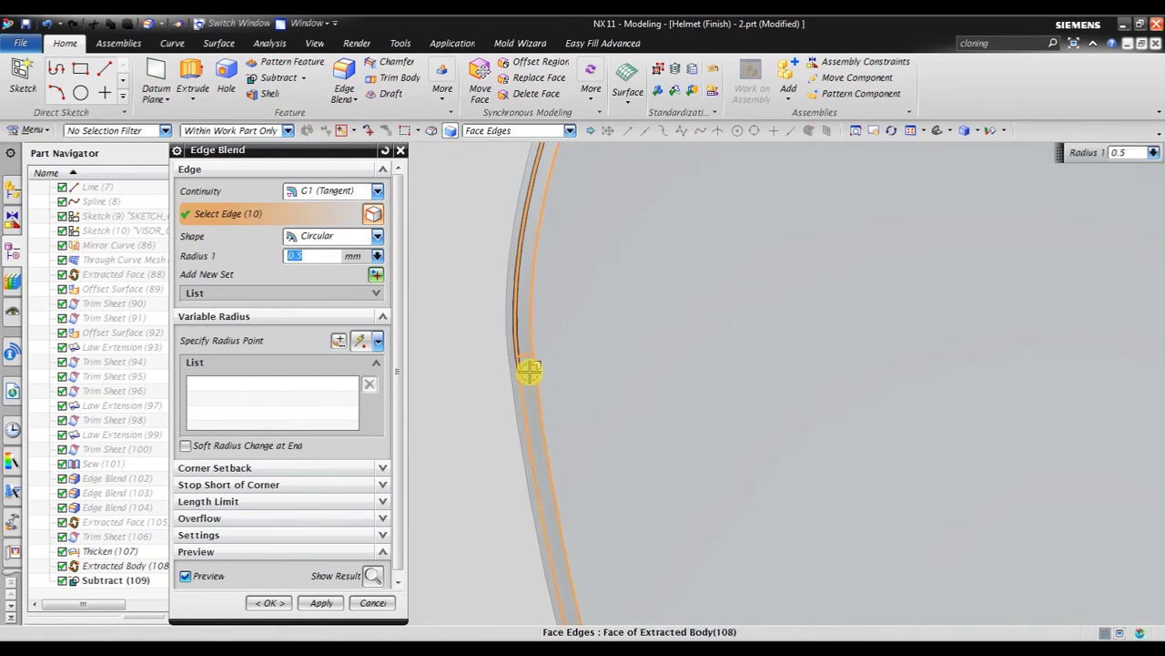
{"action": "scroll", "coordinate": [529, 362], "scroll_direction": "down", "scroll_amount": 2}
{"action": "scroll", "coordinate": [546, 428], "scroll_direction": "up", "scroll_amount": 2}
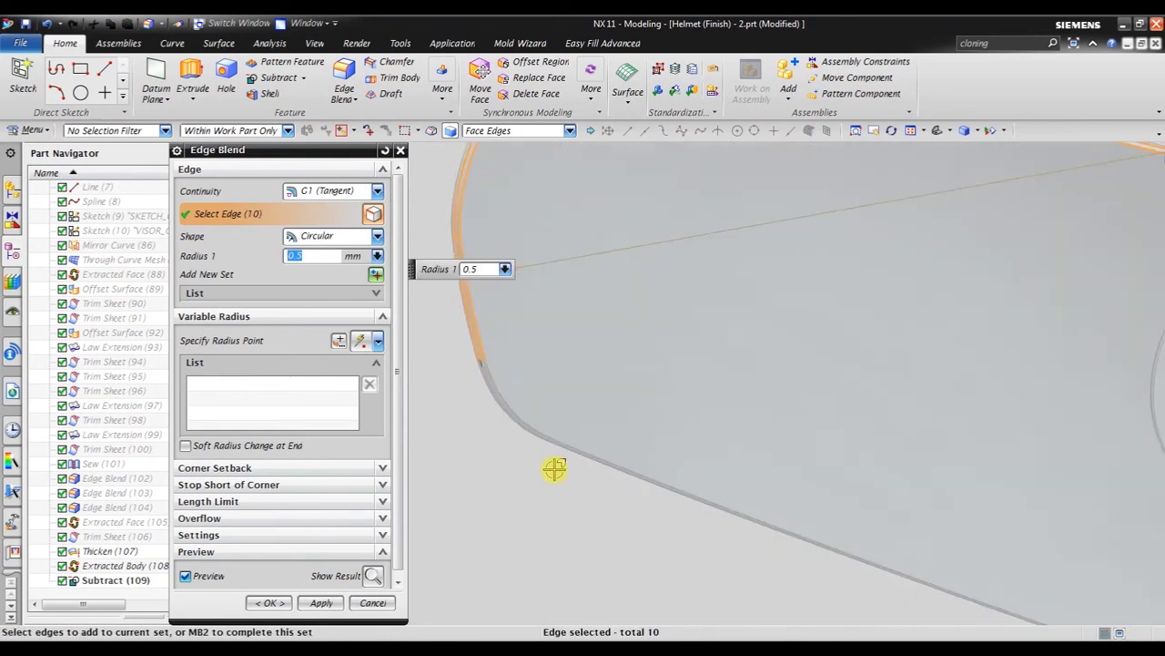
{"action": "left_click", "coordinate": [473, 343]}
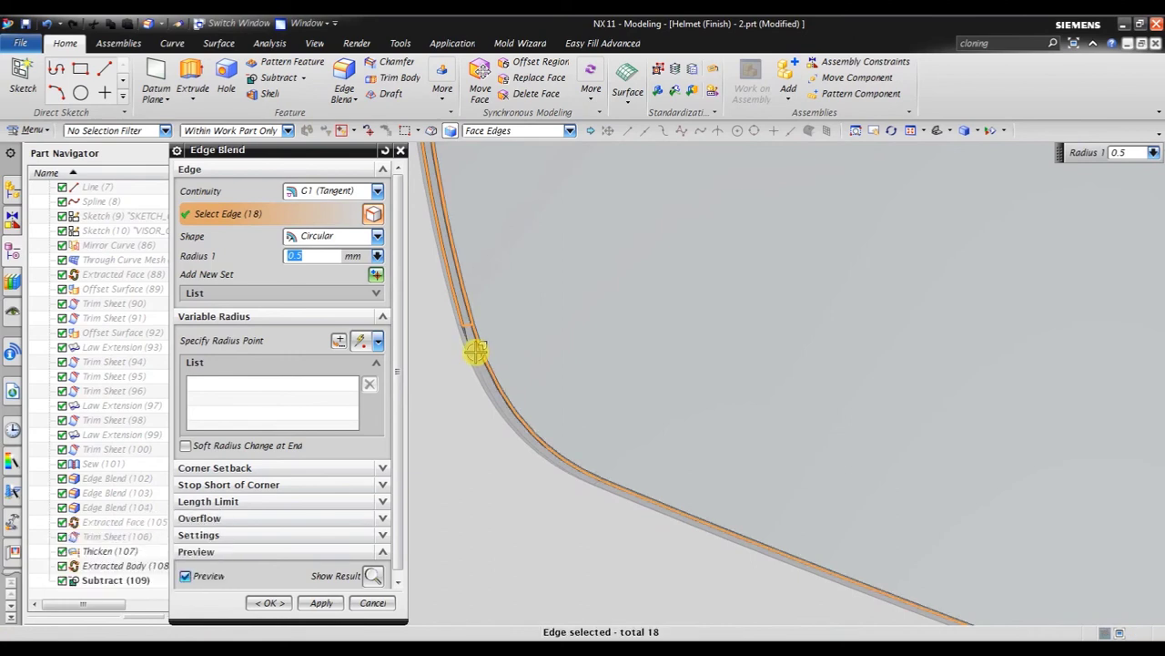
{"action": "left_click", "coordinate": [478, 361]}
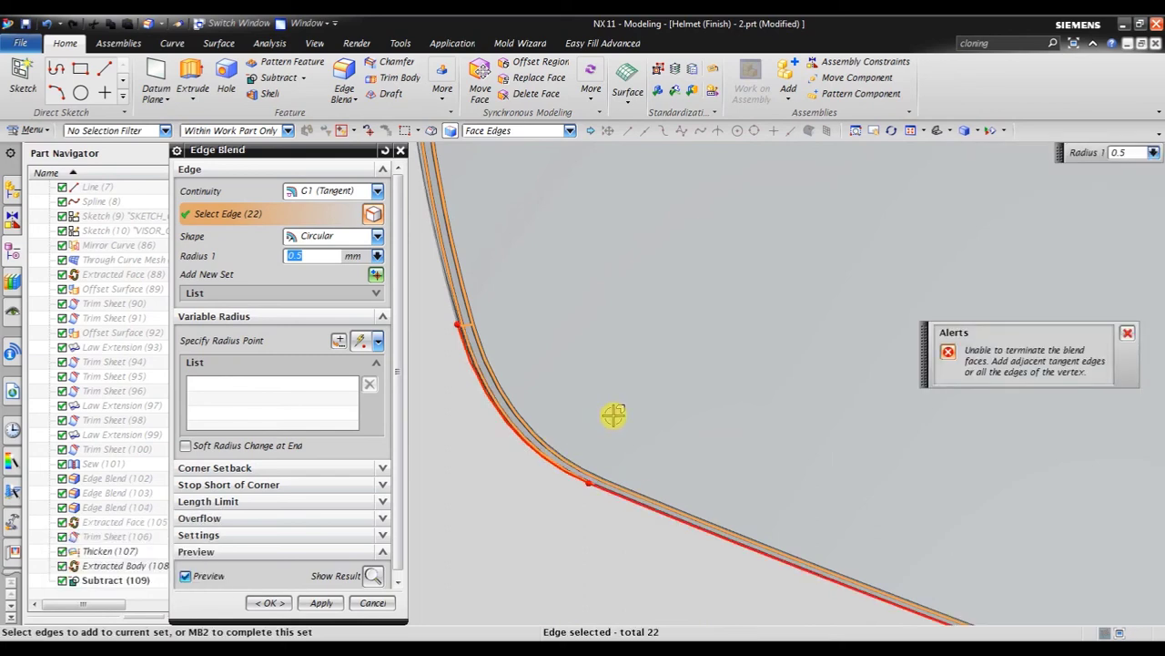
{"action": "mouse_move", "coordinate": [621, 414]}
{"action": "middle_mouse_down"}
{"action": "mouse_move", "coordinate": [637, 416]}
{"action": "mouse_move", "coordinate": [593, 403]}
{"action": "middle_mouse_up"}
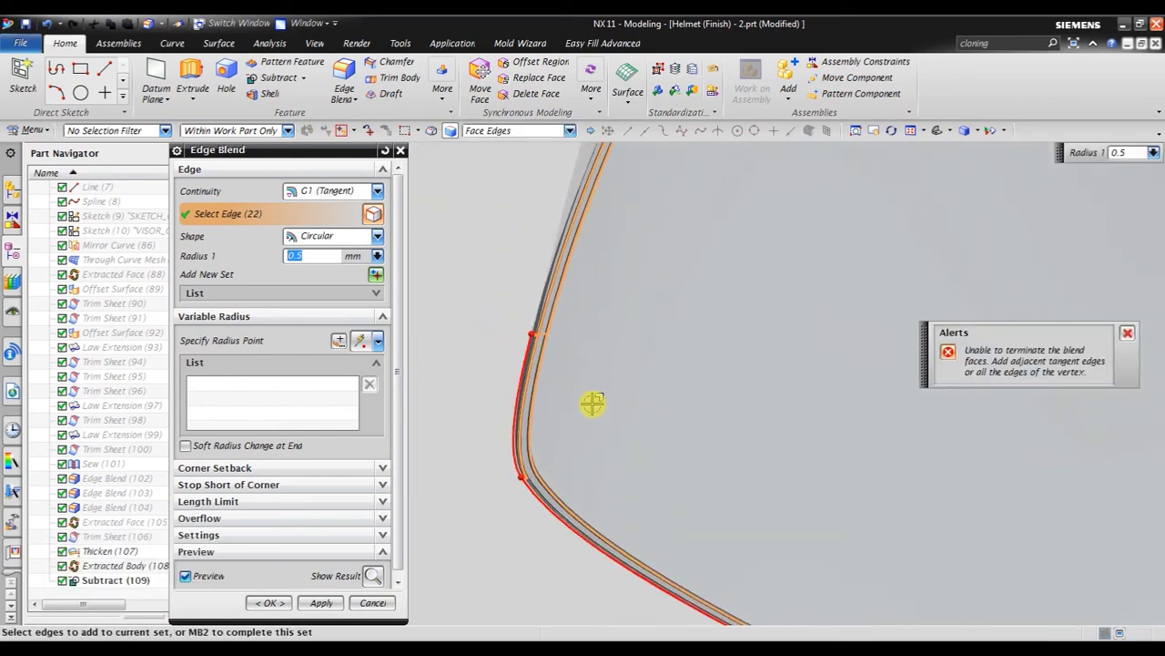
{"action": "scroll", "coordinate": [519, 355], "scroll_direction": "up", "scroll_amount": 2}
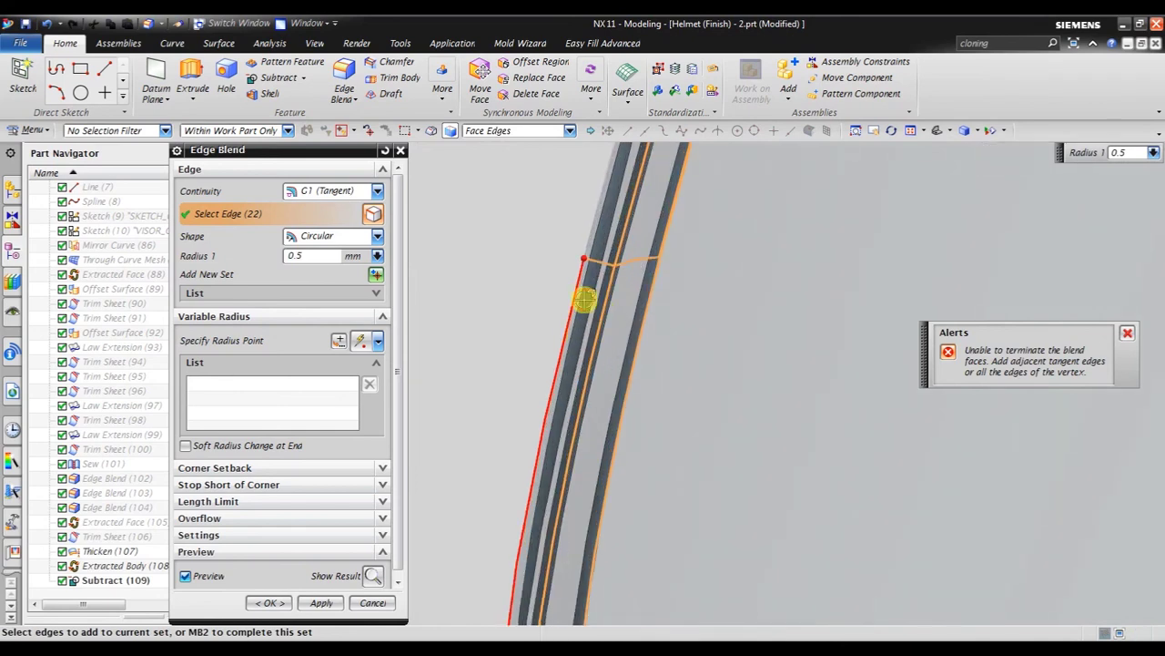
{"action": "left_click", "coordinate": [577, 285], "text": "shift"}
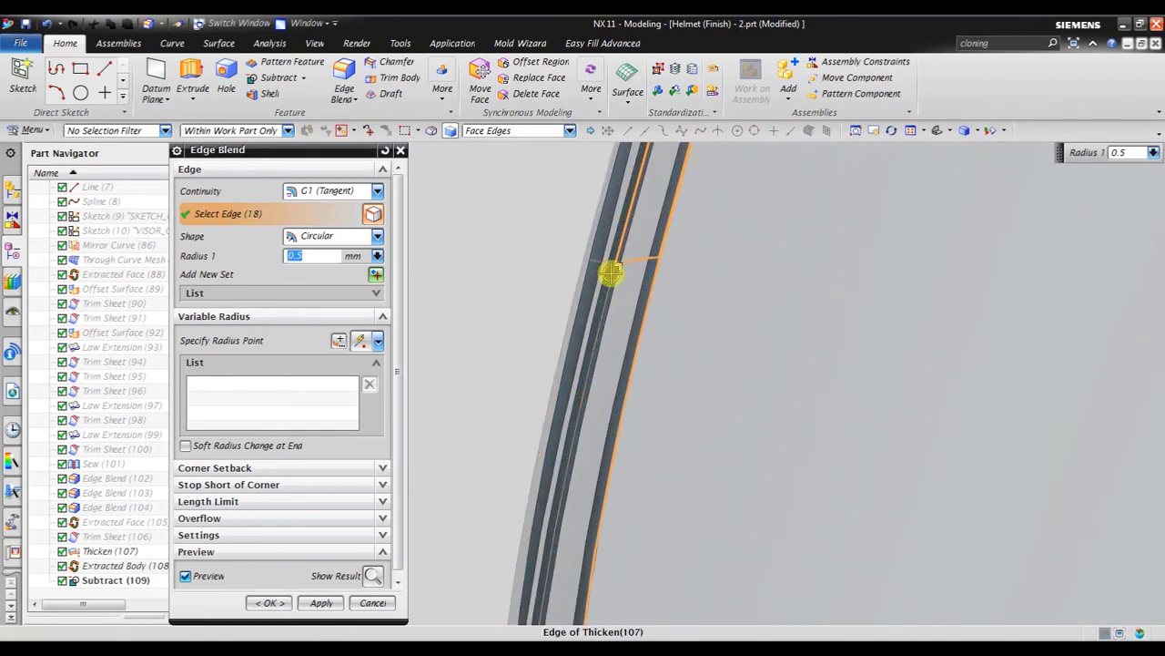
{"action": "left_click", "coordinate": [622, 294]}
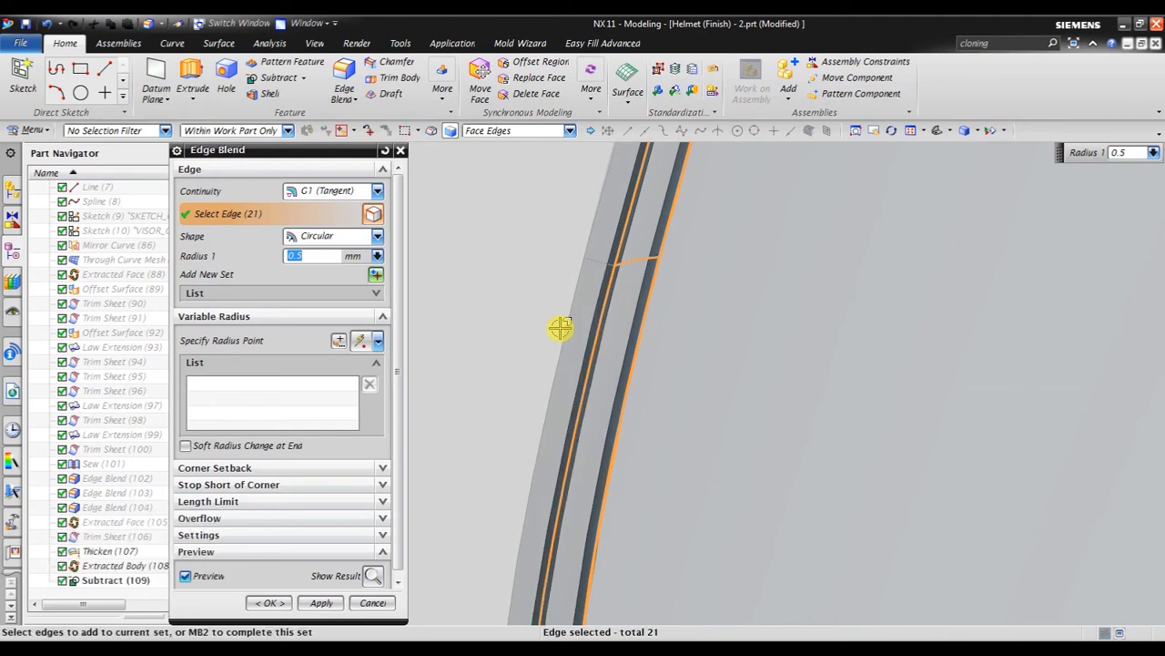
{"action": "scroll", "coordinate": [560, 328], "scroll_direction": "down", "scroll_amount": 5}
Add the remaining visor-corner and right-side rim edges with the preview turned off
{"action": "left_click", "coordinate": [219, 575]}
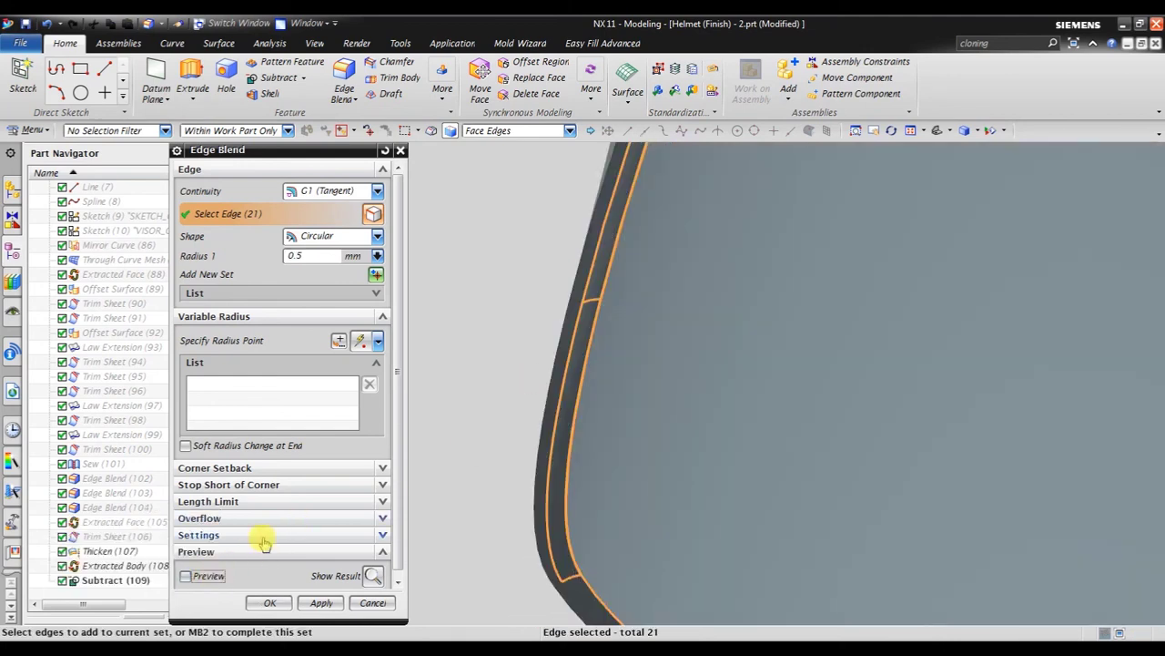
{"action": "scroll", "coordinate": [425, 356], "scroll_direction": "down", "scroll_amount": 2}
{"action": "scroll", "coordinate": [504, 494], "scroll_direction": "up", "scroll_amount": 3}
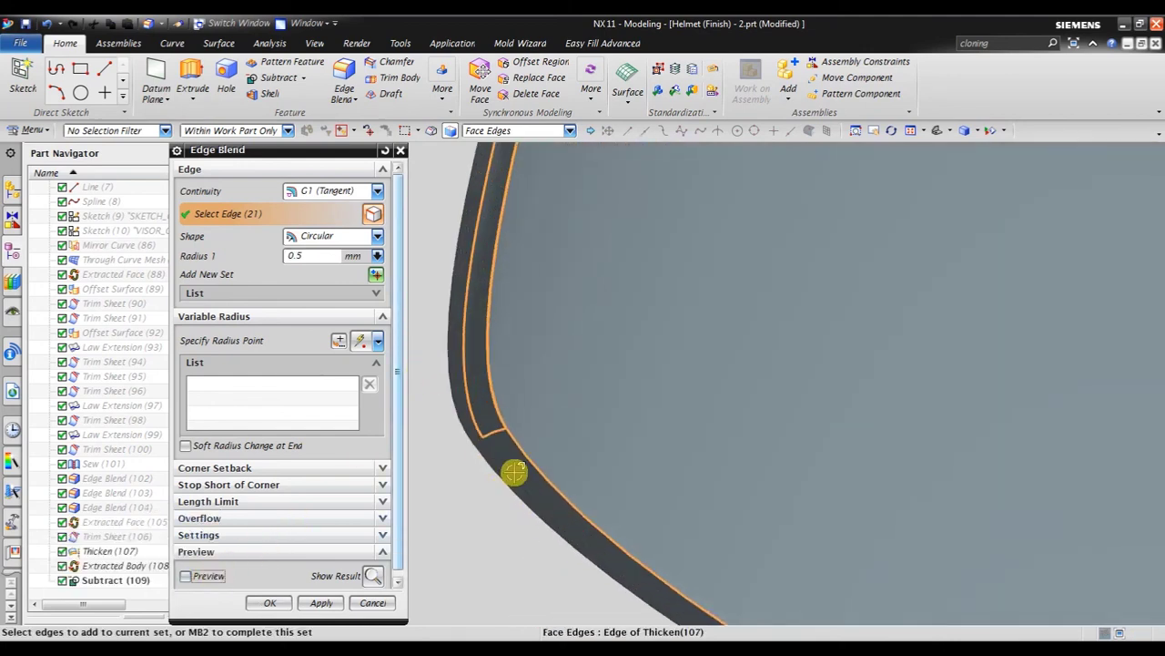
{"action": "left_click", "coordinate": [512, 460]}
{"action": "scroll", "coordinate": [495, 402], "scroll_direction": "down", "scroll_amount": 2}
{"action": "scroll", "coordinate": [494, 401], "scroll_direction": "down", "scroll_amount": 2}
{"action": "scroll", "coordinate": [494, 400], "scroll_direction": "down", "scroll_amount": 2}
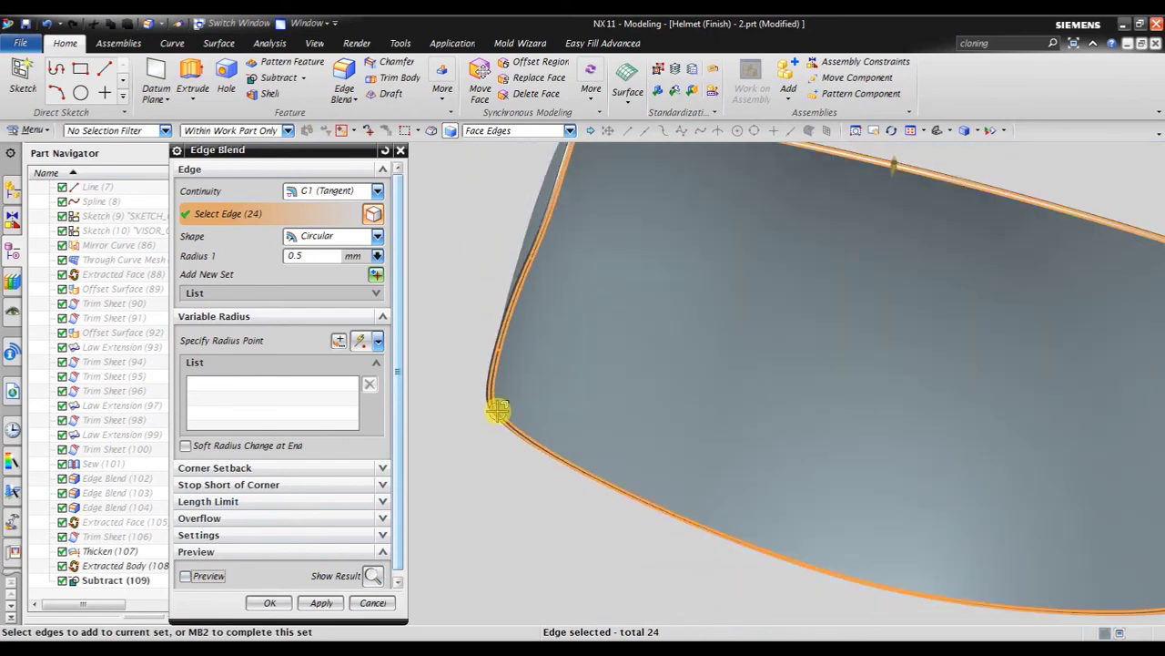
{"action": "scroll", "coordinate": [497, 409], "scroll_direction": "down", "scroll_amount": 3}
{"action": "scroll", "coordinate": [989, 561], "scroll_direction": "up", "scroll_amount": 4}
{"action": "scroll", "coordinate": [975, 524], "scroll_direction": "up", "scroll_amount": 2}
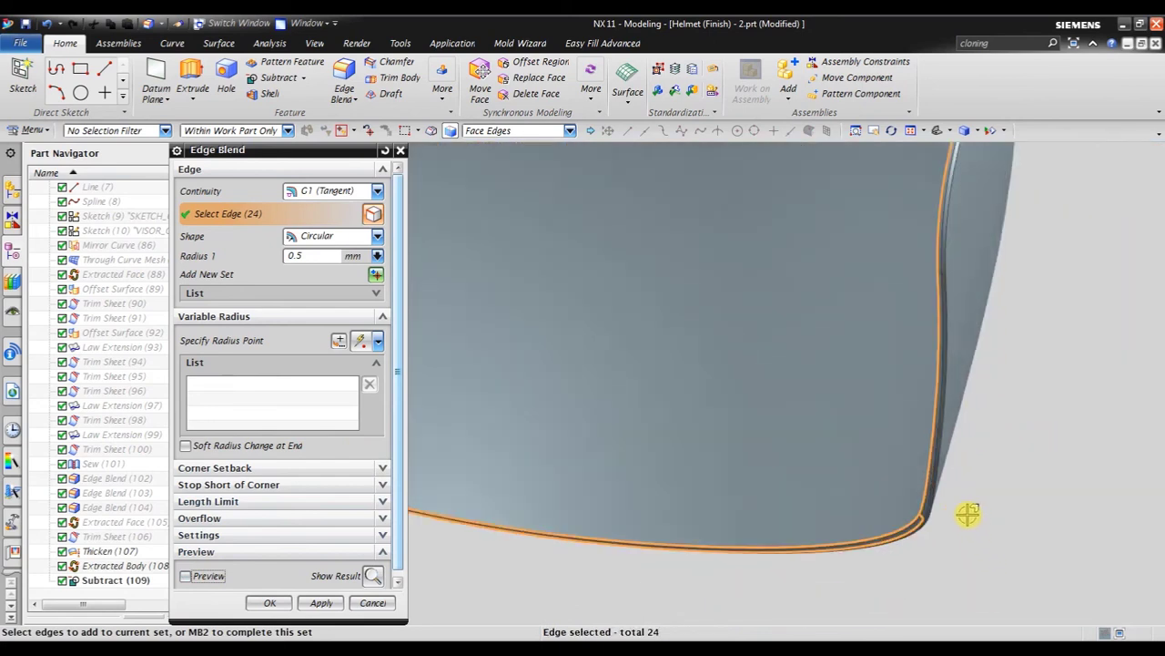
{"action": "scroll", "coordinate": [960, 510], "scroll_direction": "up", "scroll_amount": 2}
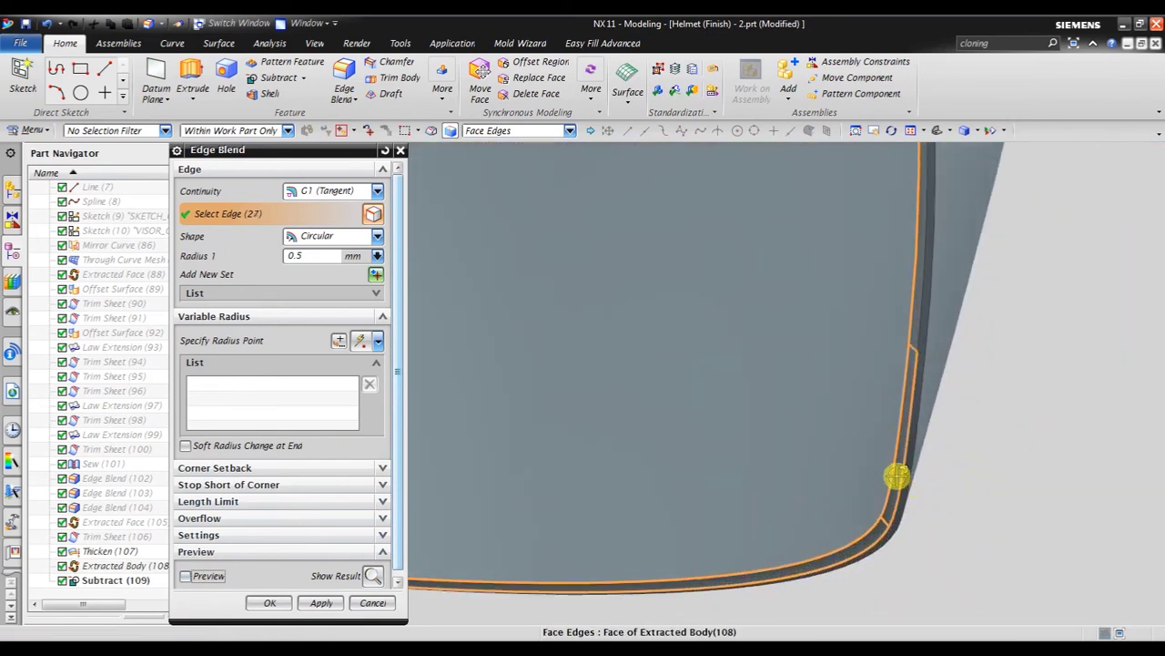
{"action": "left_click", "coordinate": [897, 475]}
{"action": "mouse_move", "coordinate": [983, 389]}
{"action": "middle_mouse_down"}
{"action": "mouse_move", "coordinate": [1000, 418]}
{"action": "mouse_move", "coordinate": [988, 268]}
{"action": "middle_mouse_up"}
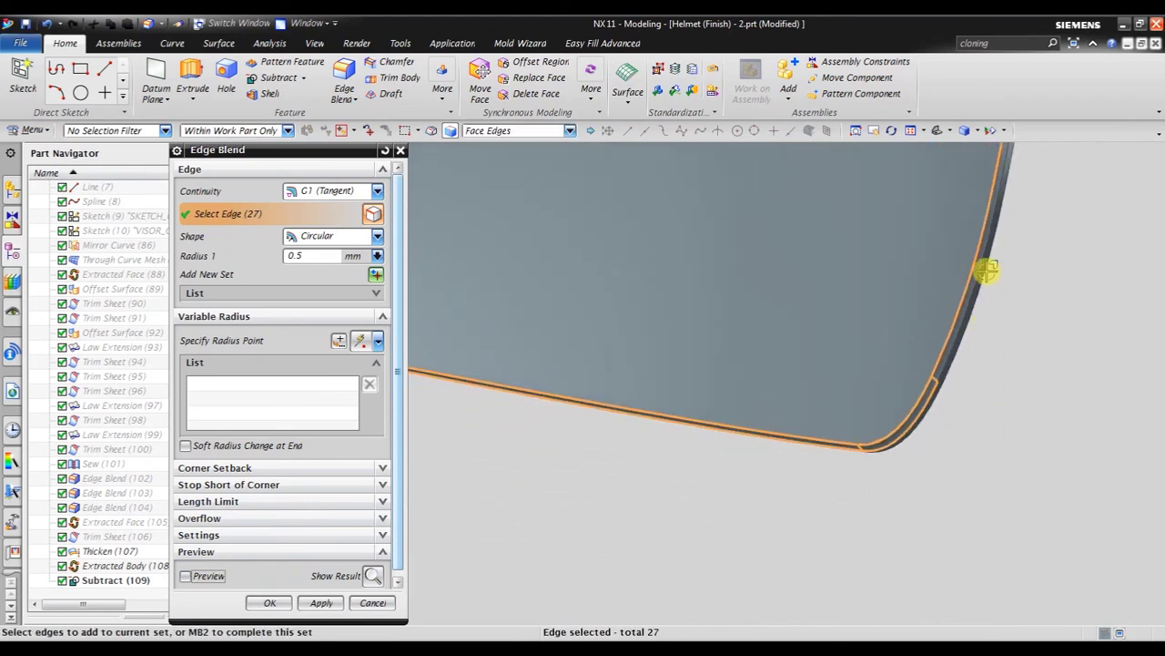
{"action": "scroll", "coordinate": [988, 255], "scroll_direction": "up", "scroll_amount": 2}
{"action": "left_click", "coordinate": [988, 228]}
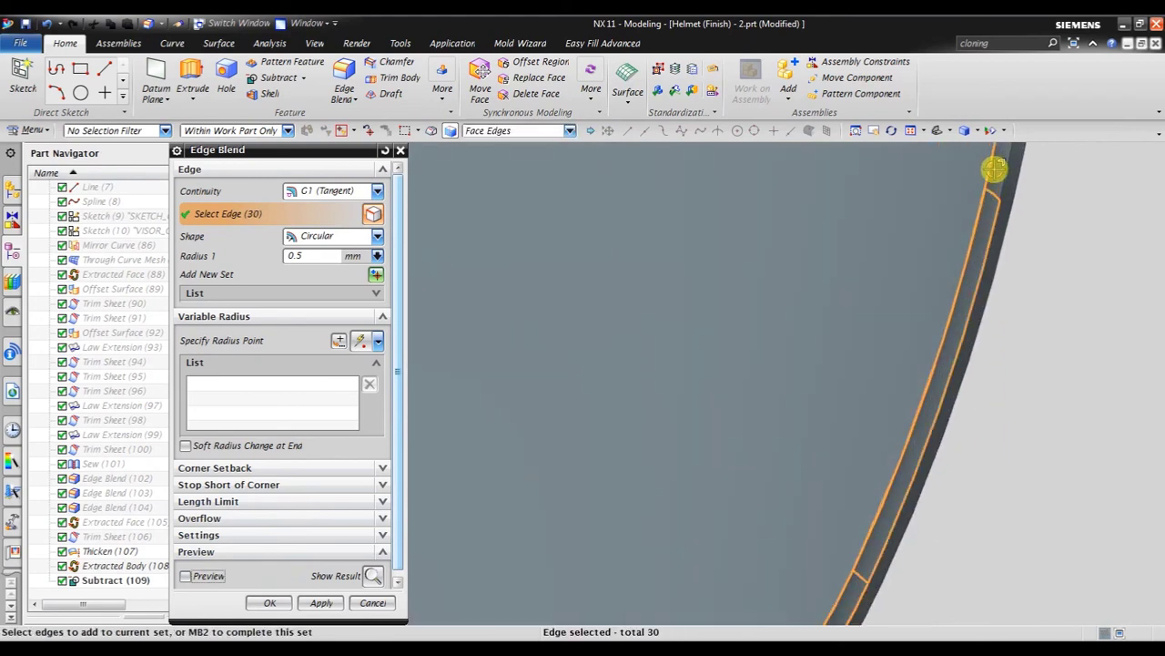
{"action": "scroll", "coordinate": [901, 346], "scroll_direction": "down", "scroll_amount": 3}
{"action": "scroll", "coordinate": [874, 437], "scroll_direction": "down", "scroll_amount": 2}
{"action": "middle_click_drag", "start_coordinate": [892, 318], "coordinate": [884, 333]}
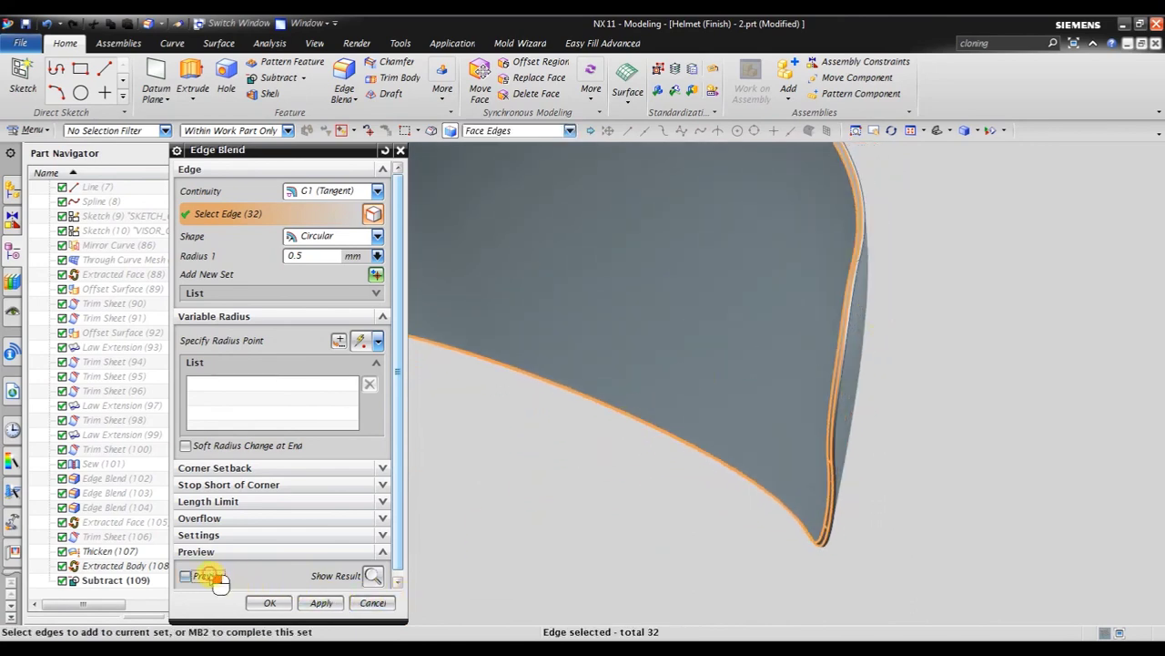
Preview the 0.5 mm blend on all 32 edges and zoom into it
{"action": "middle_click", "coordinate": [905, 199]}
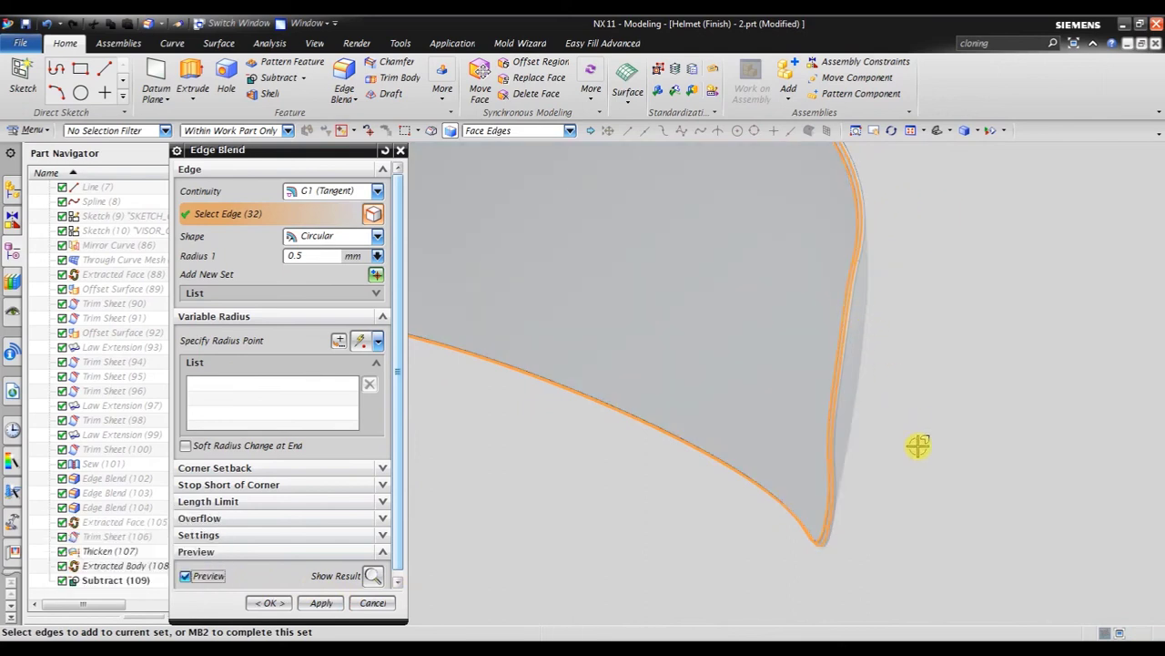
{"action": "scroll", "coordinate": [918, 445], "scroll_direction": "down", "scroll_amount": 3}
{"action": "scroll", "coordinate": [629, 349], "scroll_direction": "up", "scroll_amount": 2}
{"action": "scroll", "coordinate": [656, 268], "scroll_direction": "up", "scroll_amount": 2}
{"action": "scroll", "coordinate": [701, 215], "scroll_direction": "up", "scroll_amount": 2}
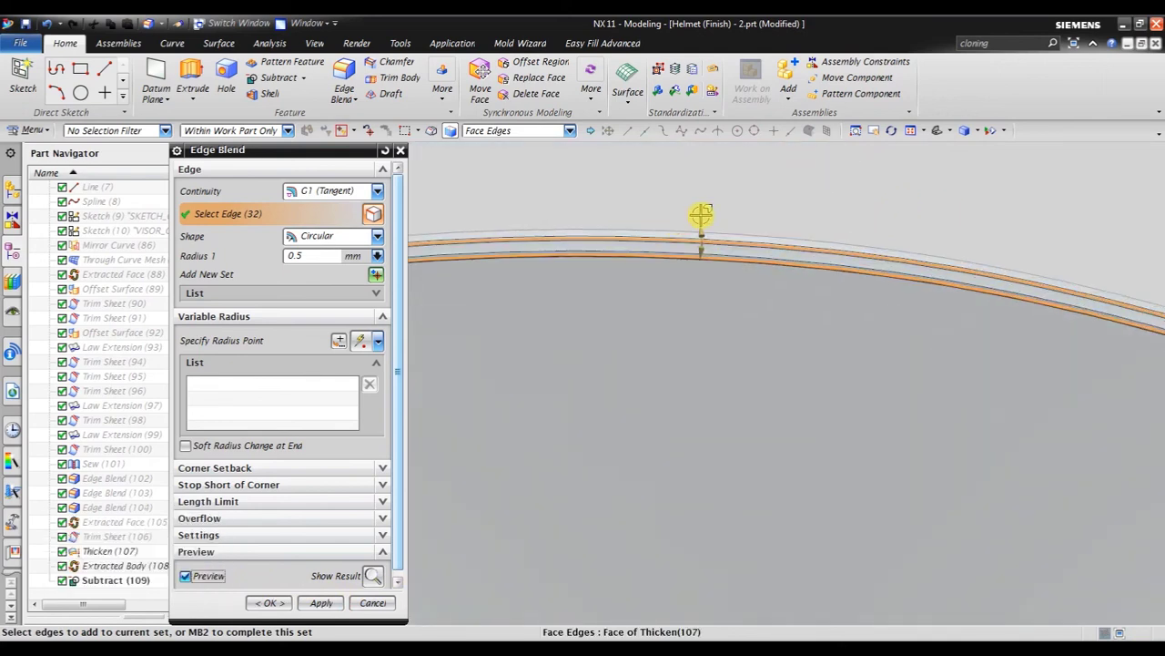
{"action": "scroll", "coordinate": [701, 215], "scroll_direction": "up", "scroll_amount": 2}
{"action": "scroll", "coordinate": [708, 228], "scroll_direction": "up", "scroll_amount": 2}
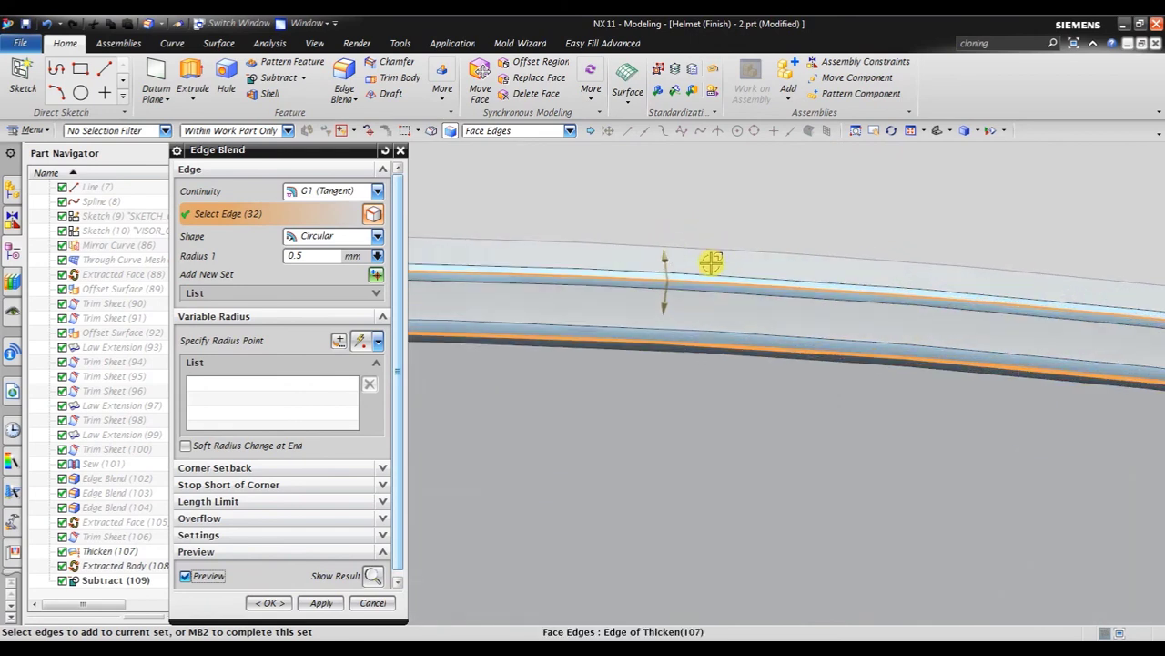
Apply Edge Blend (110) and keep the Face Edges selection rule
{"action": "left_click", "coordinate": [321, 602]}
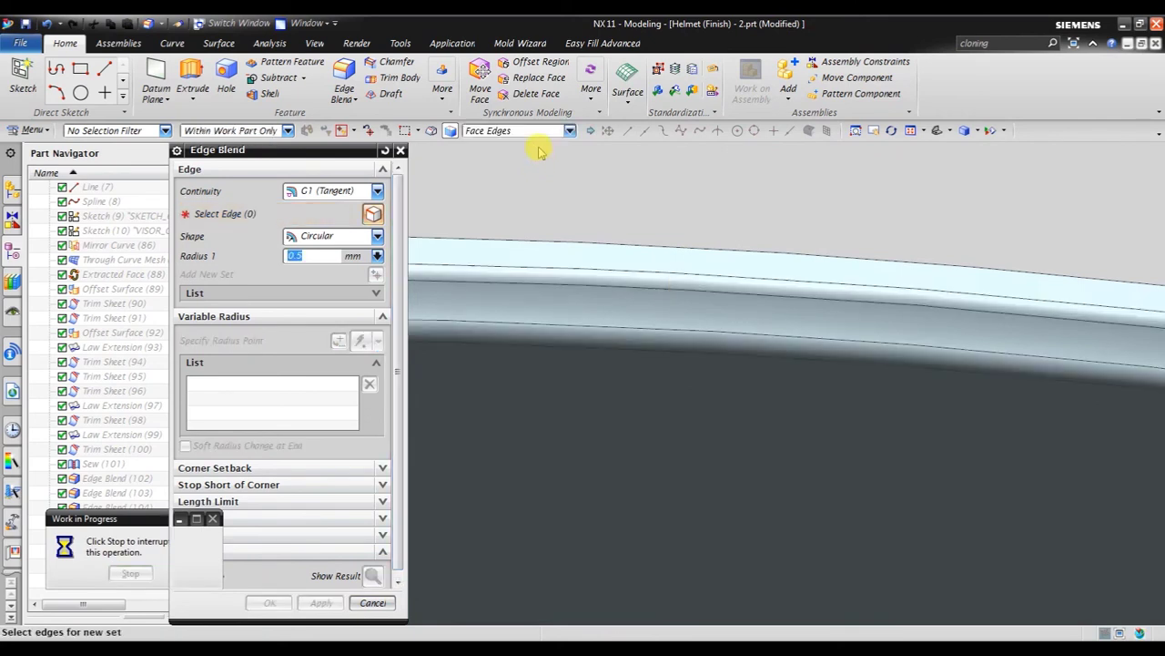
{"action": "left_click", "coordinate": [537, 132]}
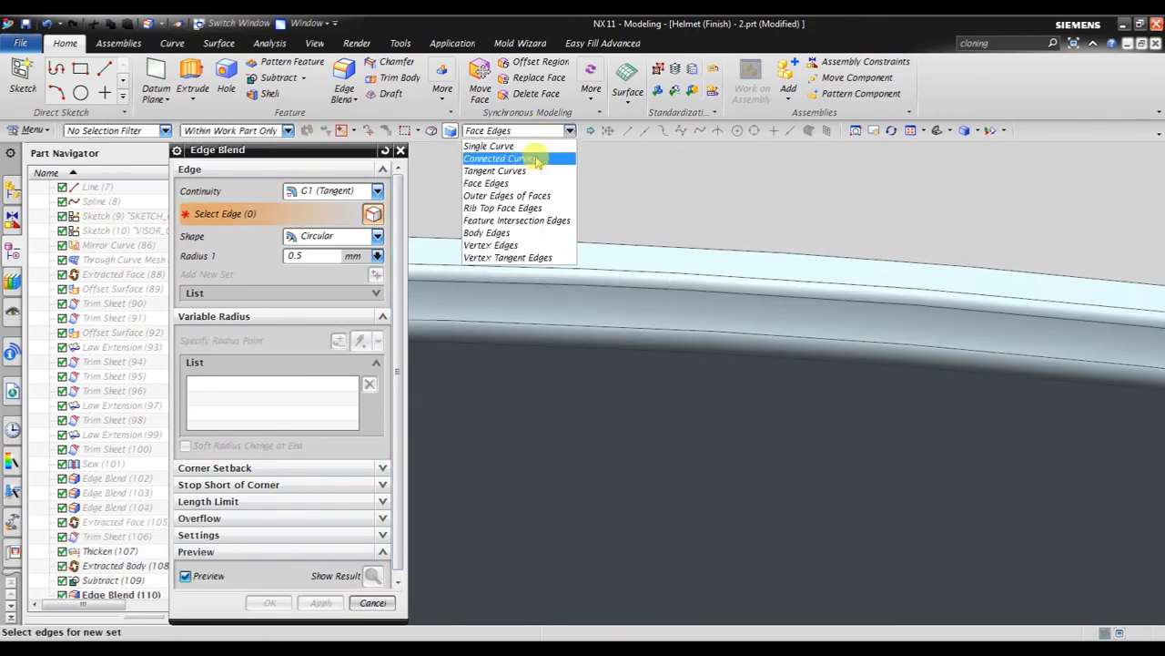
{"action": "left_click", "coordinate": [546, 183]}
Blend the visor band's 8 face edges at 0.5 mm radius
{"action": "scroll", "coordinate": [624, 207], "scroll_direction": "down", "scroll_amount": 3}
{"action": "scroll", "coordinate": [625, 209], "scroll_direction": "down", "scroll_amount": 2}
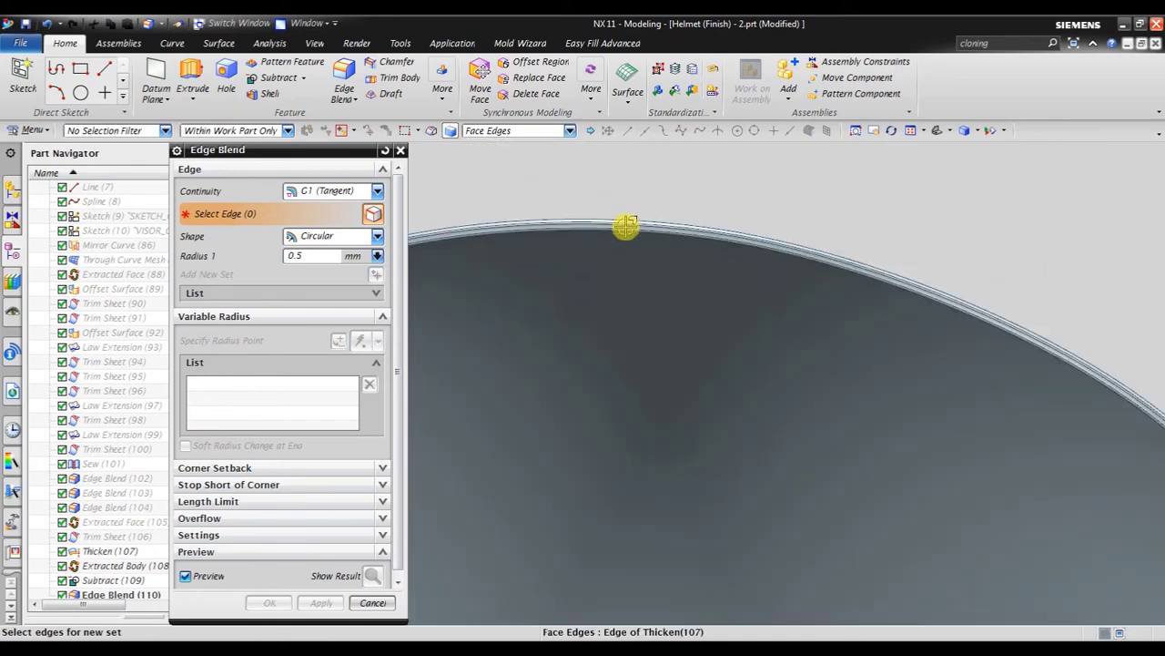
{"action": "middle_click_drag", "start_coordinate": [659, 270], "coordinate": [586, 303]}
{"action": "scroll", "coordinate": [585, 302], "scroll_direction": "down", "scroll_amount": 5}
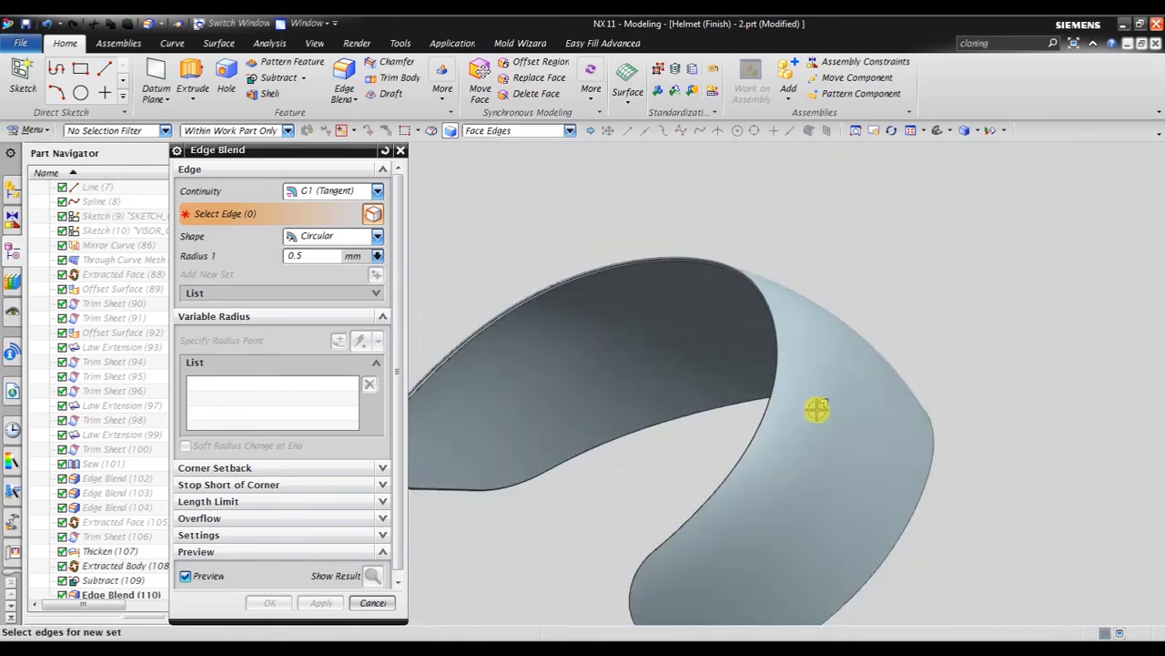
{"action": "left_click", "coordinate": [810, 333]}
{"action": "scroll", "coordinate": [710, 270], "scroll_direction": "up", "scroll_amount": 2}
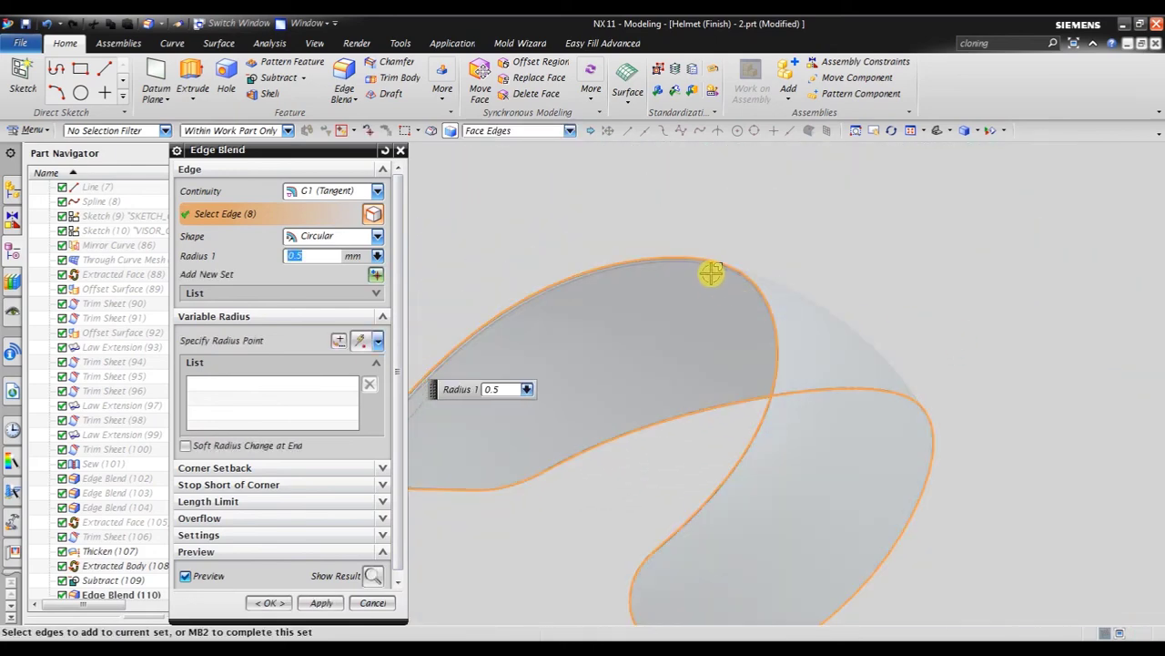
{"action": "scroll", "coordinate": [703, 262], "scroll_direction": "up", "scroll_amount": 2}
{"action": "scroll", "coordinate": [702, 251], "scroll_direction": "up", "scroll_amount": 1}
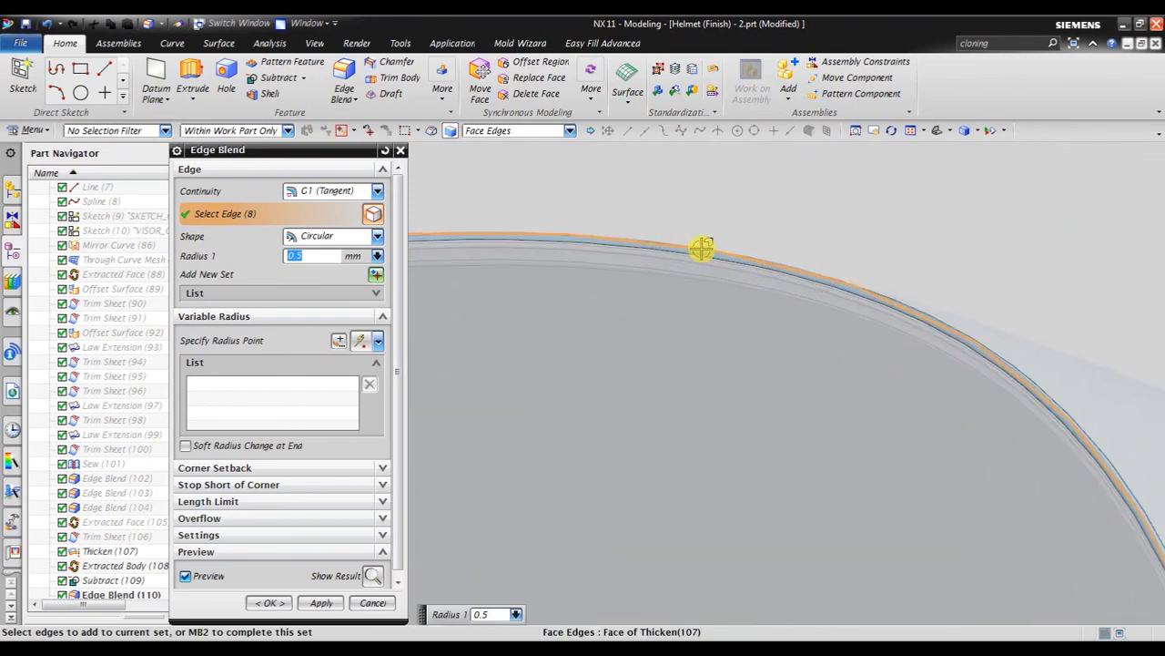
{"action": "left_click", "coordinate": [264, 604]}
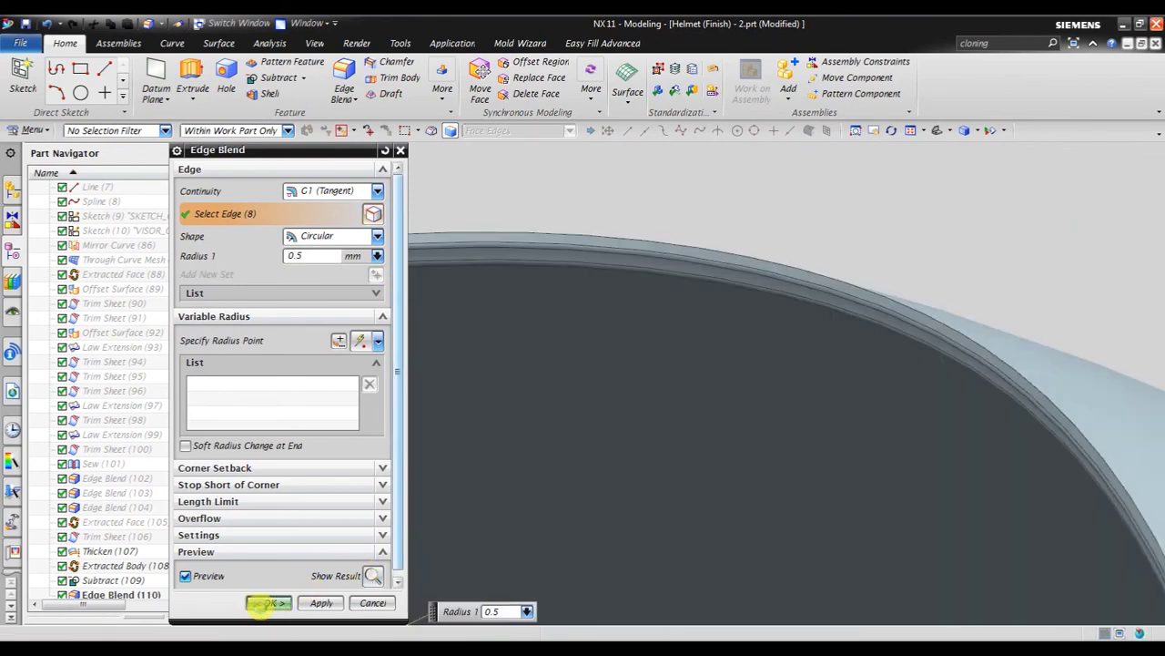
Rotate the rounded visor around to a side view of its outer shell
{"action": "middle_click_drag", "start_coordinate": [782, 268], "coordinate": [804, 374]}
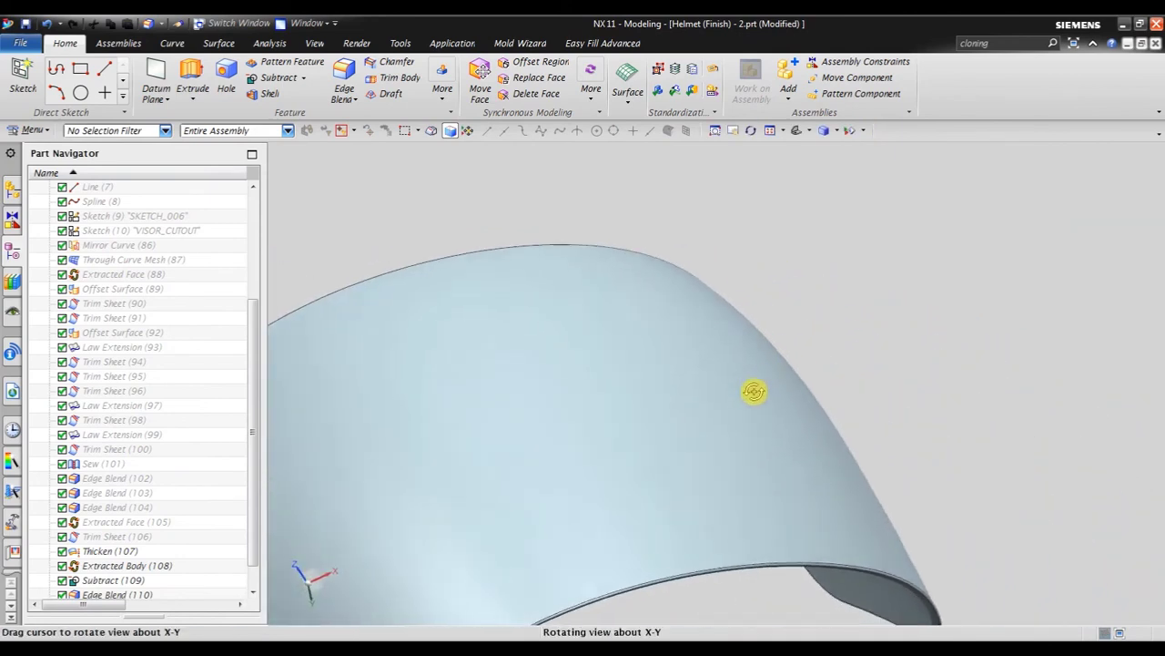
{"action": "middle_click_drag", "start_coordinate": [804, 373], "coordinate": [916, 281]}
{"action": "middle_click_drag", "start_coordinate": [913, 328], "coordinate": [864, 356]}
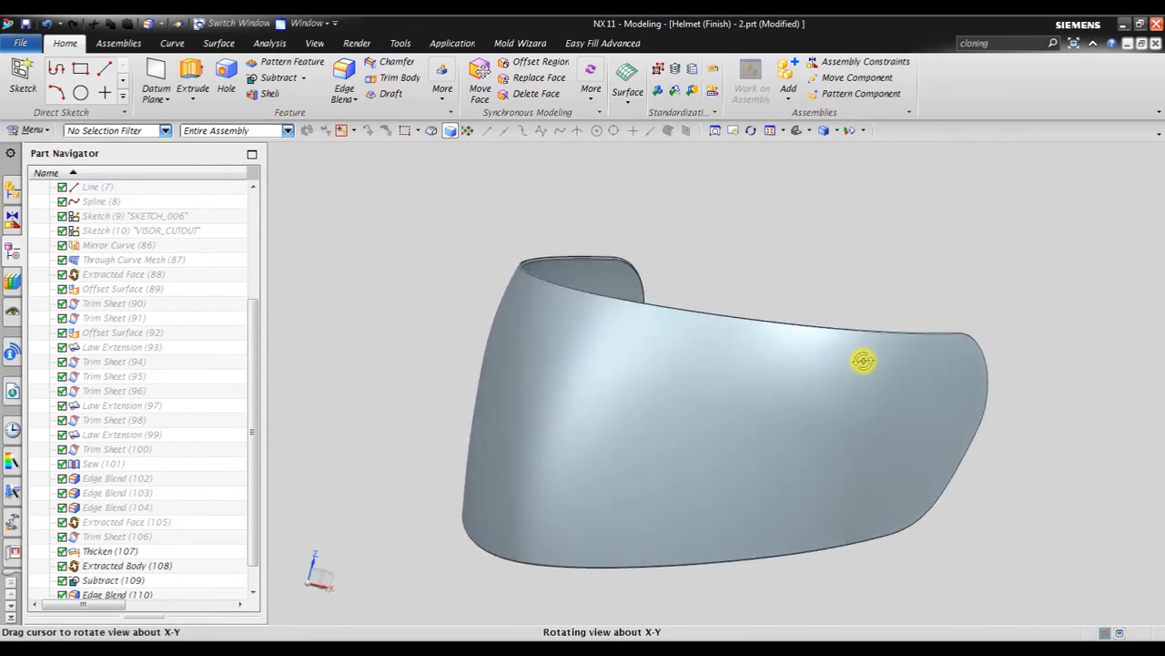
{"action": "left_click", "coordinate": [314, 45]}
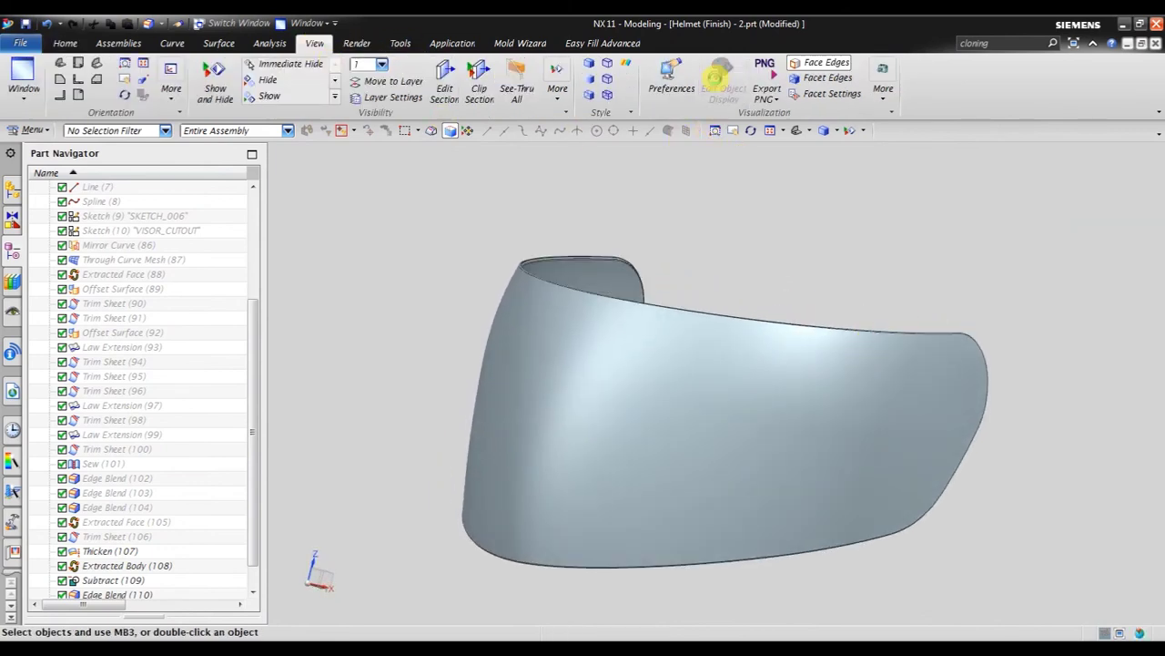
Give the visor body a blue colour with translucency 80
{"action": "left_click", "coordinate": [721, 80]}
{"action": "left_click", "coordinate": [651, 348]}
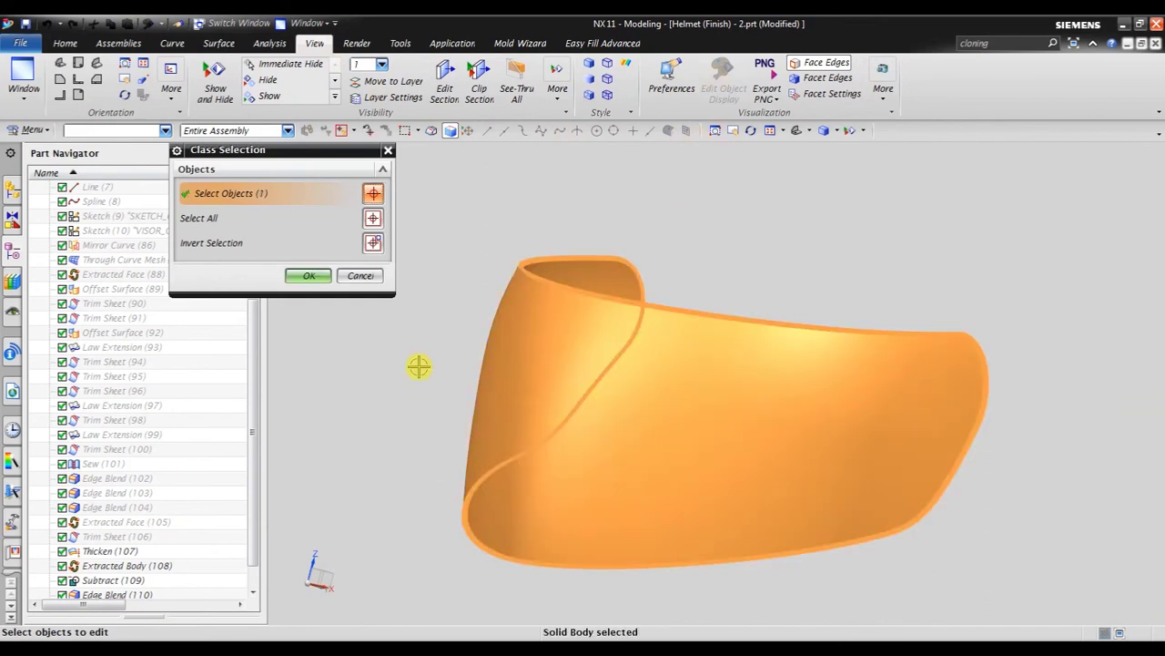
{"action": "left_click", "coordinate": [294, 277]}
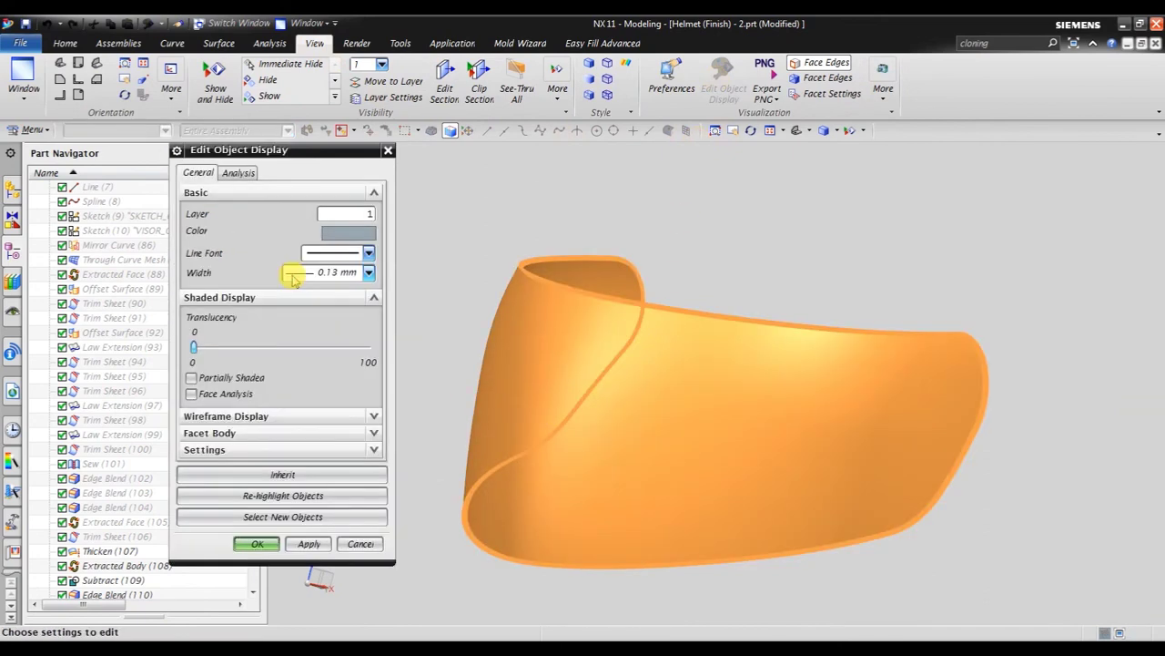
{"action": "left_click", "coordinate": [344, 234]}
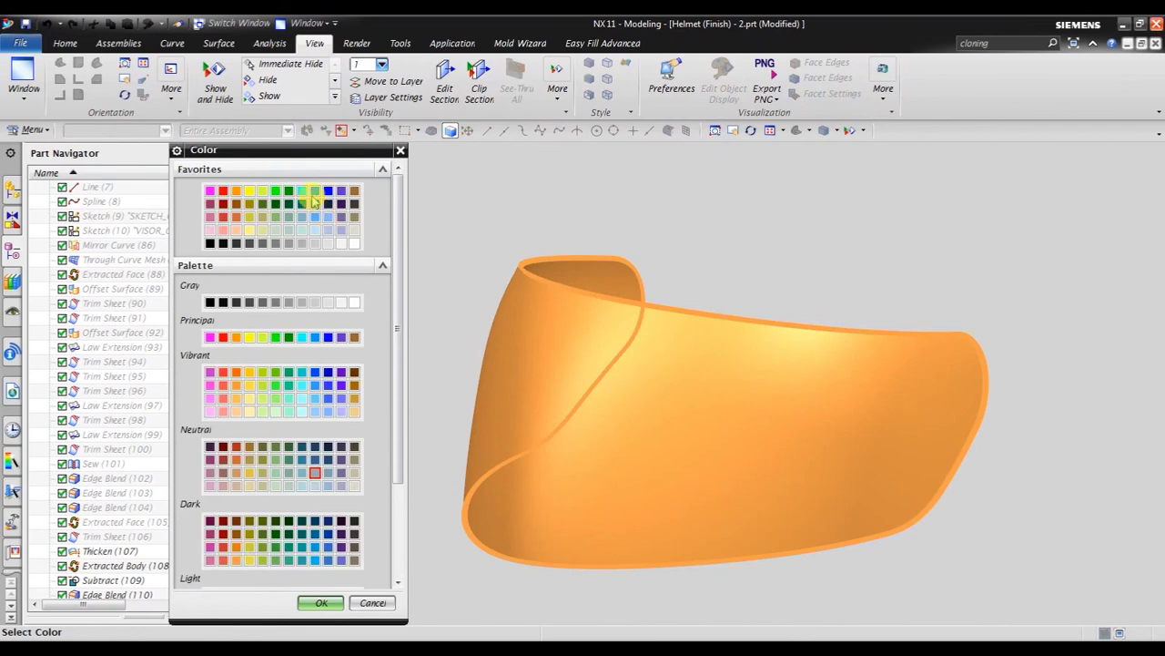
{"action": "left_click", "coordinate": [320, 603]}
{"action": "left_click", "coordinate": [296, 351]}
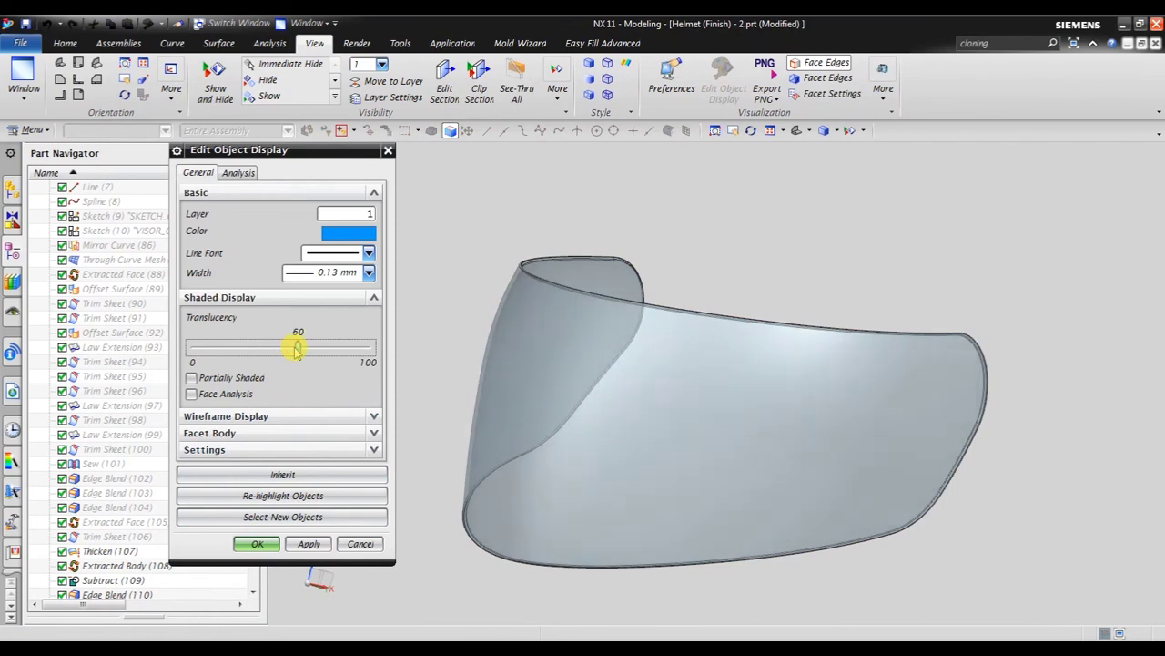
{"action": "left_click_drag", "start_coordinate": [296, 352], "coordinate": [325, 352]}
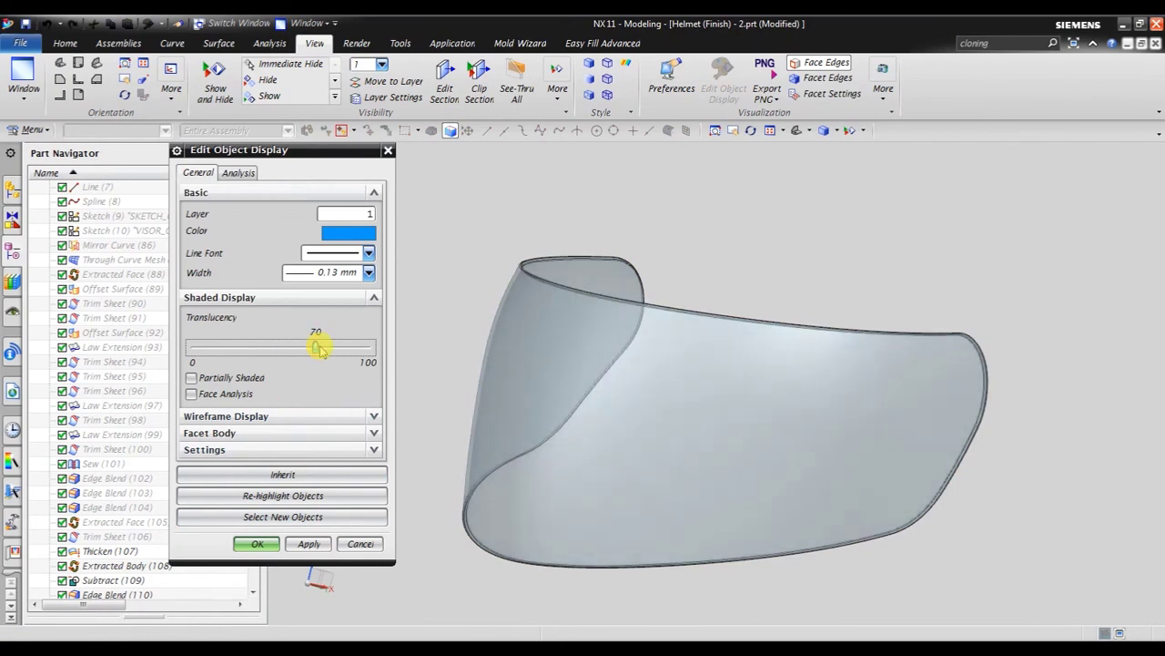
{"action": "left_click", "coordinate": [256, 544]}
{"action": "mouse_move", "coordinate": [570, 334]}
{"action": "middle_mouse_down"}
{"action": "mouse_move", "coordinate": [694, 254]}
{"action": "mouse_move", "coordinate": [737, 247]}
{"action": "middle_mouse_up"}
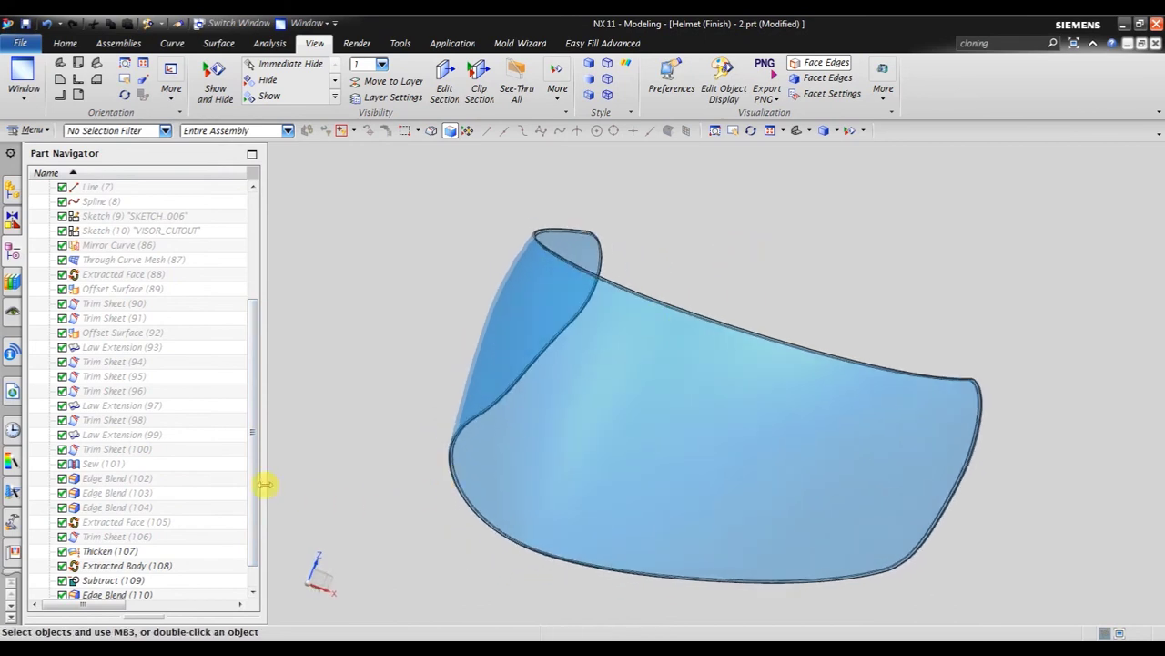
{"action": "left_click", "coordinate": [221, 466]}
Show the hidden Sew (101) helmet shell again around the visor
{"action": "right_click", "coordinate": [223, 466]}
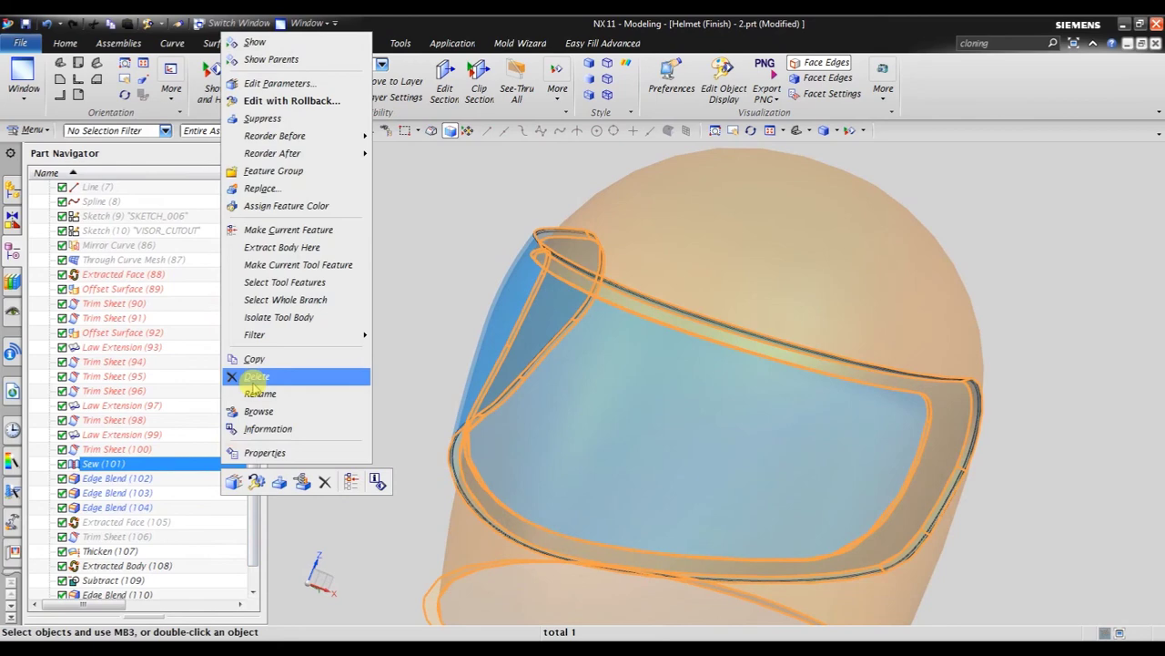
{"action": "left_click", "coordinate": [263, 43]}
{"action": "scroll", "coordinate": [986, 310], "scroll_direction": "down", "scroll_amount": 2}
{"action": "scroll", "coordinate": [988, 282], "scroll_direction": "down", "scroll_amount": 2}
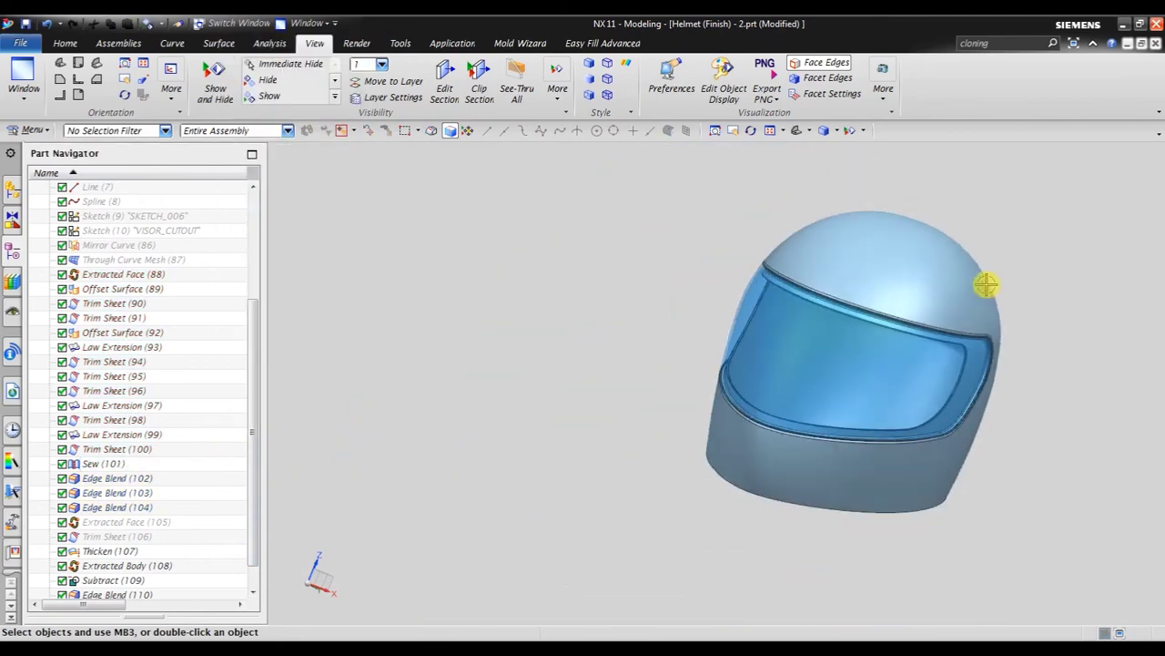
{"action": "mouse_move", "coordinate": [989, 281]}
{"action": "middle_mouse_down"}
{"action": "mouse_move", "coordinate": [1007, 292]}
{"action": "mouse_move", "coordinate": [971, 286]}
{"action": "mouse_move", "coordinate": [867, 186]}
{"action": "middle_mouse_up"}
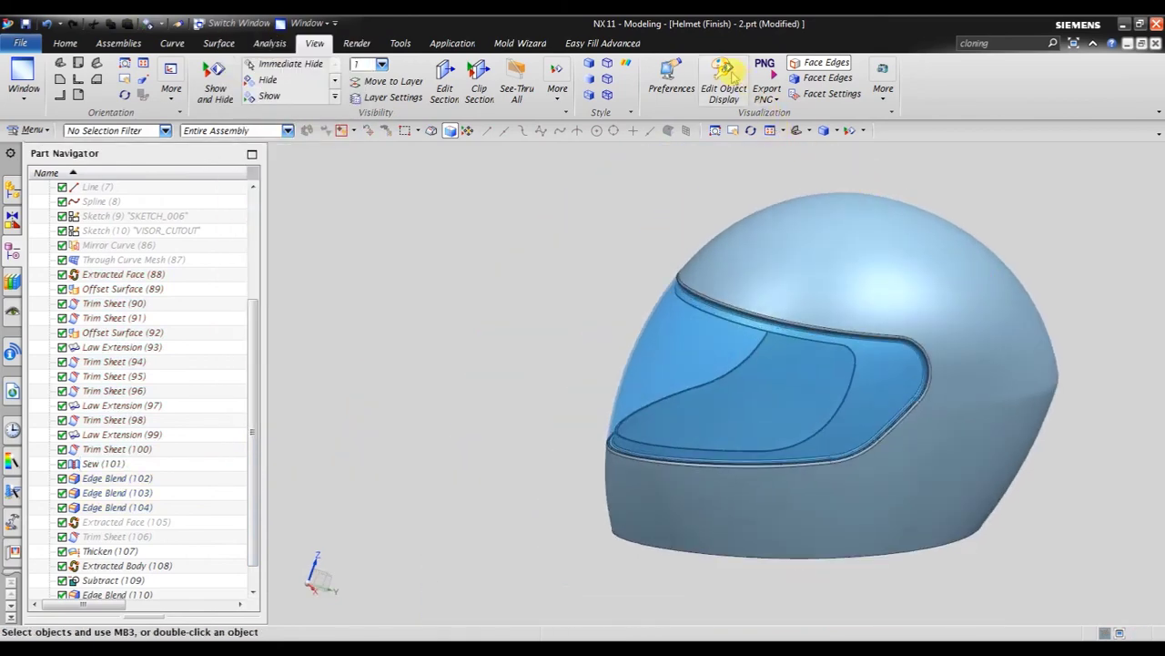
Choose grey as the helmet body's colour in Edit Object Display
{"action": "left_click", "coordinate": [723, 84]}
{"action": "left_click", "coordinate": [780, 297]}
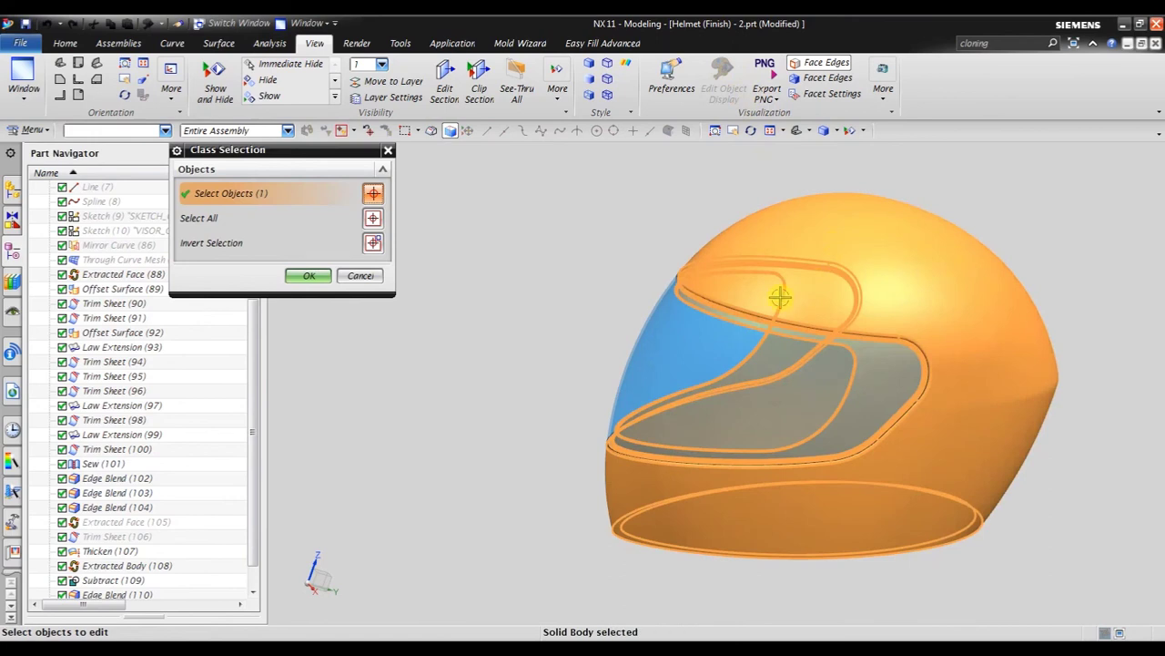
{"action": "left_click", "coordinate": [308, 276]}
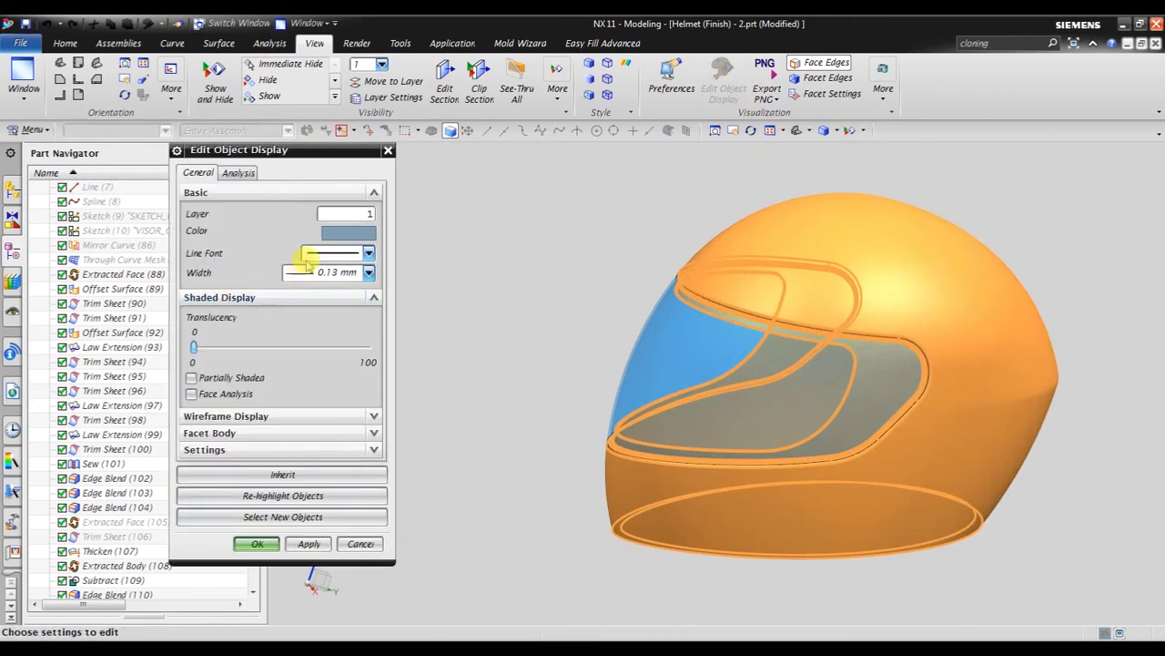
{"action": "left_click", "coordinate": [337, 233]}
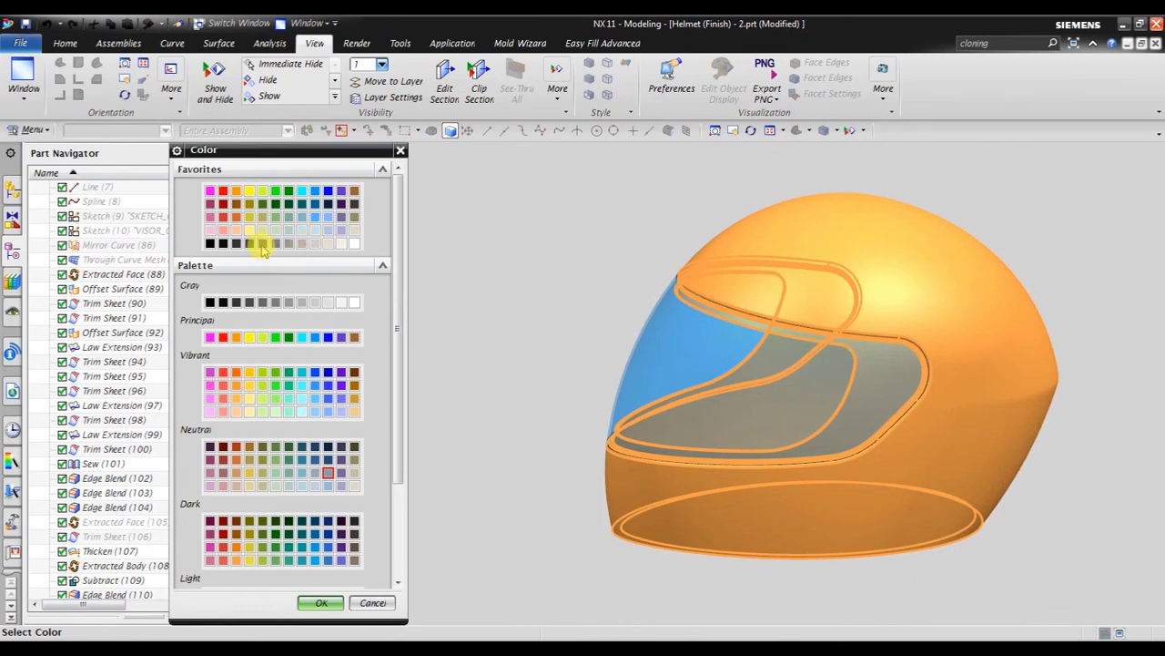
{"action": "left_click", "coordinate": [320, 603]}
Apply the grey colour to the helmet shell and inspect it from several angles
{"action": "left_click", "coordinate": [258, 544]}
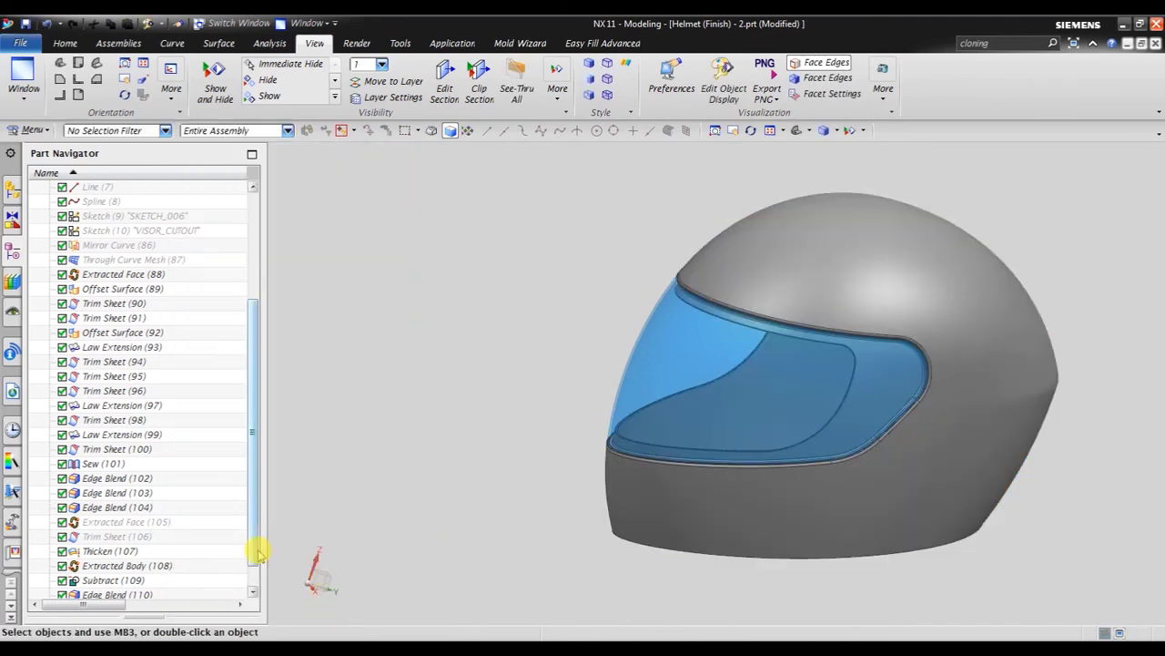
{"action": "mouse_move", "coordinate": [595, 322]}
{"action": "middle_mouse_down"}
{"action": "mouse_move", "coordinate": [633, 319]}
{"action": "mouse_move", "coordinate": [606, 328]}
{"action": "middle_mouse_up"}
{"action": "scroll", "coordinate": [913, 359], "scroll_direction": "up", "scroll_amount": 2}
{"action": "scroll", "coordinate": [914, 358], "scroll_direction": "up", "scroll_amount": 2}
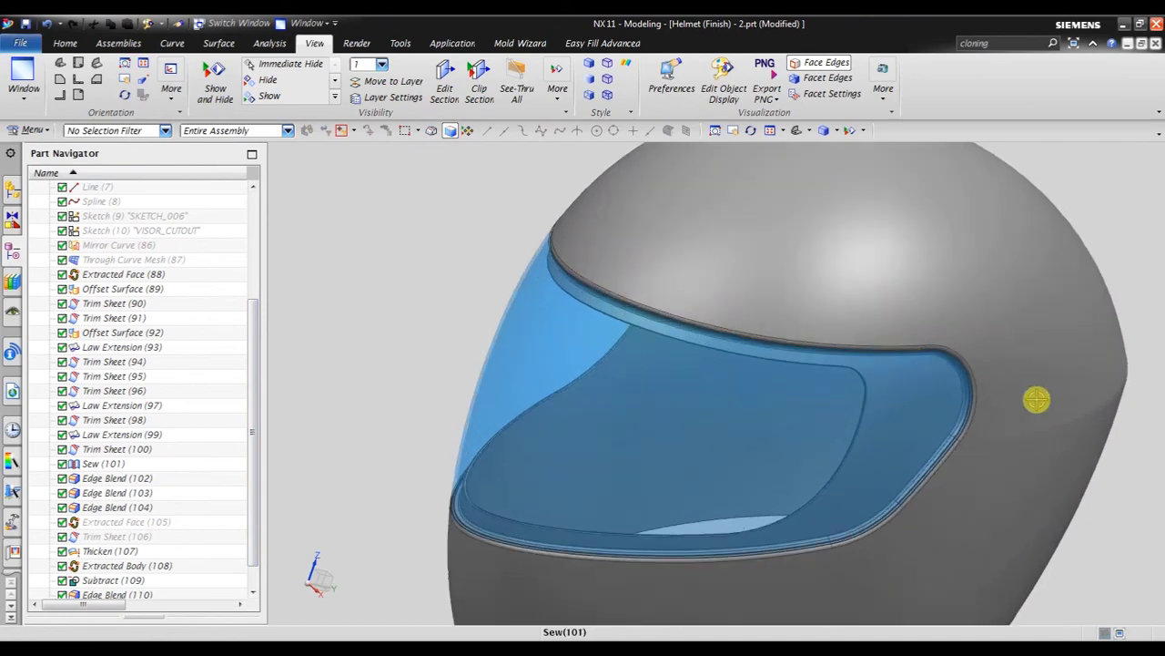
{"action": "mouse_move", "coordinate": [1037, 399]}
{"action": "middle_mouse_down"}
{"action": "mouse_move", "coordinate": [1024, 362]}
{"action": "mouse_move", "coordinate": [1022, 377]}
{"action": "middle_mouse_up"}
{"action": "scroll", "coordinate": [740, 444], "scroll_direction": "down", "scroll_amount": 2}
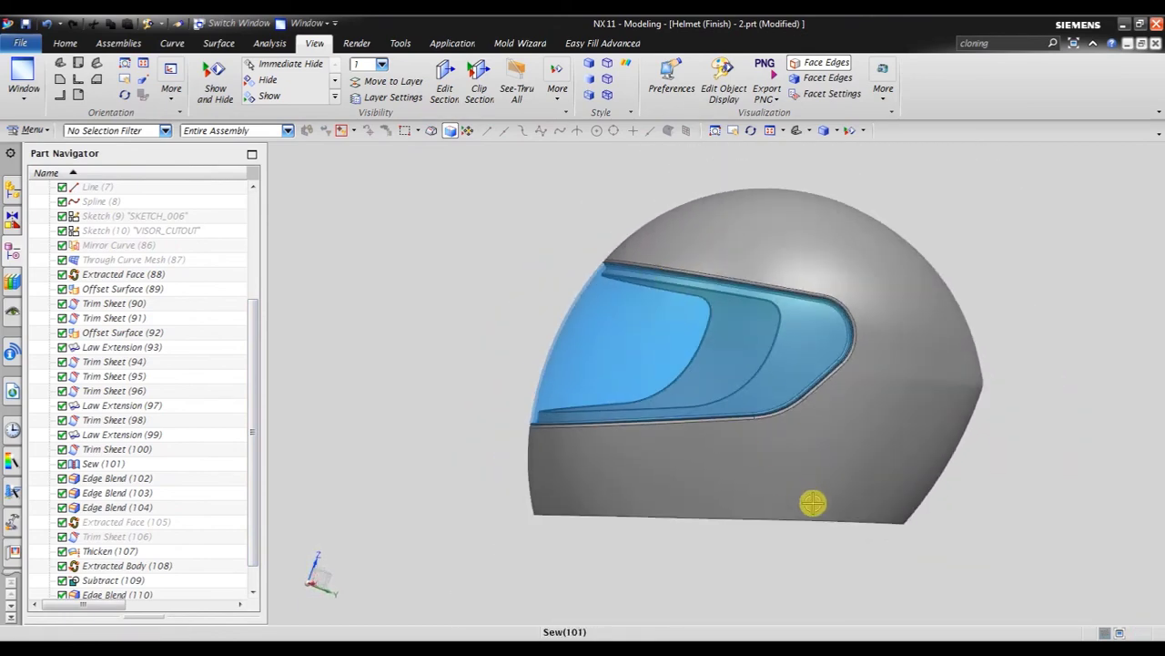
{"action": "mouse_move", "coordinate": [815, 500]}
{"action": "middle_mouse_down"}
{"action": "mouse_move", "coordinate": [818, 470]}
{"action": "mouse_move", "coordinate": [838, 458]}
{"action": "middle_mouse_up"}
{"action": "scroll", "coordinate": [943, 507], "scroll_direction": "up", "scroll_amount": 3}
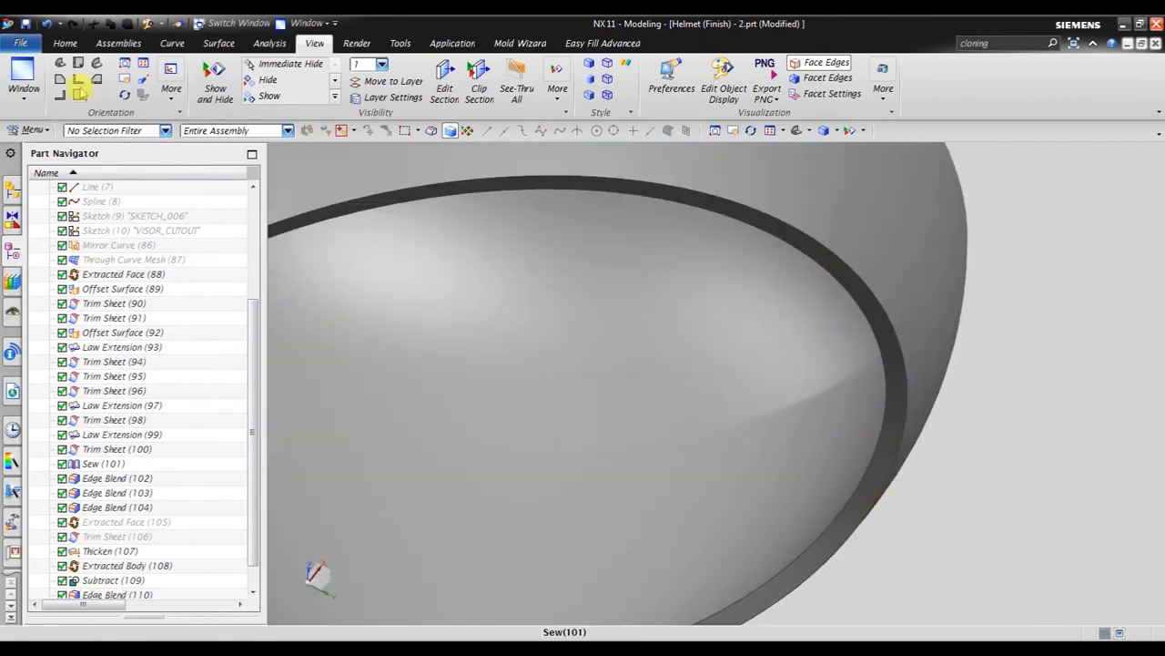
Blend the visor-opening rim edges with a 2.5 mm radius
{"action": "left_click", "coordinate": [65, 44]}
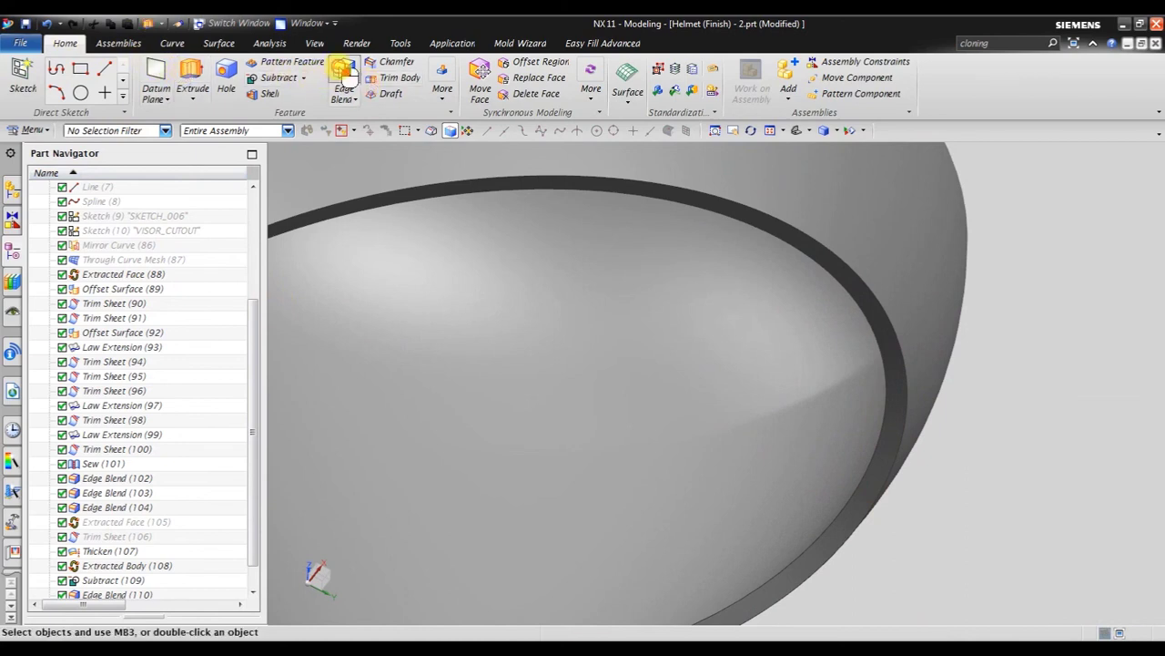
{"action": "left_click", "coordinate": [345, 73]}
{"action": "type", "text": "2.5"}
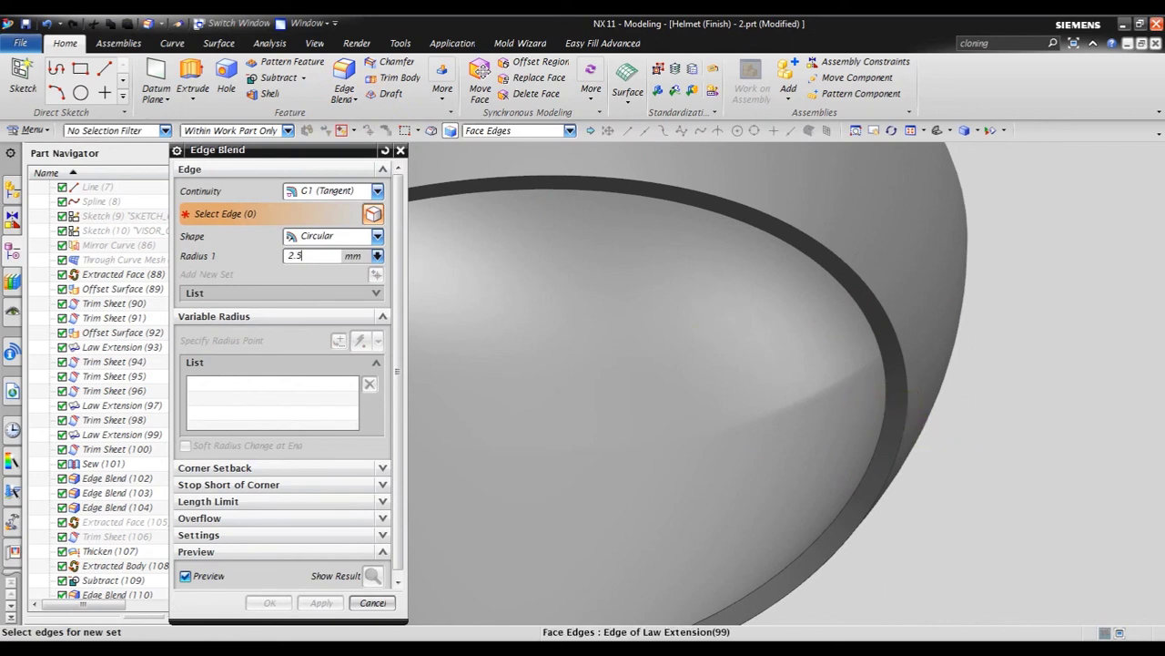
{"action": "key", "text": "Return"}
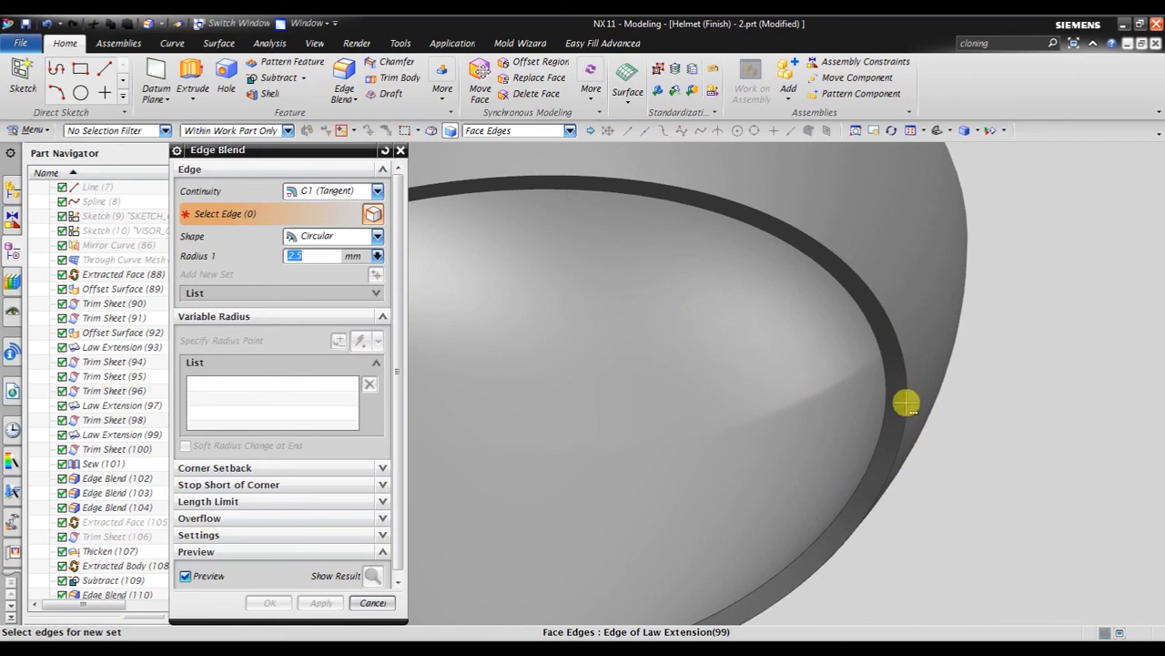
{"action": "left_click", "coordinate": [897, 378]}
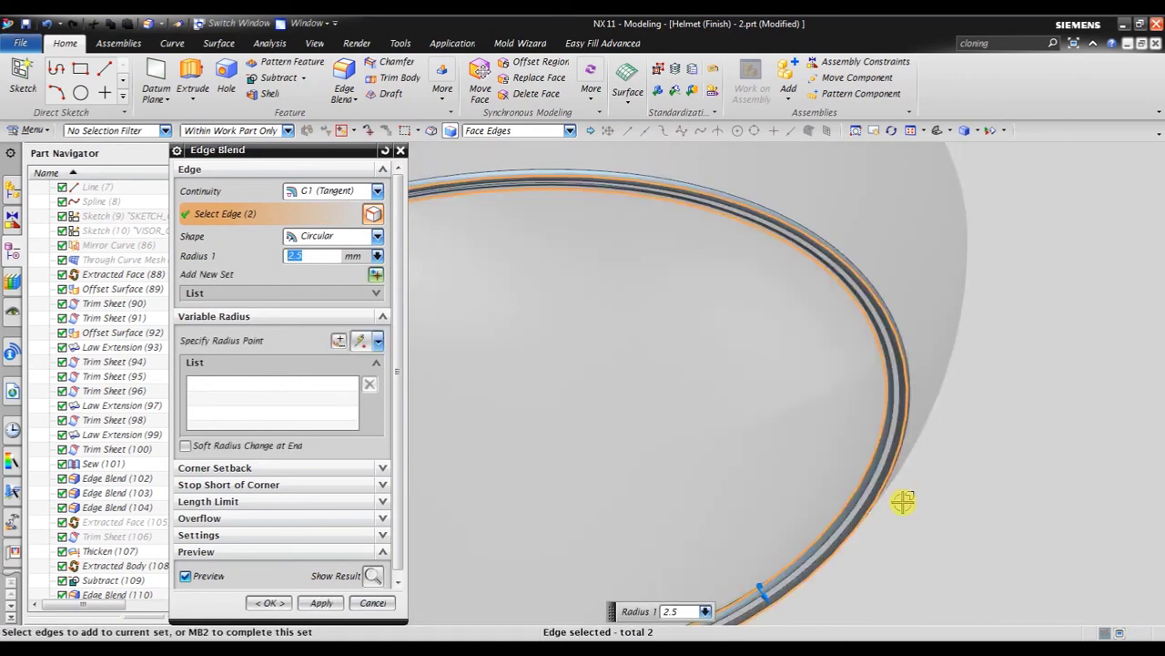
{"action": "left_click", "coordinate": [284, 602]}
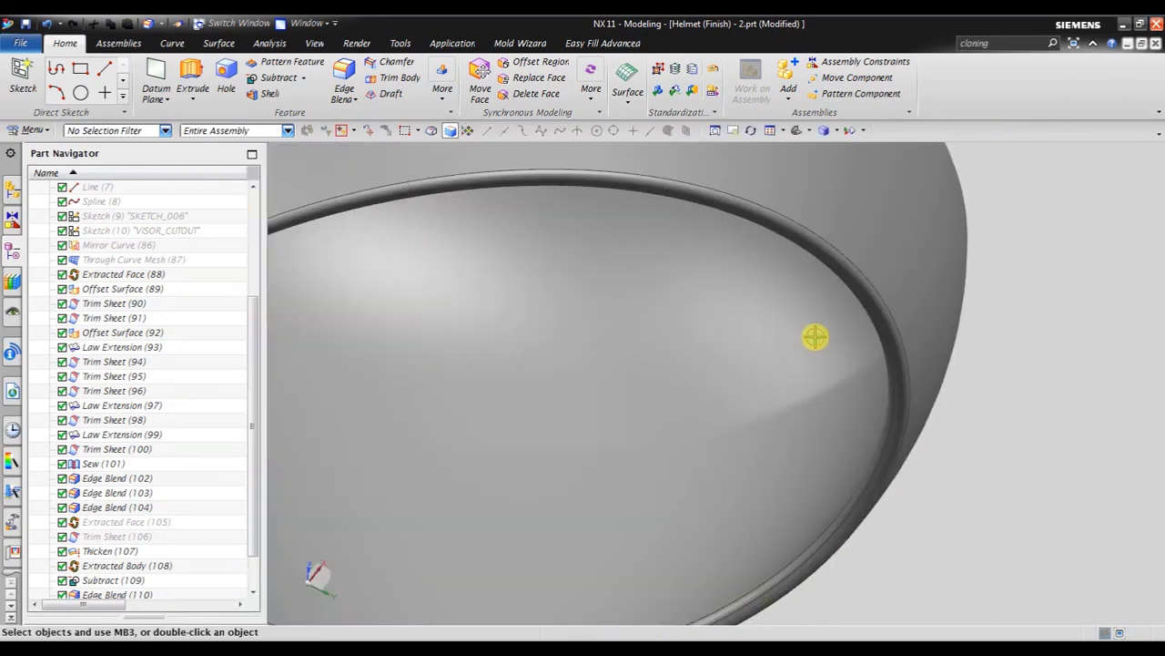
Orbit out to view the whole helmet and the visor from the front
{"action": "scroll", "coordinate": [951, 302], "scroll_direction": "down", "scroll_amount": 5}
{"action": "mouse_move", "coordinate": [762, 286]}
{"action": "middle_mouse_down"}
{"action": "mouse_move", "coordinate": [745, 307]}
{"action": "mouse_move", "coordinate": [744, 351]}
{"action": "mouse_move", "coordinate": [649, 426]}
{"action": "middle_mouse_up"}
{"action": "scroll", "coordinate": [649, 426], "scroll_direction": "down", "scroll_amount": 3}
{"action": "middle_click_drag", "start_coordinate": [679, 247], "coordinate": [661, 237]}
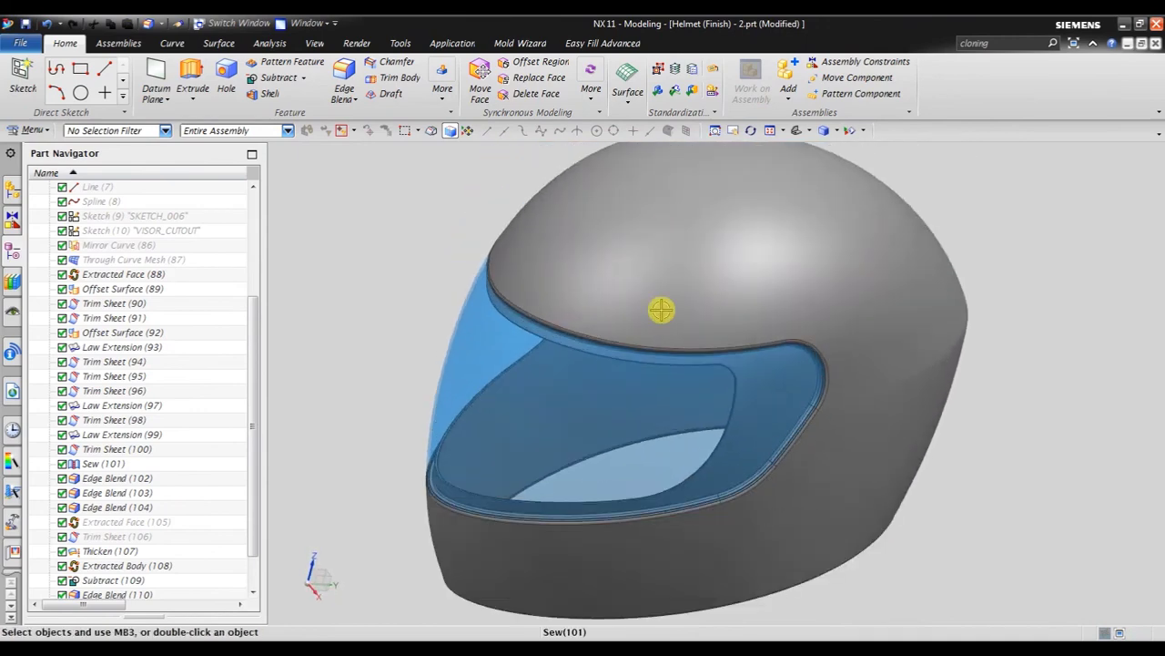
{"action": "mouse_move", "coordinate": [661, 307]}
{"action": "middle_mouse_down"}
{"action": "mouse_move", "coordinate": [770, 300]}
{"action": "mouse_move", "coordinate": [882, 331]}
{"action": "mouse_move", "coordinate": [658, 338]}
{"action": "mouse_move", "coordinate": [661, 349]}
{"action": "middle_mouse_up"}
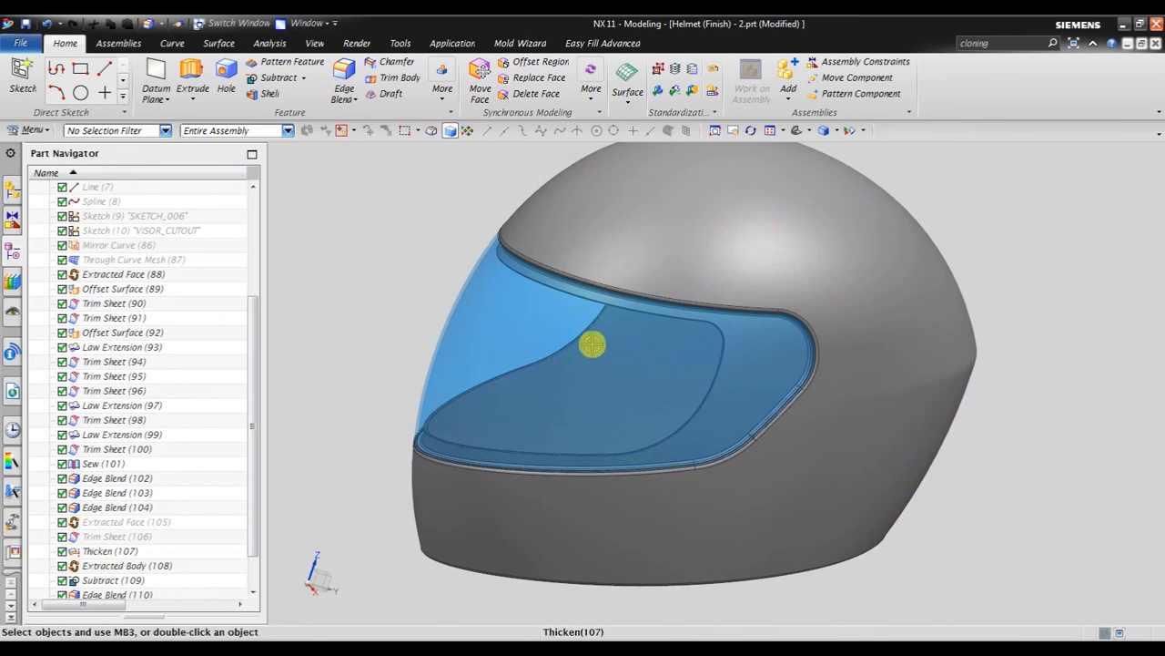
Switch the helmet display to True Shading
{"action": "left_click", "coordinate": [356, 43]}
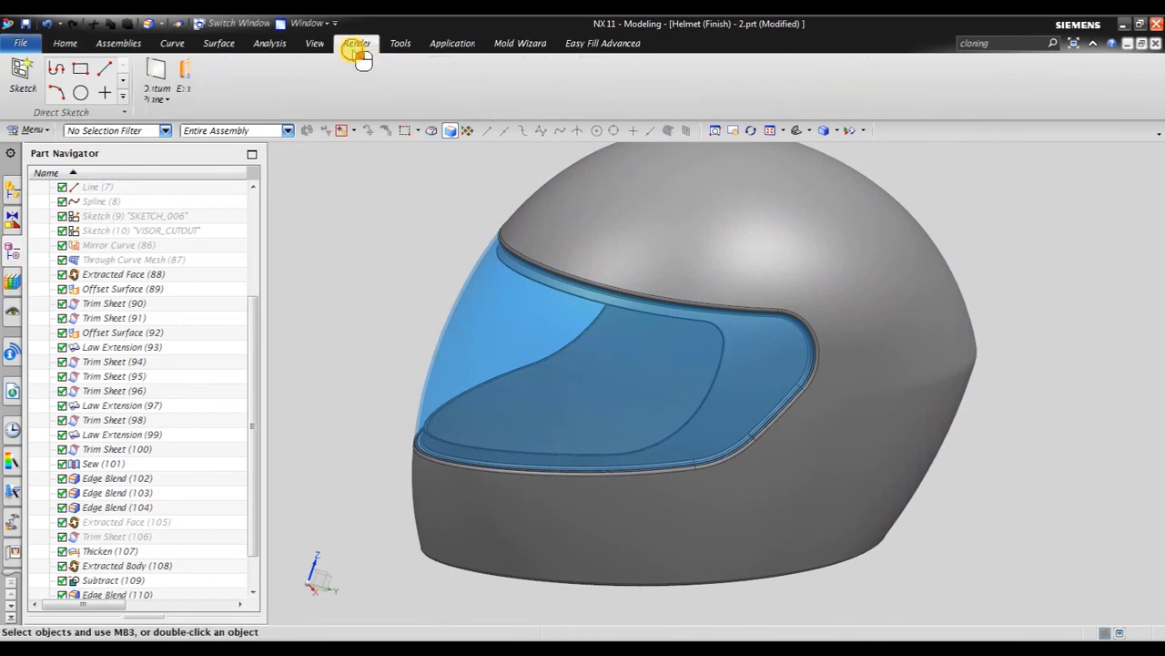
{"action": "left_click", "coordinate": [24, 78]}
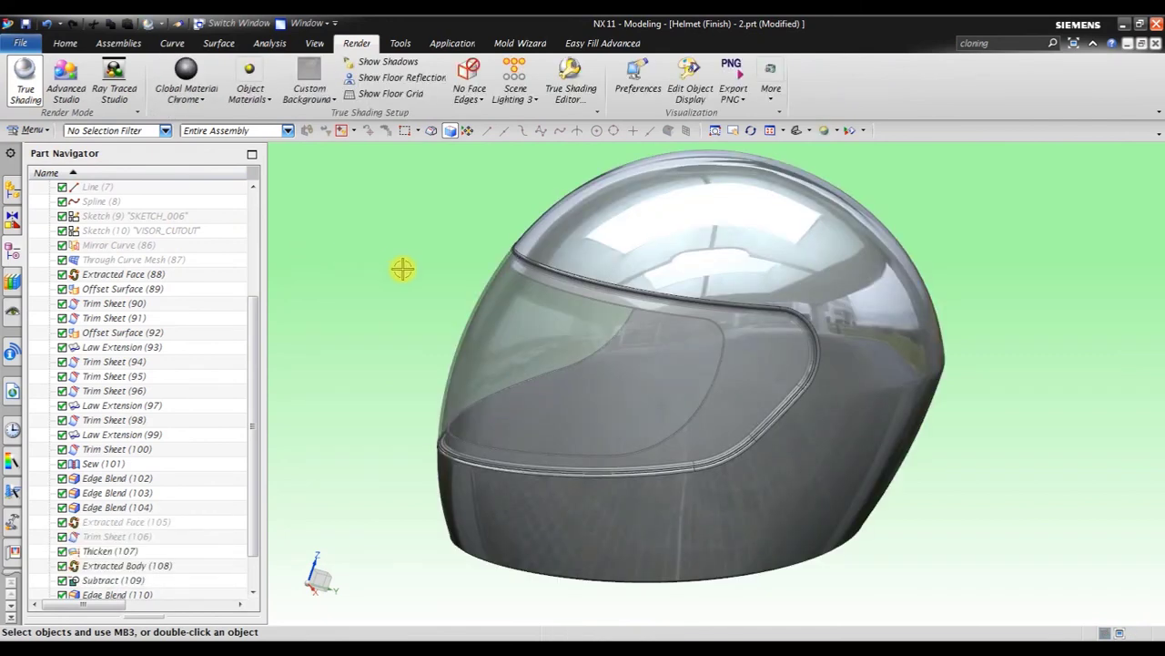
{"action": "mouse_move", "coordinate": [464, 286]}
{"action": "middle_mouse_down"}
{"action": "mouse_move", "coordinate": [523, 305]}
{"action": "mouse_move", "coordinate": [495, 245]}
{"action": "mouse_move", "coordinate": [419, 303]}
{"action": "mouse_move", "coordinate": [481, 307]}
{"action": "mouse_move", "coordinate": [476, 314]}
{"action": "middle_mouse_up"}
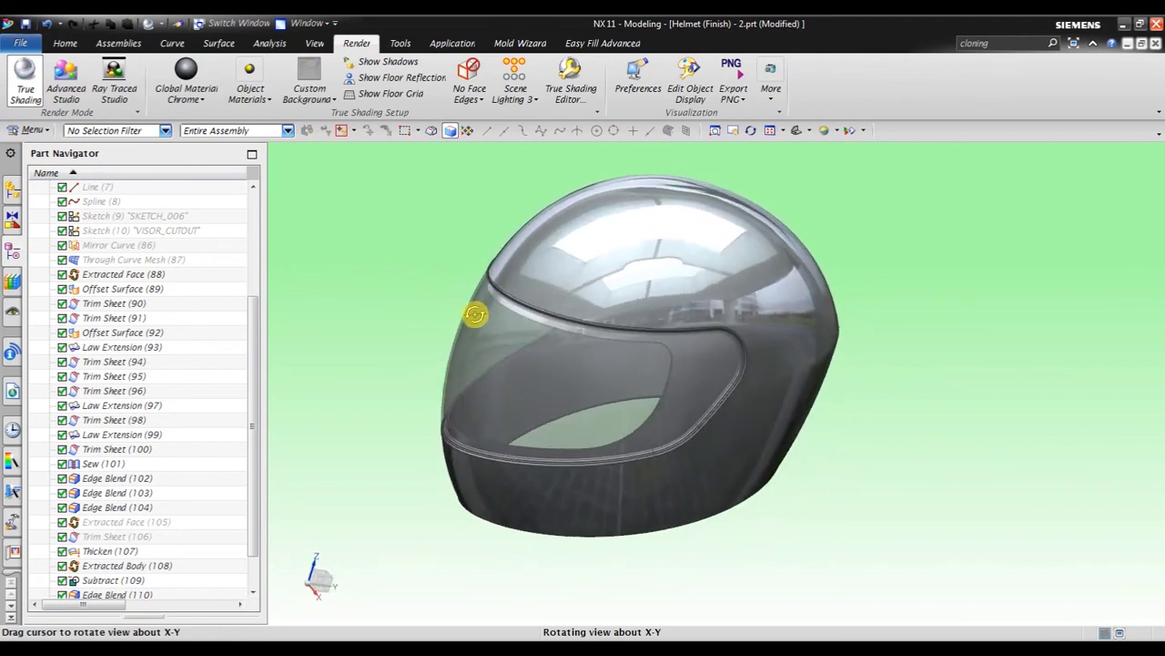
Apply Gold as the global material for the whole helmet
{"action": "left_click", "coordinate": [186, 100]}
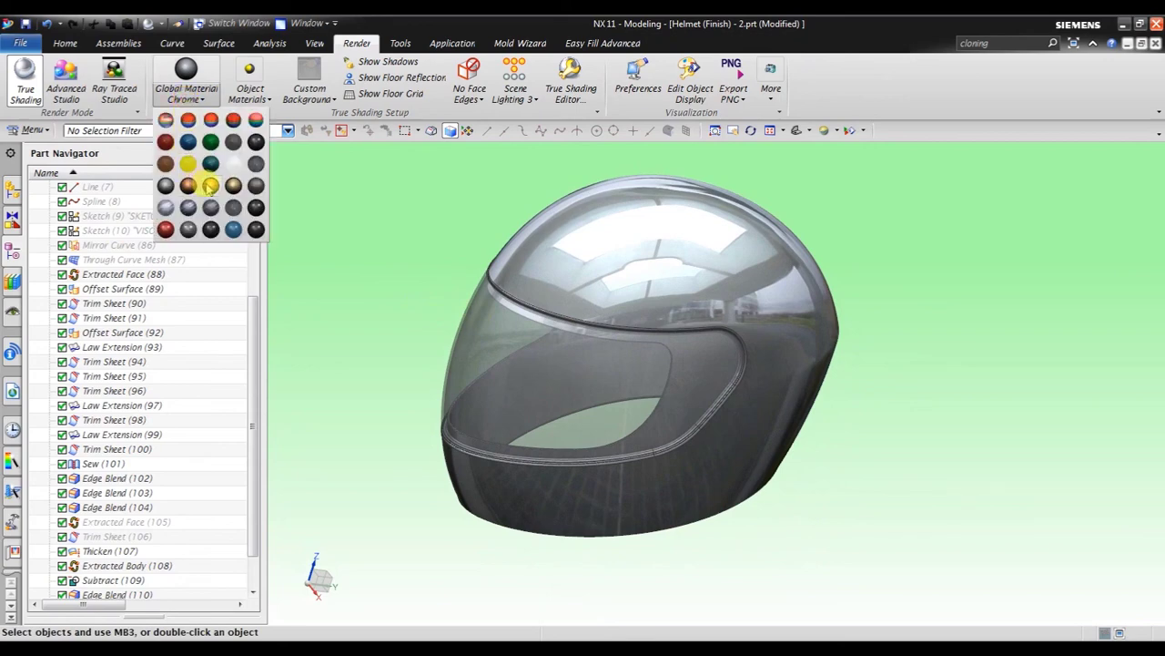
{"action": "left_click", "coordinate": [211, 186]}
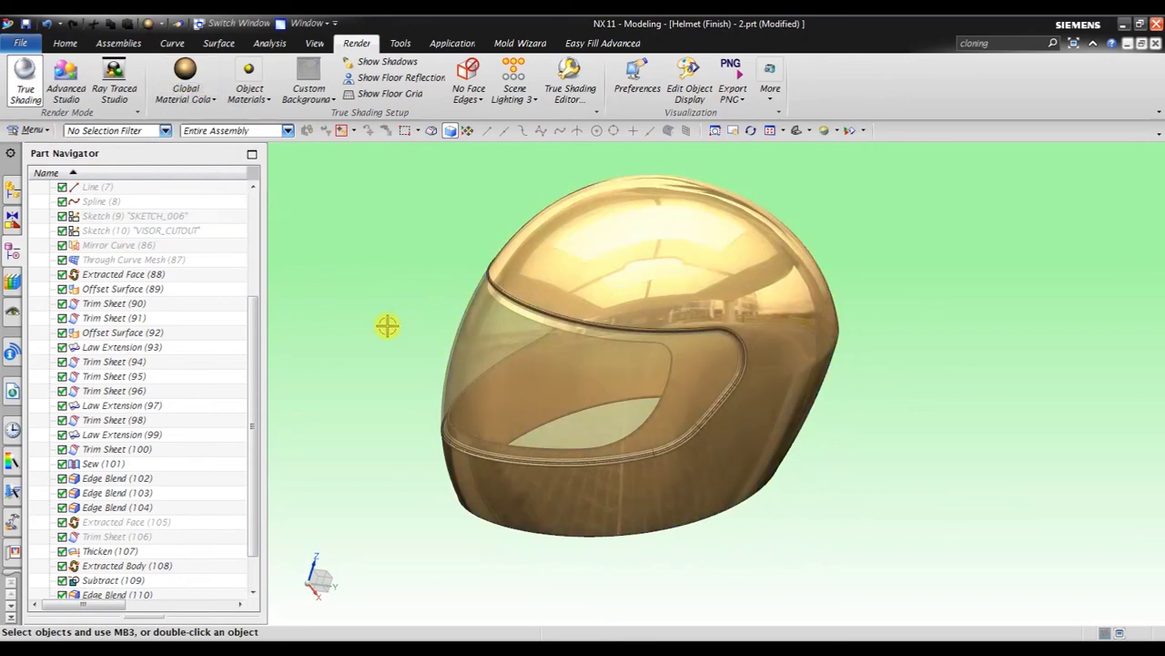
{"action": "scroll", "coordinate": [386, 317], "scroll_direction": "up", "scroll_amount": 2}
{"action": "scroll", "coordinate": [394, 303], "scroll_direction": "up", "scroll_amount": 3}
{"action": "middle_click_drag", "start_coordinate": [395, 301], "coordinate": [397, 285]}
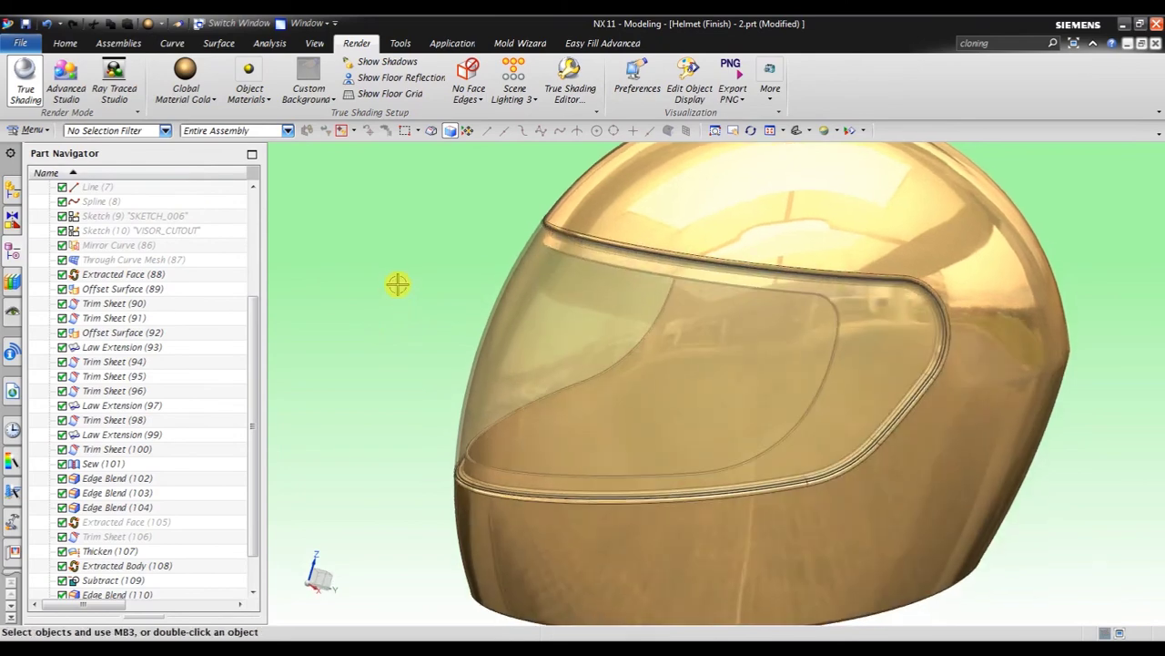
{"action": "scroll", "coordinate": [396, 282], "scroll_direction": "down", "scroll_amount": 1}
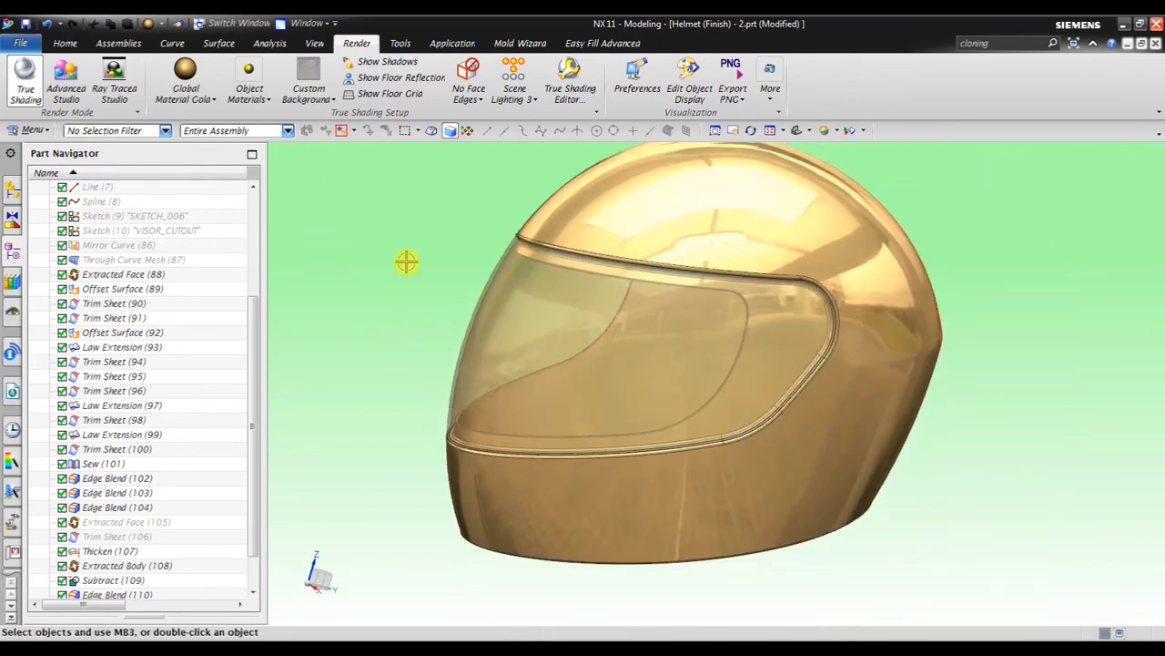
{"action": "left_click", "coordinate": [519, 278]}
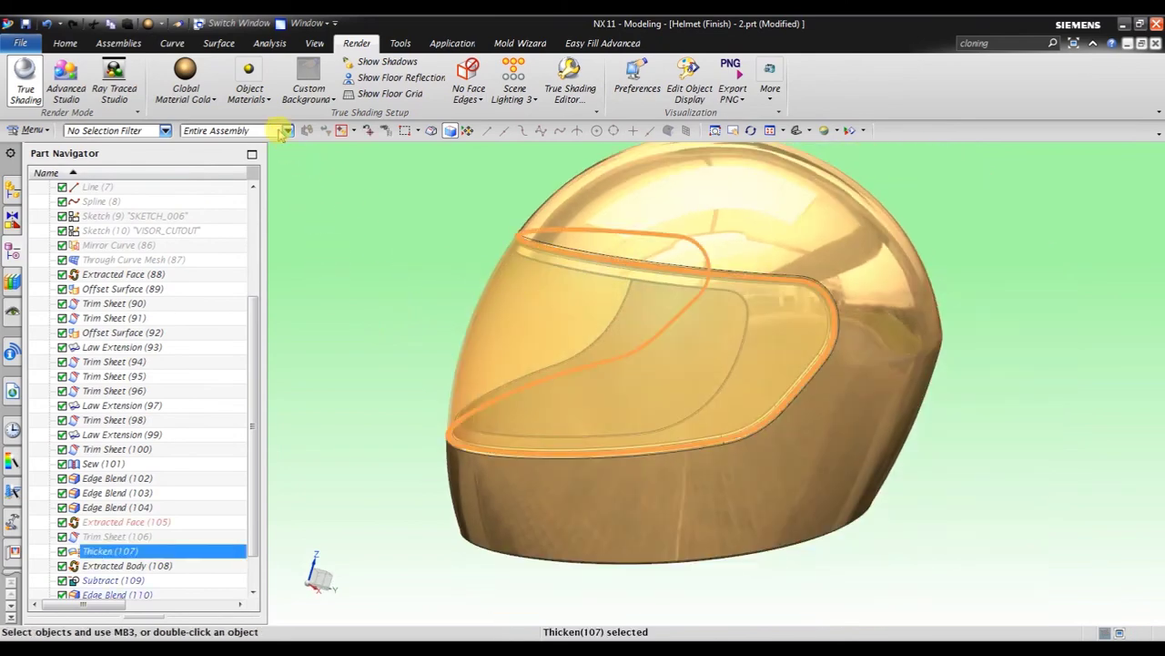
Give the Thicken (107) visor a transparent glass object material
{"action": "left_click", "coordinate": [250, 95]}
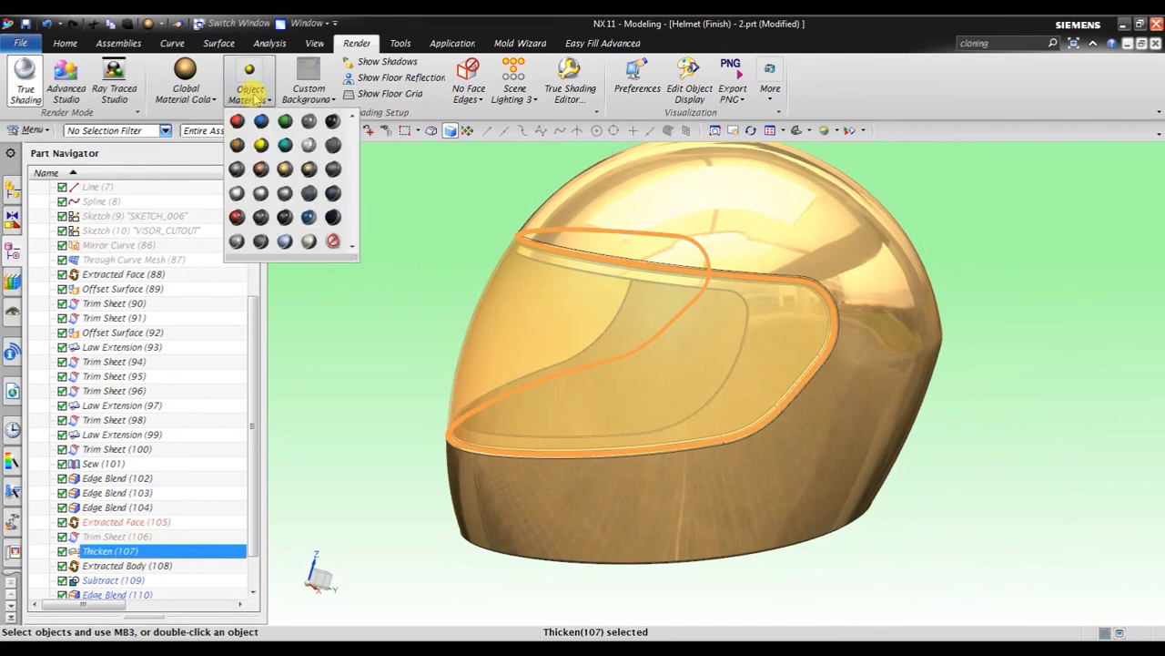
{"action": "left_click", "coordinate": [261, 131]}
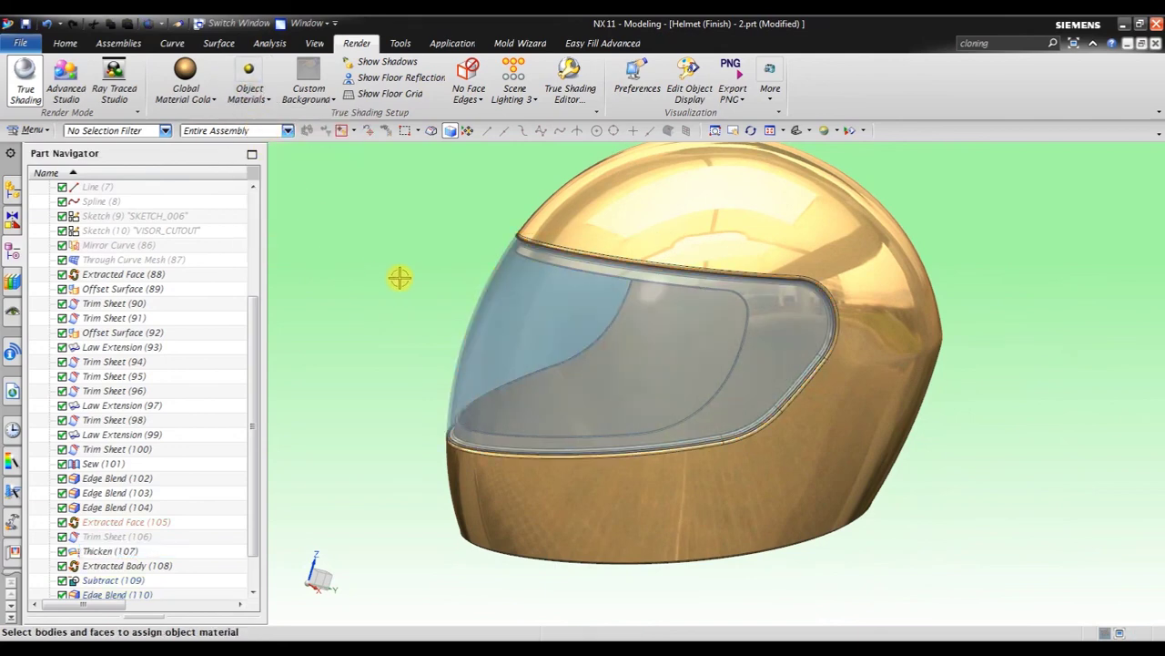
{"action": "middle_click_drag", "start_coordinate": [401, 278], "coordinate": [424, 273]}
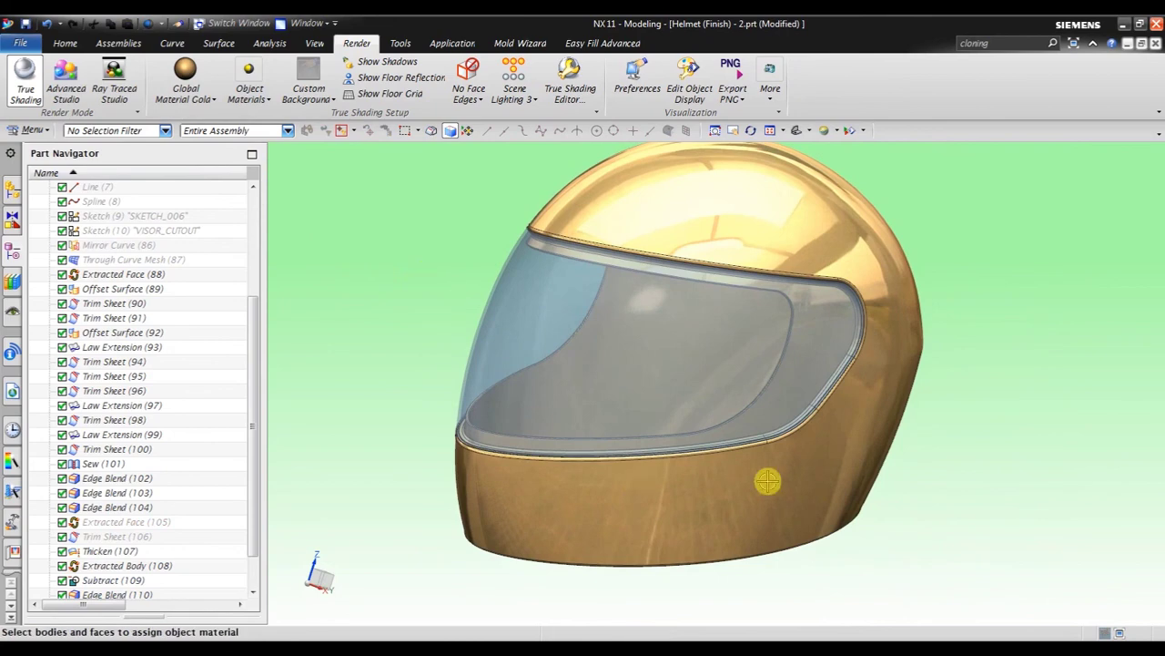
{"action": "middle_click_drag", "start_coordinate": [767, 481], "coordinate": [746, 413]}
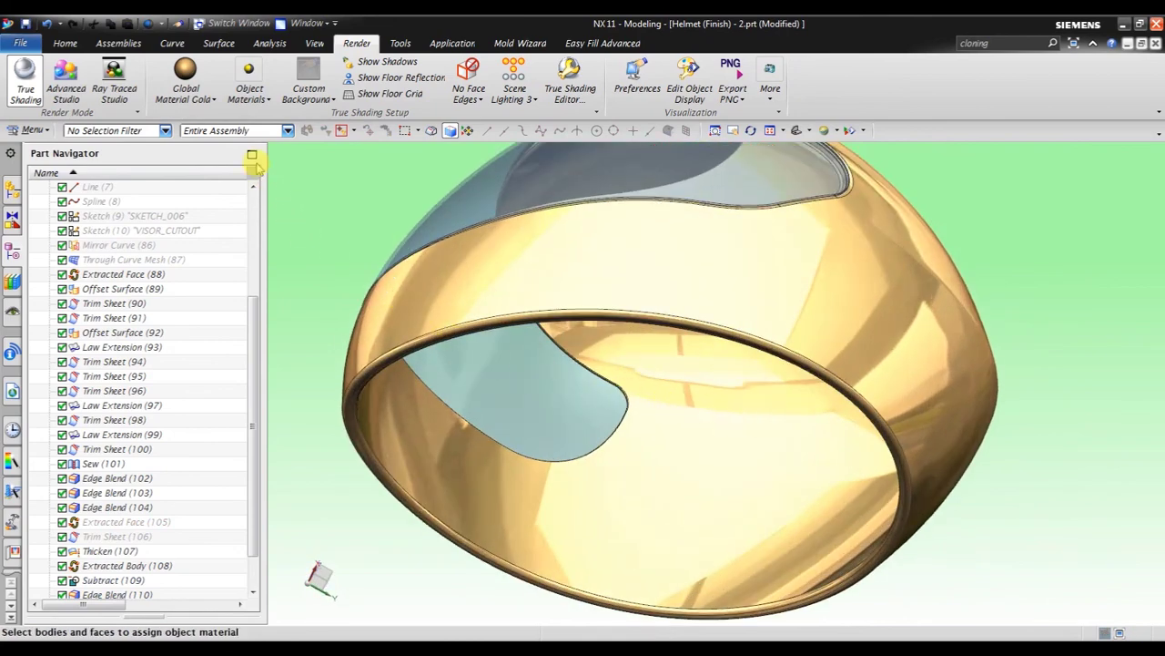
Set the selection filter to Face and make the helmet's inner face black
{"action": "left_click", "coordinate": [137, 130]}
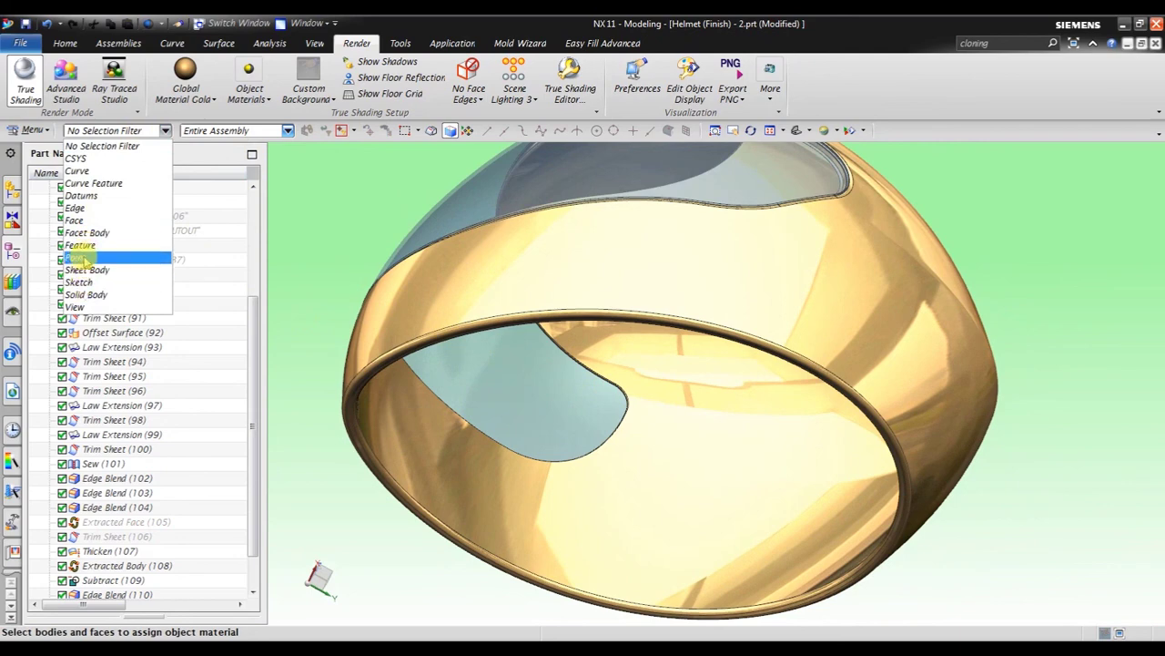
{"action": "left_click", "coordinate": [91, 221]}
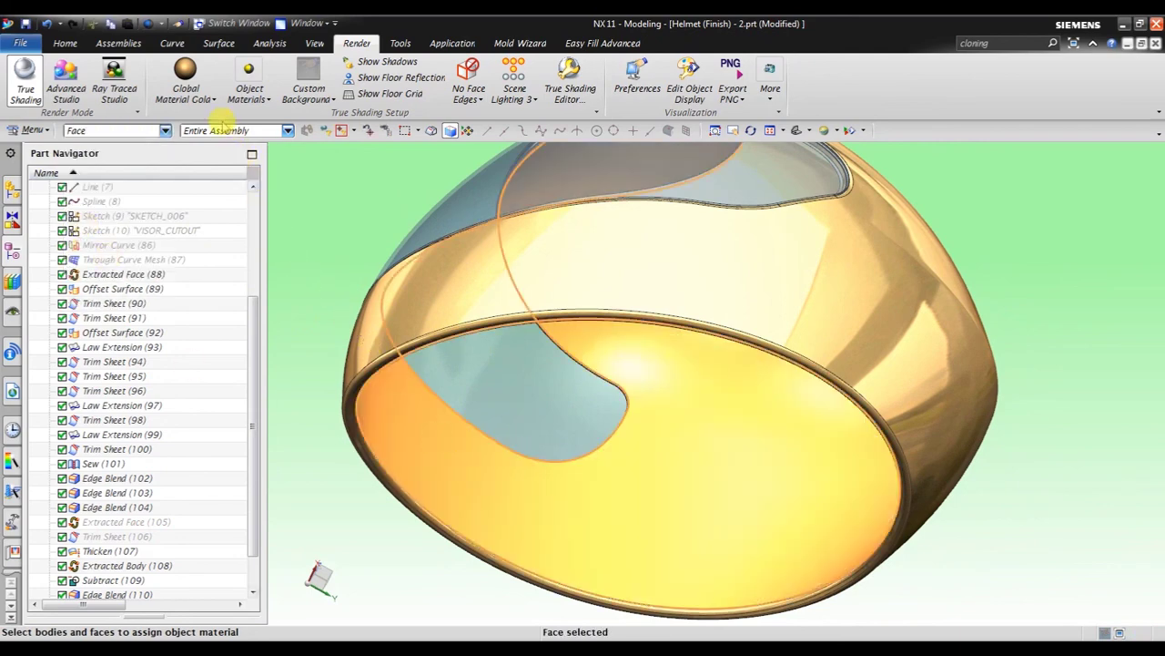
{"action": "left_click", "coordinate": [253, 98]}
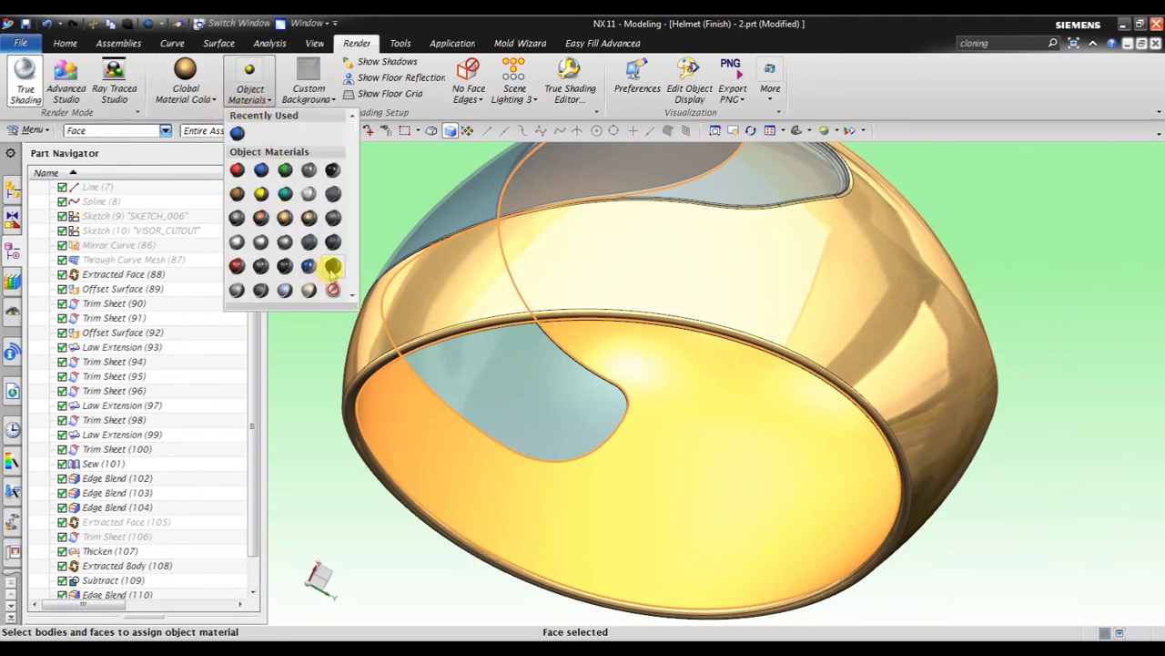
{"action": "left_click", "coordinate": [332, 266]}
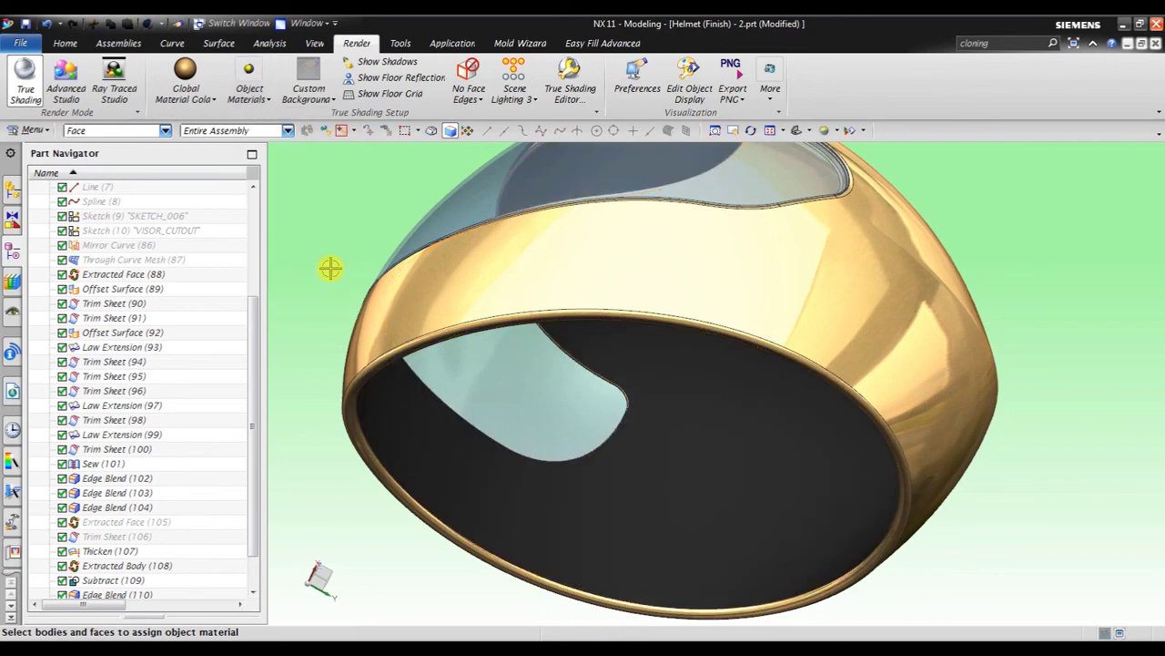
{"action": "mouse_move", "coordinate": [342, 276]}
{"action": "middle_mouse_down"}
{"action": "mouse_move", "coordinate": [632, 263]}
{"action": "mouse_move", "coordinate": [645, 320]}
{"action": "mouse_move", "coordinate": [688, 269]}
{"action": "middle_mouse_up"}
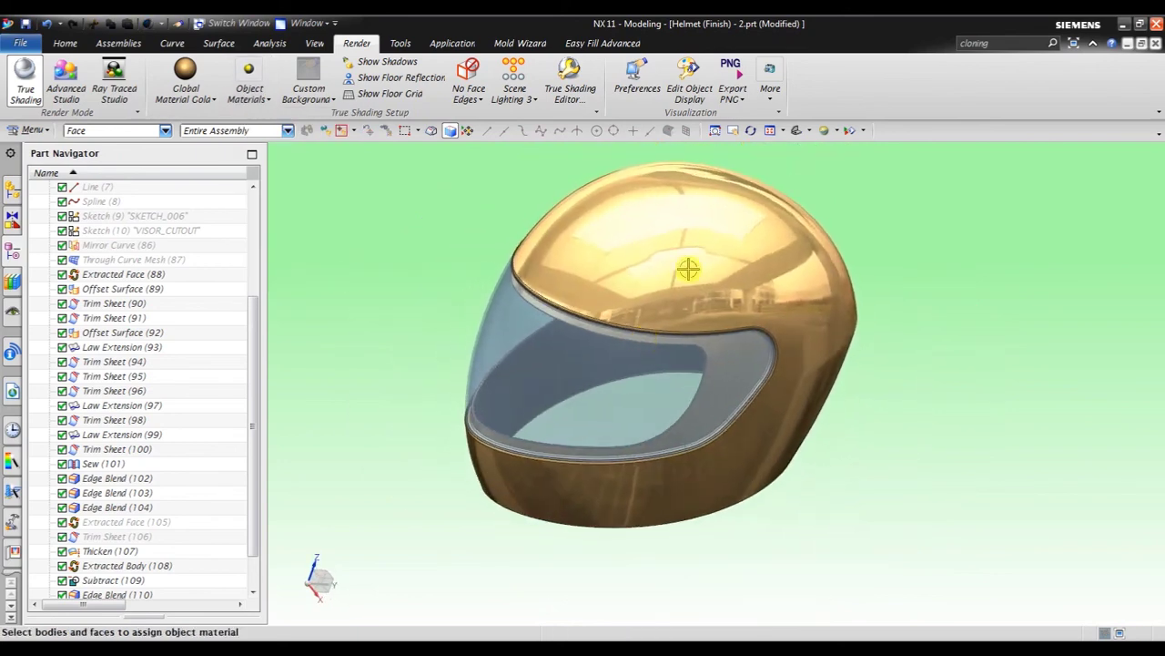
{"action": "left_click", "coordinate": [770, 132]}
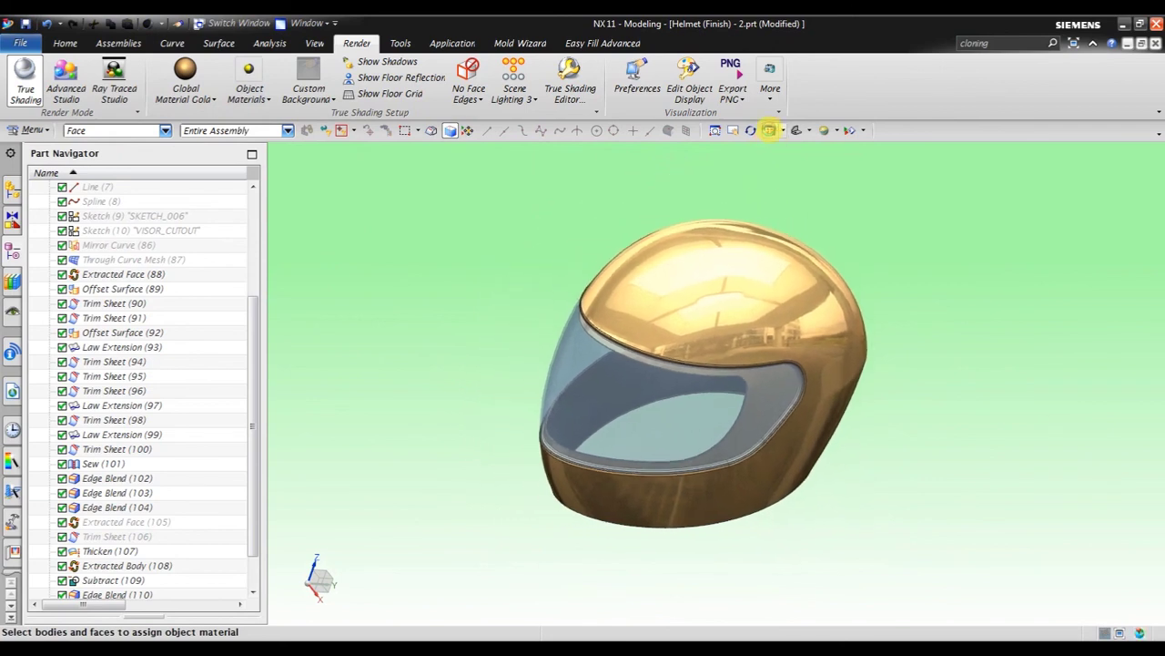
{"action": "mouse_move", "coordinate": [858, 426]}
{"action": "middle_mouse_down"}
{"action": "mouse_move", "coordinate": [782, 405]}
{"action": "mouse_move", "coordinate": [945, 398]}
{"action": "middle_mouse_up"}
{"action": "scroll", "coordinate": [871, 395], "scroll_direction": "up", "scroll_amount": 3}
{"action": "scroll", "coordinate": [850, 396], "scroll_direction": "up", "scroll_amount": 2}
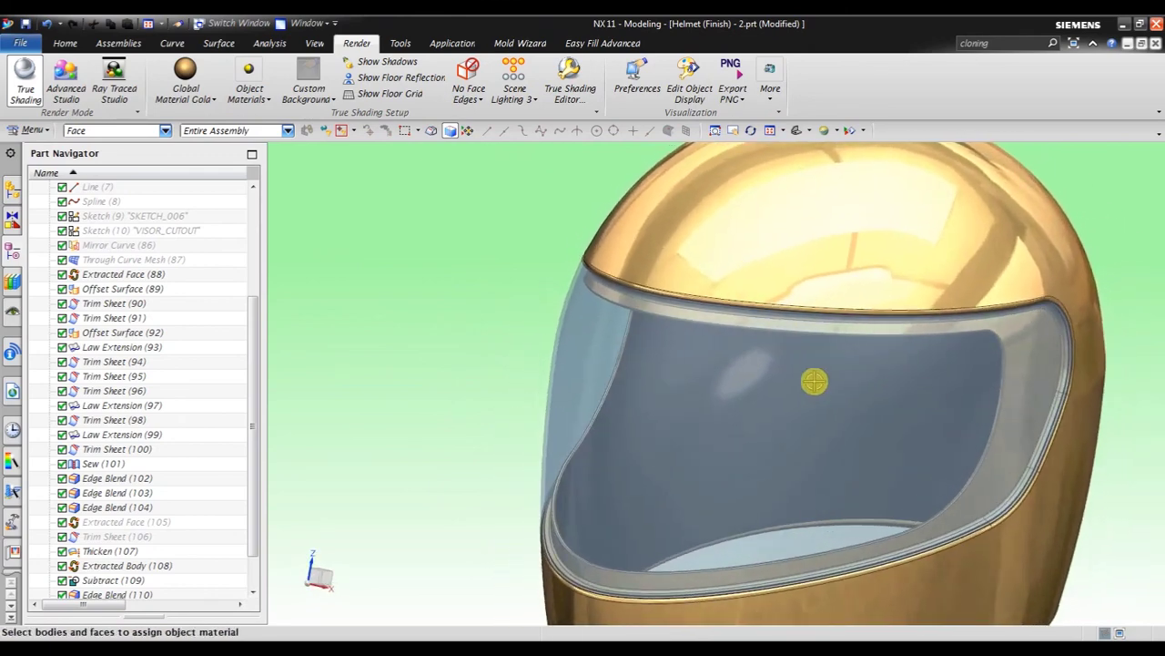
{"action": "scroll", "coordinate": [811, 382], "scroll_direction": "down", "scroll_amount": 2}
{"action": "scroll", "coordinate": [806, 385], "scroll_direction": "down", "scroll_amount": 2}
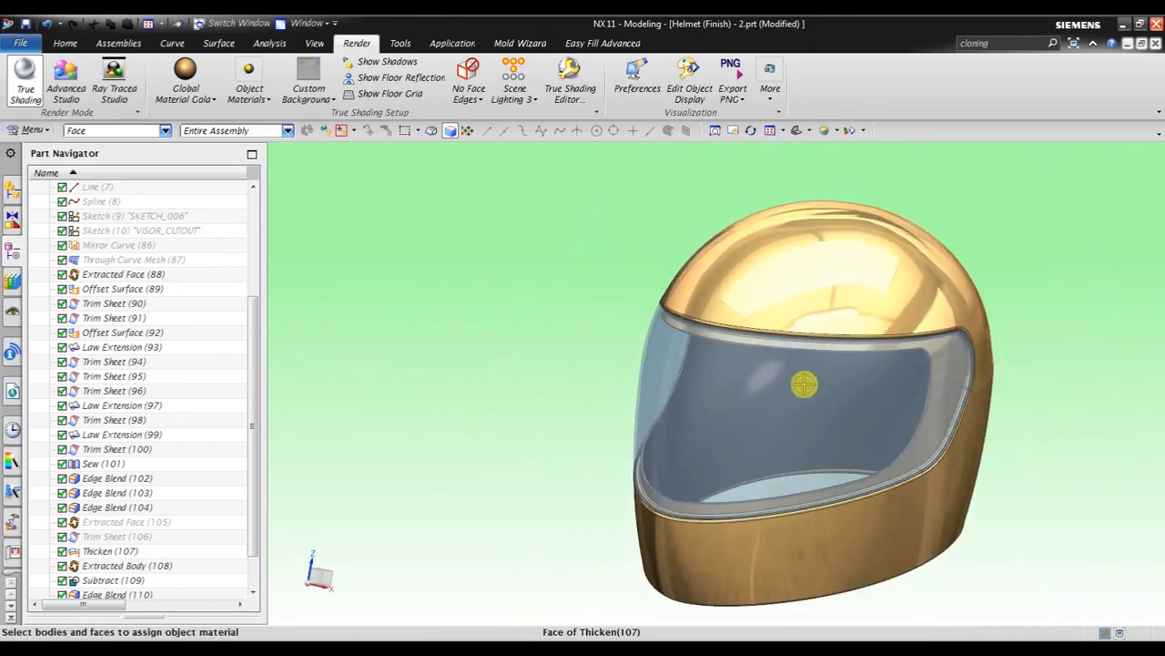
{"action": "left_click", "coordinate": [731, 132]}
{"action": "left_click_drag", "start_coordinate": [780, 373], "coordinate": [664, 307]}
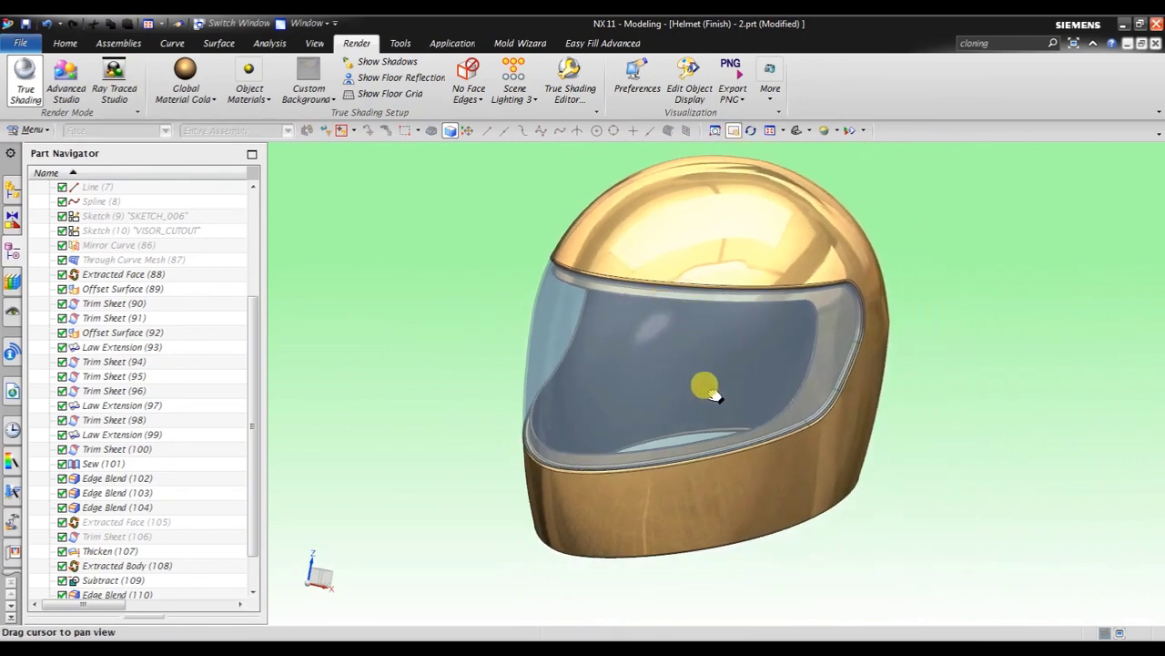
{"action": "left_click_drag", "start_coordinate": [702, 388], "coordinate": [674, 392]}
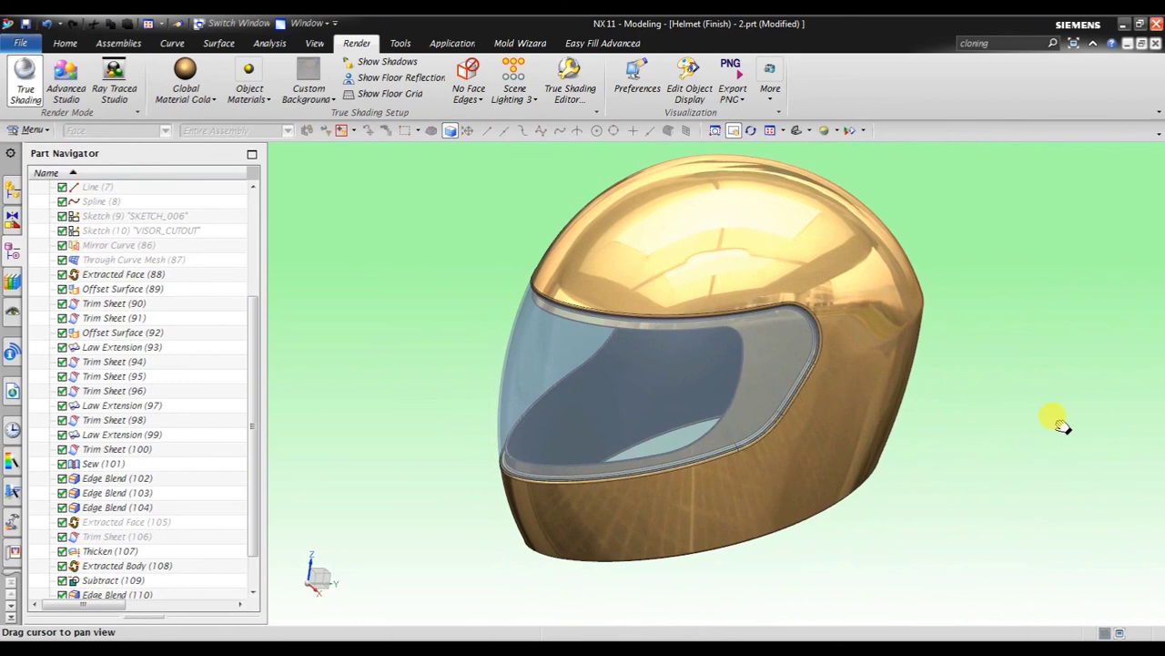
{"action": "key", "text": "Escape"}
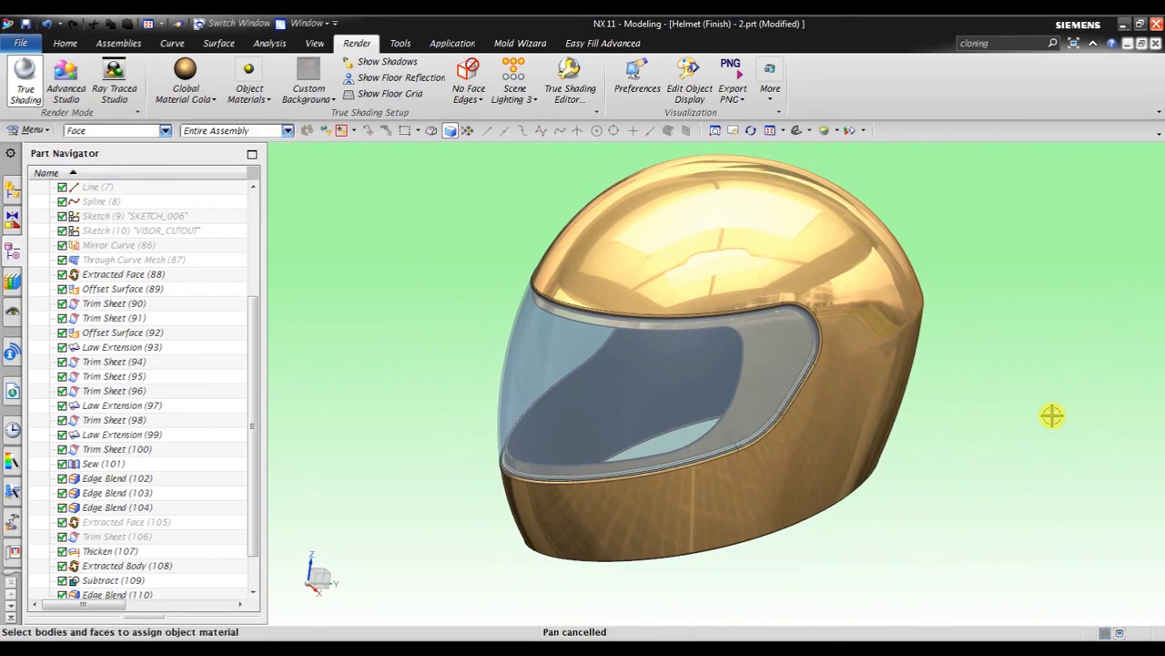